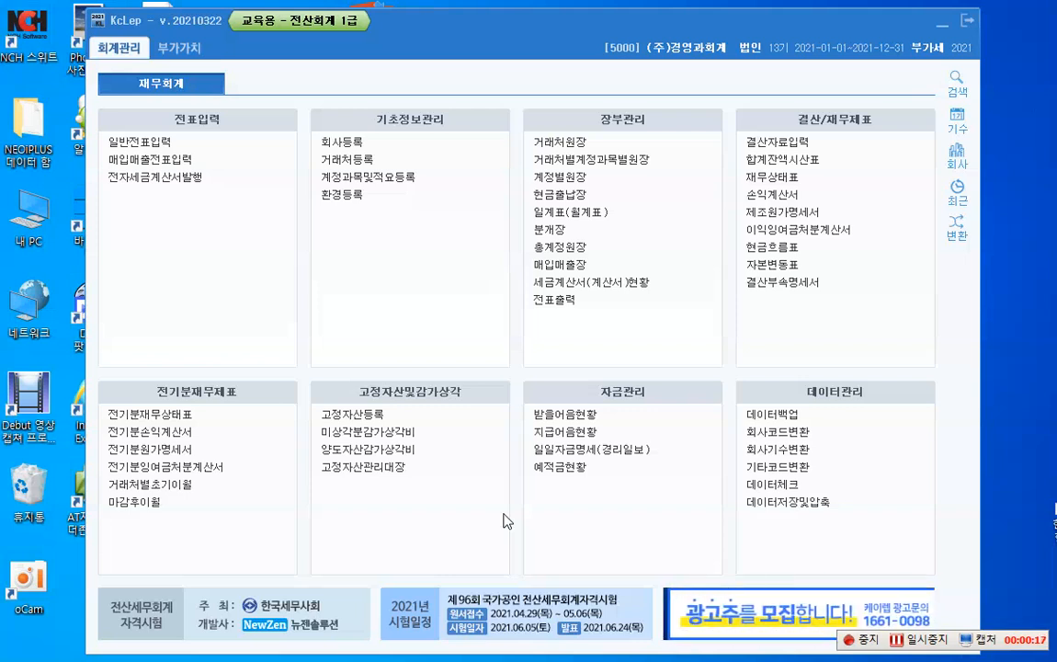
Step: Open the general voucher entry screen (일반전표입력) and set the period to 2021 month 02 with the day left blank
click(174, 150)
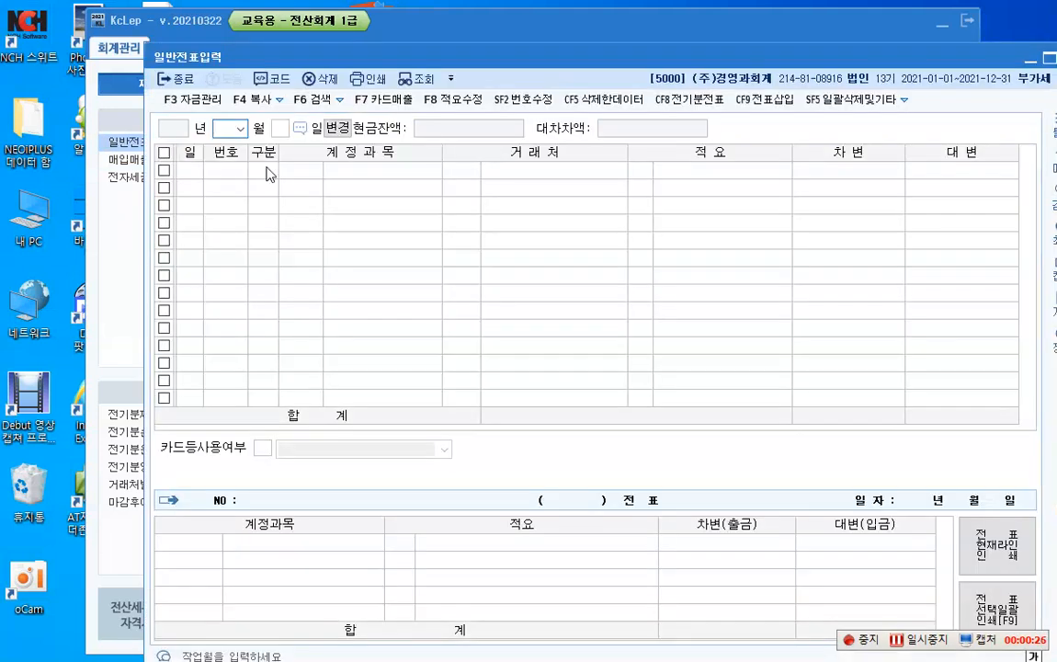
drag(423, 57, 370, 57)
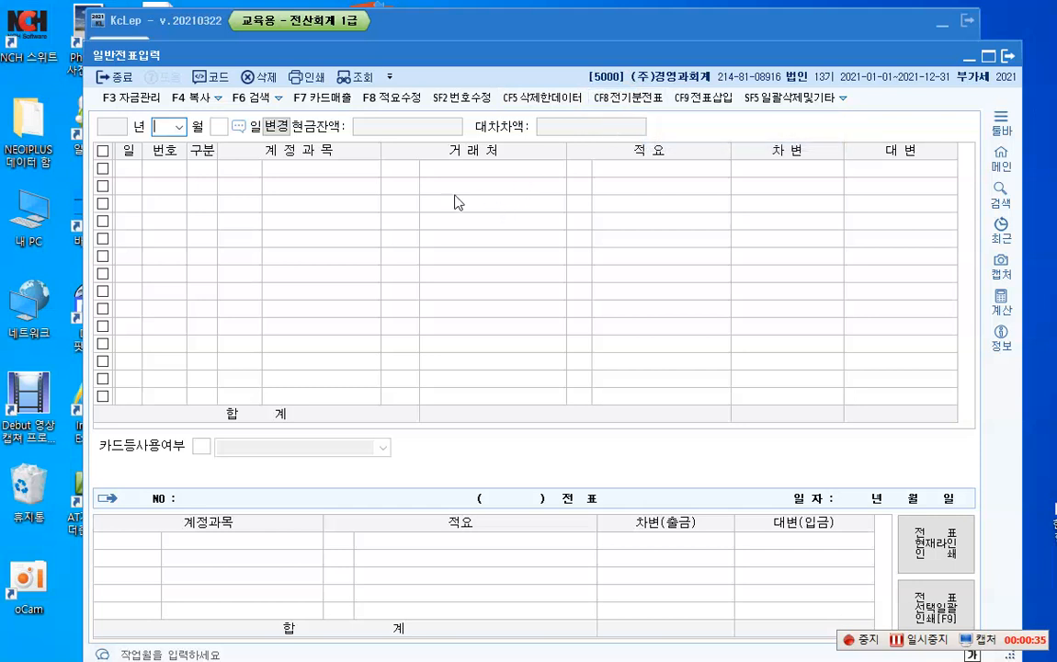
click(179, 126)
click(179, 156)
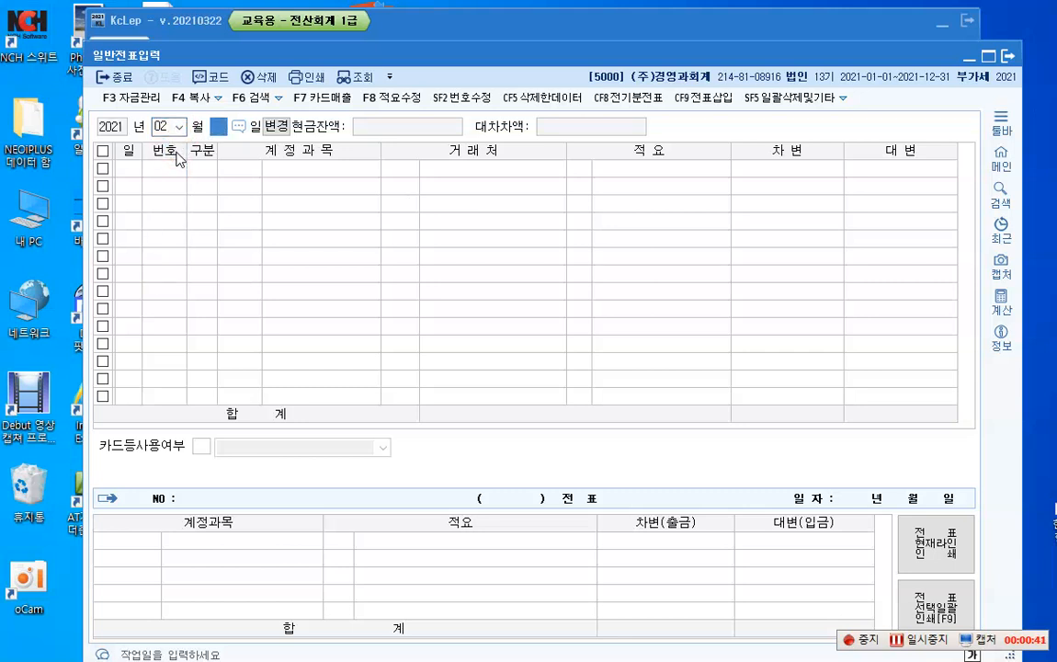
key(Return)
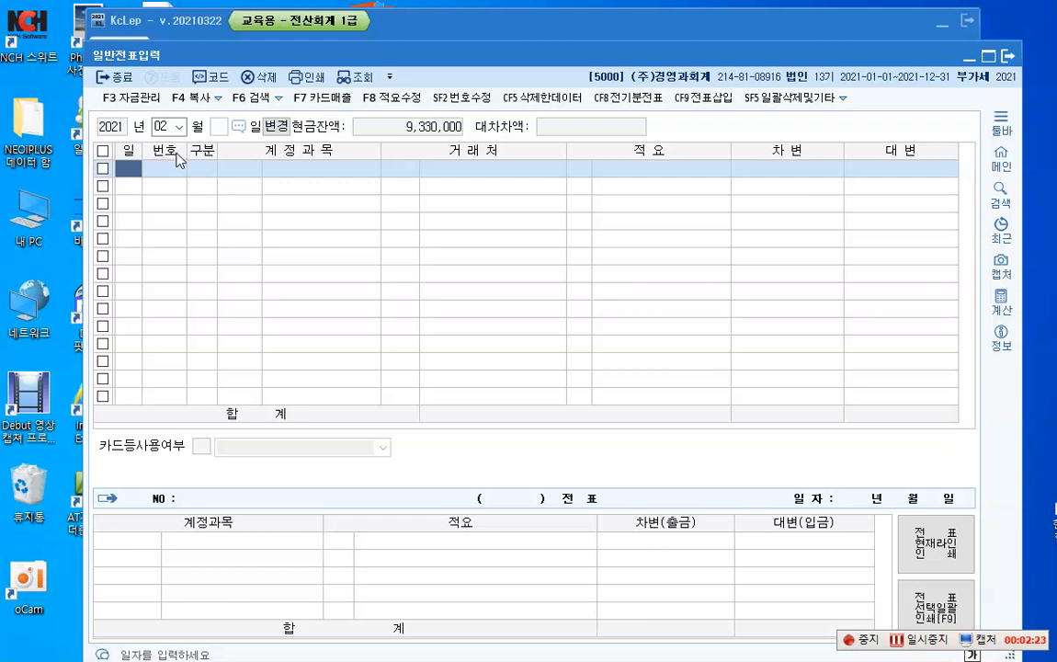
Step: Start a debit (차변) line dated day 1 with account 0830 소모품비, the 판매관리비 variant
text(1)
key(Return)
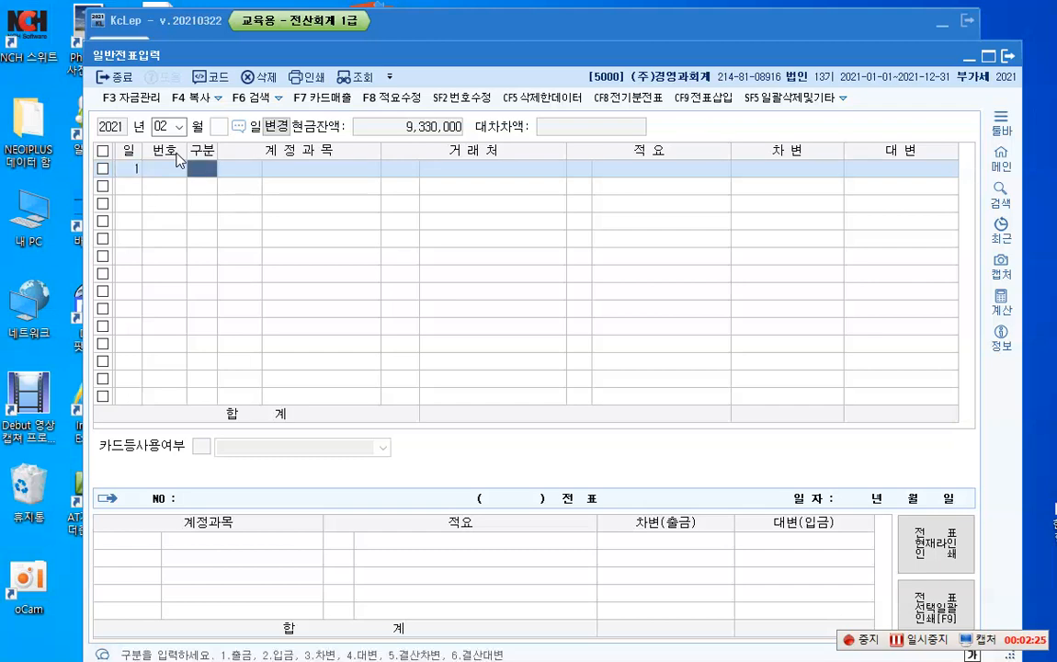
text(3)
key(Return)
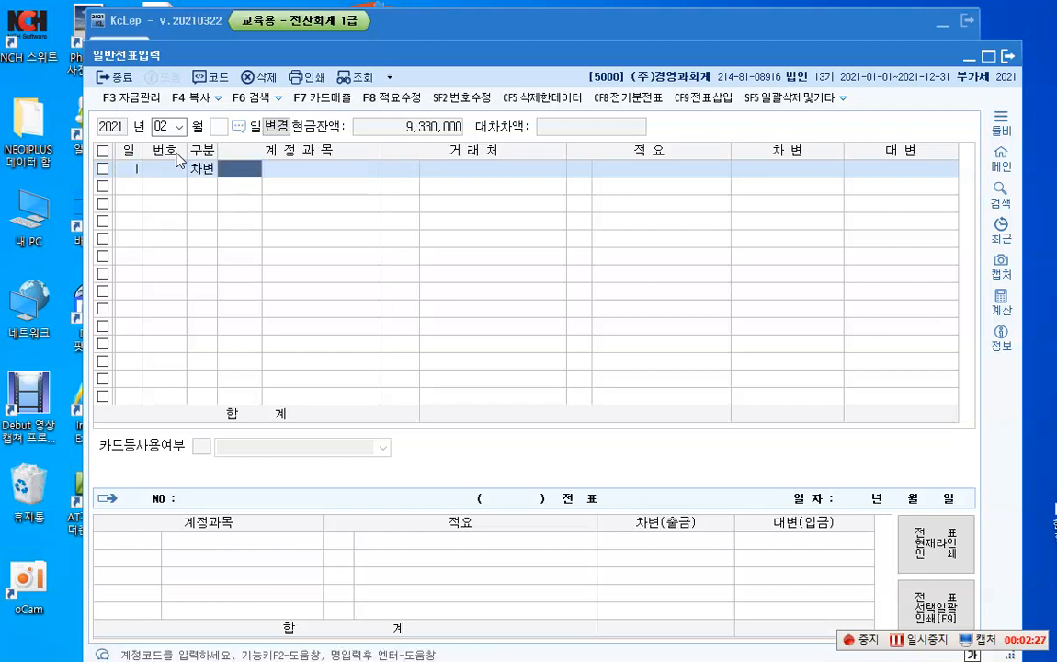
key(F2)
text(소모품)
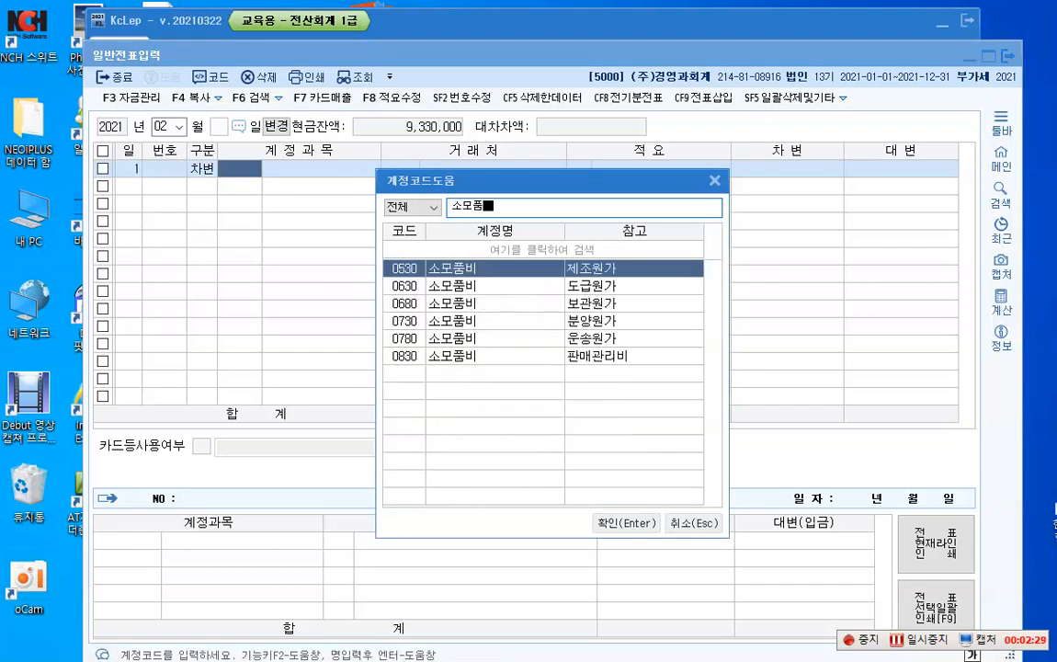
key(Down)
key(Down)
key(Down)
key(Down)
key(Down)
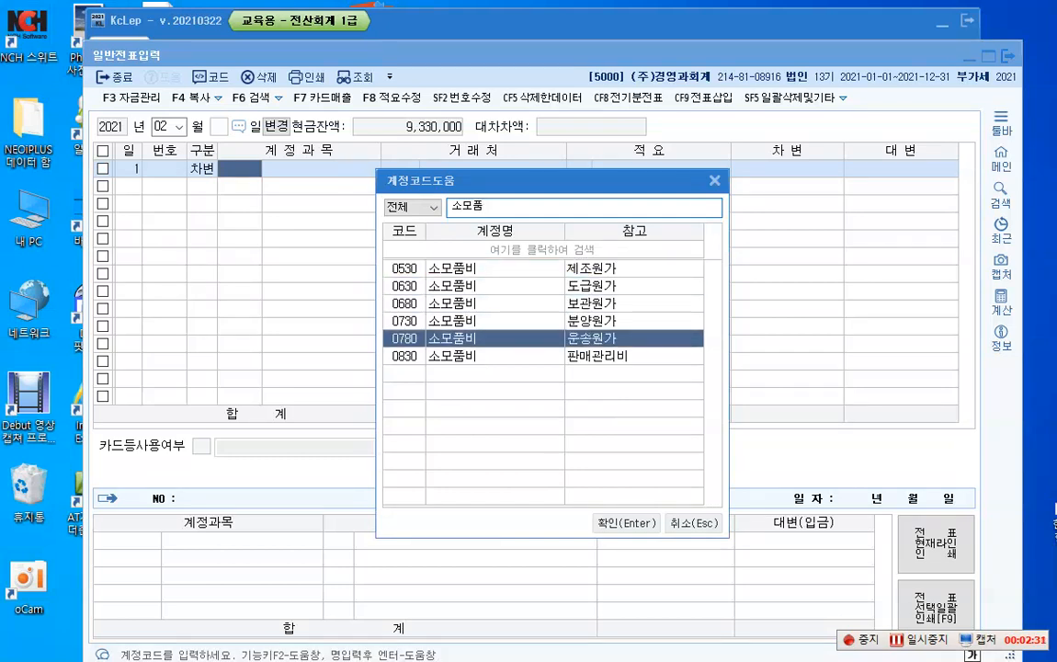
key(Return)
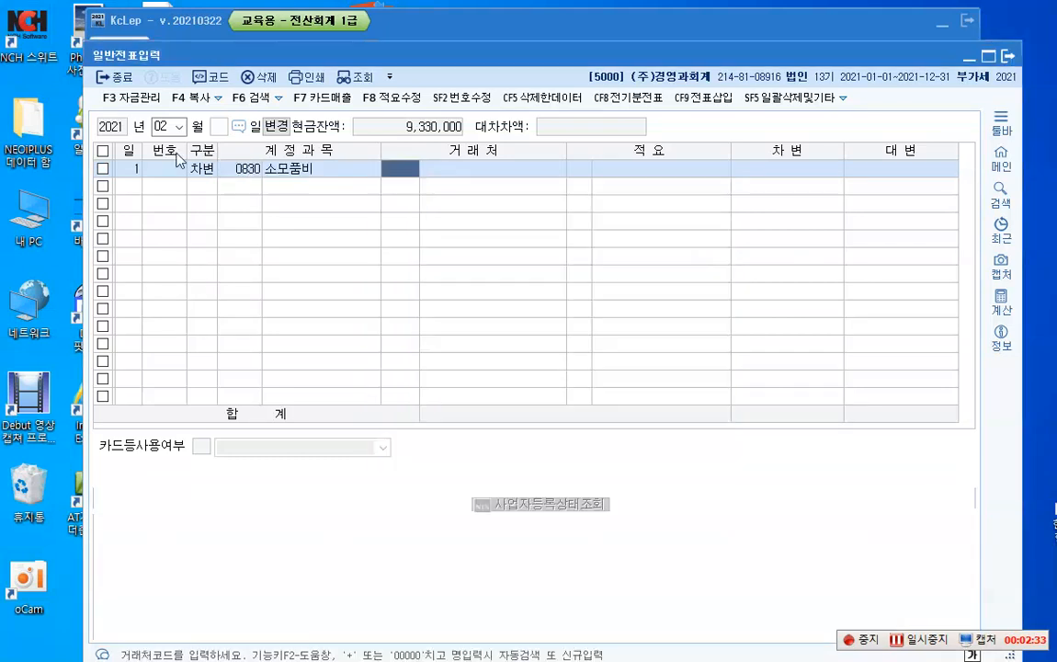
Step: Leave the client and description empty on the 소모품비 line and record a debit amount of 50,000
key(Return)
key(Return)
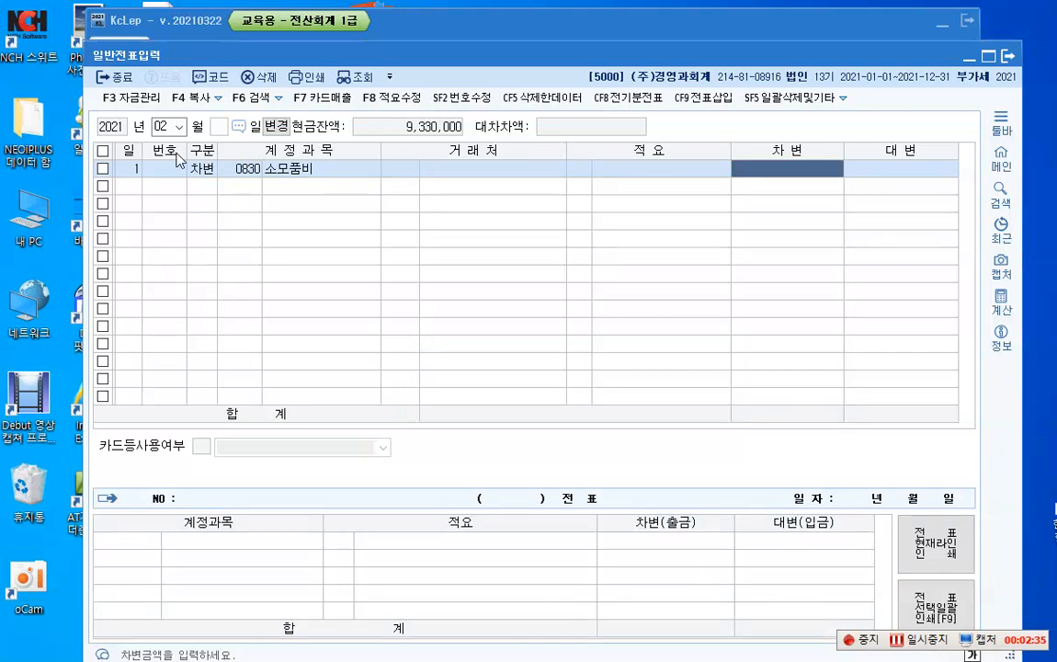
text(500000)
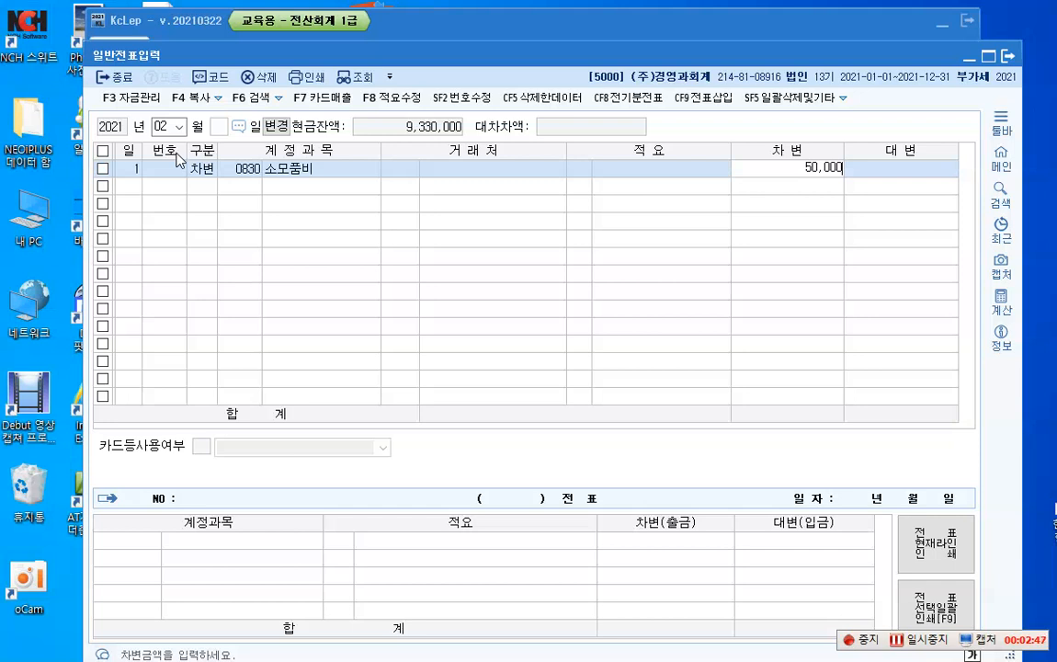
click(196, 170)
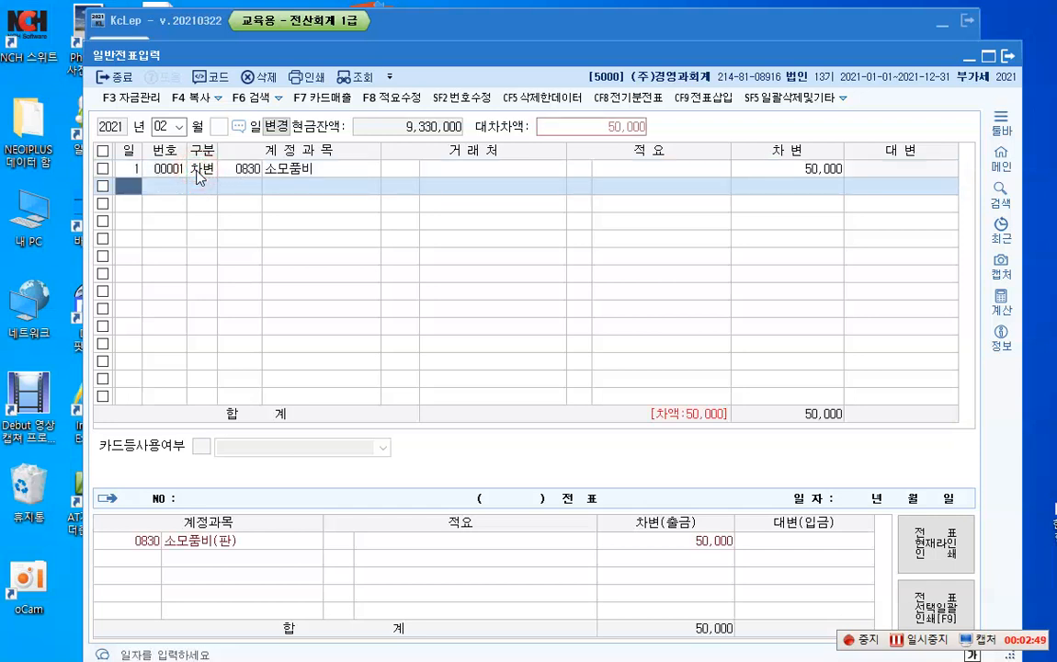
Step: Change the 소모품비 line's type from debit to cash payment (출금), keeping its other fields
click(200, 171)
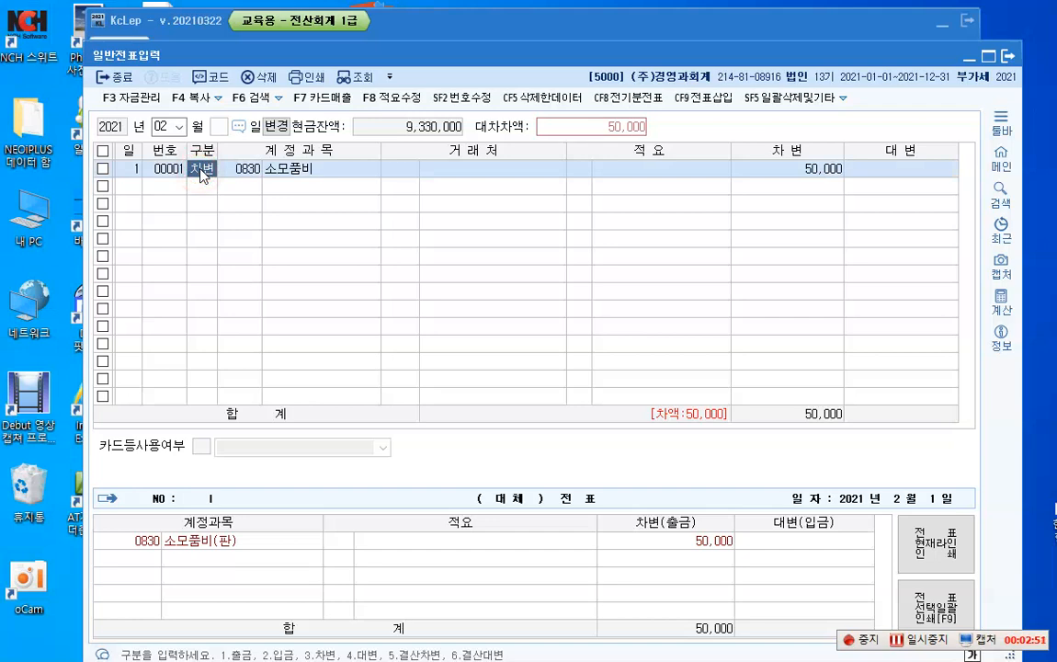
text(1)
key(Return)
key(Return)
key(Return)
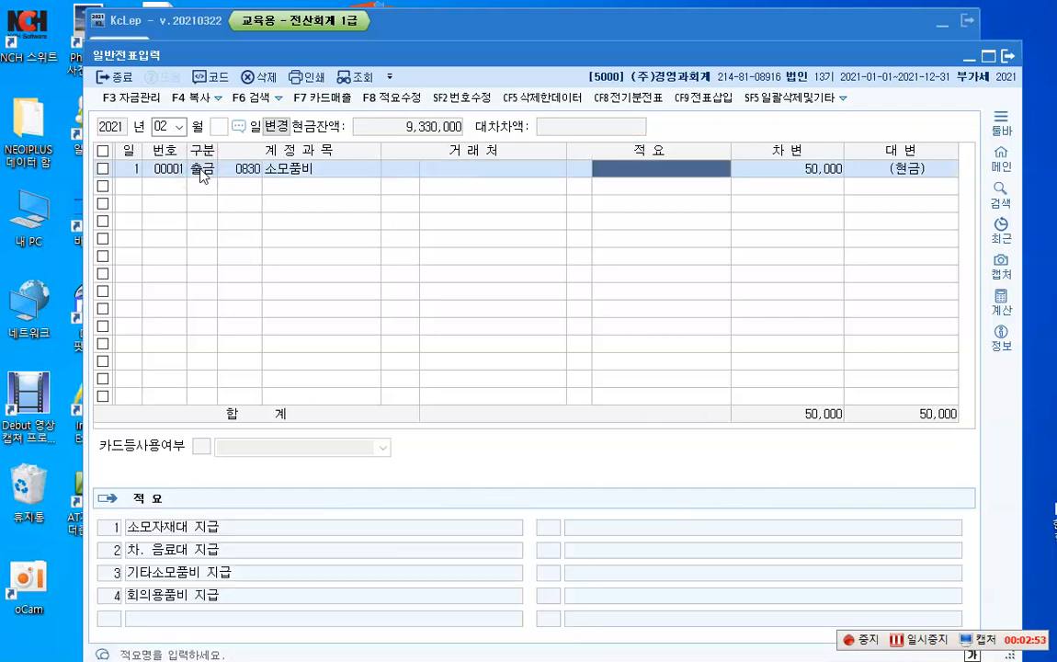
key(Return)
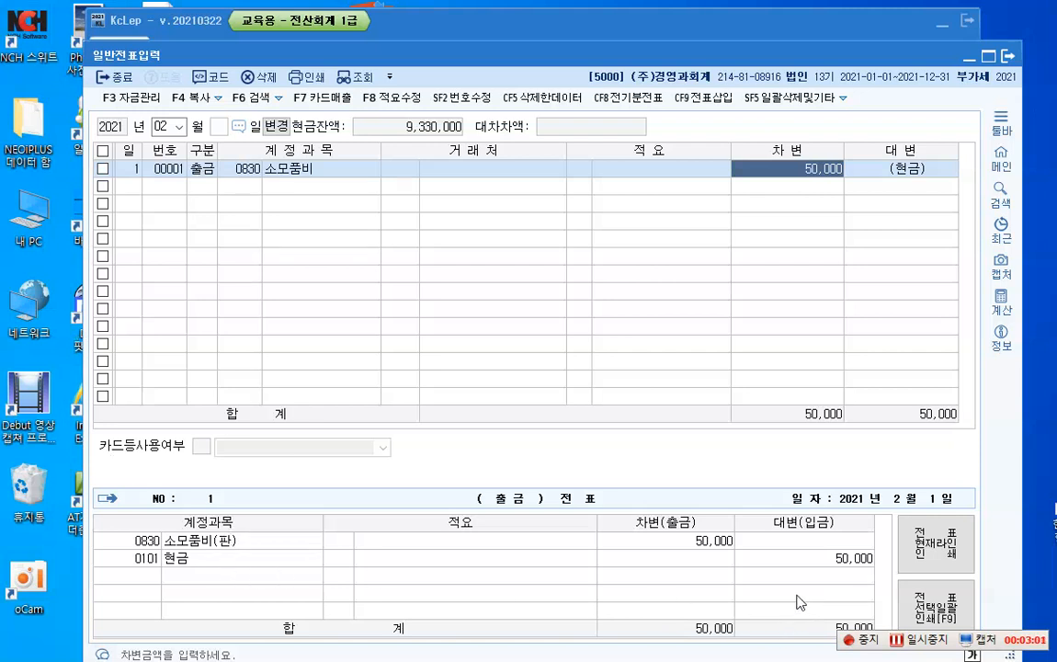
Step: Start a new voucher line dated day 2 below the 소모품비 line
click(138, 187)
text(2)
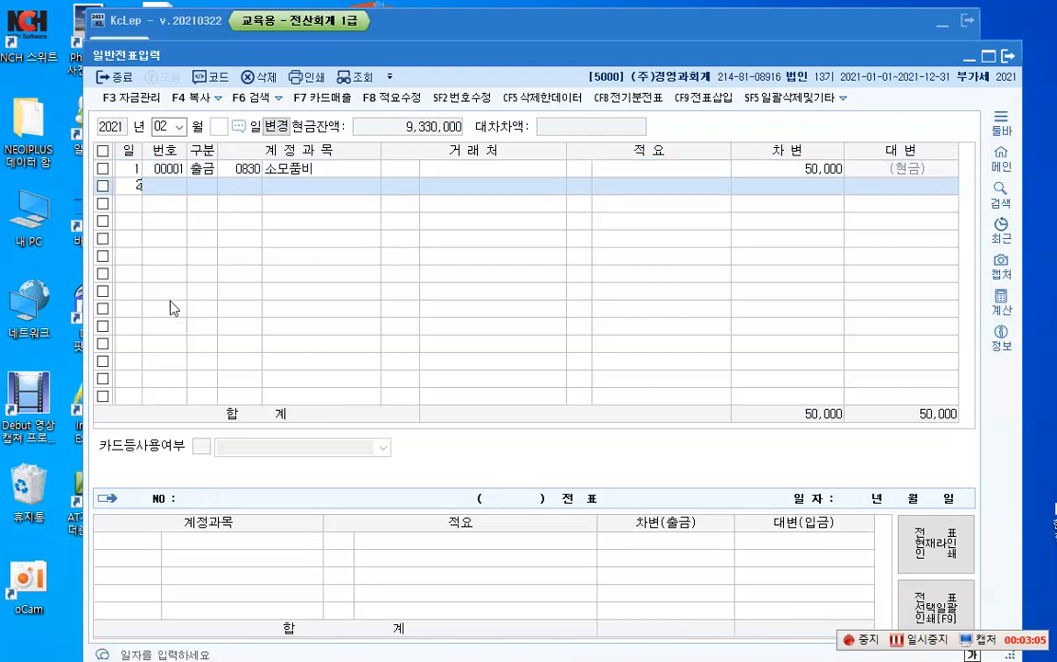
key(Return)
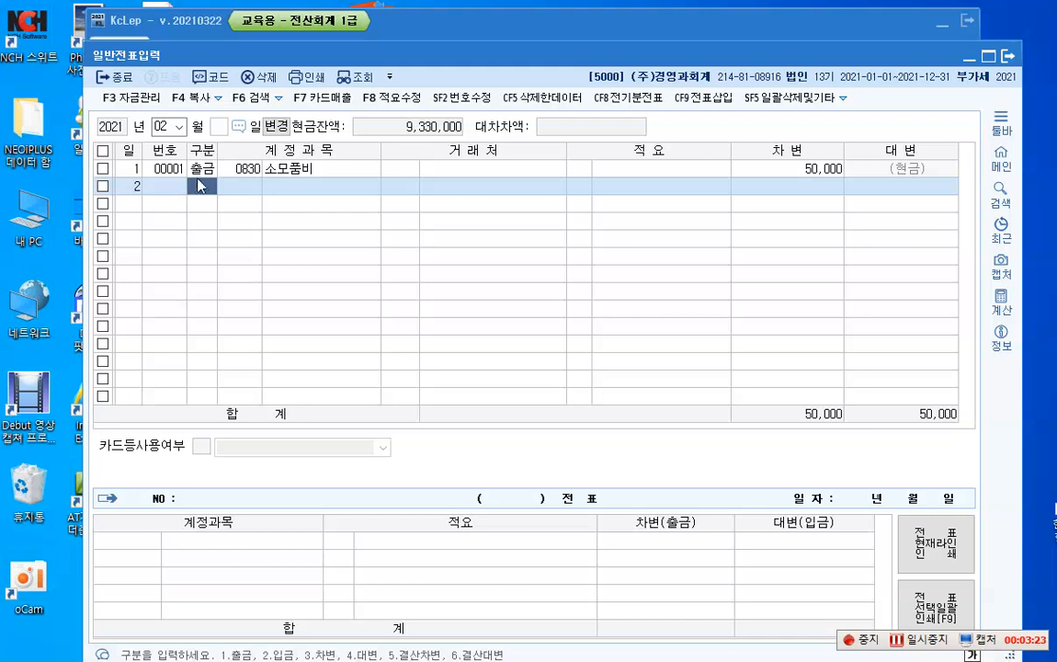
key(Up)
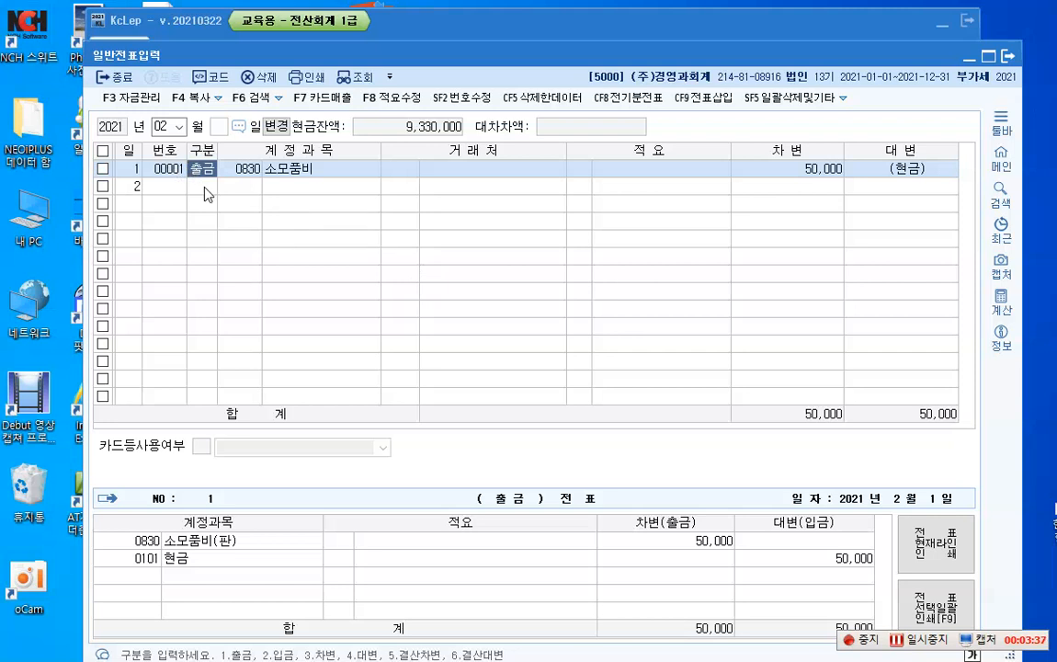
click(871, 172)
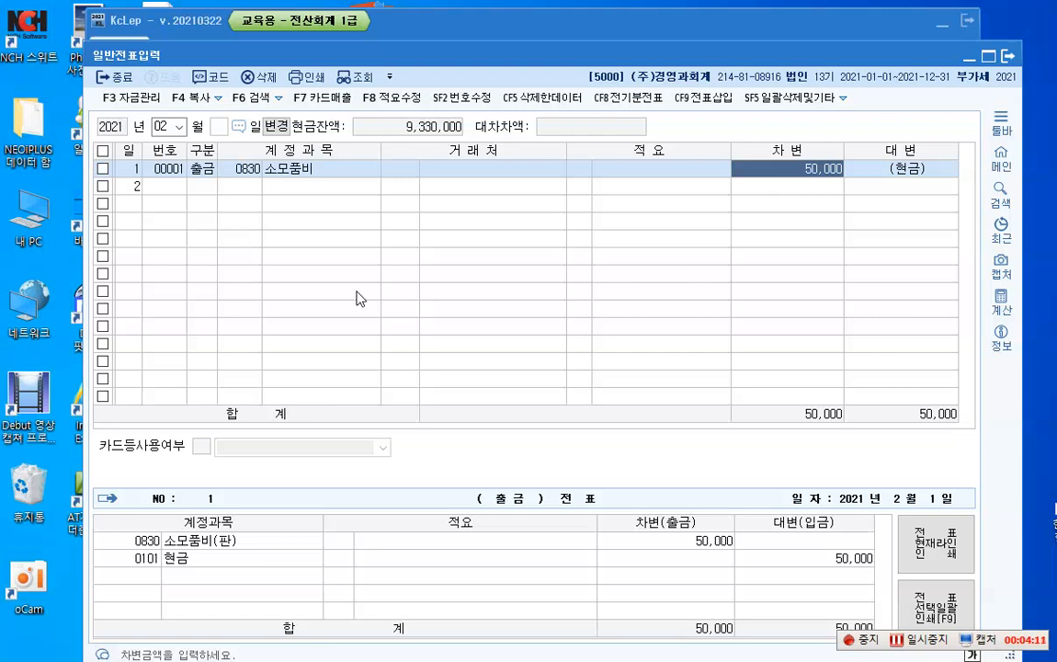
Step: Complete the day 2 line as a debit (차변) to account 0517 세금과공과 (제조원가) for 270,000
key(Return)
text(2)
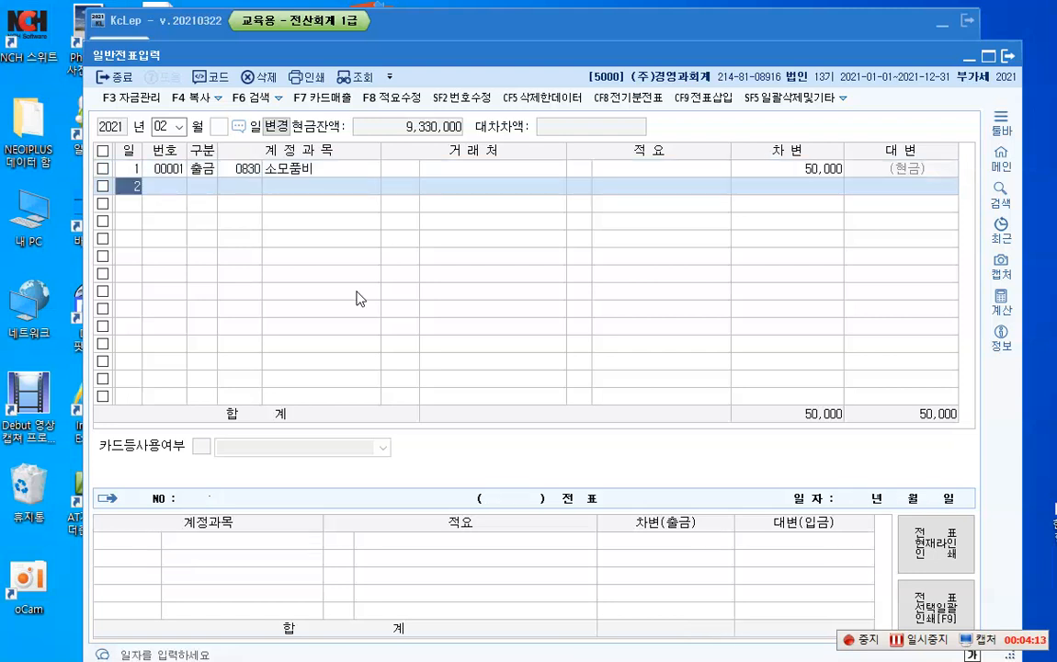
key(Return)
text(3)
key(Return)
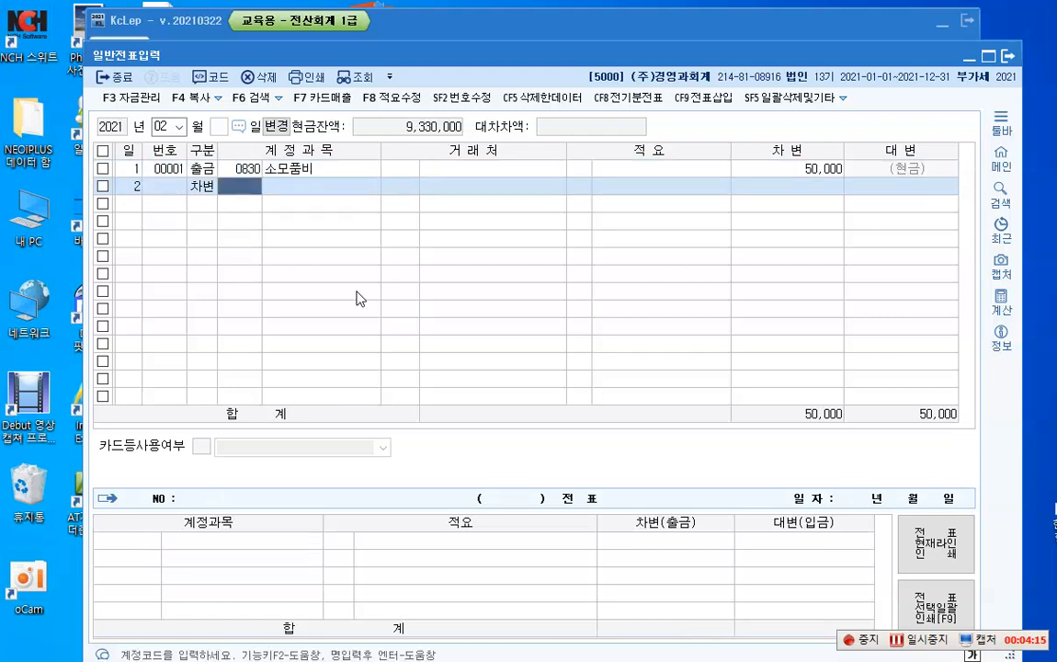
text(세금과)
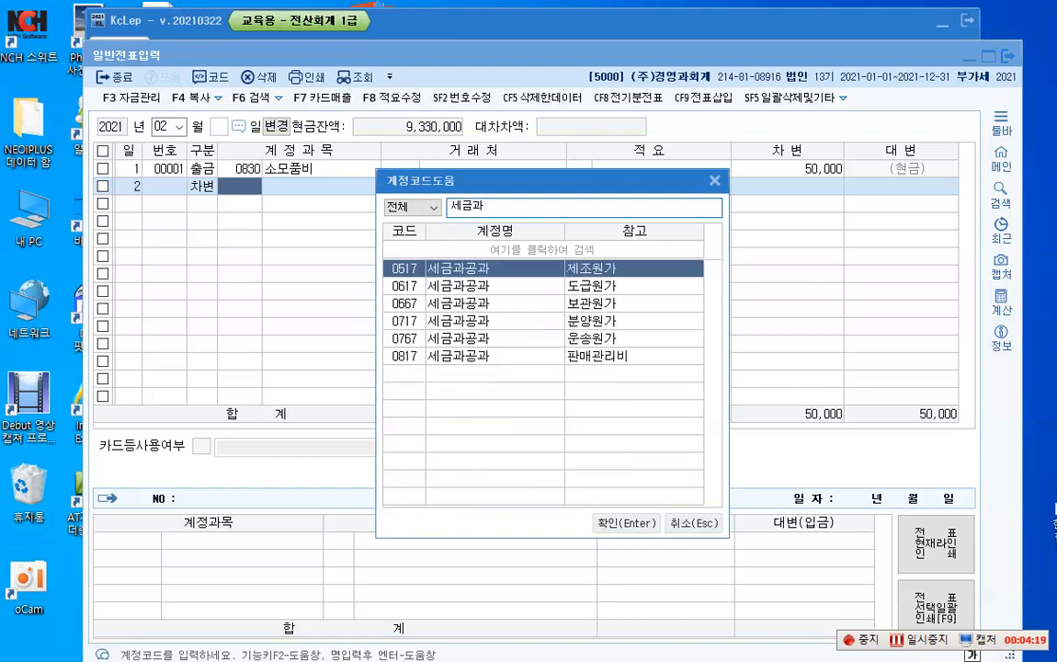
key(Return)
key(Return)
key(Return)
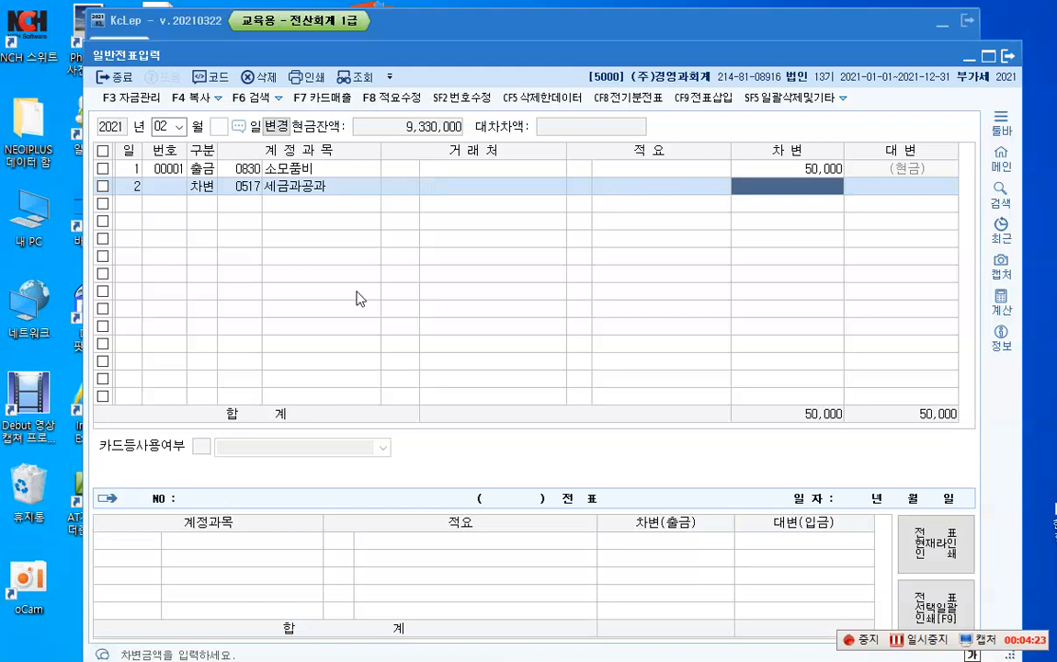
text(2700000)
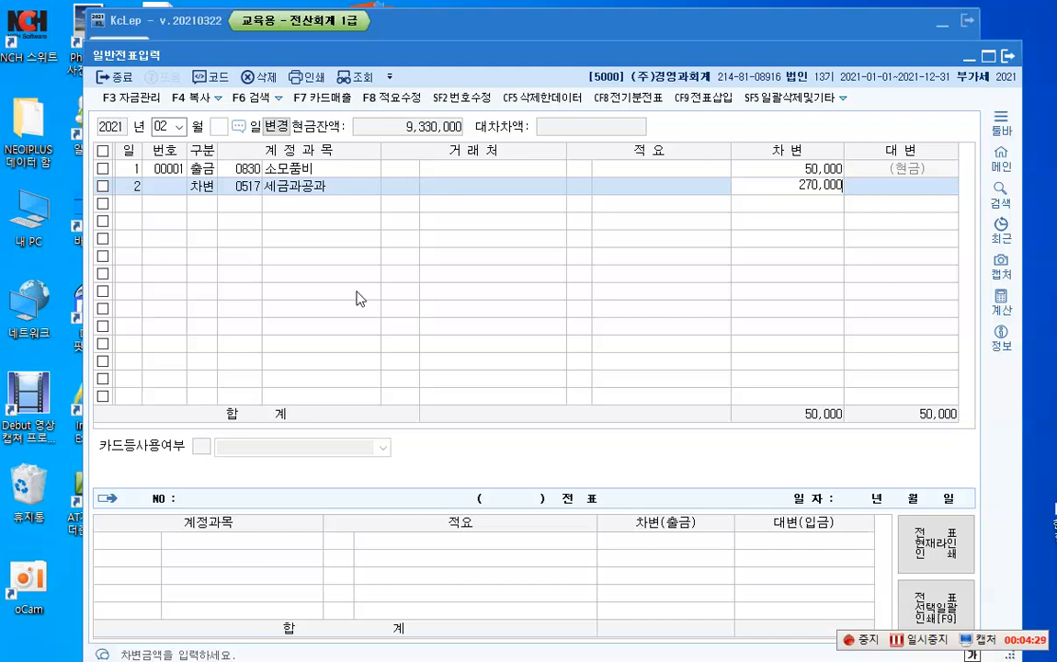
key(Return)
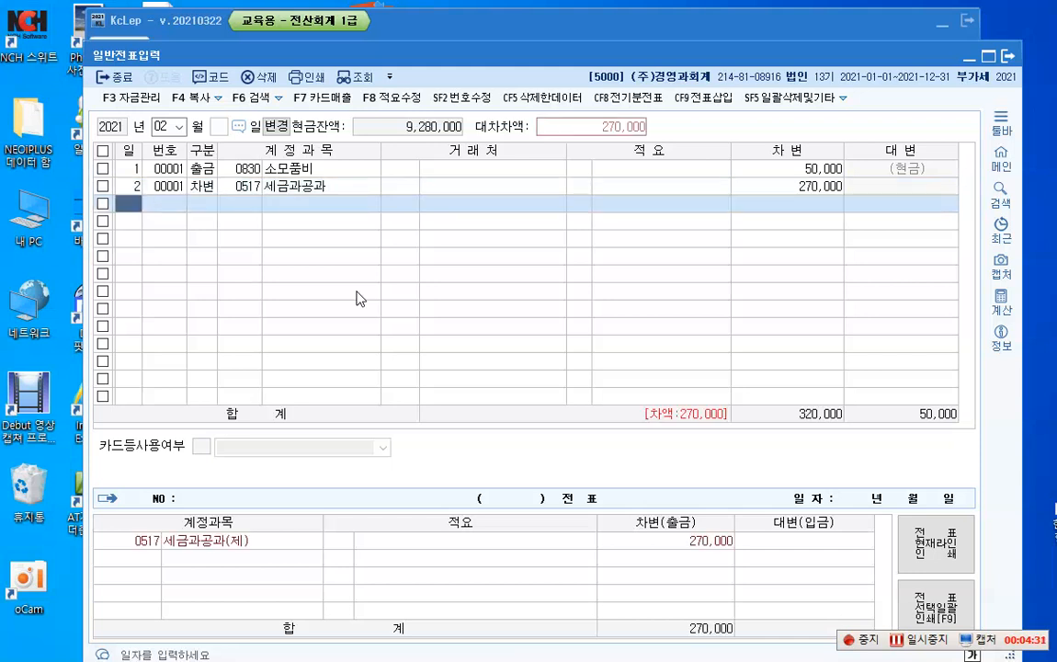
Step: Add another day 2 debit (차변) line with account 0817 세금과공과, the 판매관리비 variant
key(Return)
text(3)
key(Return)
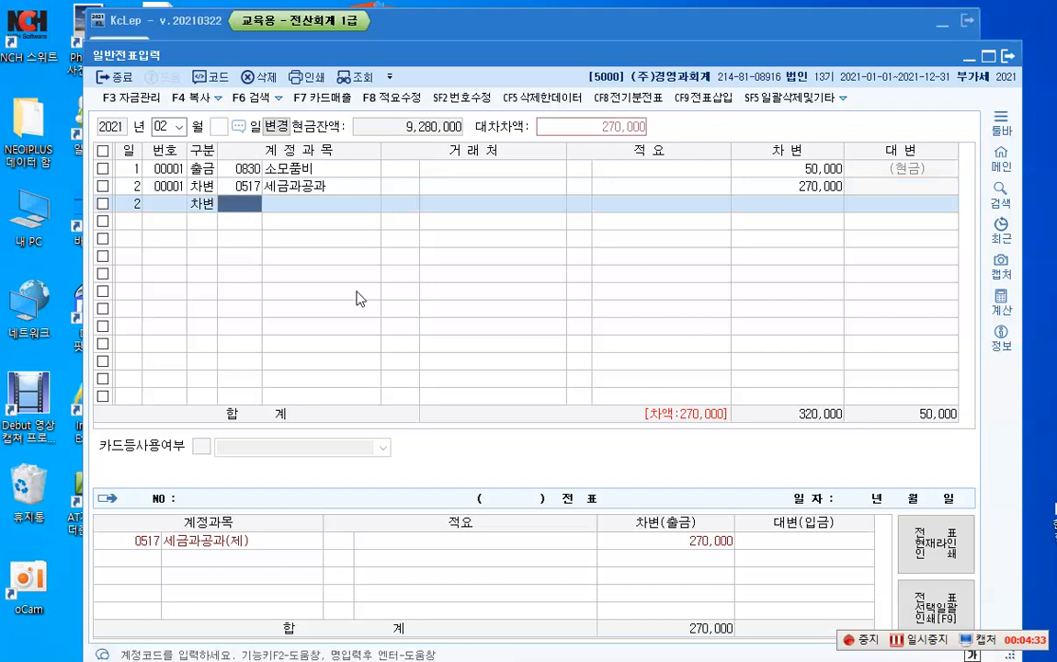
key(F2)
text(세)
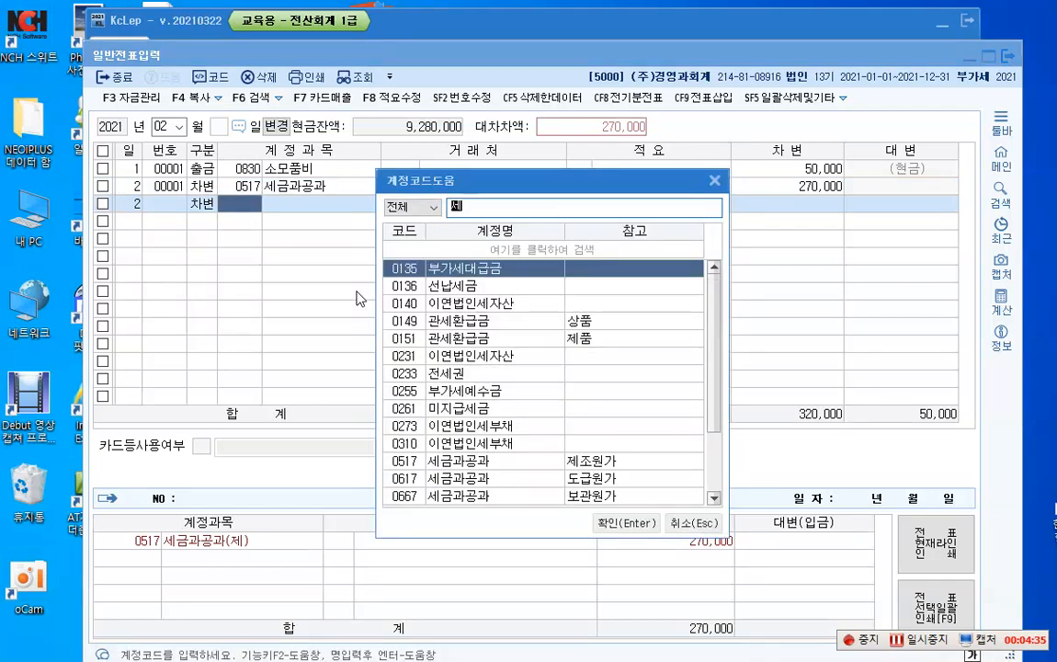
text(금과)
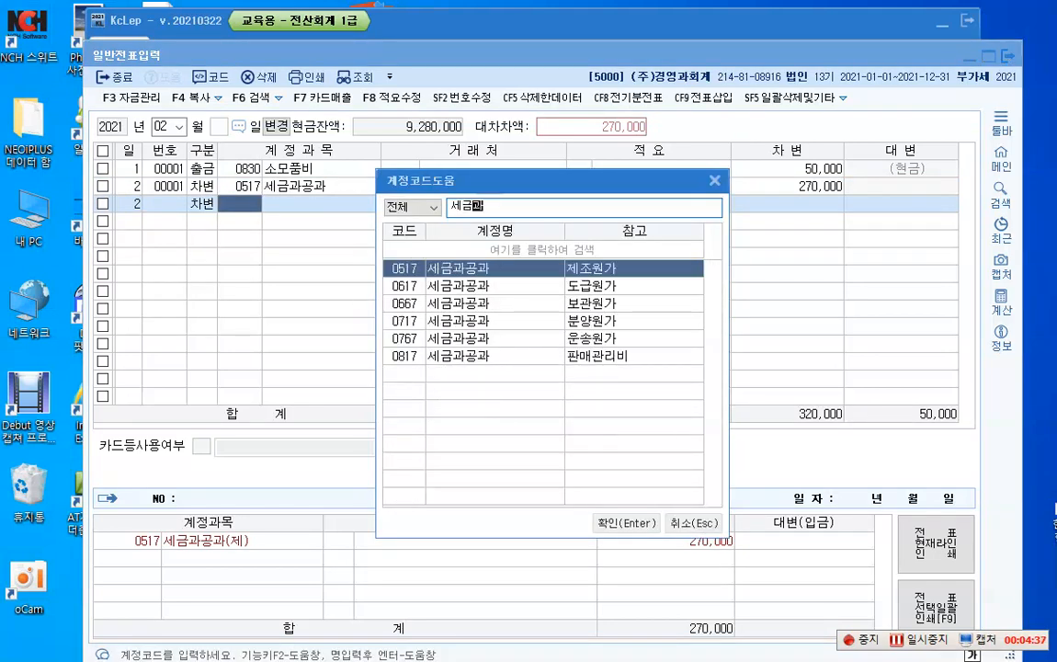
key(Down)
key(Down)
key(Down)
key(Down)
key(Down)
key(Return)
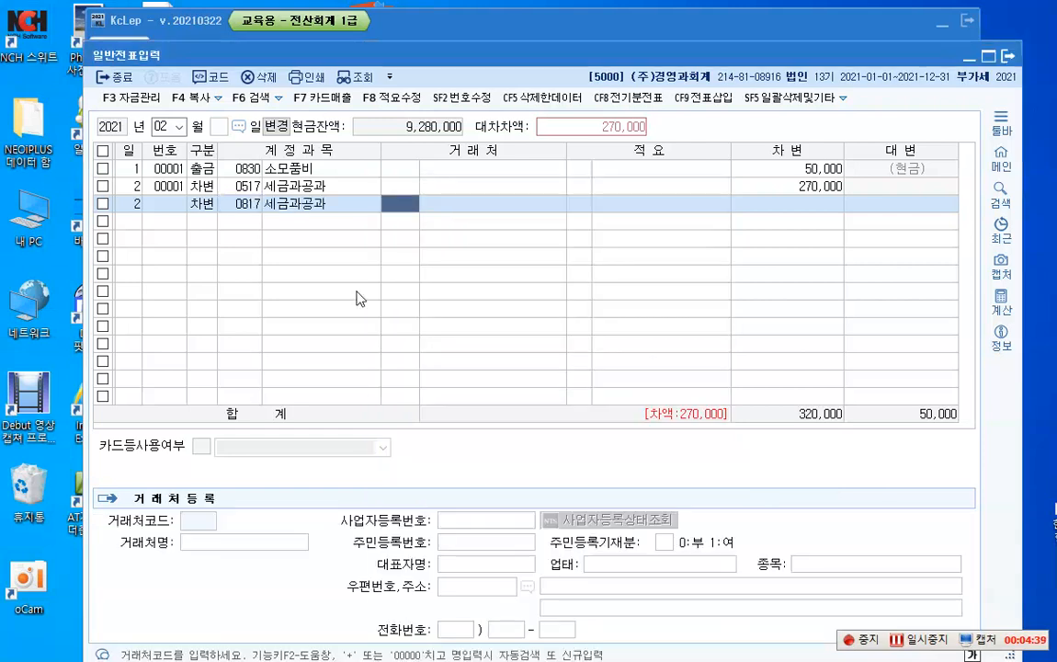
Step: Leave the client and description empty on the 0817 세금과공과 line and record a debit amount of 180,000
key(Return)
key(Return)
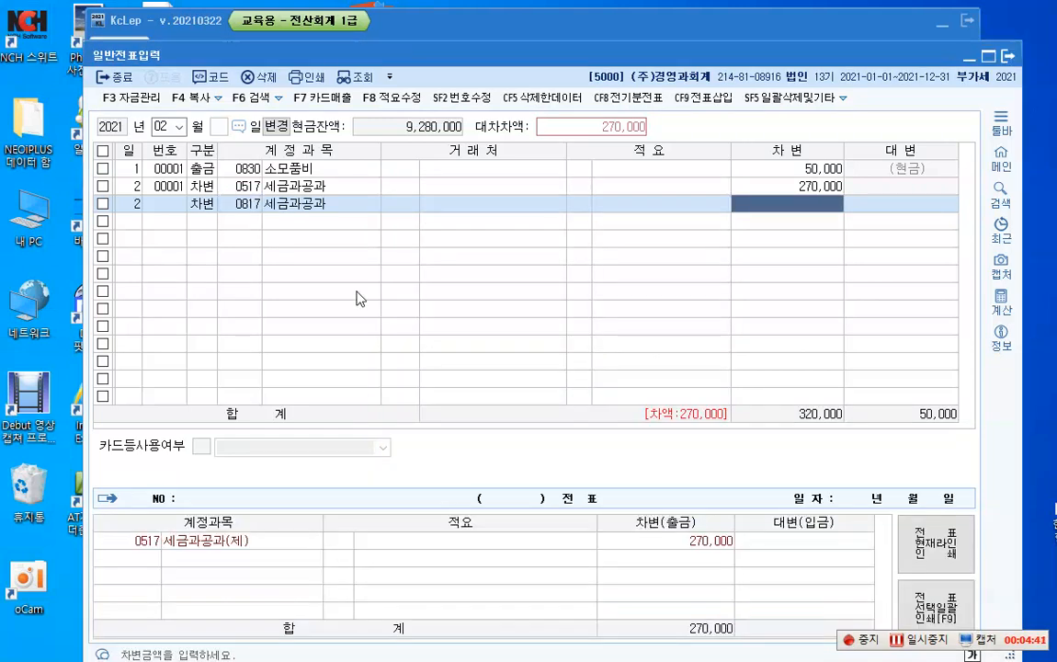
text(1800000)
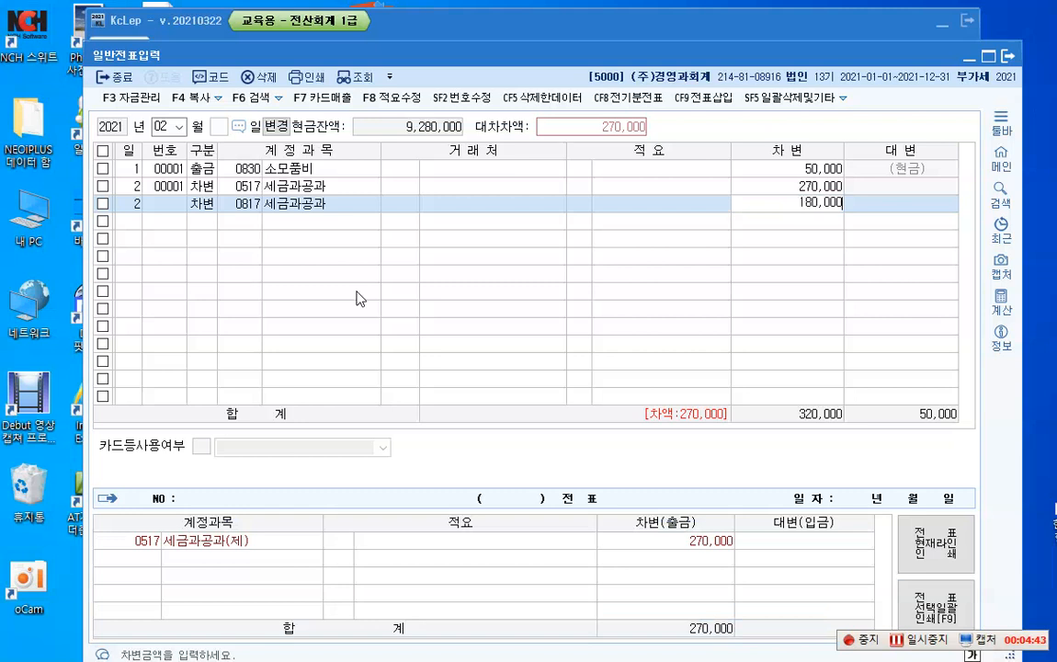
key(Return)
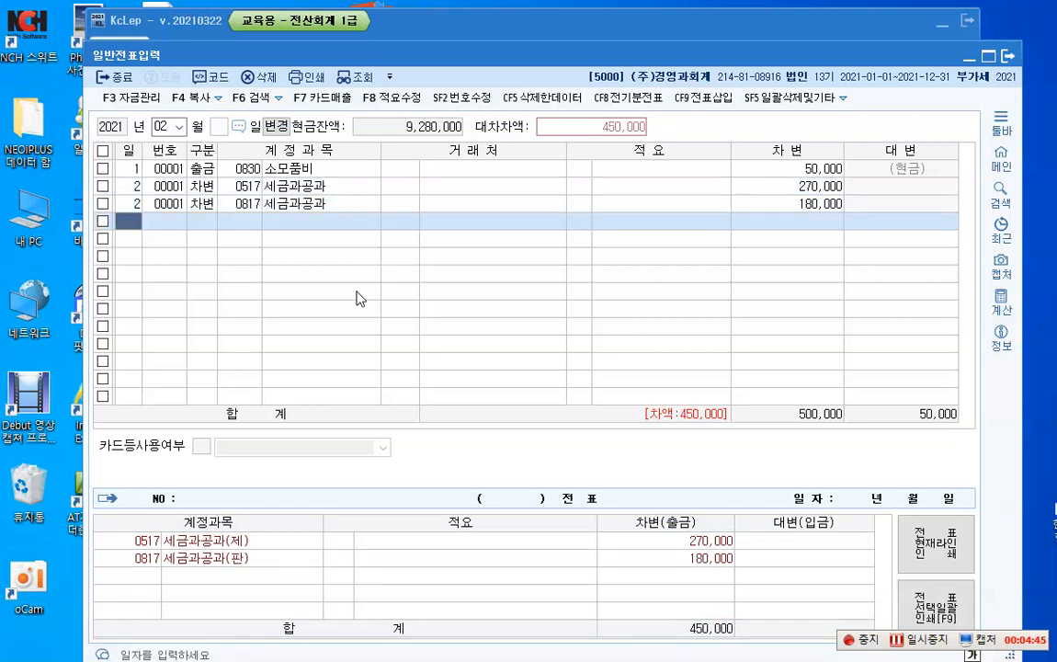
Step: Add a balancing credit (대변) line dated day 2 to account 0101 현금 for 450,000
text(2)
key(Return)
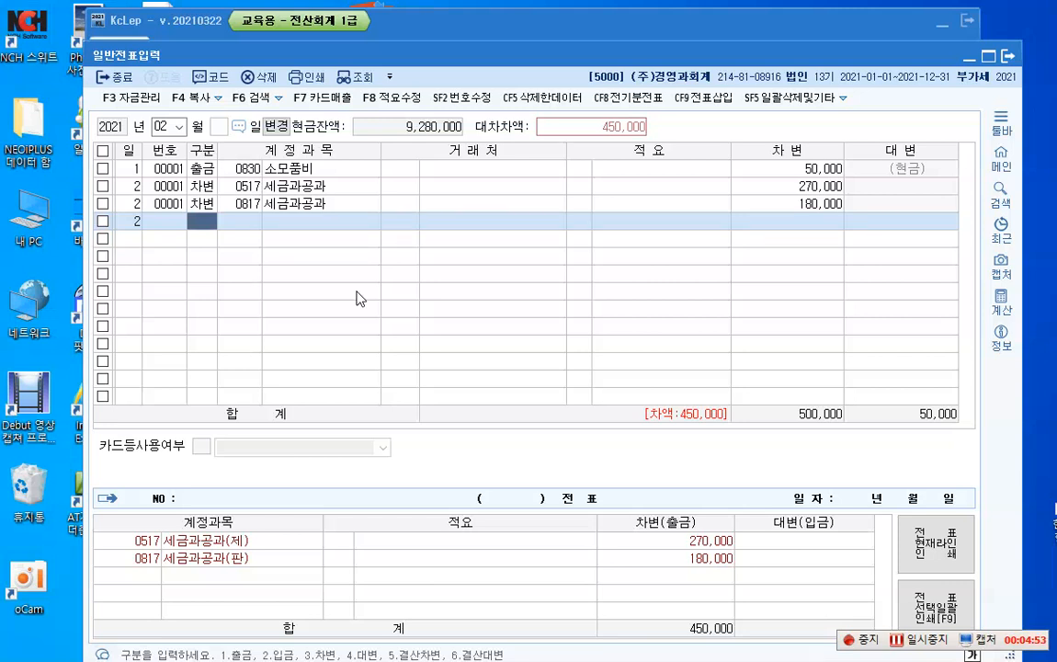
key(4)
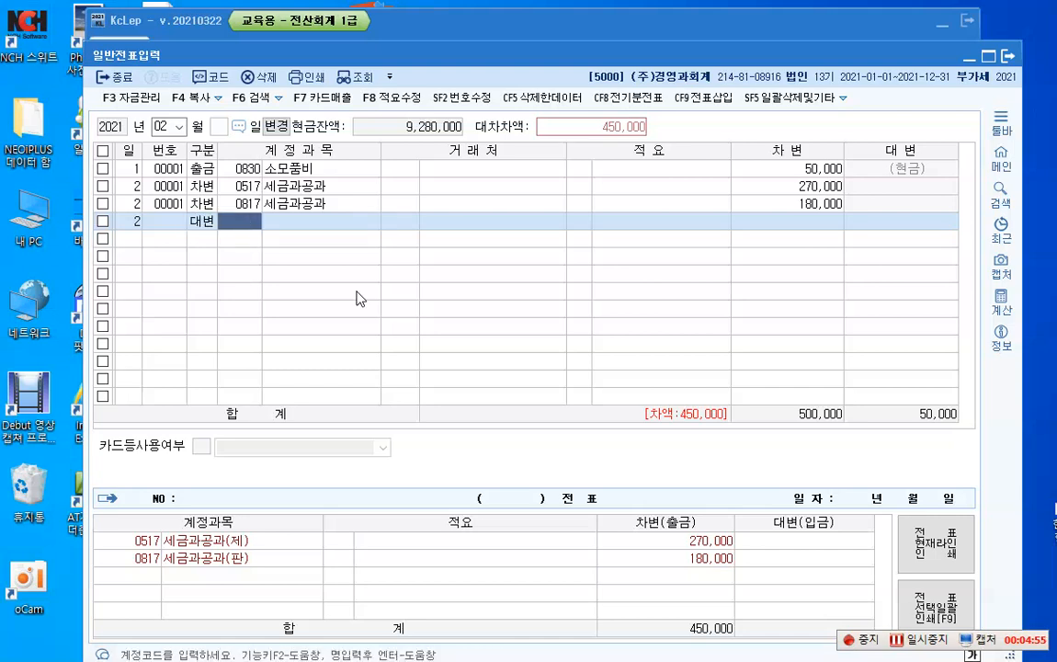
text(101)
key(Return)
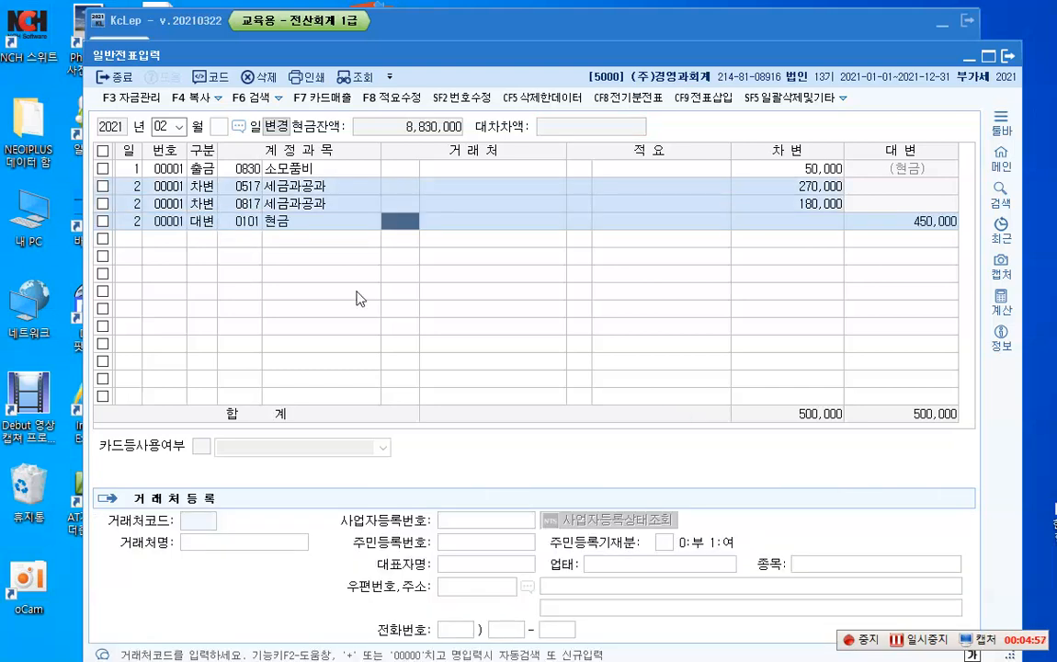
Step: Leave the client and description empty on the day 2 현금 credit line and accept its balancing amount of 450,000
key(Return)
key(Return)
key(Return)
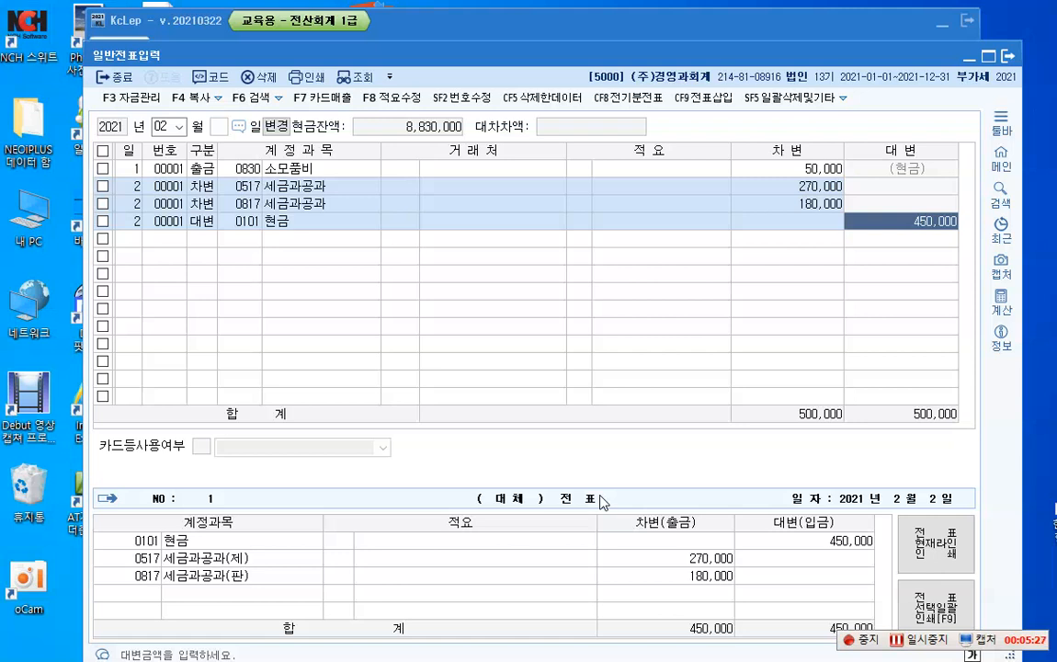
key(Return)
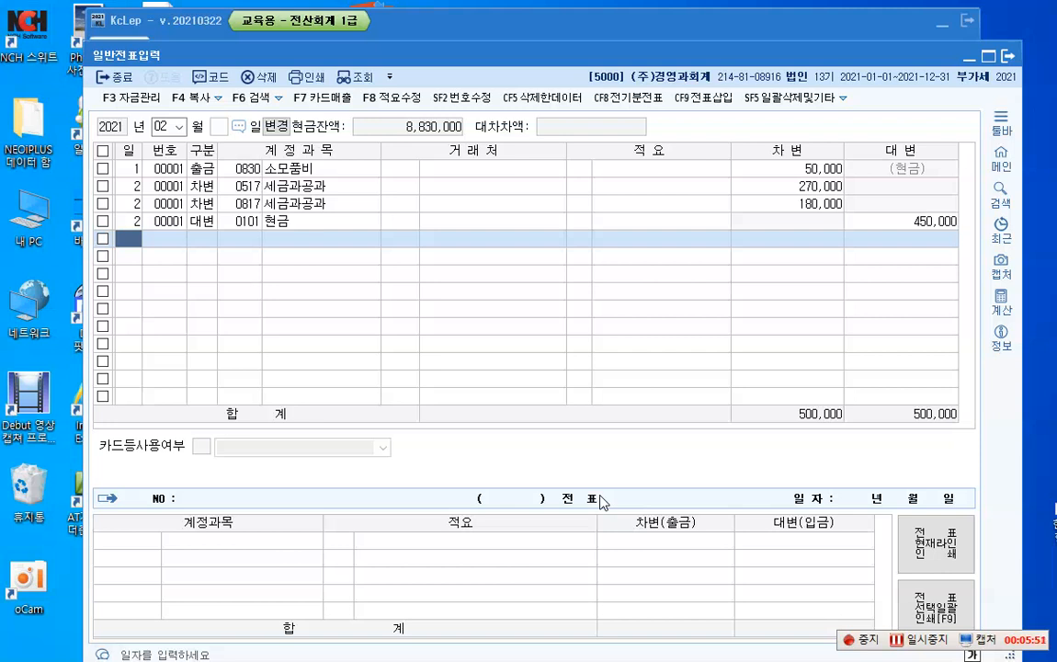
Step: Add a day 2 debit (차변) line to account 0525 교육훈련비 (제조원가) for 1,000,000
text(2)
key(Return)
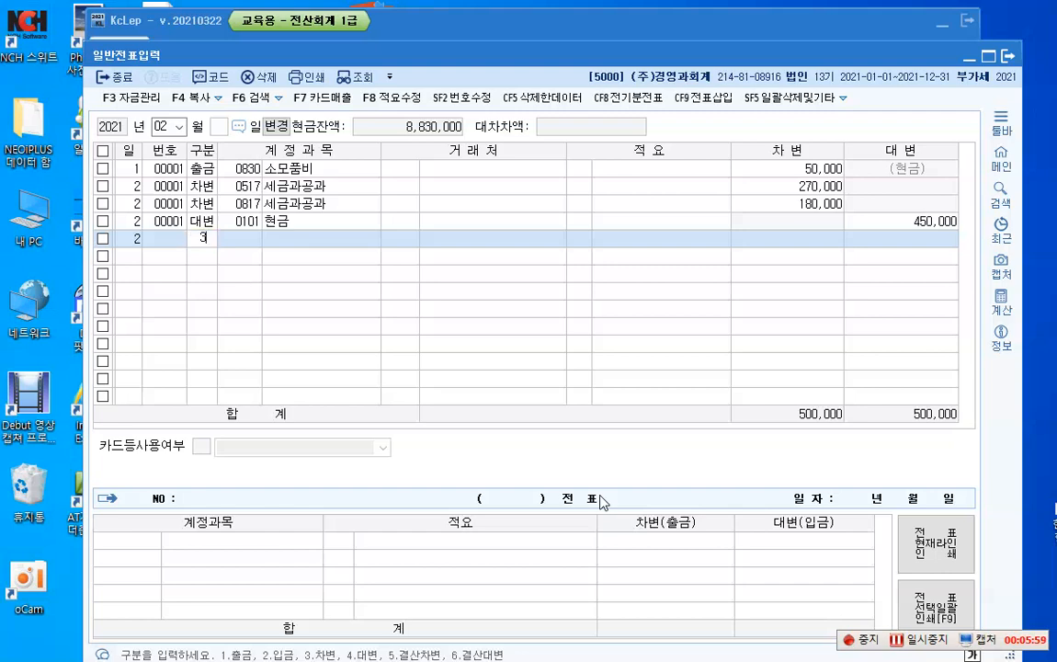
text(3)
key(F2)
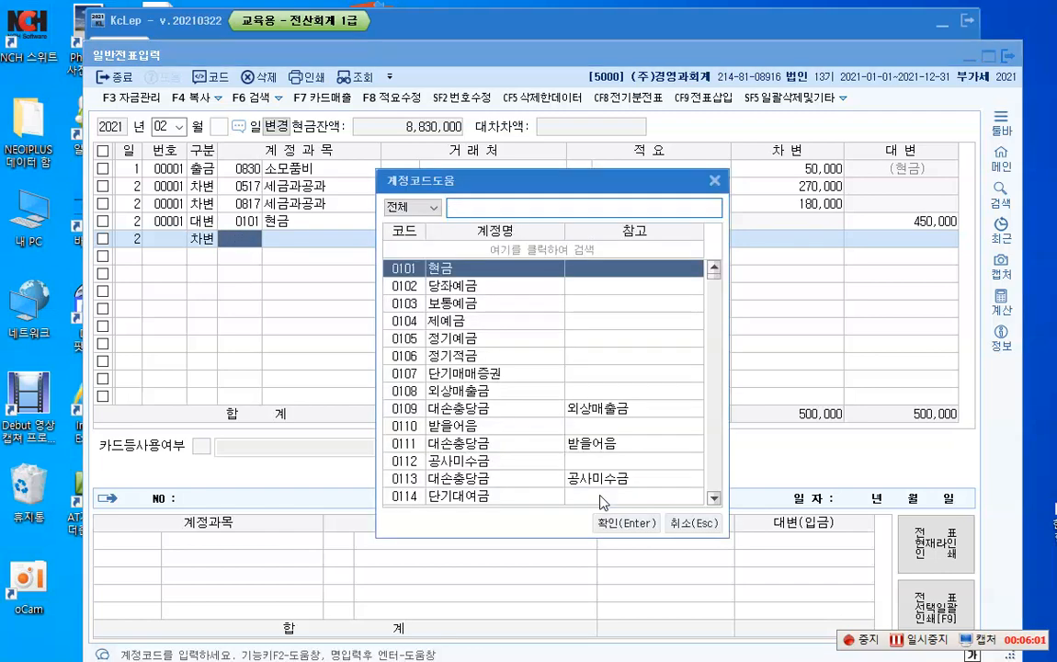
text(교육)
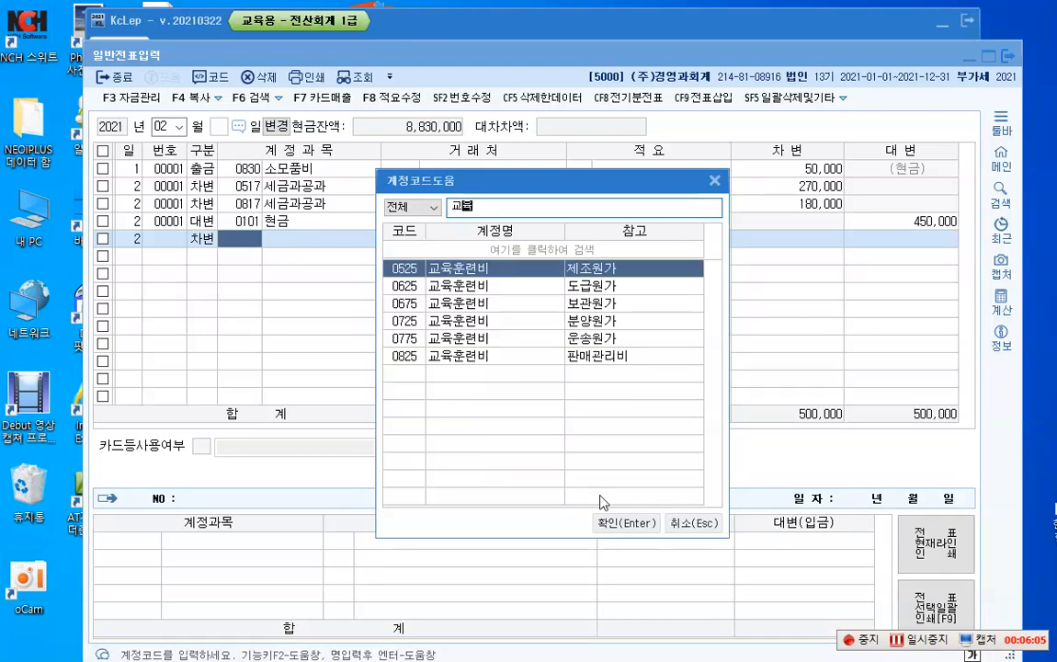
key(Return)
key(Return)
key(Return)
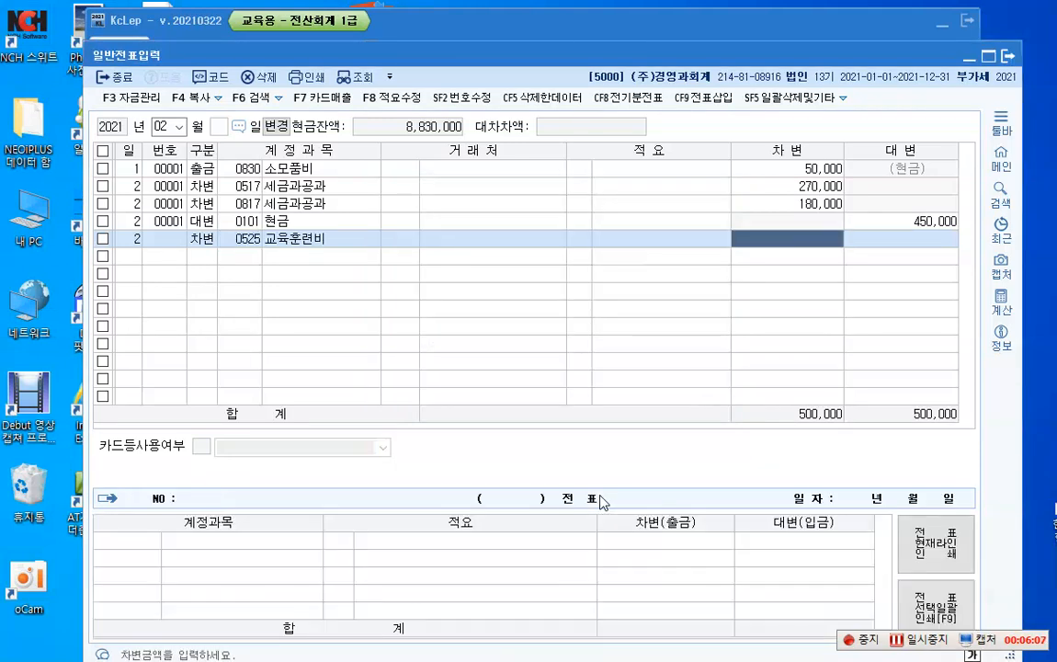
text(1000000)
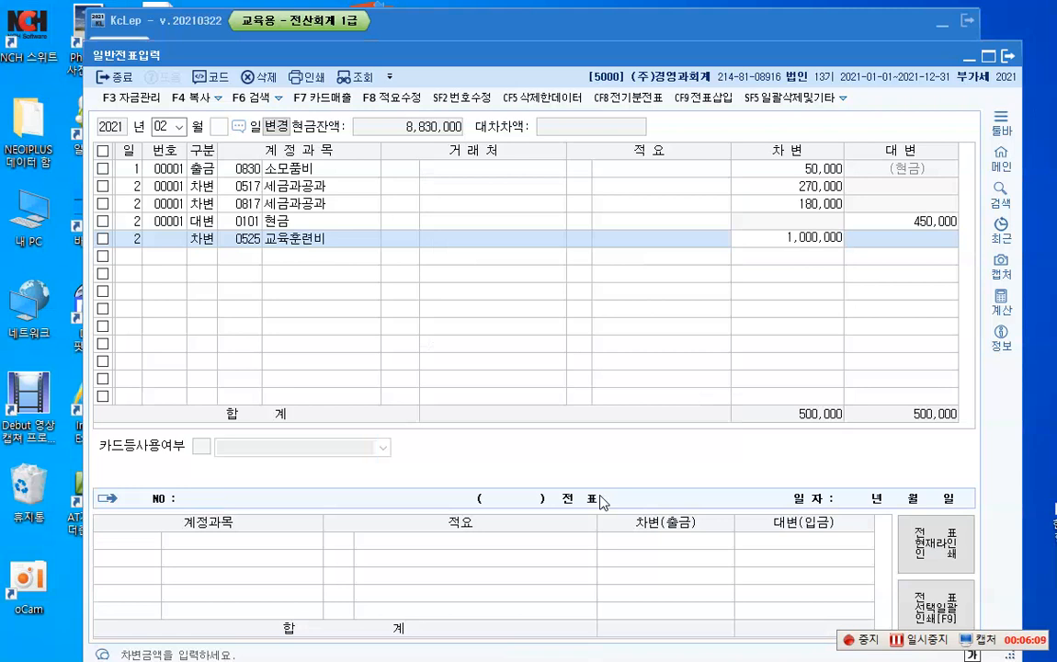
key(Return)
Step: Start another line dated day 2, and change the date of the 교육훈련비 line to day 3
text(2)
key(Return)
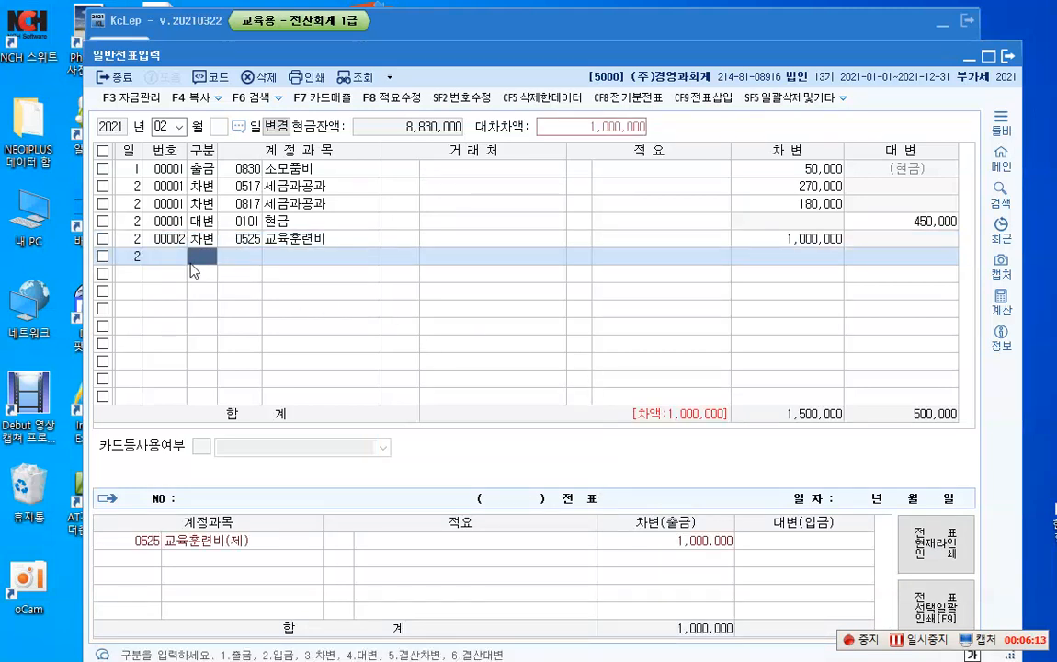
click(135, 239)
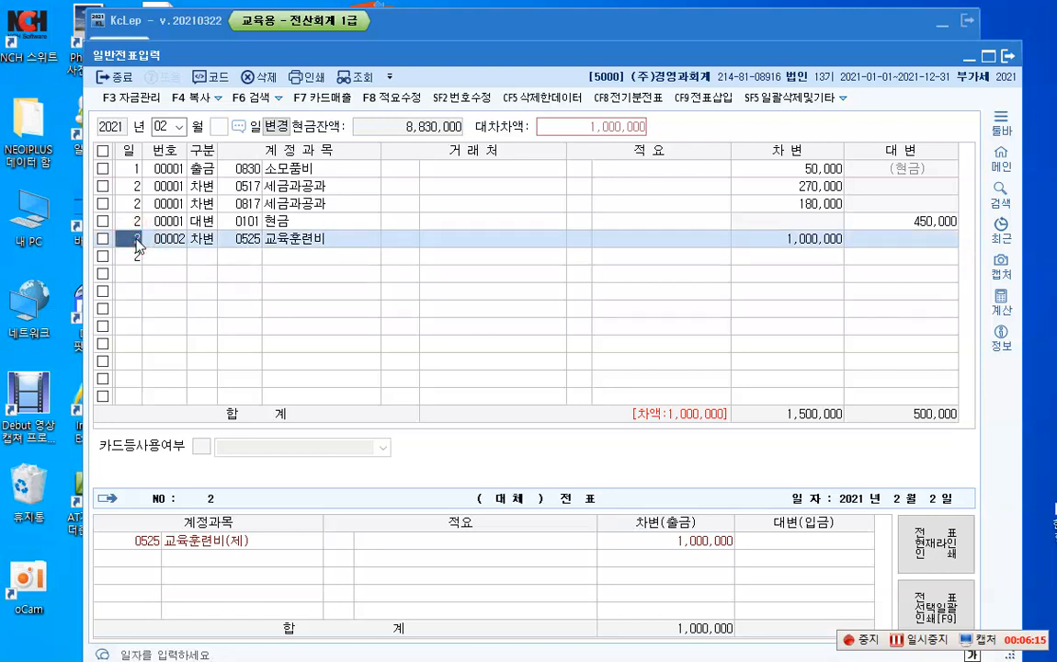
key(Return)
key(Return)
key(Return)
key(Return)
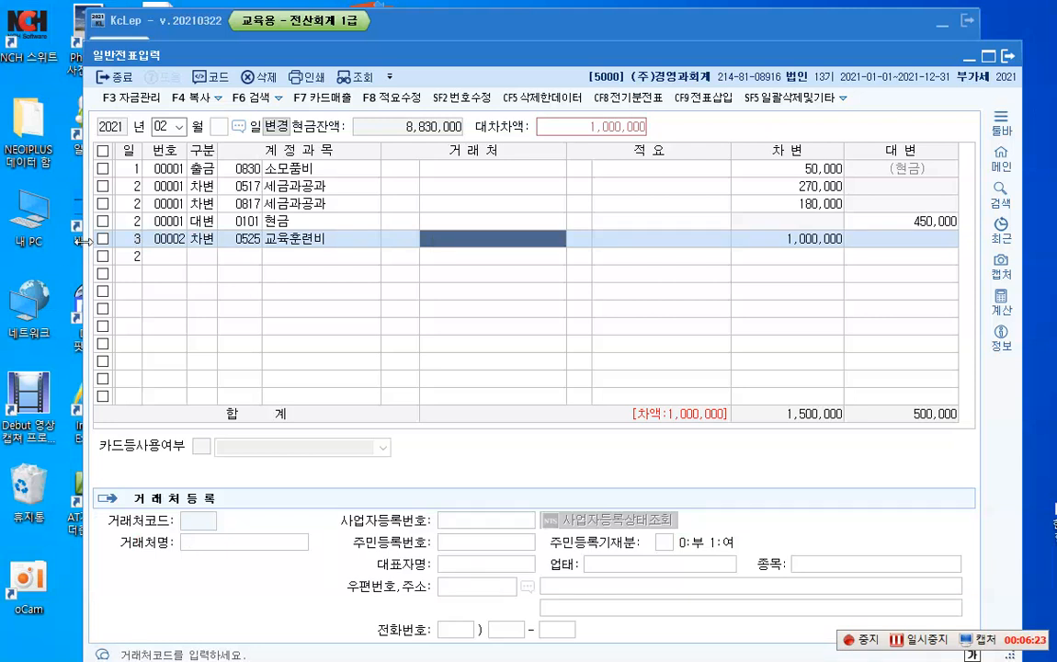
Step: Delete the 교육훈련비 debit line and confirm the deletion
click(103, 238)
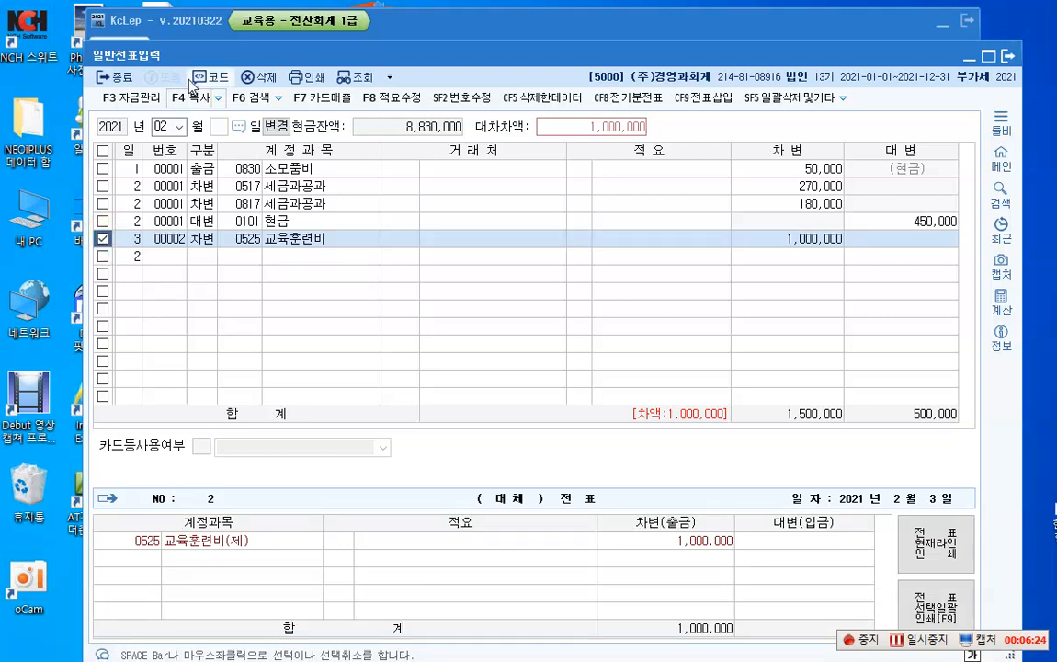
click(265, 79)
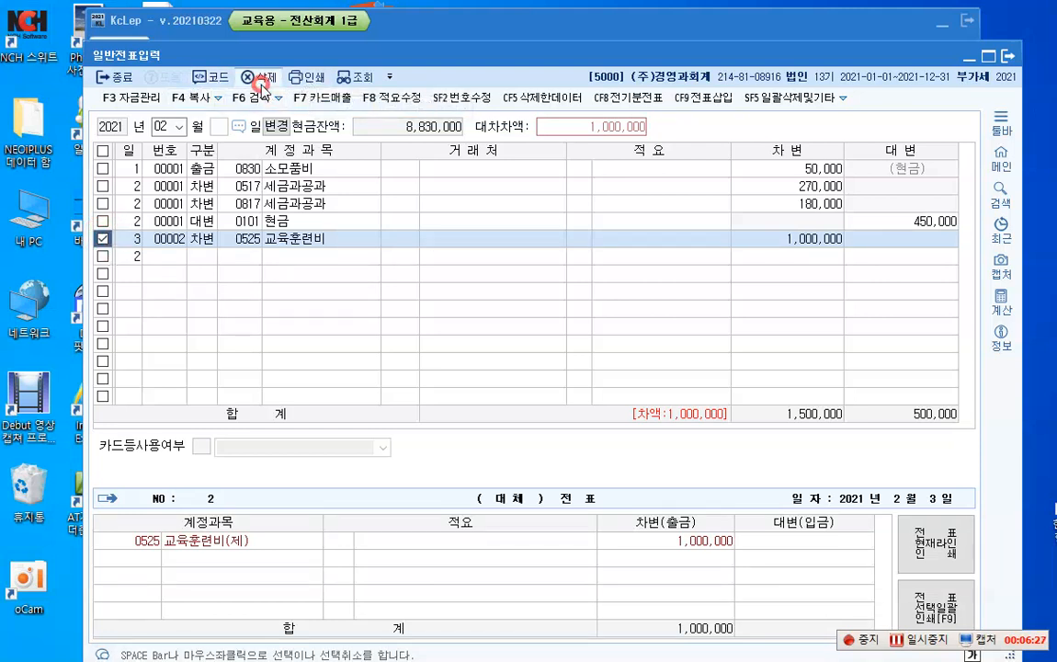
click(578, 393)
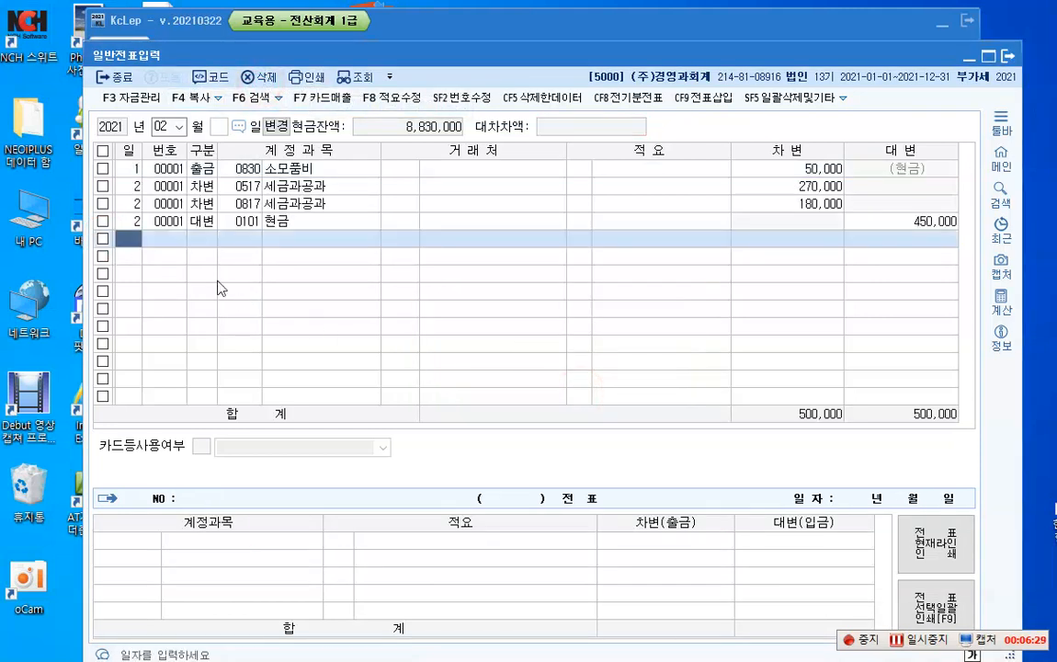
Step: Add a day 3 debit (차변) line to account 0525 교육훈련비 (제조원가) for 1,000,000, without a client or description
key(Return)
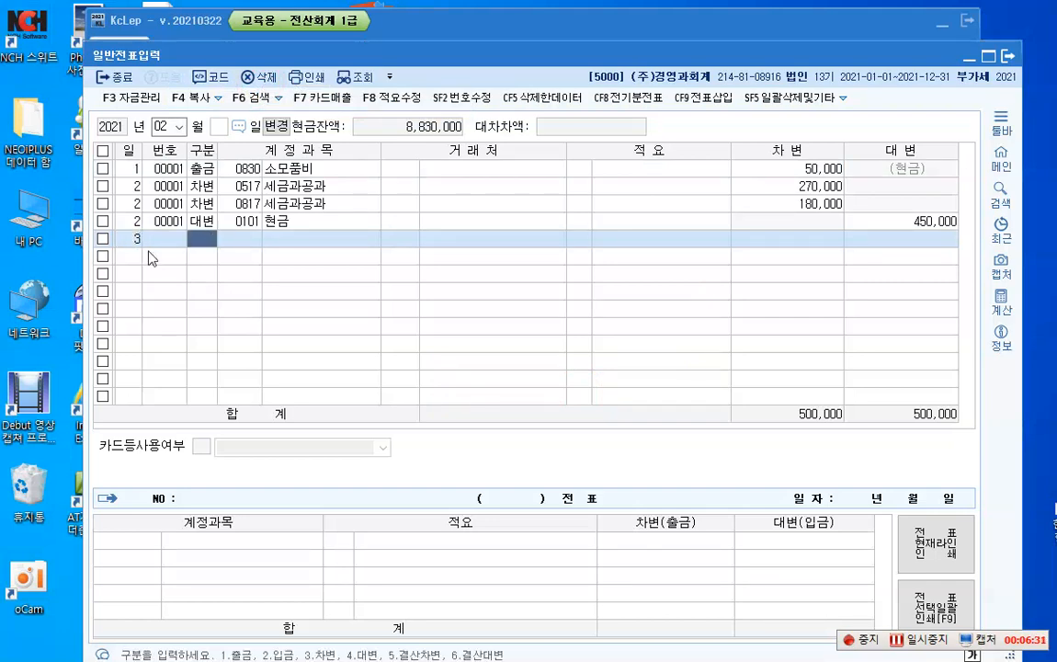
text(3)
key(Return)
key(F2)
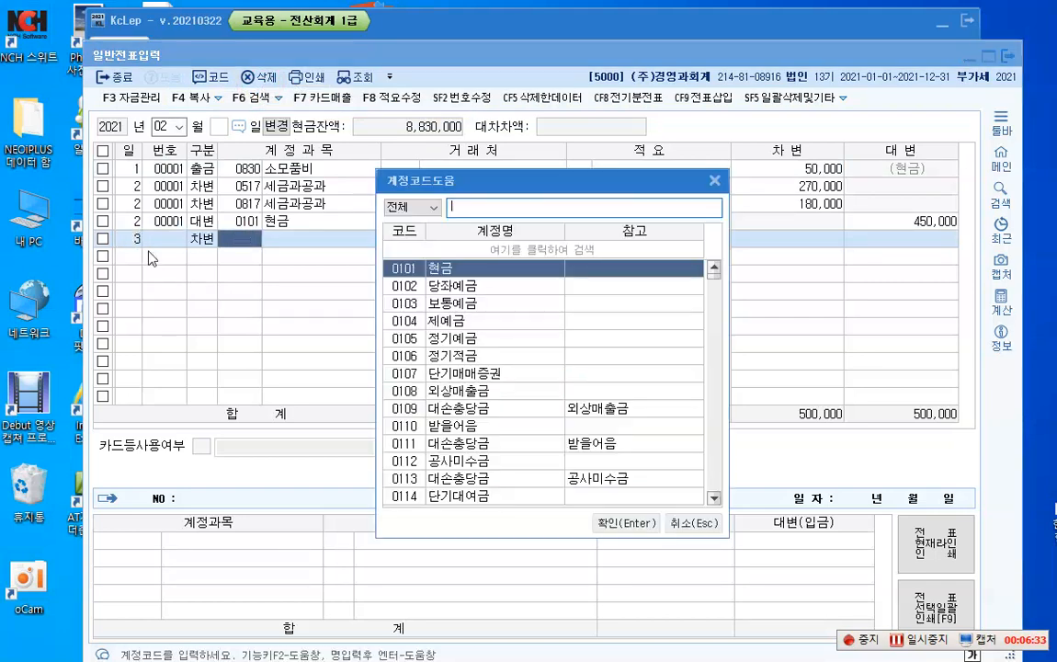
text(교육)
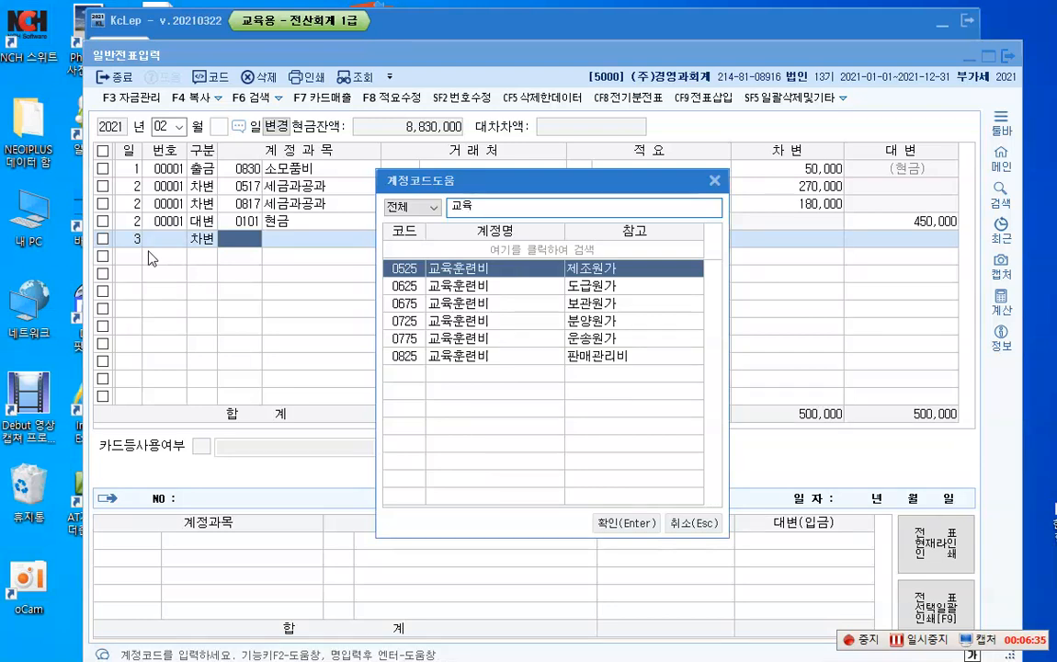
key(Escape)
key(Return)
key(Return)
key(Return)
key(Return)
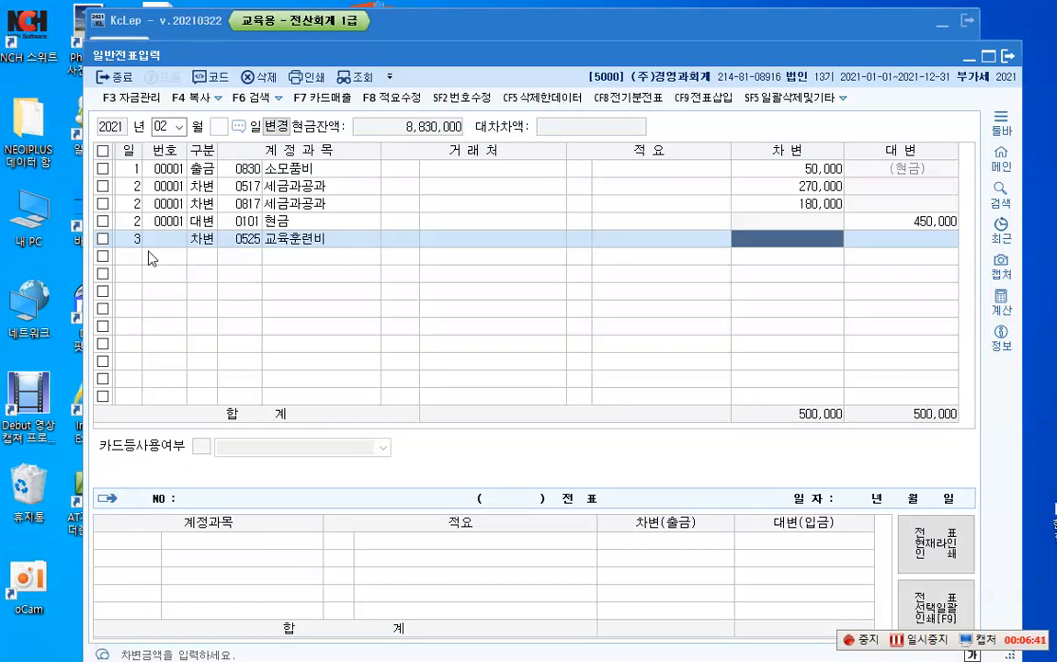
text(1000000)
key(Return)
Step: Add a day 3 credit (대변) line to account 0254 예수금 for 33,000, without a client or description
text(3)
key(Return)
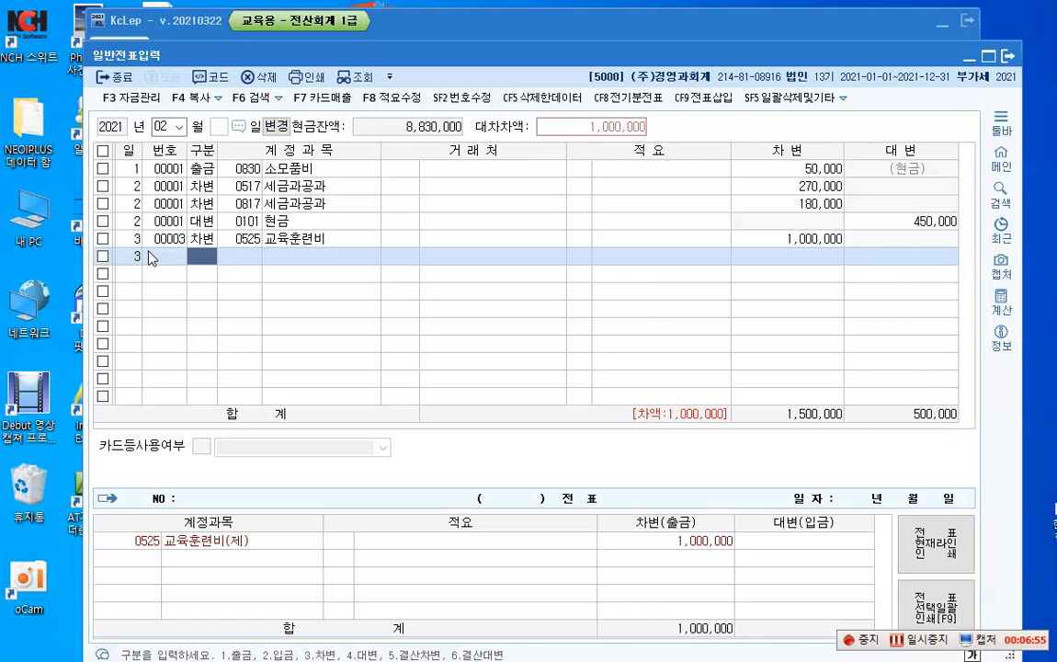
text(4)
key(Return)
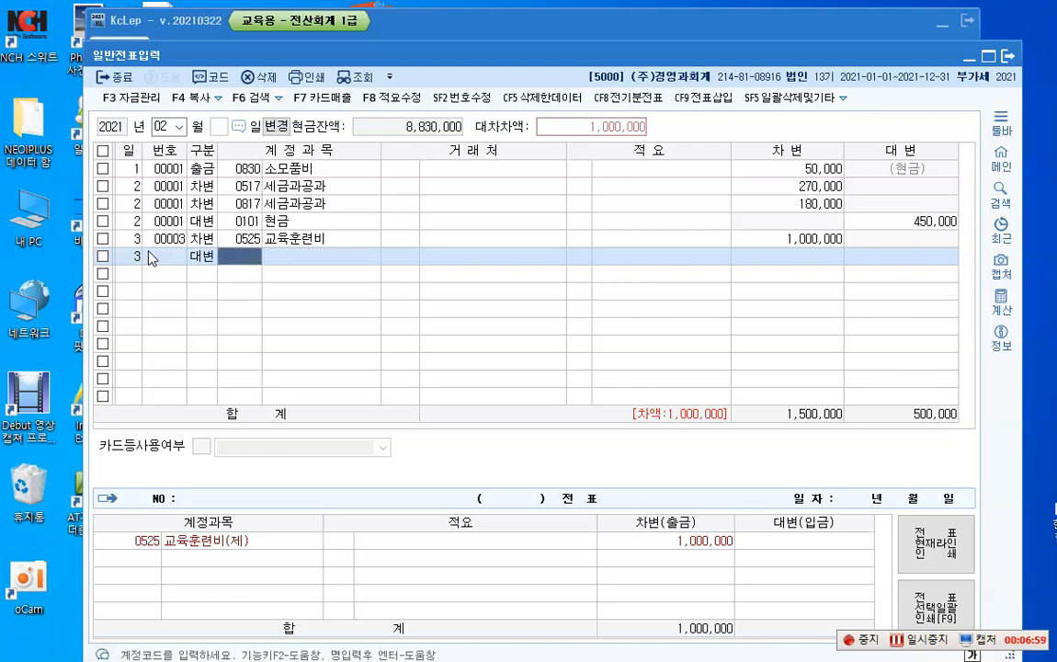
text(254)
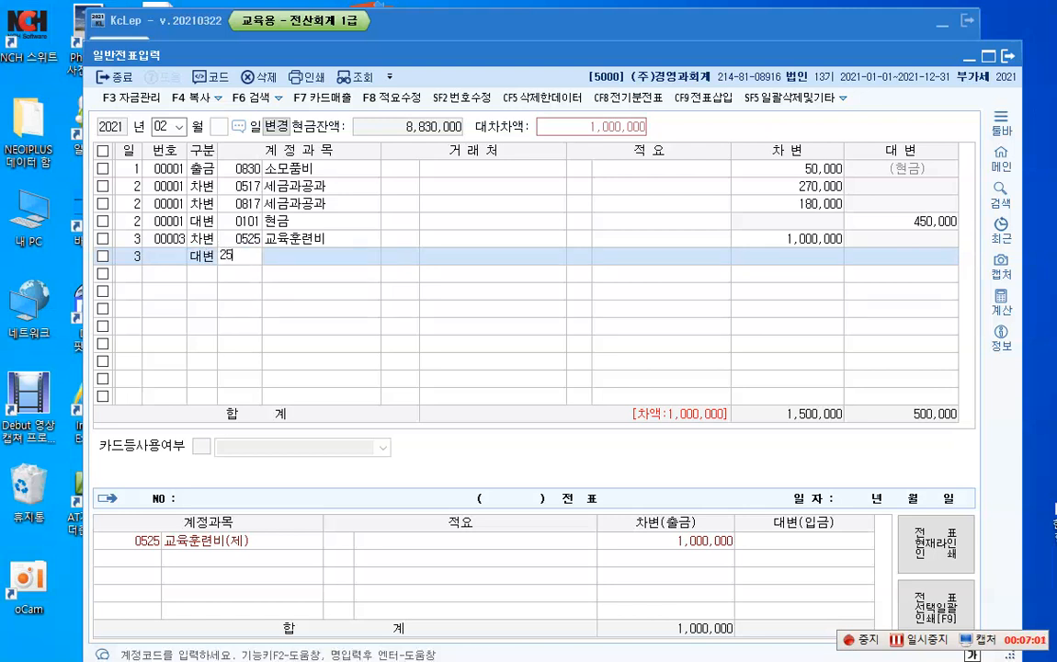
key(Return)
key(Return)
key(Return)
key(Return)
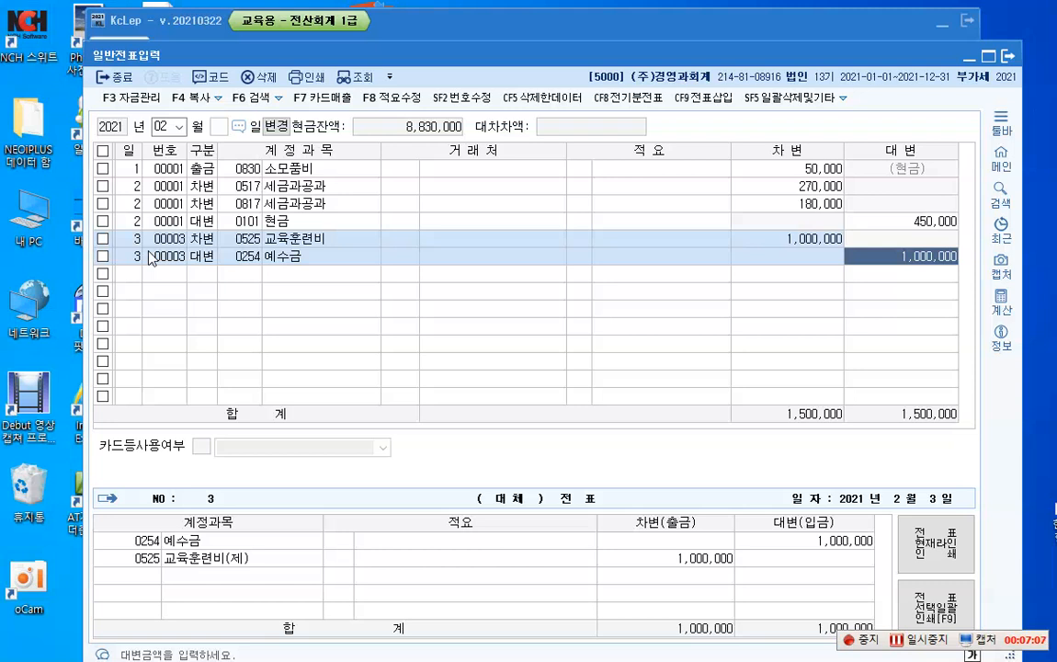
text(330000)
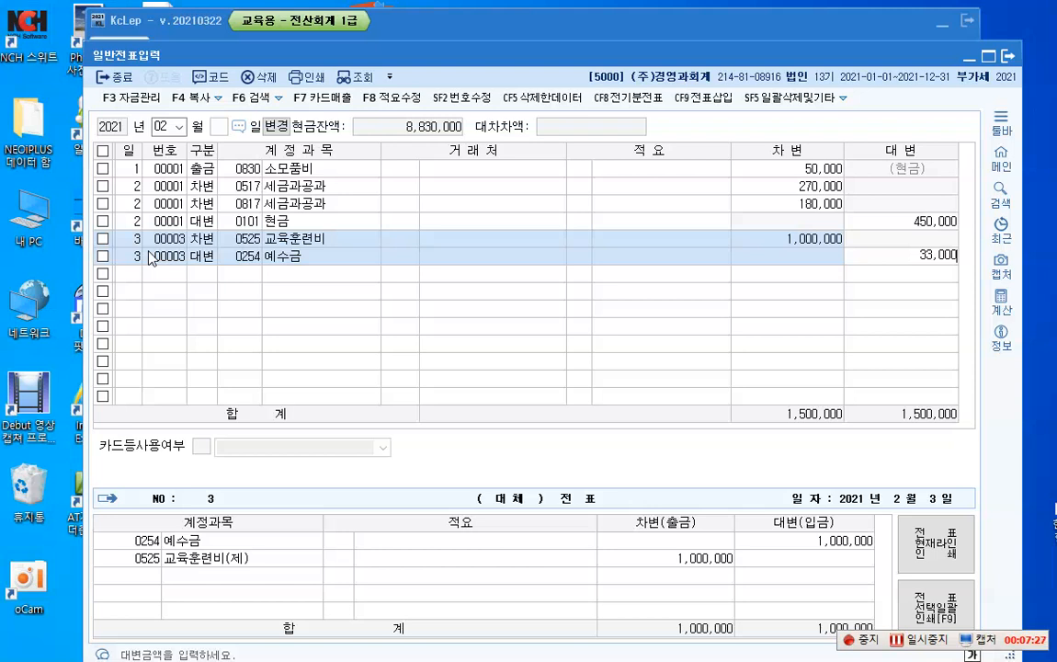
key(Return)
Step: Add a balancing day 3 credit (대변) line to account 0101 현금 for 967,000, without a client or description
text(4)
key(Return)
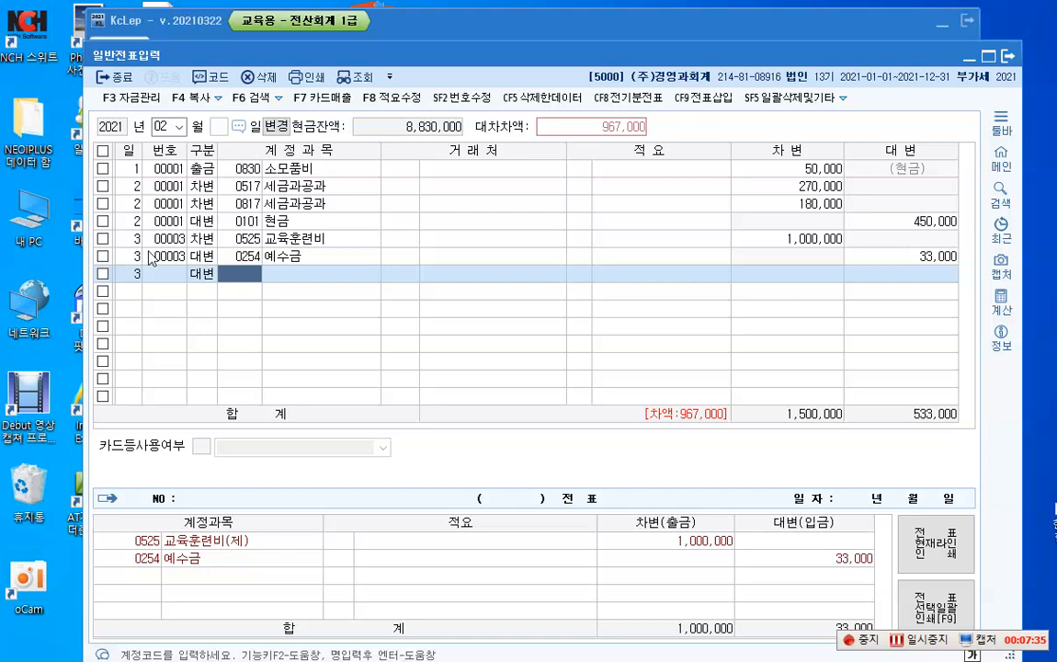
text(101)
key(Return)
key(Return)
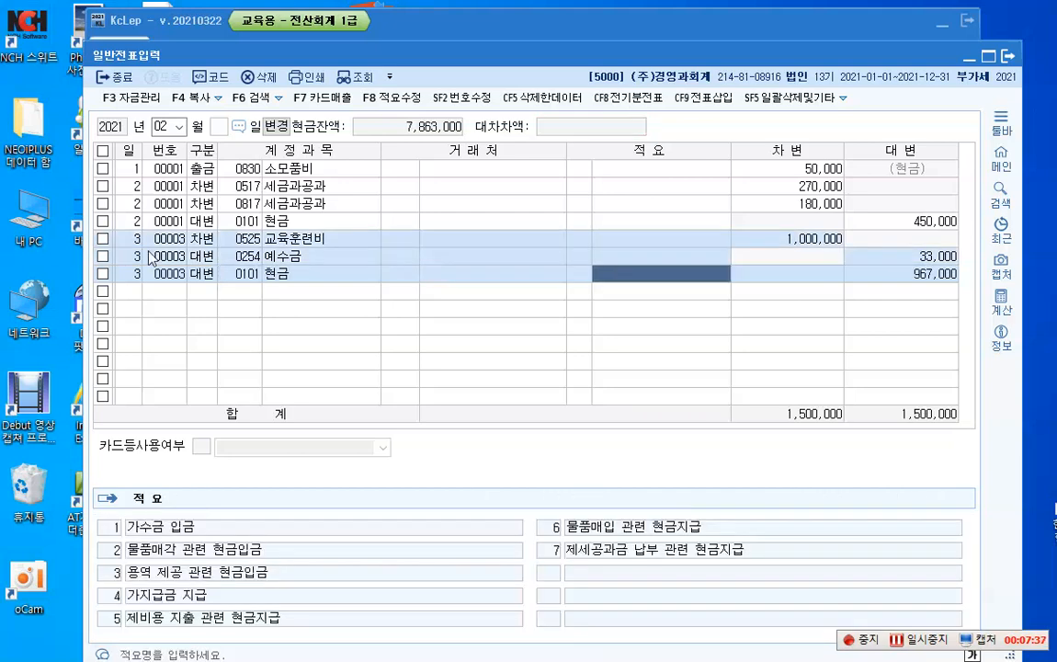
key(Return)
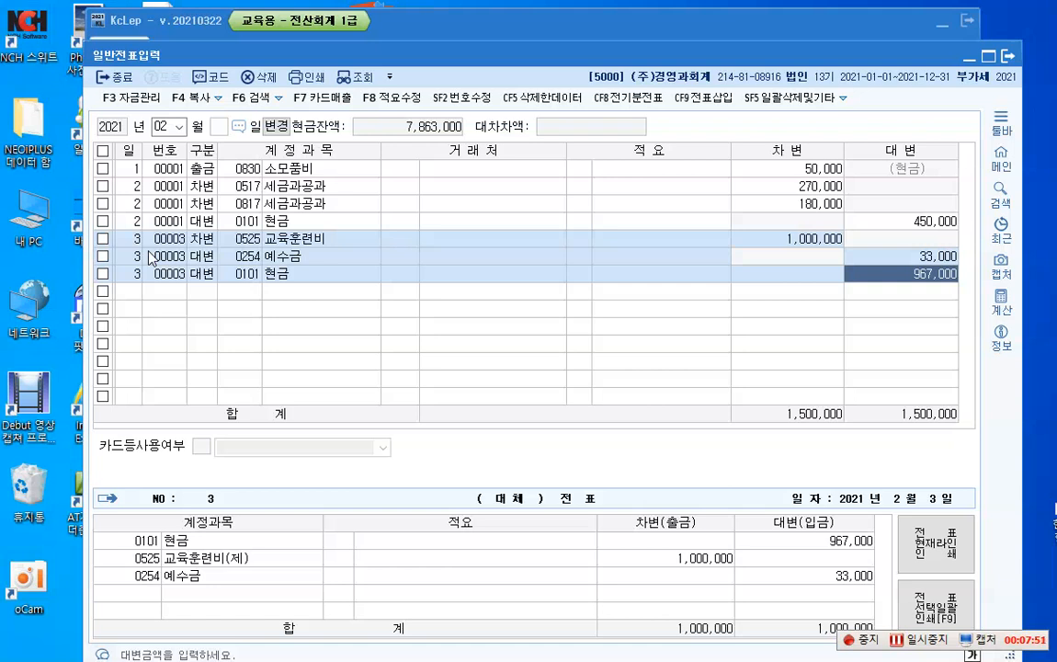
key(Return)
Step: Start a credit (대변) line dated day 4 with account 0150 제품
text(4)
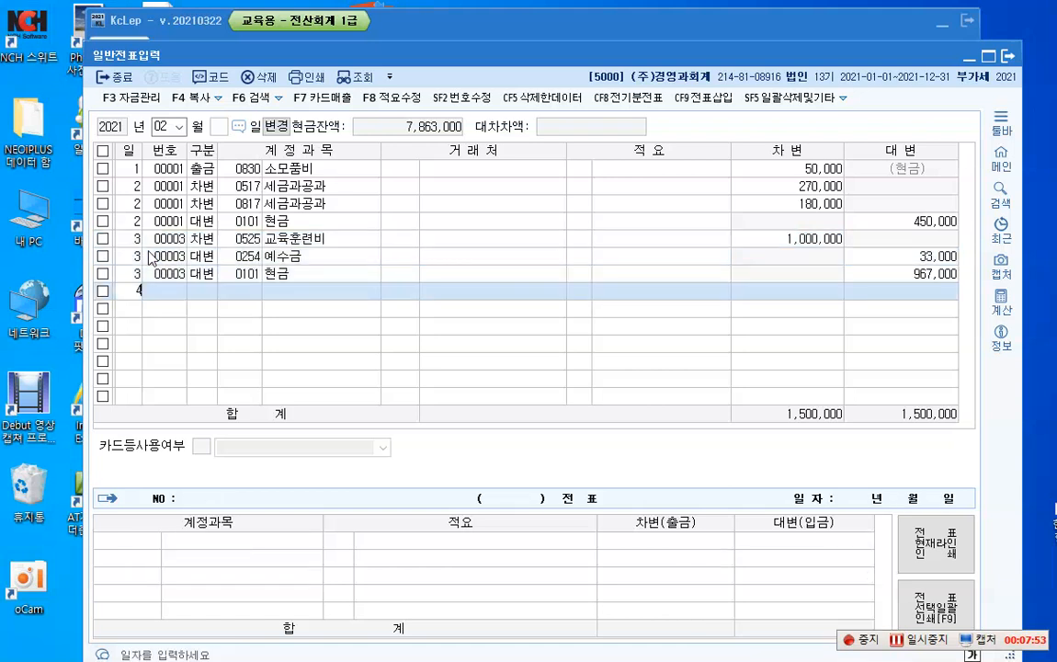
key(Return)
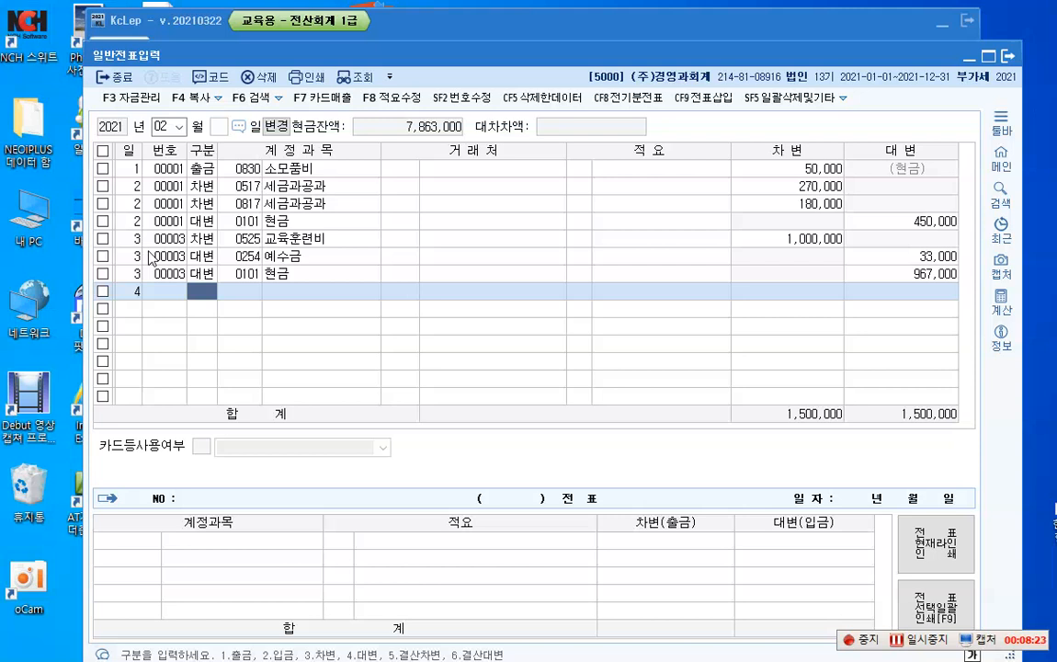
key(4)
key(Return)
text(4)
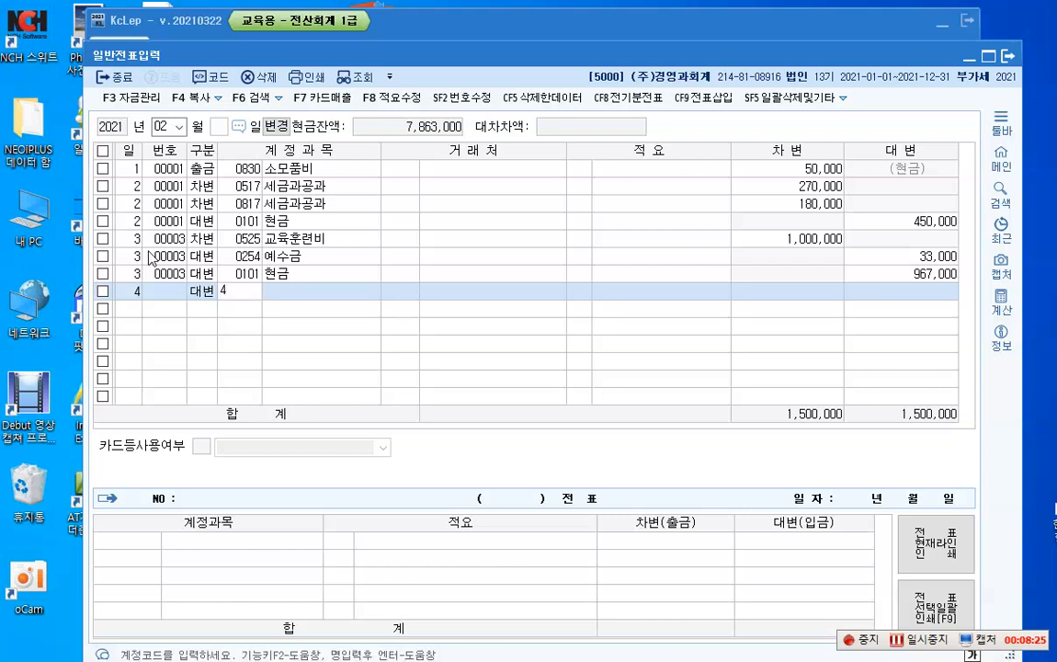
key(BackSpace)
text(150)
key(Return)
key(Return)
key(Return)
key(Return)
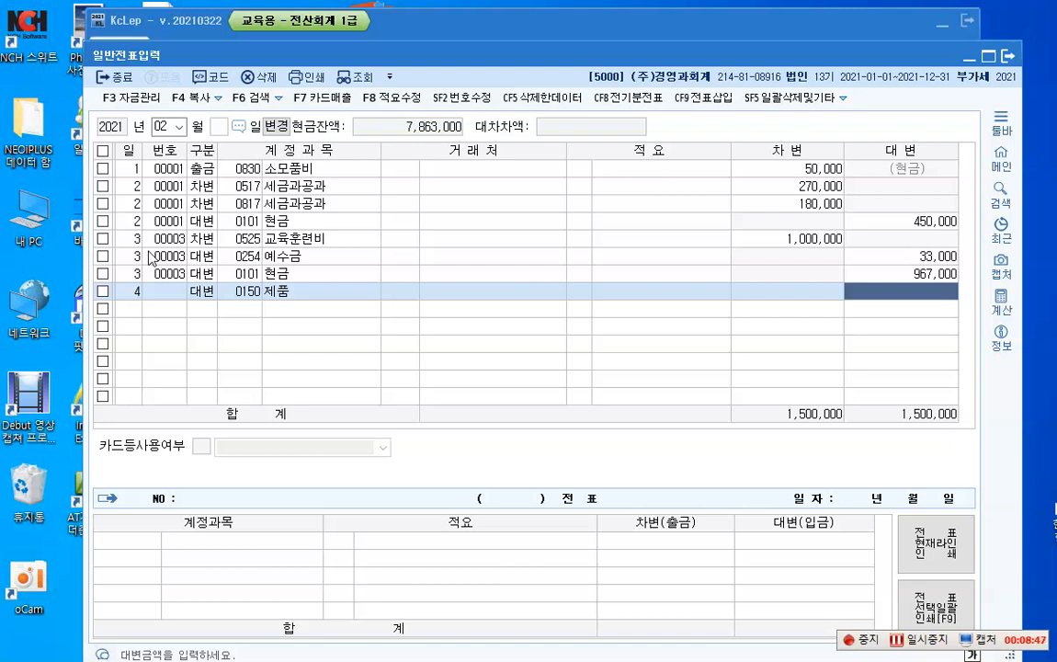
Step: Leave the client and description empty on the 제품 line and record a credit amount of 300,000
text(3000000)
key(Return)
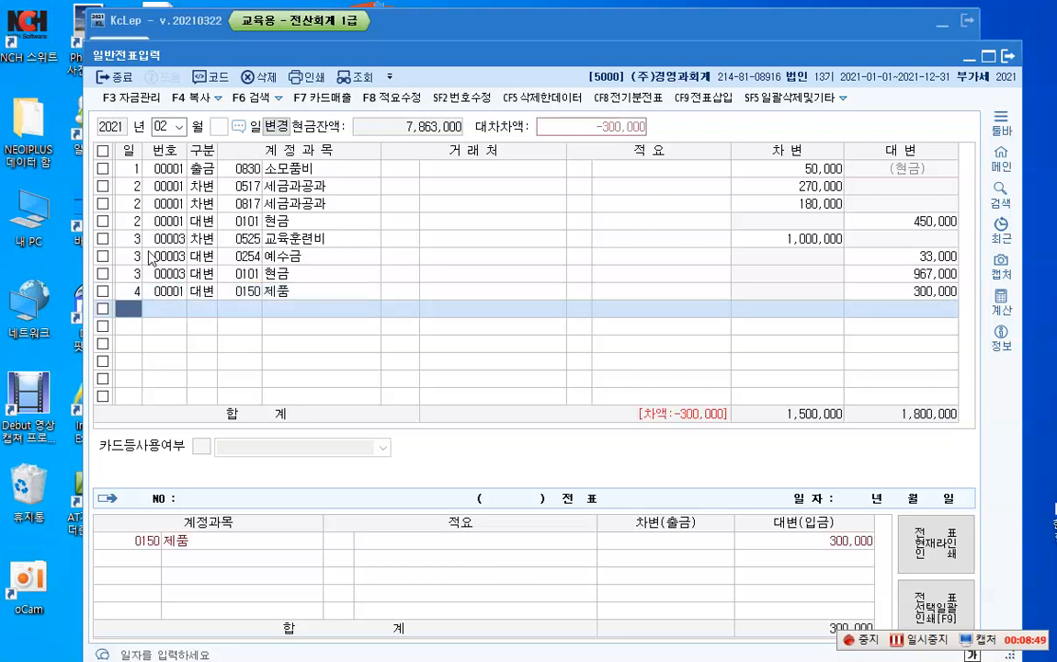
Step: Start a debit (차변) line dated day 4 below the 제품 line
text(4)
key(Return)
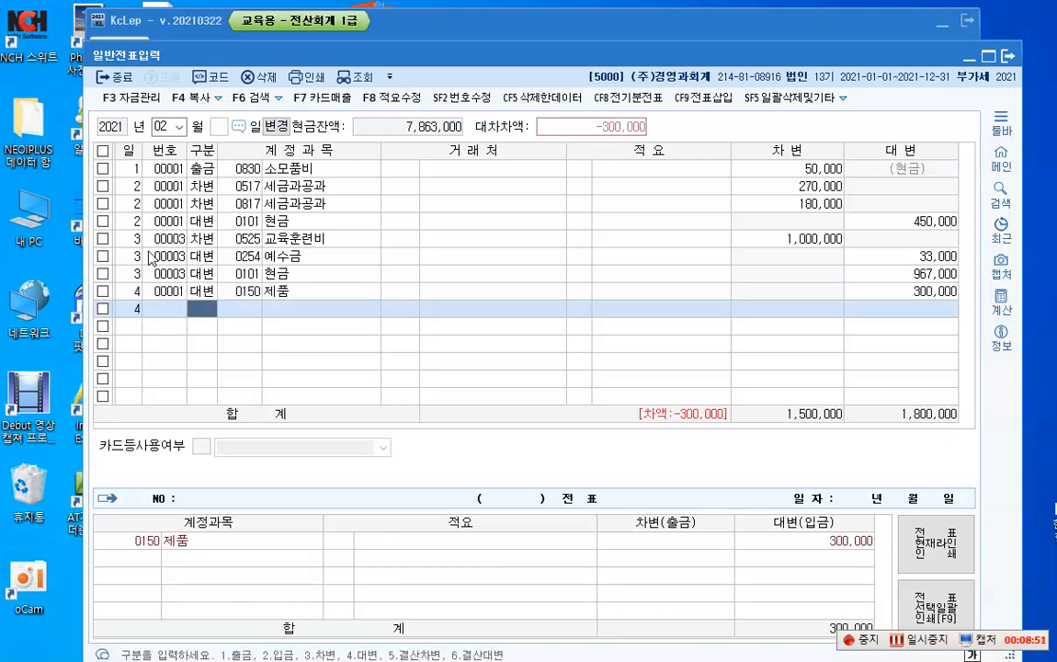
text(3)
key(Return)
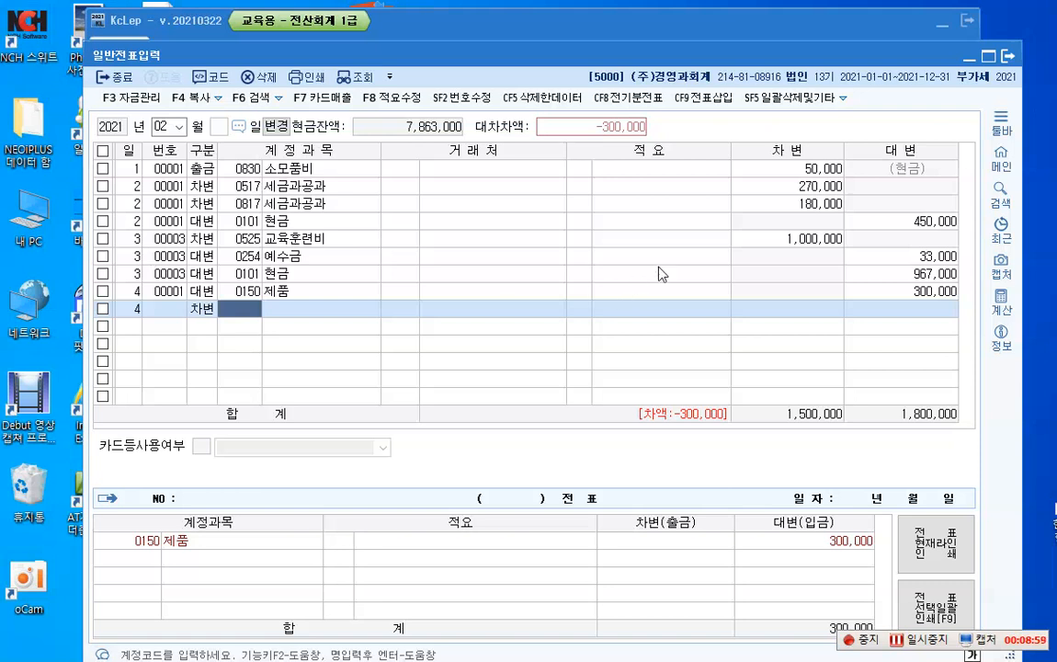
Step: Set the credit amount of the day 4 제품 line to 500,000
click(923, 294)
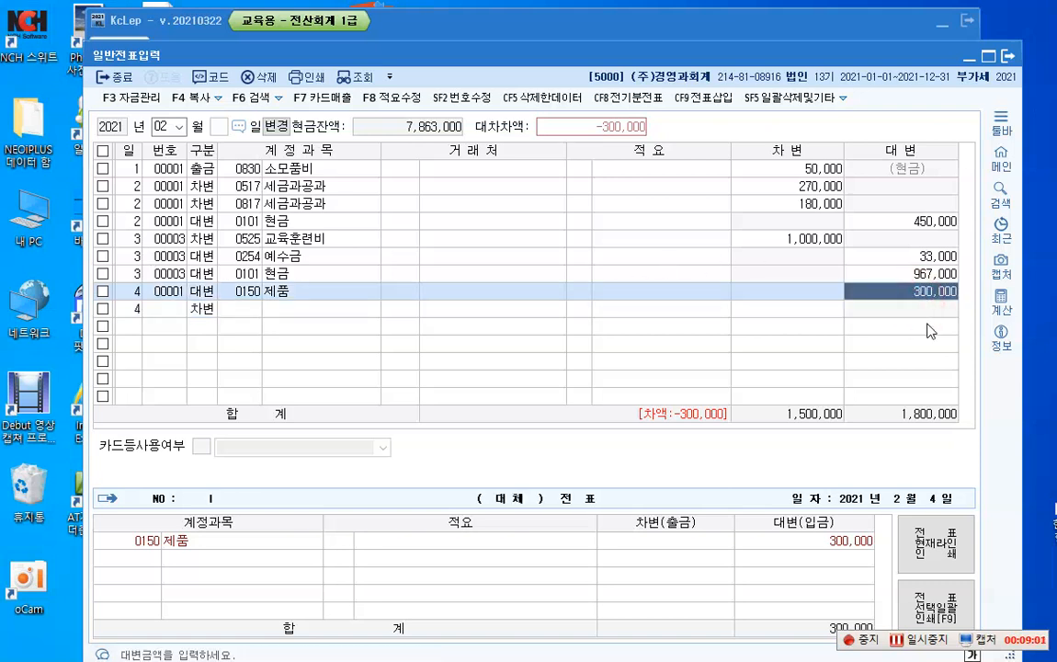
text(500000)
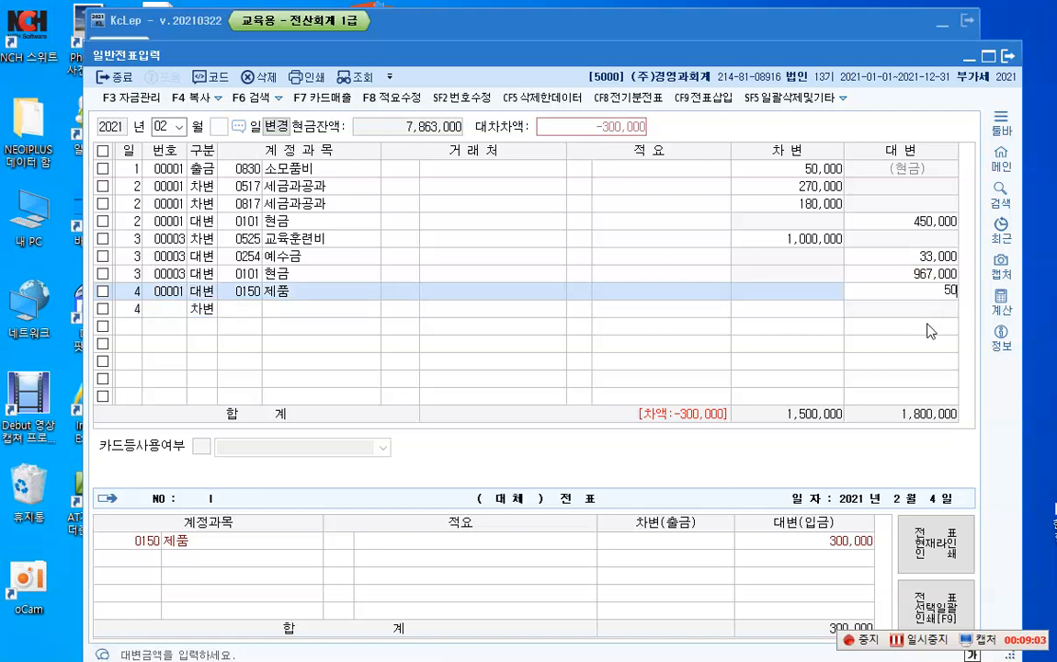
key(Return)
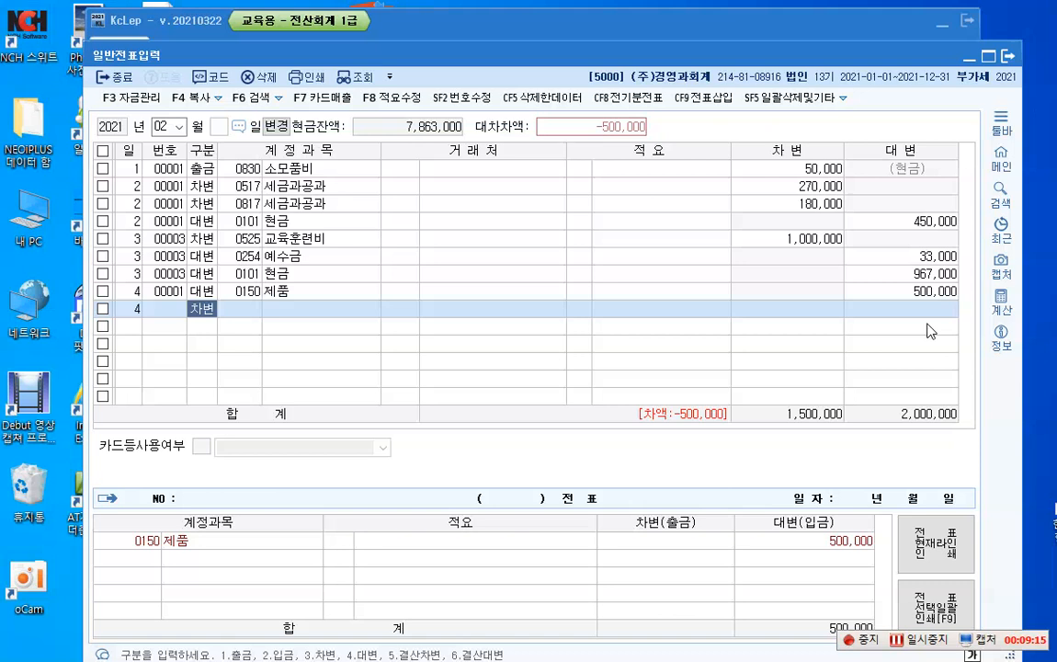
Step: Complete the day 4 debit (차변) line with account 0953 기부금 and an amount of 500,000, leaving client and description empty
key(Return)
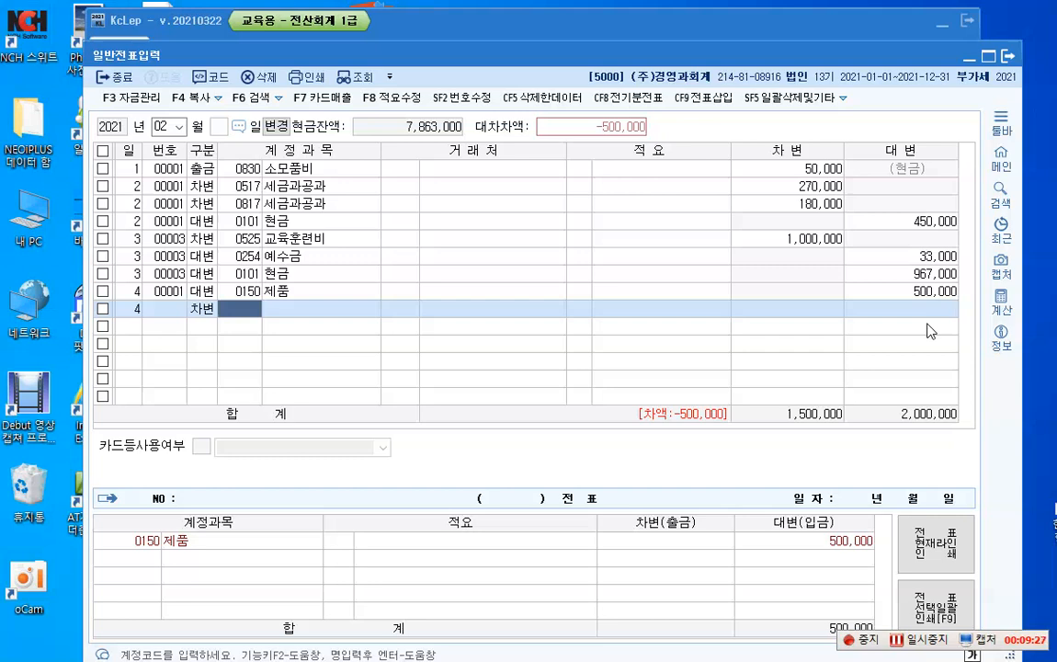
key(F2)
text(ㄱㅣ부)
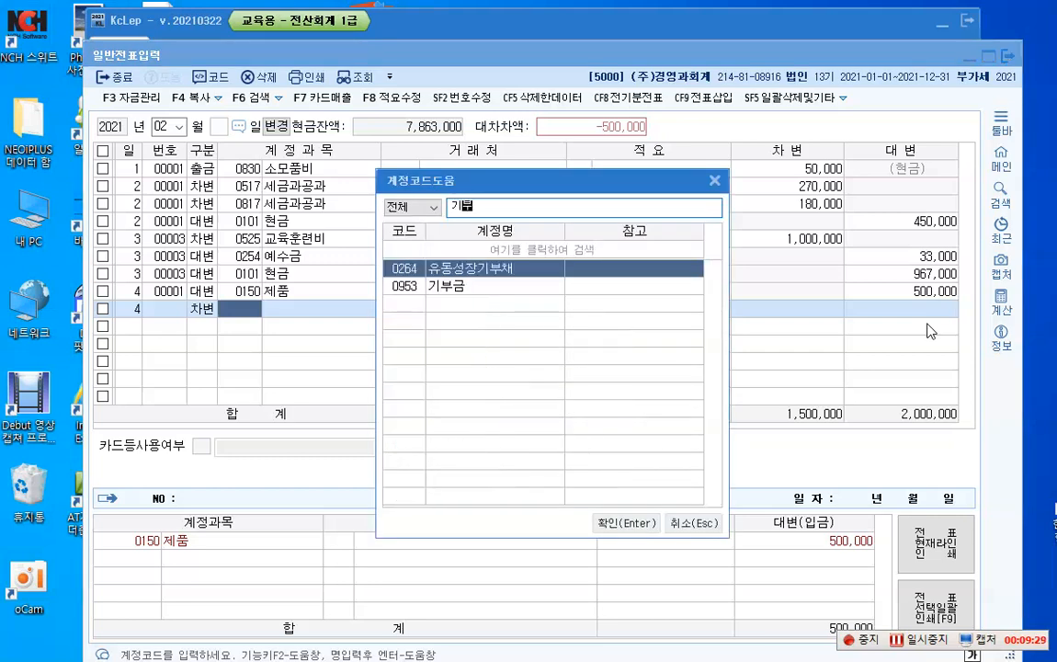
key(Down)
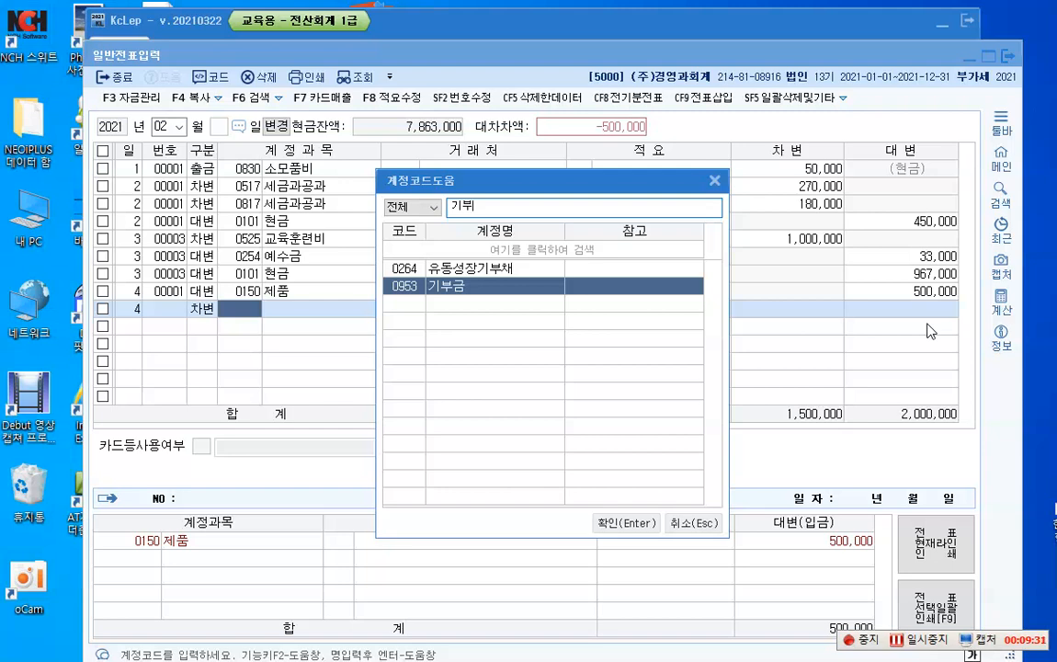
key(Return)
key(Return)
key(Return)
key(Return)
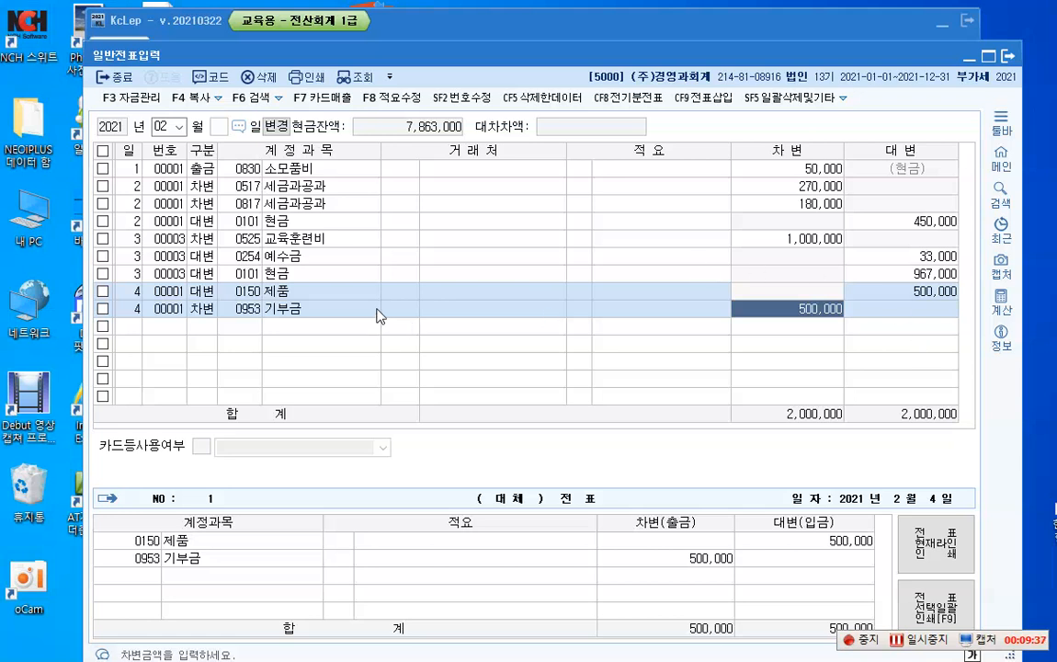
Step: Go to the description code of the day 4 제품 line and outline 8 타계정으로 대체액 손익계산서 반영분 in red with K-Screen Pen
click(579, 291)
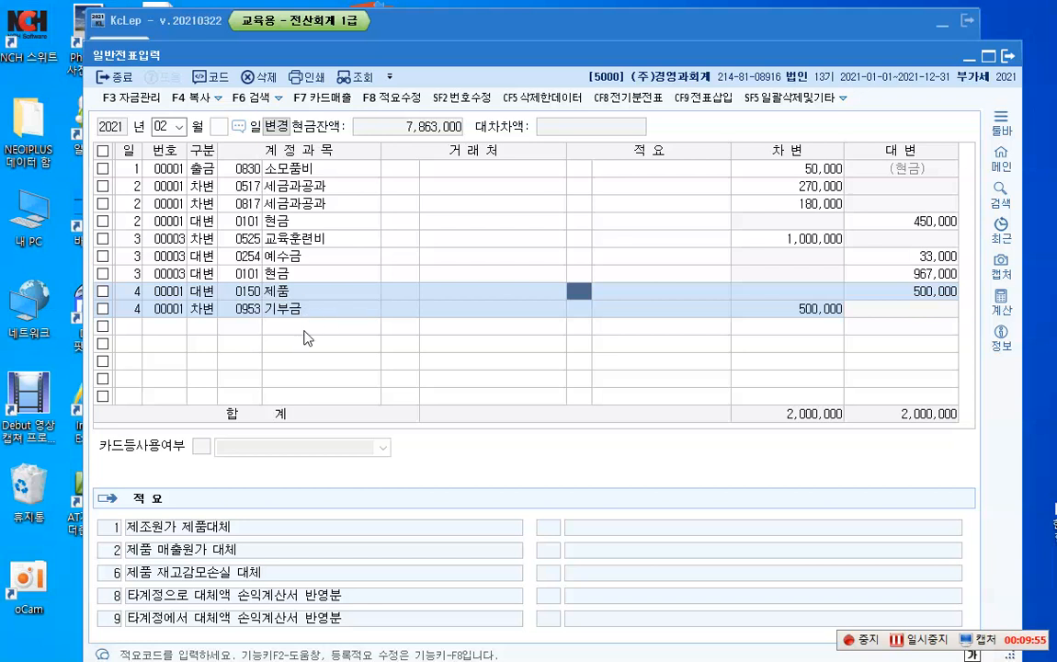
key(ctrl+F12)
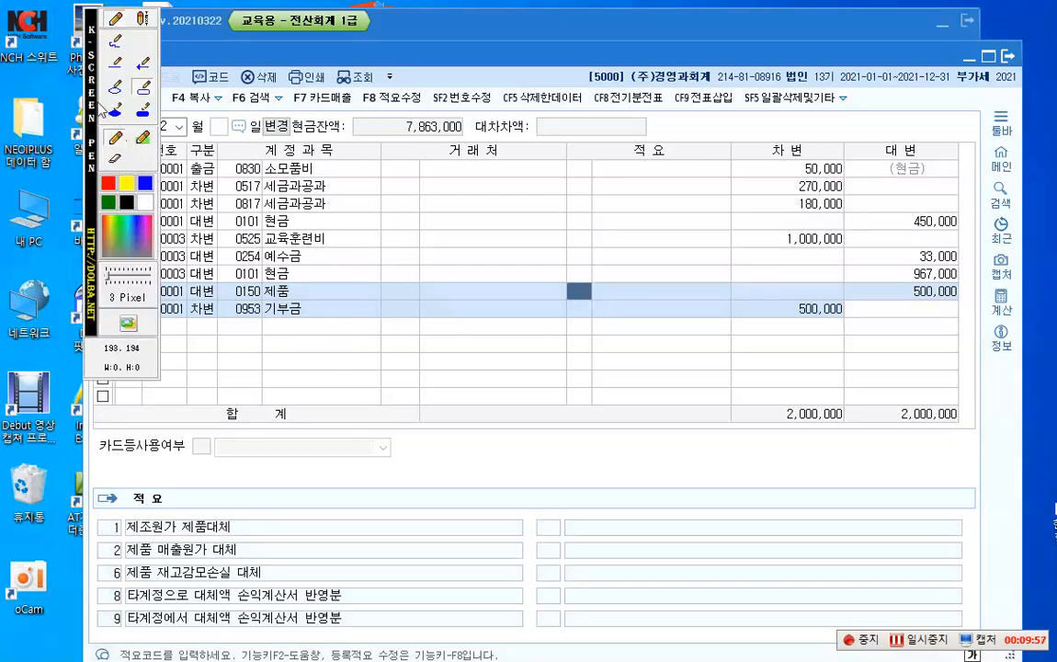
drag(91, 97, 1043, 89)
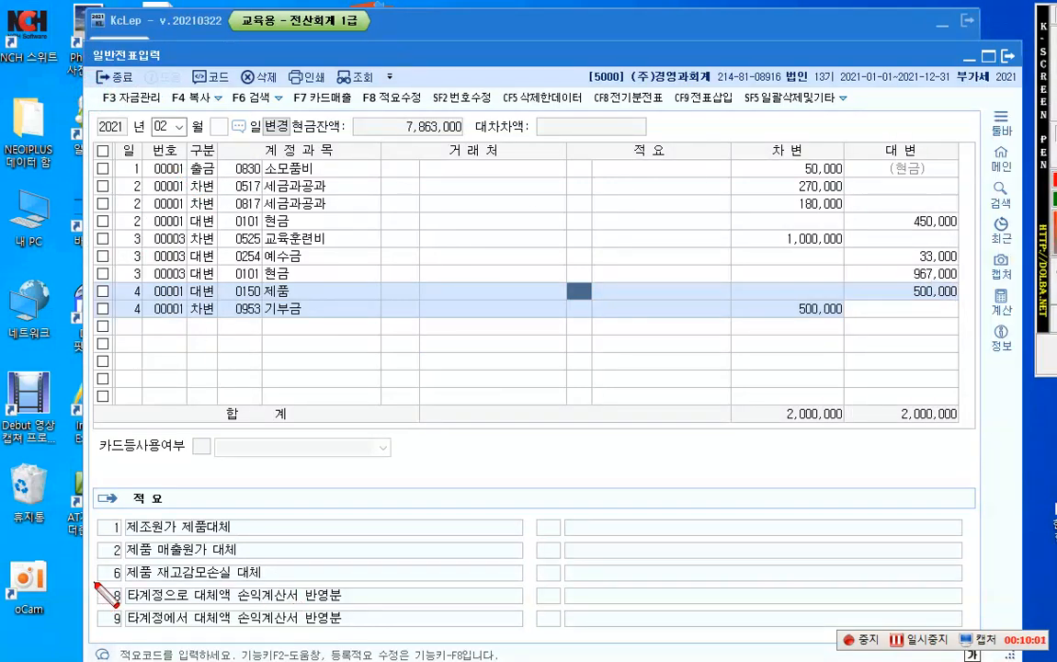
mouse_move(96, 583)
mouse_down()
mouse_move(208, 608)
mouse_move(387, 607)
mouse_up()
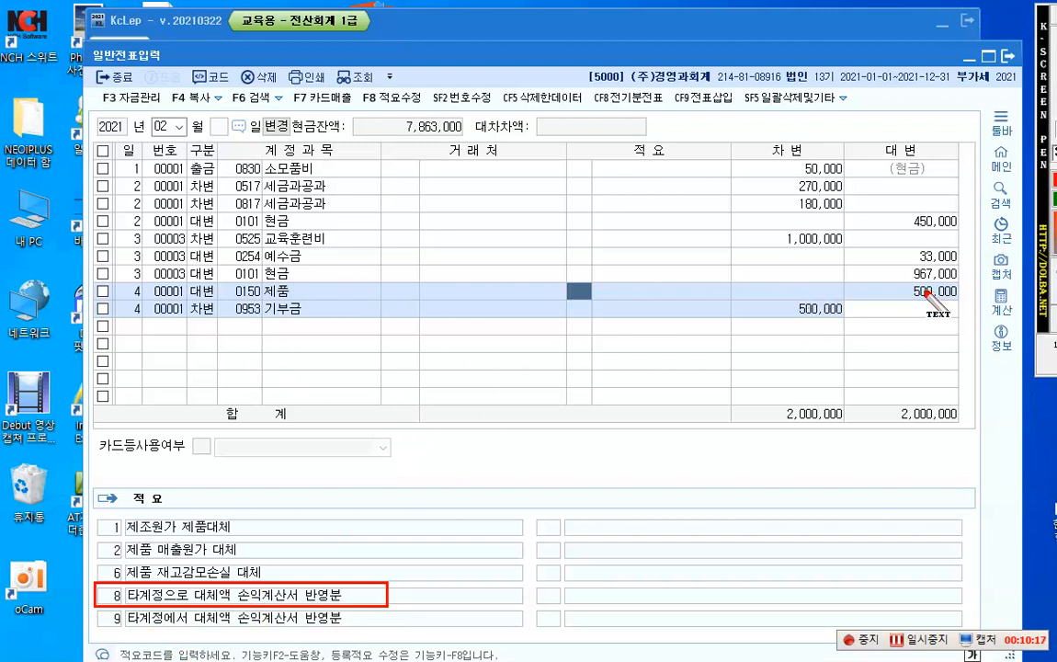
Step: Write the red notes 재고자산 and 상품, 제품 beside the day 4 amounts, then clear the screen annotations
click(874, 311)
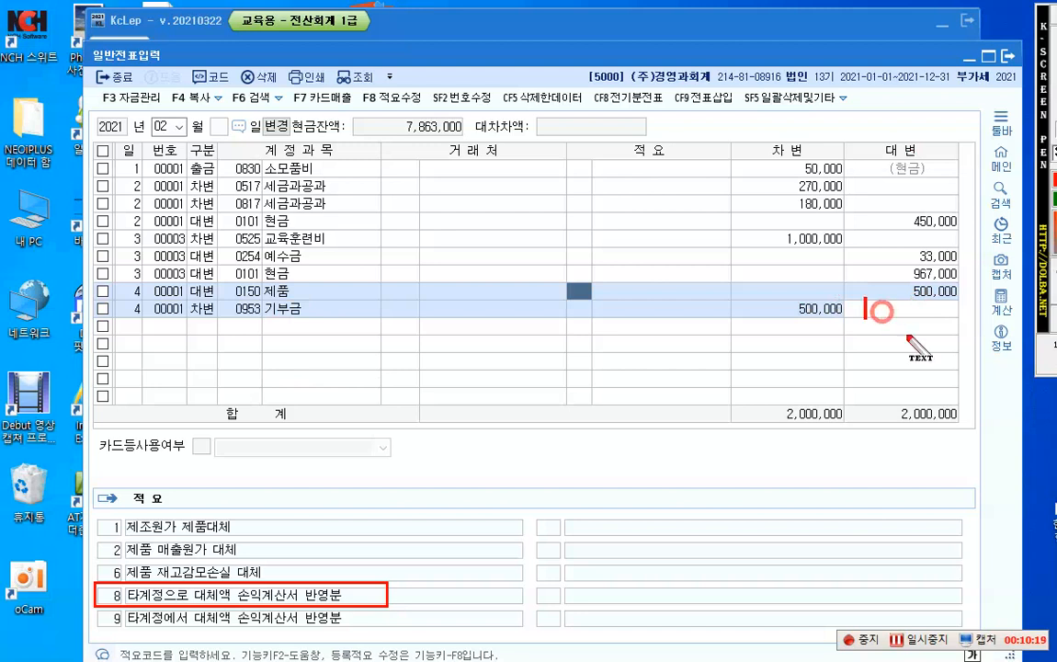
text(재곶)
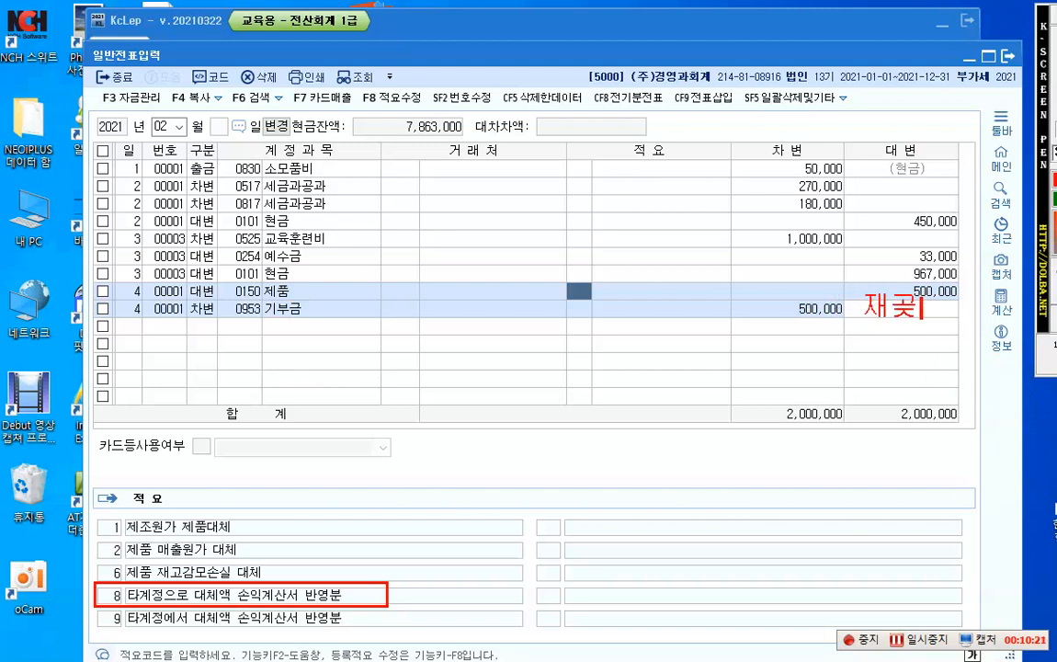
text(자산)
key(Return)
text(상)
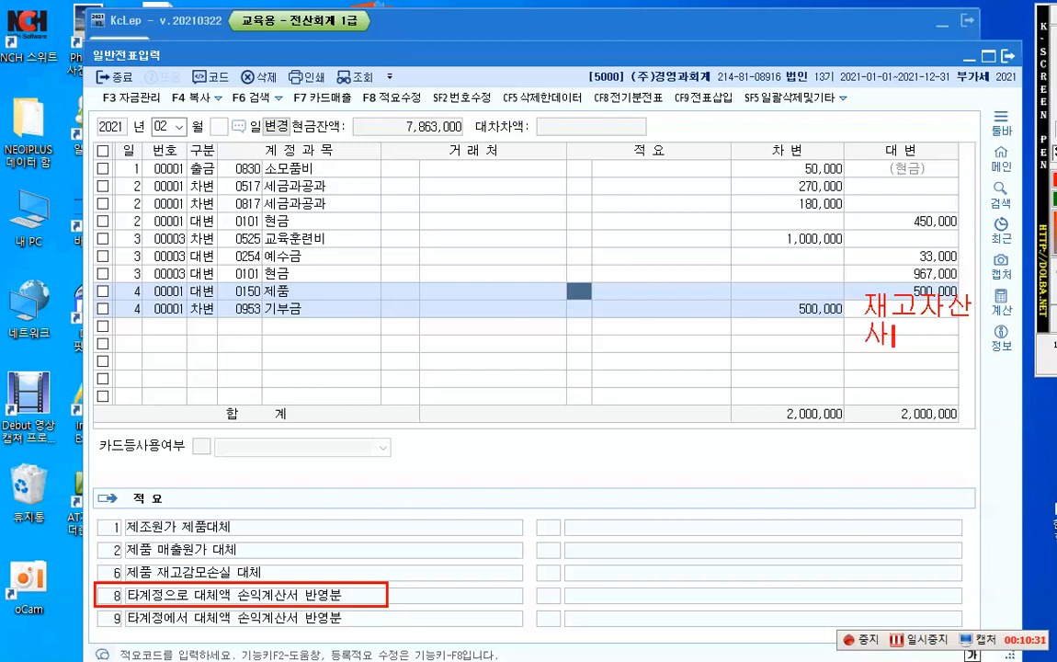
text(품, ㅈ)
text(제품)
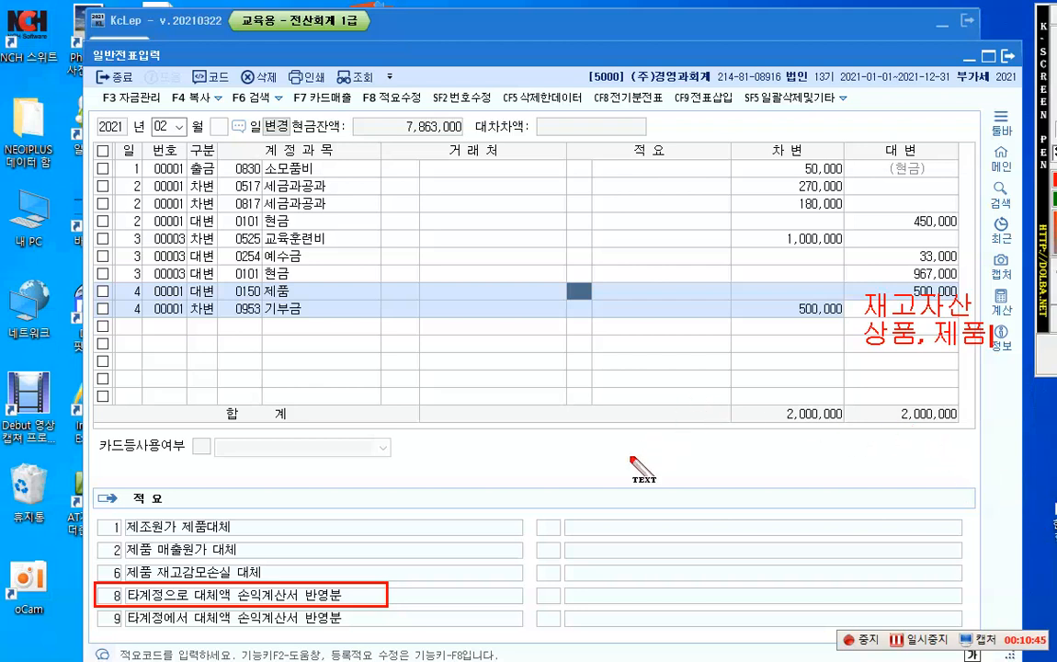
key(Escape)
Step: Set the description of the day 4 제품 line to 8 타계정으로 대체액 손익계산서 반영분
text(8)
key(Return)
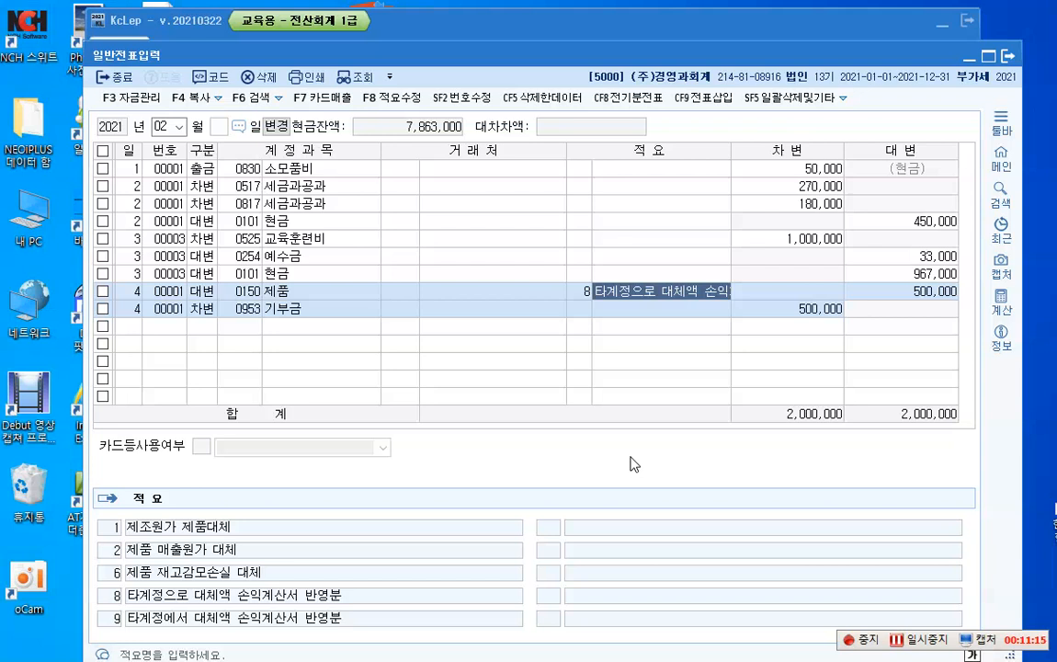
key(Return)
key(Return)
key(Return)
key(Return)
key(Return)
key(Return)
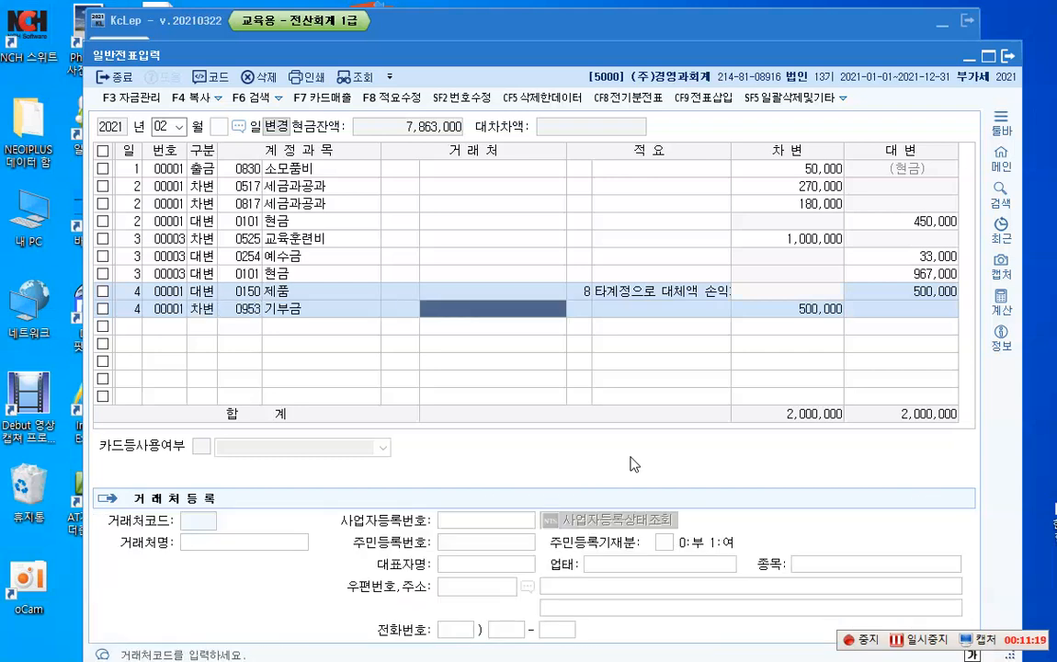
Step: Start a voucher line dated day 5 below the 기부금 line
key(Down)
text(5)
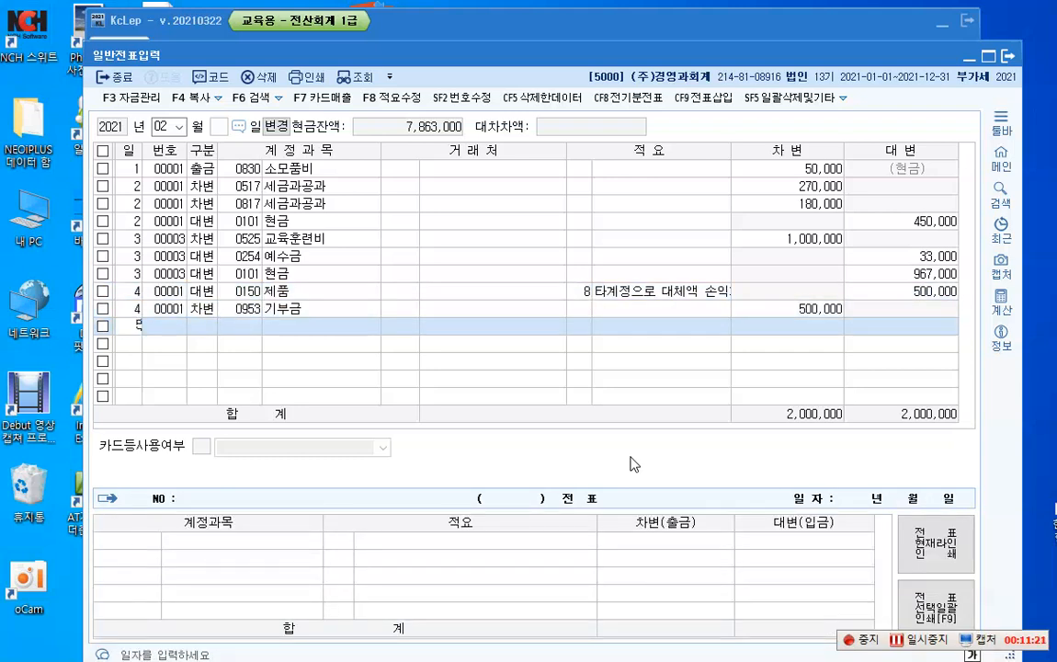
key(Return)
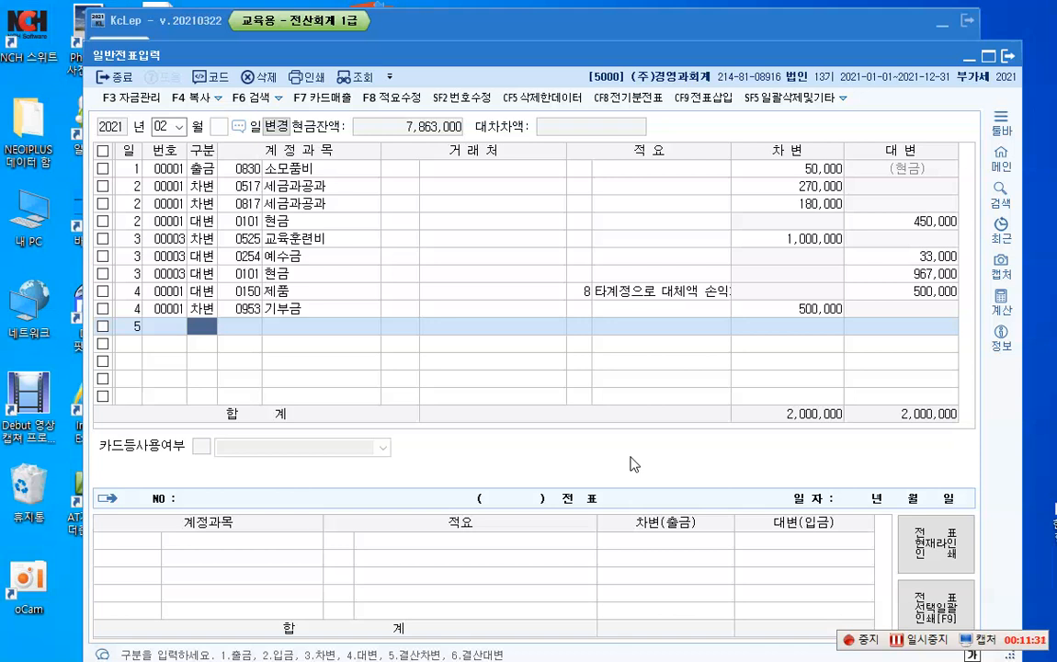
Step: Annotate the screen in red with 800 수도광열비 -> 500 전력비 and 가스수도료 below it, using K-Screen Pen
key(ctrl+F12)
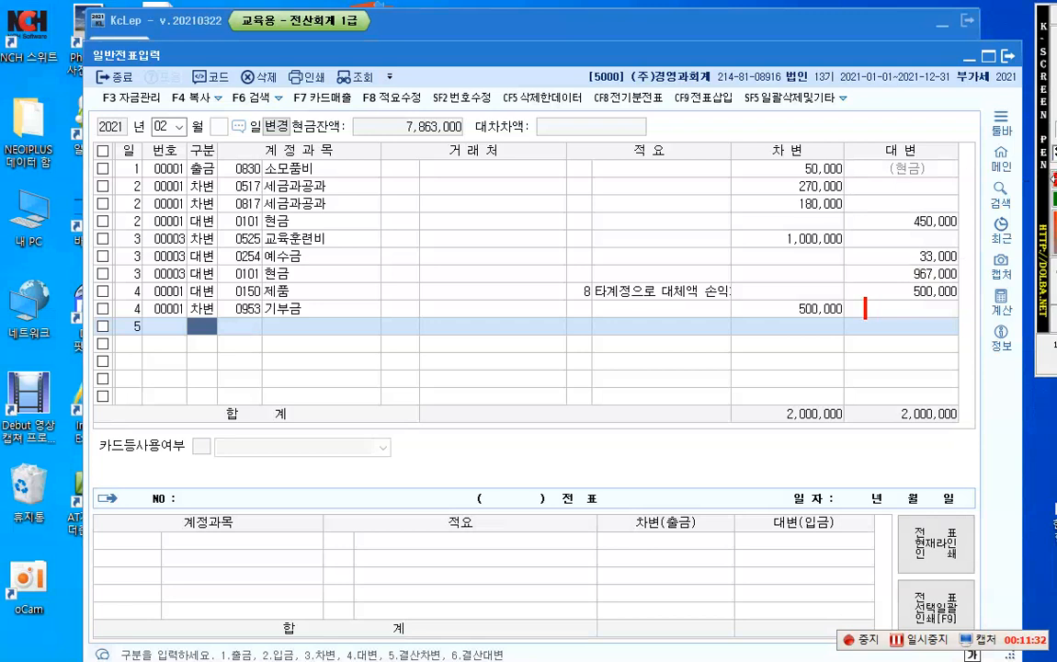
click(346, 377)
text(800 )
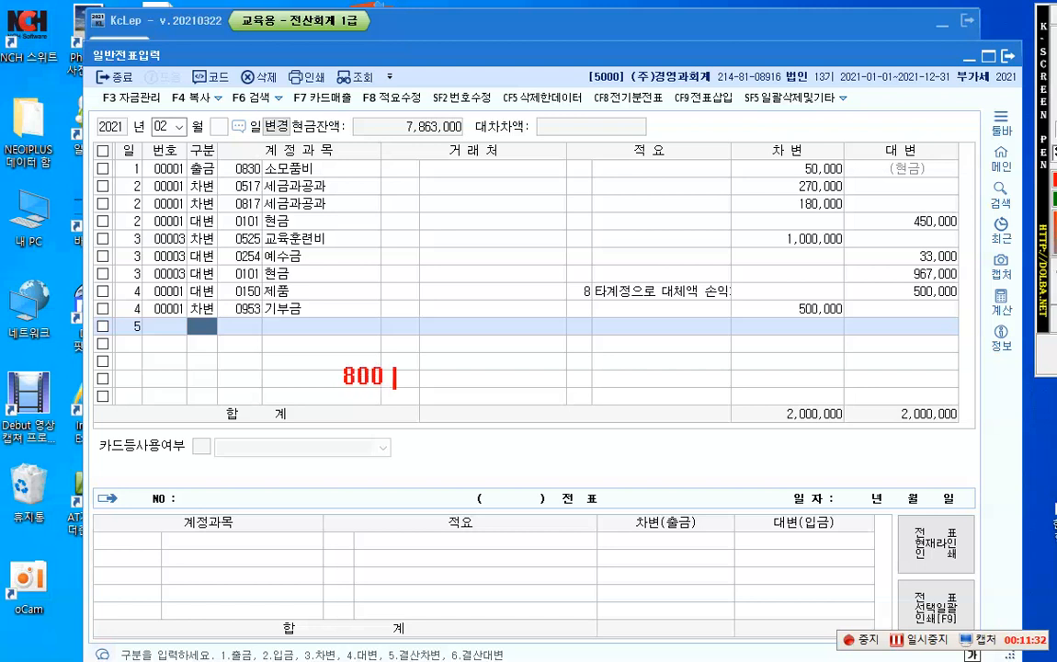
text(수도)
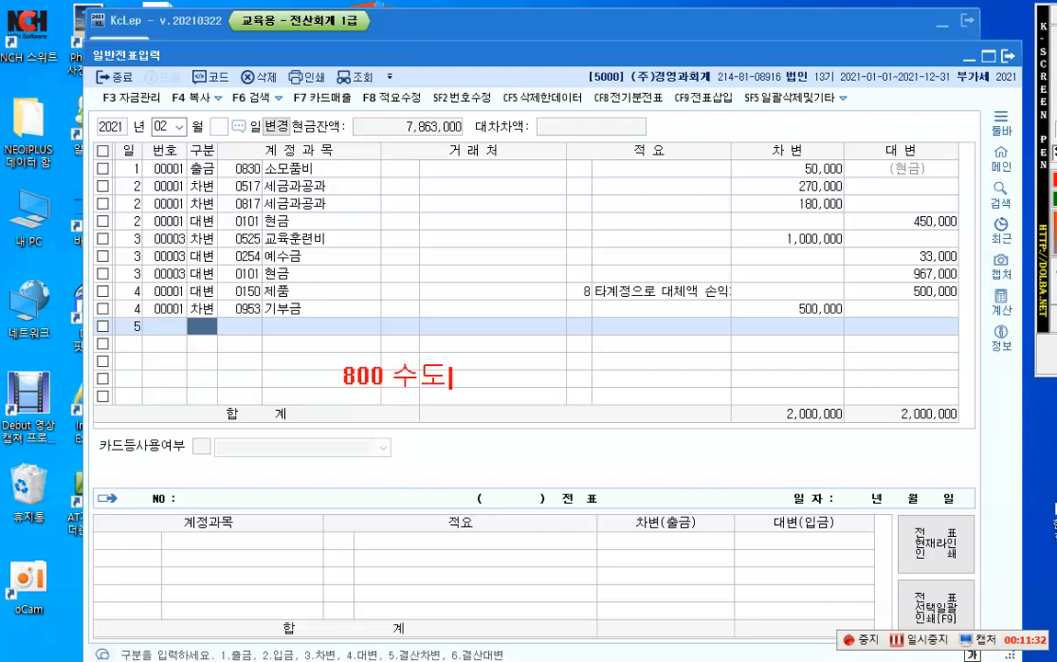
text(과ㅇ열비)
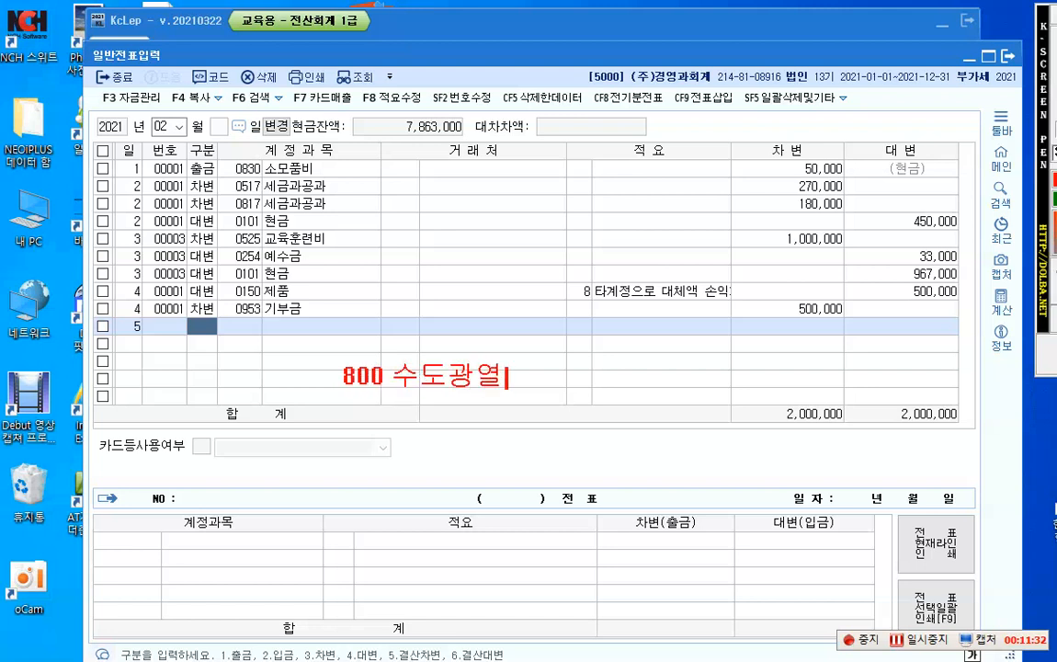
text( -> 500 )
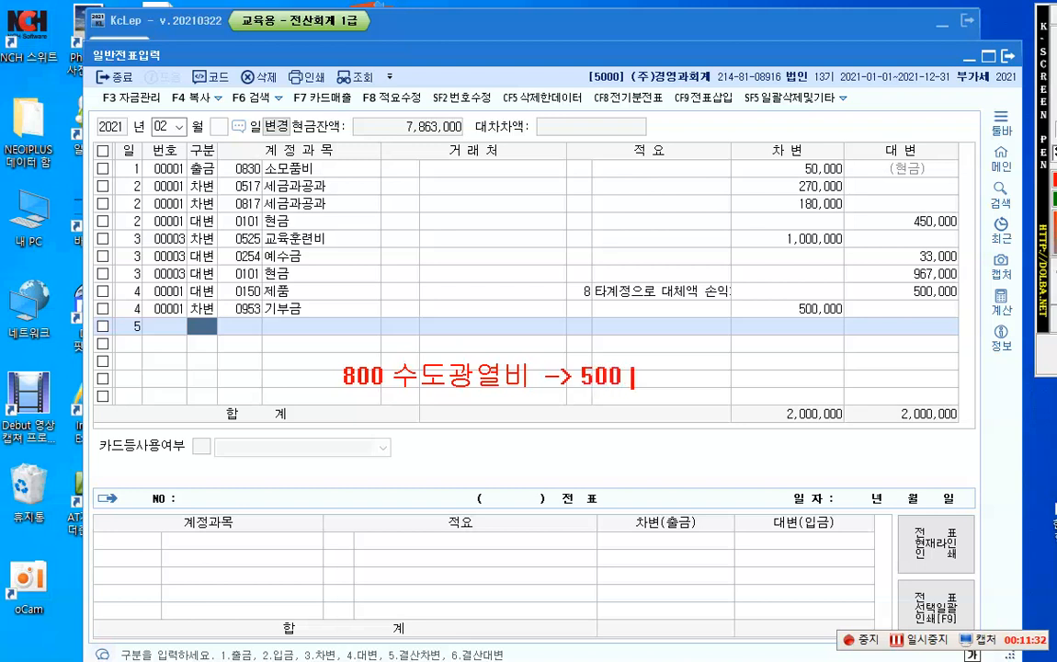
text(전력비)
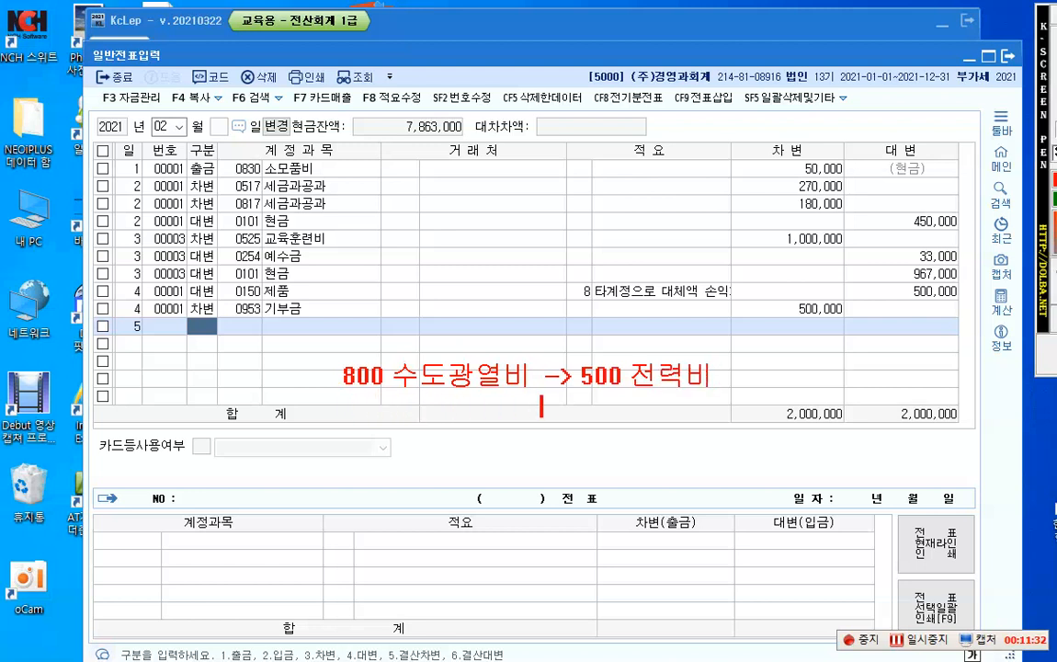
click(632, 403)
text(가스)
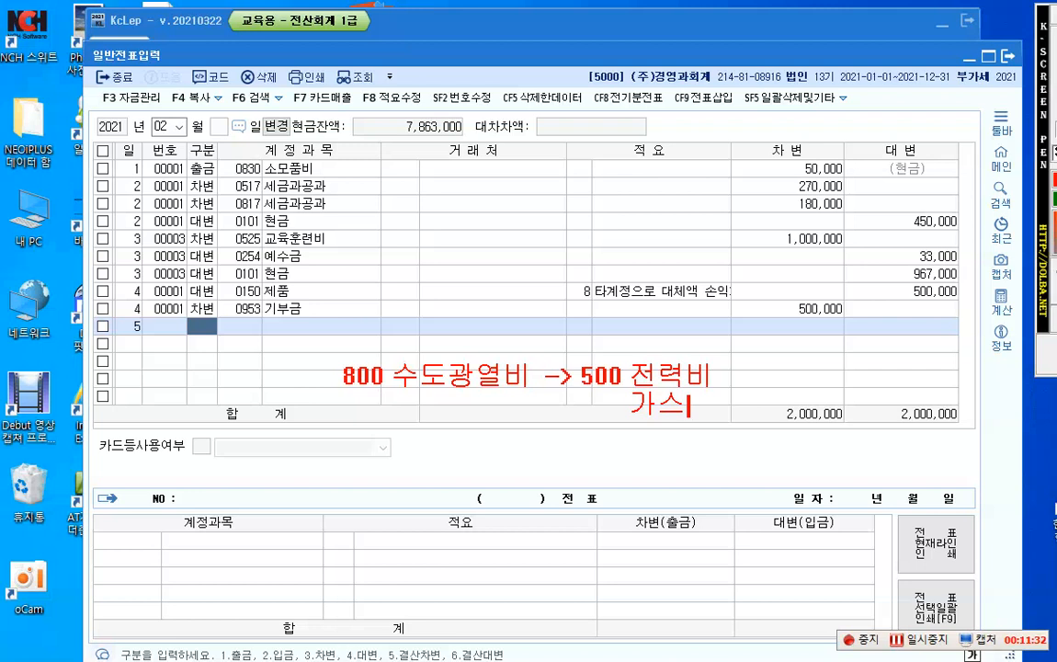
text(수도료)
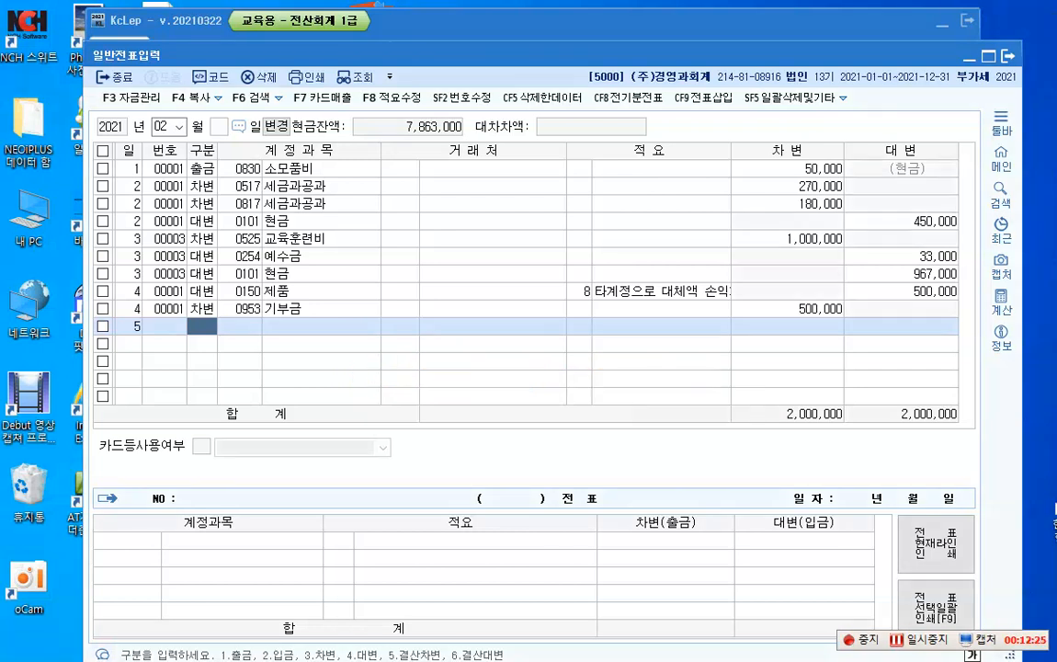
Step: Enter the day 5 line as a debit (차변) to account 0815 수도광열비 for 300,000
text(3)
key(Return)
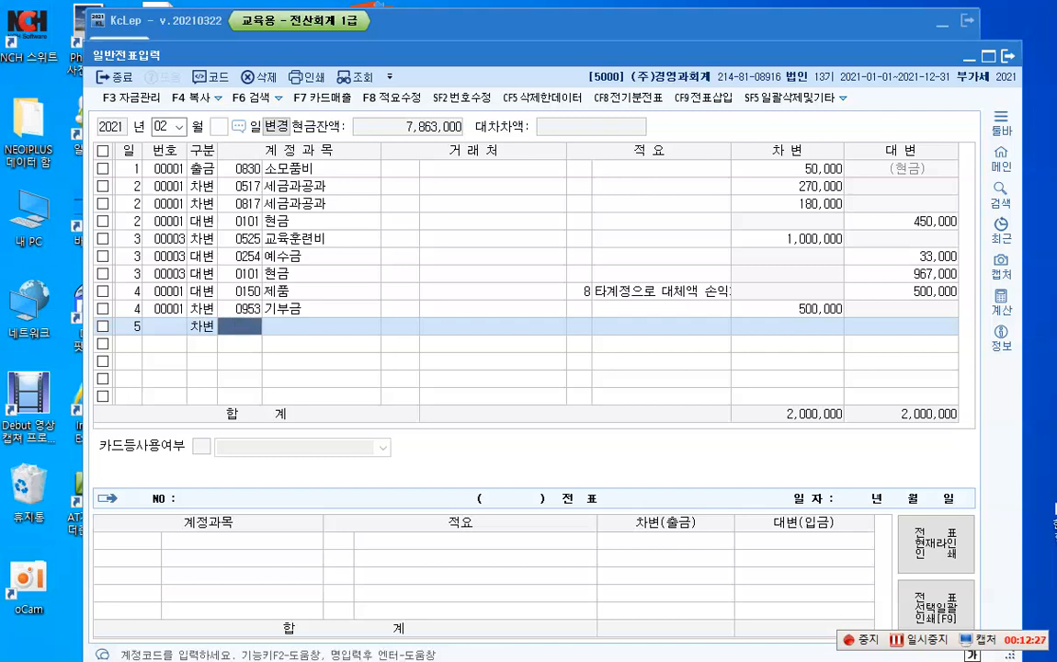
key(F2)
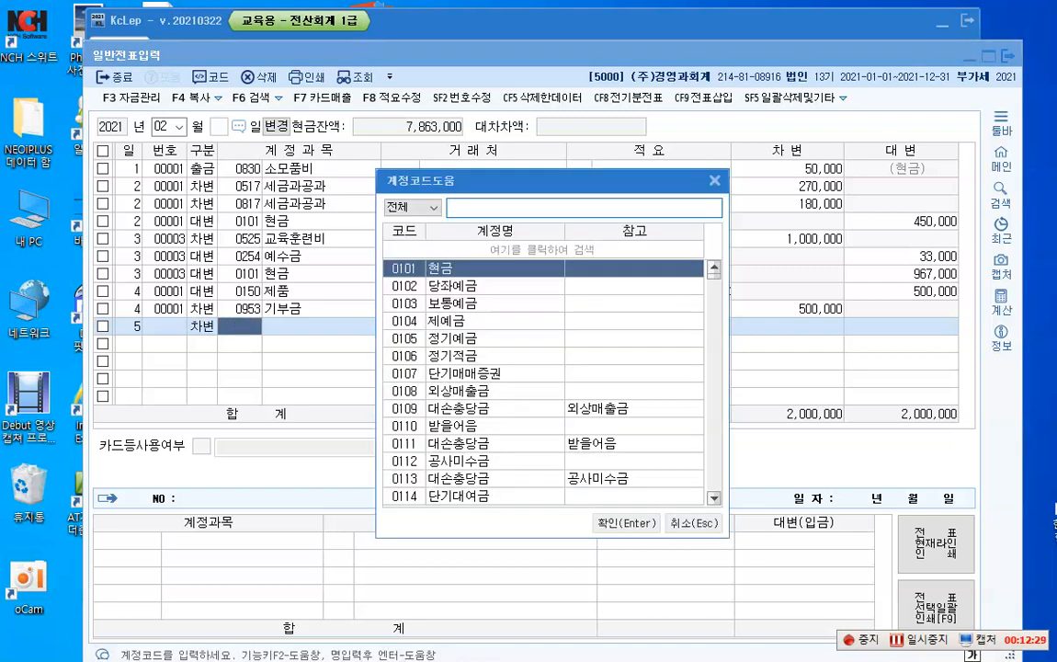
text(솜도료)
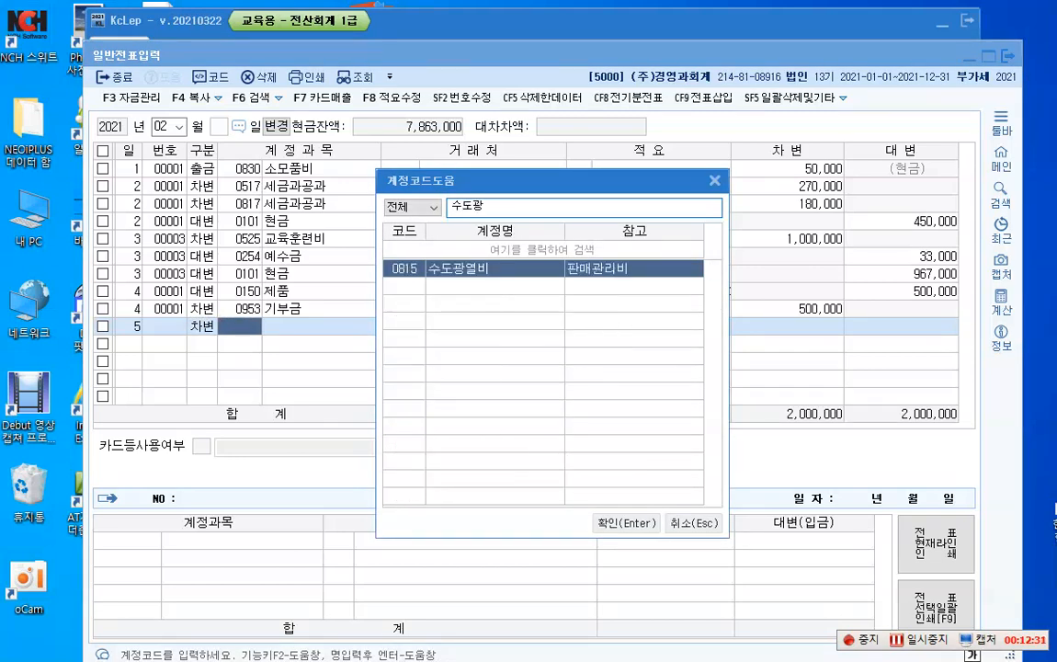
key(Escape)
key(Return)
key(Return)
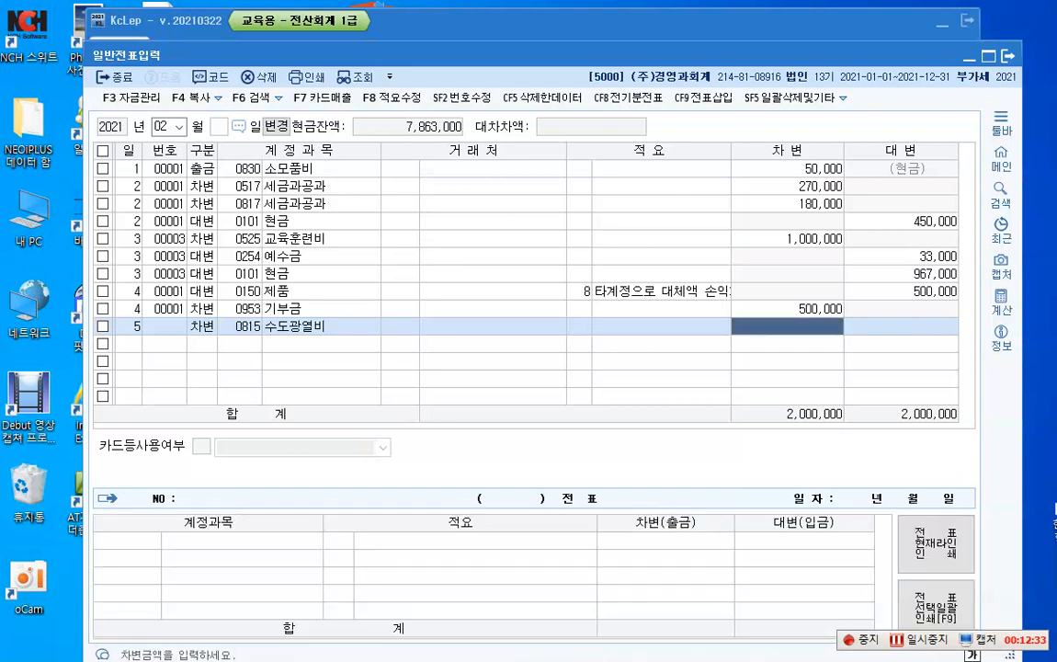
text(3000000)
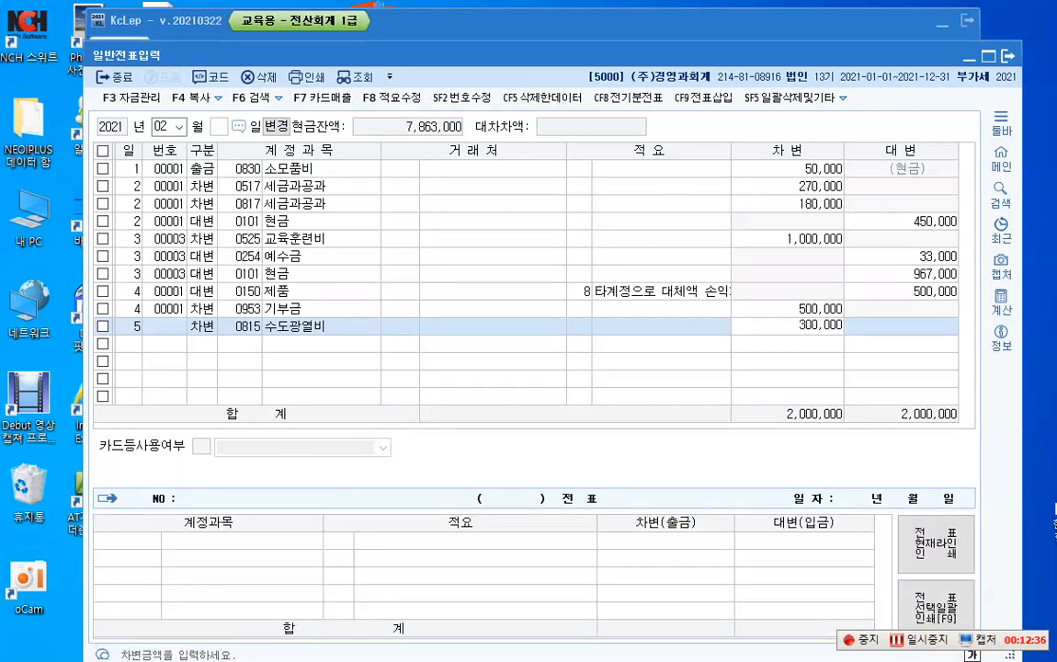
key(Return)
Step: Add a second day 5 debit (차변) line with account 0516 전력비 (제조원가) for 500,000
text(5)
key(Return)
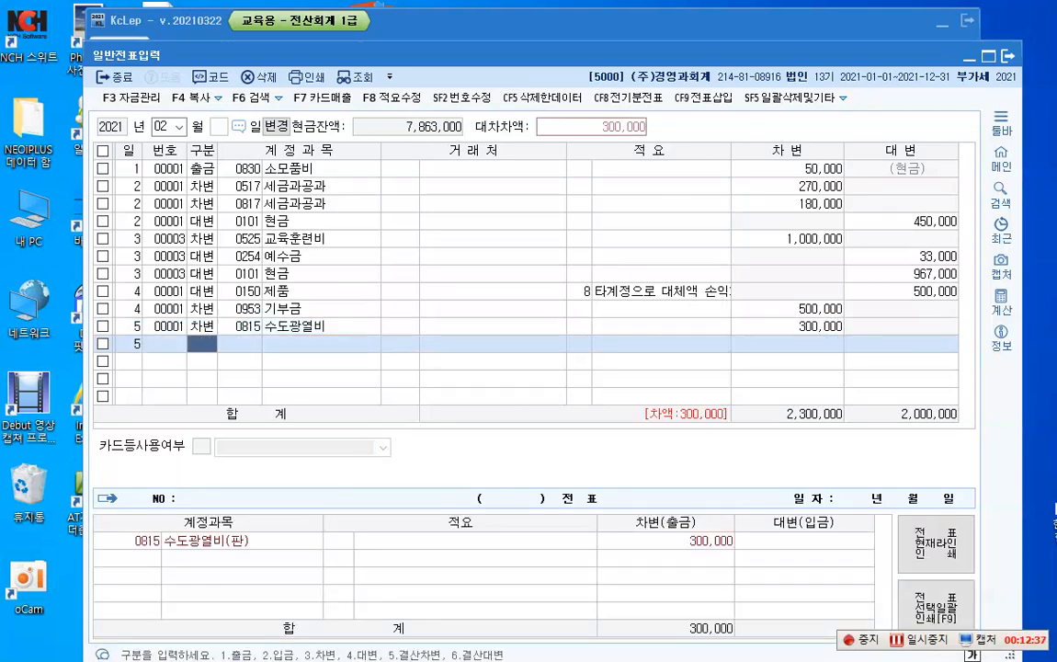
text(3)
key(Return)
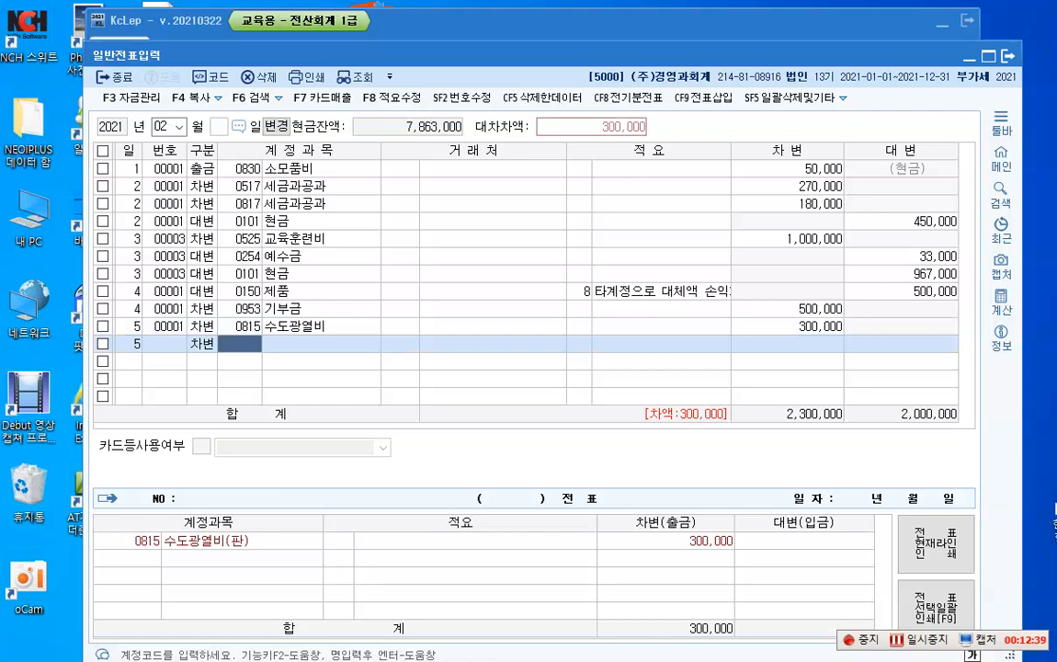
text(전력)
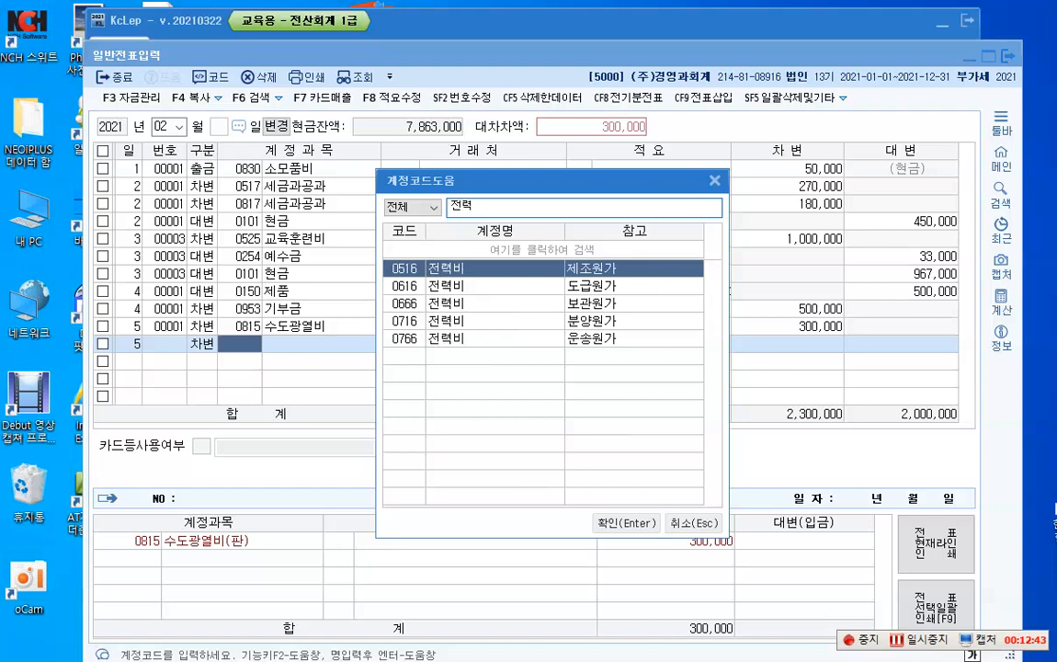
key(Return)
key(Return)
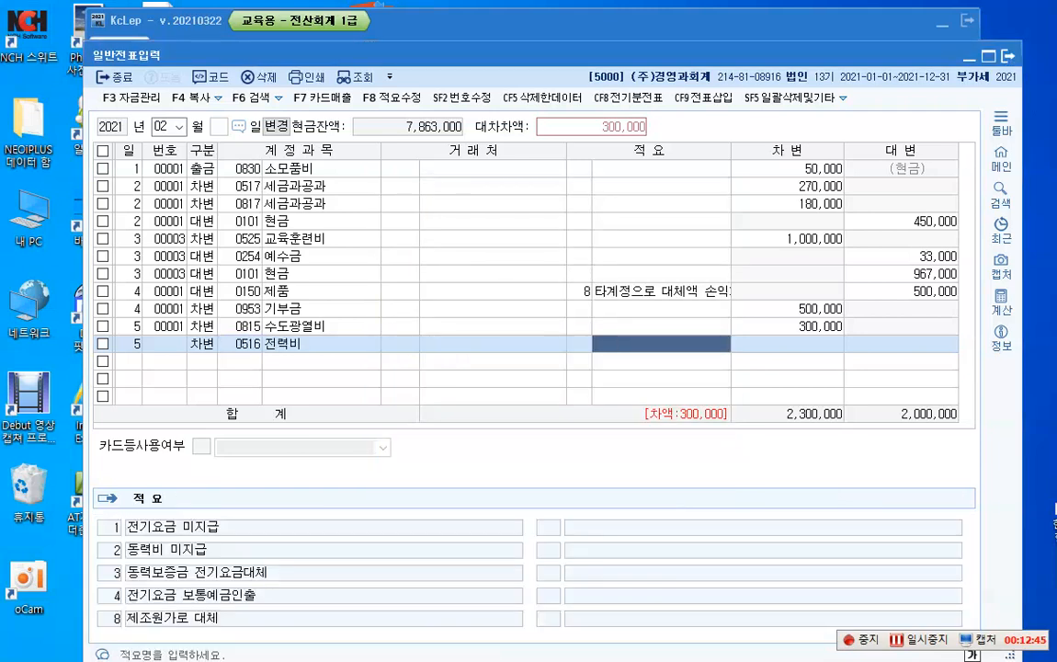
key(Return)
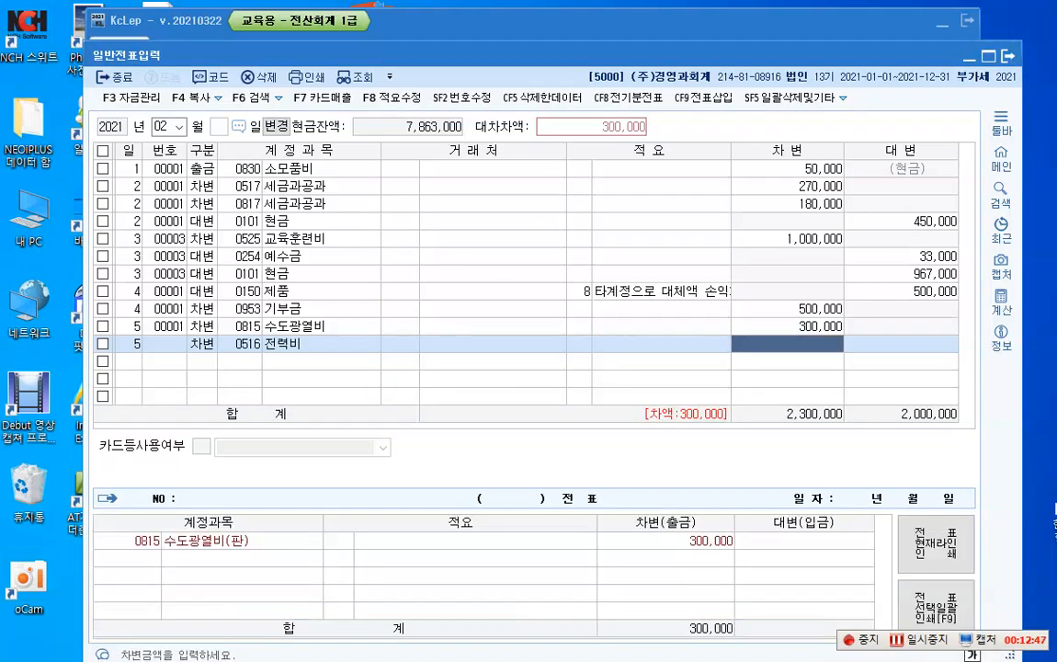
text(5000000)
key(Return)
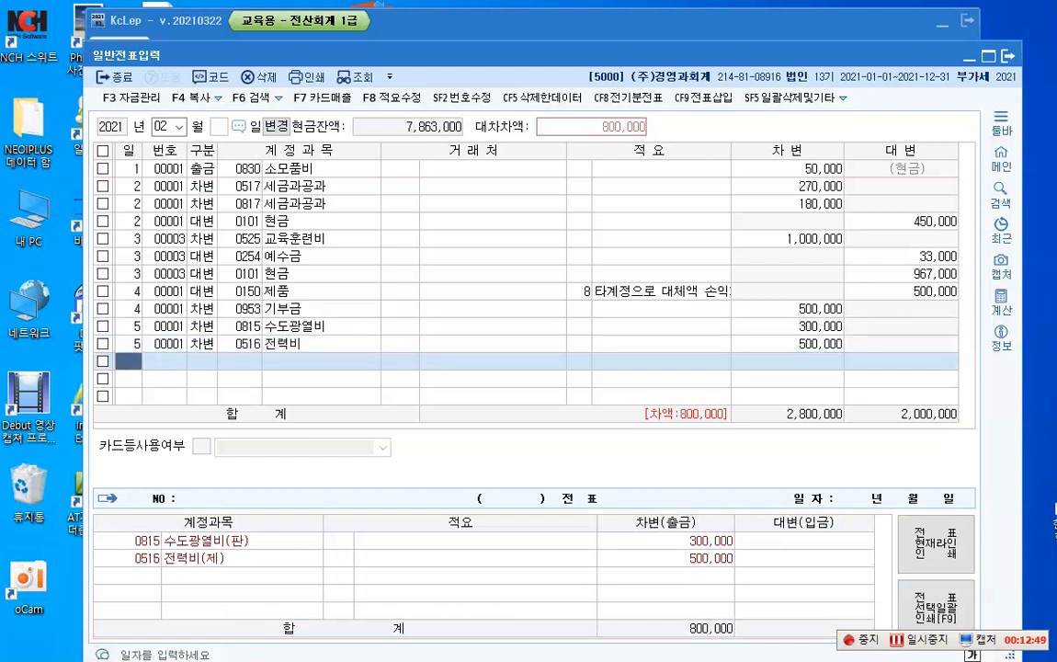
Step: Add a day 5 credit (대변) line with account 0103 보통예금 for the balancing 800,000
key(Return)
text(4)
key(Return)
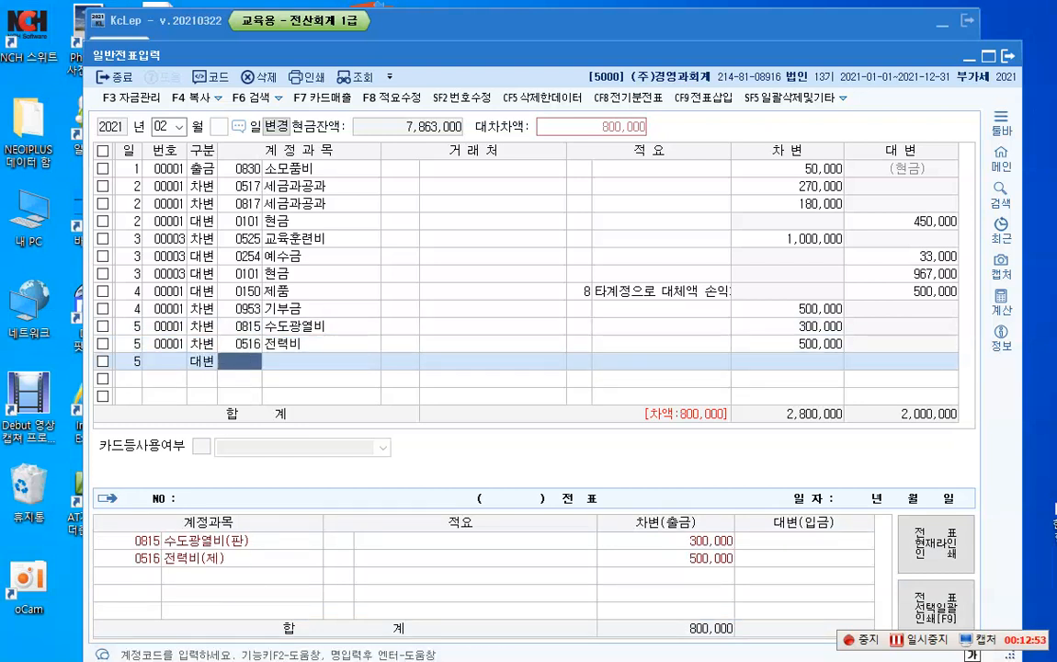
text(103)
key(Return)
key(Return)
key(Return)
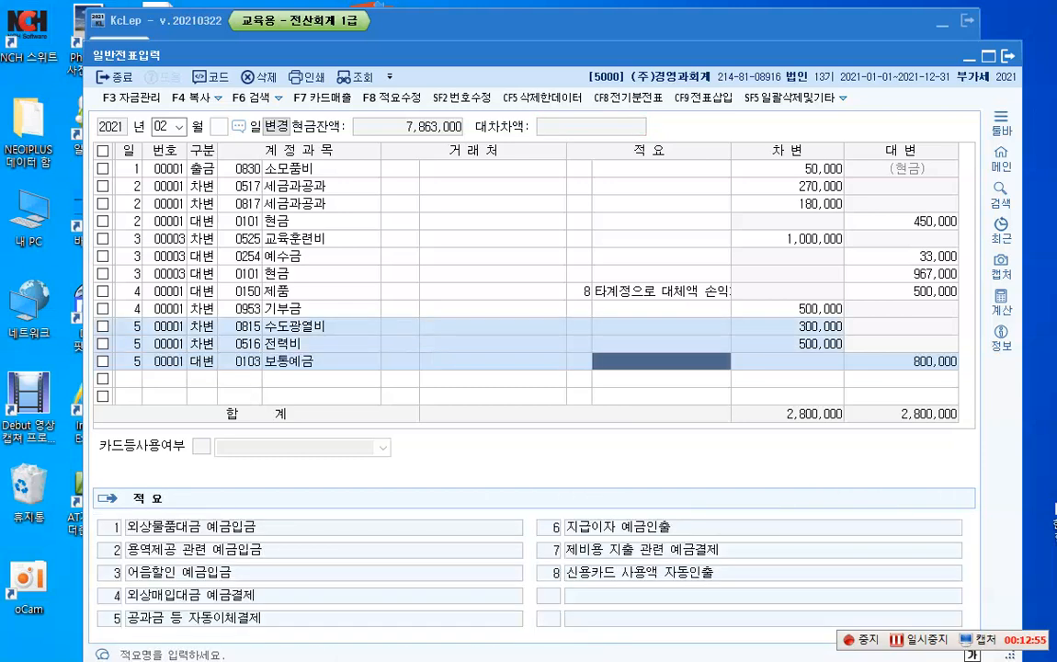
key(Return)
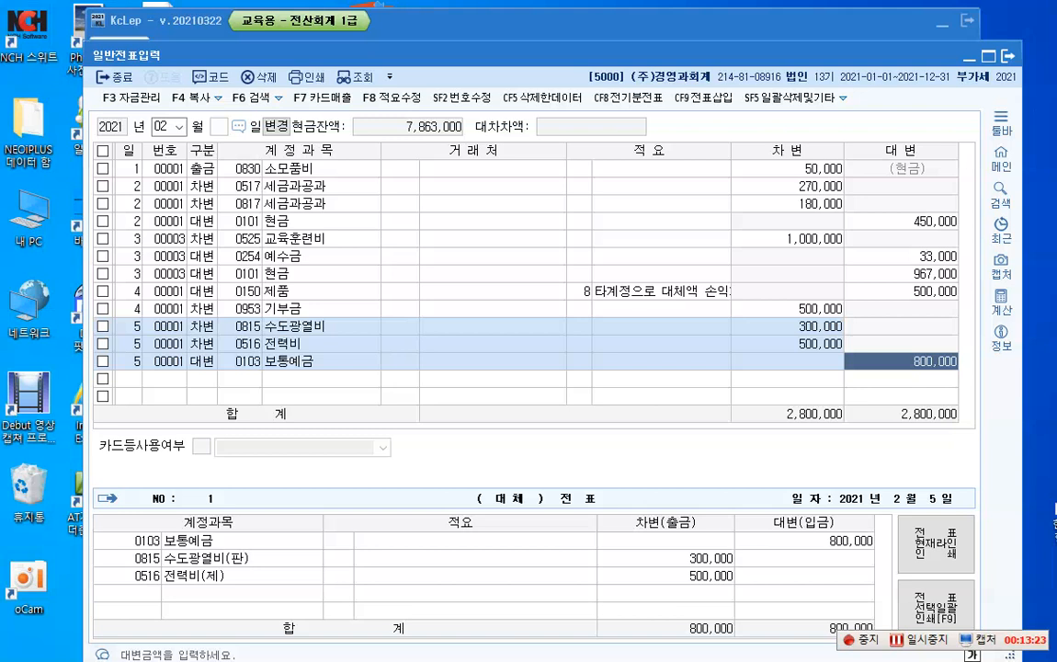
key(Return)
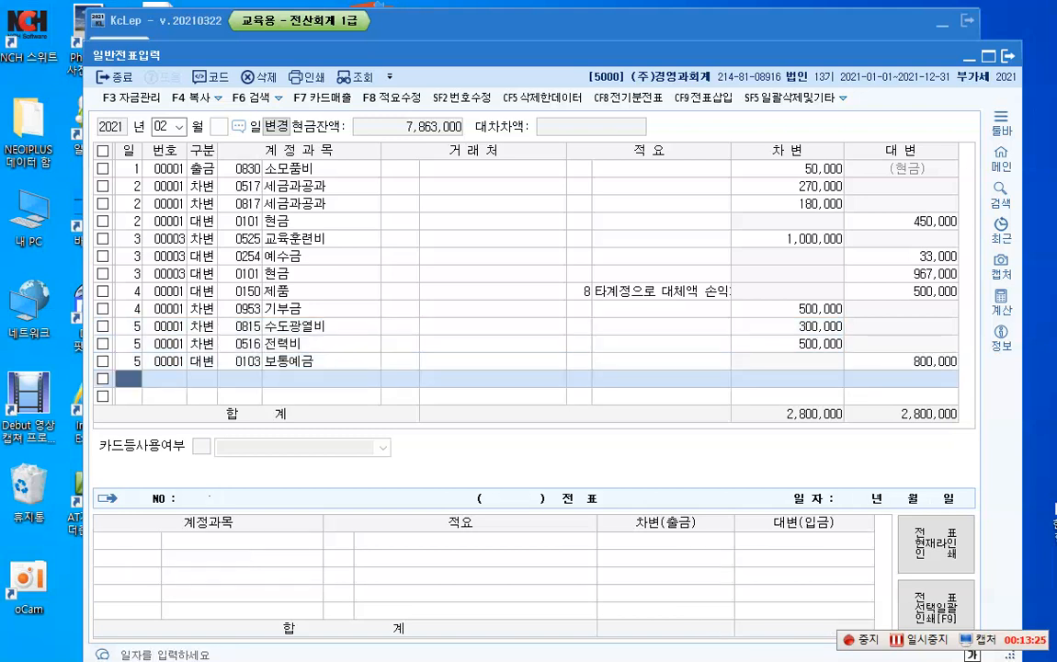
Step: Enter a day 21 debit (차변) line with account 0801 급여 for 2,500,000 and start another day 21 debit line below it
text(21)
key(Return)
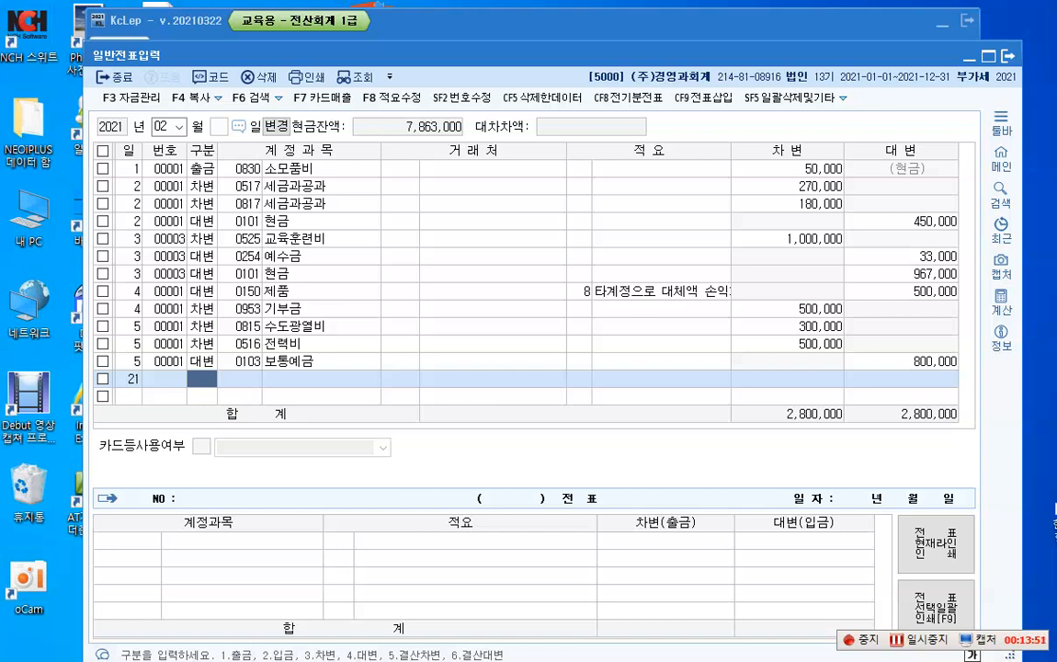
text(3)
key(Return)
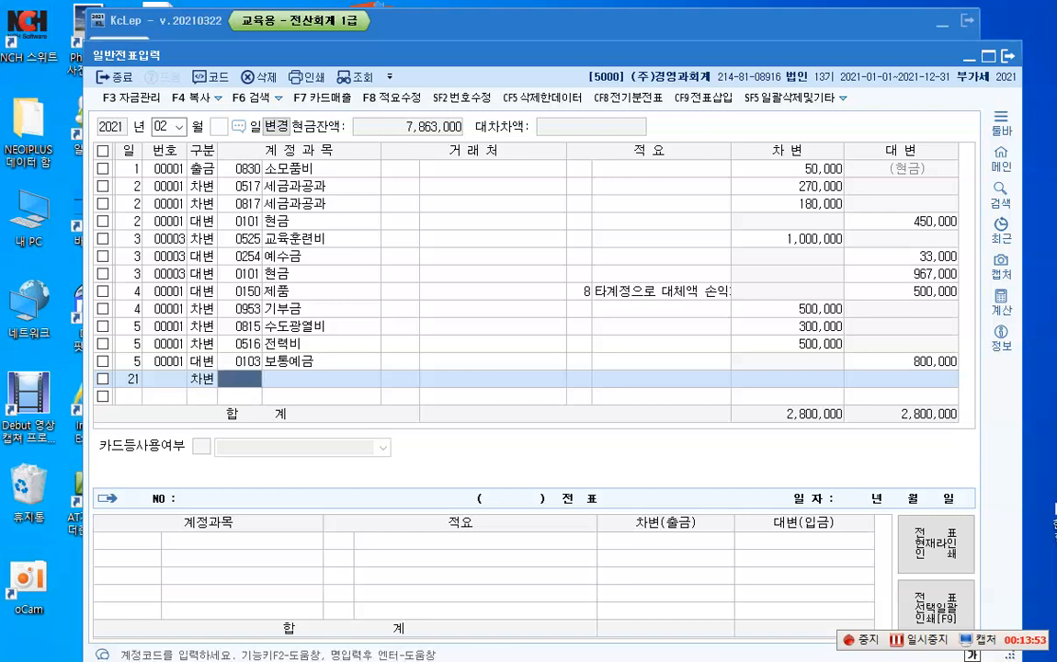
text(8)
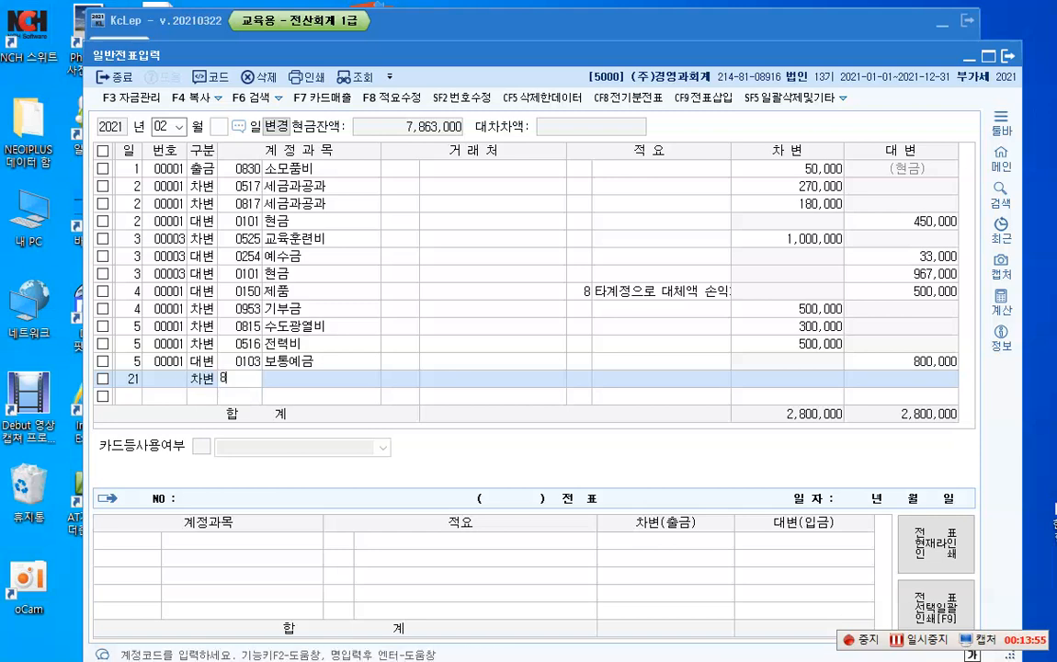
text(01)
key(Return)
key(Return)
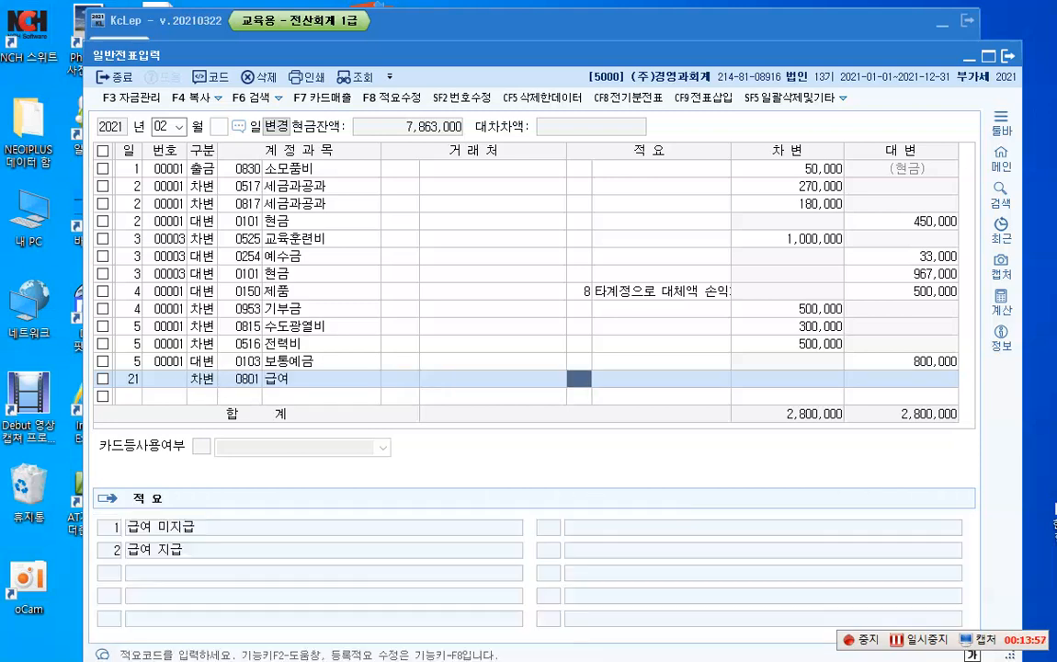
key(Return)
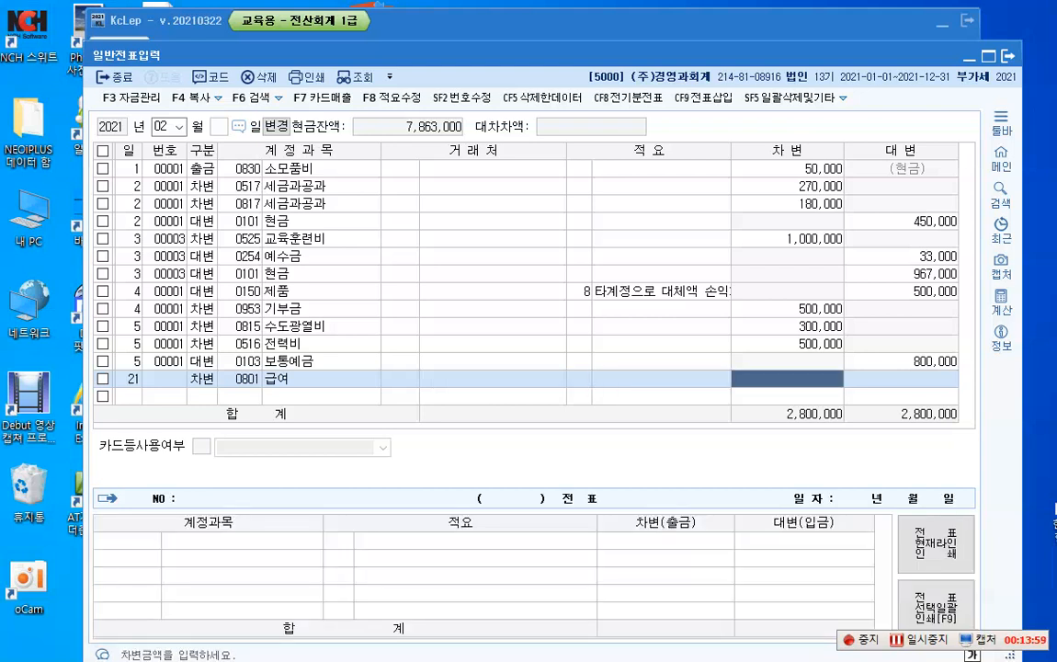
text(2500000)
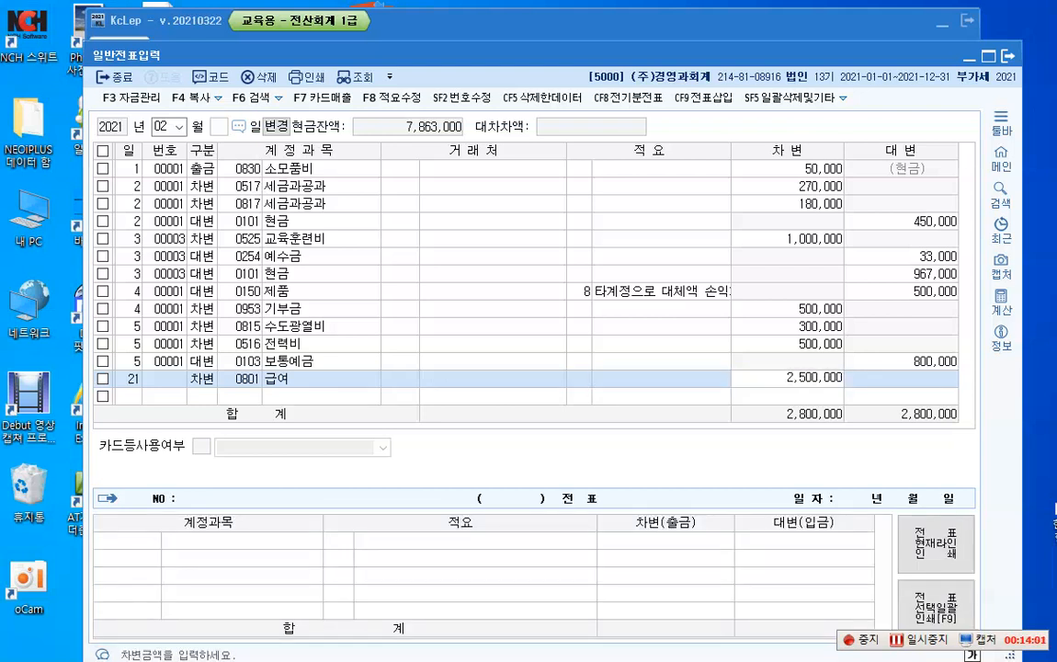
key(Return)
key(Return)
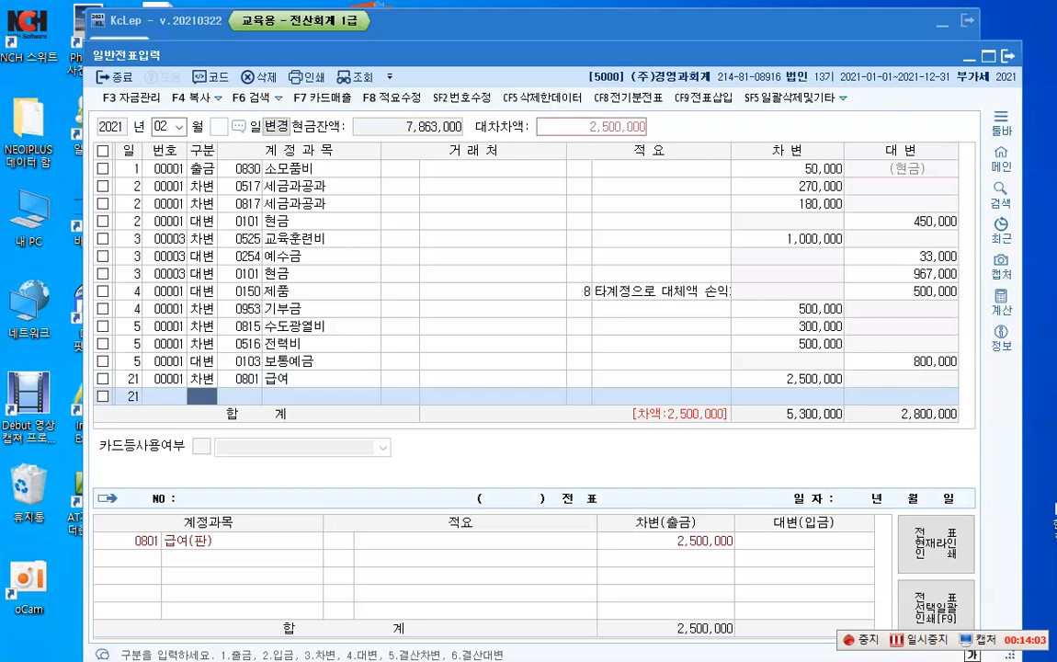
key(3)
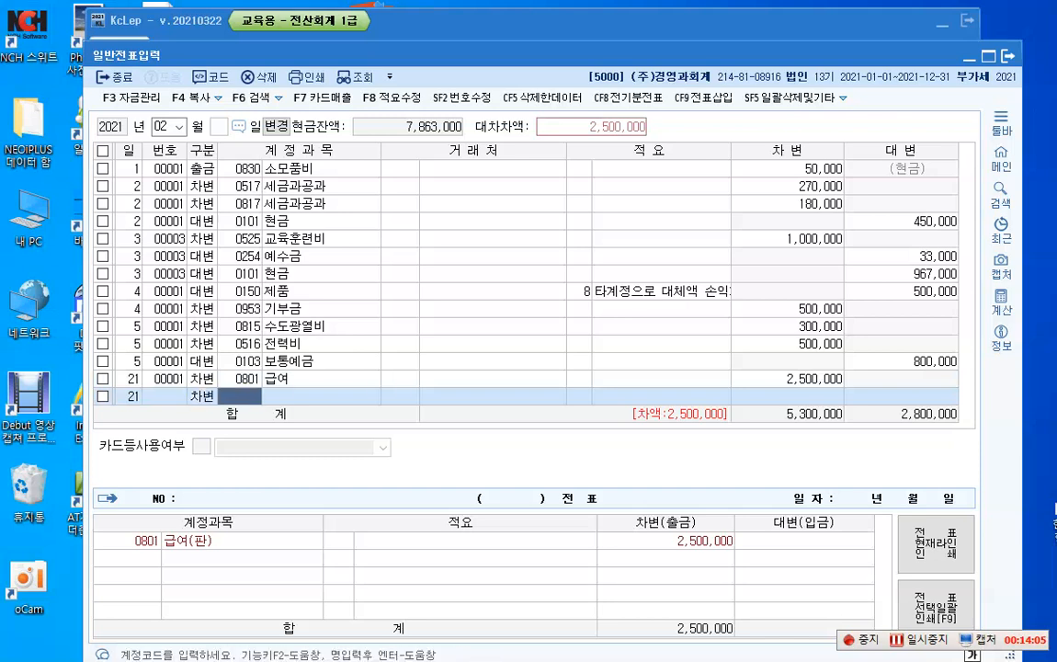
text(0804)
key(Return)
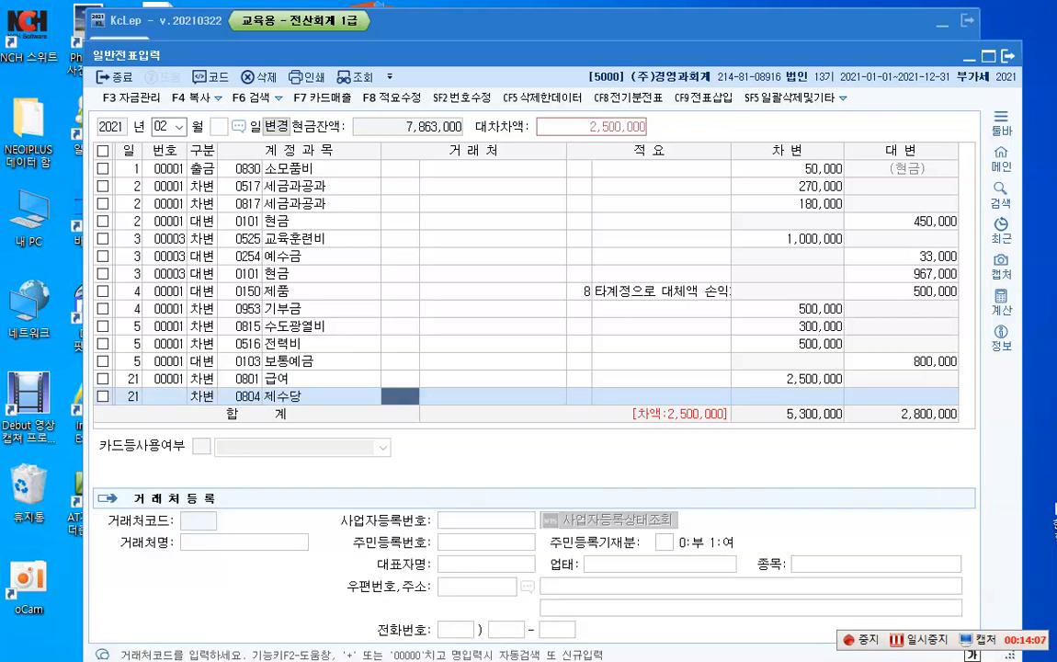
key(Left)
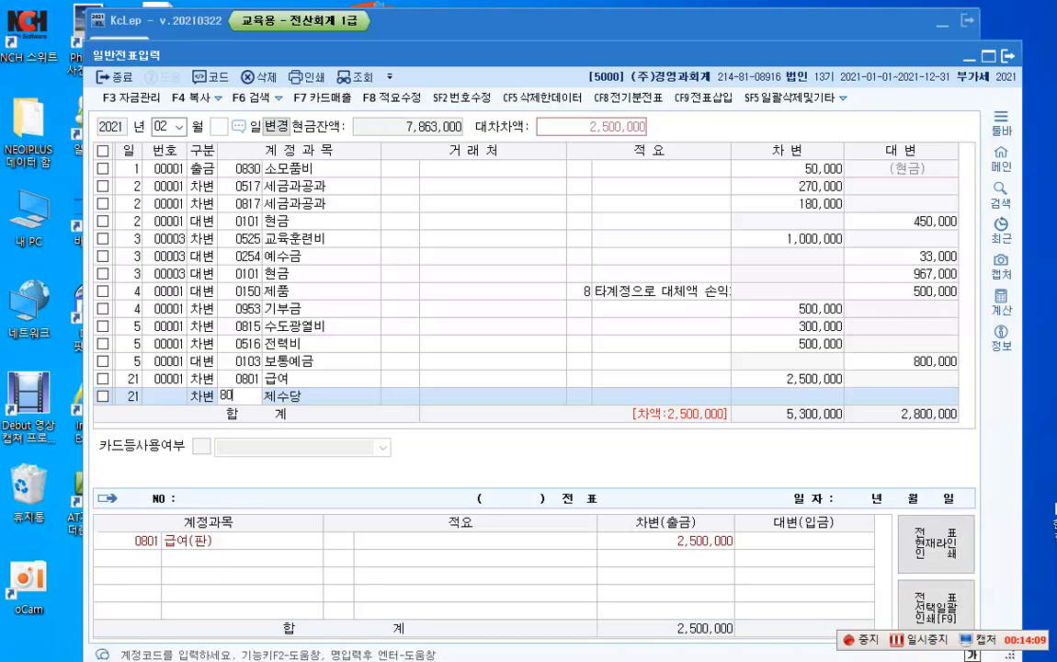
key(Return)
key(Left)
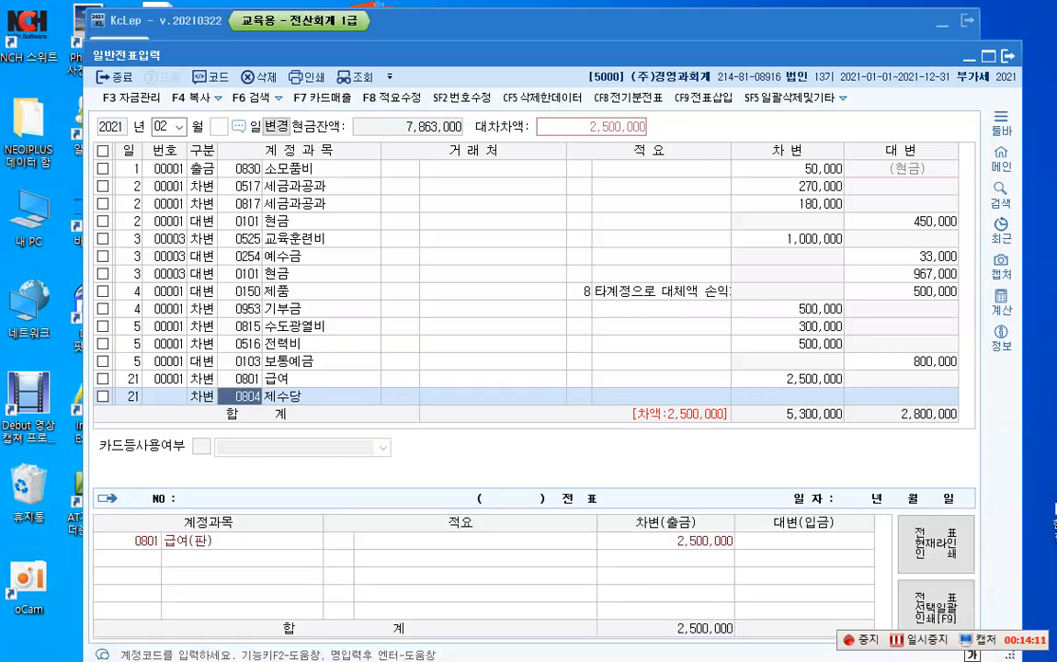
Step: Set the second day 21 debit line to account 0504 임금 for 3,800,000
text(0504)
key(Return)
key(Return)
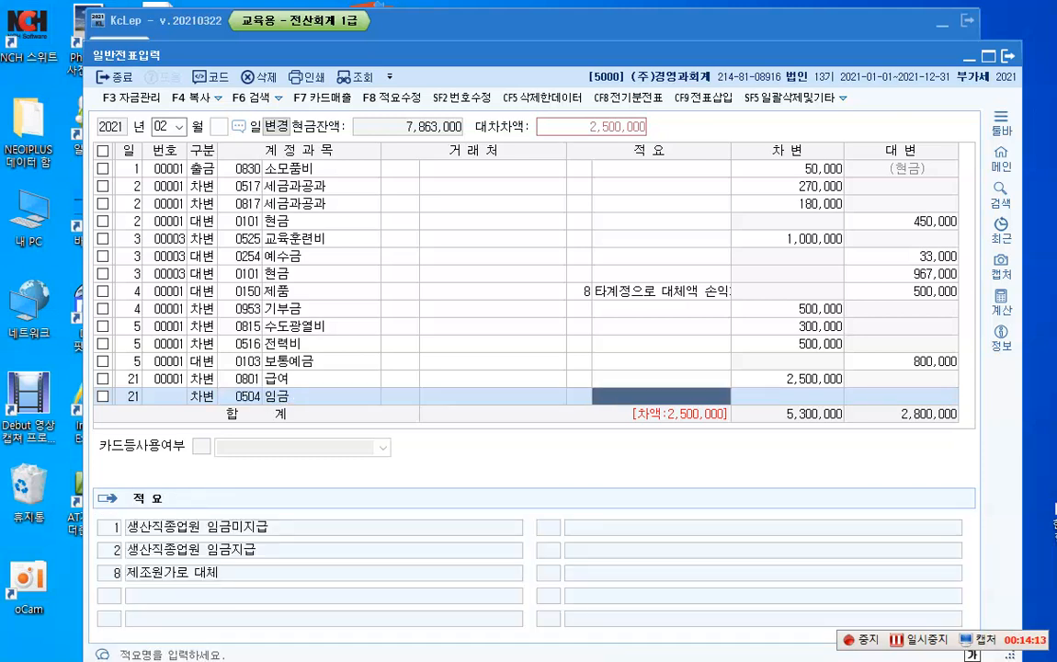
key(Return)
text(3800000)
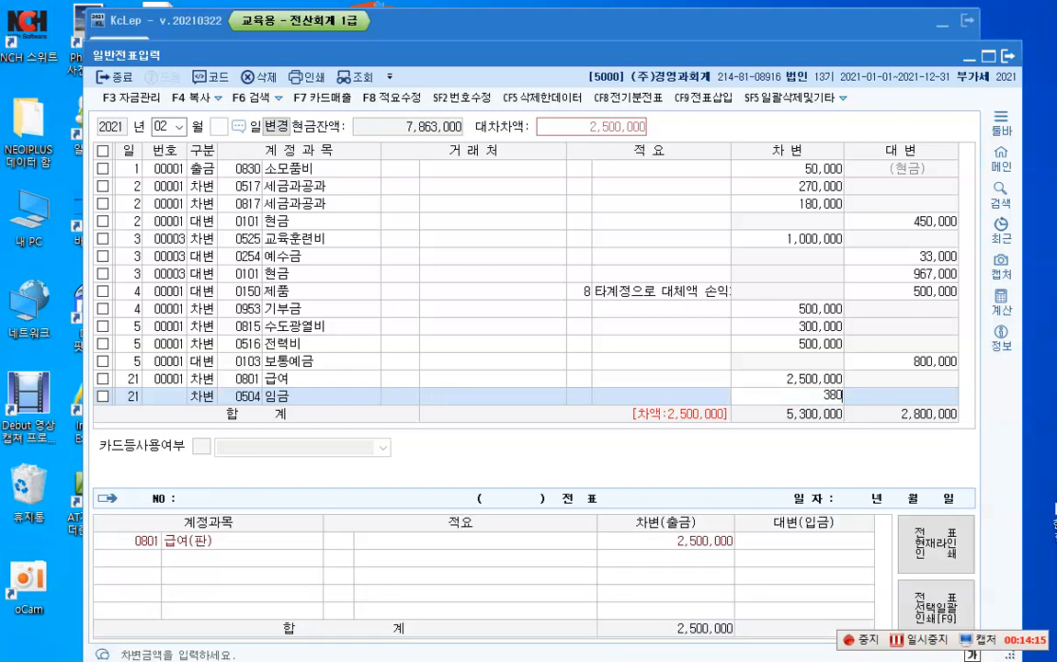
key(Return)
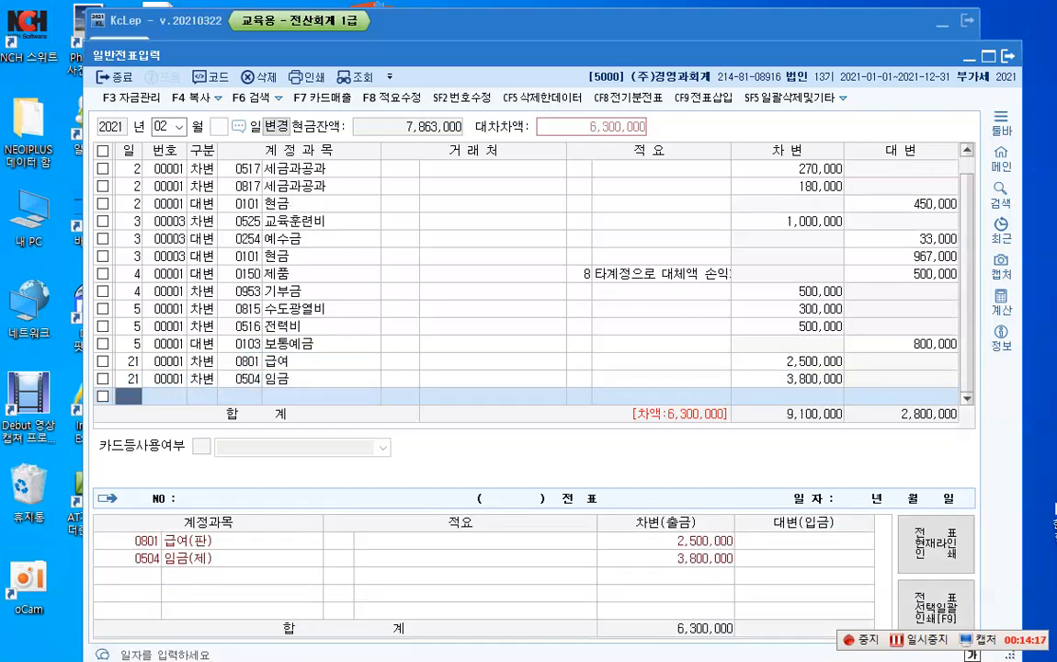
Step: Add a day 21 credit (대변) line with account 0254 예수금 for 850,520
key(Return)
text(4)
key(Return)
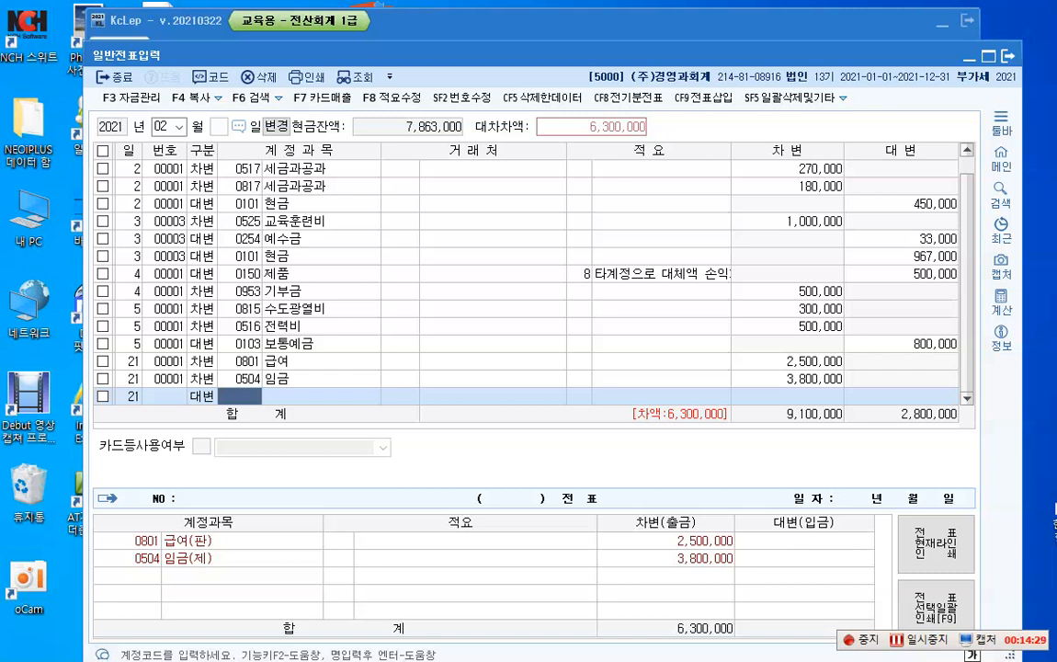
text(254)
key(Return)
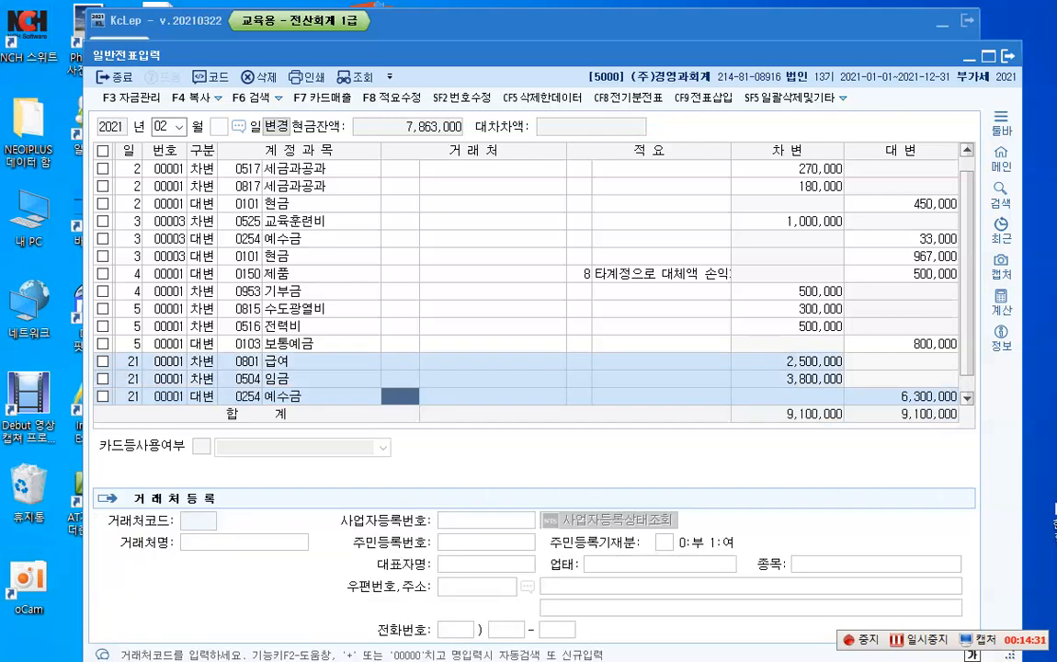
key(Return)
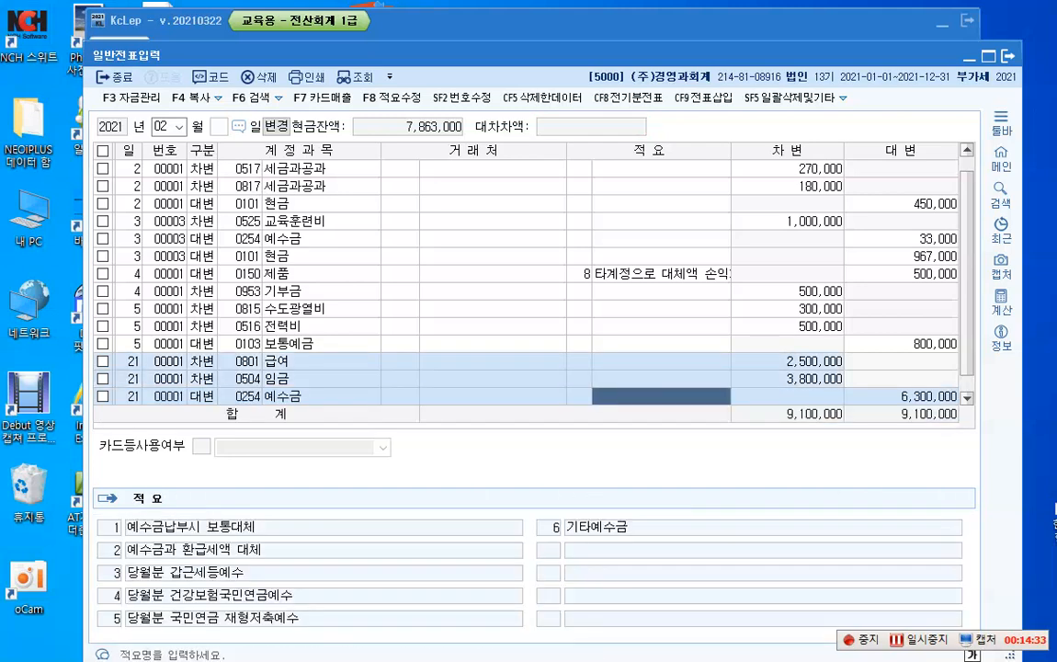
key(Return)
text(8)
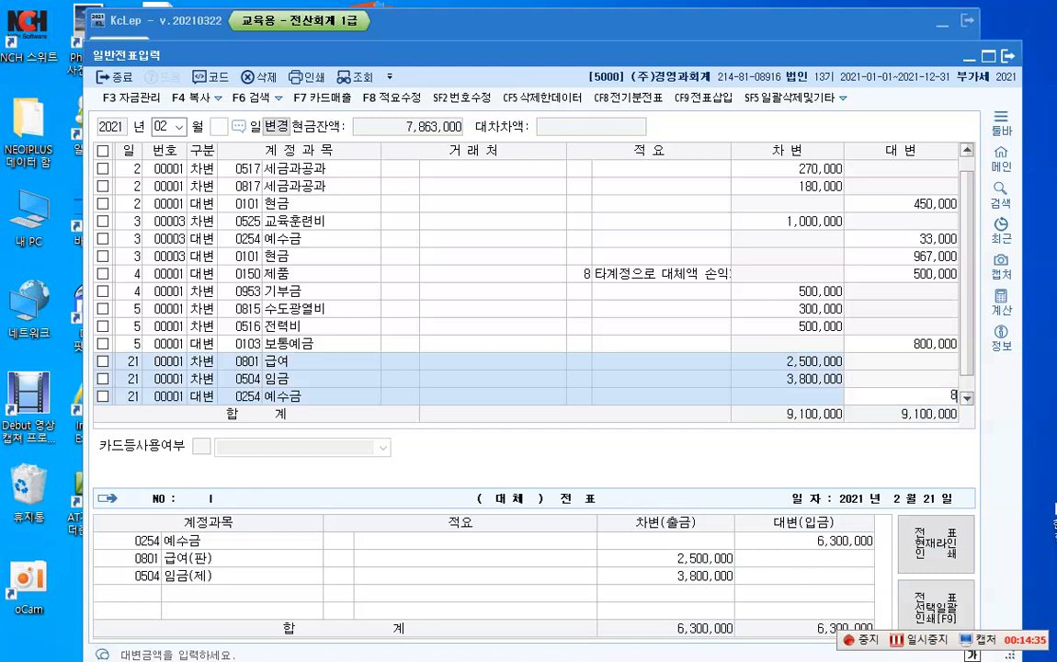
text(50,520)
key(Return)
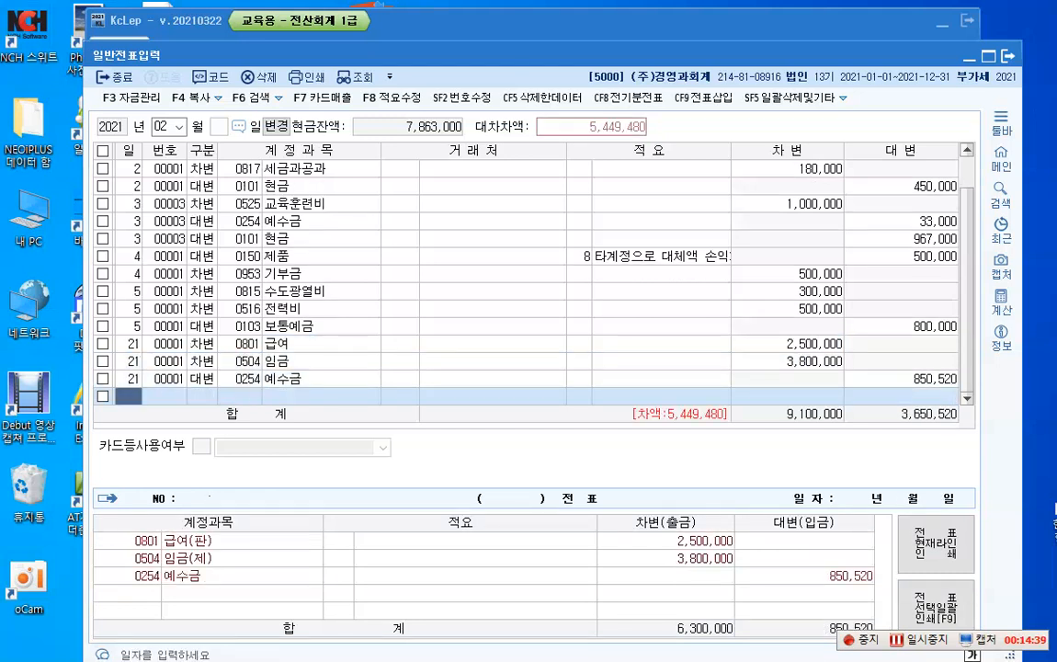
Step: Add a day 21 credit (대변) line with account 0103 보통예금 for the remaining 5,449,480
key(Return)
text(4)
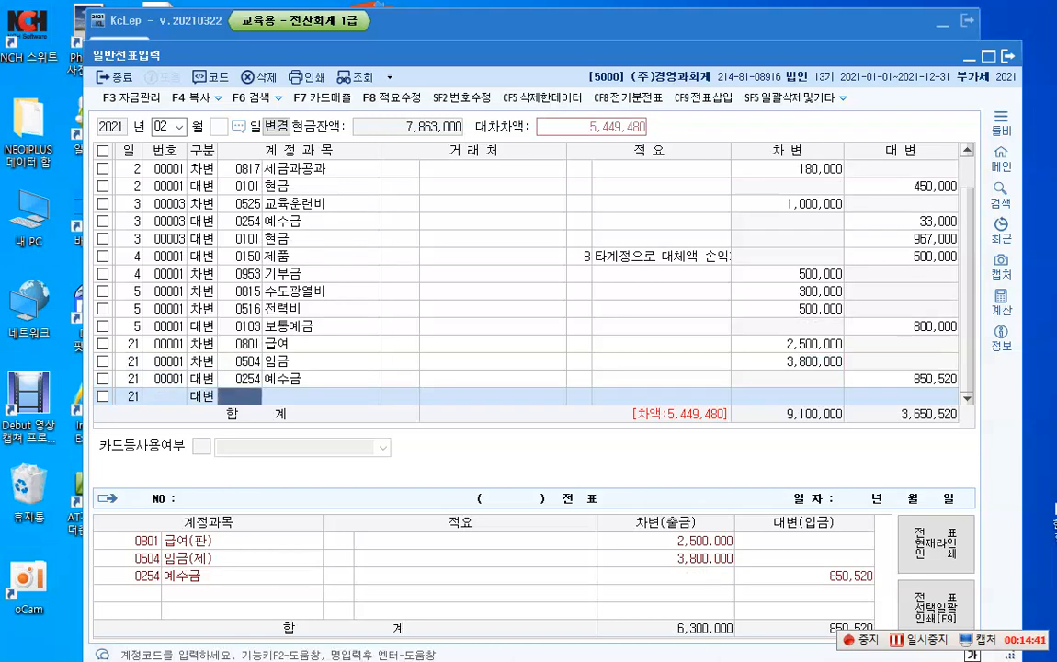
text(0103)
key(Return)
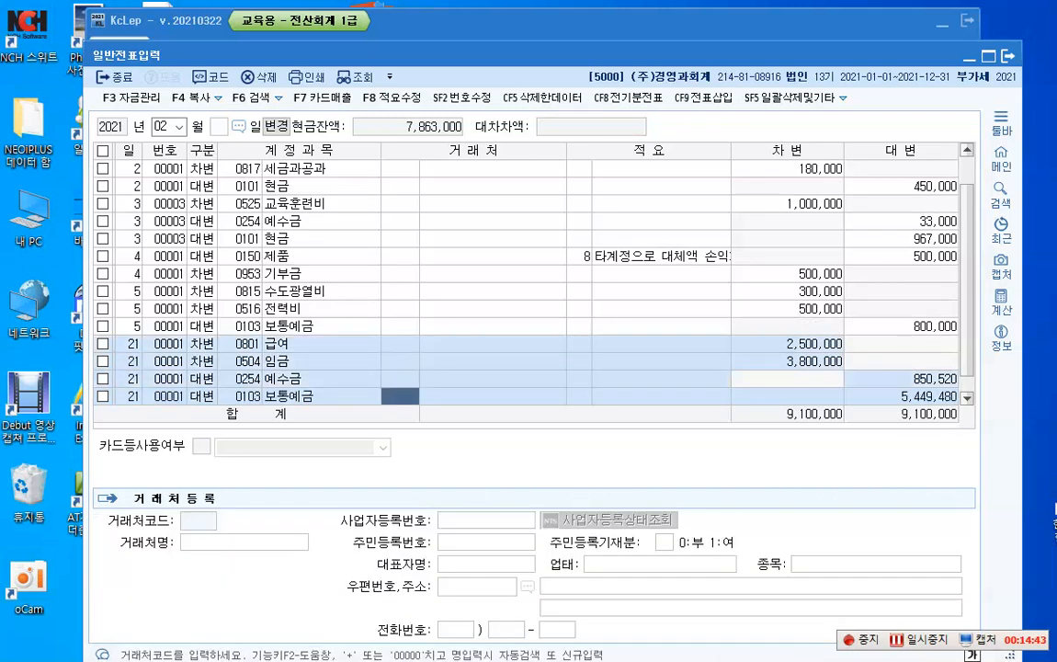
key(Return)
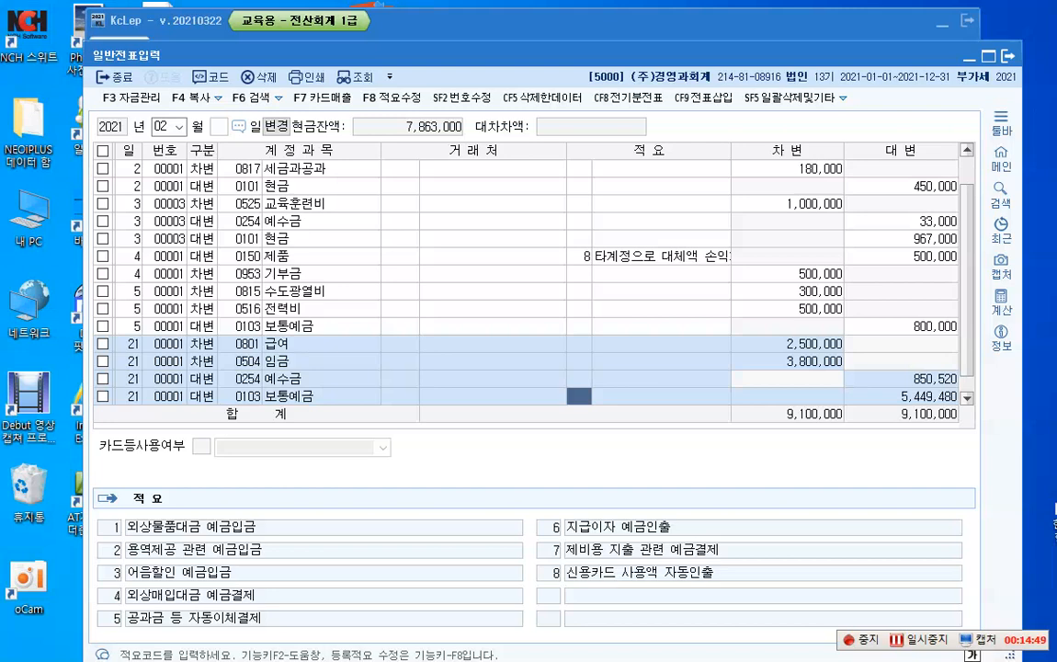
key(Return)
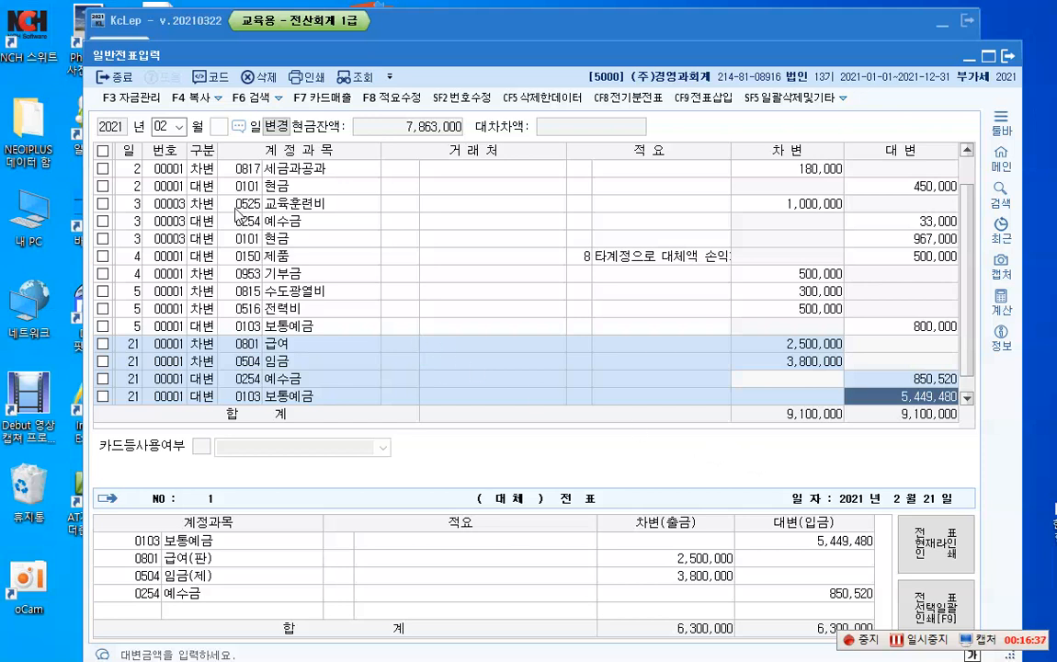
Step: Switch the voucher month to 03 and open its empty voucher list for the whole month
click(180, 128)
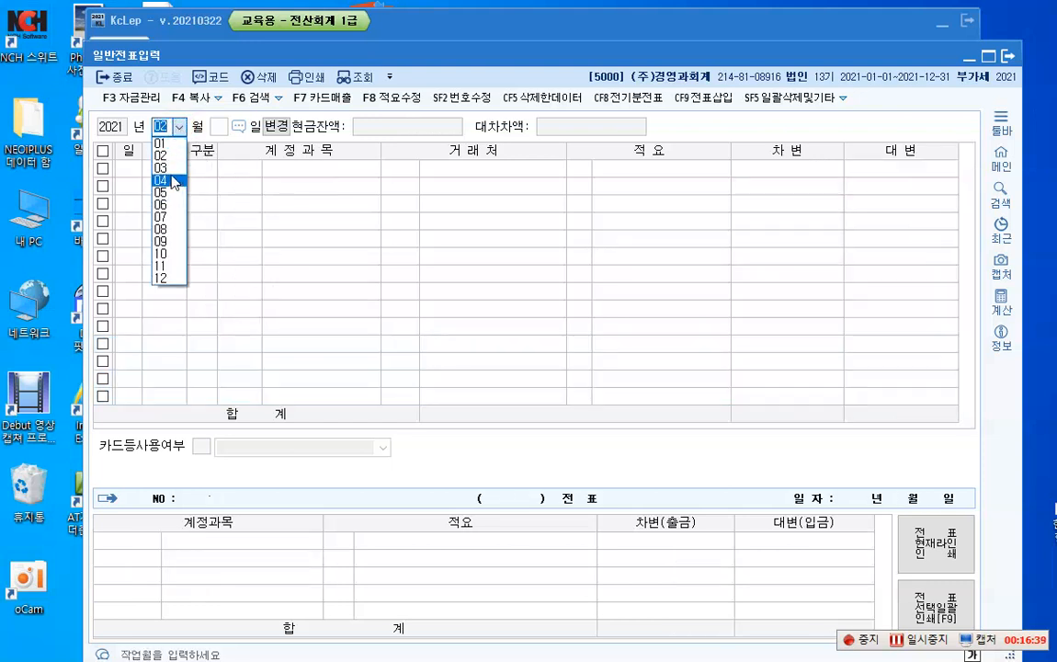
click(170, 174)
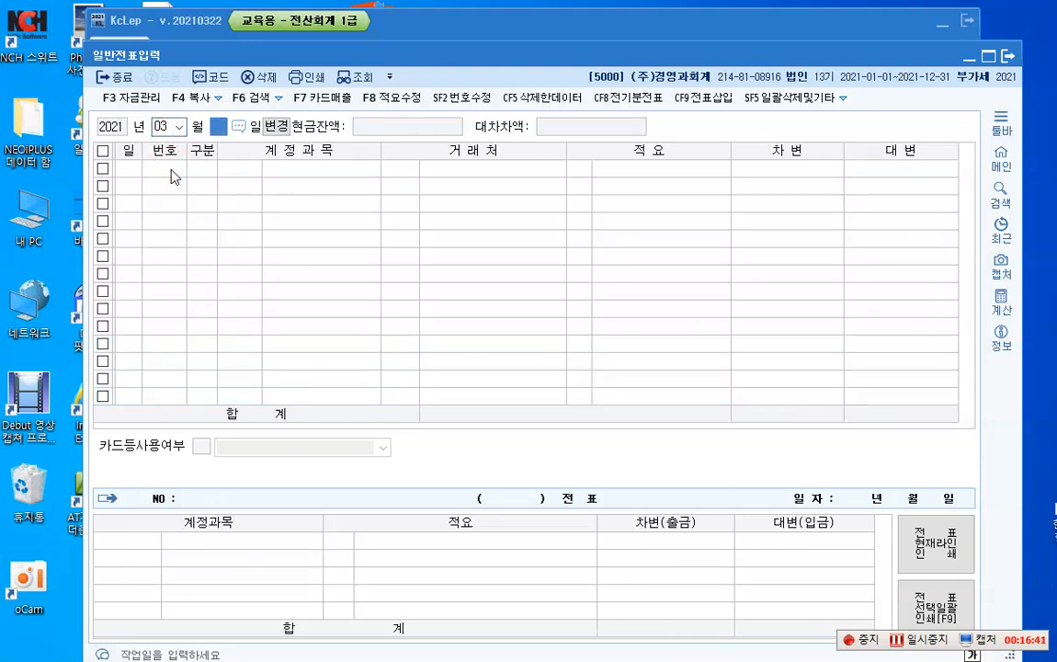
key(Return)
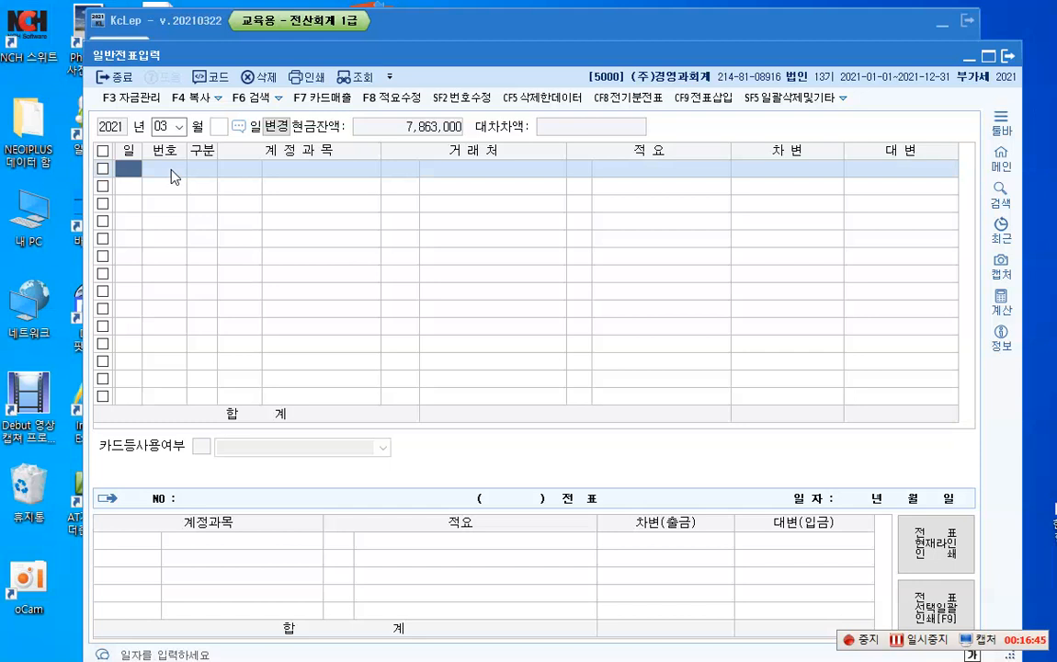
Step: Enter a day 1 credit (대변) line with account 0901 이자수익 for 100,000
text(1)
key(Return)
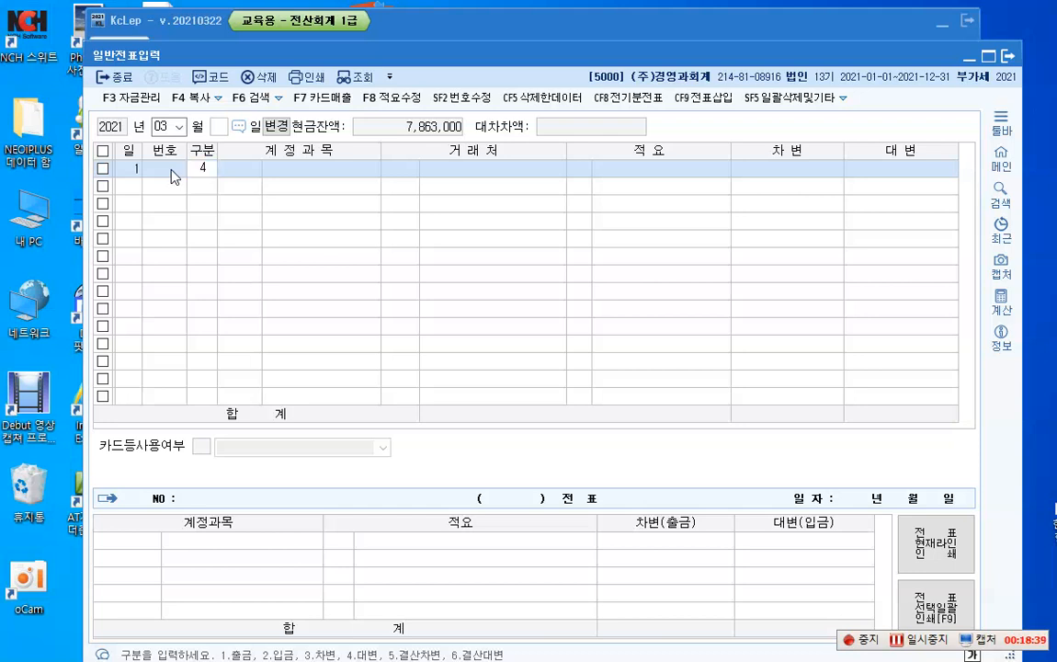
text(4)
text(9)
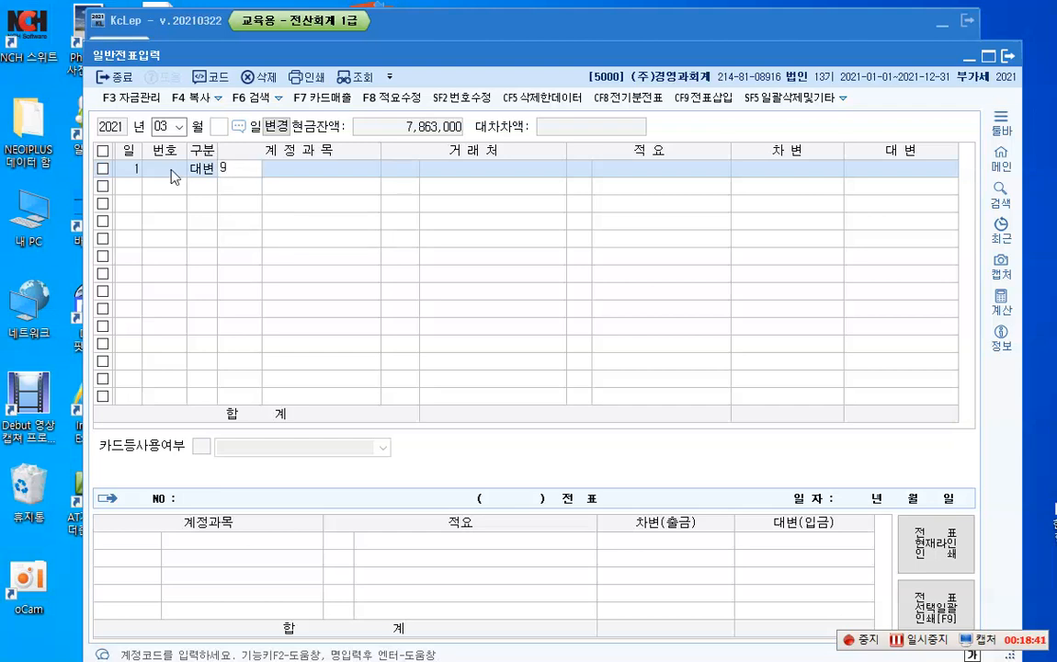
text(01)
key(Return)
key(Return)
key(Return)
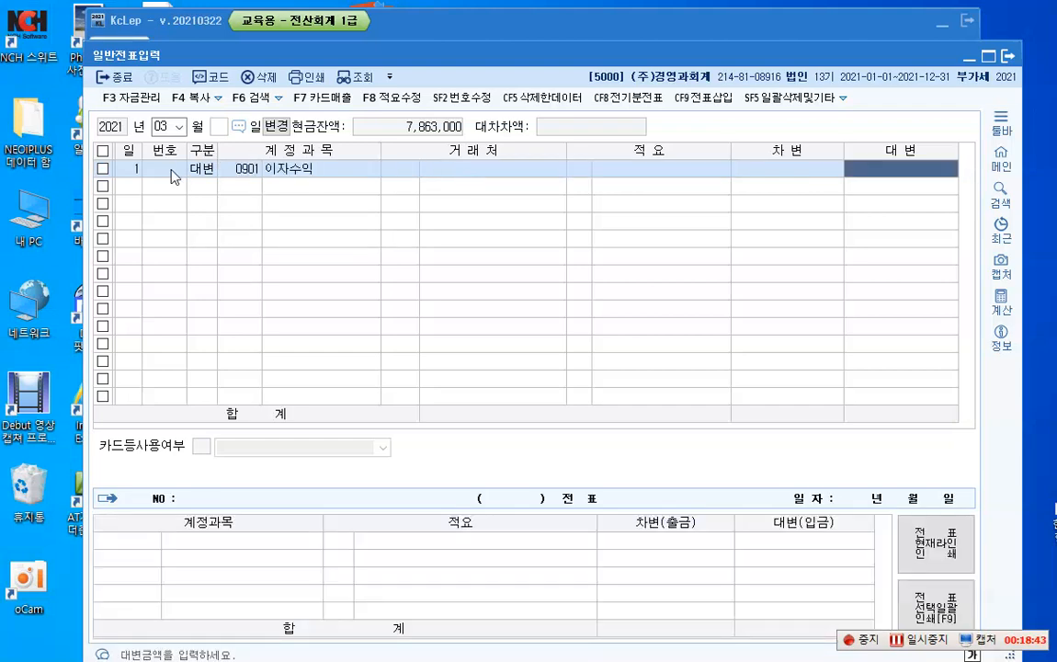
text(1000000)
key(Return)
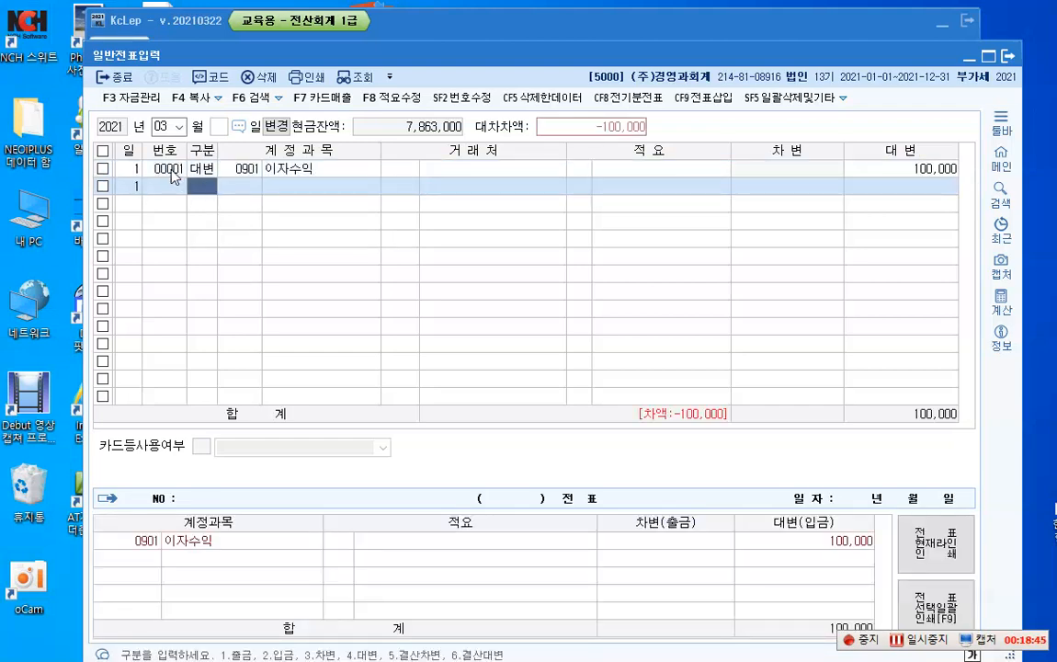
Step: Add a day 1 debit (차변) line with account 0136 선납세금 for 15,400
text(36 )
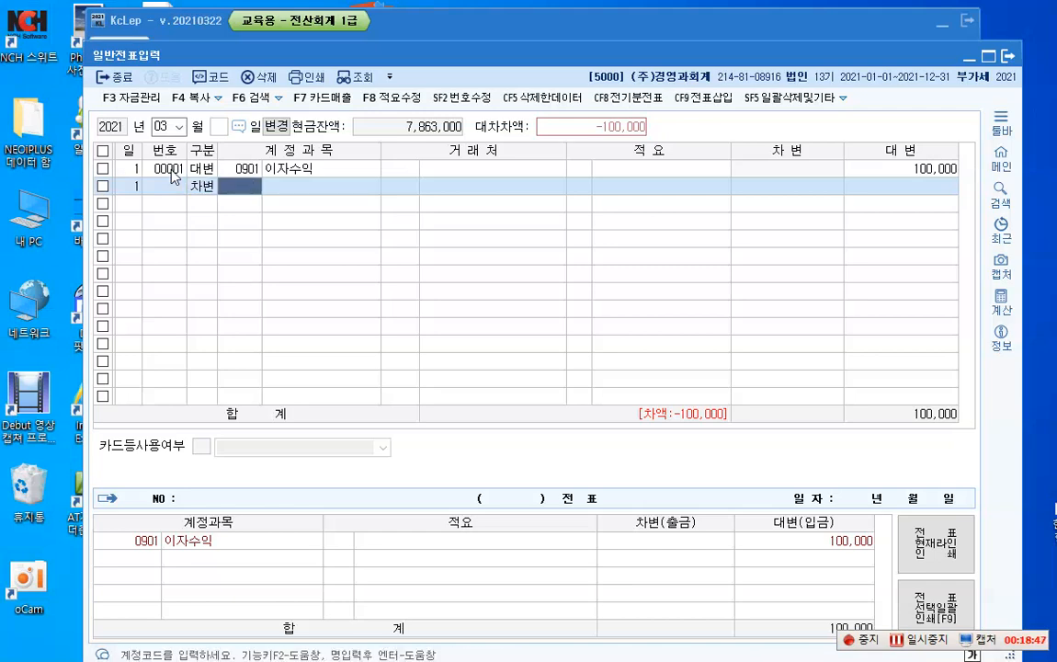
text(선납)
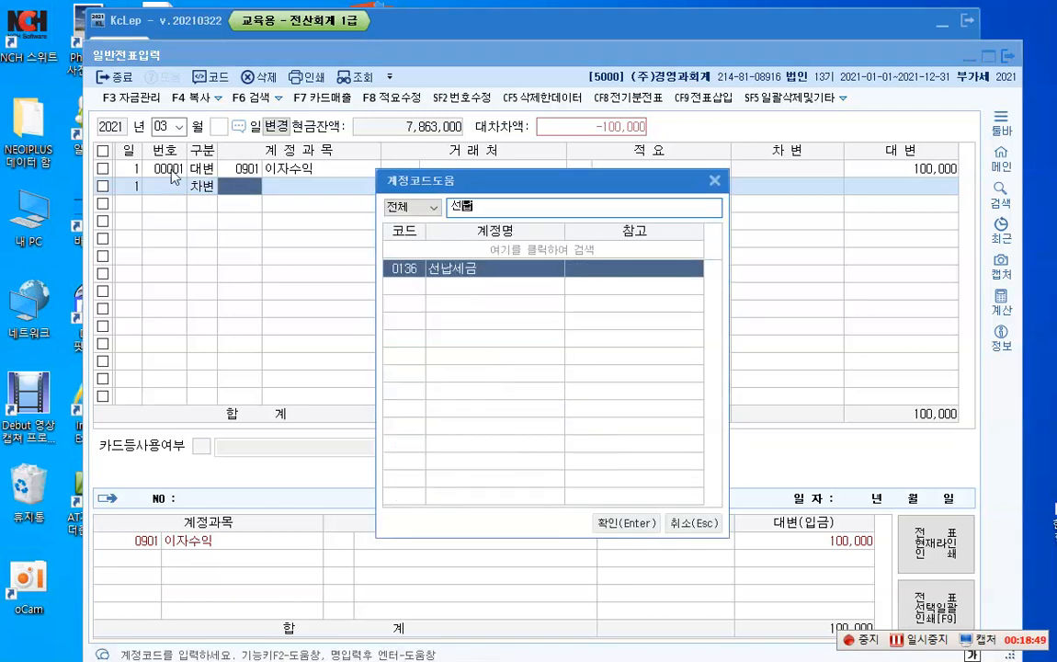
key(Return)
key(Return)
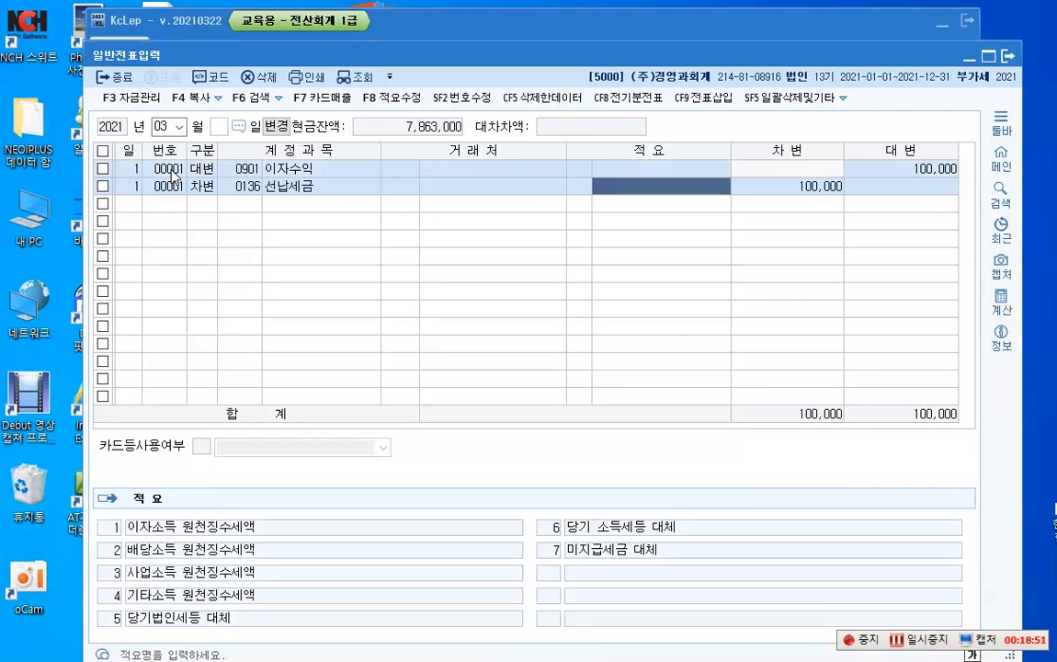
key(Return)
text(15,400)
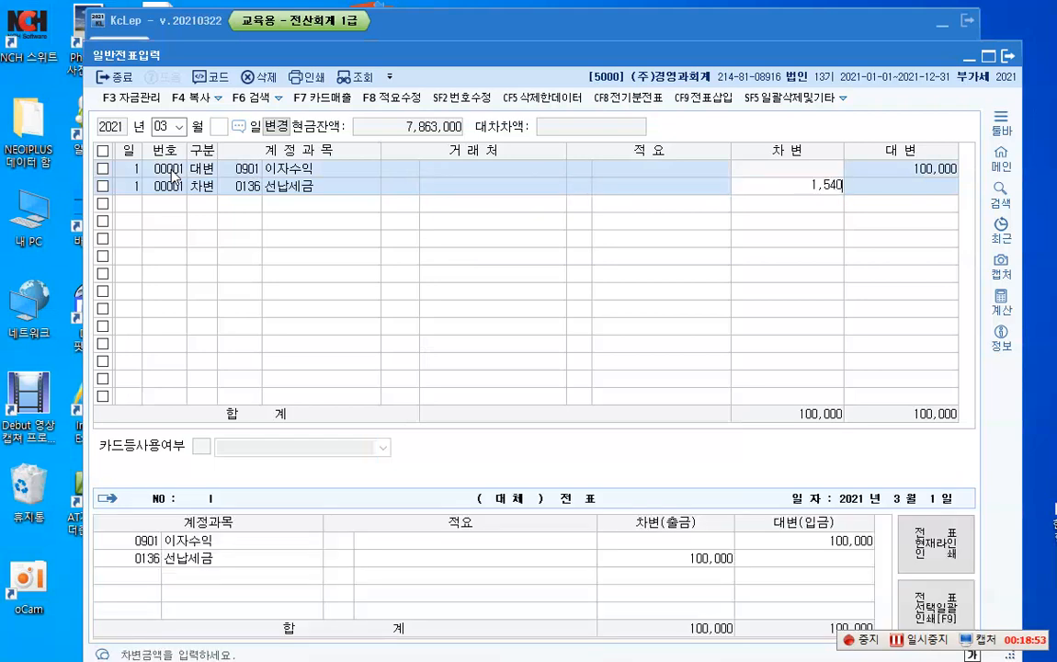
key(Return)
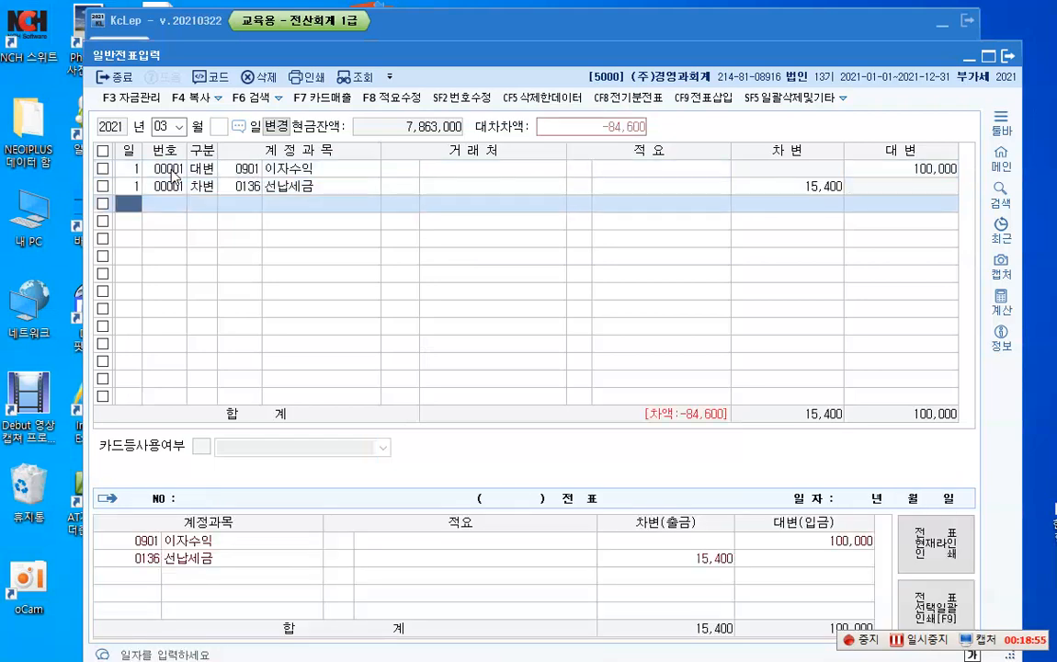
Step: Add a day 1 debit (차변) line with account 0103 보통예금 for the remaining 84,600
text(1)
key(Return)
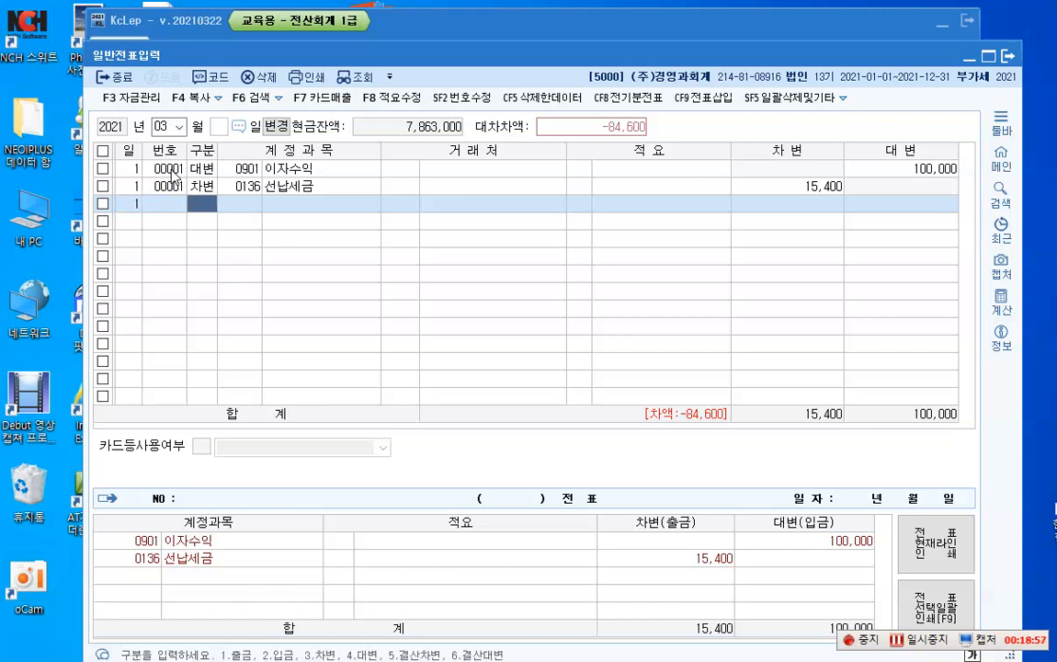
text(3)
key(Return)
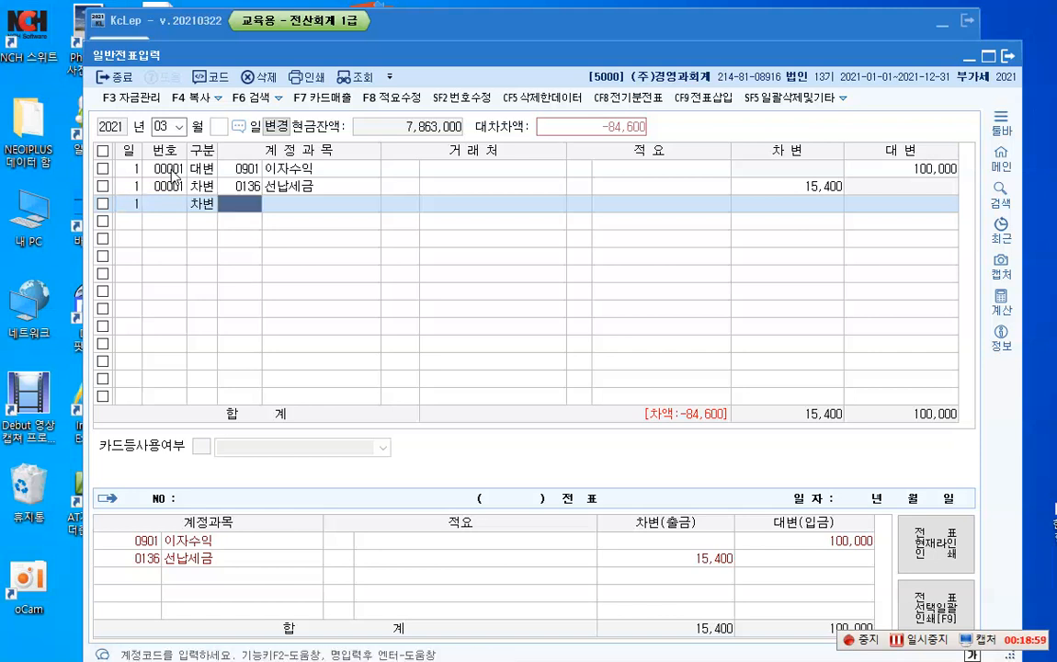
text(103)
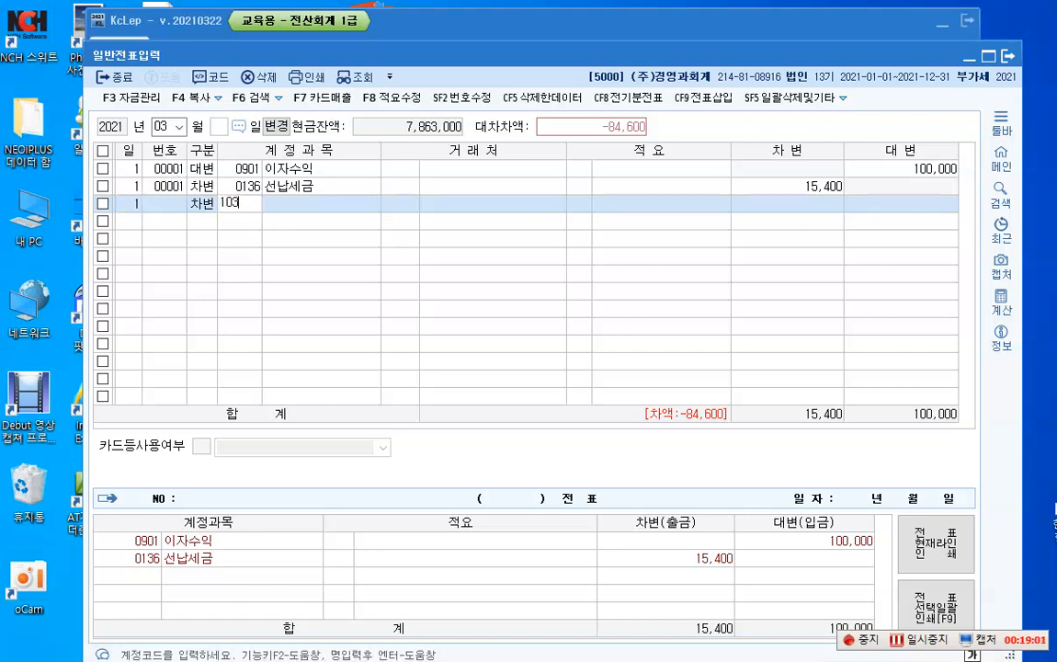
key(Return)
key(Return)
key(Return)
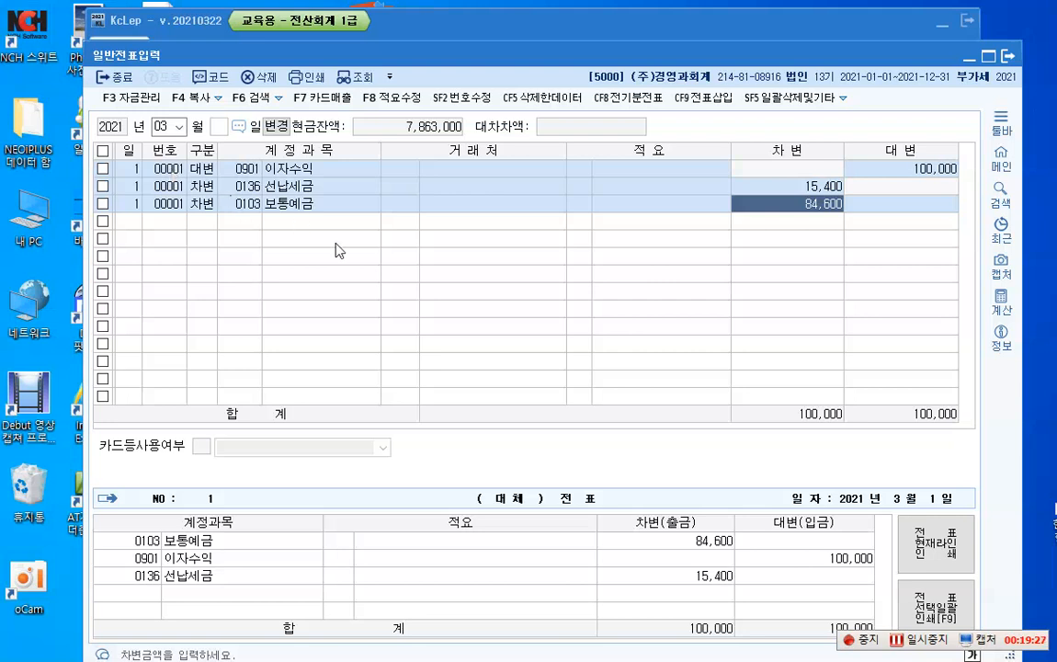
Step: Switch to K-Screen Pen and write the text annotation "원천징수 -> 회사 : 예수금" beside the day 1 voucher lines
click(1033, 180)
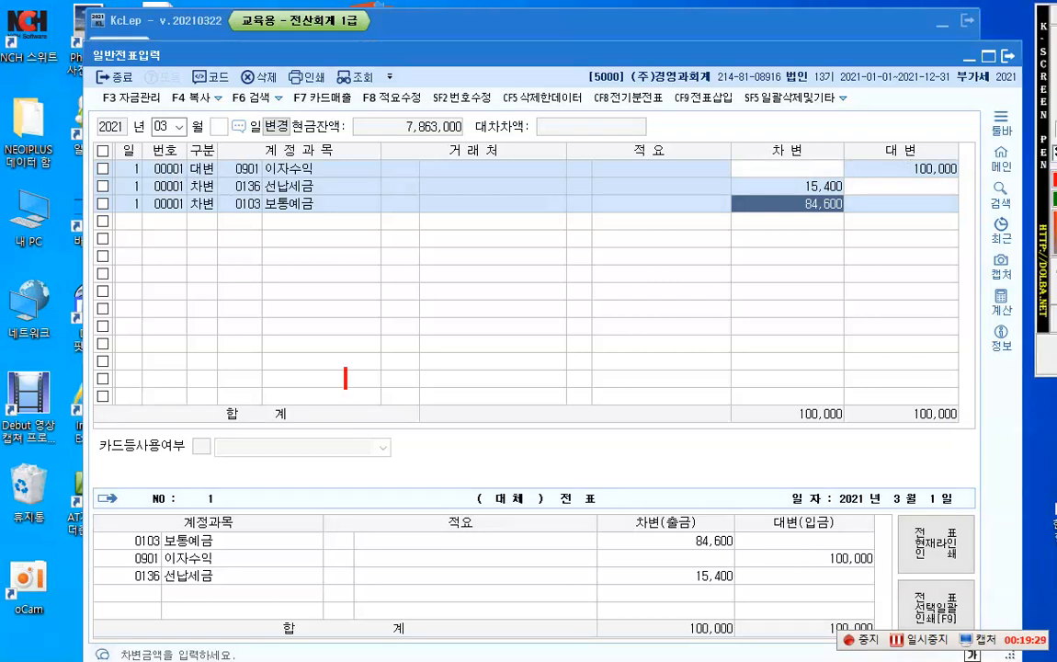
click(378, 186)
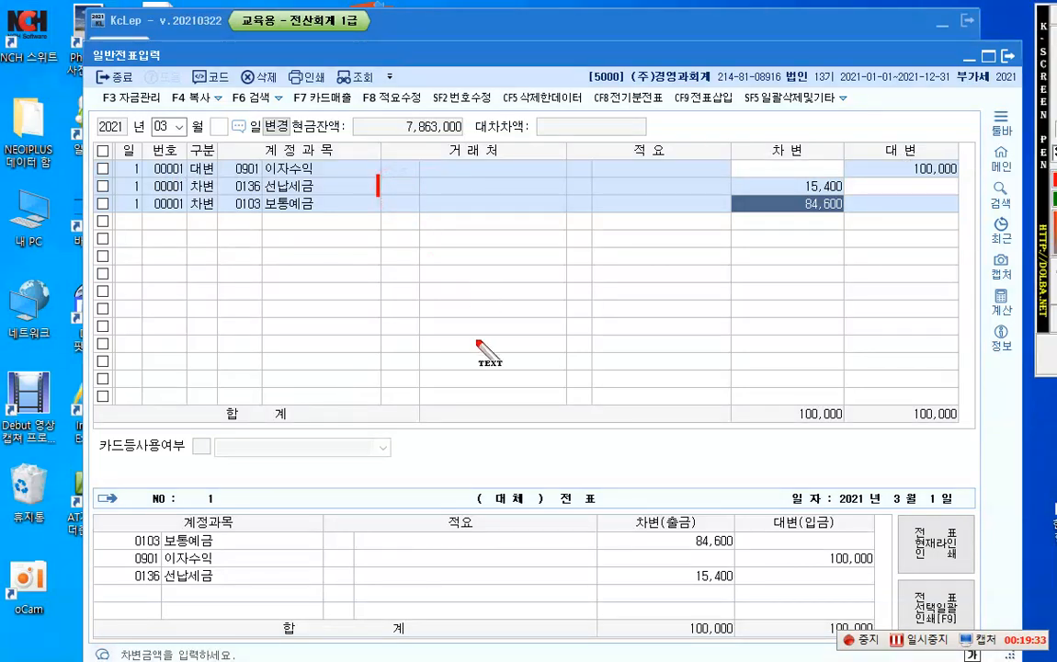
text(원천징수)
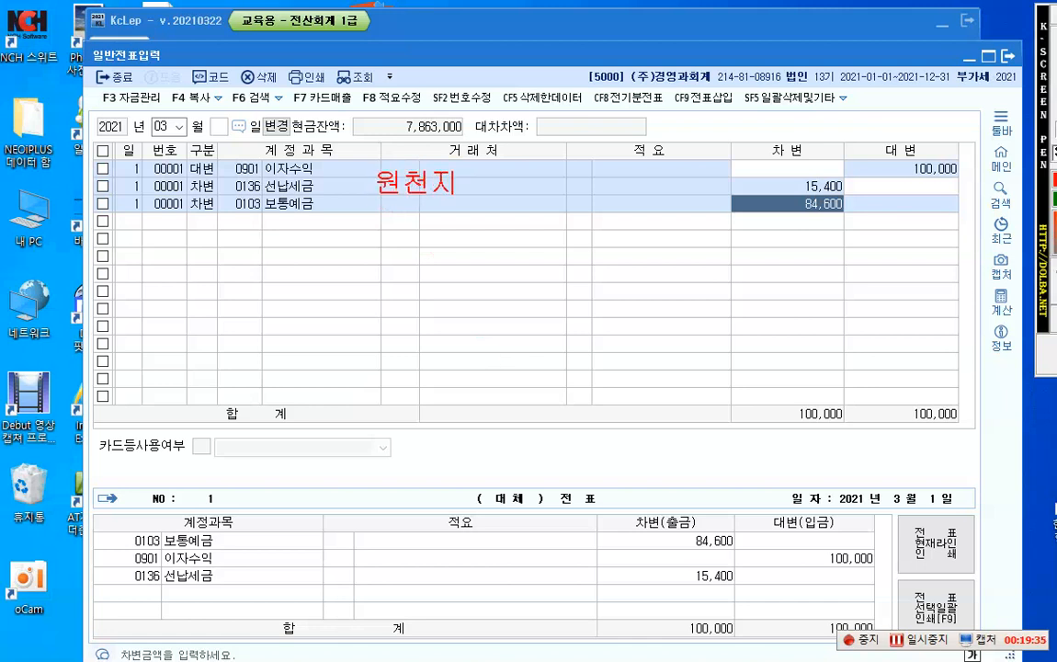
text( =)
key(BackSpace)
text(-> 회사 )
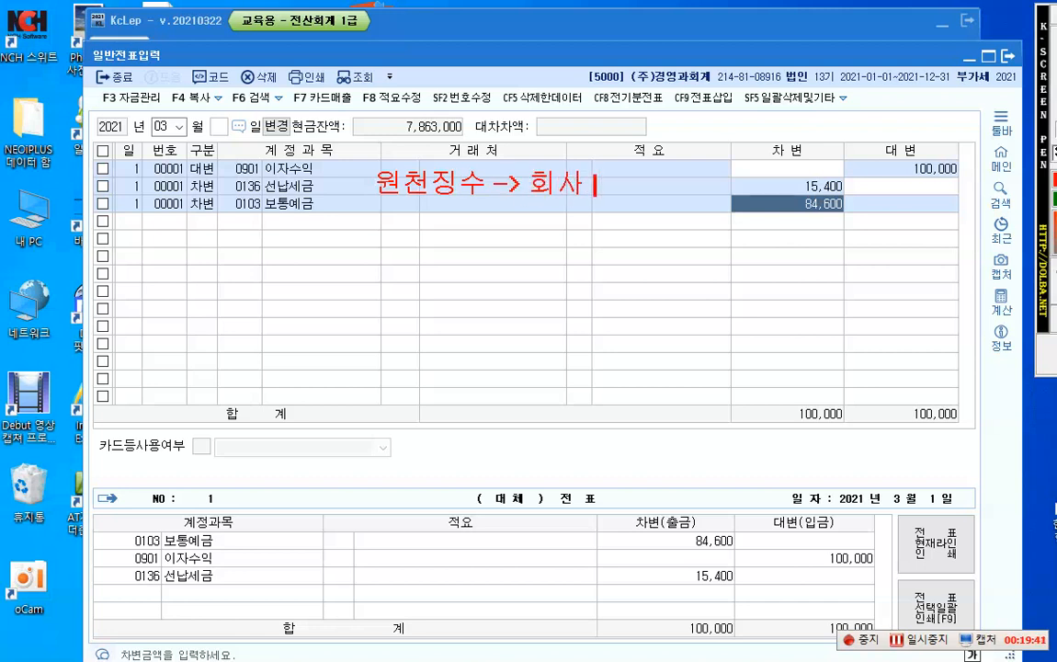
text(: 예수그)
text(ㅁ)
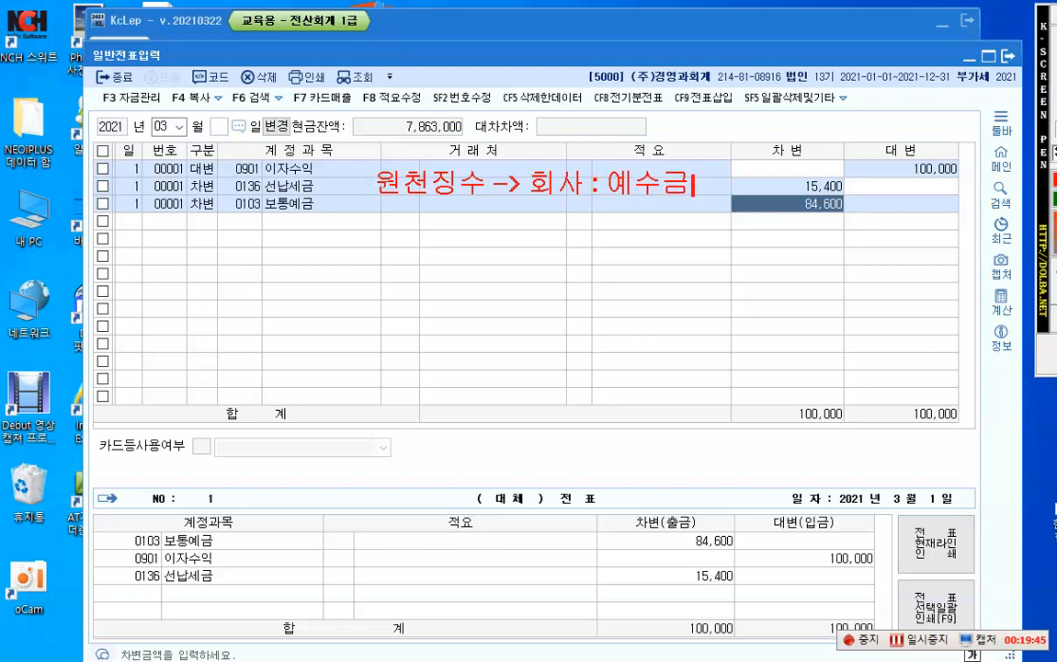
Step: Add the line "금융, 제3자 : 선납세금" below the first annotation and close the screen pen overlay
key(Return)
key(Return)
text(그)
text(ㅁ융. 제)
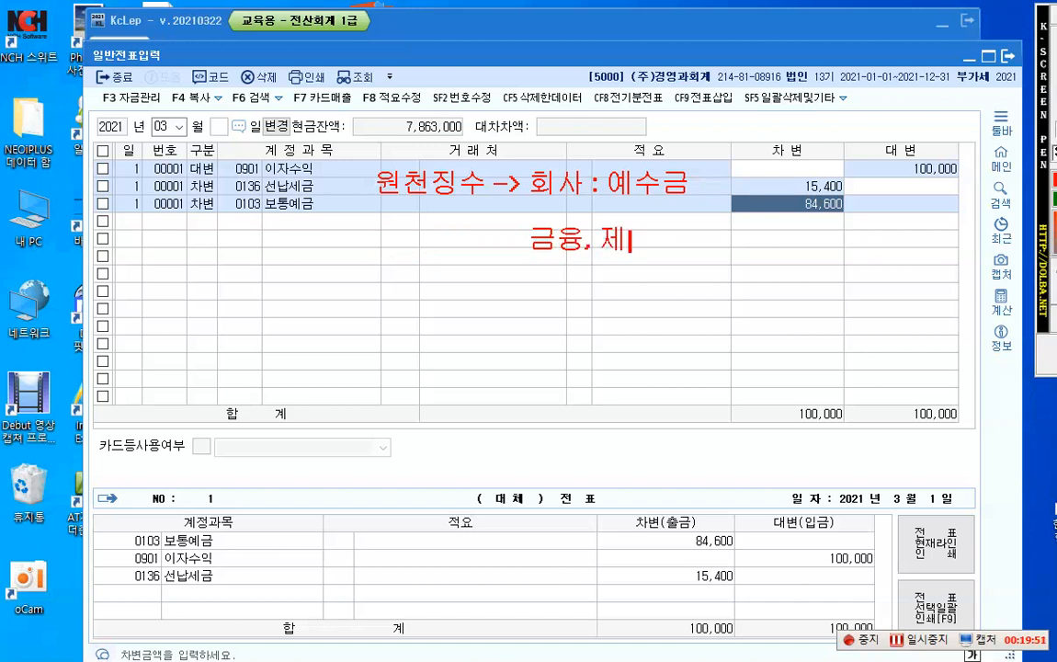
text(3자)
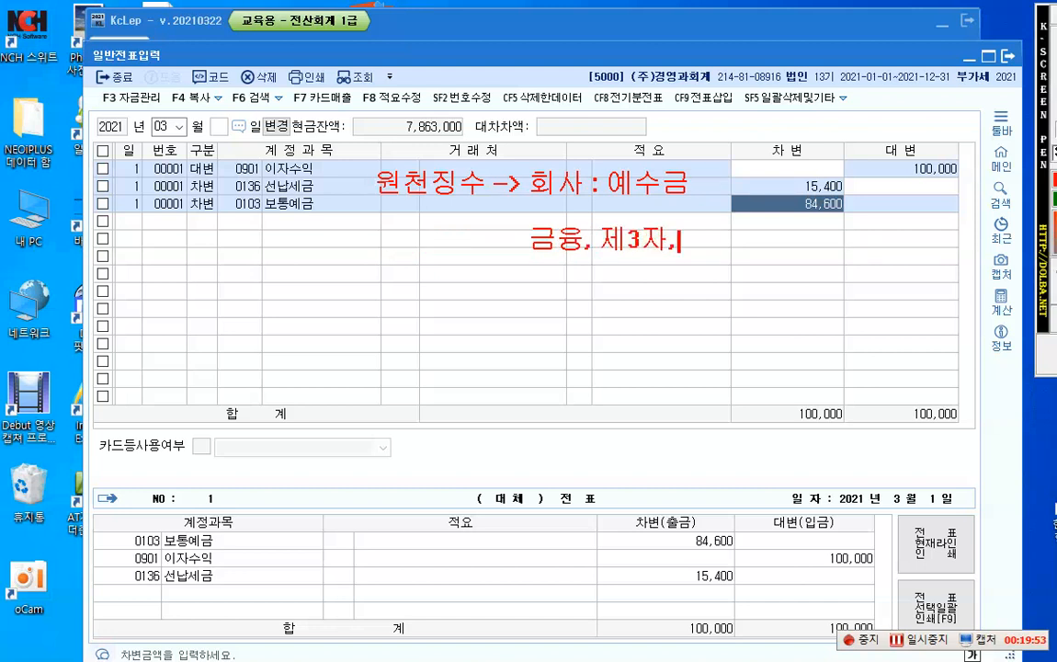
text( :)
text( 서)
text(ㄴㄴ)
key(BackSpace)
text(납세금)
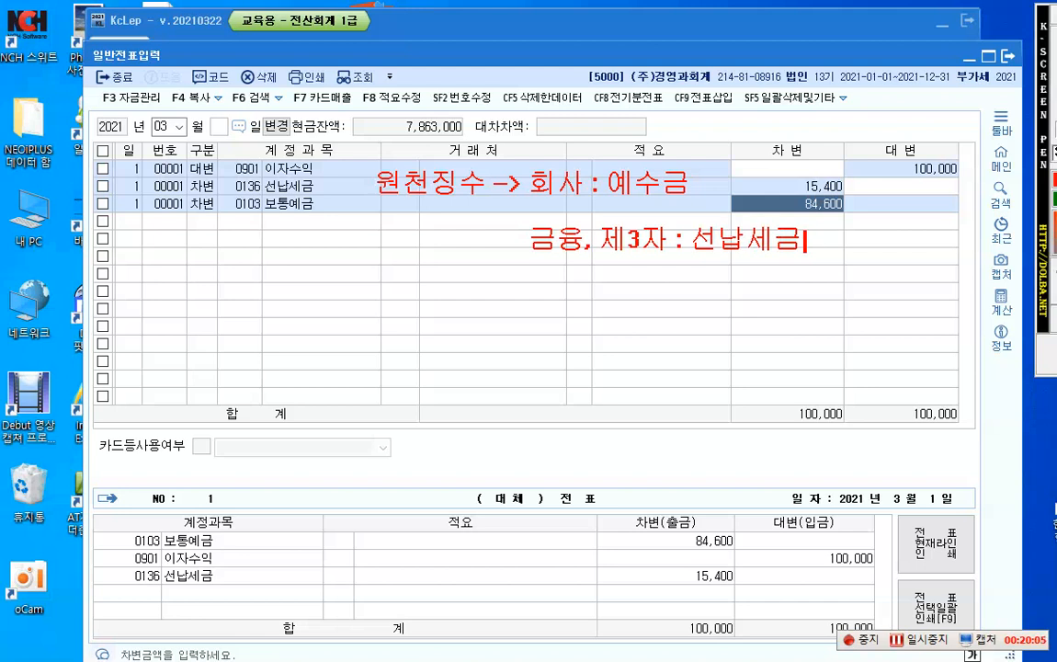
key(Escape)
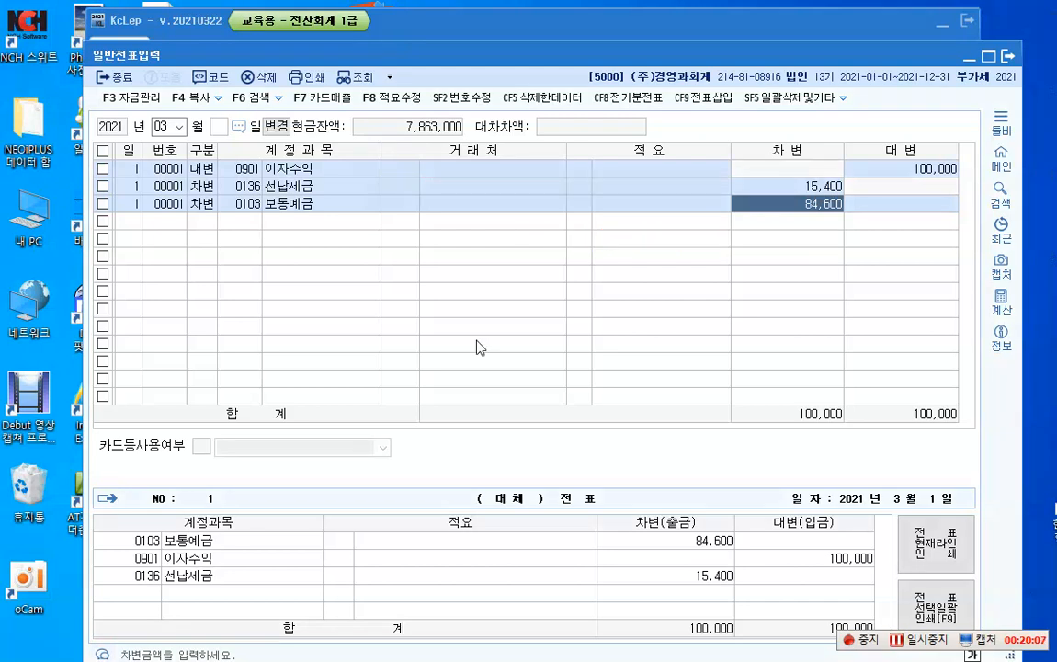
Step: Complete the 보통예금 line and start a new voucher line dated day 2
key(Return)
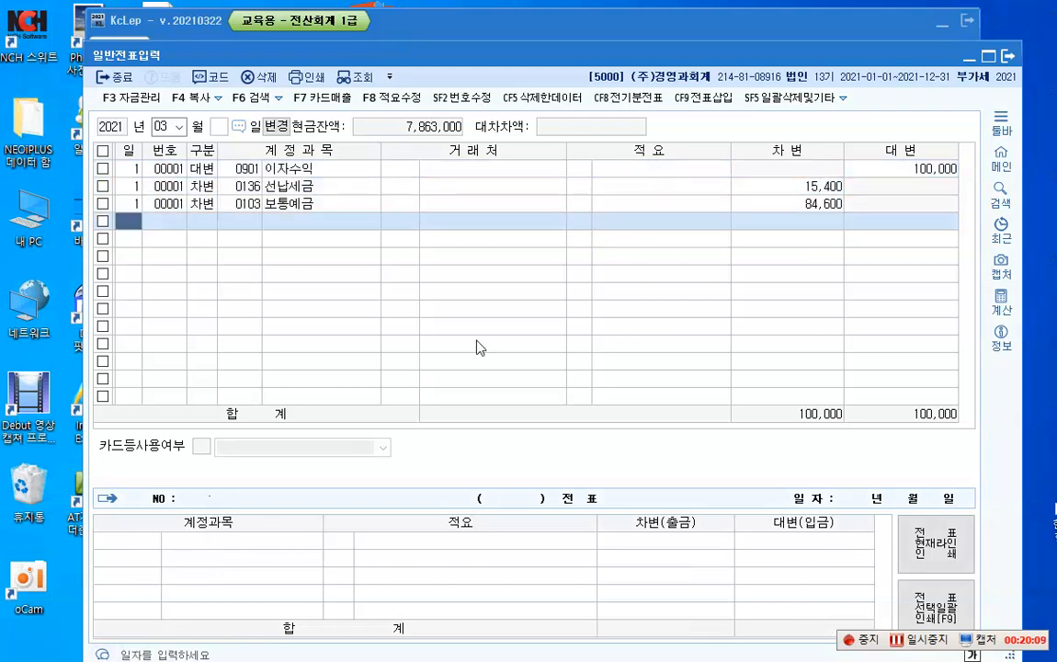
text(2)
key(Return)
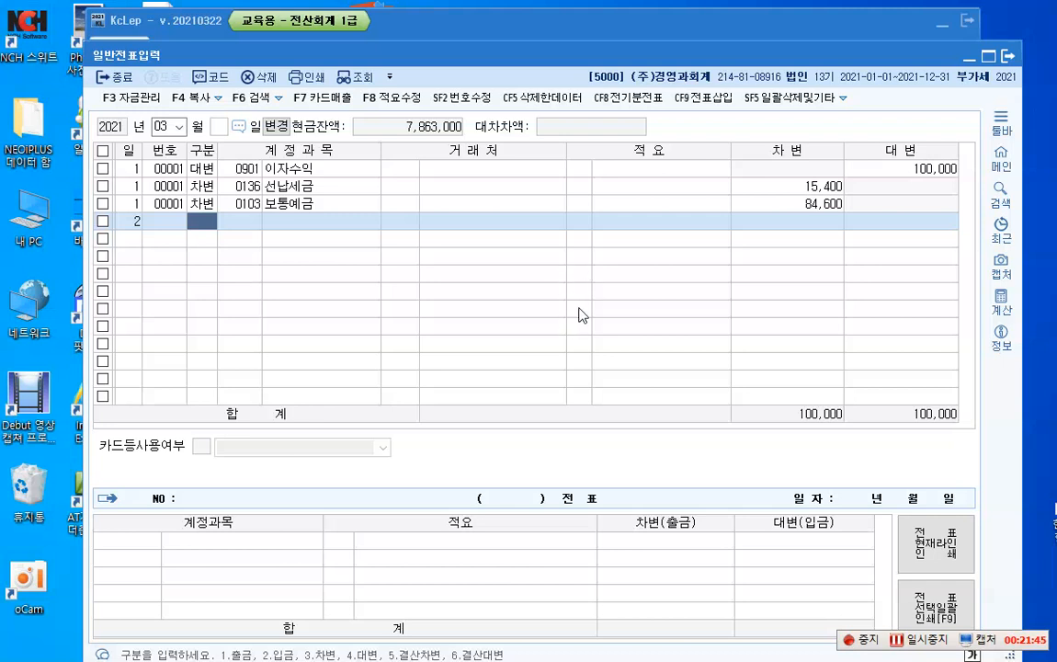
Step: Switch to K-Screen Pen and write the exchange-rate note "1$ = ₩1,000 --> 1$ = 1,200" below the day 2 line
key(F2)
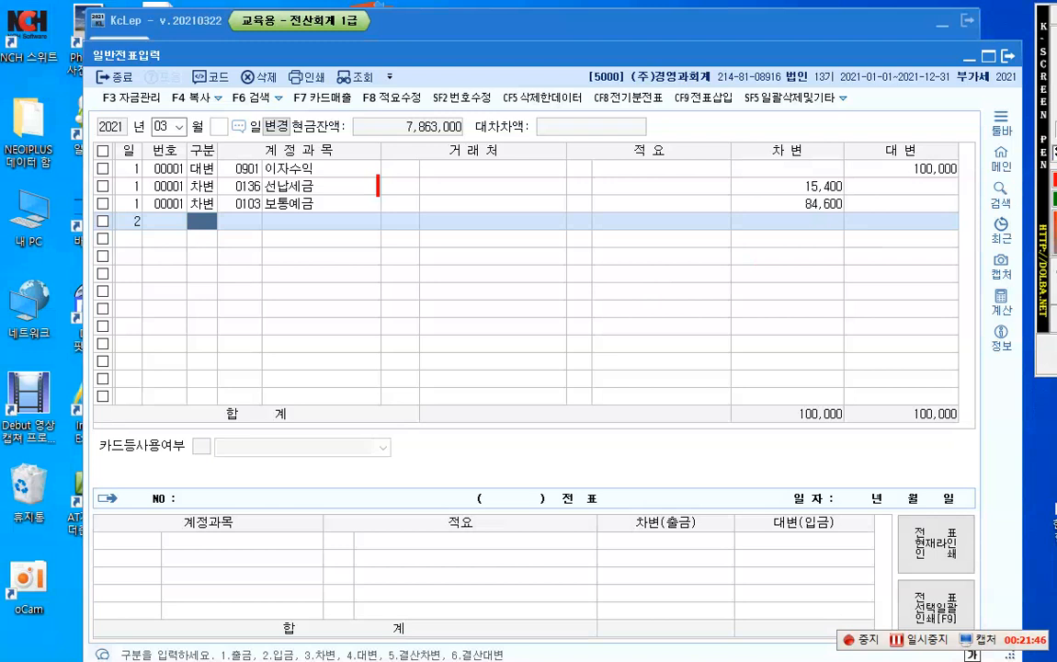
click(393, 245)
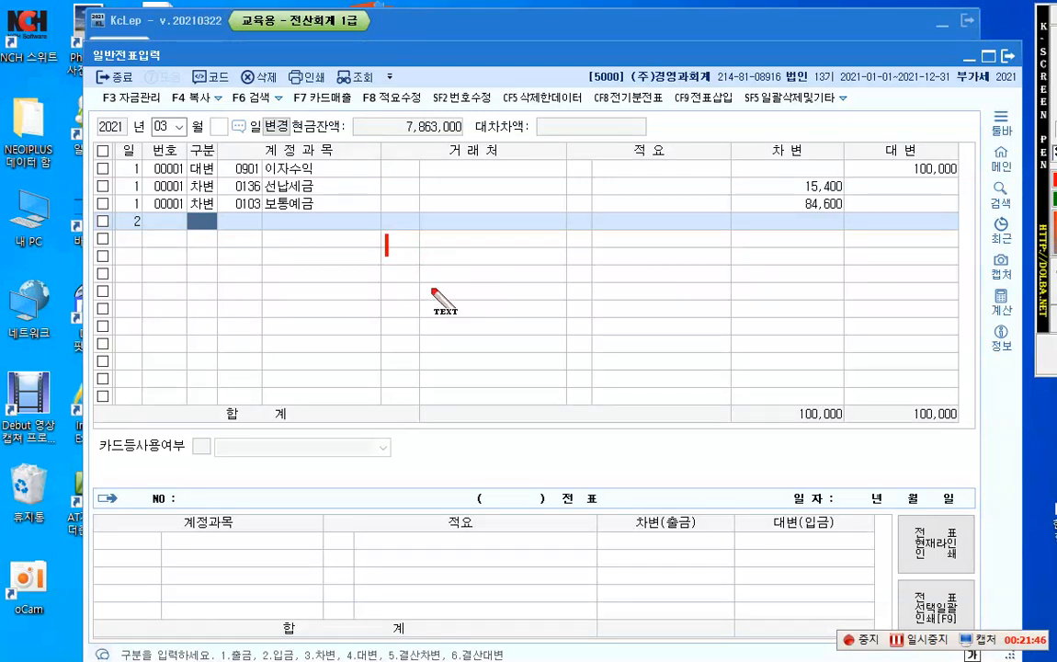
text(1)
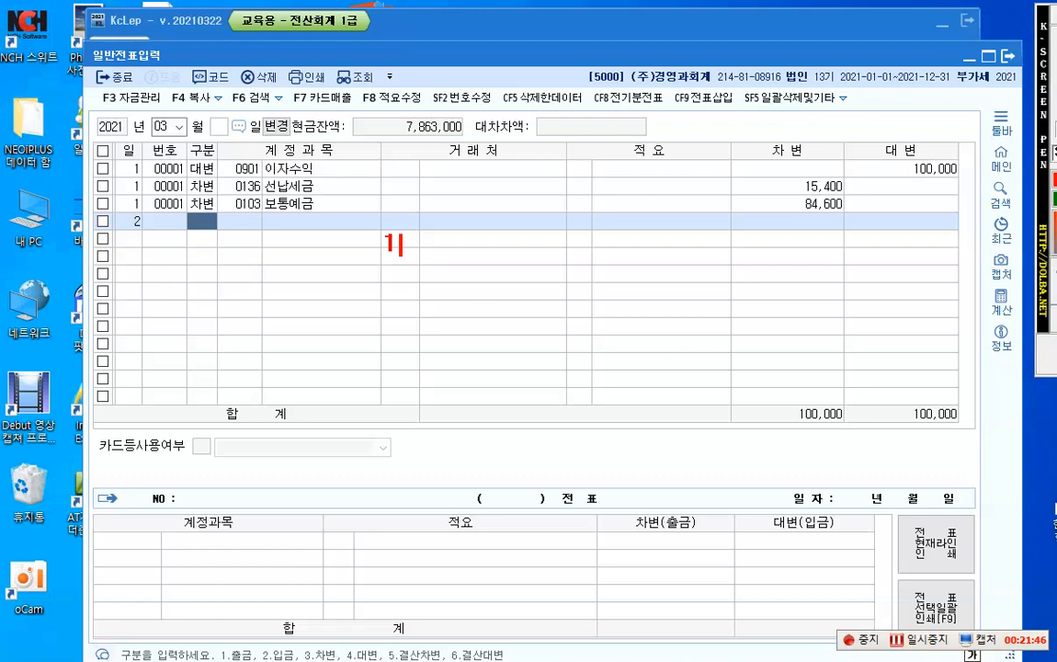
text($ = ₩)
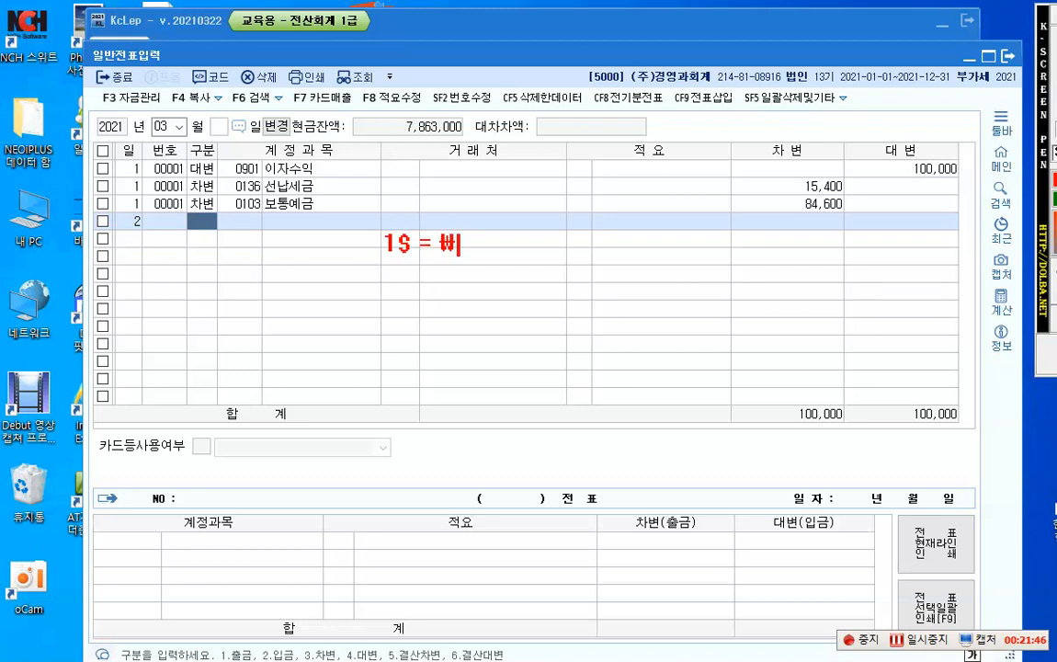
text(1,000)
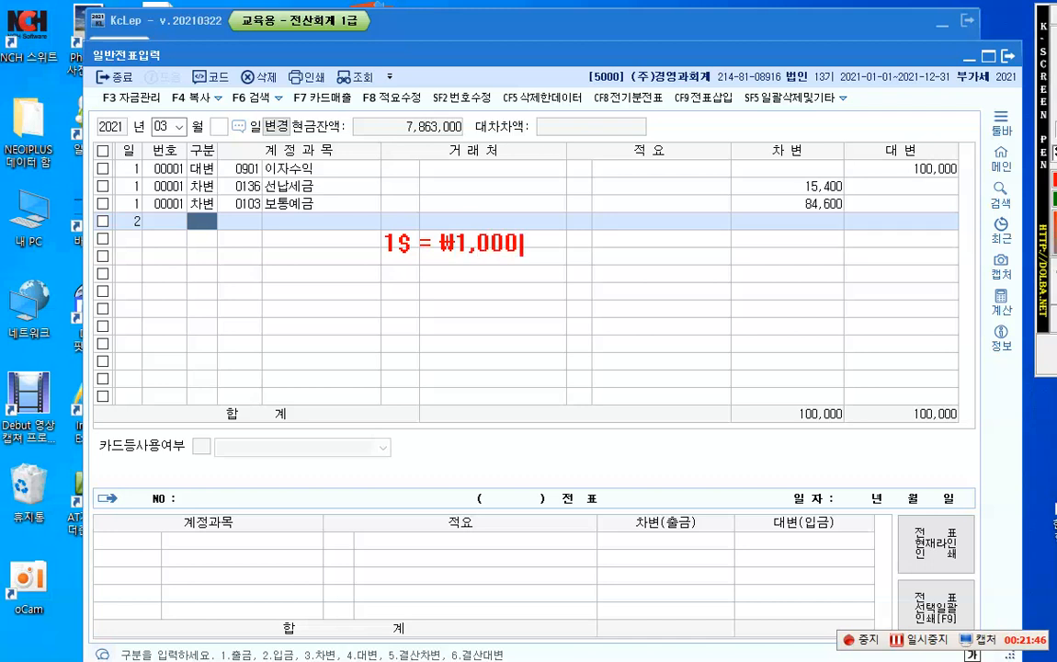
text(  --> 1$ =)
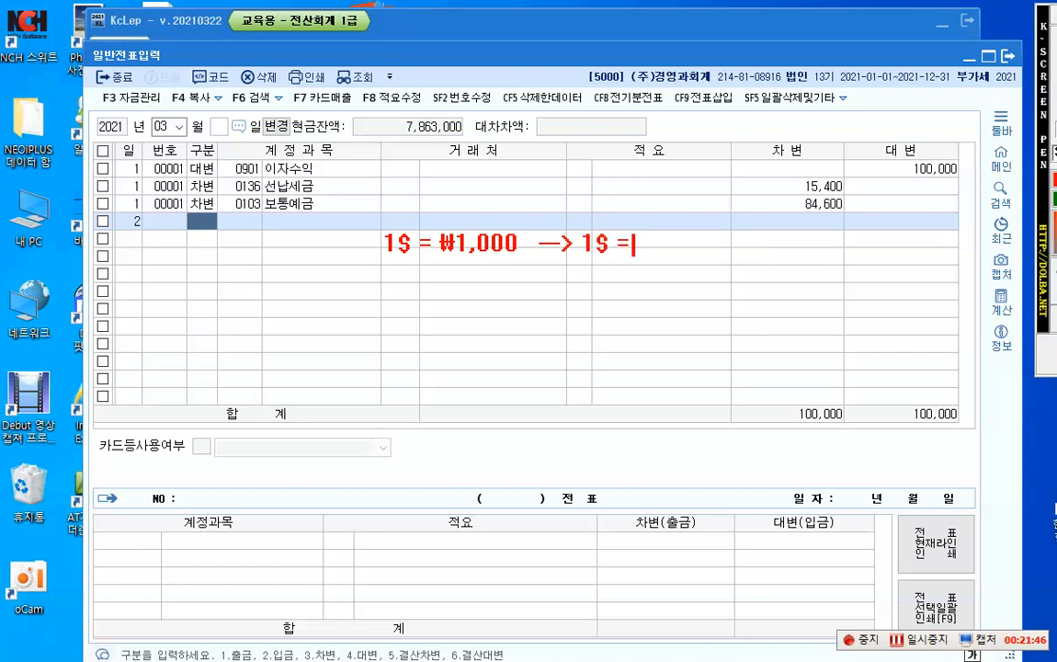
text( 1,200)
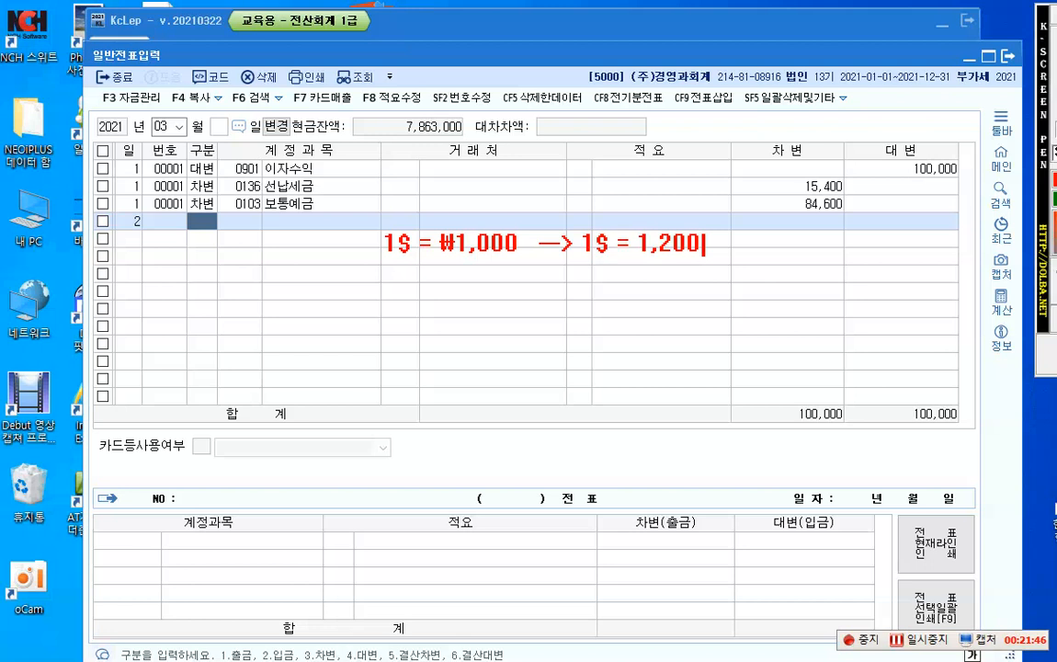
Step: Add the calculation "₩200 × $10,000 = 2,000,000" below the exchange-rate note
key(Return)
key(Return)
text(₩200)
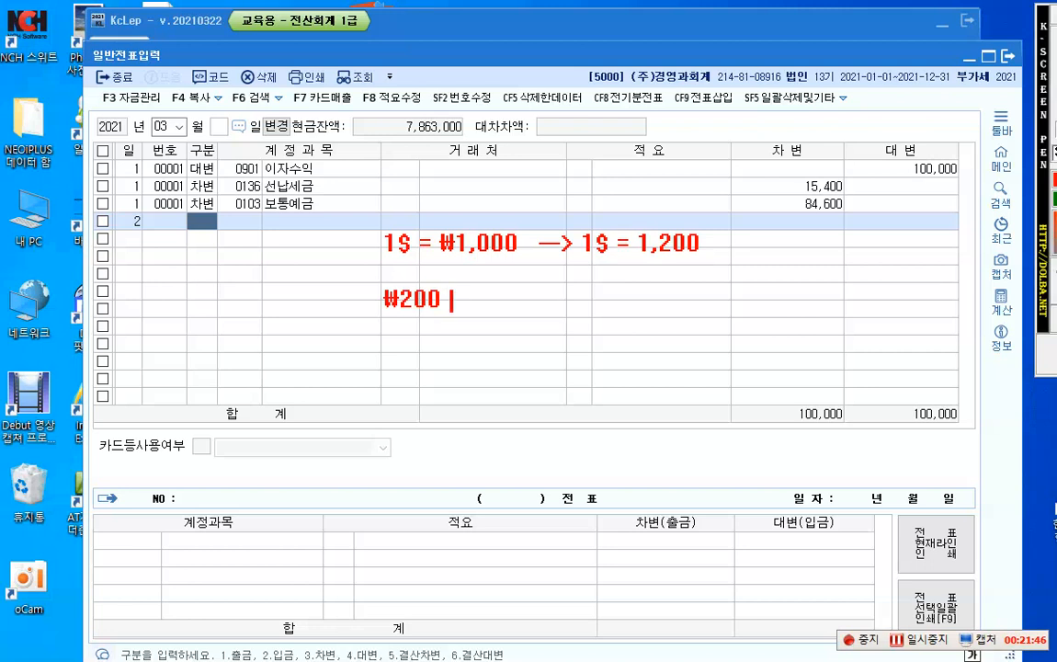
text( × $1)
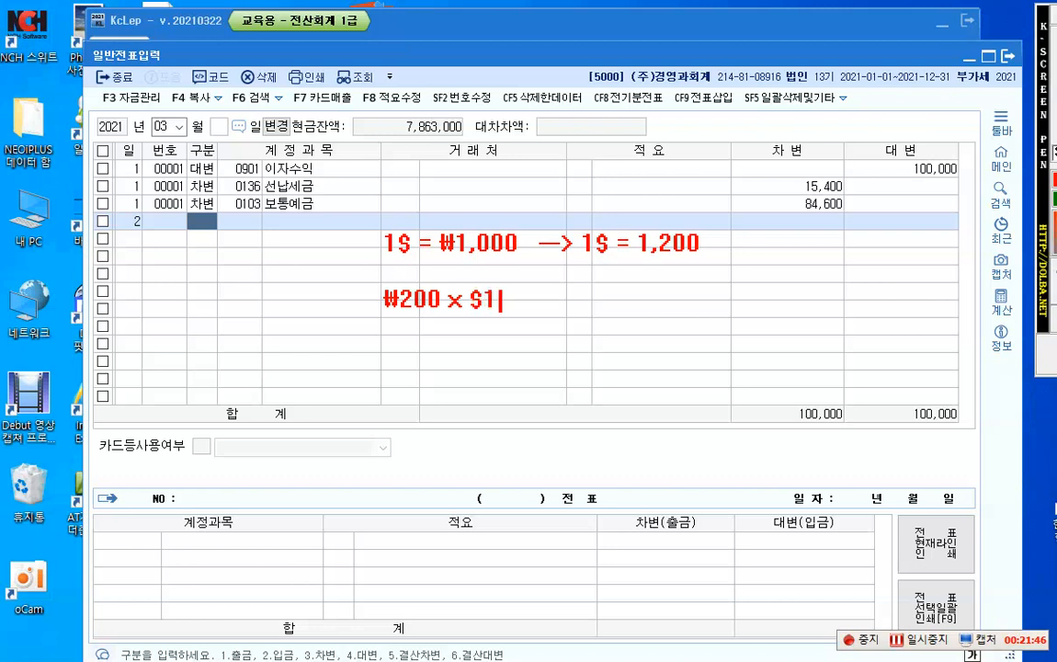
text(0,000)
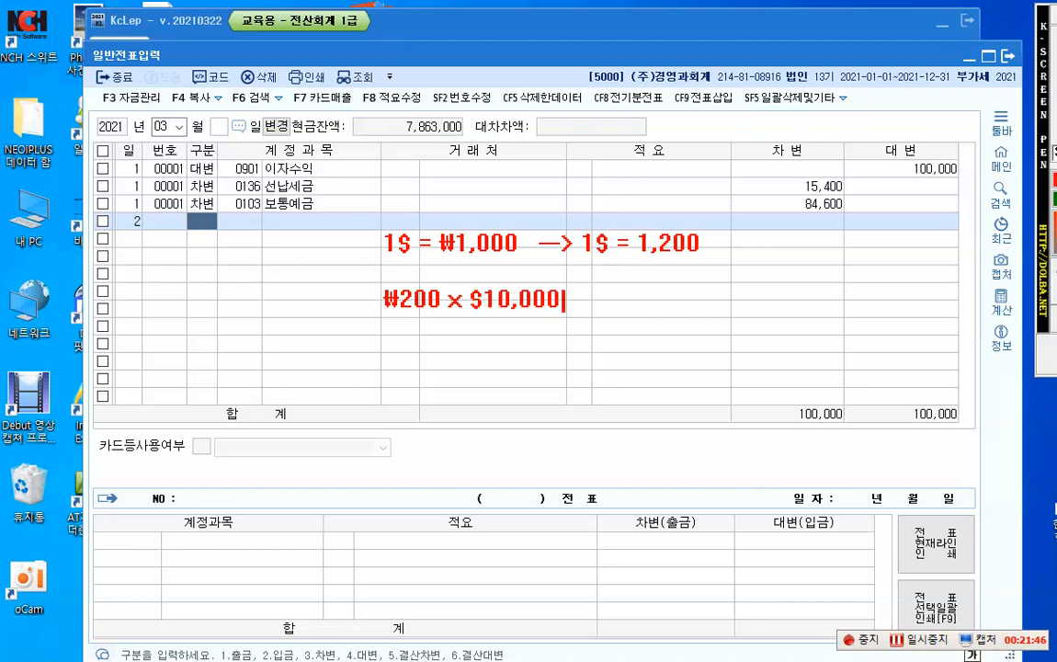
text( = 2,000)
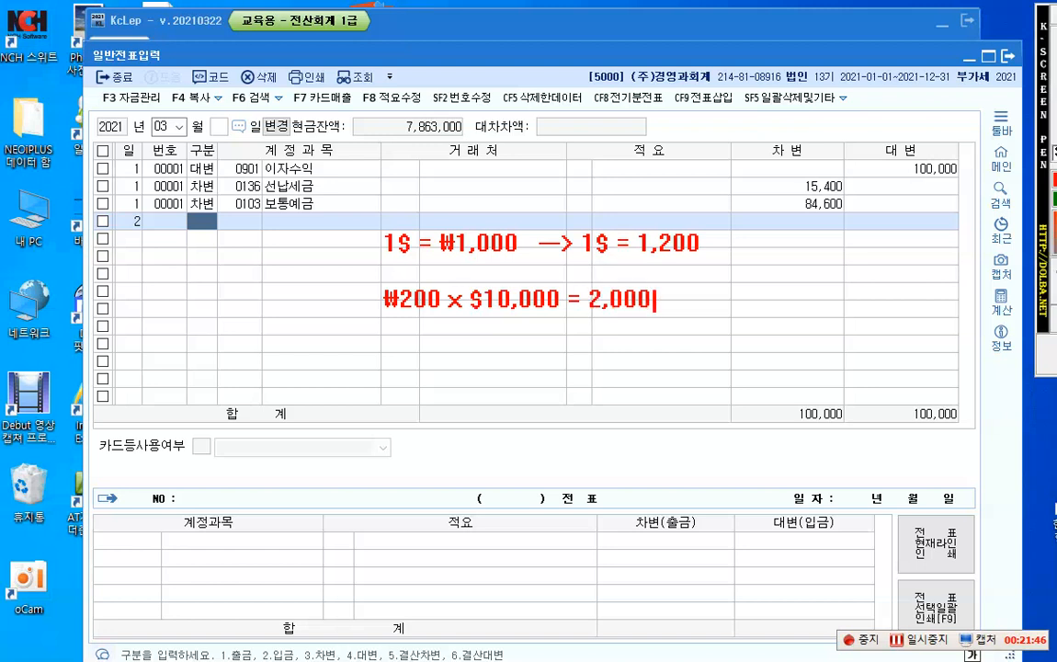
text(,000)
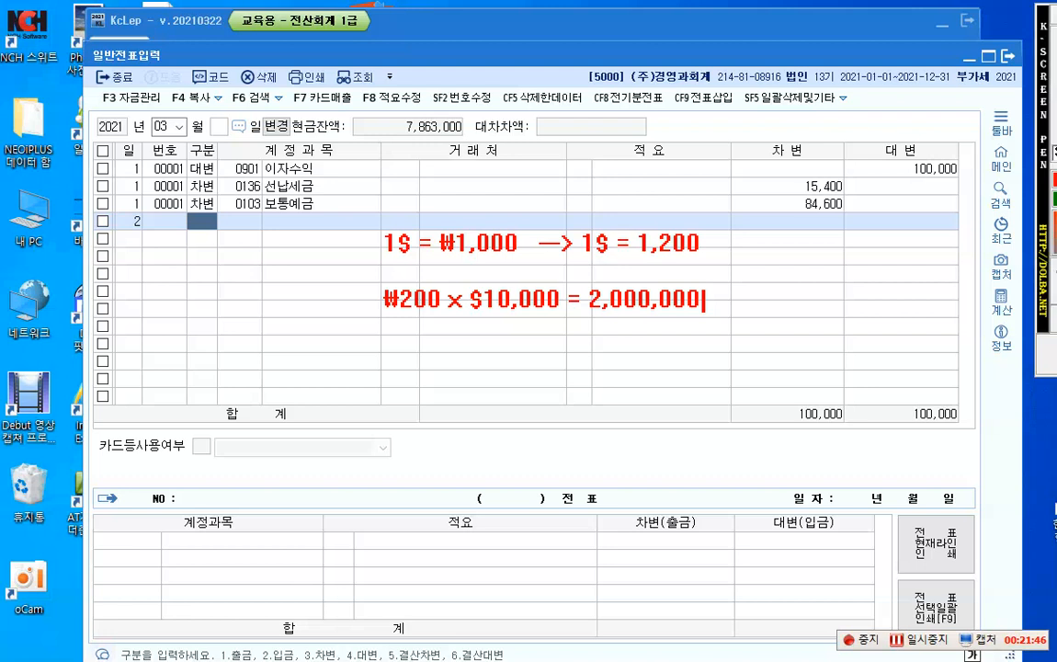
Step: Add the debit side of a borrowing entry, "(차) 보통예금 10,000,000", as a new line below the calculation
key(Return)
text((c)
key(BackSpace)
text(차) 보통)
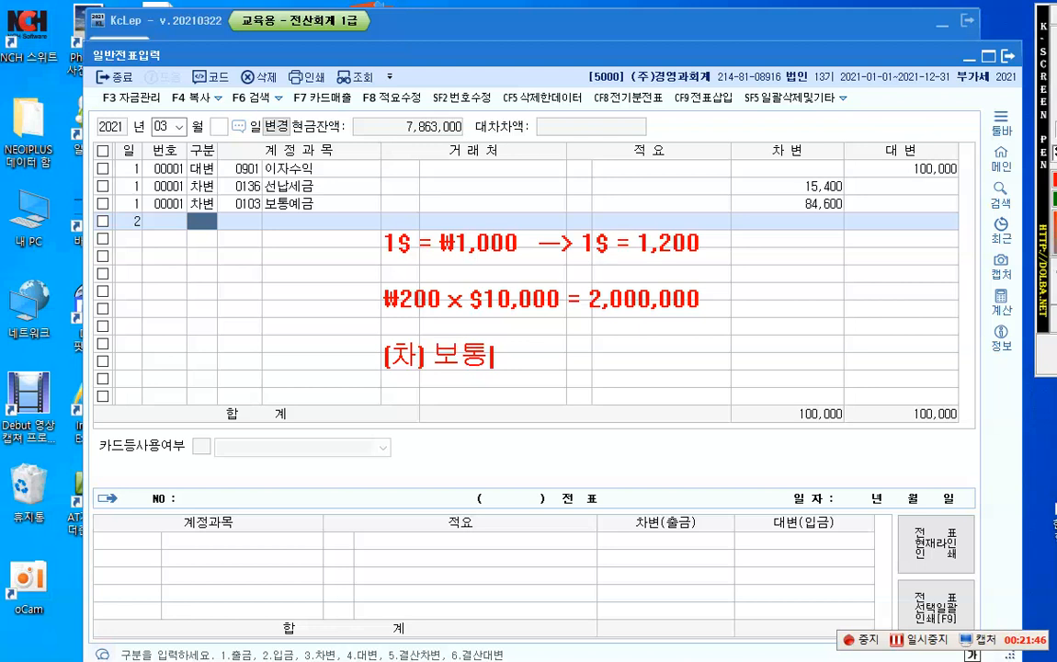
text(예금 )
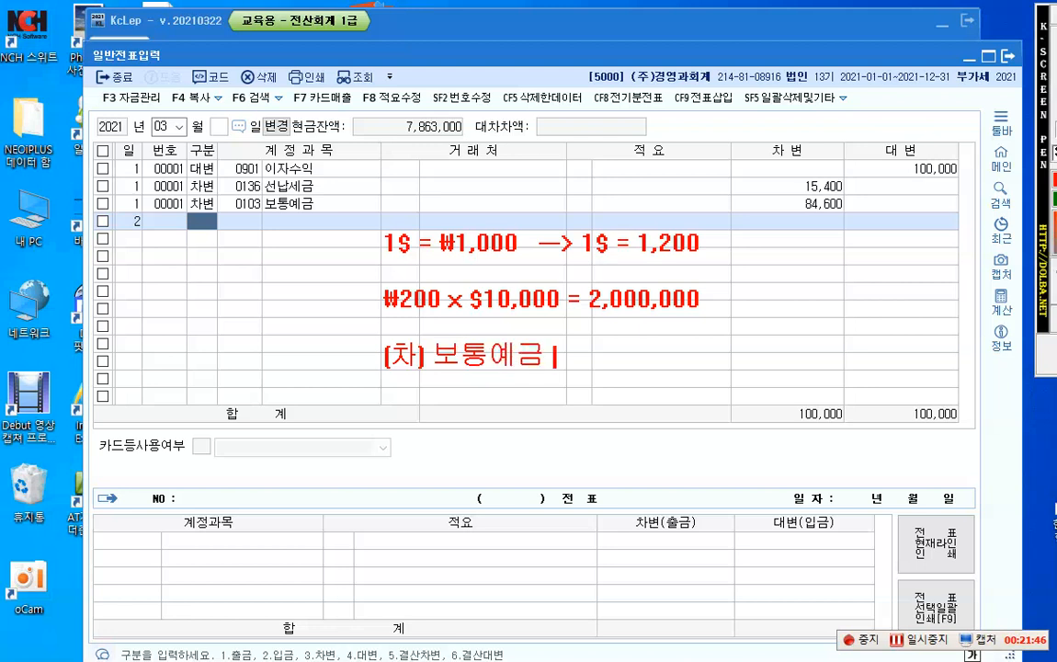
text(10,00)
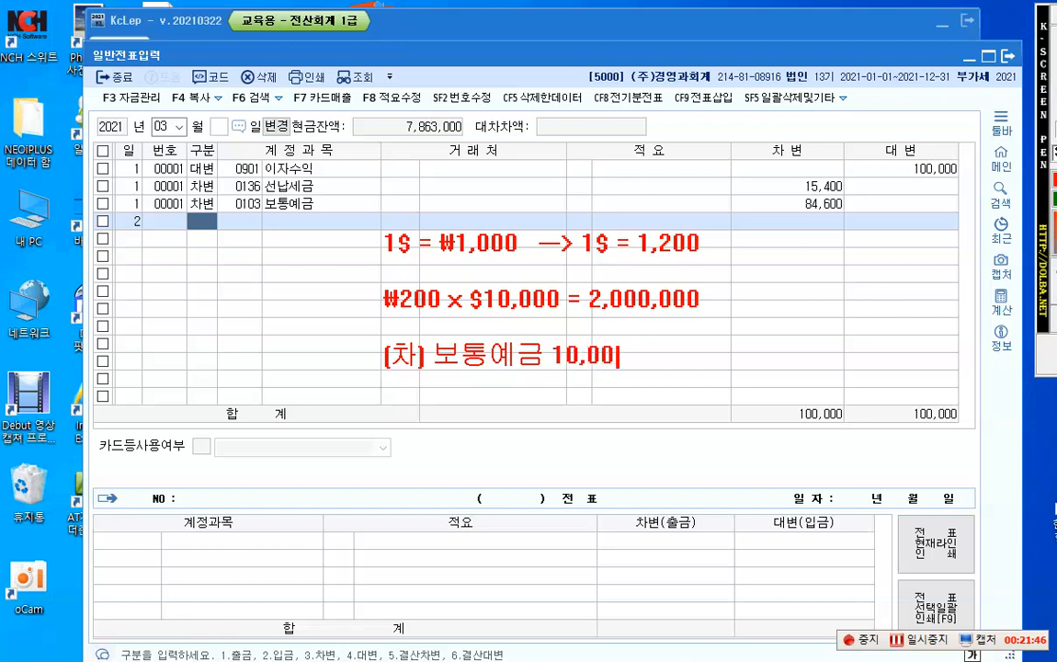
text(0,000)
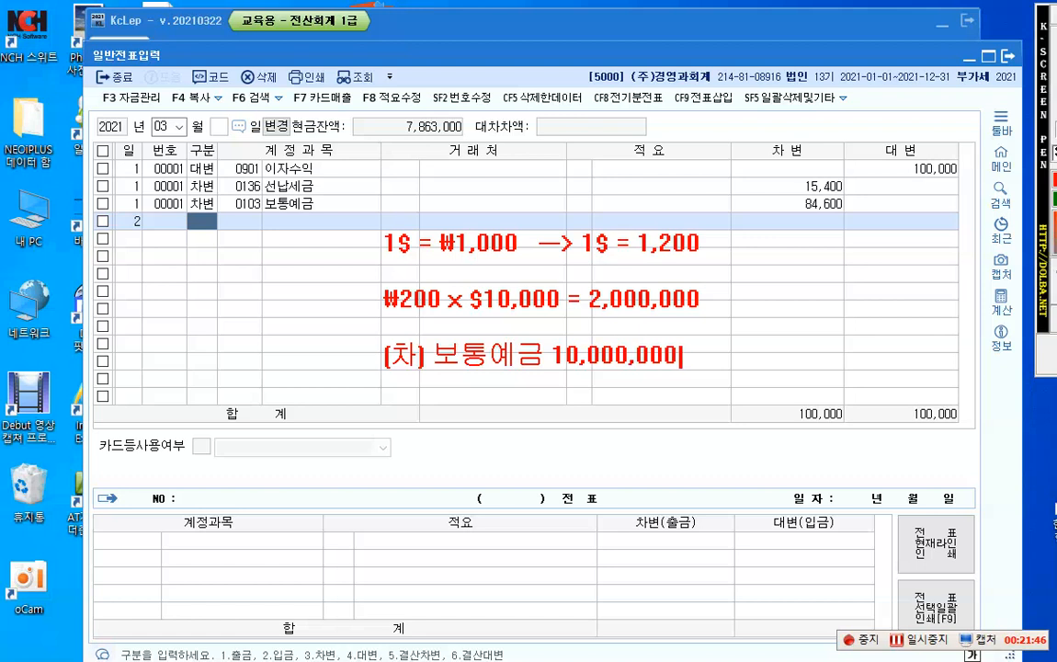
text( (대))
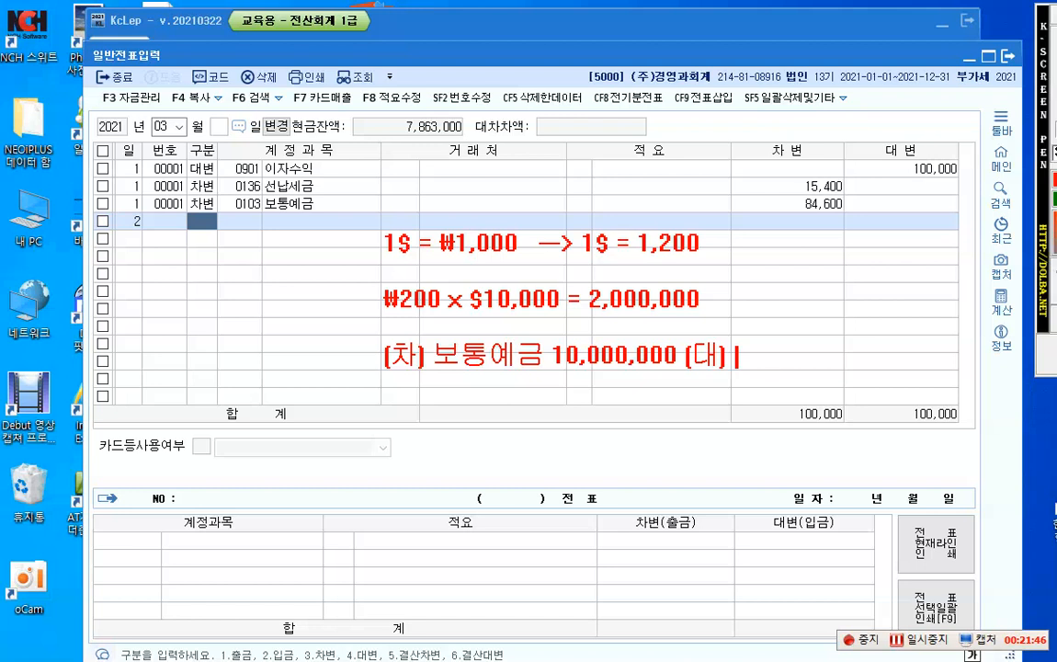
text( 단기차입그)
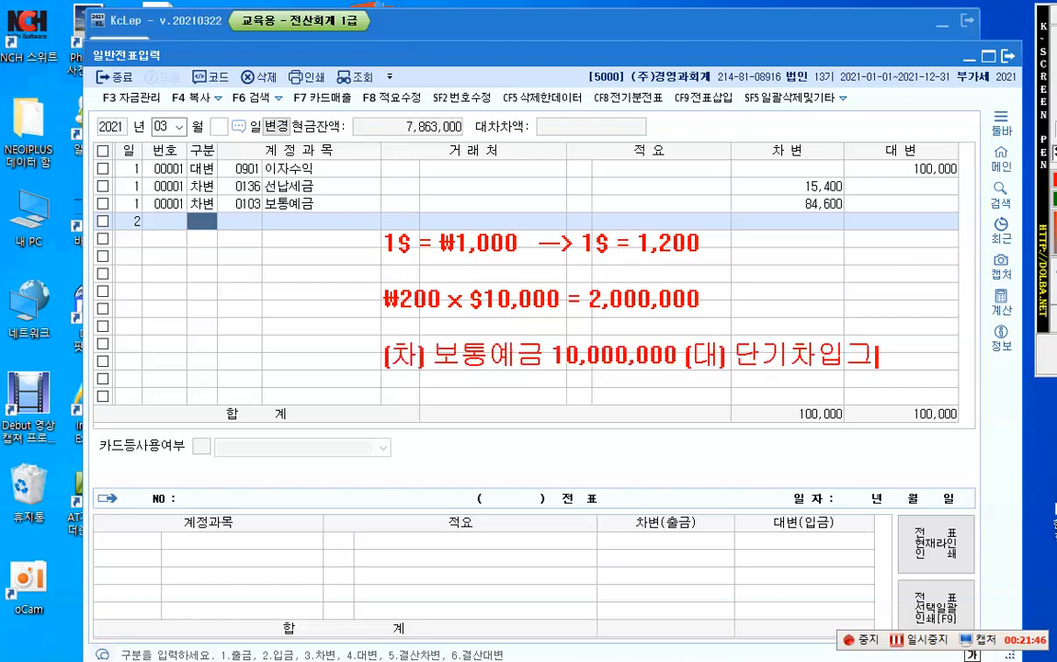
text(ㅁ )
text(10,000)
text(,000)
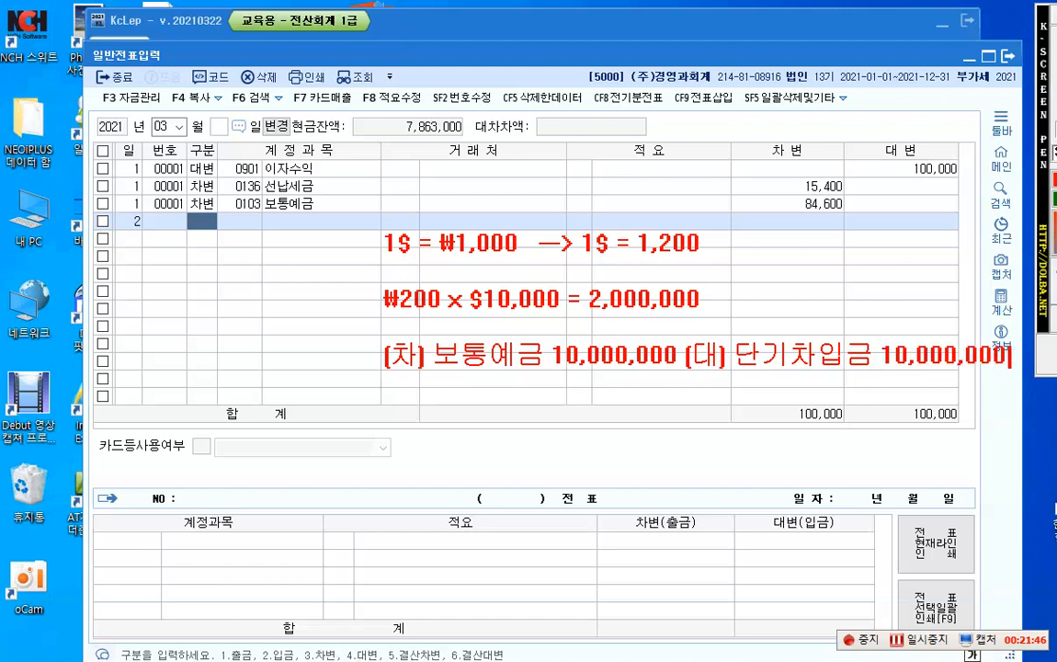
Step: Leave a gap below the borrowing entry and write the repayment entry's debit side, "(차) 단기차입금 10,000,000"
key(Return)
key(Return)
key(Return)
text((차))
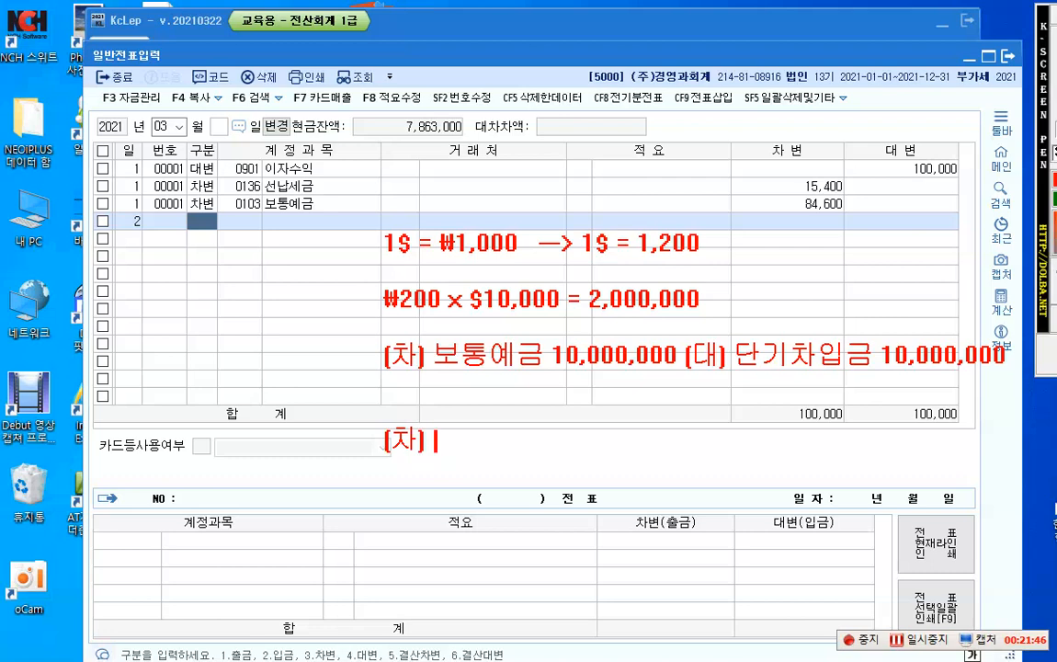
text(단기차입ㄱ금 )
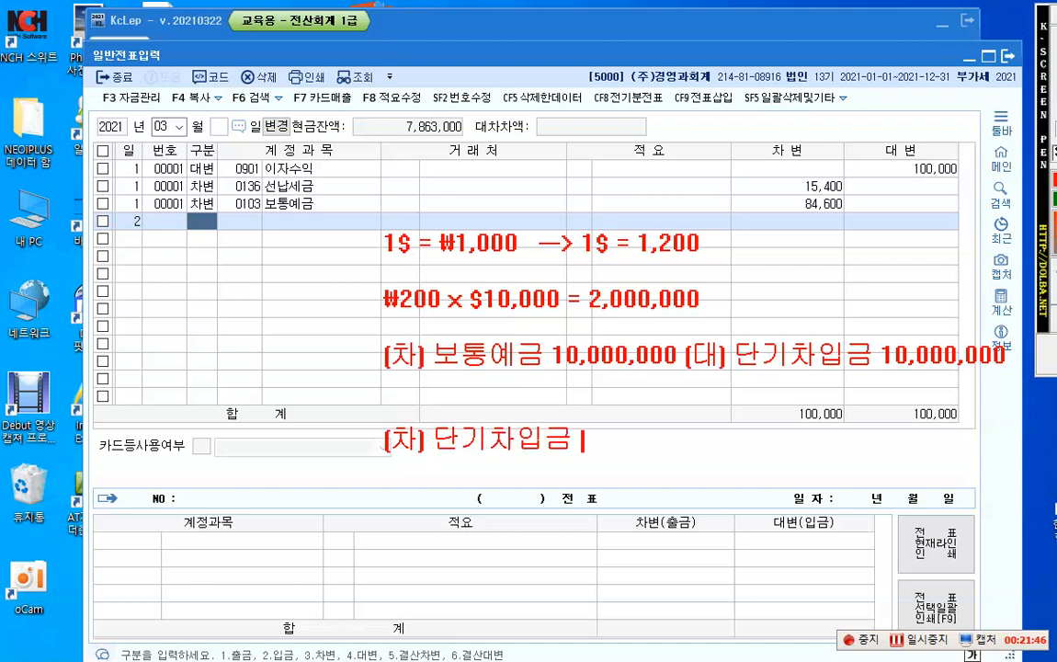
text(10,000)
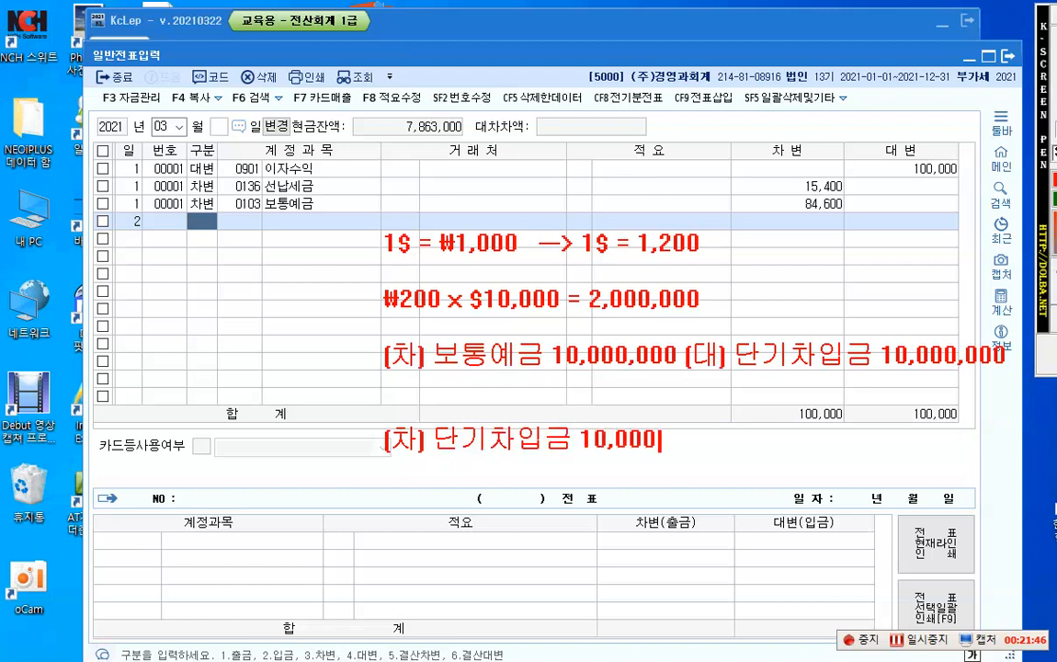
text(,000)
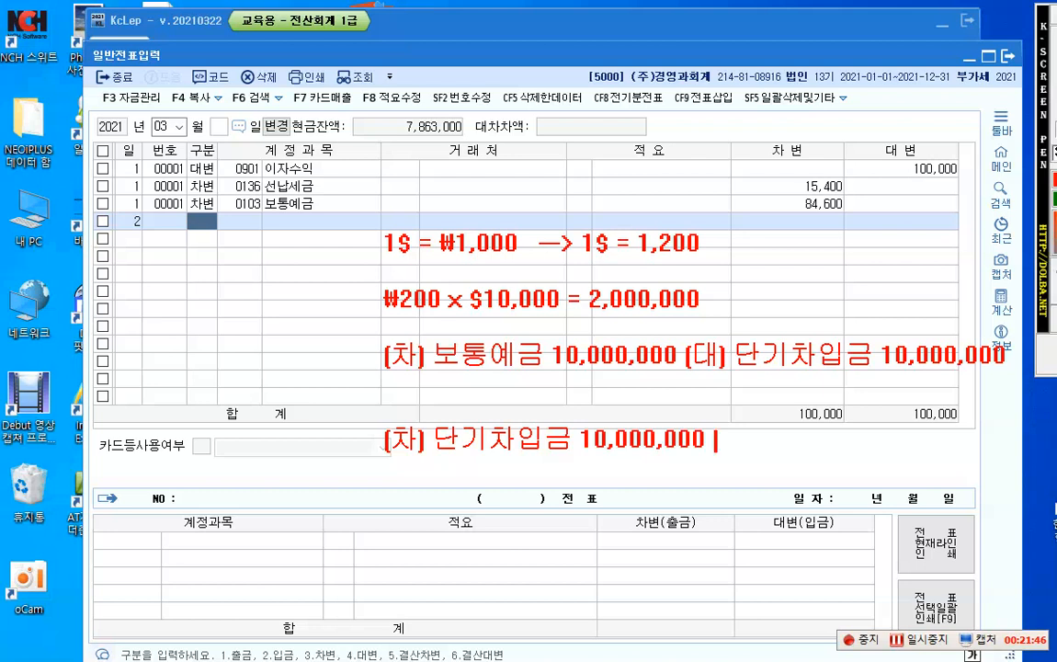
text(  [대])
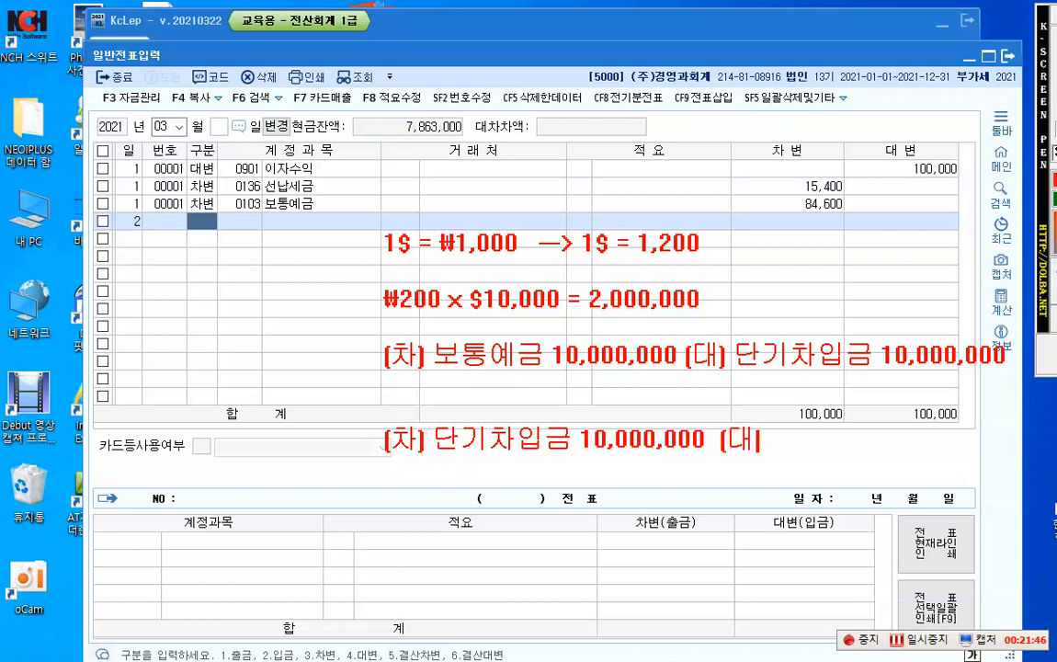
text( 보통ㅇ)
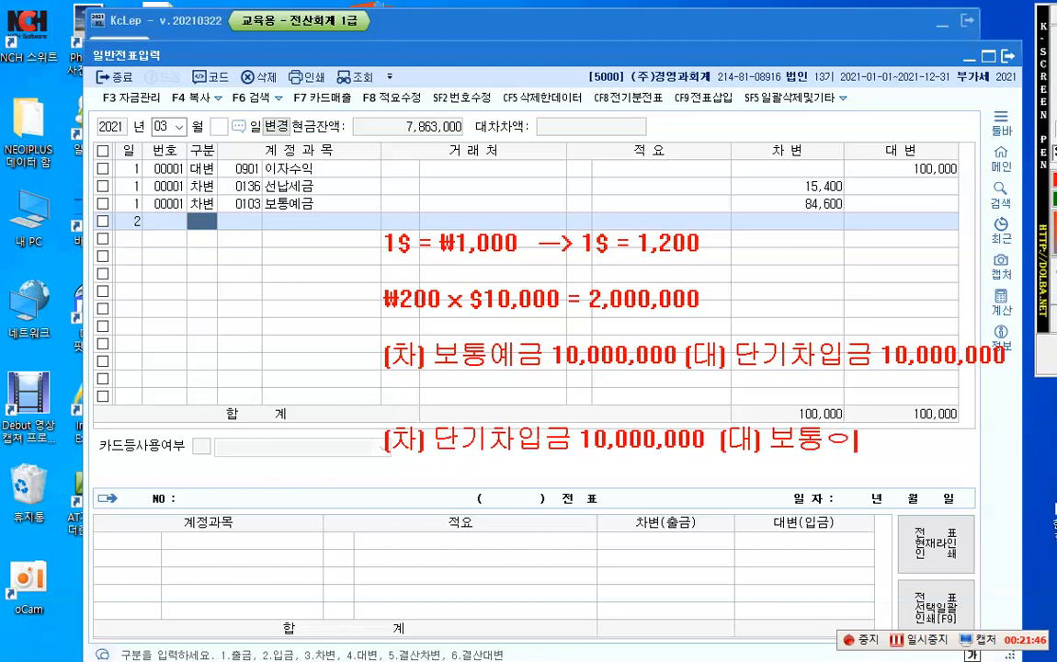
text(ㅖ금 )
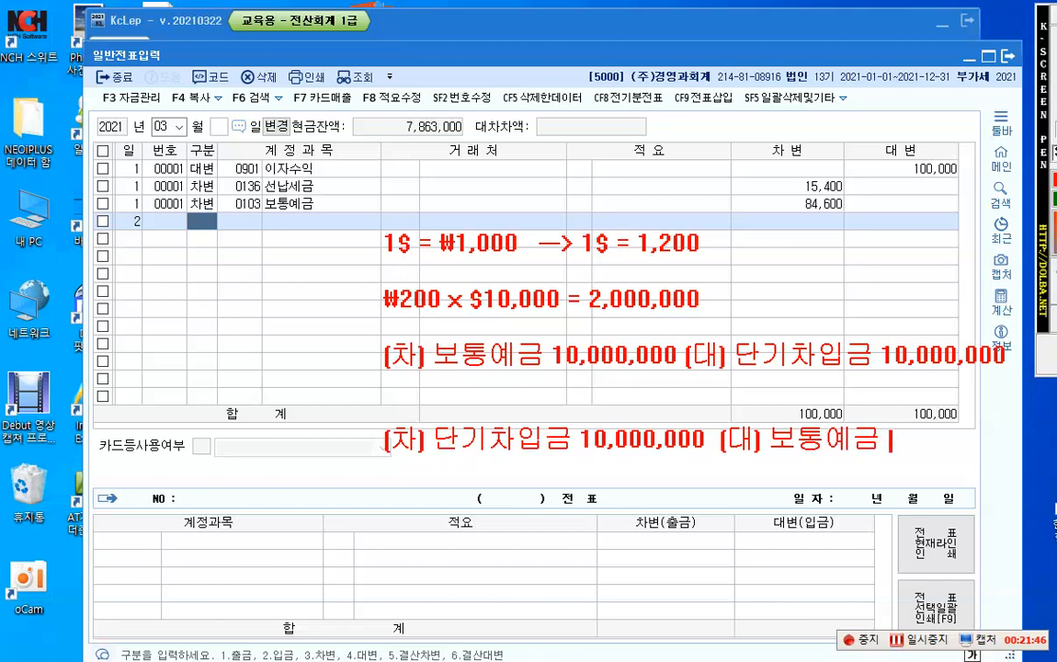
text(12,000,000)
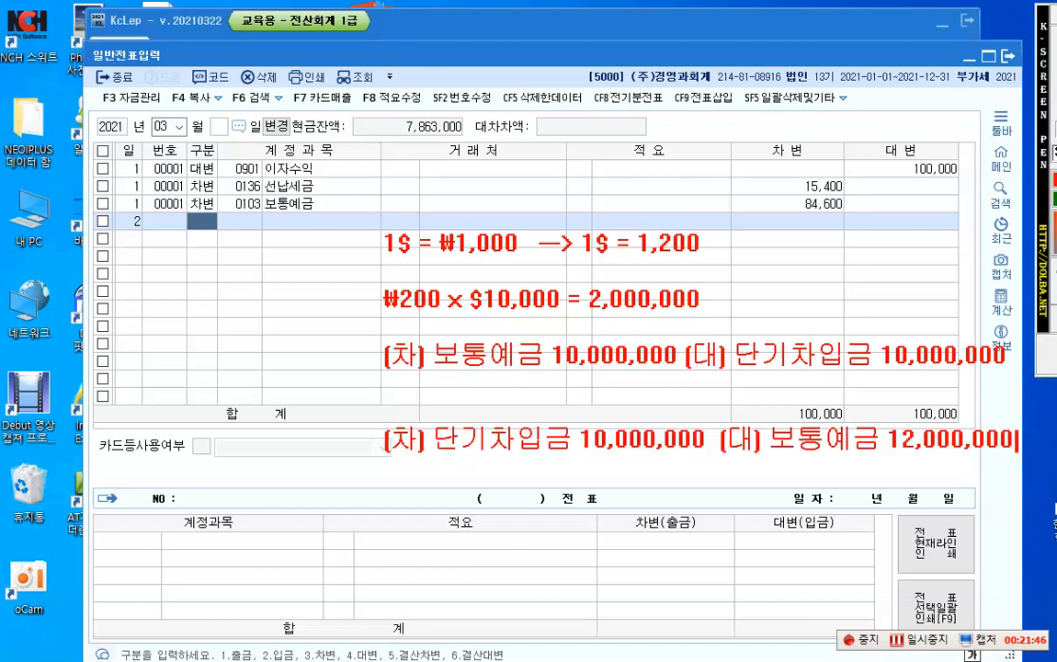
Step: Write "외환차손 2,000,000" beneath 단기차입금 as the second debit of the repayment entry note
key(Return)
text(외환)
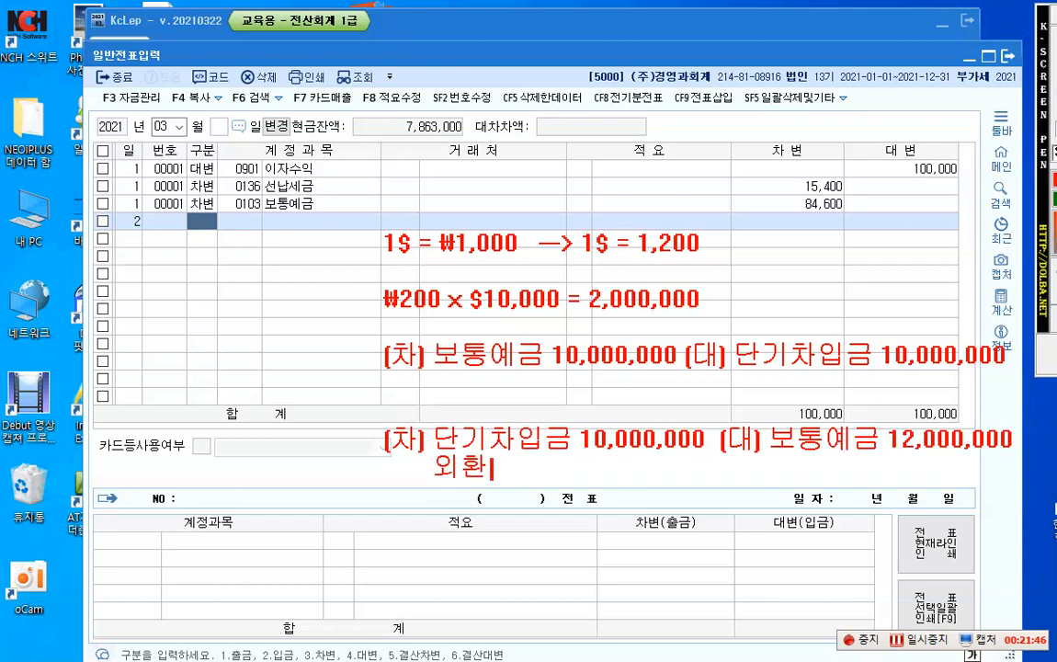
text(차손 )
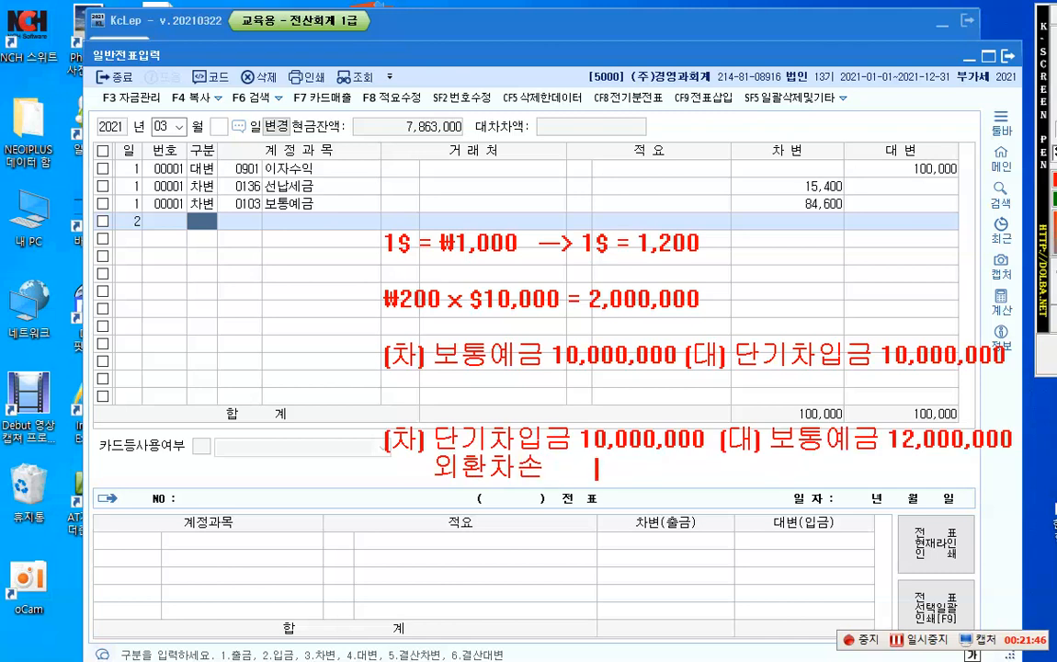
text(      2,000,000)
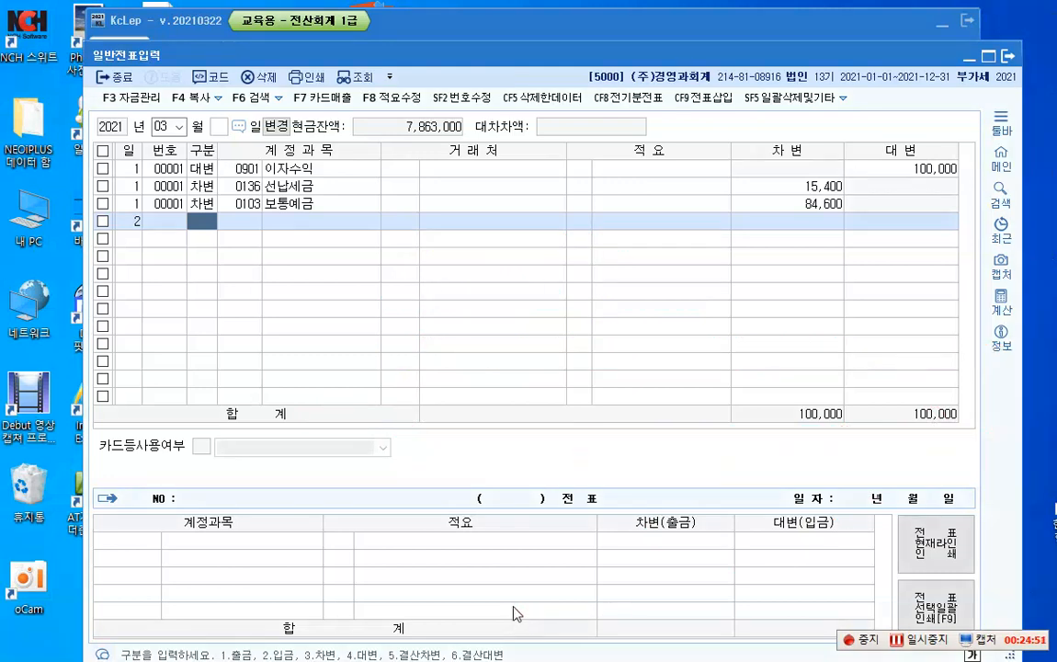
Step: Set the day 2 voucher line as a debit to account 0260 단기차입금 with 98010 조은은행 as the business partner
text(3)
key(Return)
text(단기)
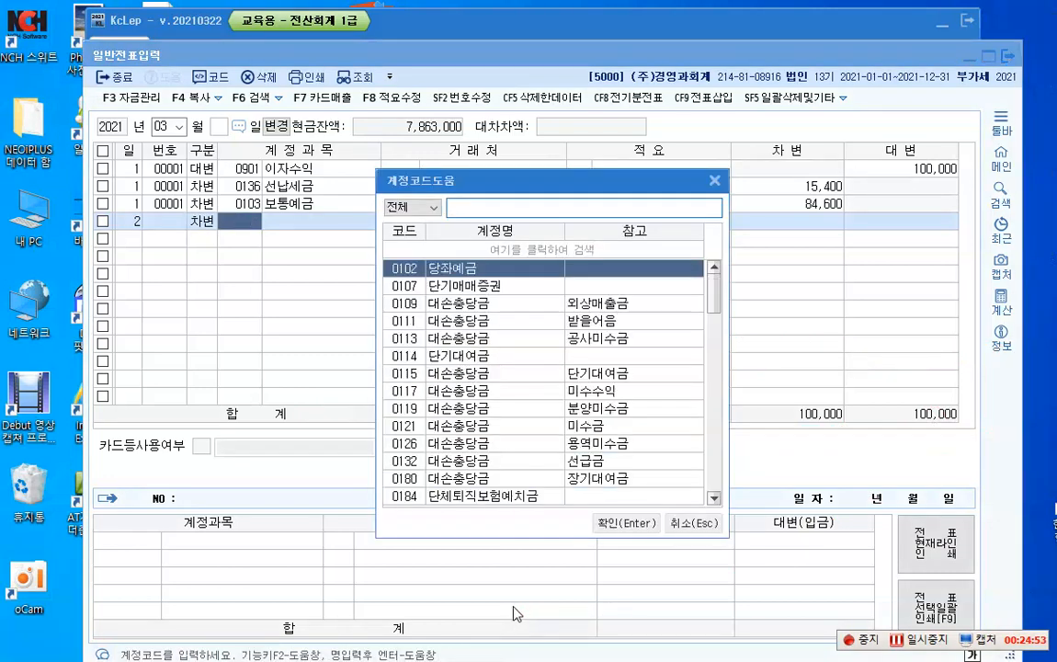
text(차입)
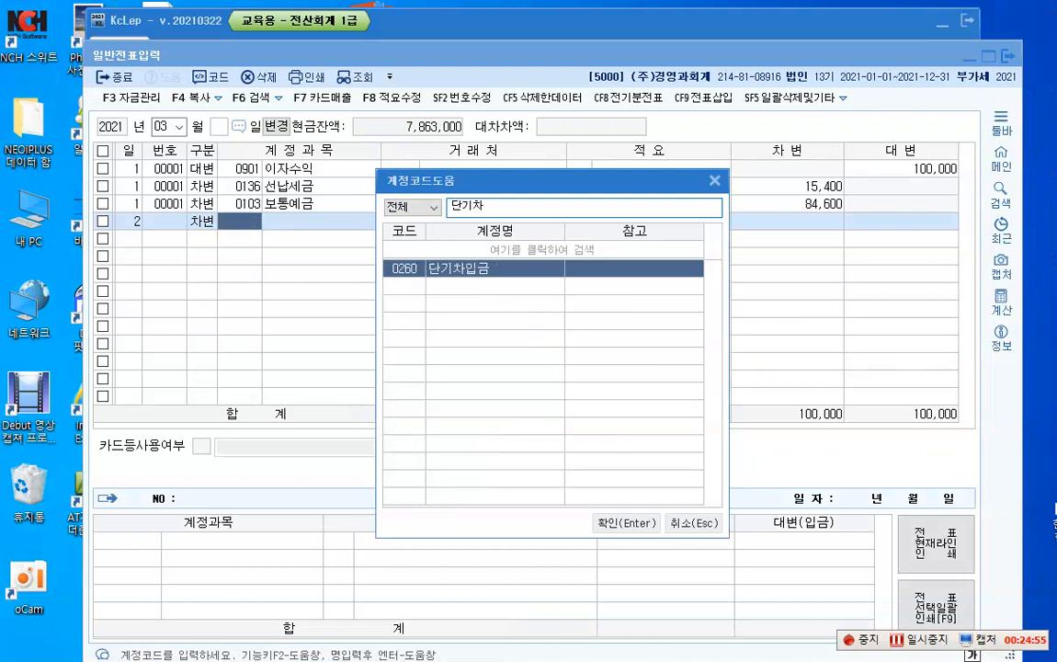
key(Return)
key(F2)
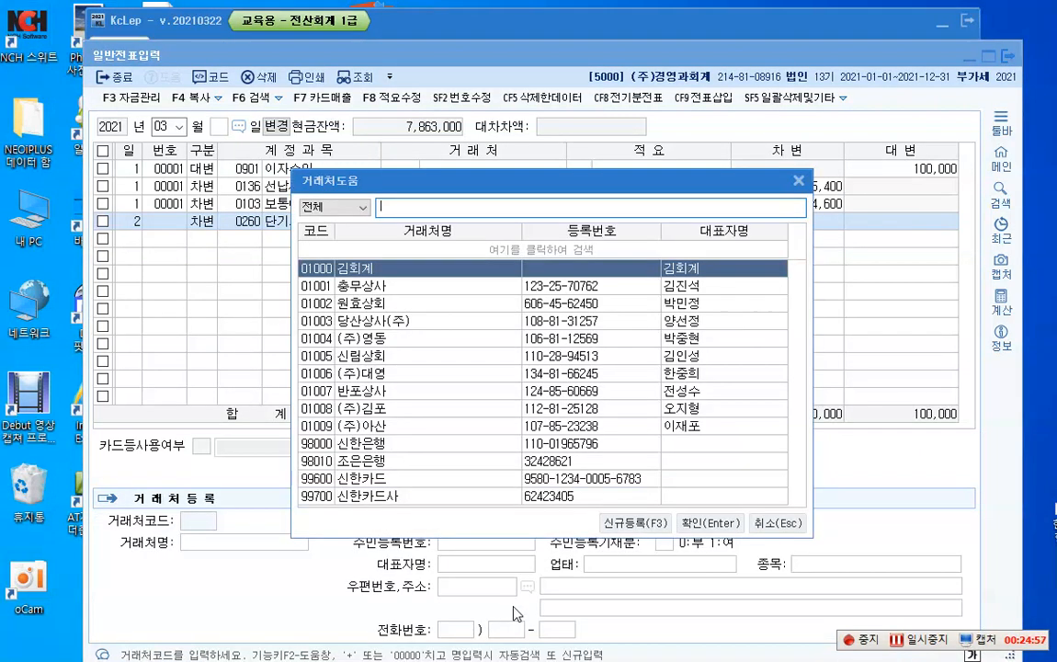
text(종)
text(은)
key(Return)
key(Return)
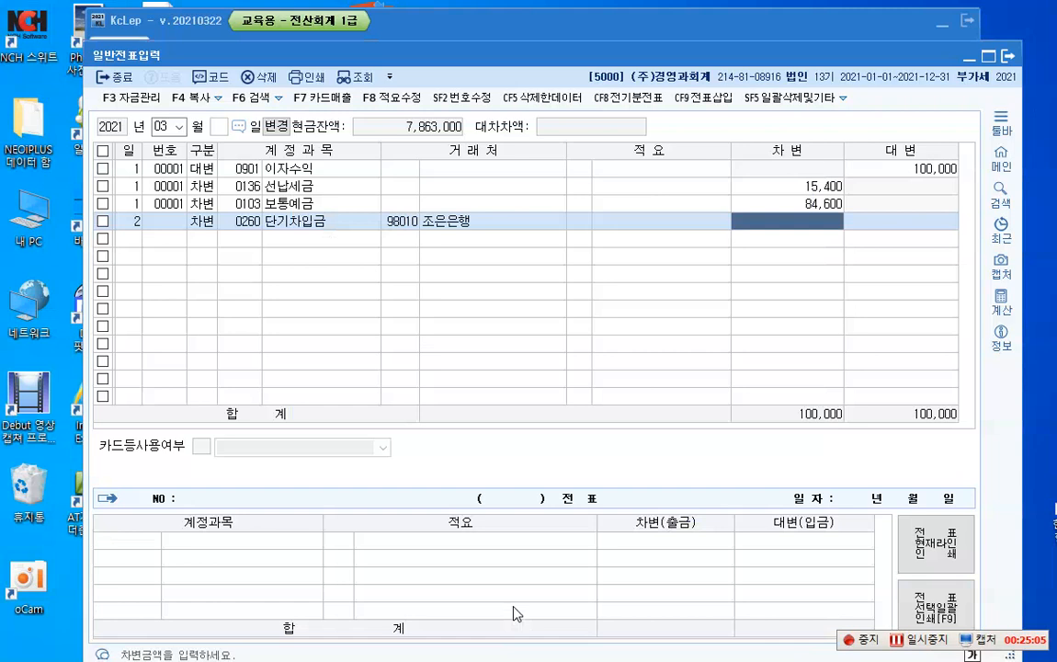
click(203, 220)
key(4)
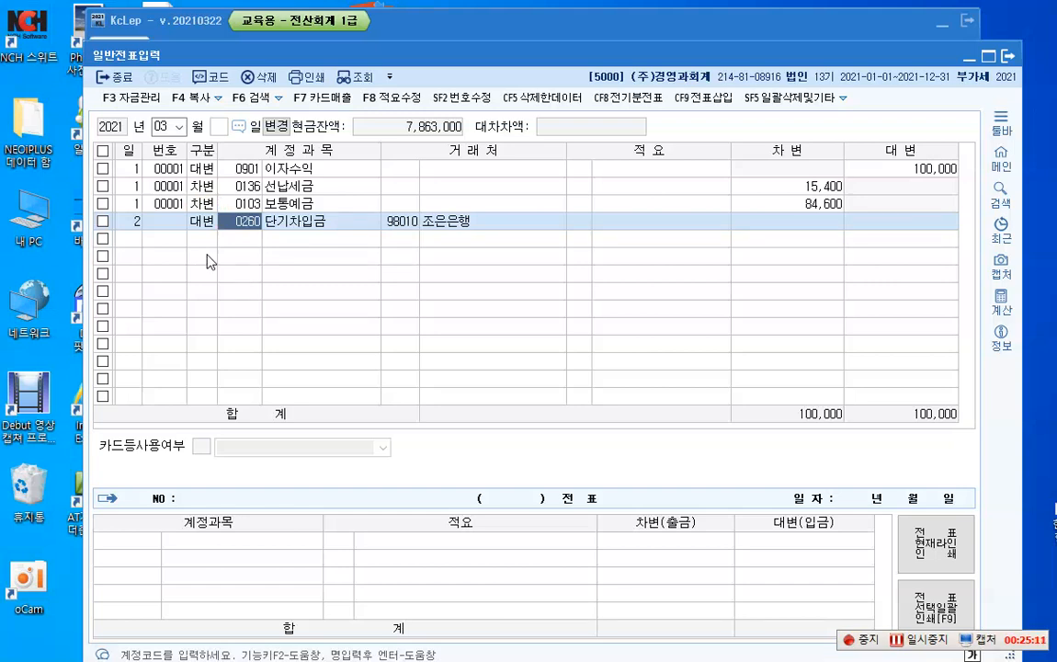
key(Left)
key(3)
Step: Enter 10,000,000 as the debit amount of the day 2 단기차입금 line and accept the line
key(Return)
key(Return)
key(Return)
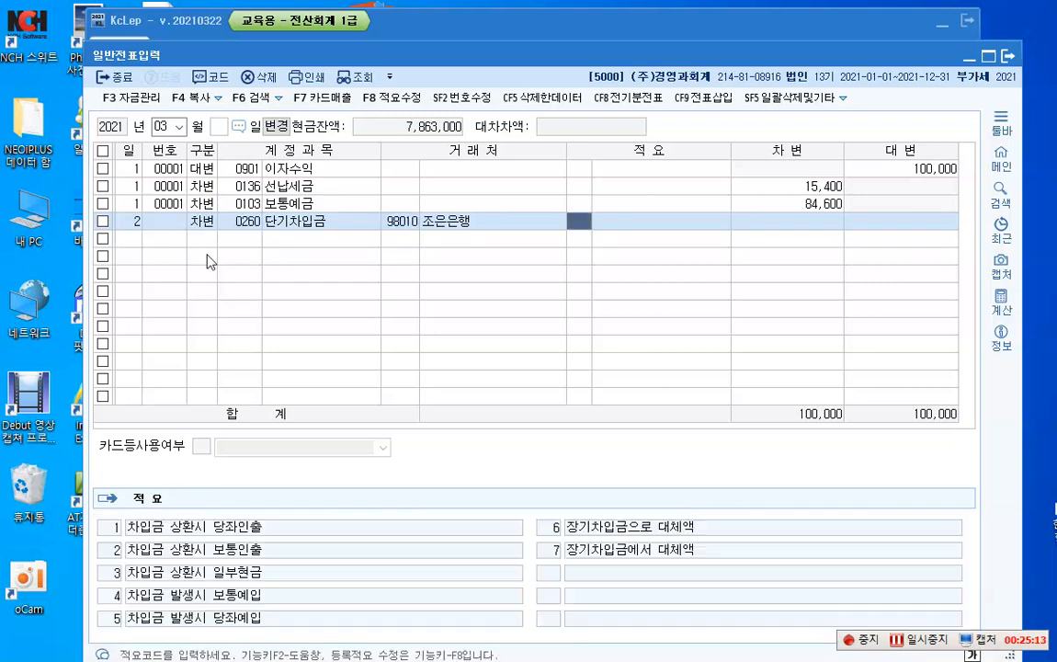
text(10,000,000)
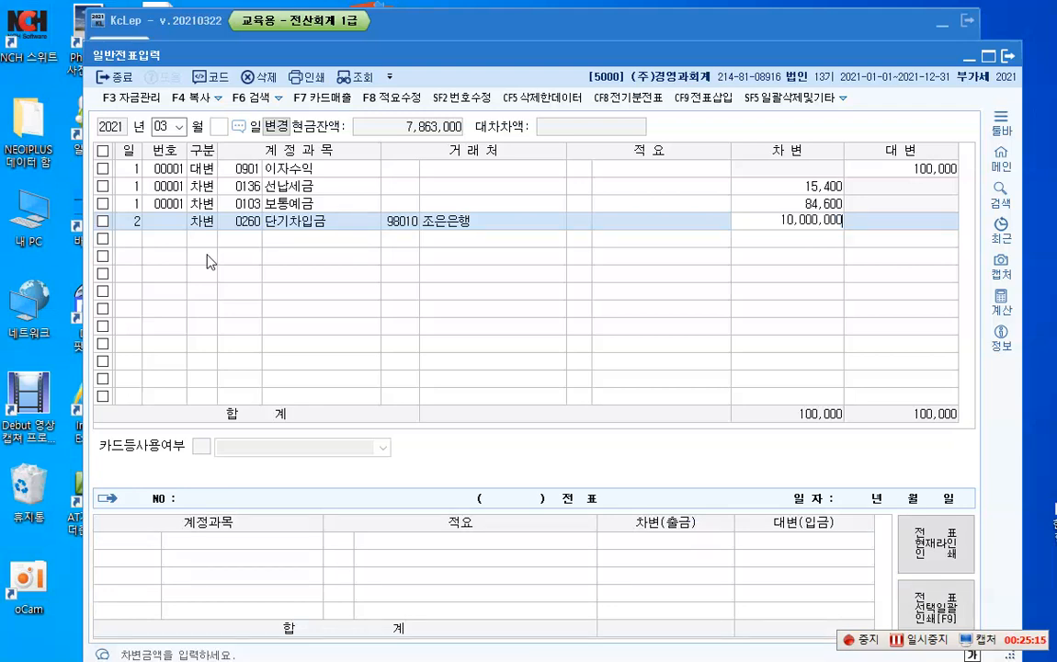
key(Return)
Step: Add a second day 2 debit line for account 0952 외환차손 with an amount of 2,000,000
key(3)
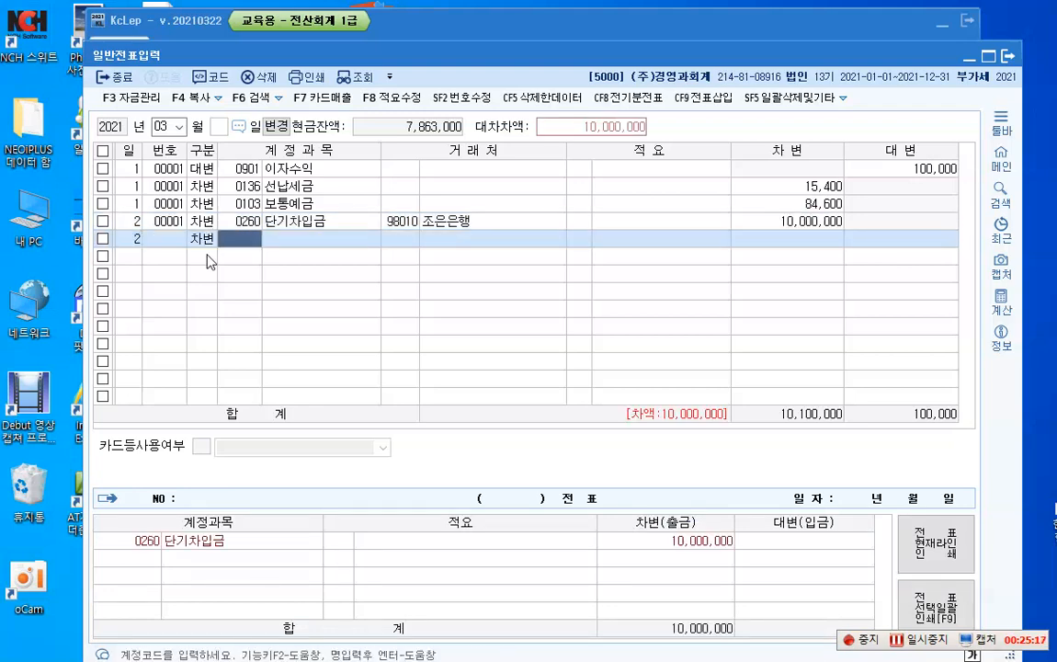
key(F2)
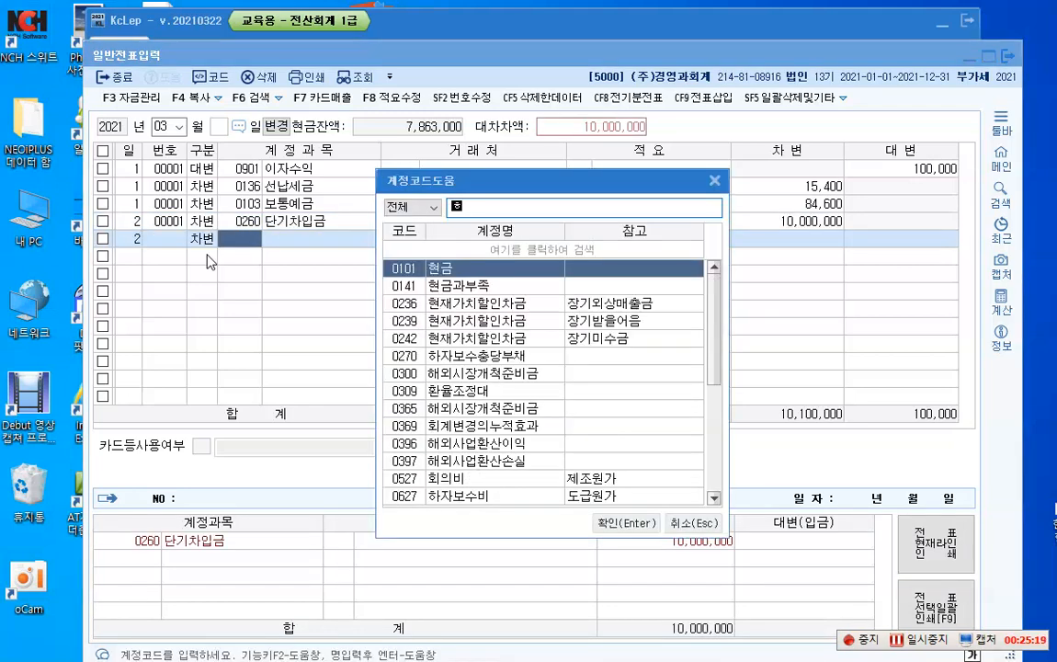
text(외환)
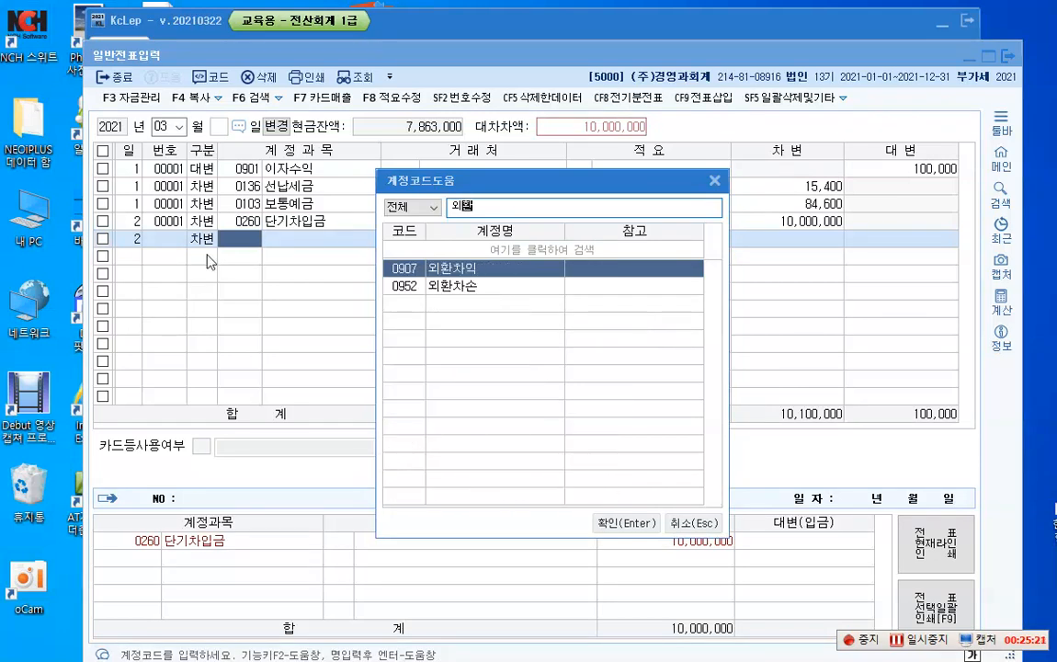
key(Down)
key(Return)
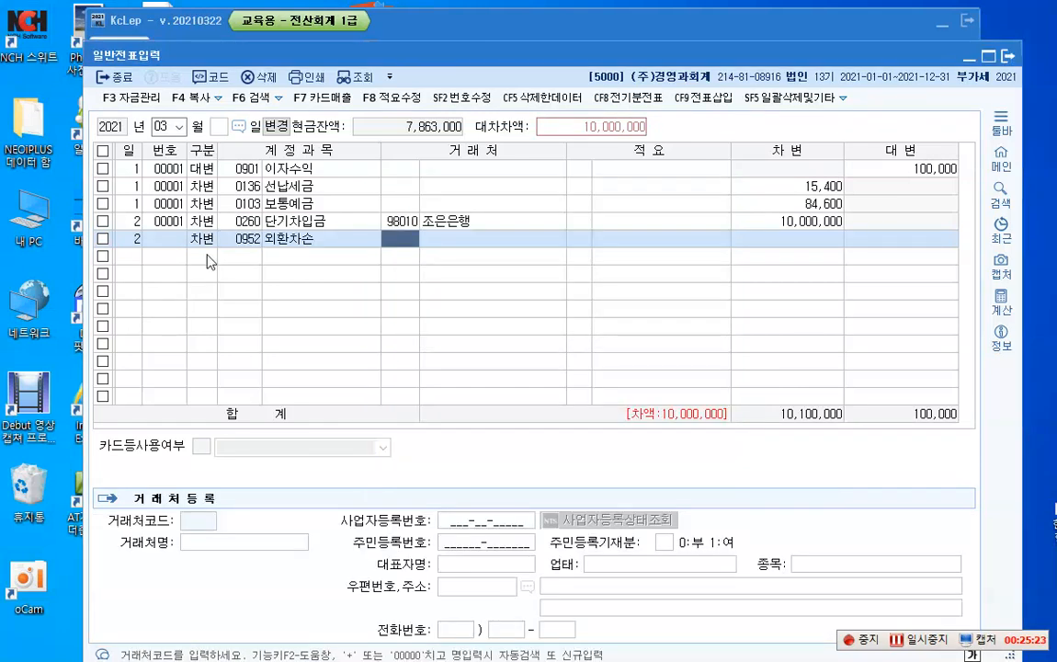
key(Return)
key(Return)
key(Return)
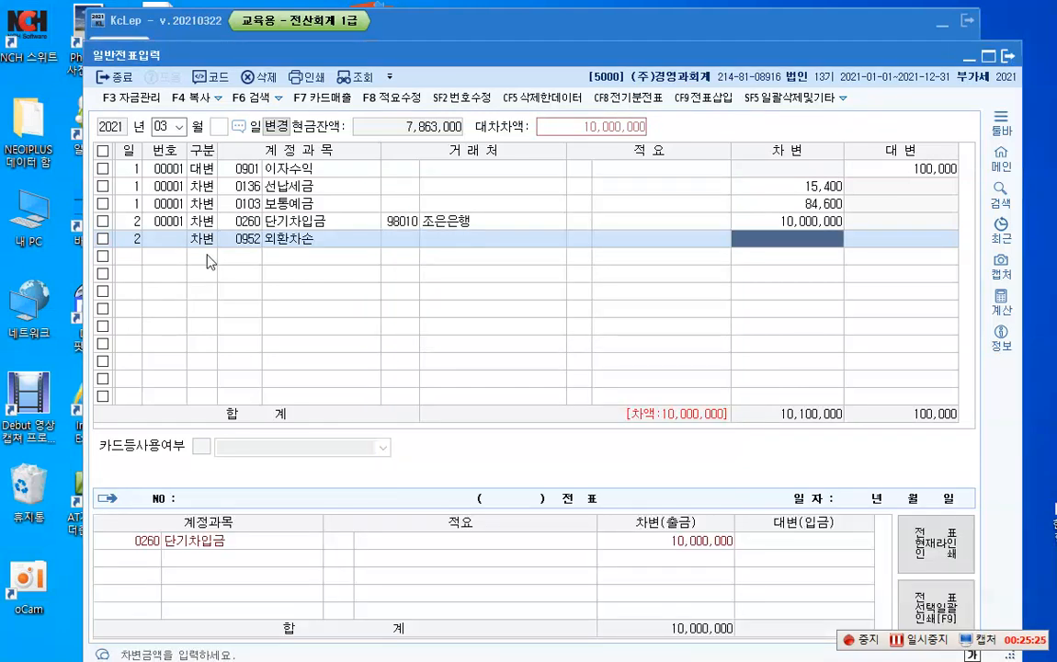
text(2000000)
key(Return)
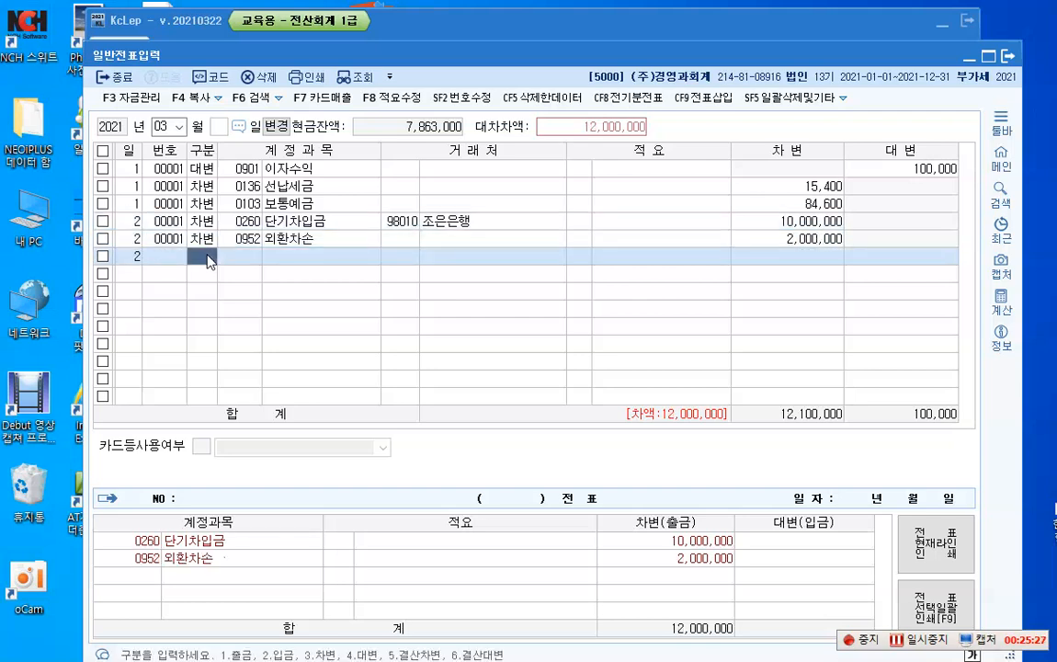
Step: Add a day 2 credit line for account 0103 보통예금 with an amount of 12,000,000
text(4)
key(Return)
text(103)
key(Return)
key(Return)
key(Return)
key(Return)
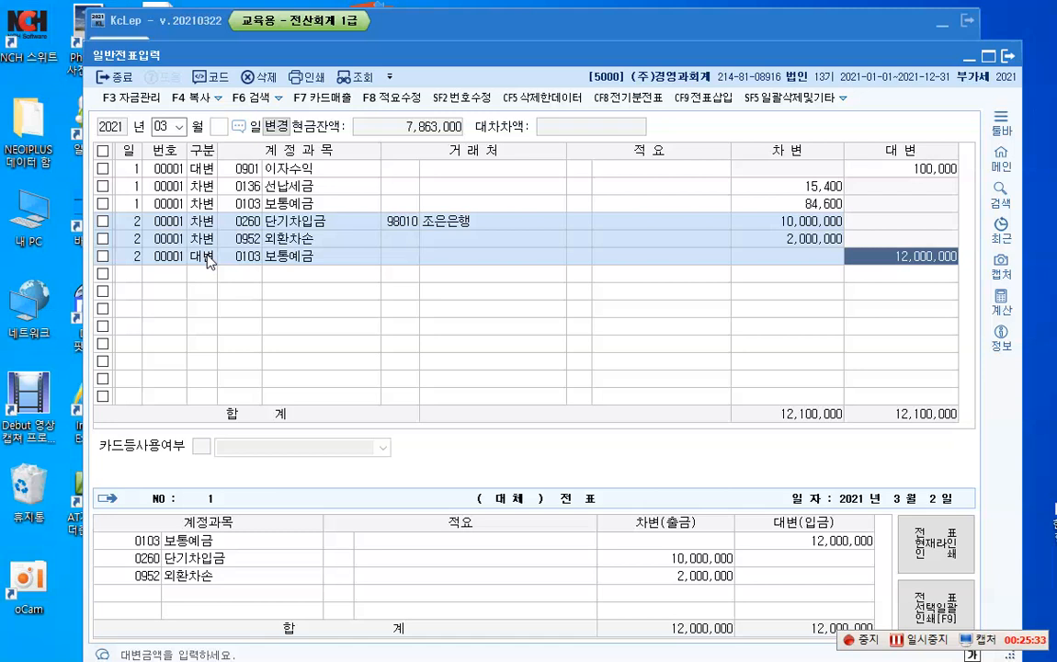
key(Return)
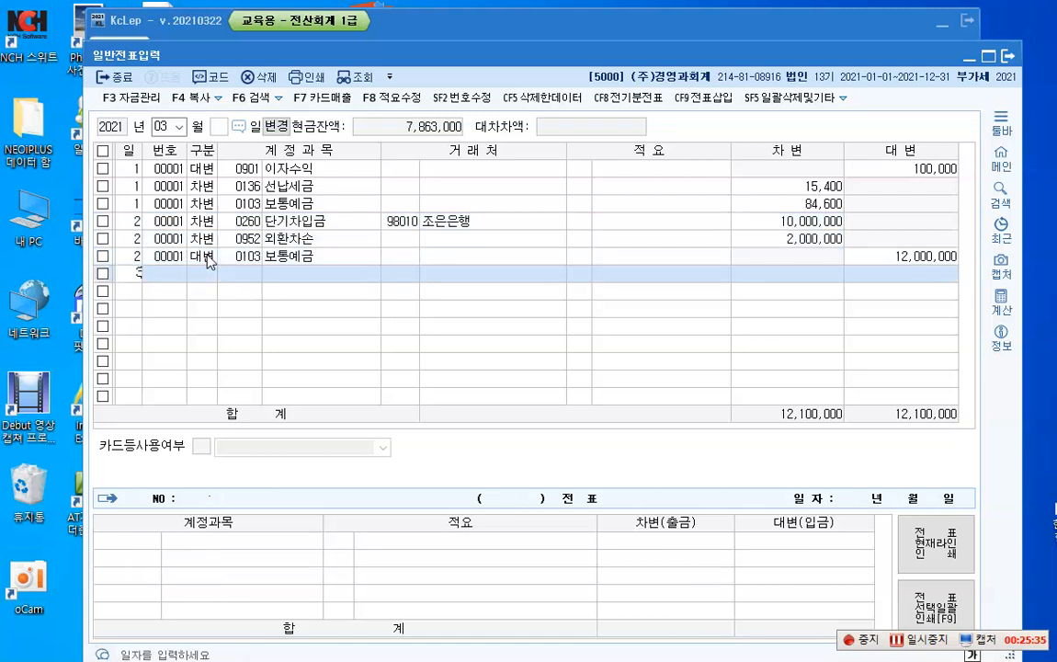
Step: Start a day 3 voucher line as a debit to account 0105 정기예금
text(3)
key(Return)
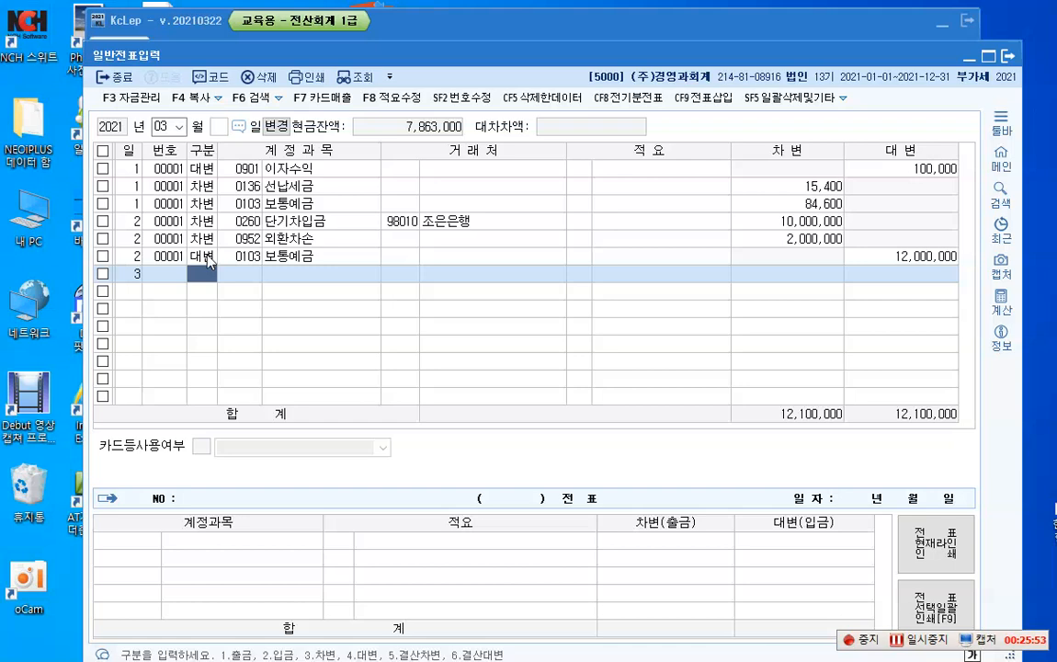
text(3)
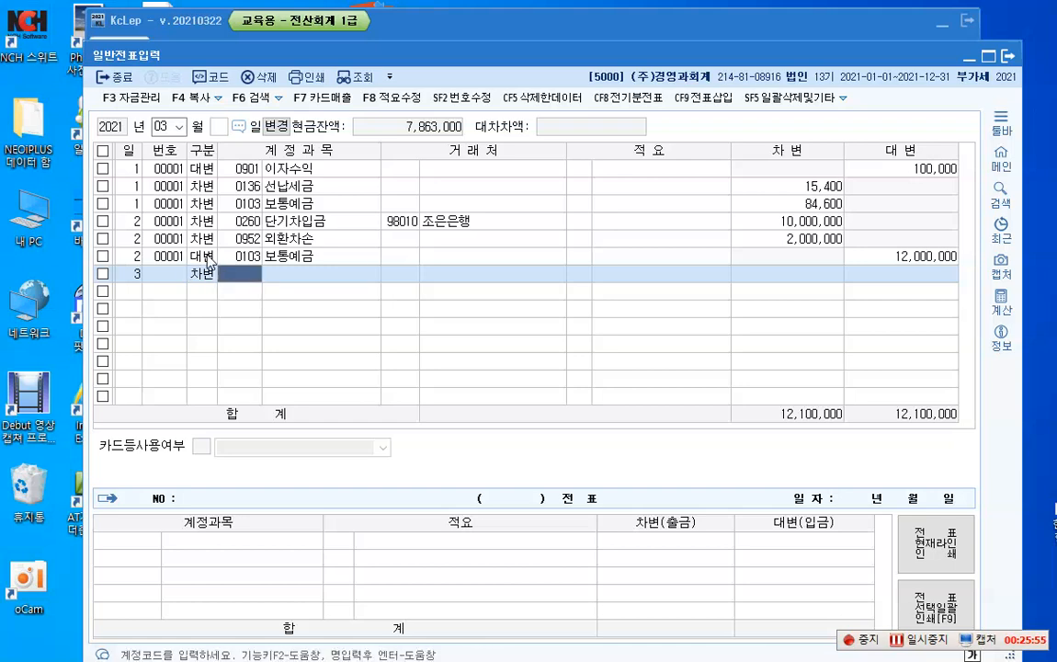
key(F2)
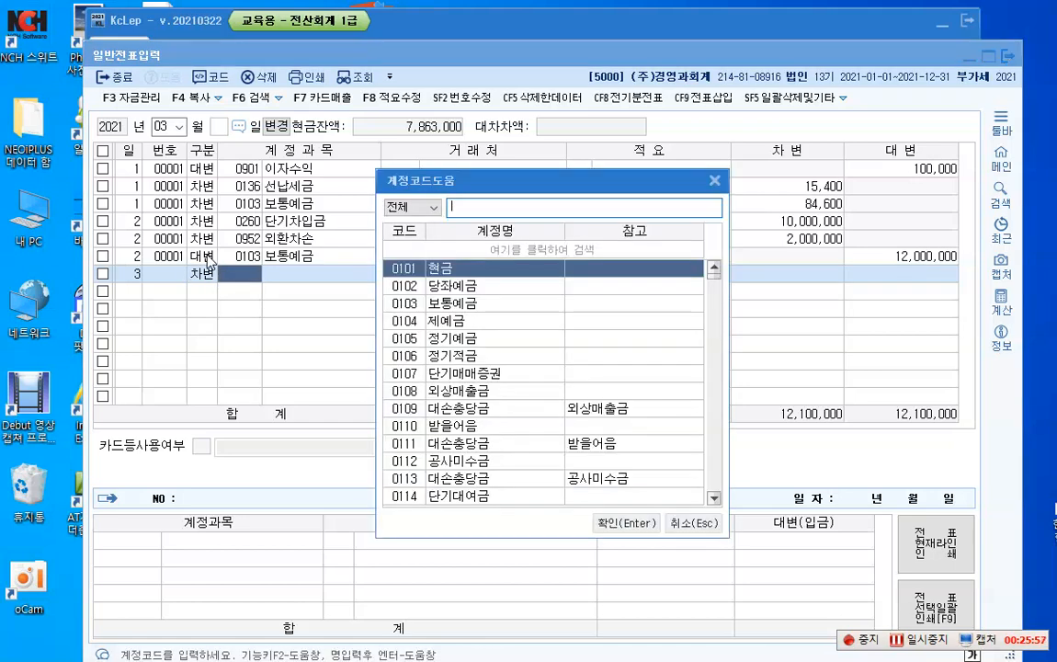
key(Down)
key(Down)
key(Down)
key(Down)
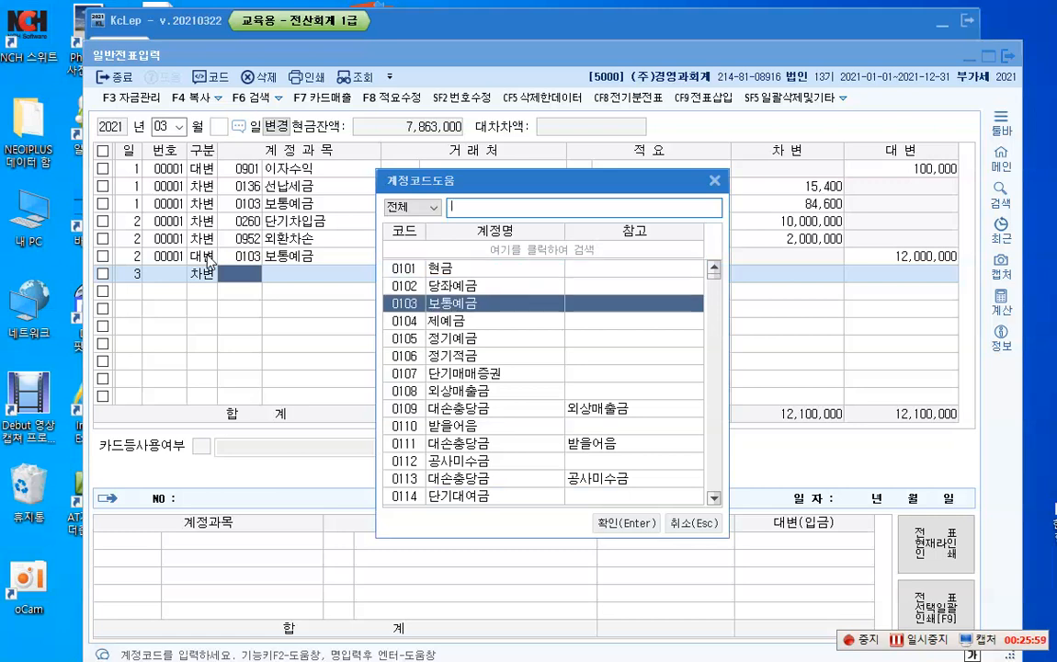
key(Return)
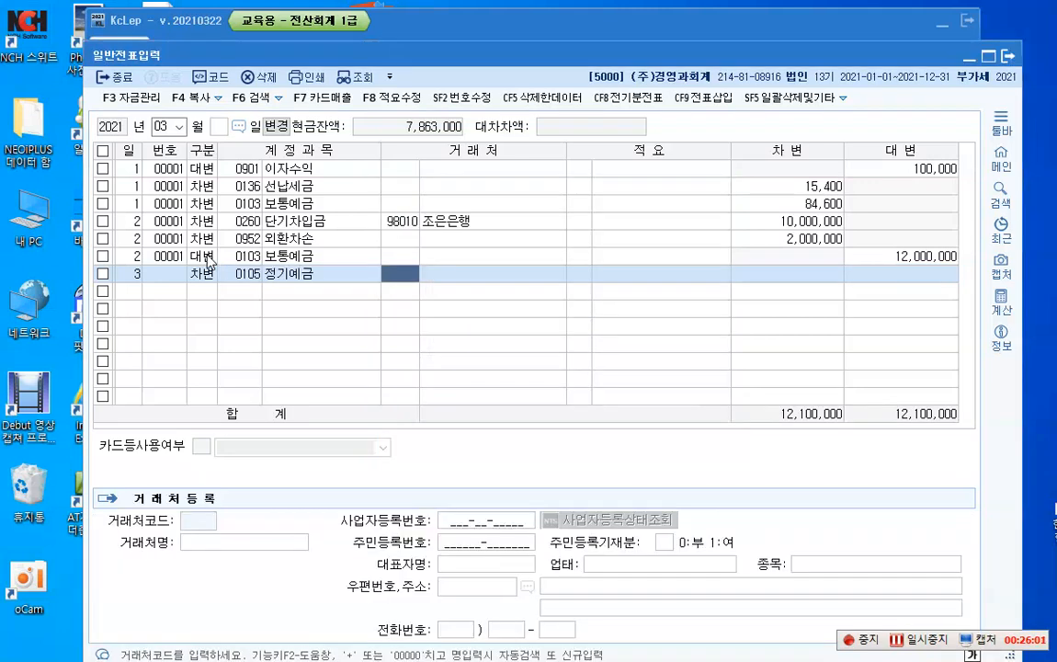
Step: Enter 2,000,000 as the debit amount of the day 3 정기예금 line, leaving business partner and description blank
key(Return)
key(Return)
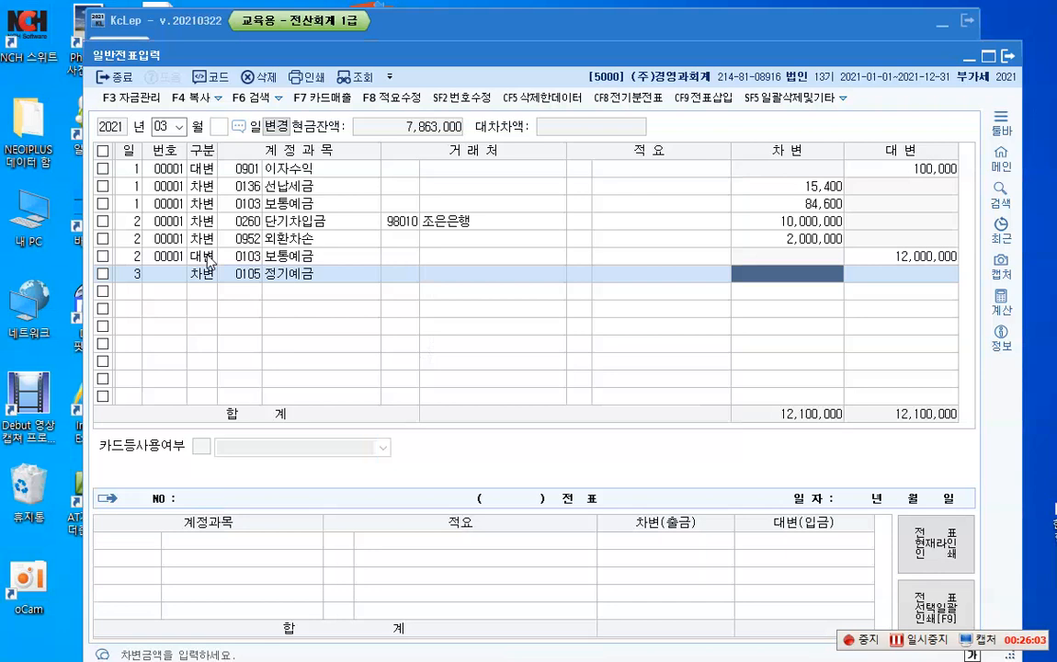
text(2000000)
Step: Start a second day 3 debit line and assign it the non-operating expense account 0984 수수료비용
key(Return)
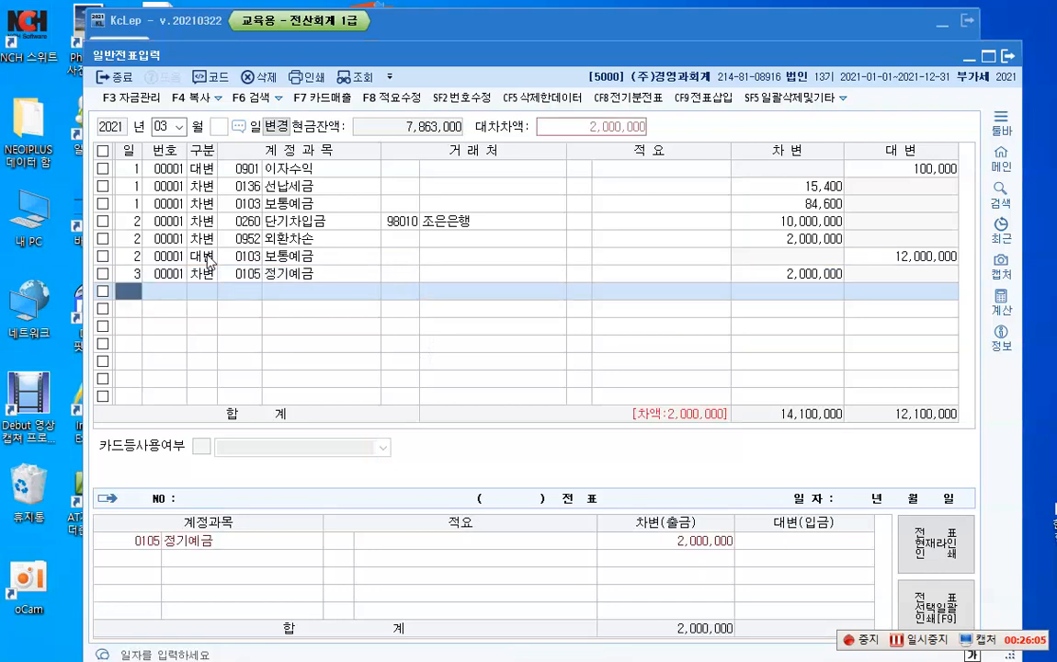
text(3)
key(Return)
text(3)
key(Return)
key(F2)
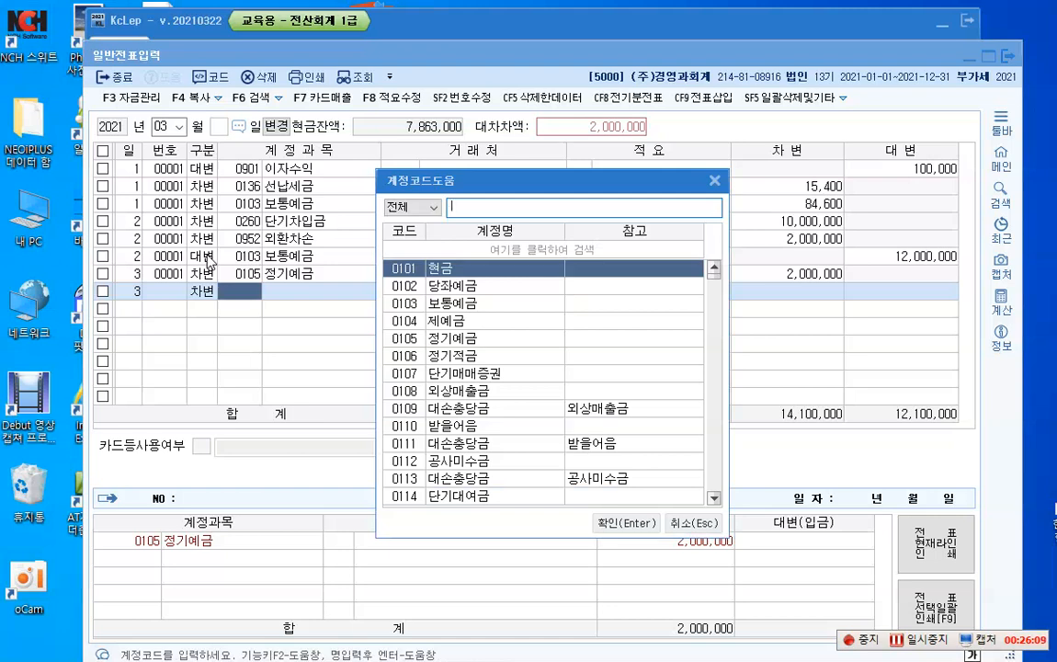
text(수수료)
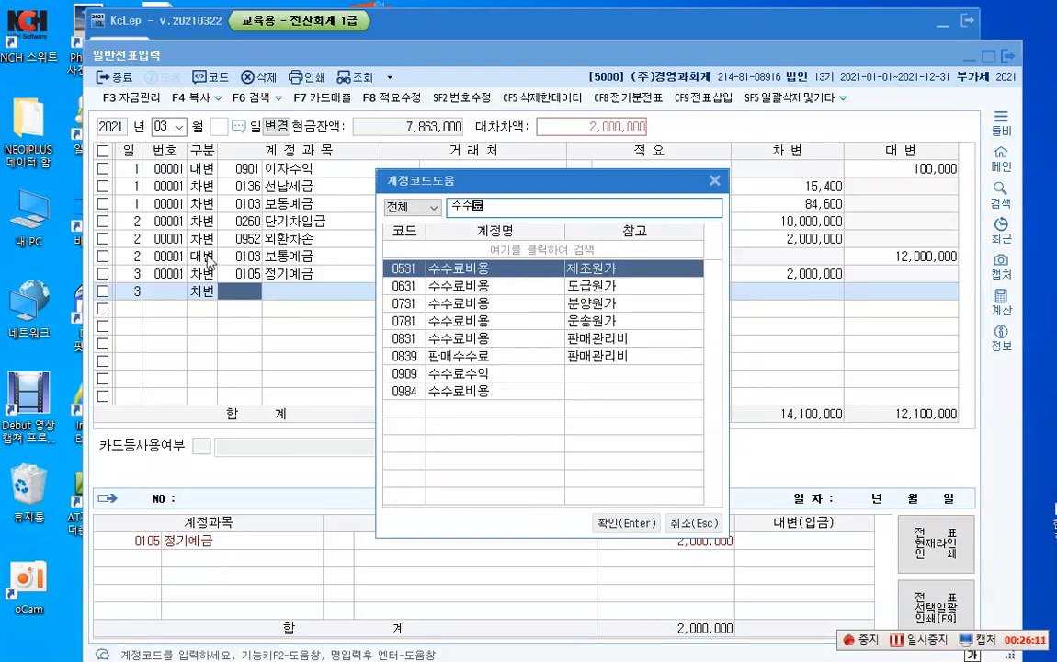
text(비)
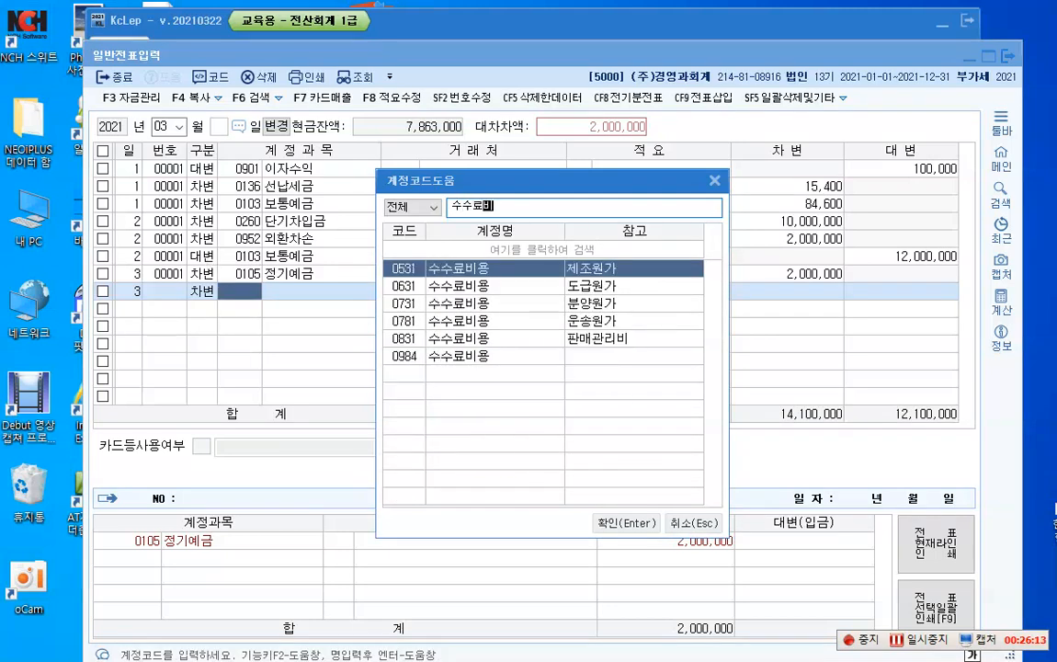
key(Down)
key(Down)
key(Down)
key(Down)
key(Down)
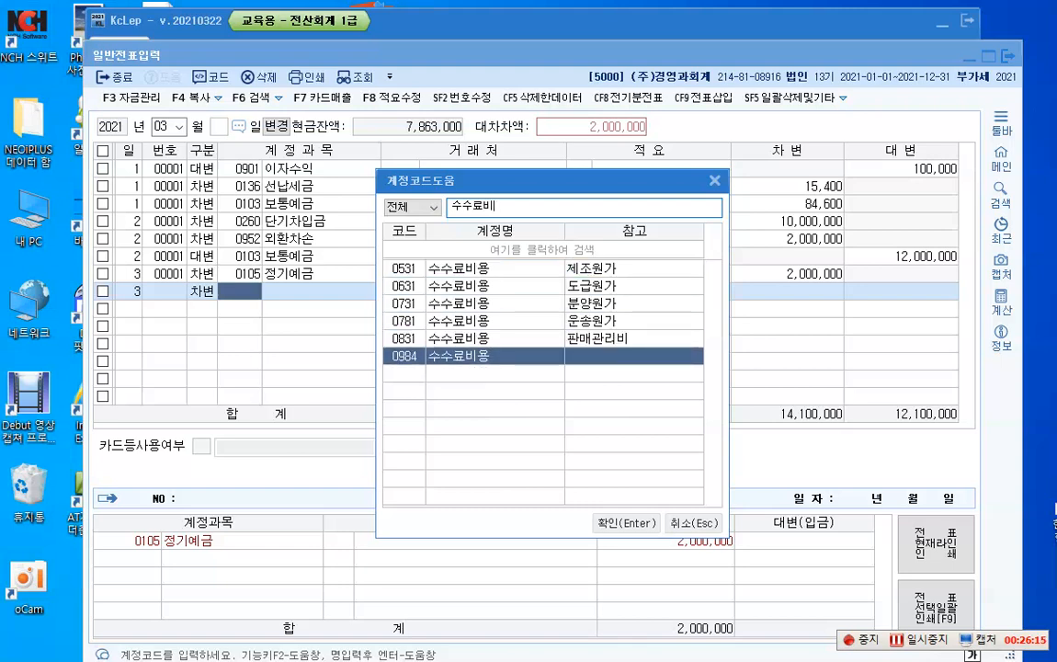
key(Return)
key(Return)
key(Return)
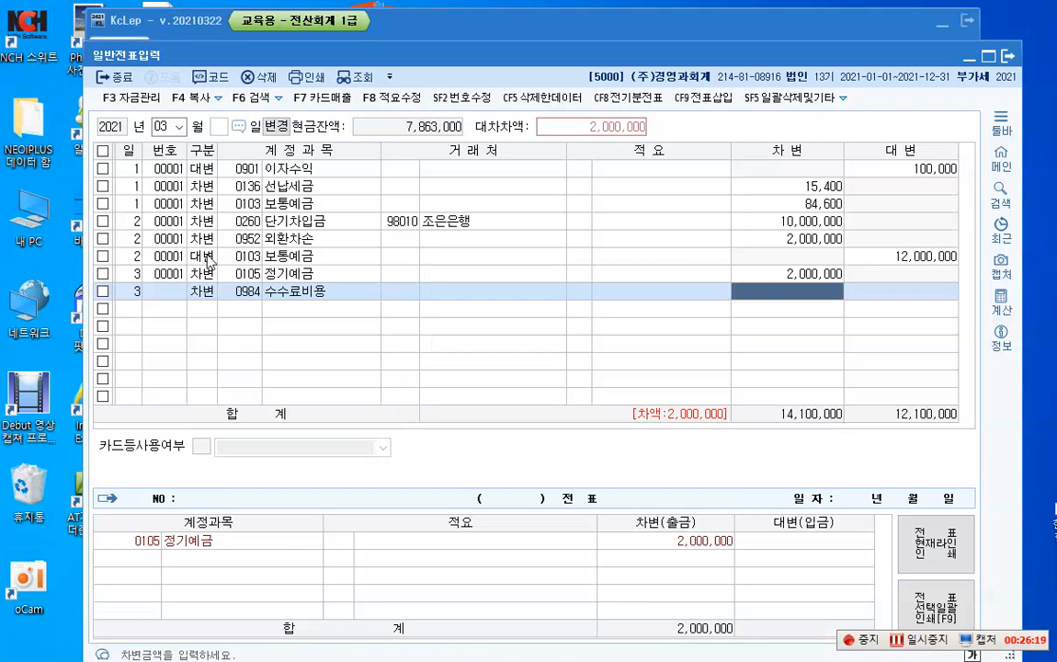
Step: Enter 1,200 as the debit amount of the day 3 수수료비용 line, without a business partner or description
text(1200)
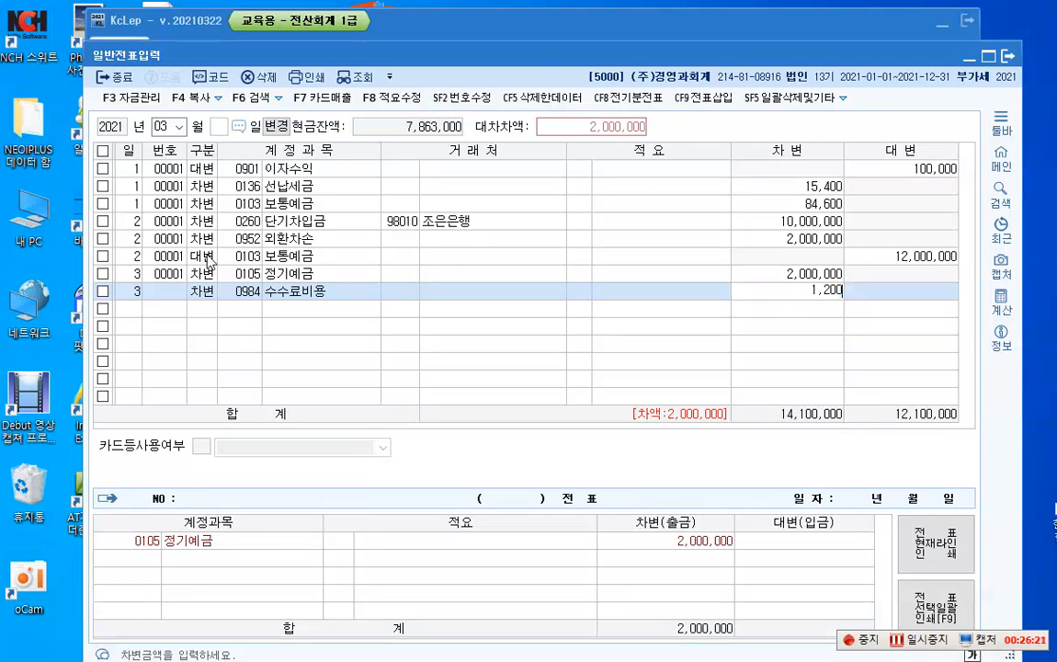
key(Return)
Step: Add a day 3 credit line for account 0103 보통예금 with the balancing amount of 2,001,200
text(3)
key(Return)
text(4)
key(Return)
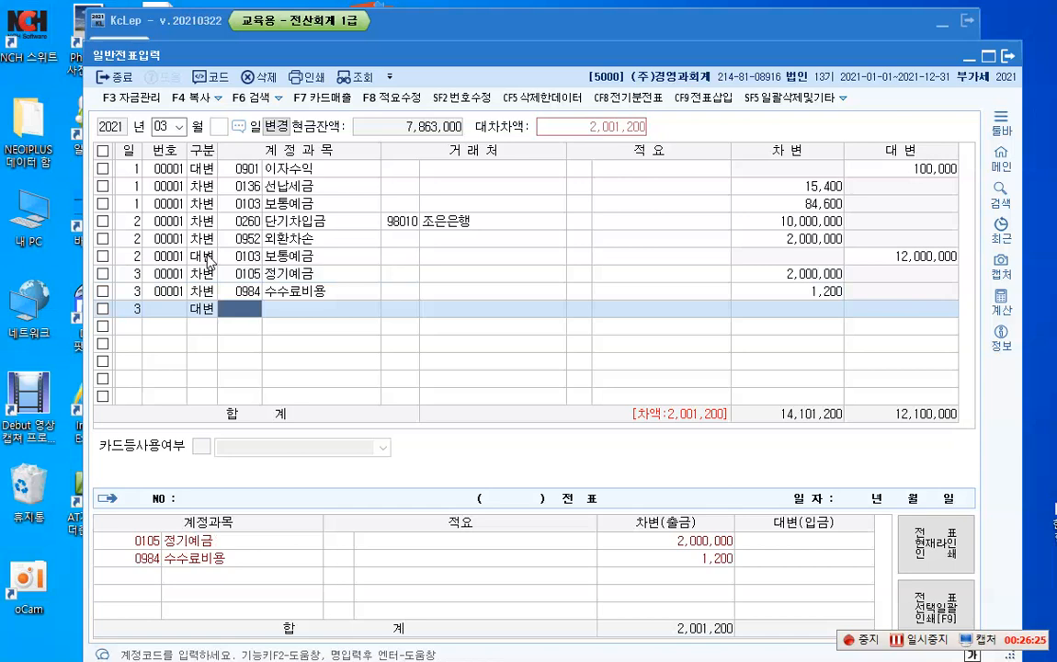
text(0103)
key(Return)
key(Return)
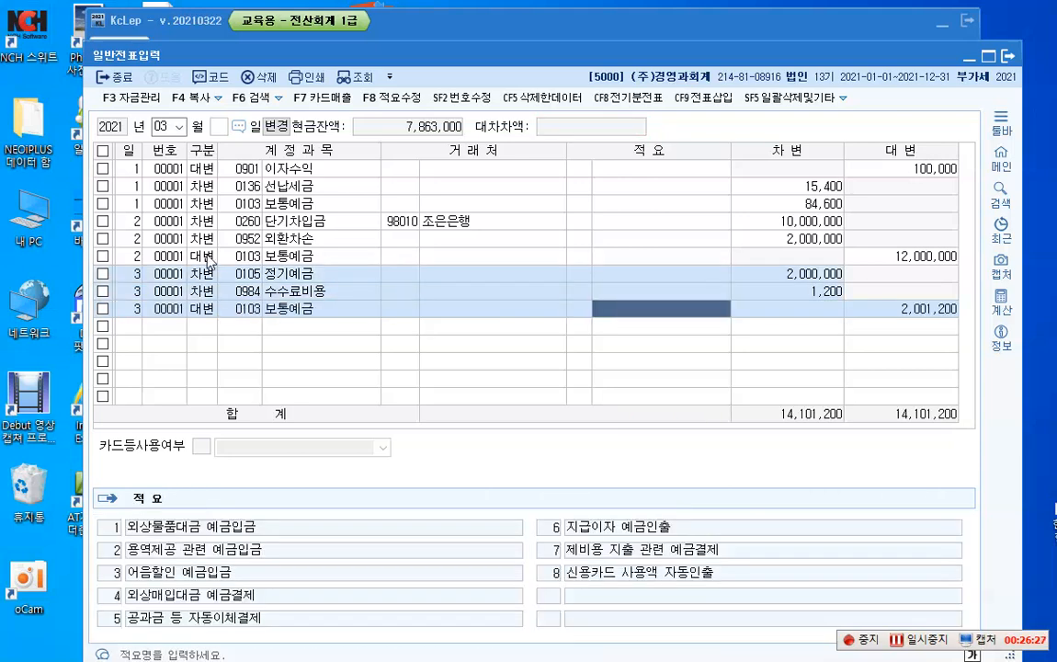
key(Return)
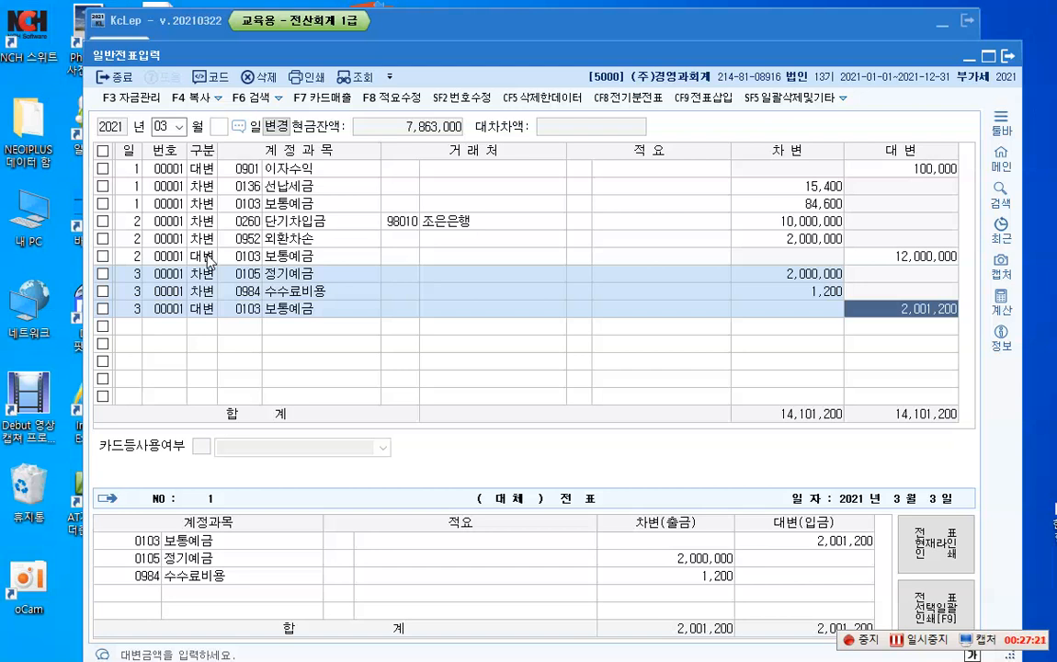
Step: Confirm the day 3 보통예금 credit amount to finish the day 3 voucher
key(Return)
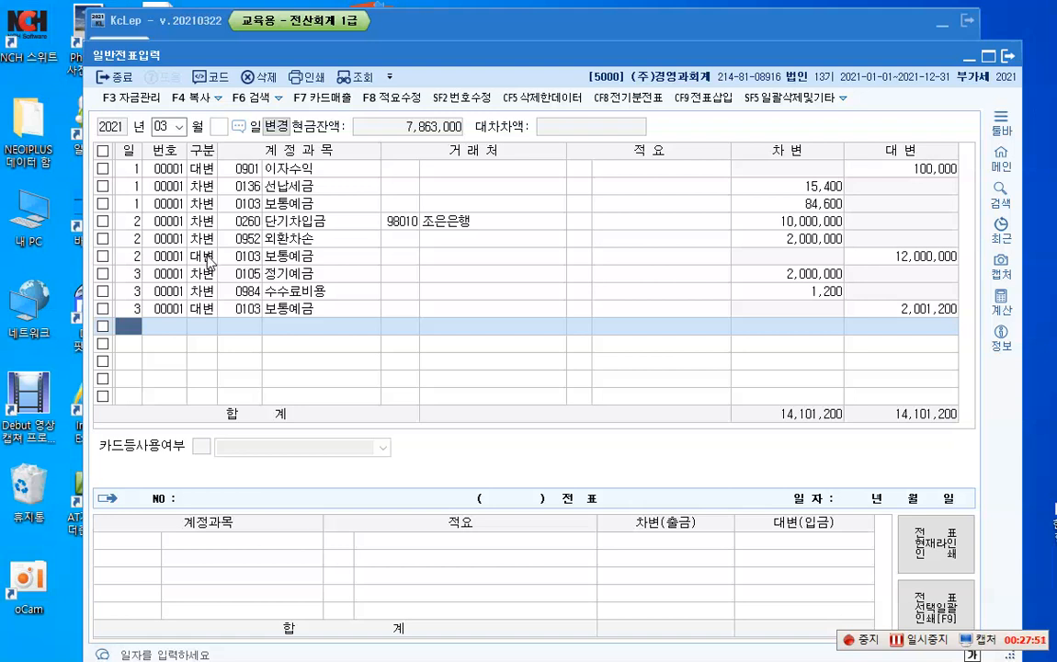
Step: Write the on-screen text note "토지 -> 투자목적 : 투자부동산" over the empty voucher rows
key(ctrl+1)
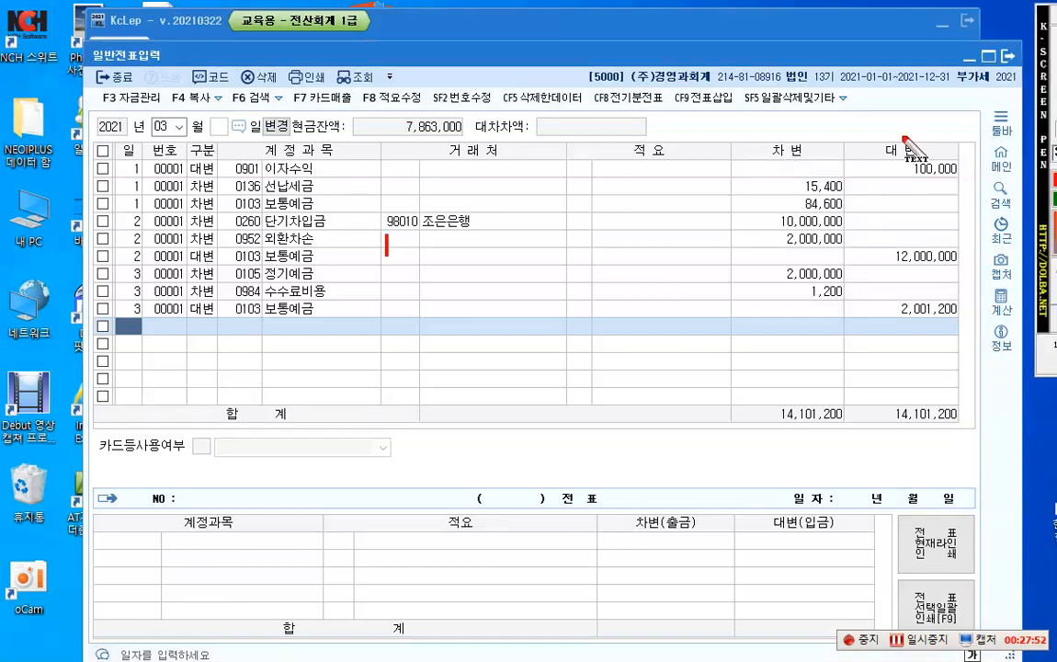
click(339, 359)
text(토지 )
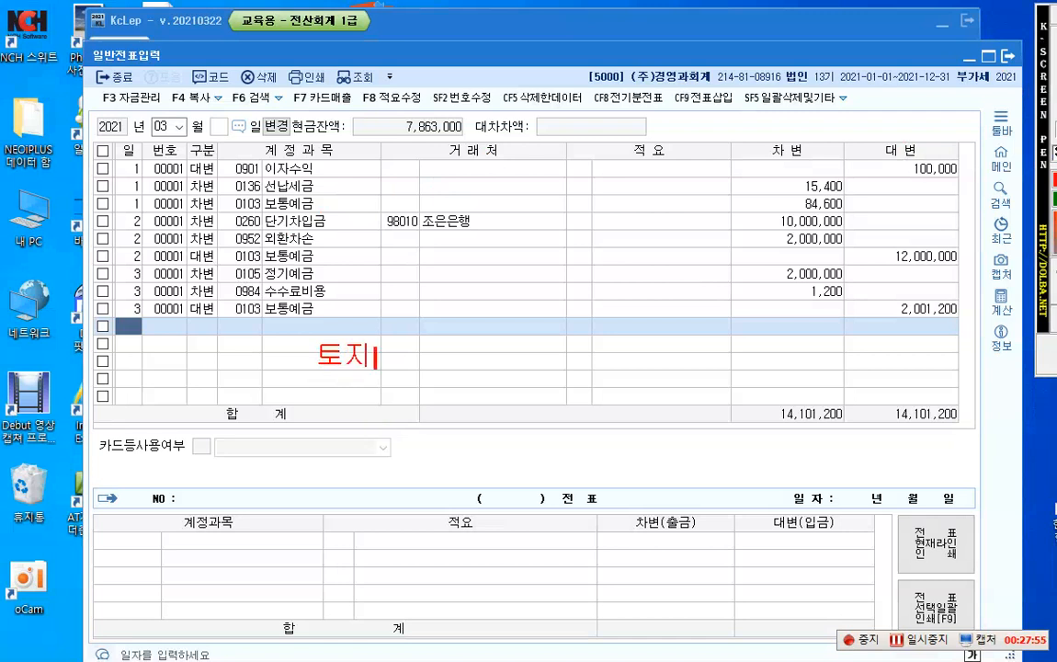
text(->)
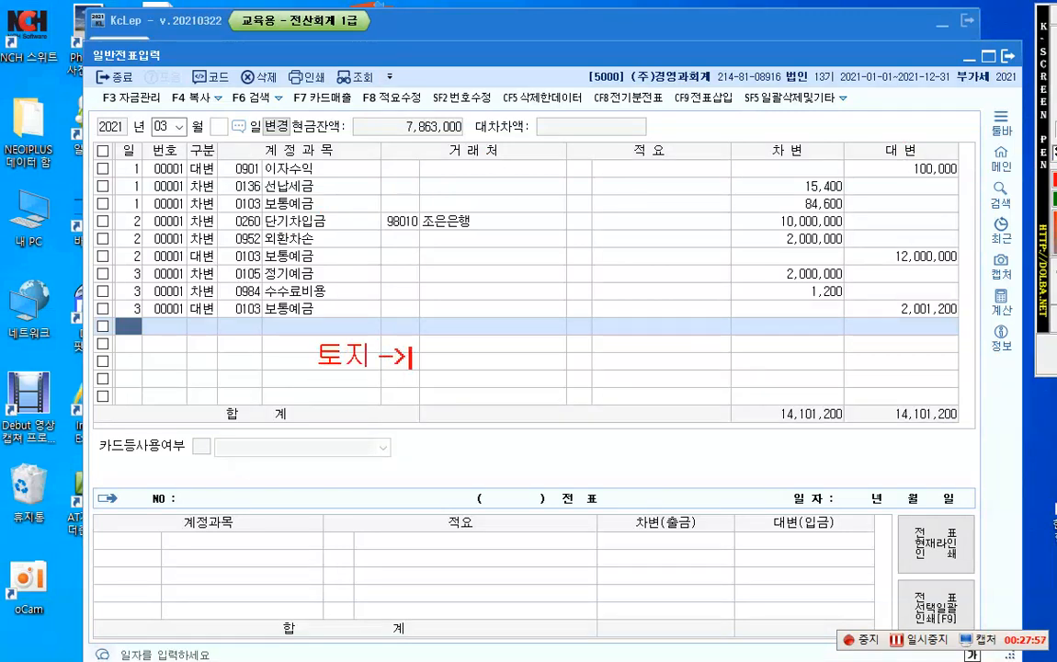
text( 투자)
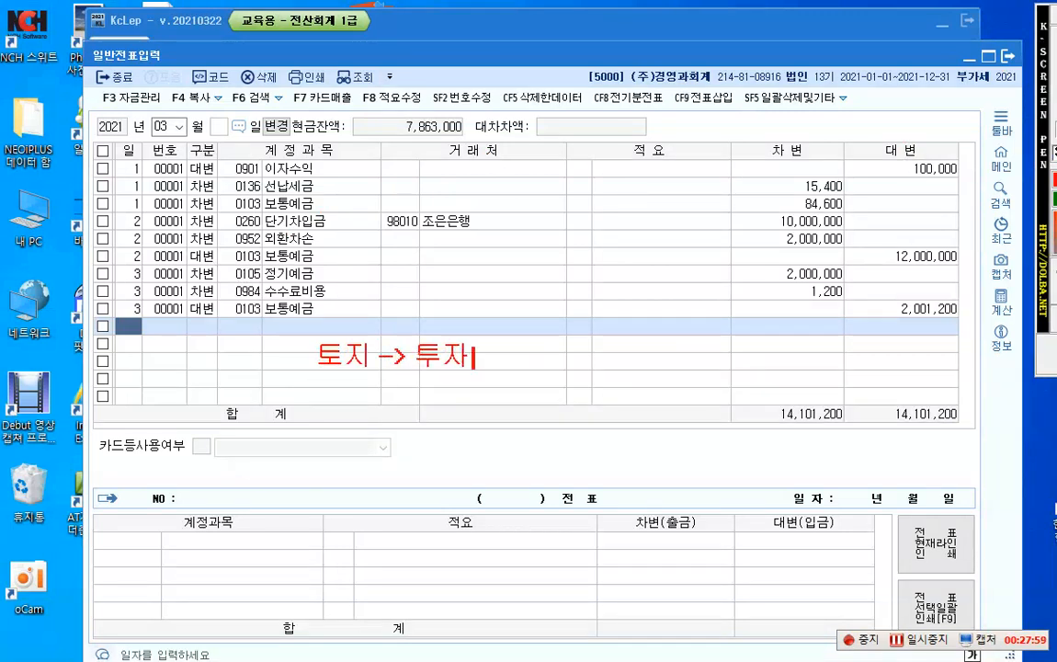
text(목적 :)
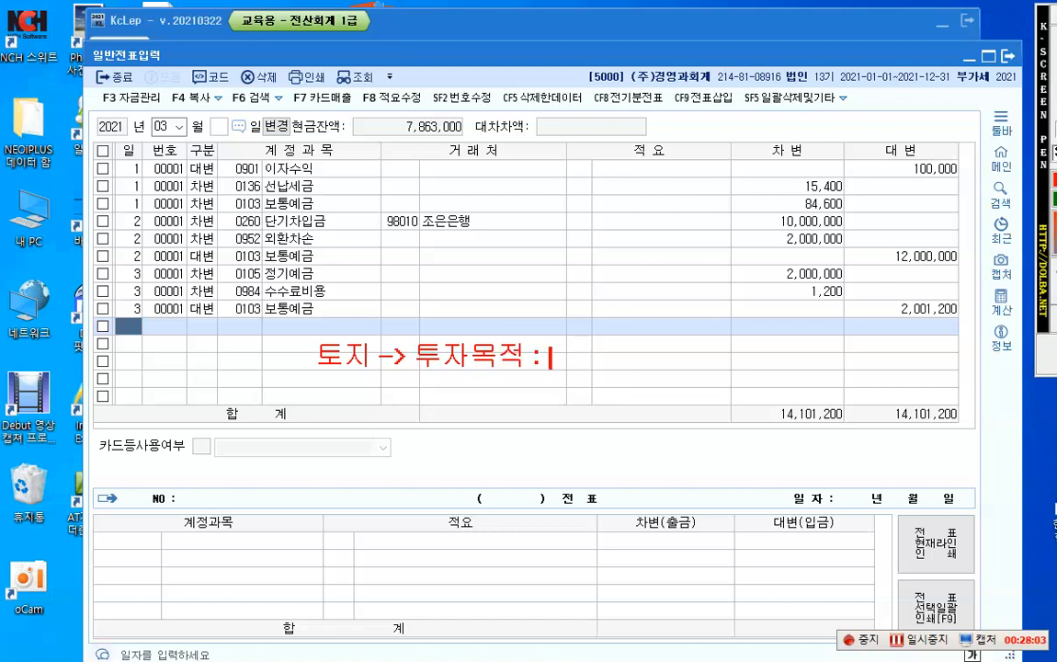
text( 투자부도ㅇ산)
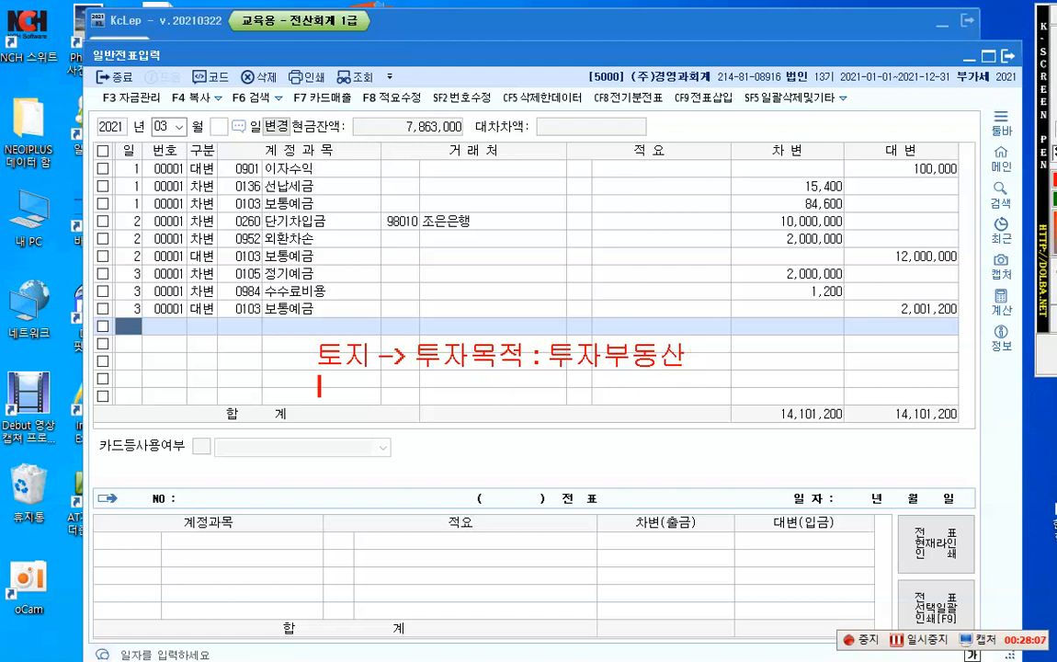
Step: Add the note line "사용목적 : 토지" beneath the 투자목적 part of the annotation
click(416, 385)
text(사용목적 )
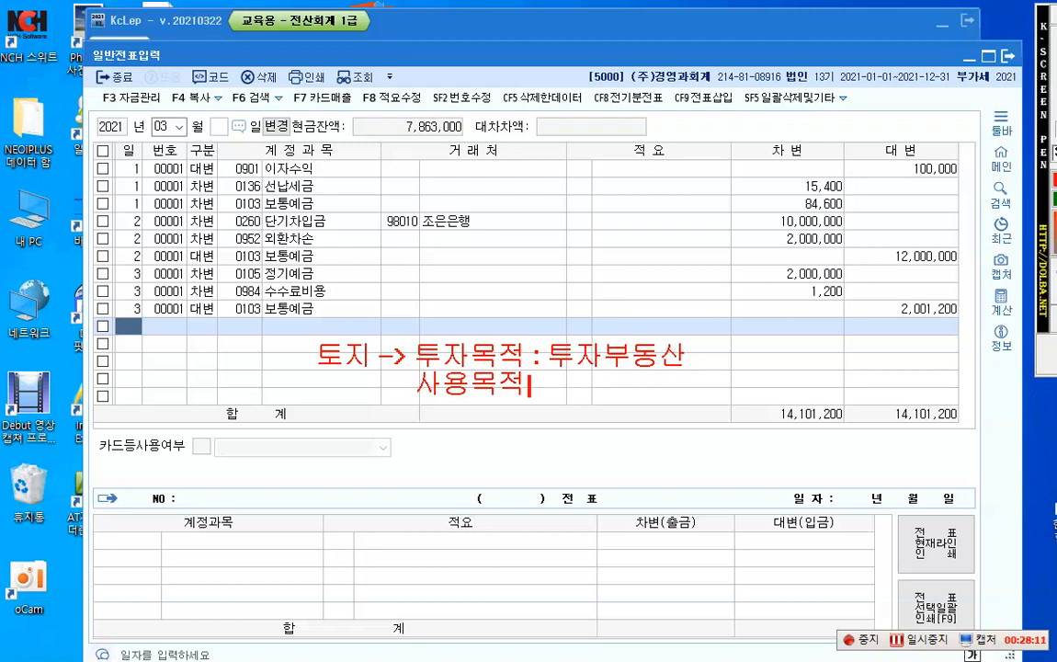
text(: 토지)
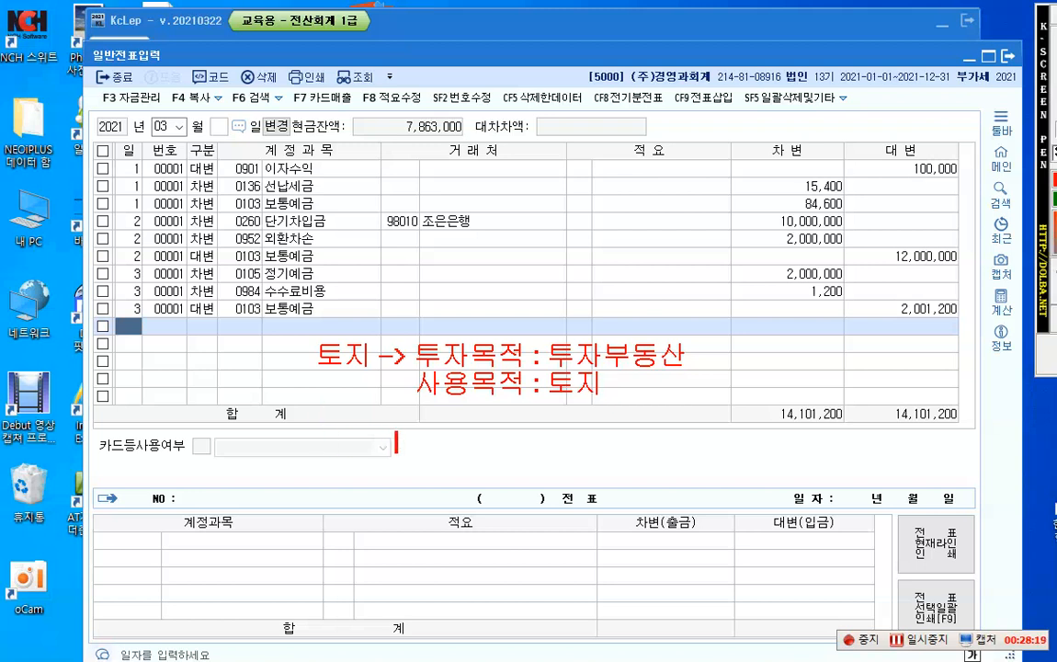
Step: Add the note "부대비용: 취득세 -> 투자부동산" below the other annotations, and clear all the on-screen notes
click(418, 442)
text(부대비용:)
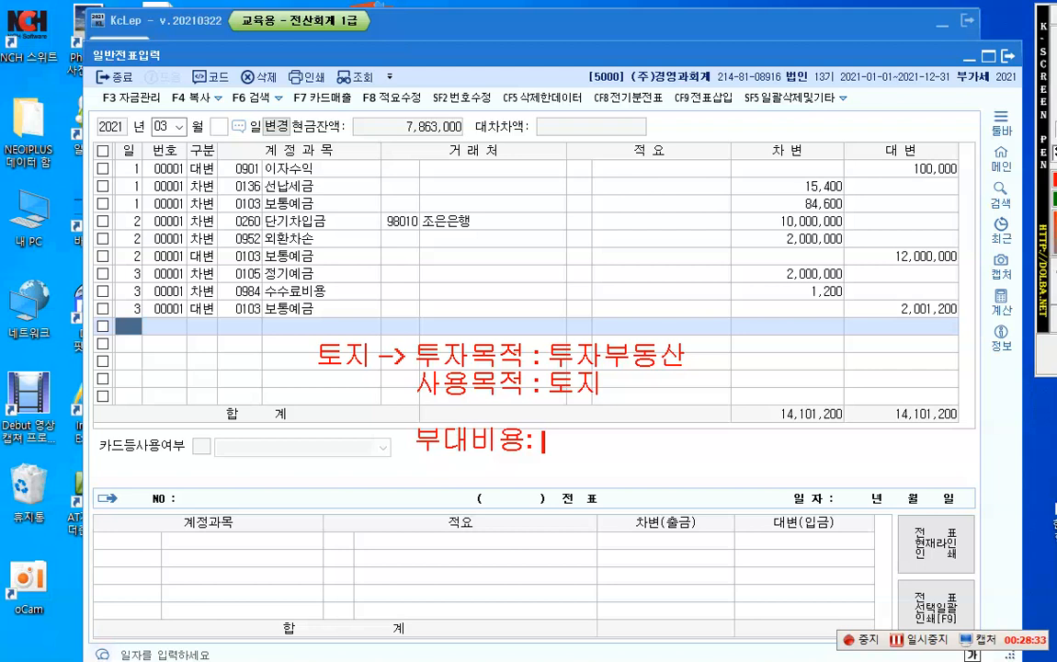
text(취득세)
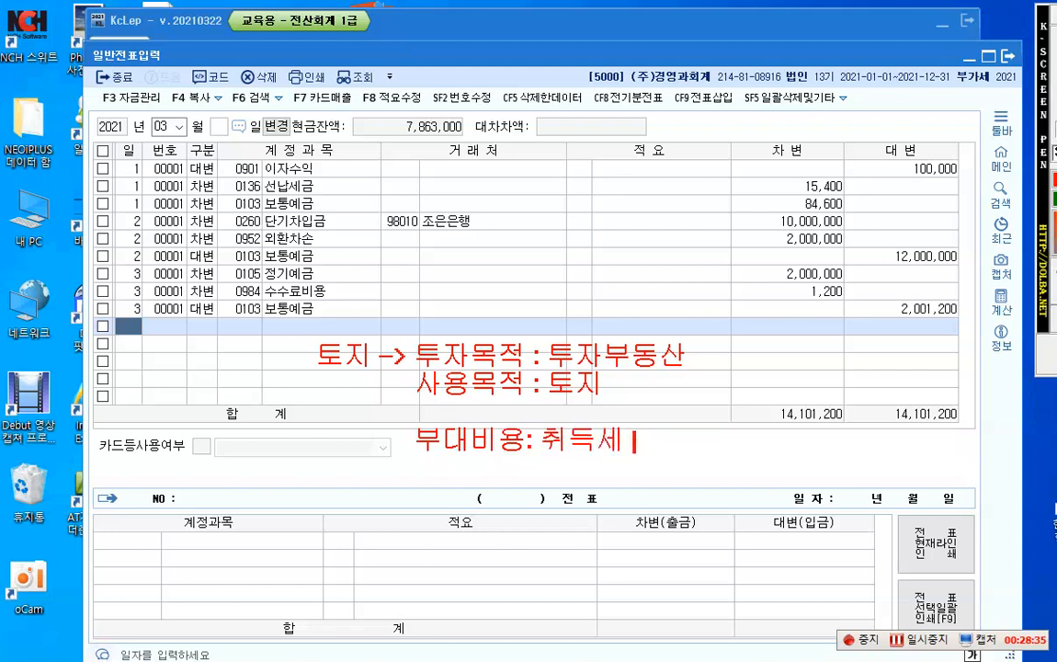
text( ->)
text(토)
key(BackSpace)
key(BackSpace)
text(투자부동)
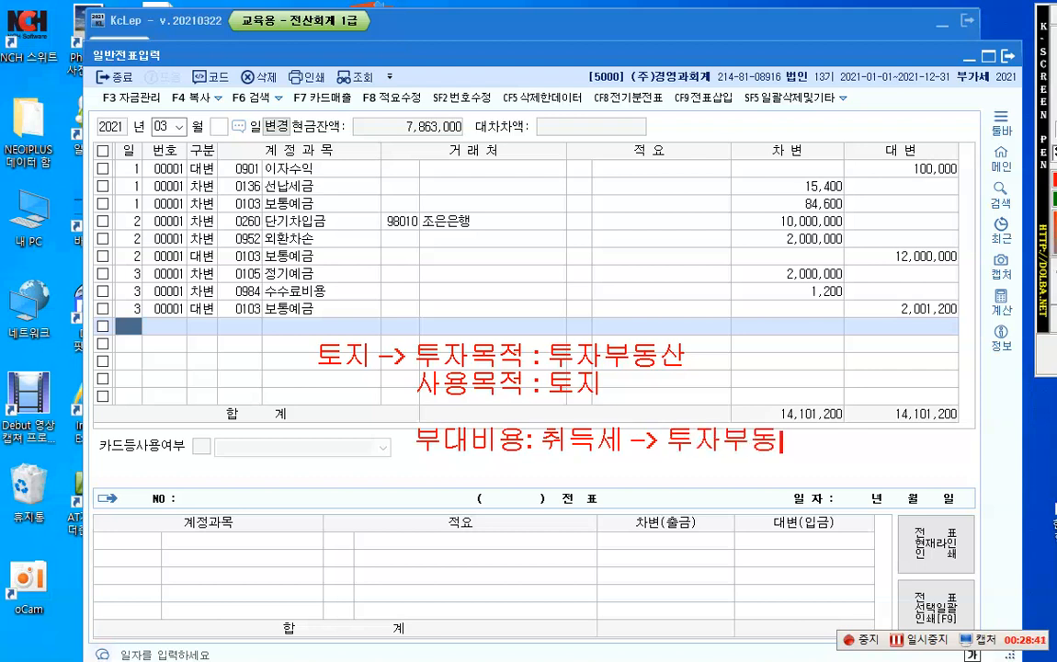
text(ㅏ)
key(BackSpace)
key(BackSpace)
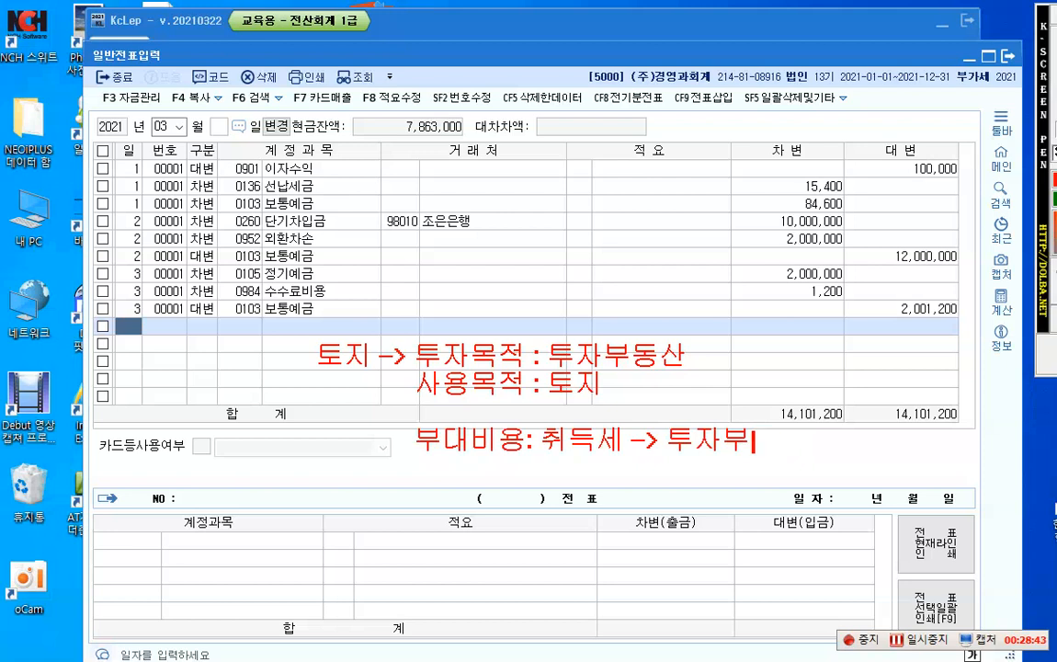
text(동산)
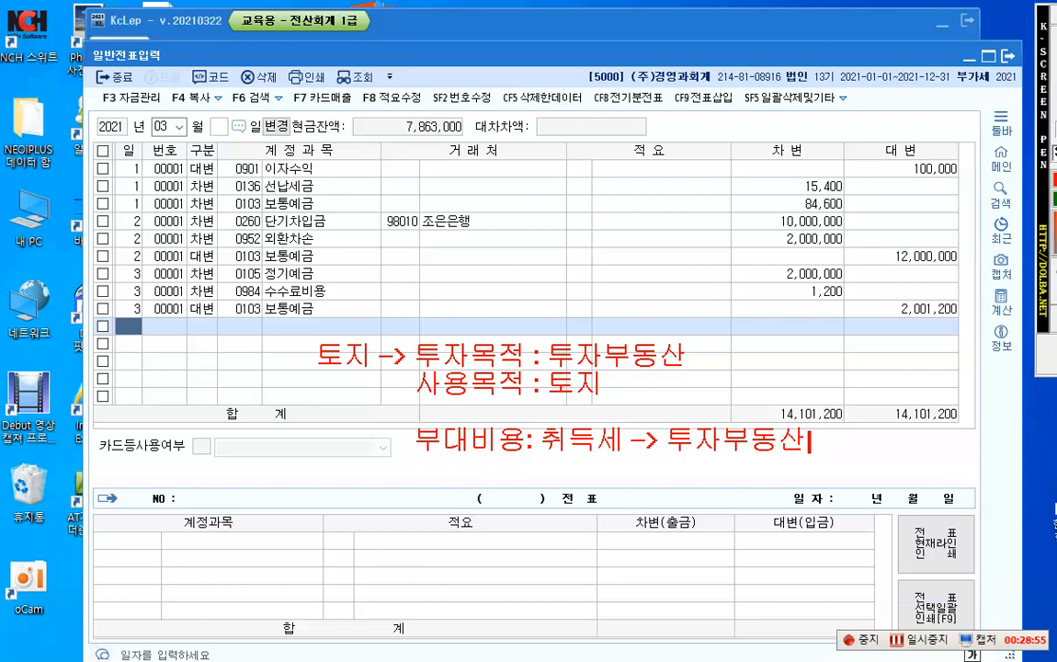
key(Escape)
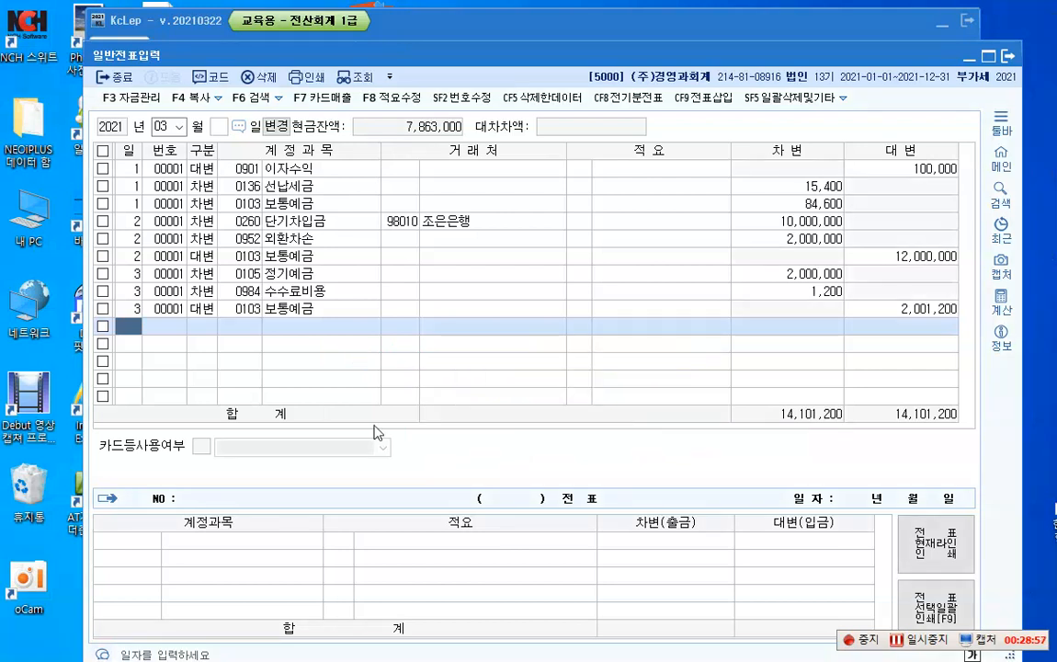
Step: Start a day 4 debit line and assign it the account 0183 투자부동산
text(4)
key(Return)
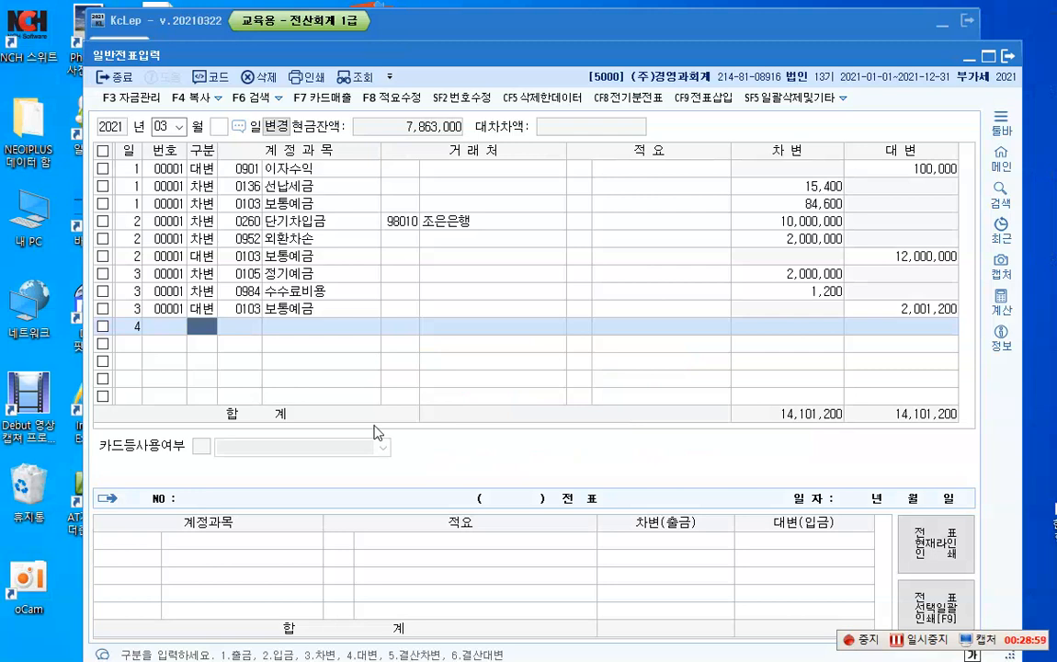
text(3)
key(Return)
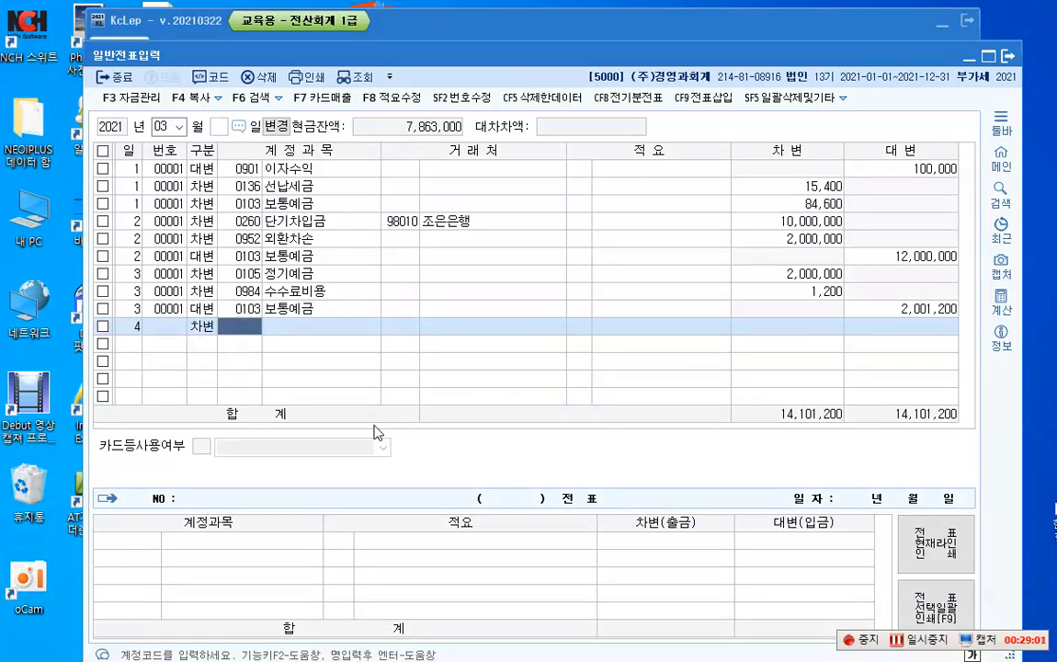
key(F2)
text(투자부)
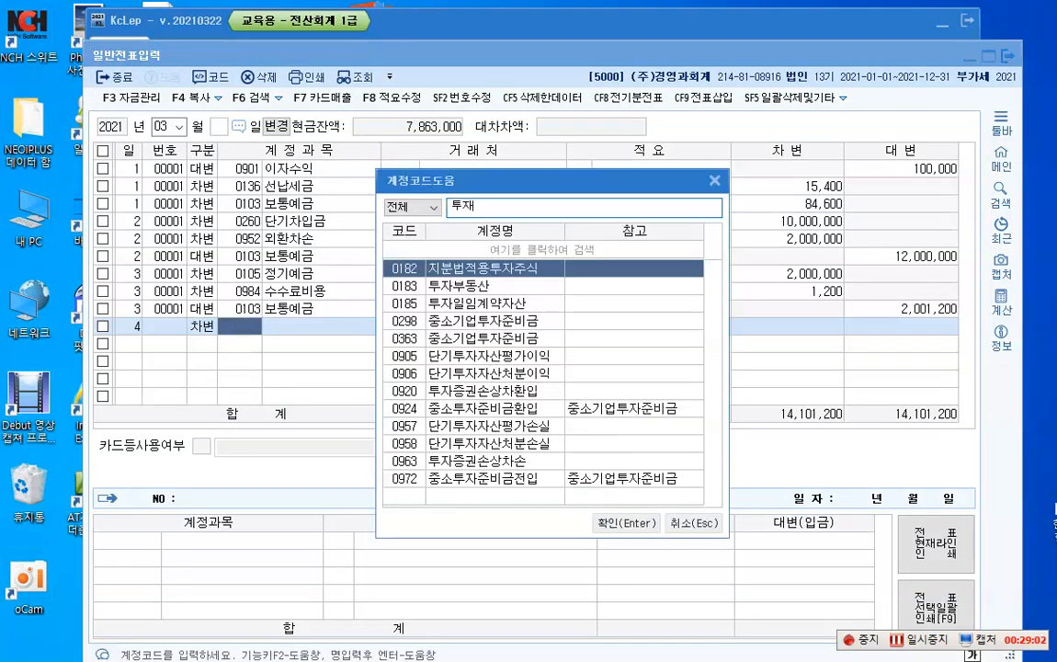
key(Return)
Step: Enter 11,000,000 as the debit amount of the day 4 투자부동산 line, leaving business partner and description blank
key(Return)
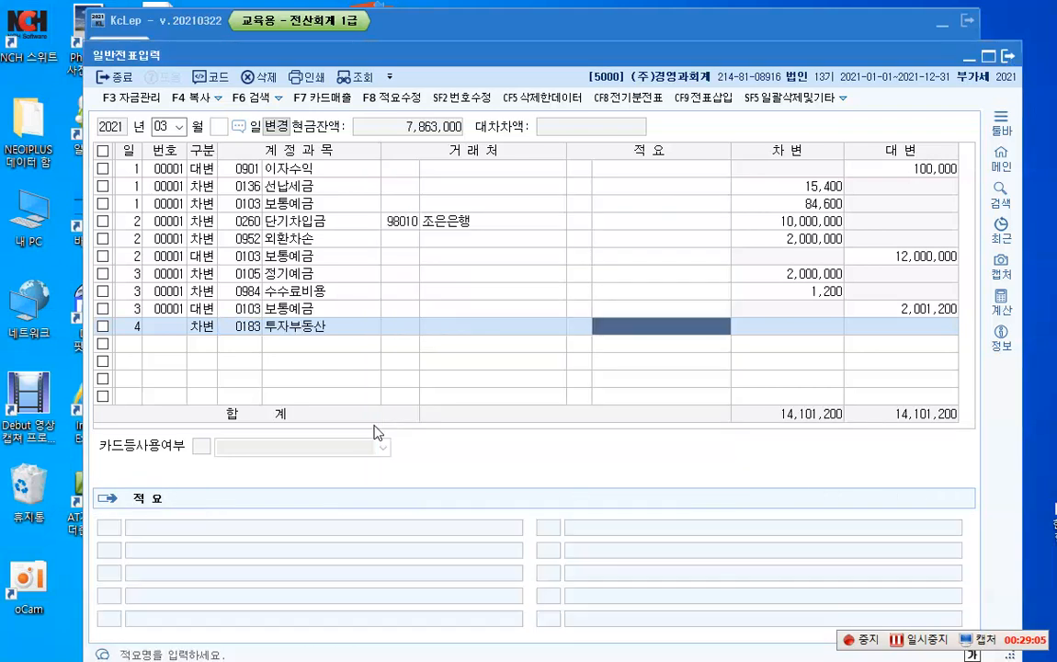
key(Return)
text(11000000)
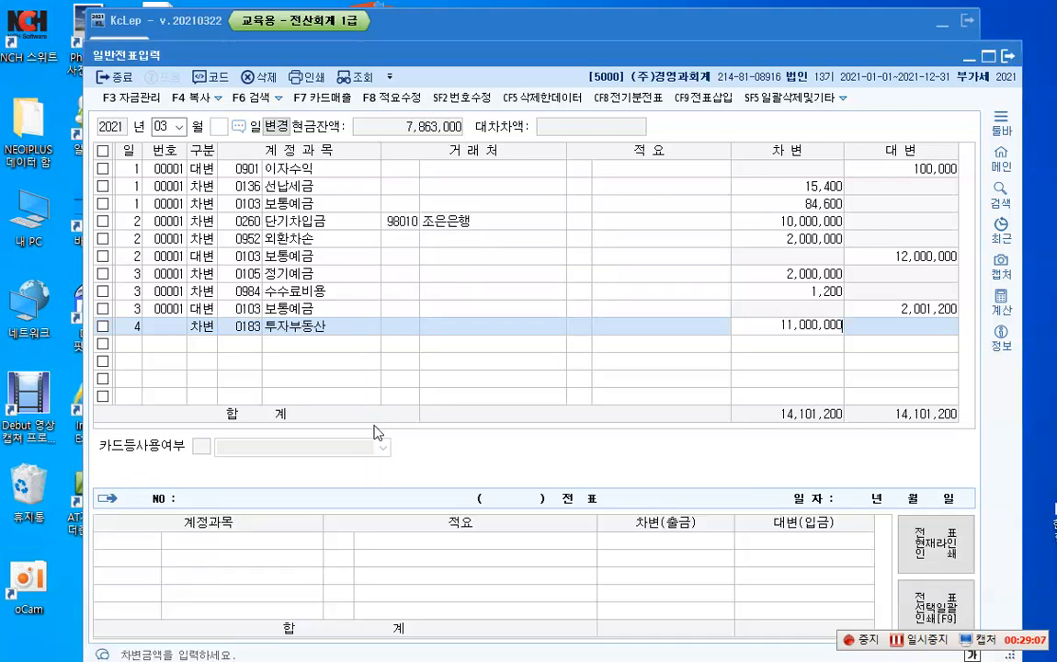
key(Return)
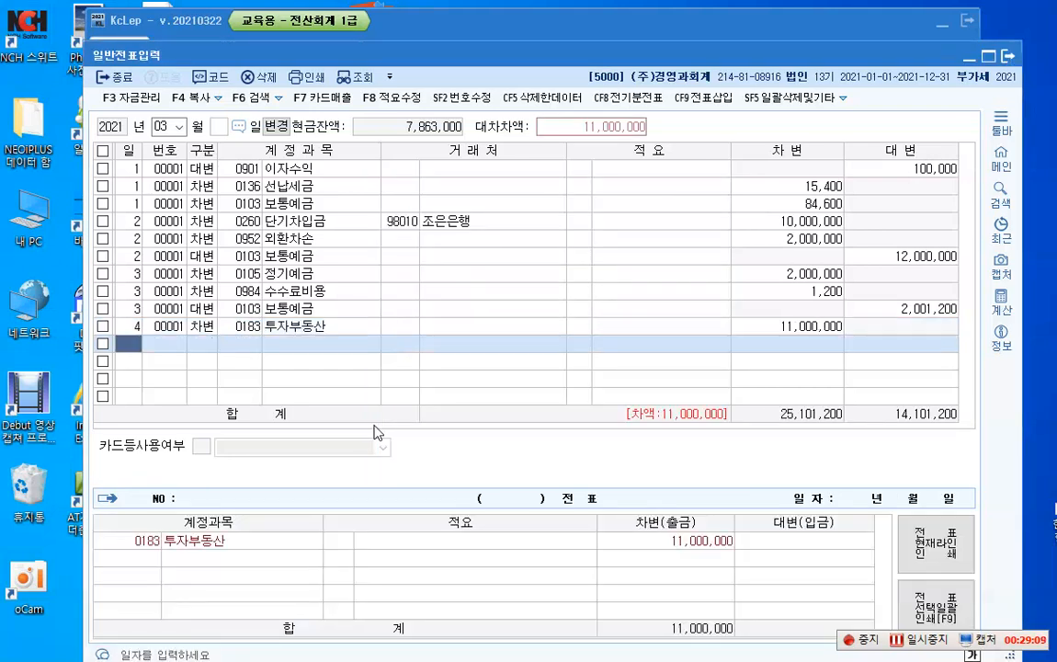
Step: Add a day 4 credit line for account 0101 현금 with the amount 6,000,000 and no business partner
key(Return)
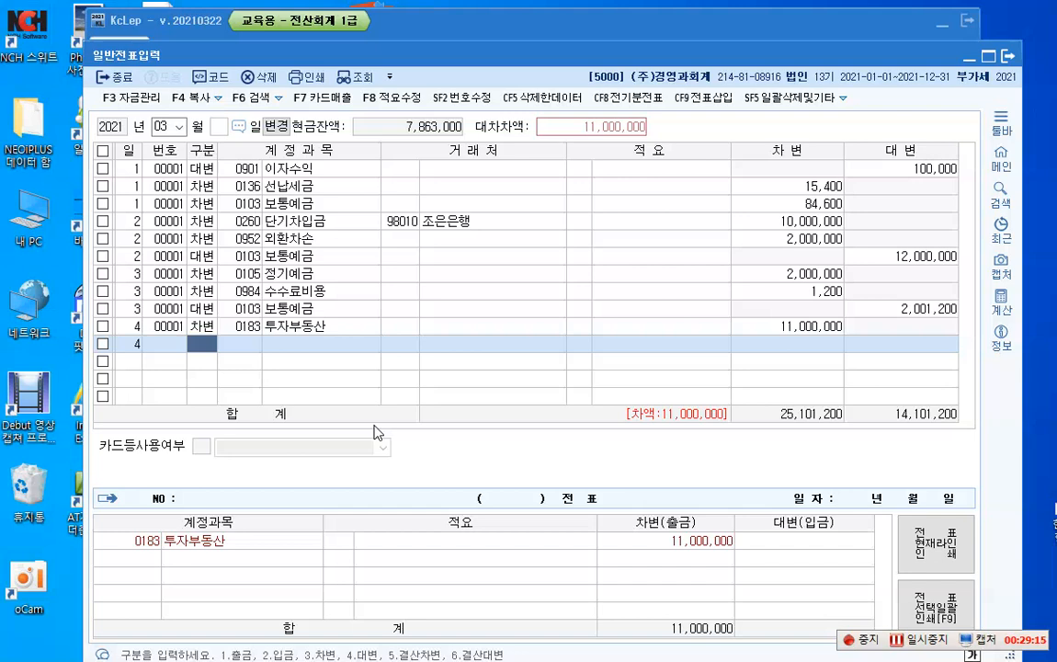
text(4)
key(Return)
text(101)
key(Return)
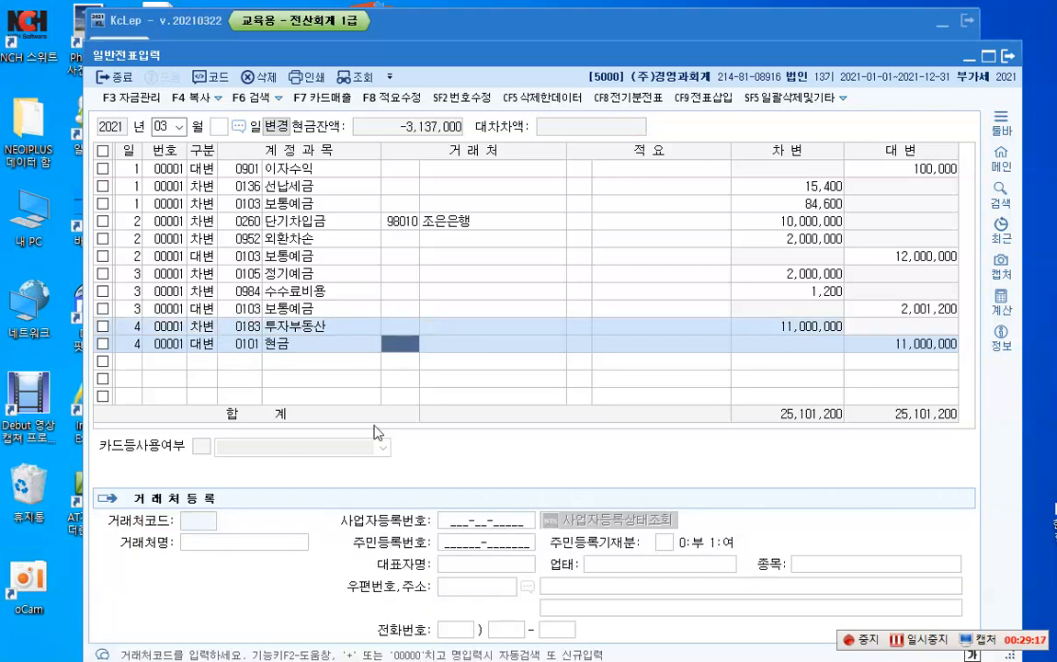
key(Return)
key(Return)
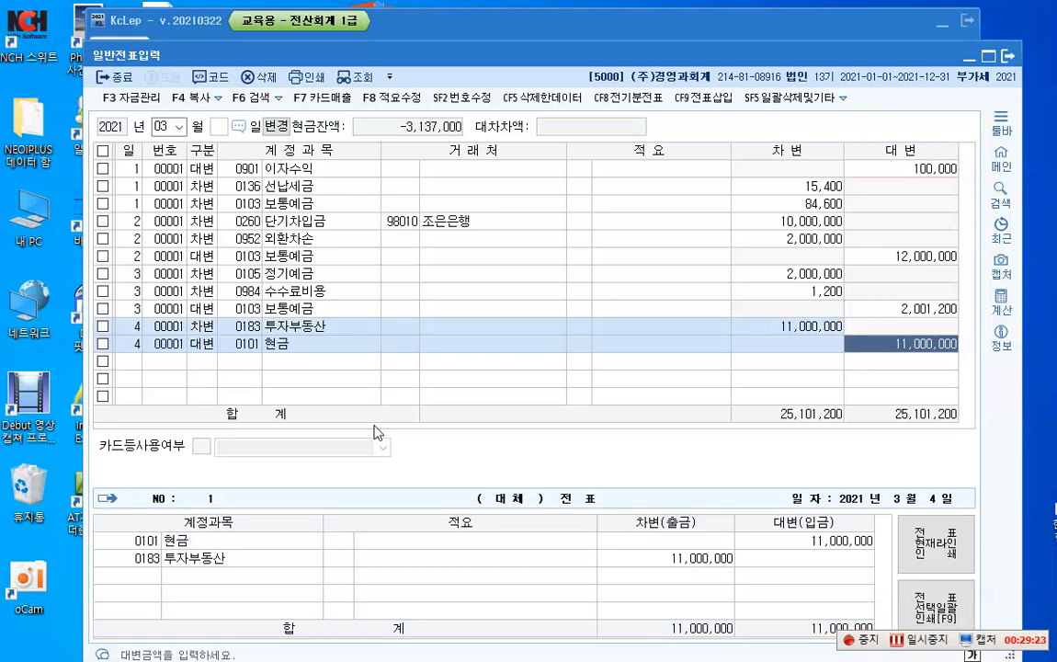
text(6000000)
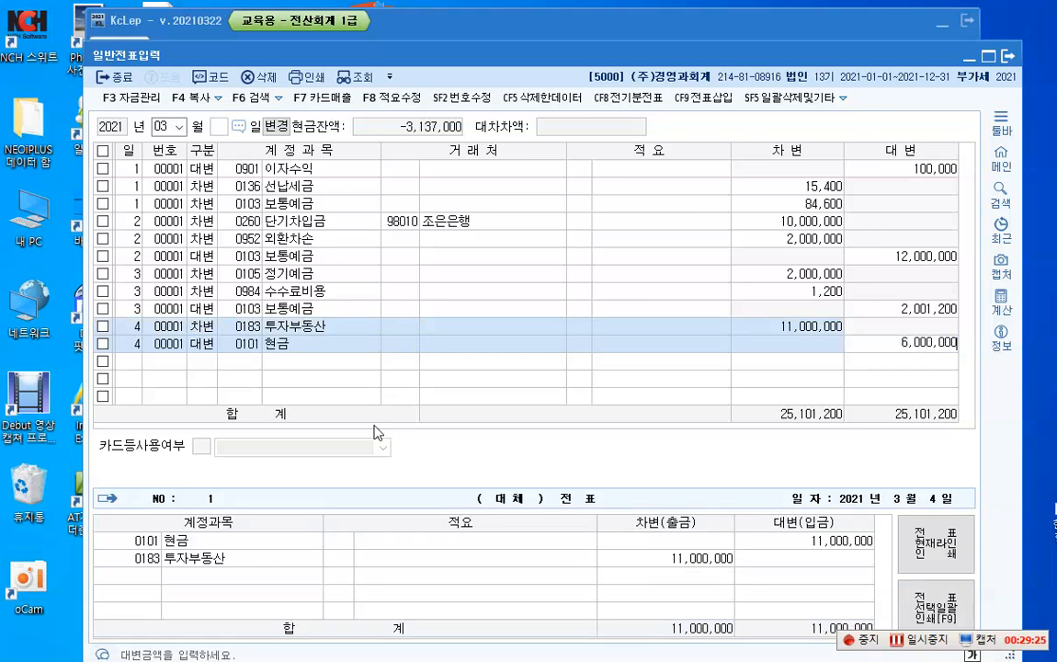
key(Return)
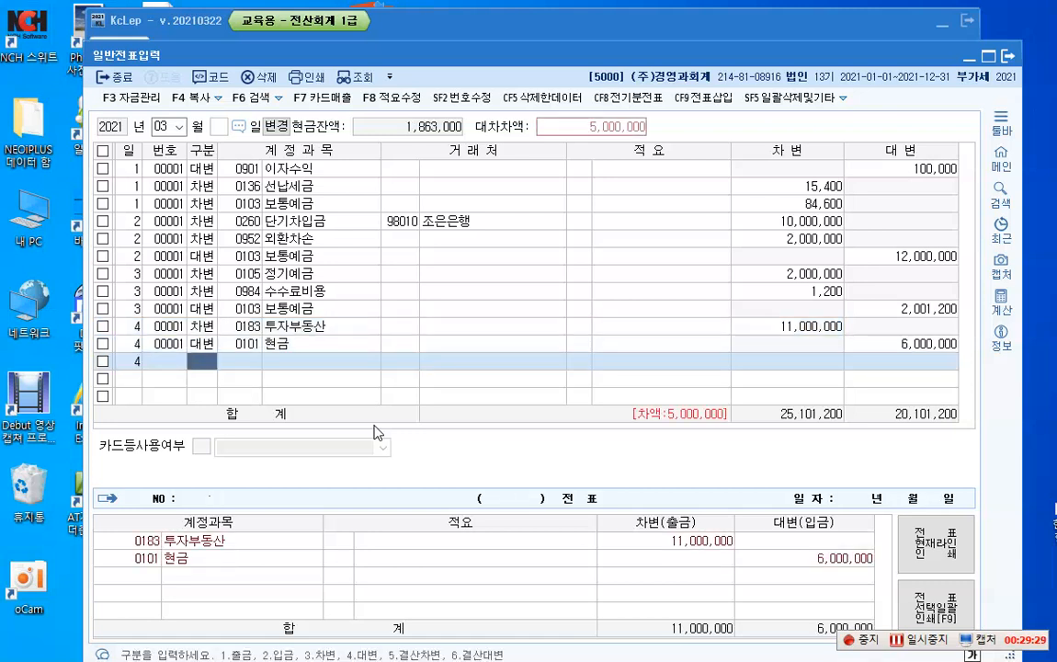
Step: Add a second day 4 credit line for account 0253 미지급금 with the balancing amount of 5,000,000
text(4)
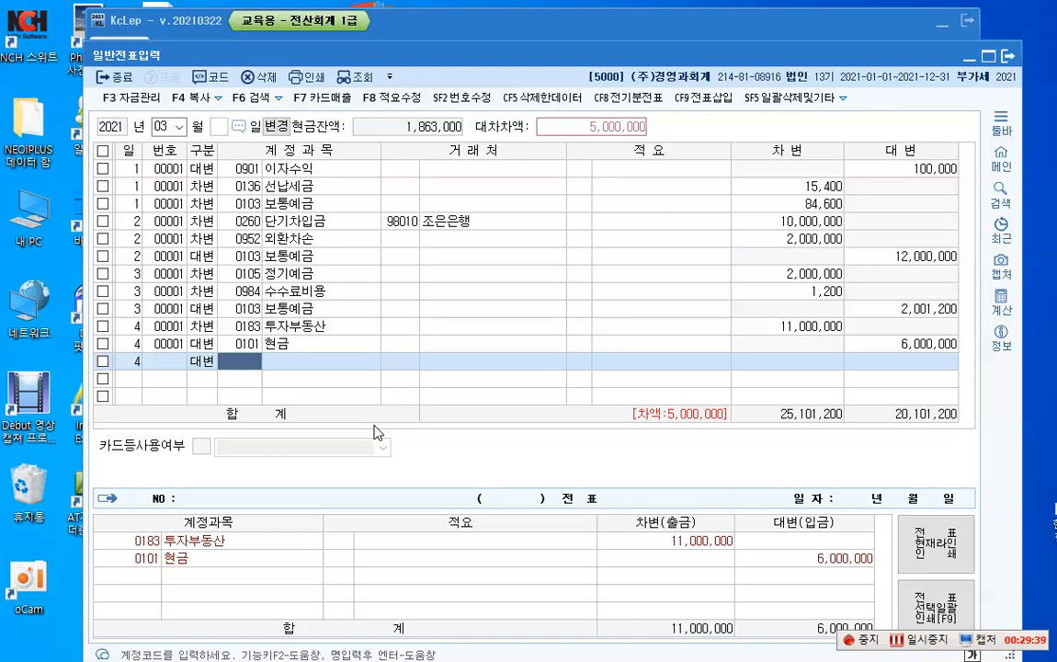
text(2)
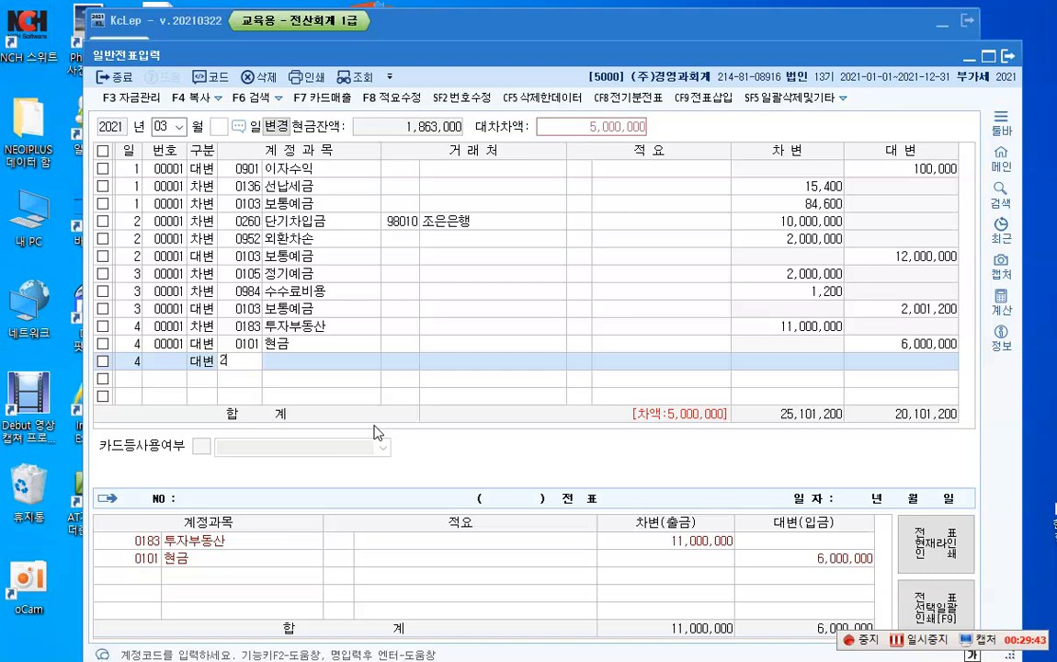
text(53)
key(Return)
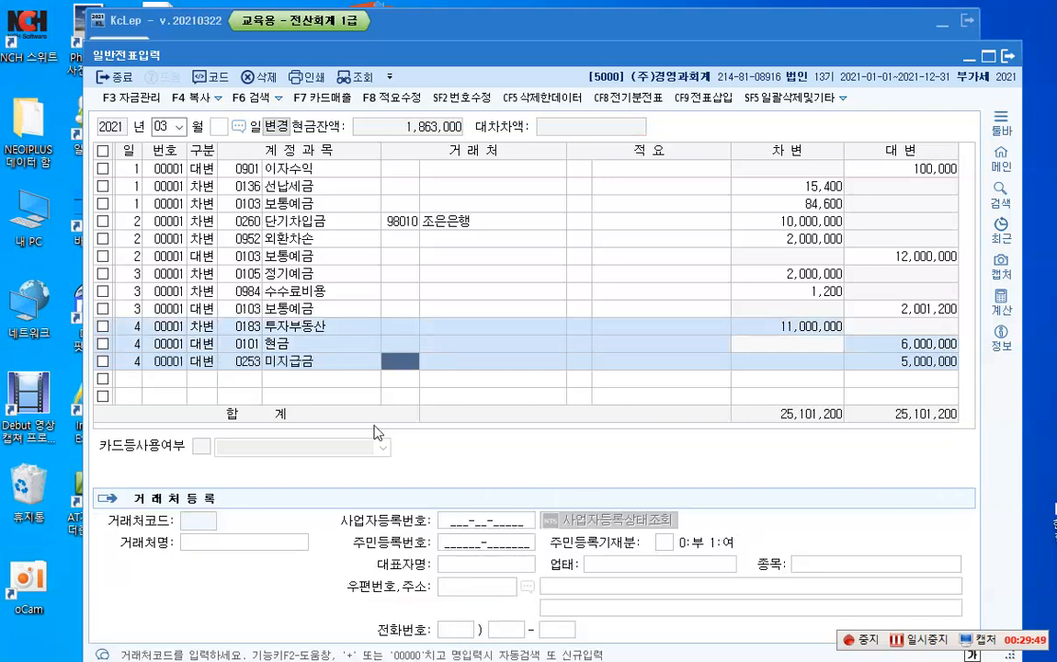
Step: Assign the business partner (주)영동 to the day 4 미지급금 line and finish the voucher
key(F2)
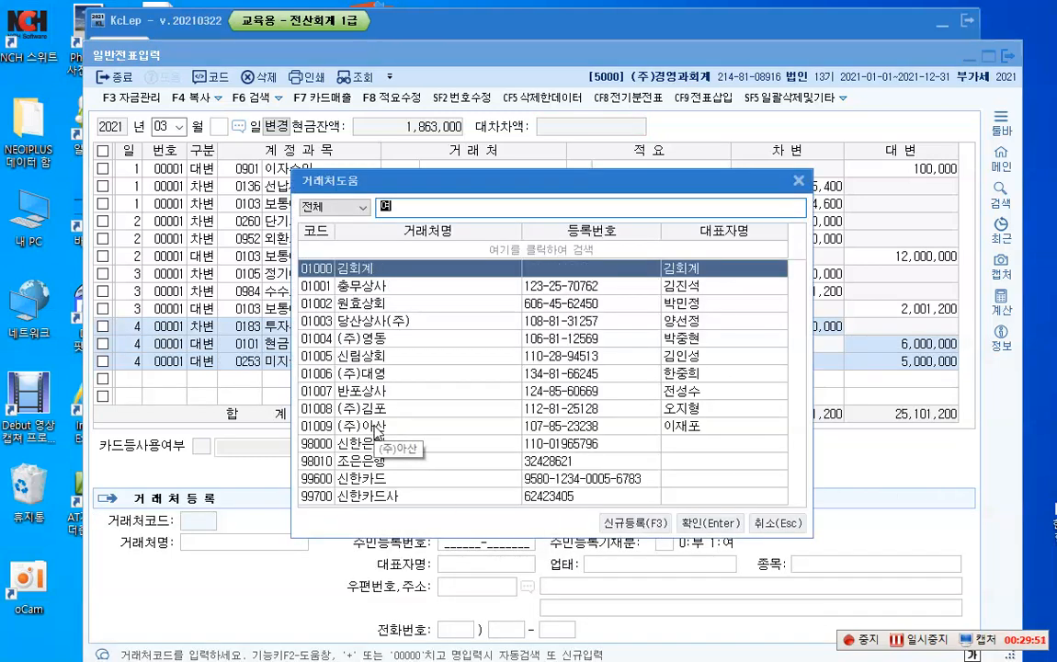
text(영동)
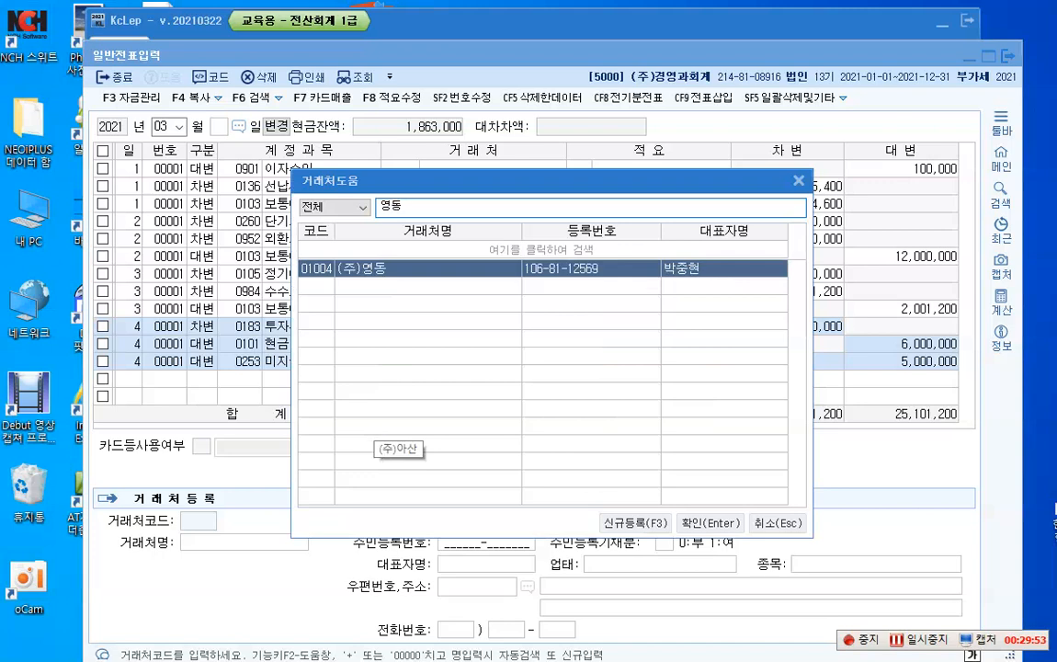
key(Return)
key(Return)
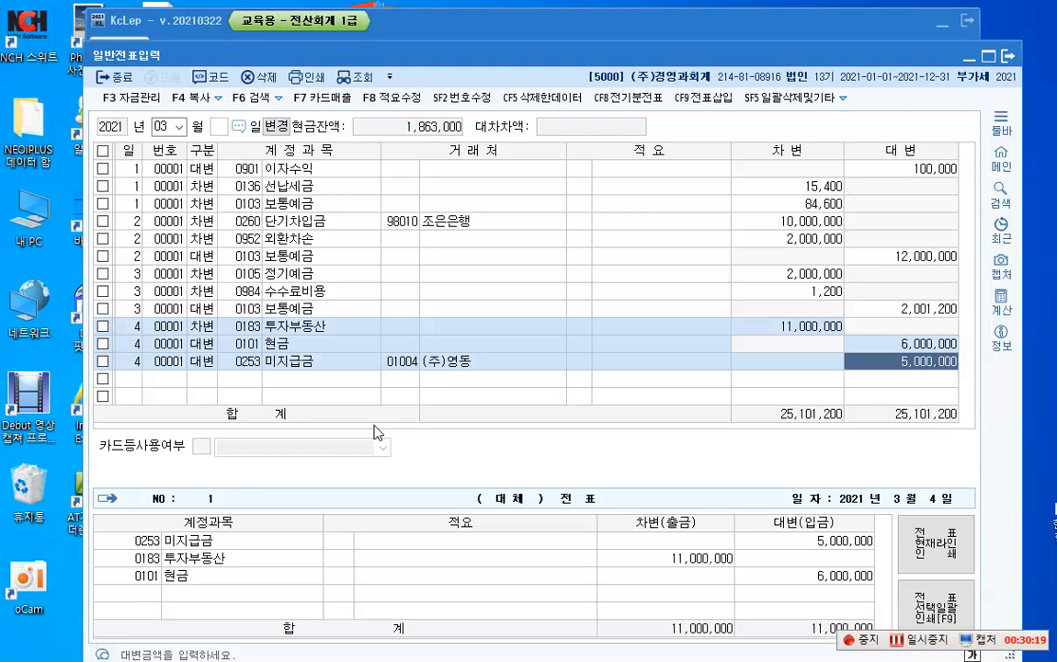
key(Return)
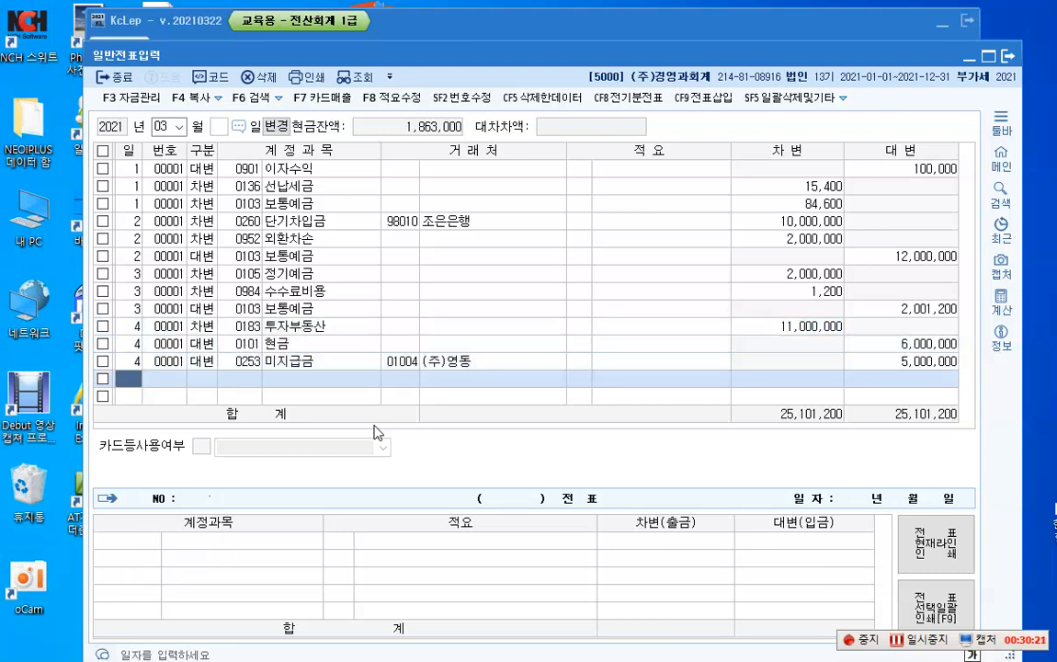
Step: Start a new voucher line dated day 10 below the day 4 미지급금 entry
text(10)
key(Return)
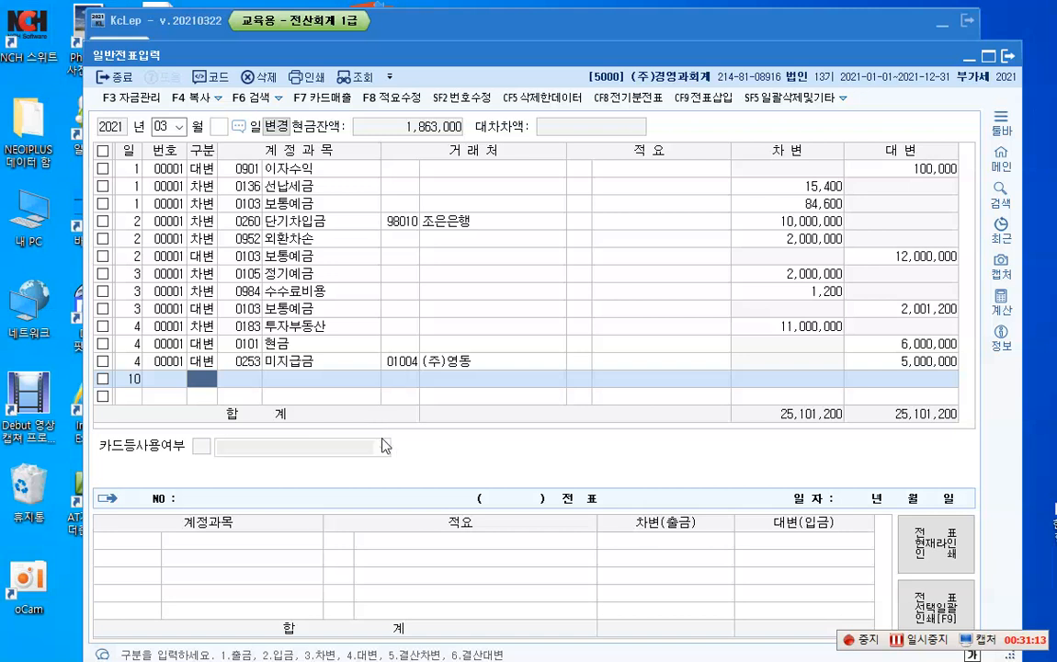
Step: Switch to the K-Screen Pen text tool and write the note "보험료 -> 469,440 - 예수금 234,720" over the voucher grid
key(alt+Tab)
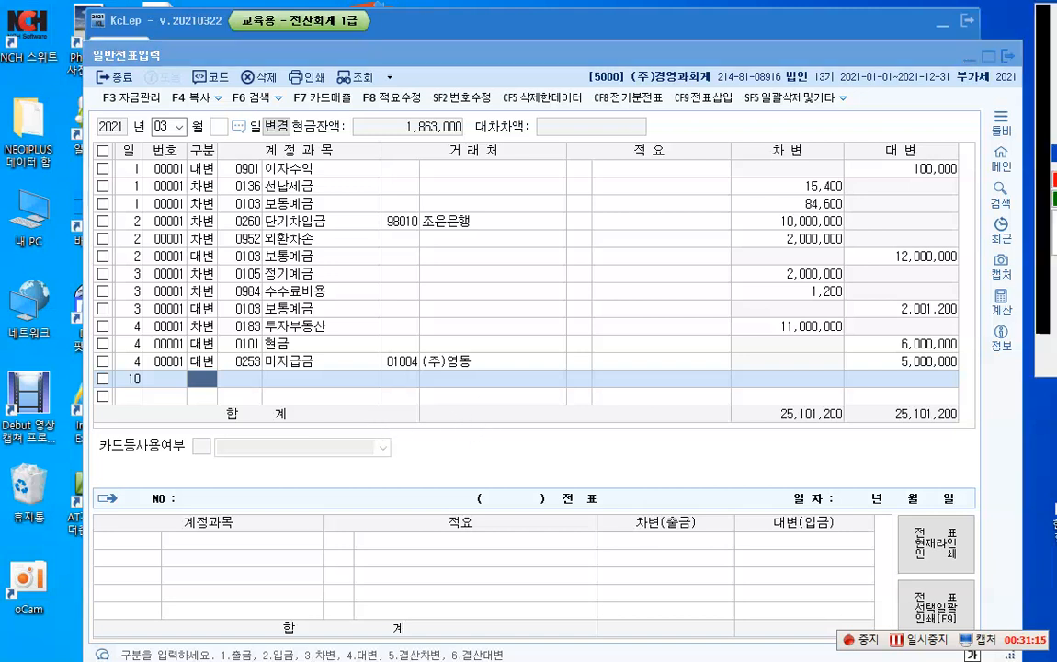
drag(319, 348, 319, 368)
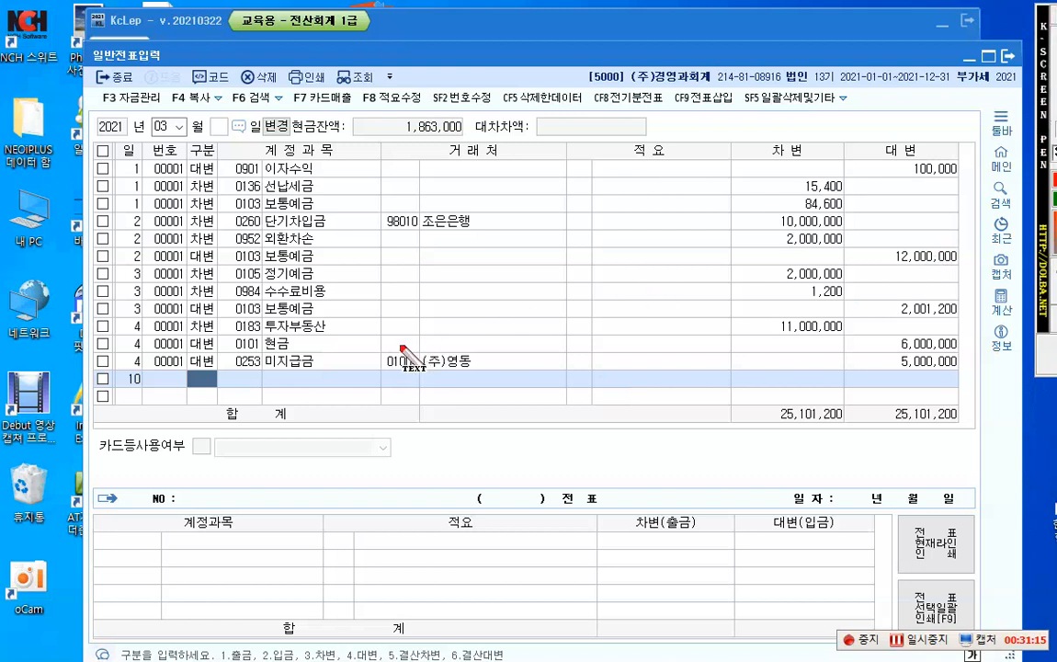
click(376, 325)
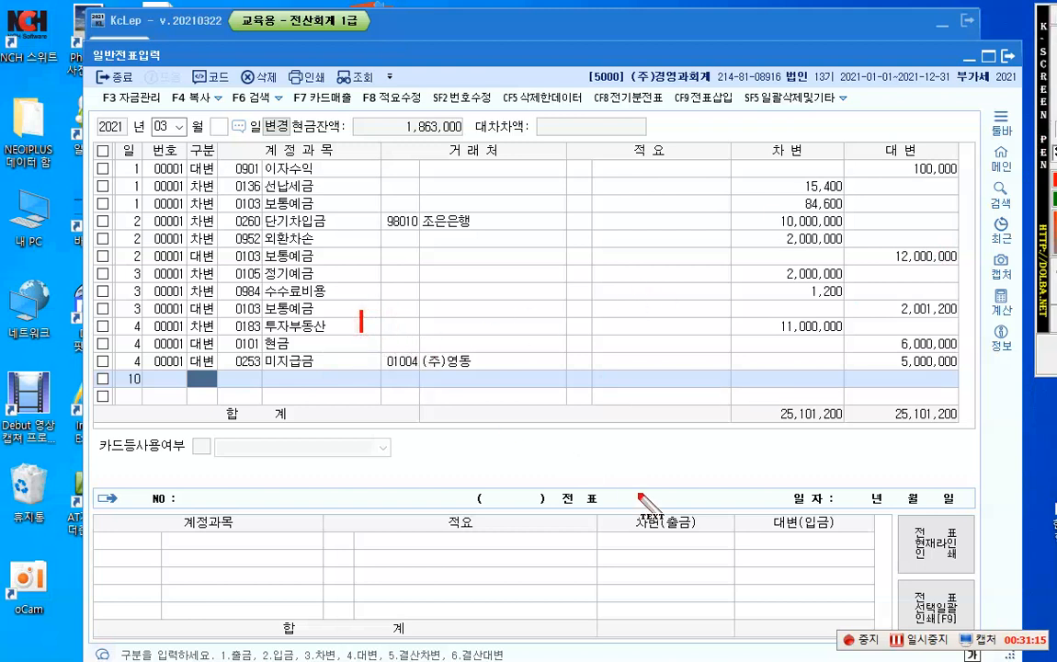
text(뵈)
text(험료)
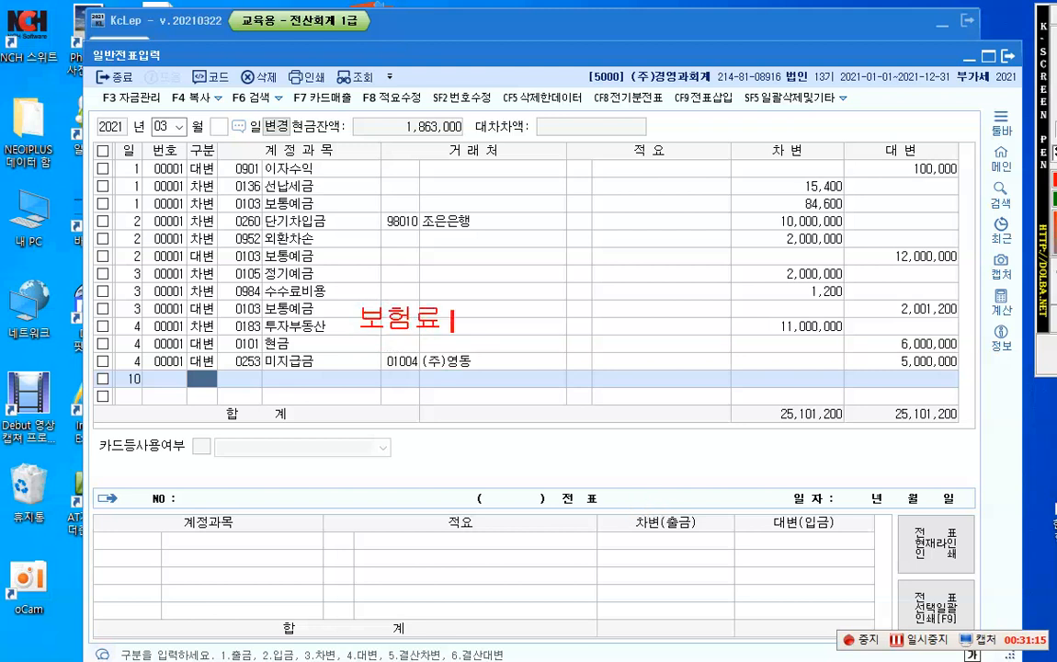
text(-> 469)
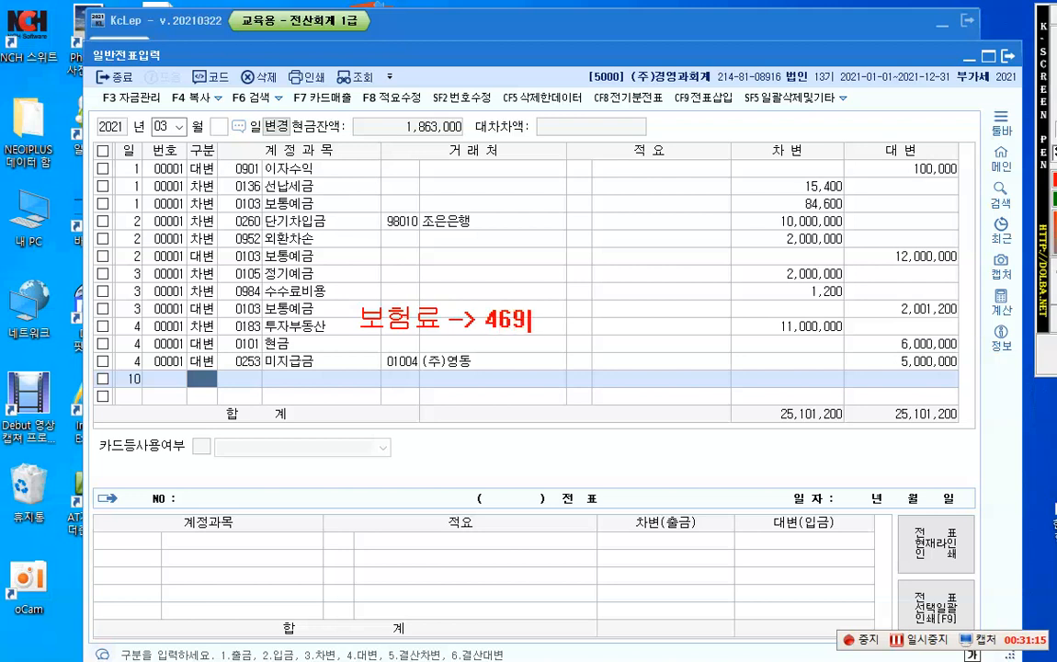
text(,440)
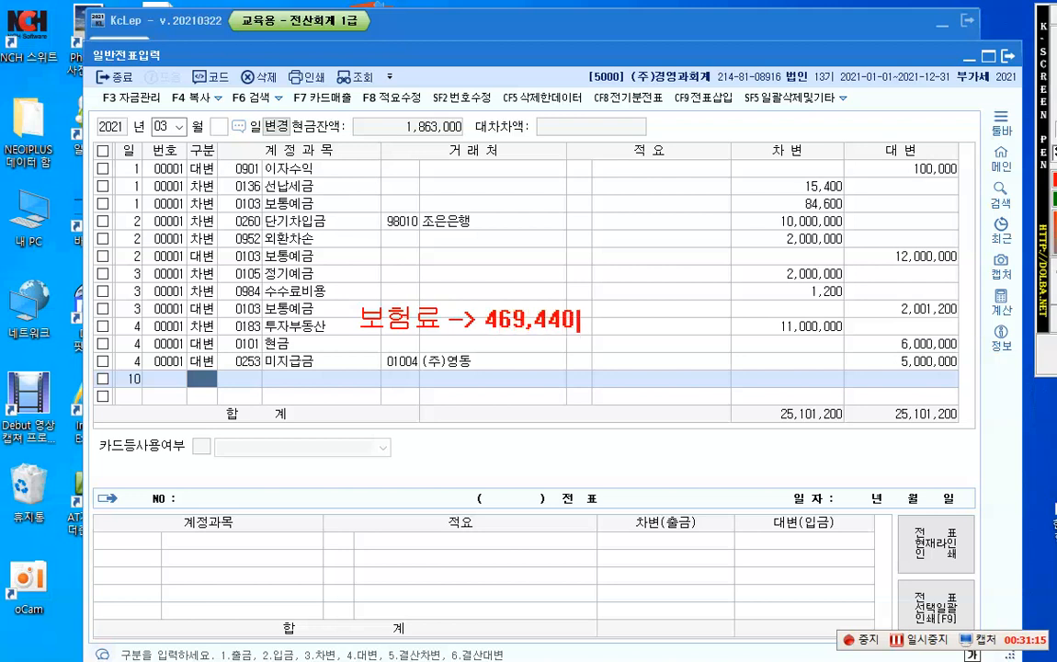
text( -예수금 )
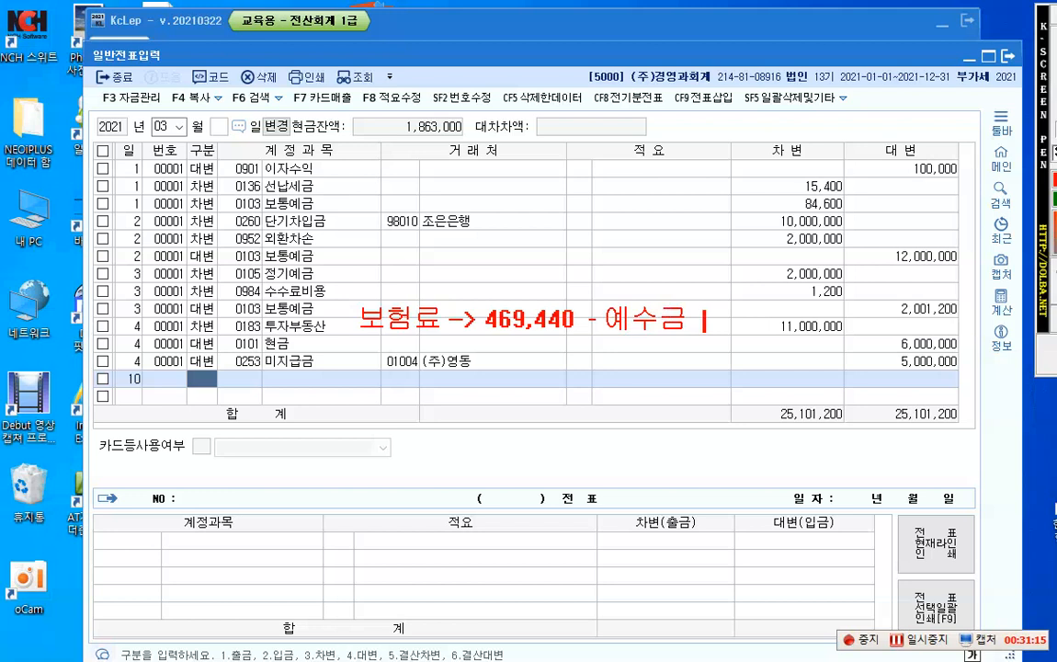
text( 234,720)
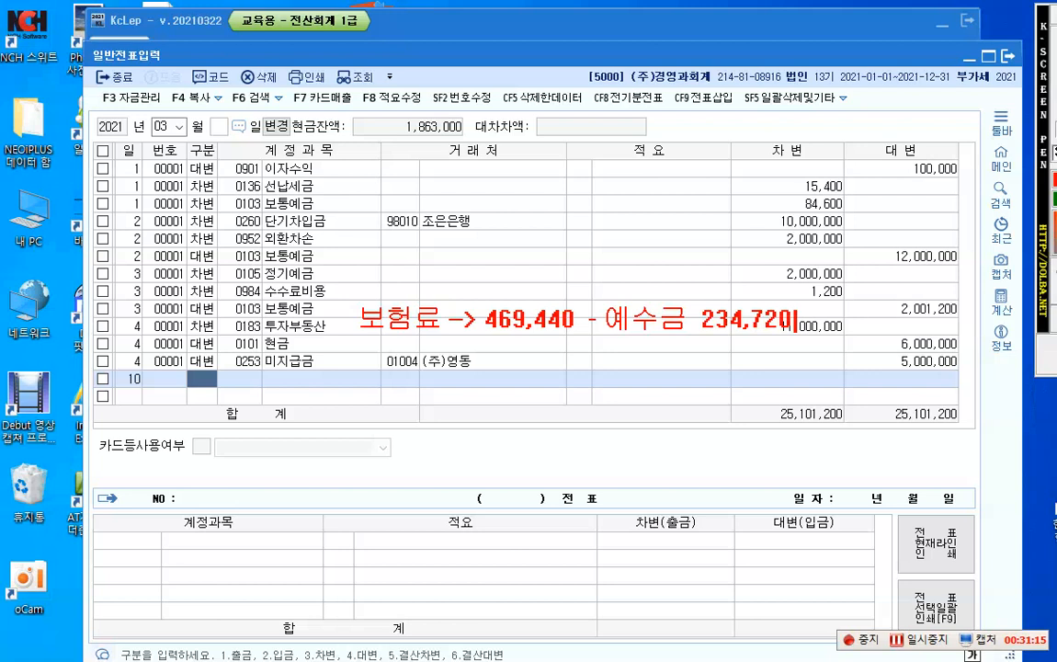
Step: Add "회사 234,720 - 본사 102,690" on a second line of the insurance note, under 예수금
key(Return)
text(회사)
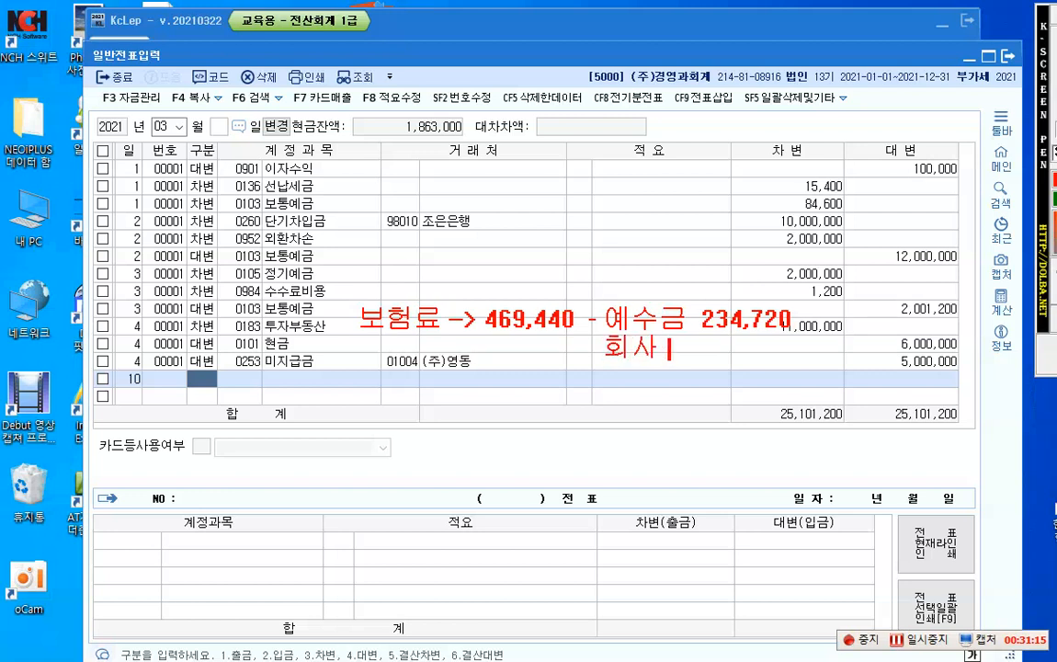
text(     234,720)
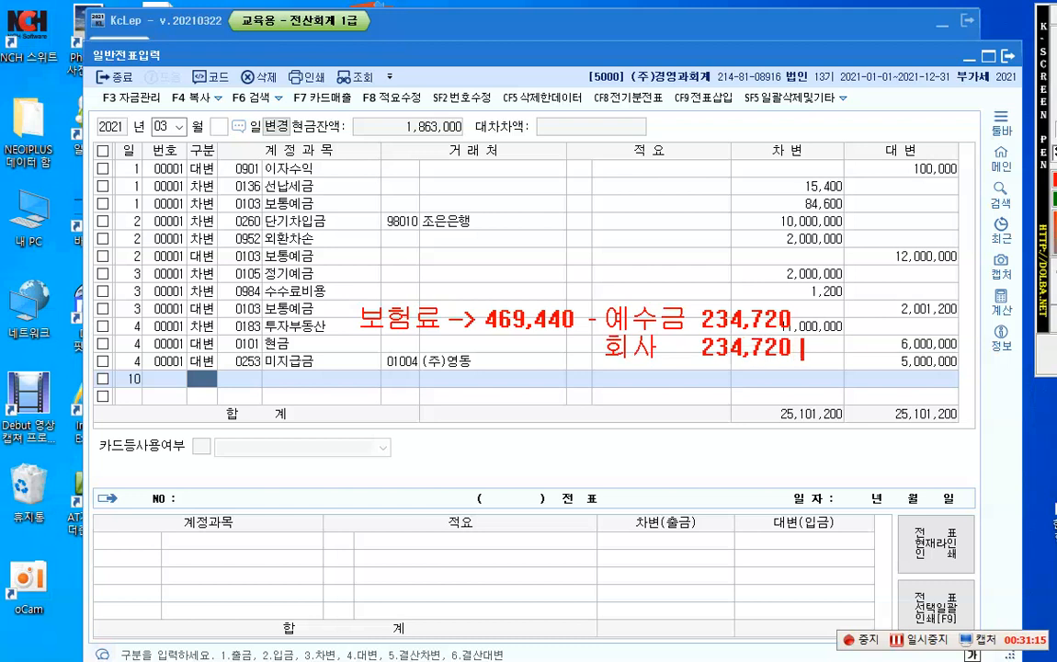
text(  - 본사)
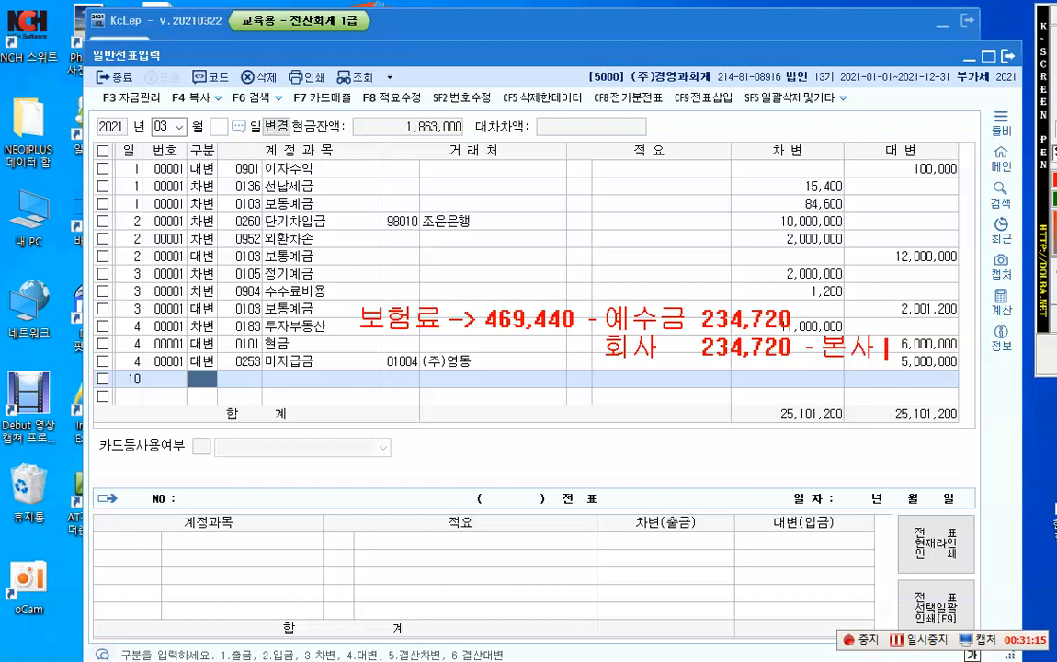
text( 102)
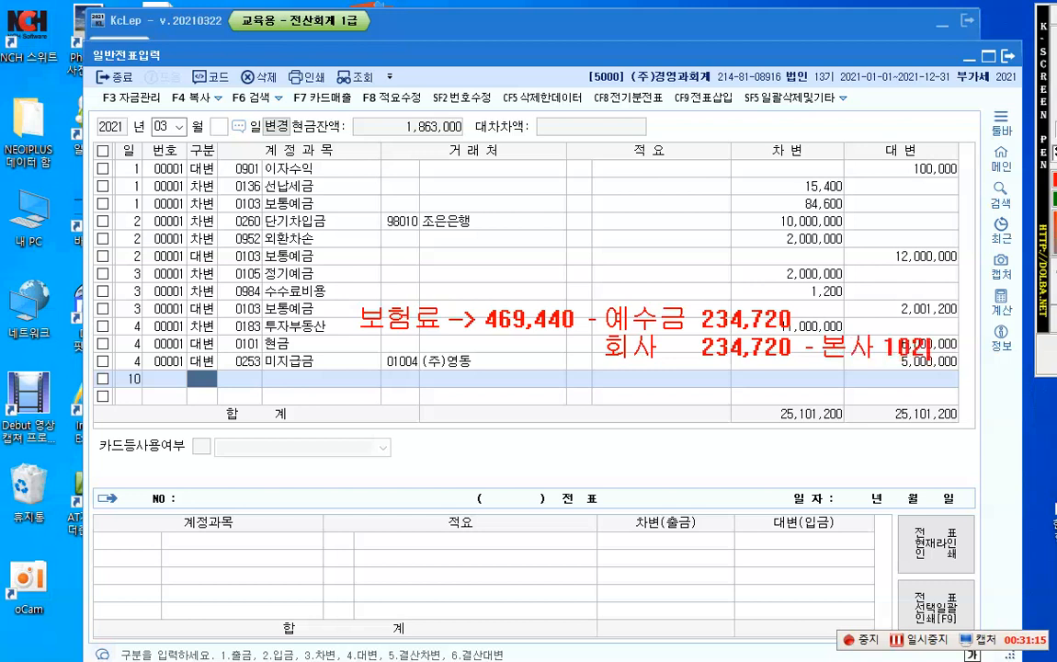
text(,690)
Step: Add "생산직 132,030" to the insurance note beneath the 본사 share
key(Return)
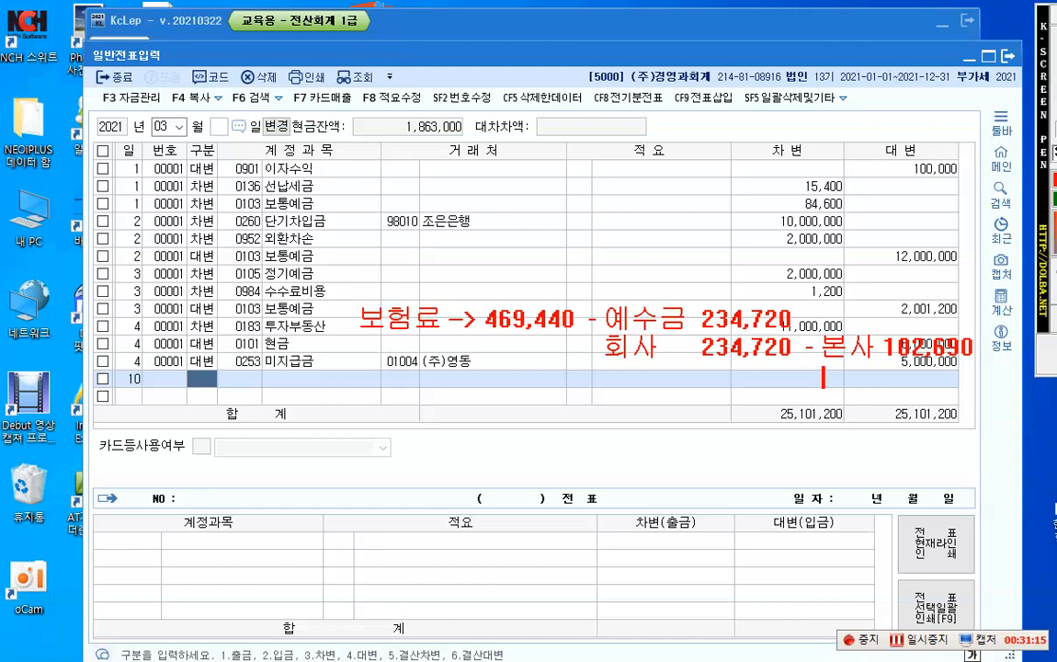
text(생산직)
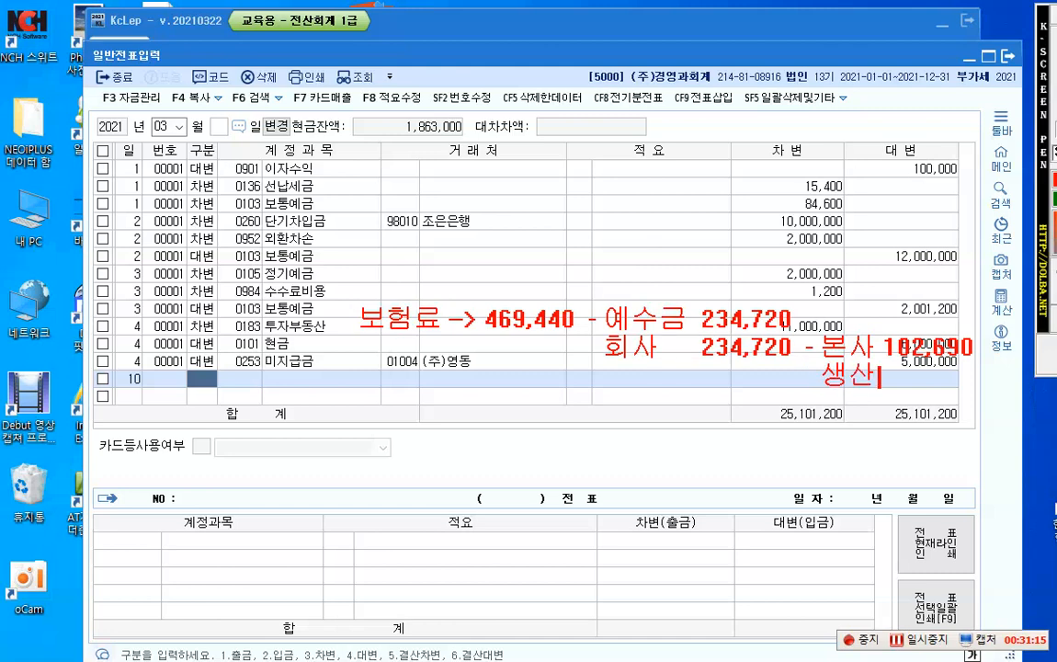
text( 13)
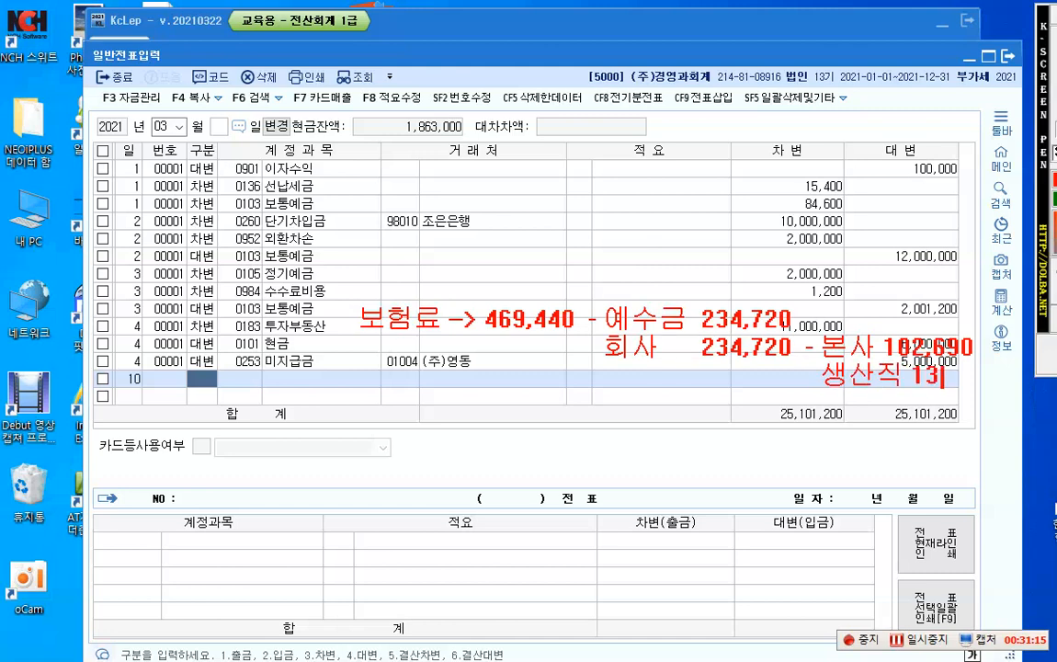
text(2,030)
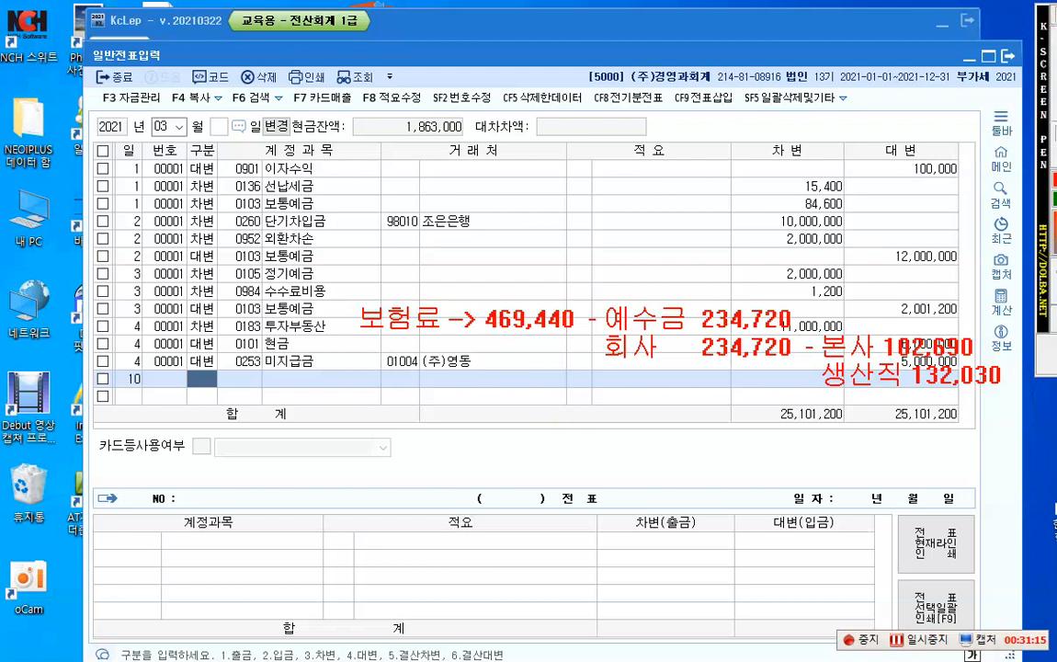
Step: Write the credit side of the planned entry, "(대) 현금 469,440", as a text annotation below the grid totals
click(302, 432)
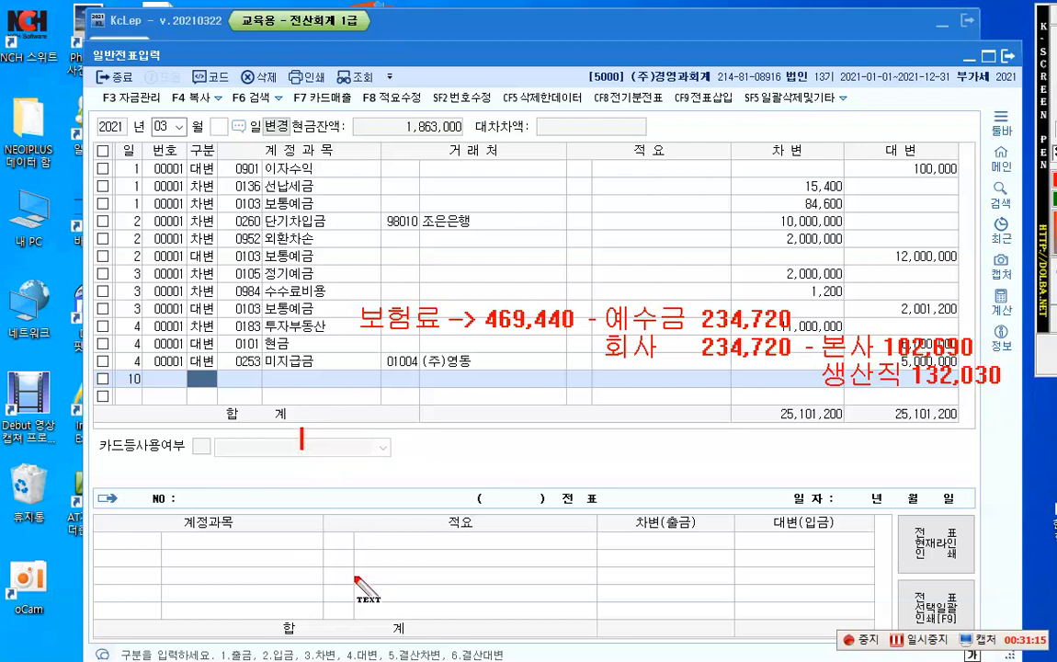
text(()
key(BackSpace)
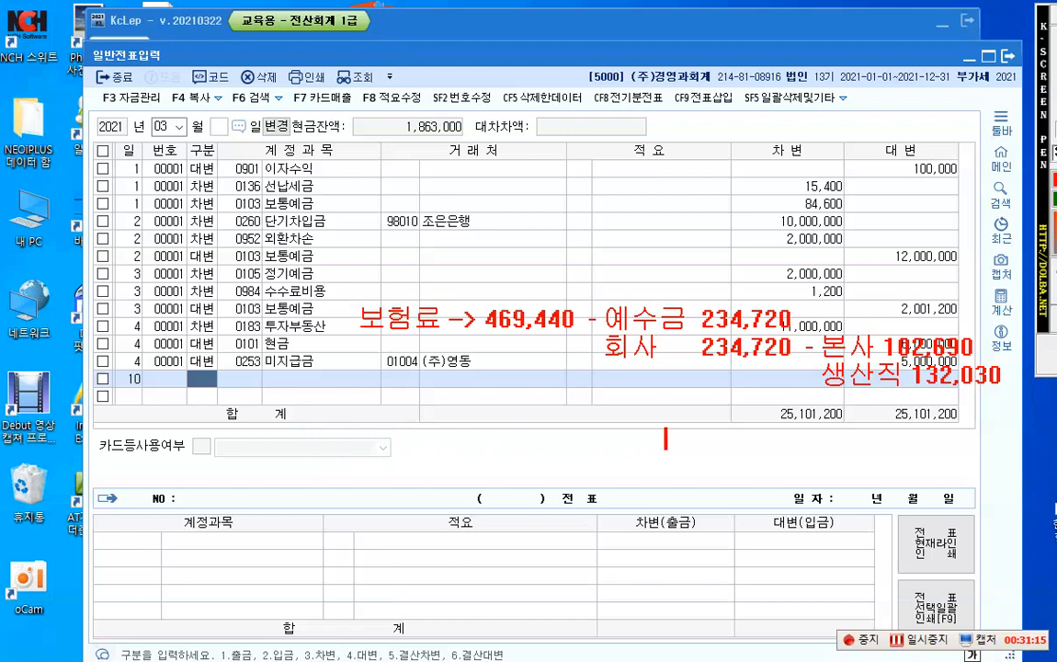
text((대) 현금)
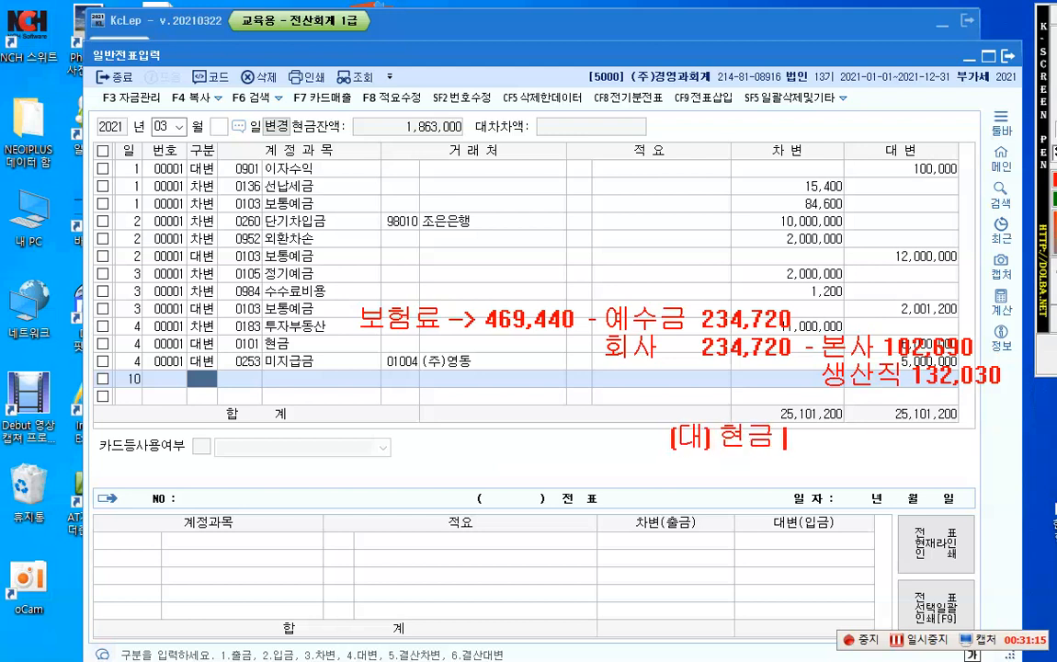
text( 469)
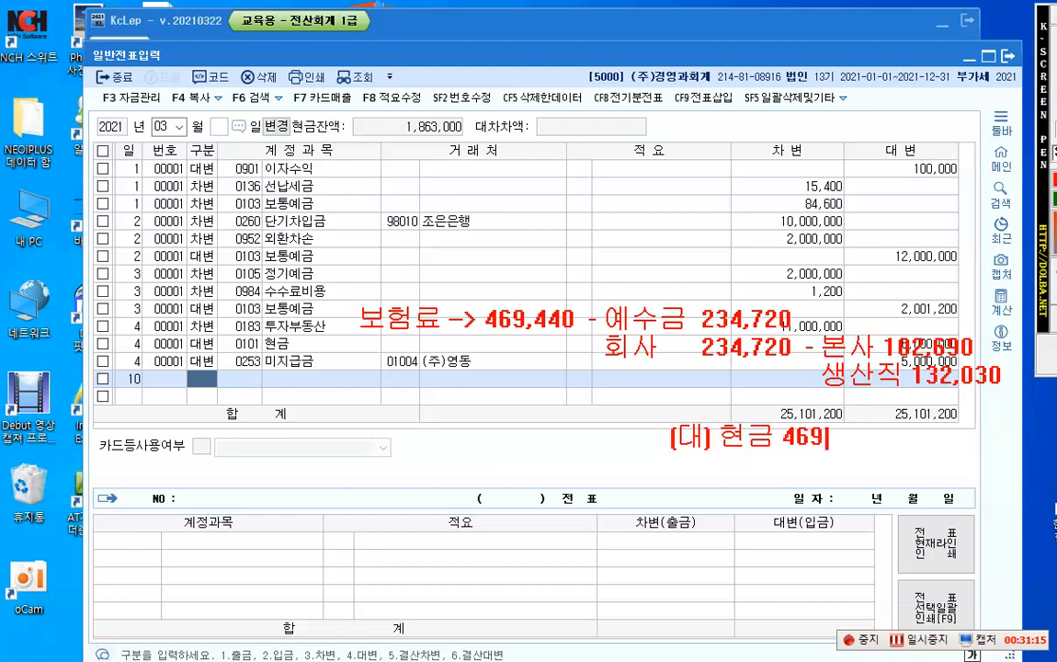
text(,440)
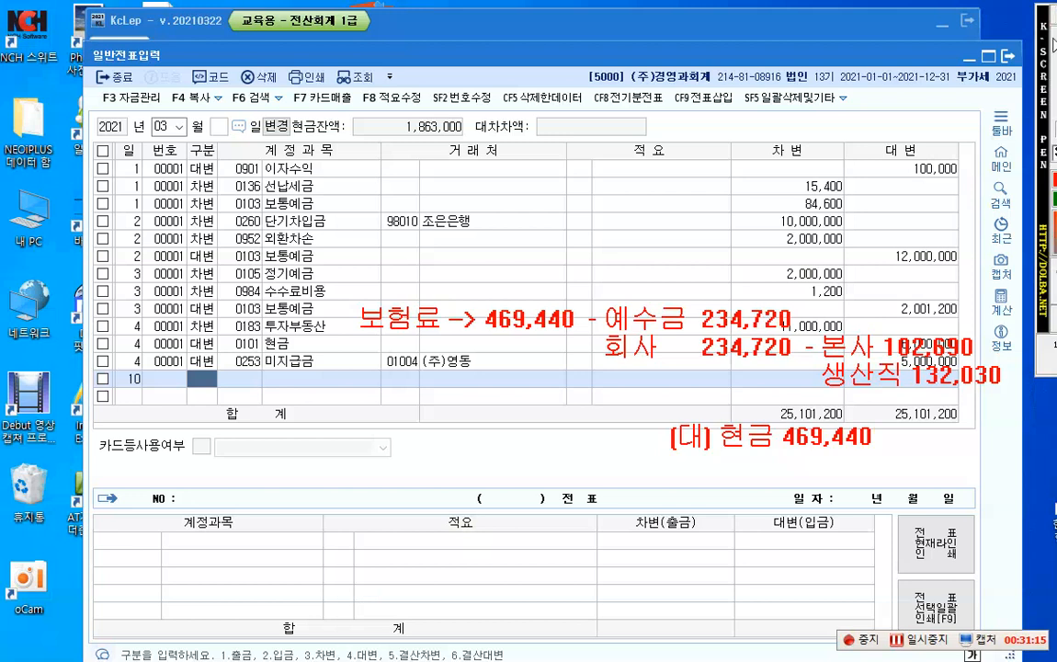
Step: Write the first debit of the planned entry, "(차) 예수금 234,720", beside the credit annotation
click(352, 441)
text((차))
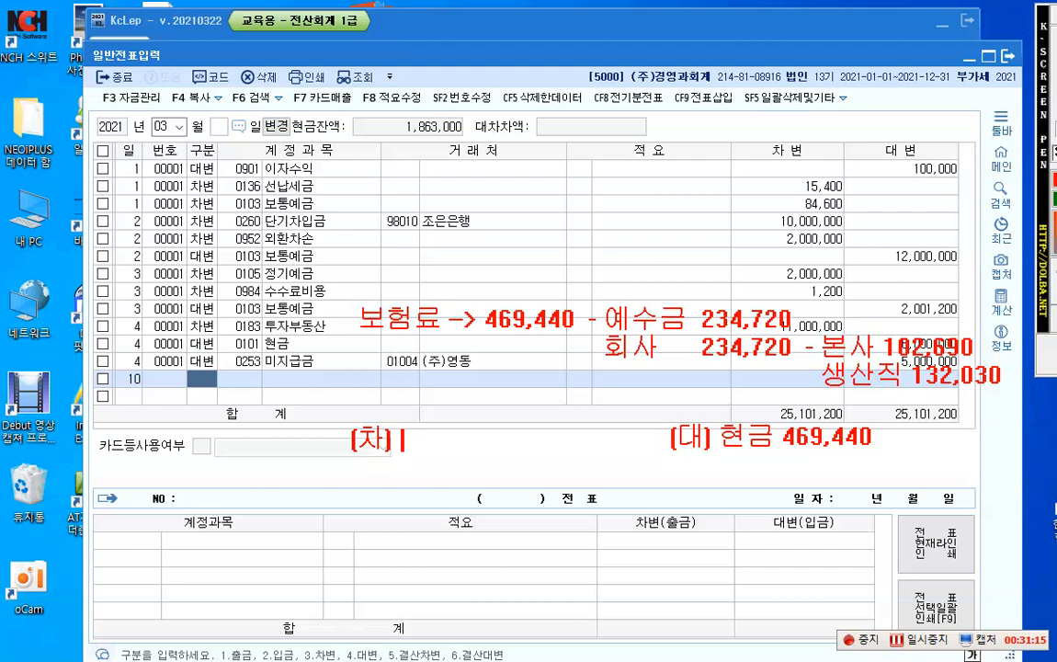
text( 예수금)
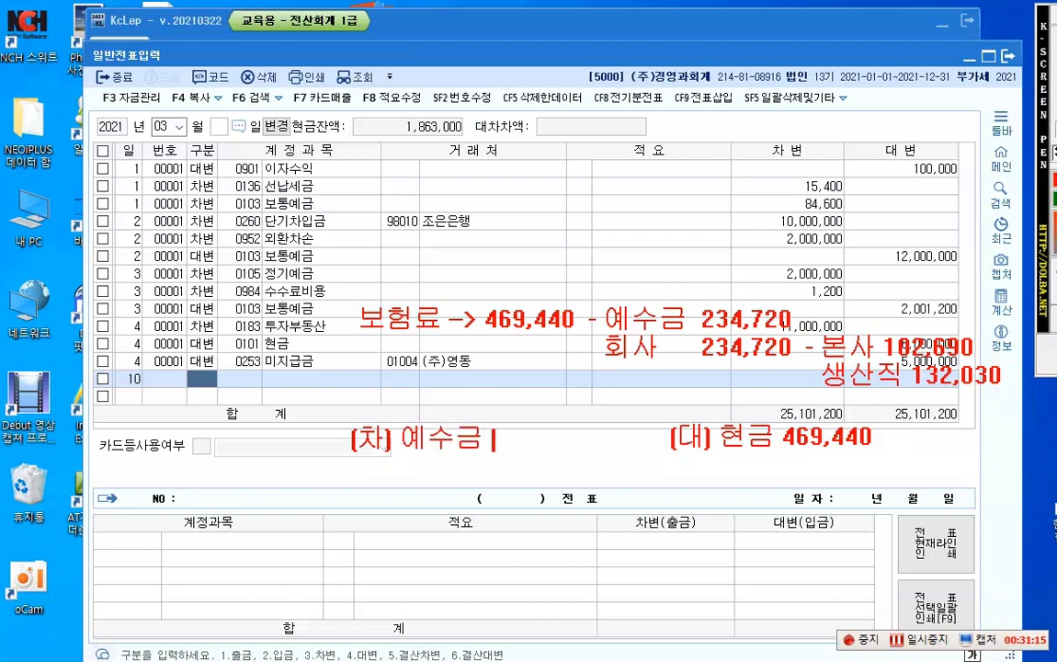
text( 234,720)
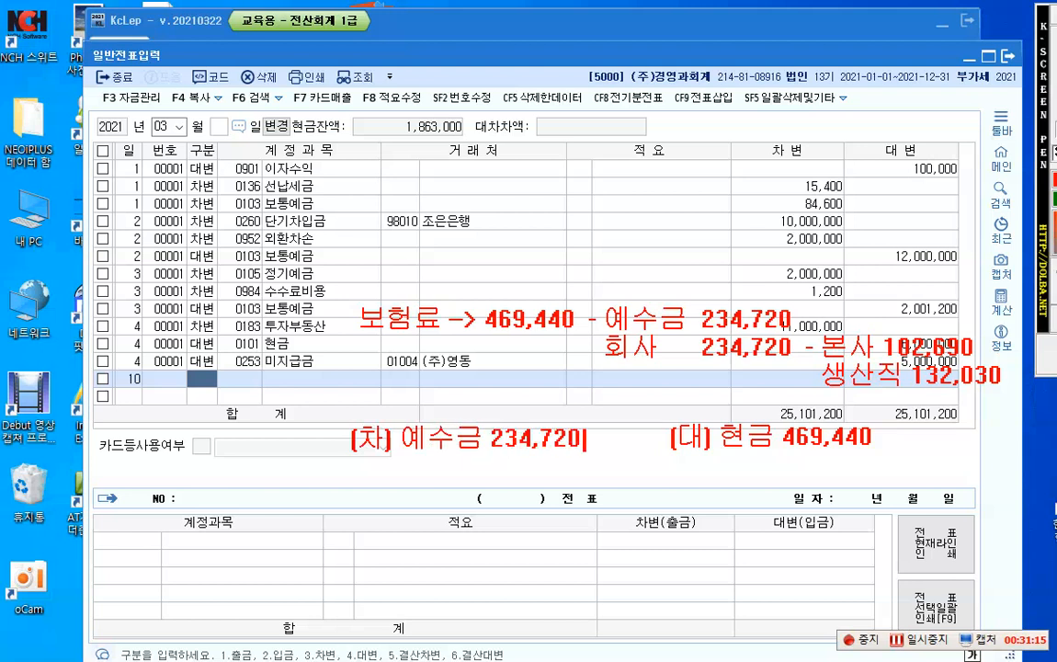
Step: Add "복리후생비(판) 102,690" as the second debit line of the annotation
key(Return)
text(복리후생비)
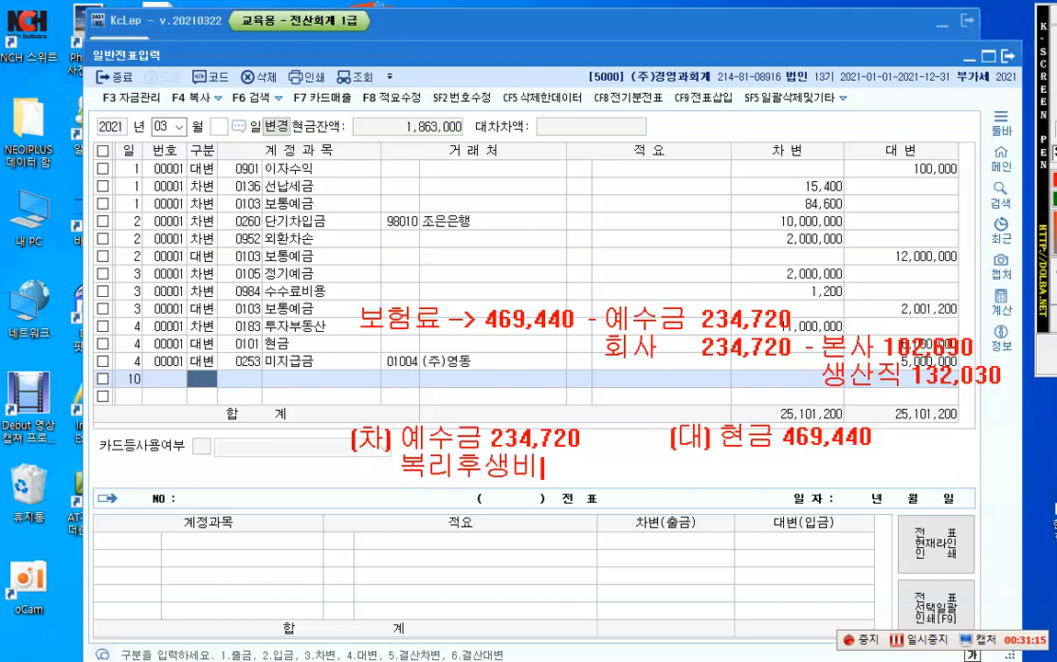
text((판) 10)
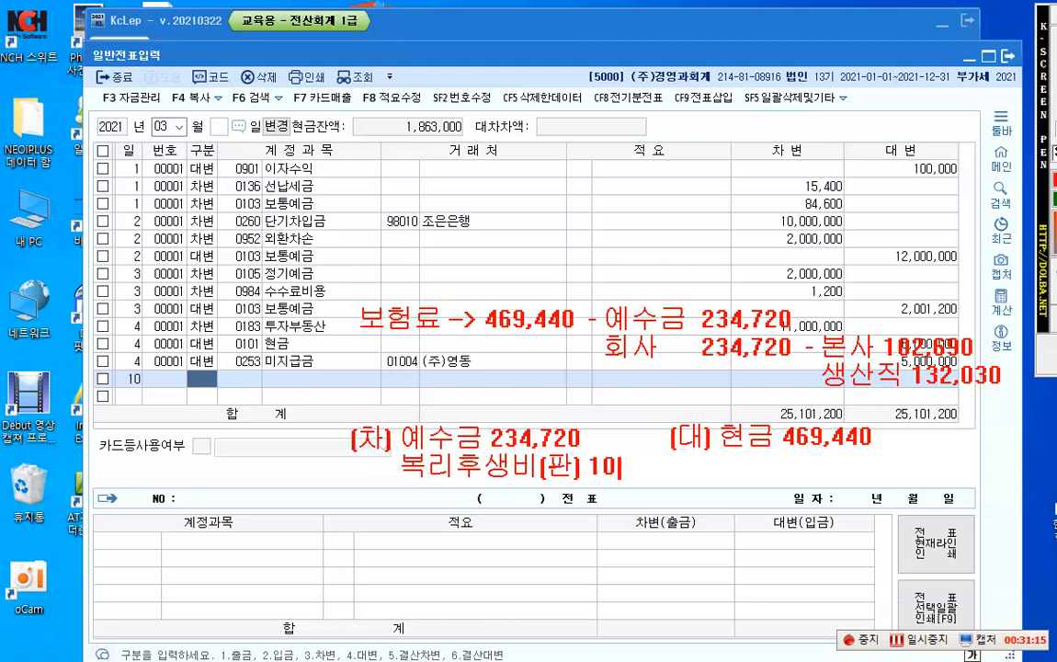
text(2,690)
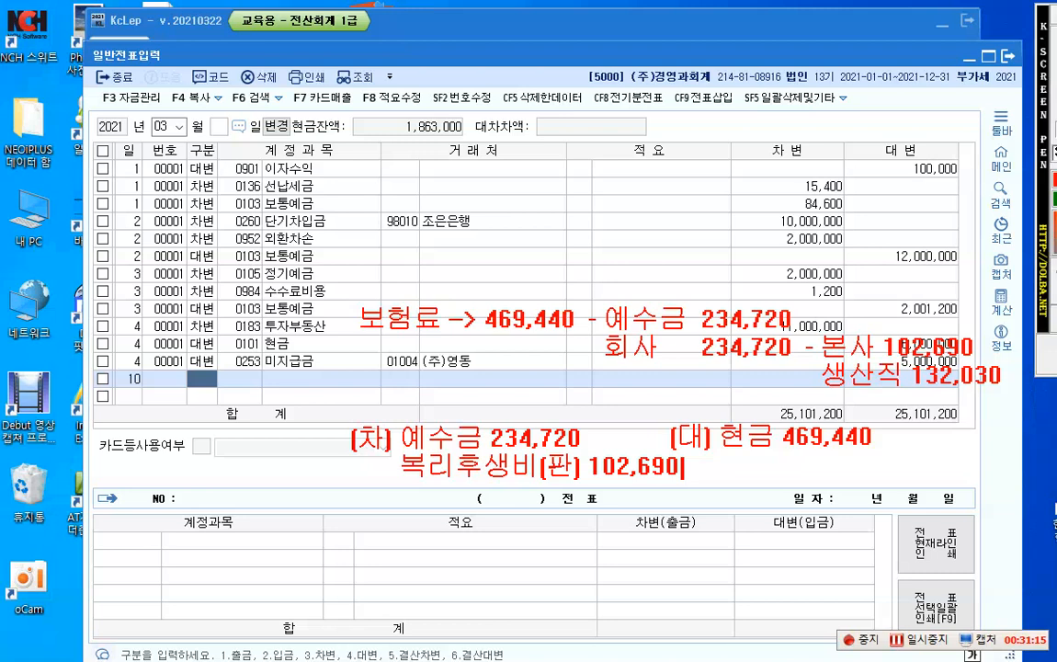
Step: Add "복리후생비(제) 132,030" as the third debit line of the annotation
key(Return)
text(비복리후생비)
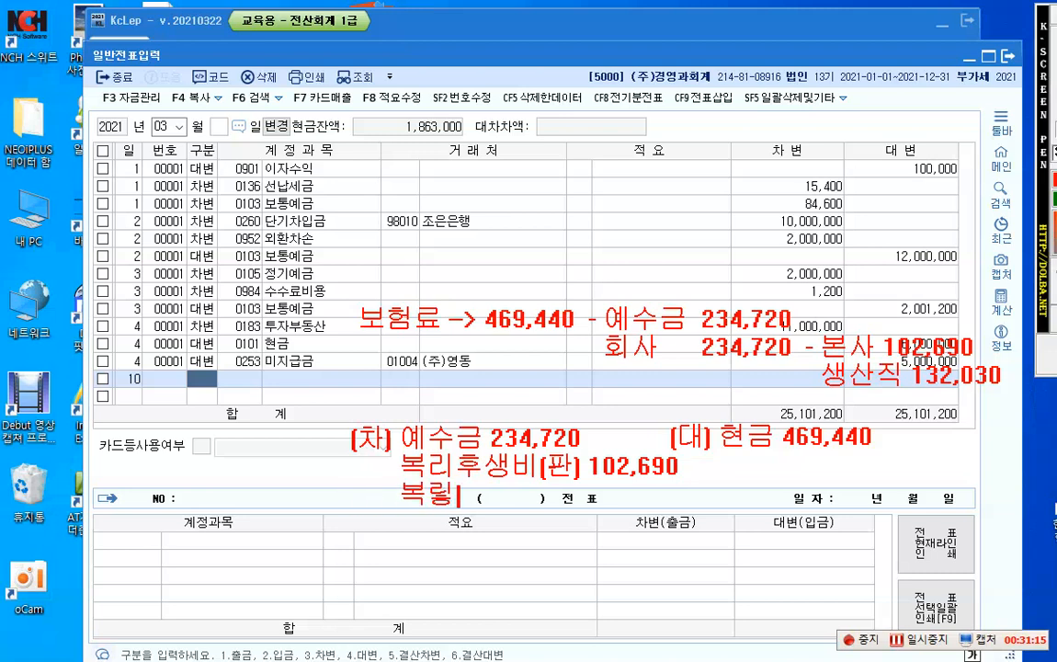
text(()
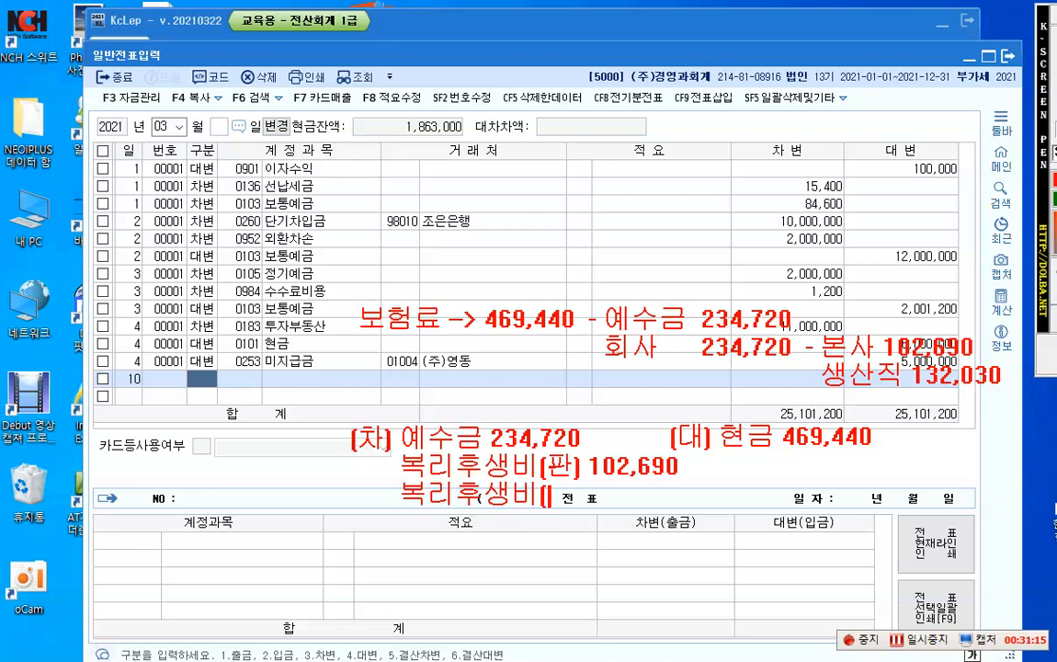
text(제))
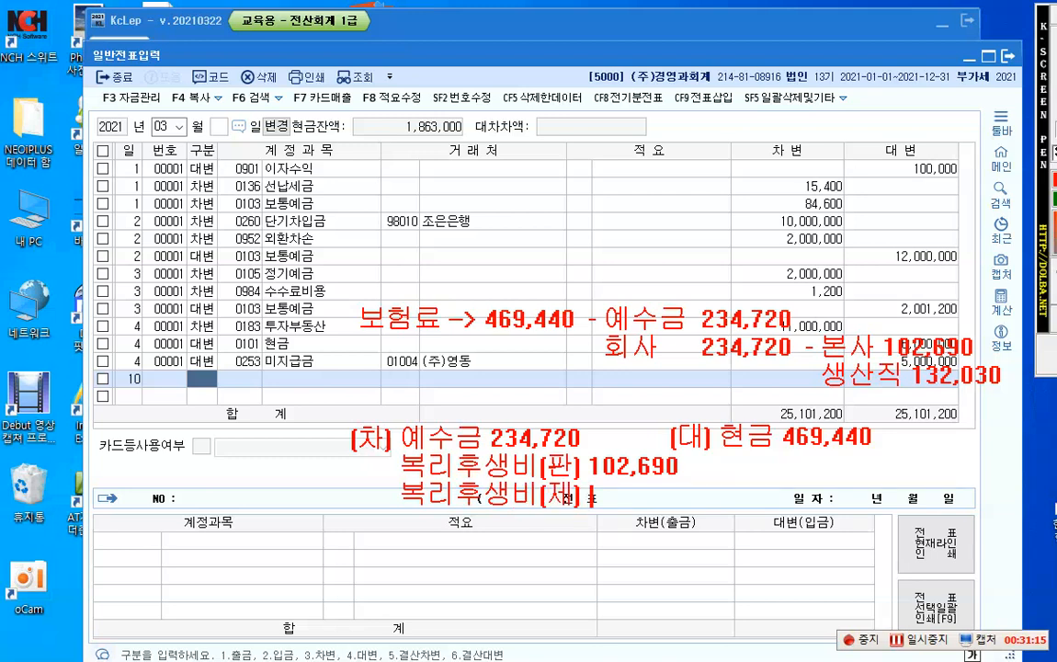
text( 132,)
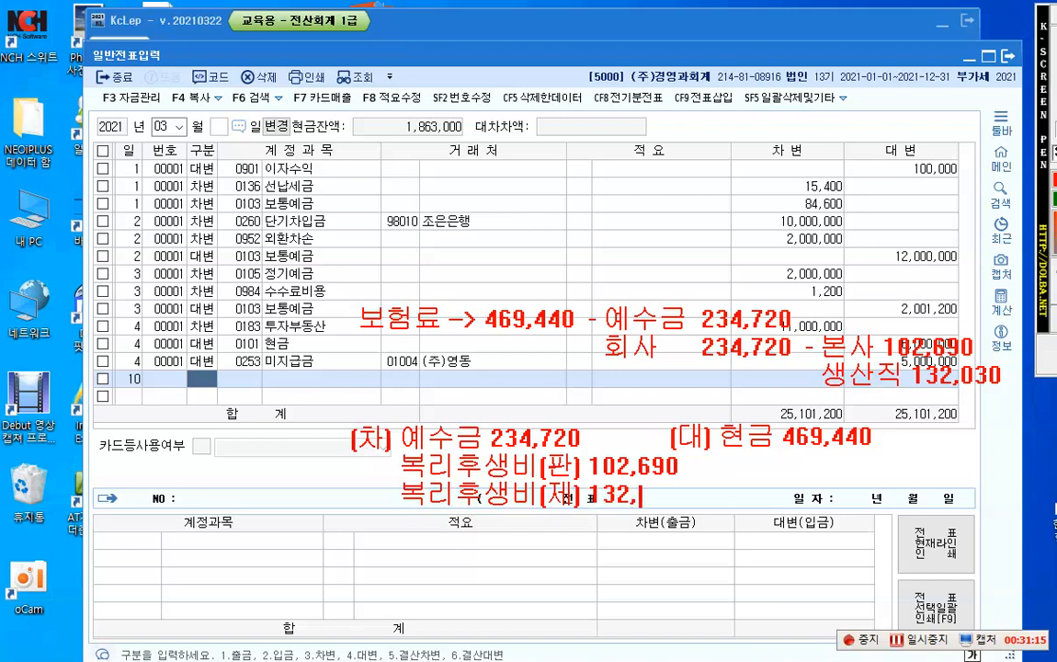
text(030)
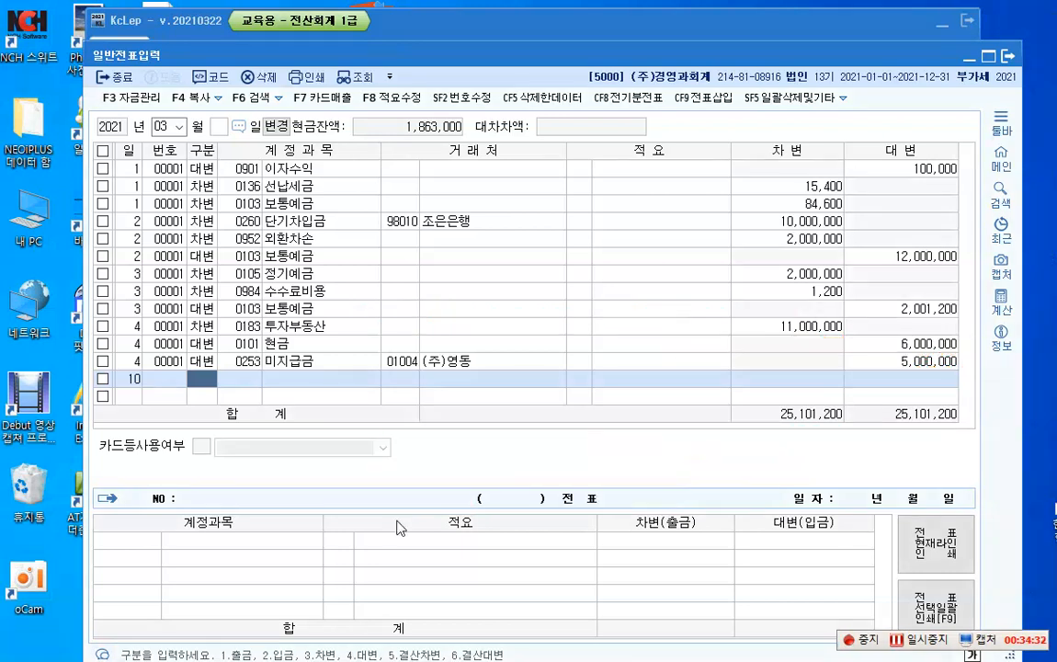
Step: Enter the March 10 credit line for account 0101 현금 with an amount of 469,440
text(4)
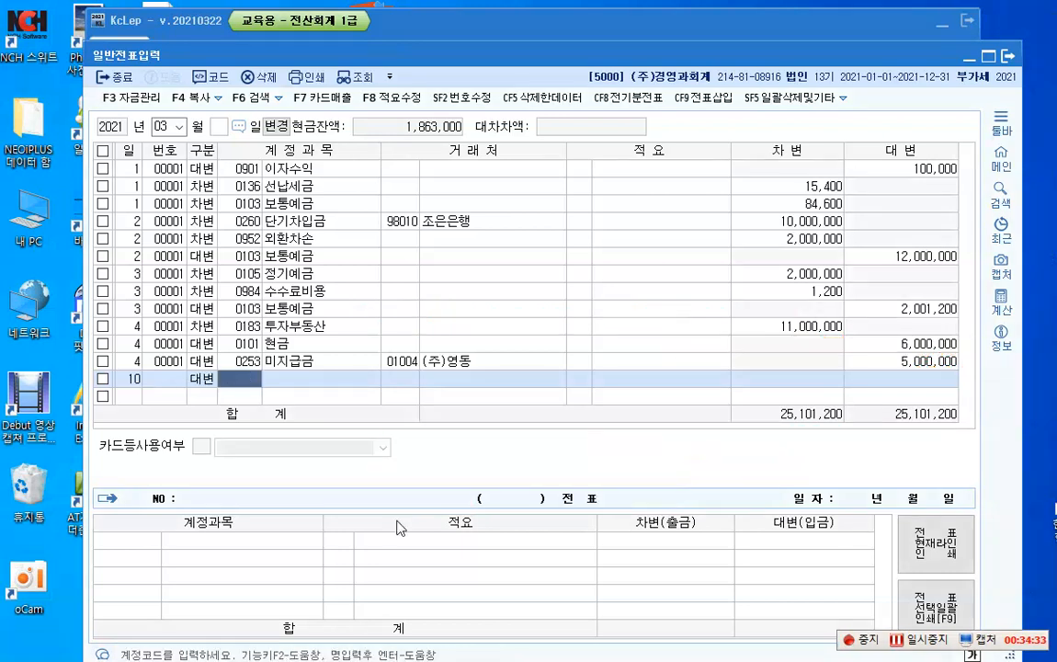
text(101)
key(Return)
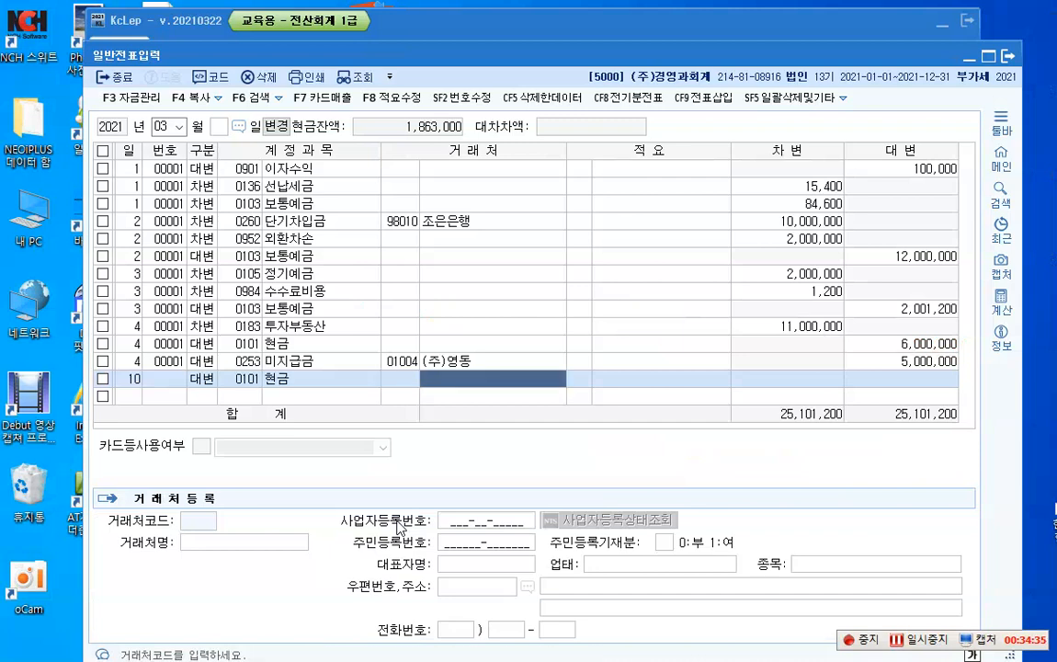
key(Return)
key(Return)
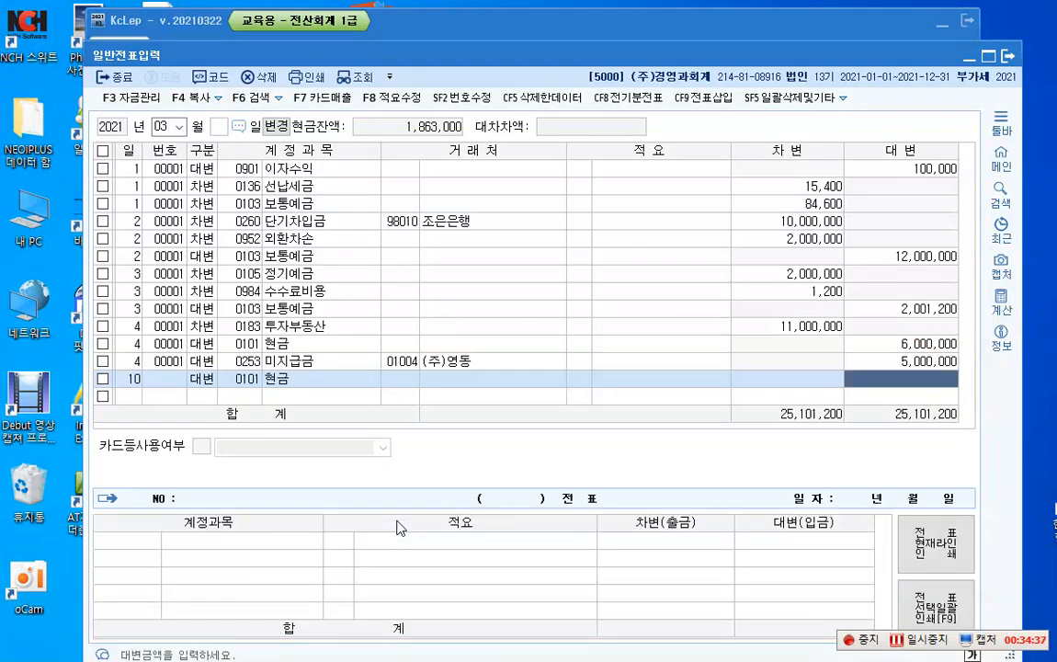
text(469440)
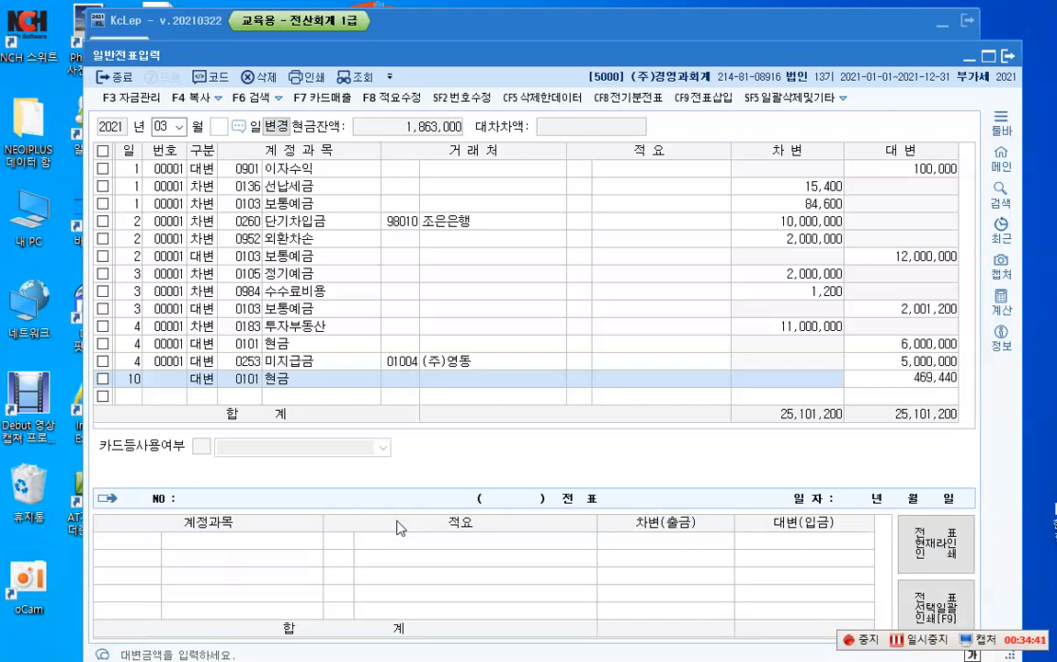
key(Return)
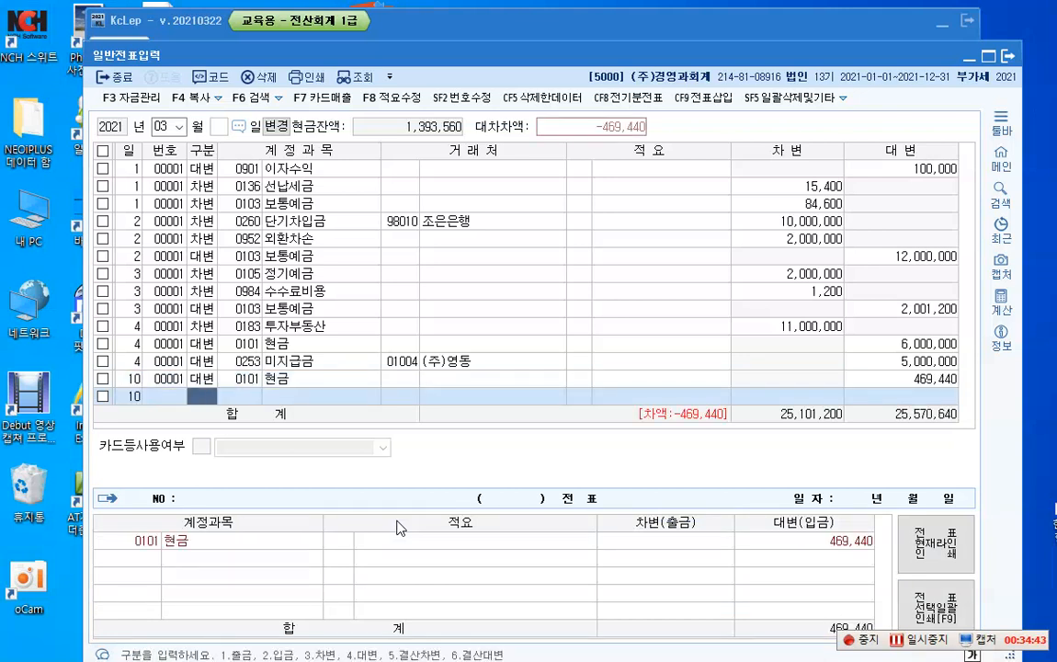
Step: Add a March 10 debit line for account 0254 예수금 with an amount of 234,720
text(3)
key(Return)
text(254)
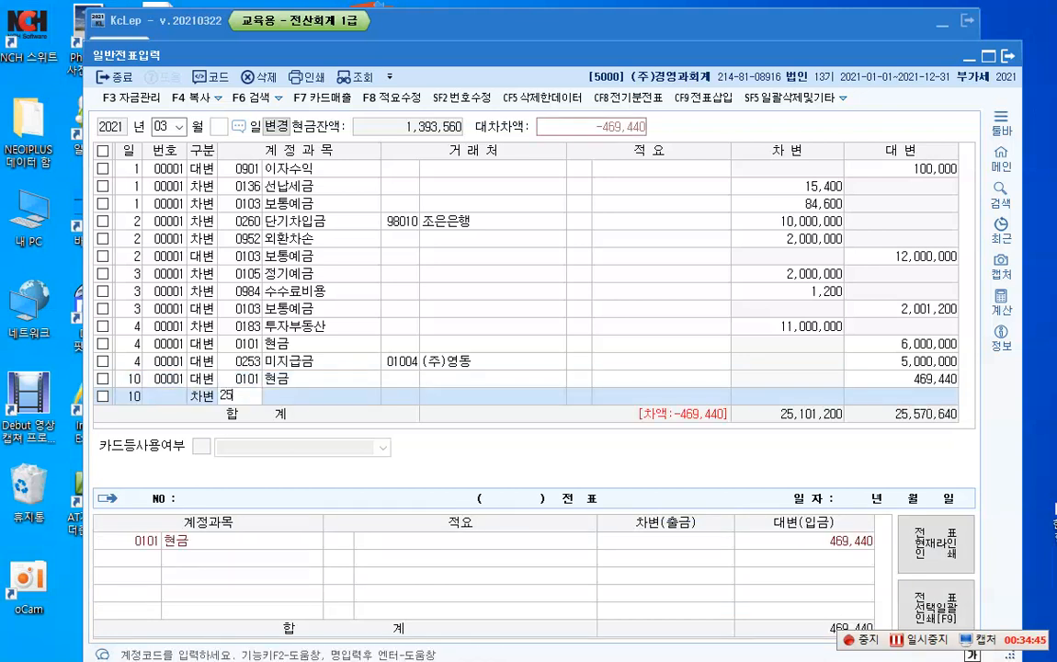
key(Return)
key(Return)
key(Return)
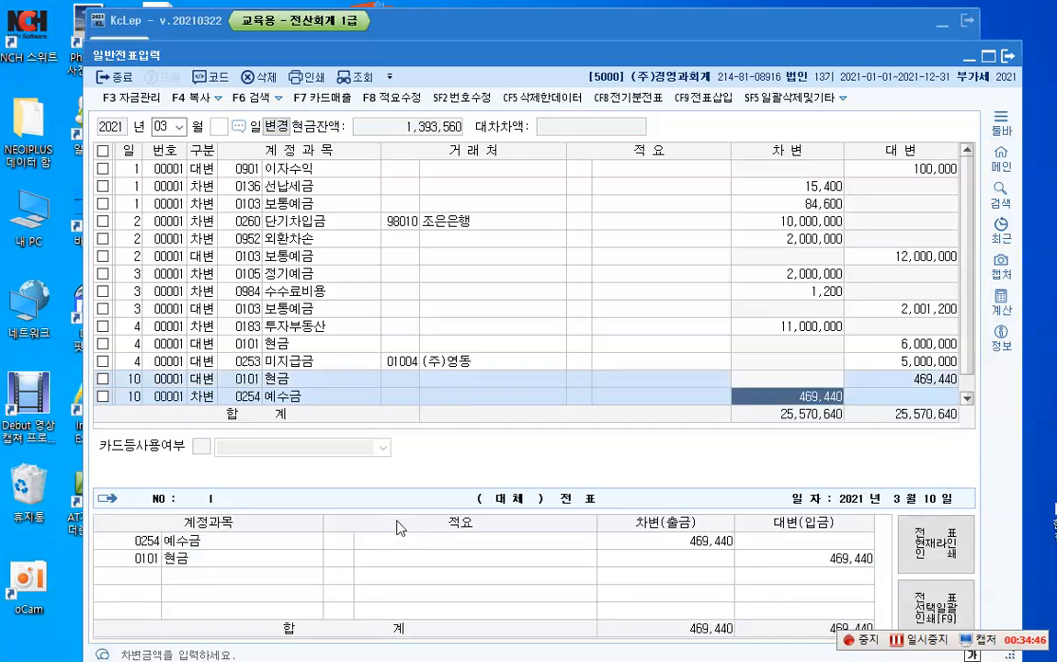
text(234)
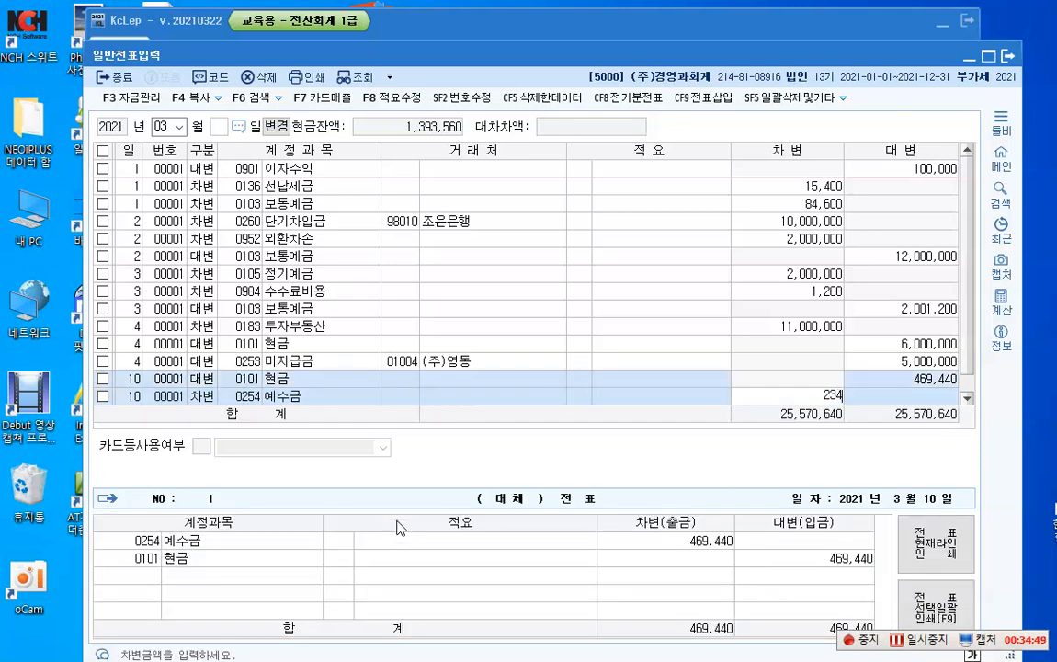
text(,720)
key(Return)
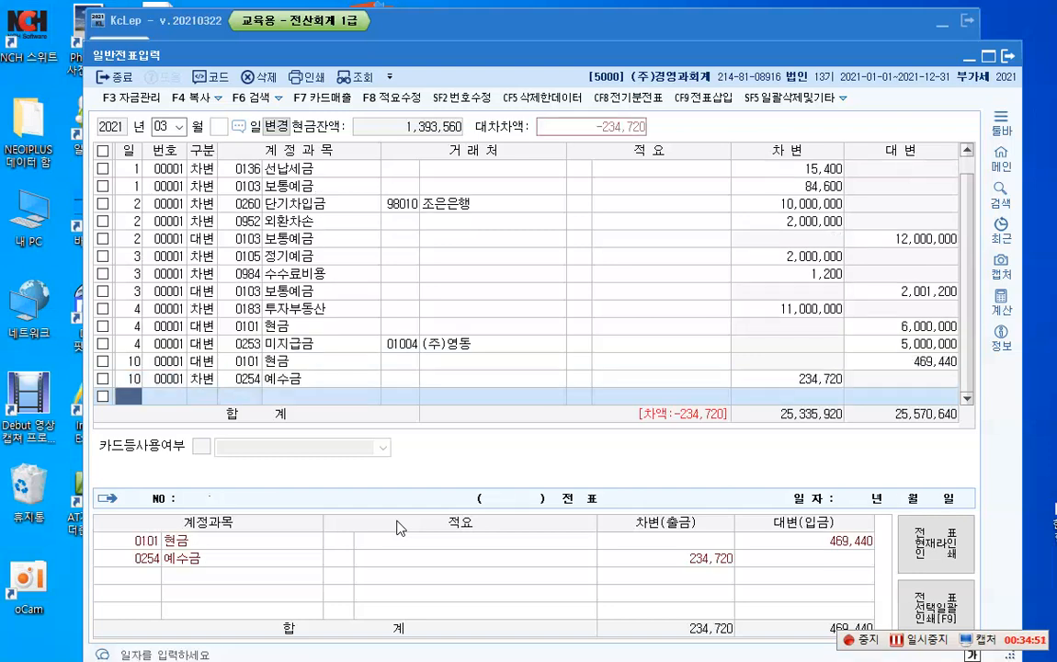
Step: Add a March 10 debit line for account 0811 복리후생비(판) with an amount of 102,690
text(10)
key(Return)
text(3)
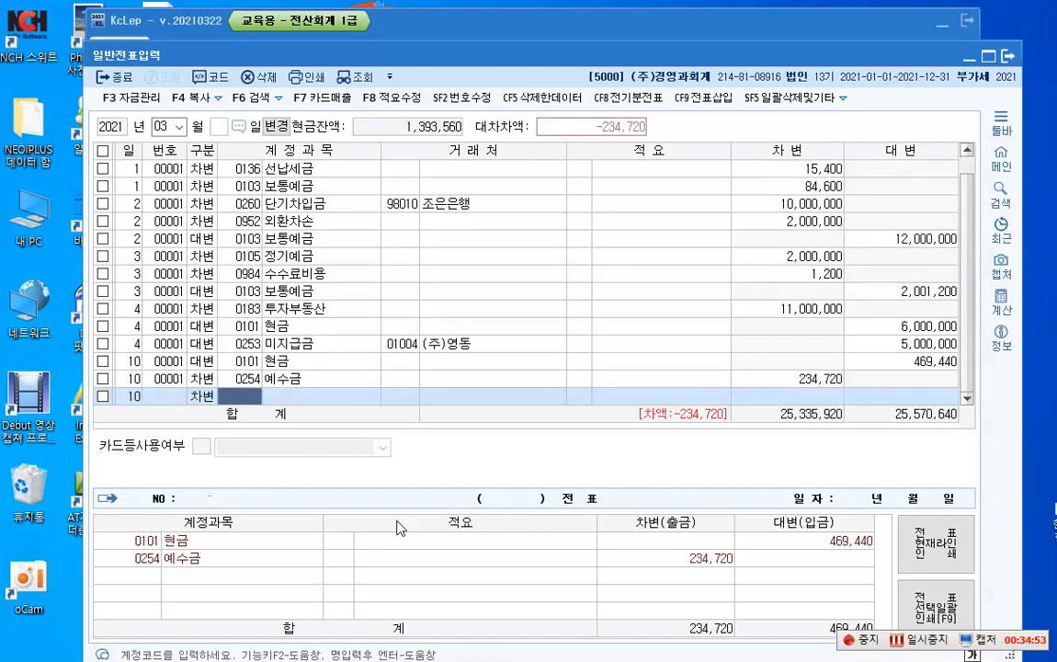
text(0811)
key(Return)
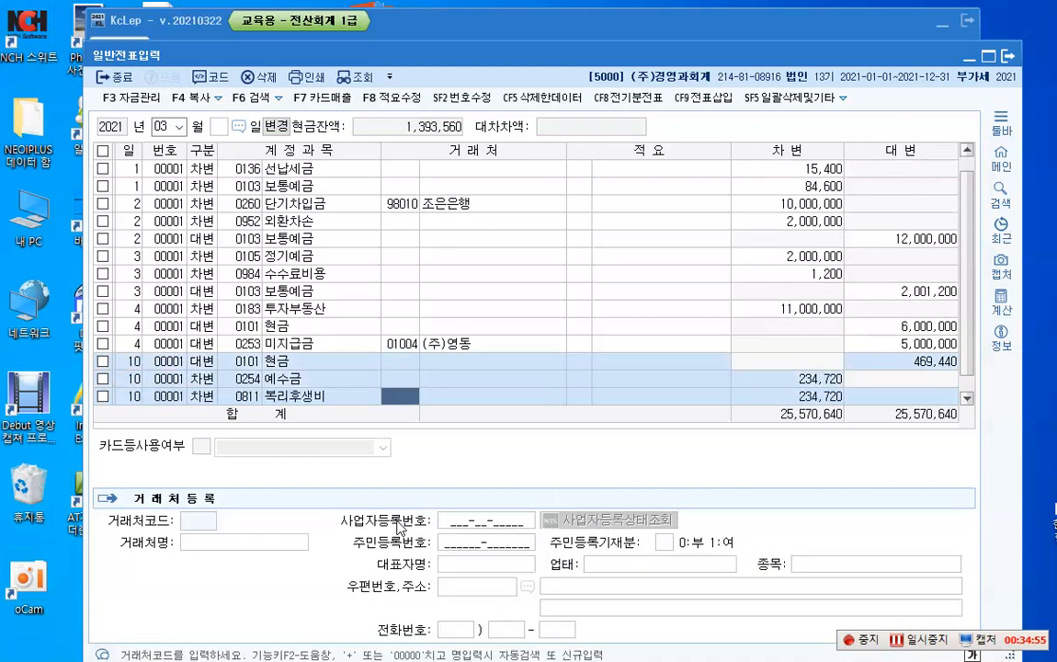
key(Return)
key(Return)
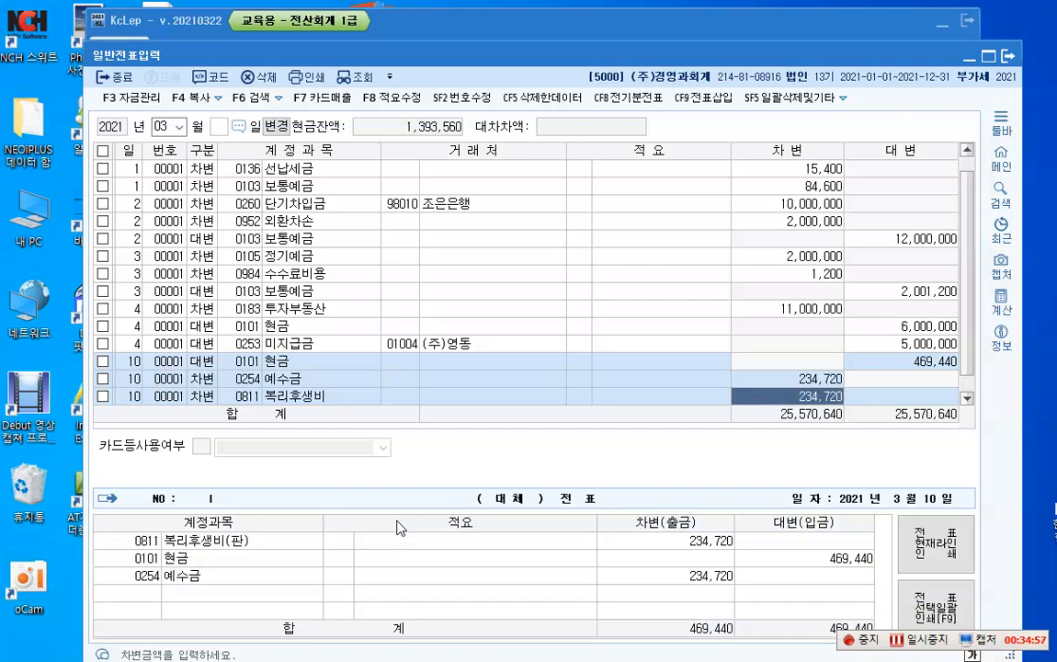
text(10)
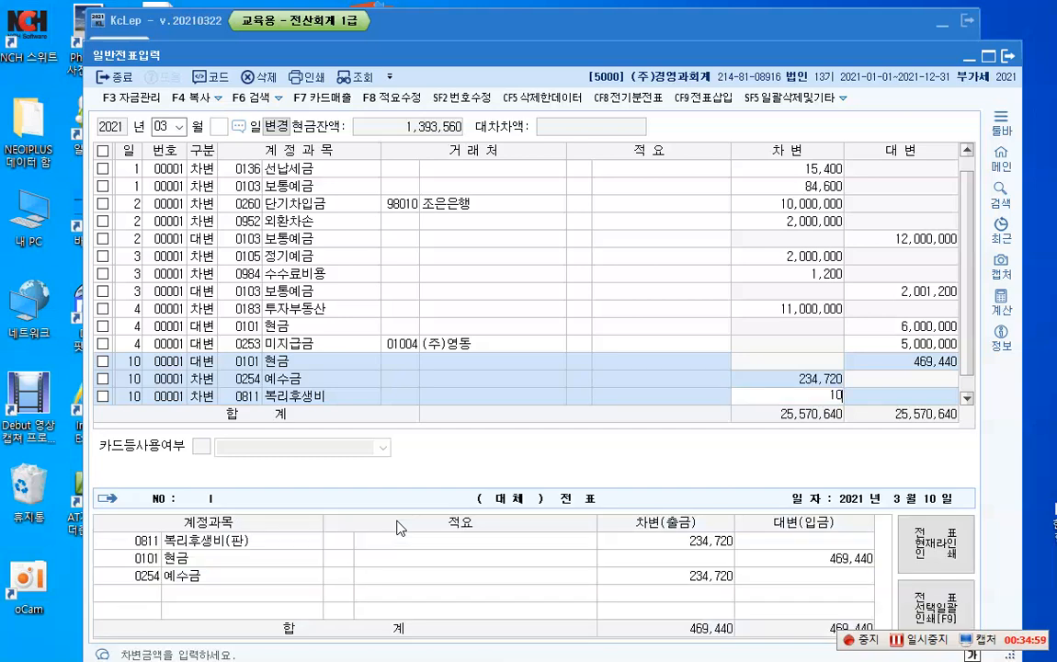
text(2,690)
key(Return)
Step: Complete the March 10 voucher with a debit line for account 0511 복리후생비(제) of 132,030
text(10)
key(Return)
text(3)
key(Return)
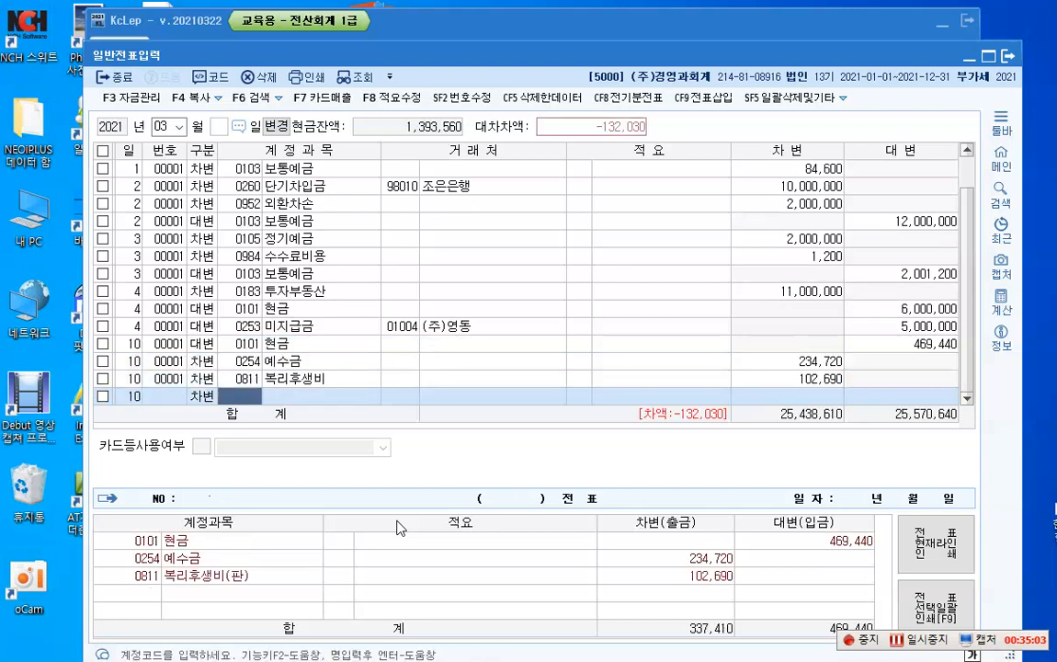
text(511)
key(Return)
key(Return)
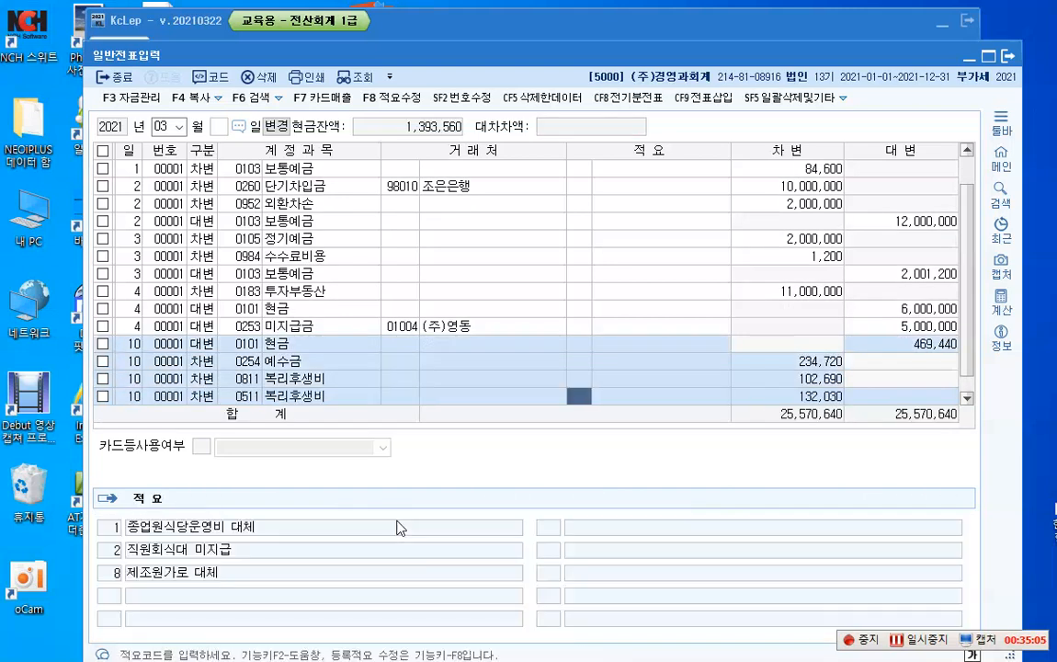
key(Return)
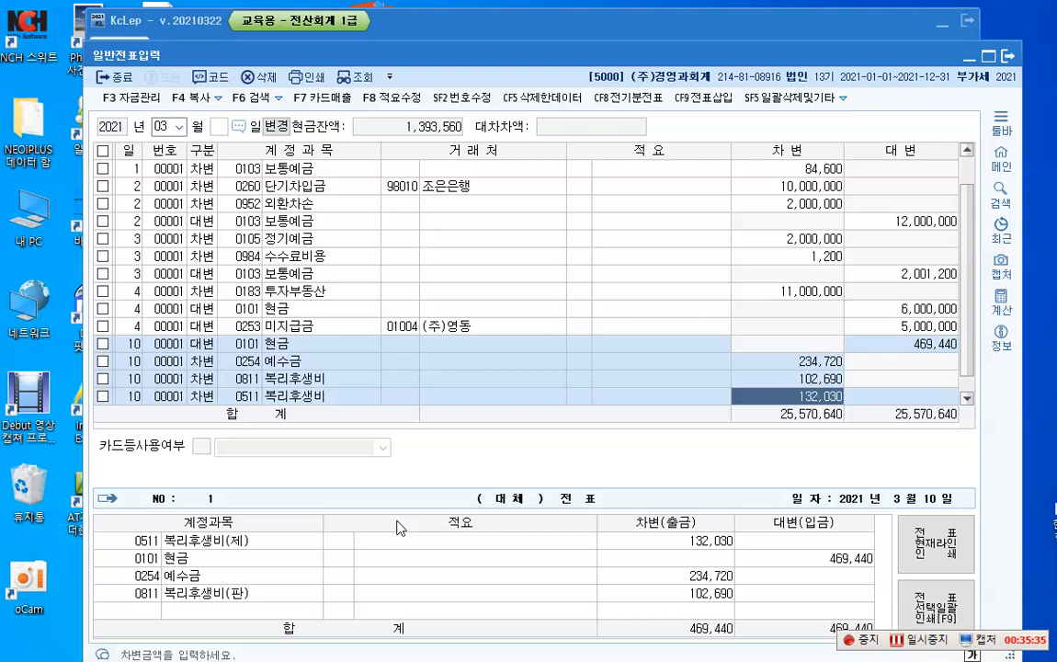
key(Return)
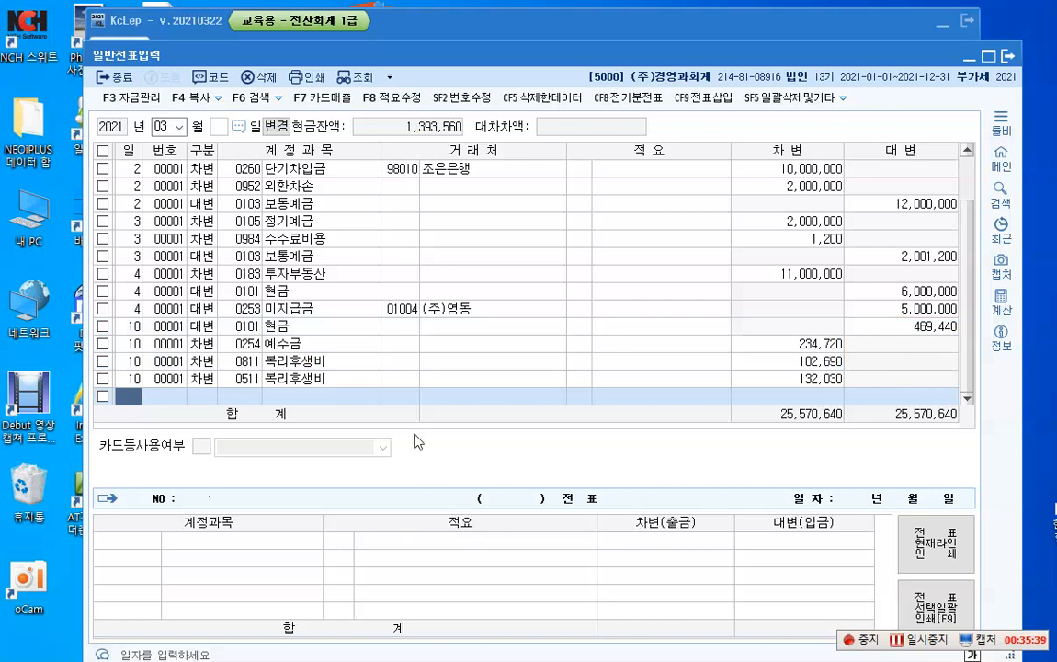
Step: Switch the voucher entry month to 04 and load its empty grid
click(179, 127)
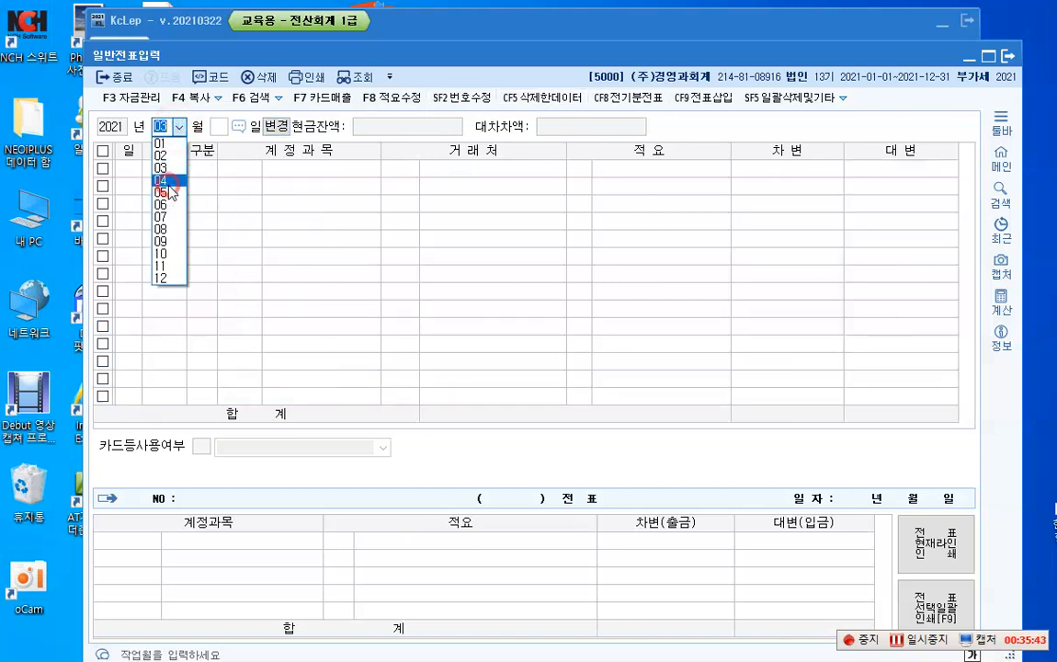
click(169, 184)
key(Return)
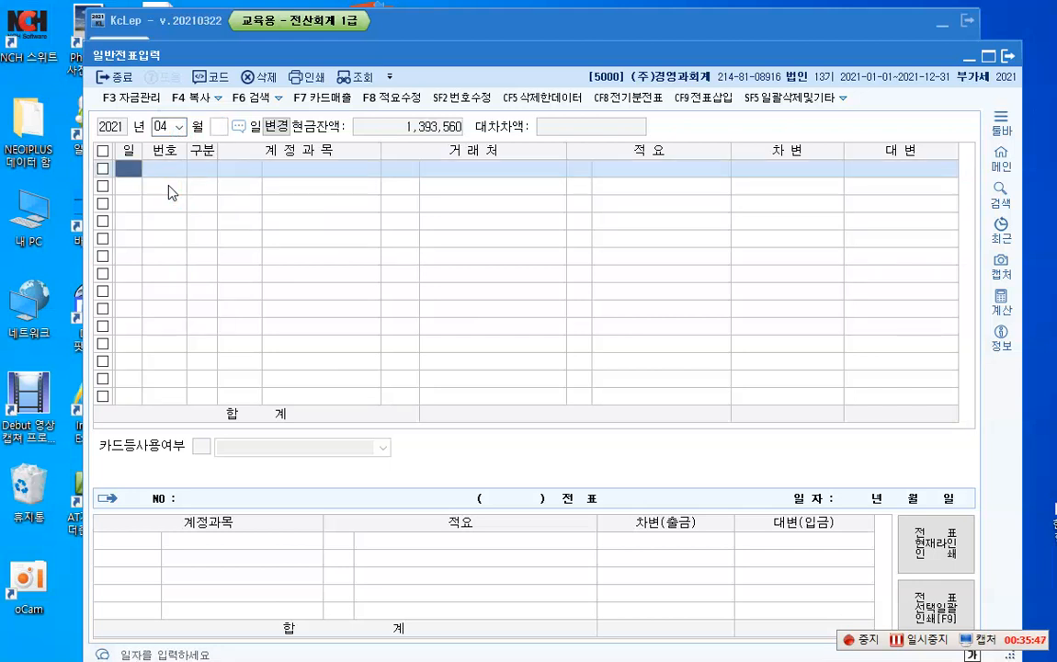
Step: Enter an April 1 debit line for account 0253 미지급금, business partner (주)김포, amount 1,600,000
text(1)
key(Return)
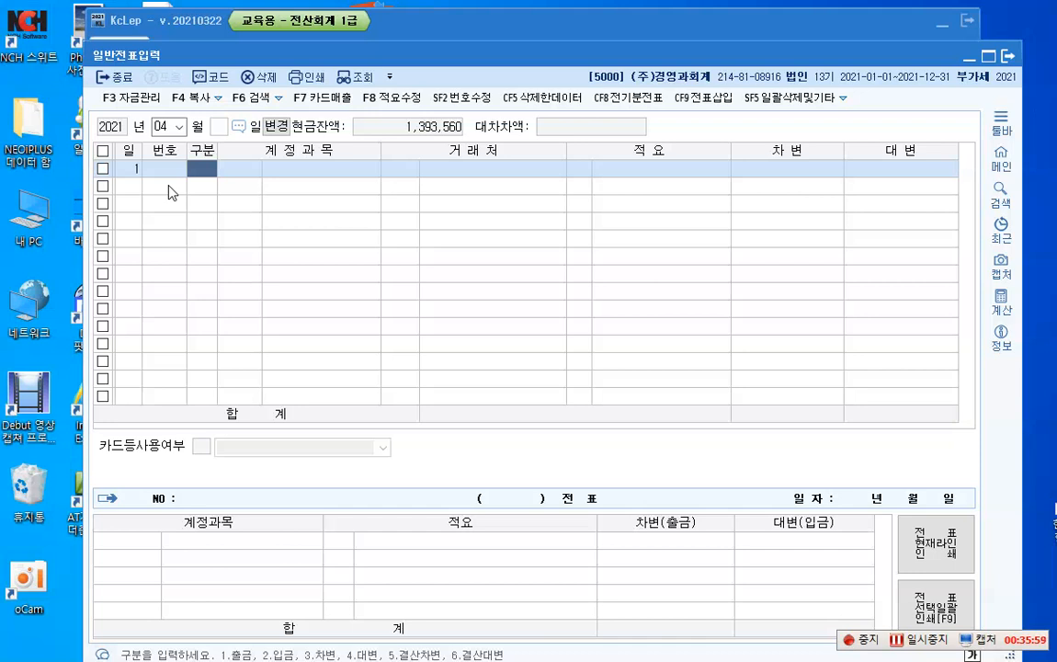
text(3)
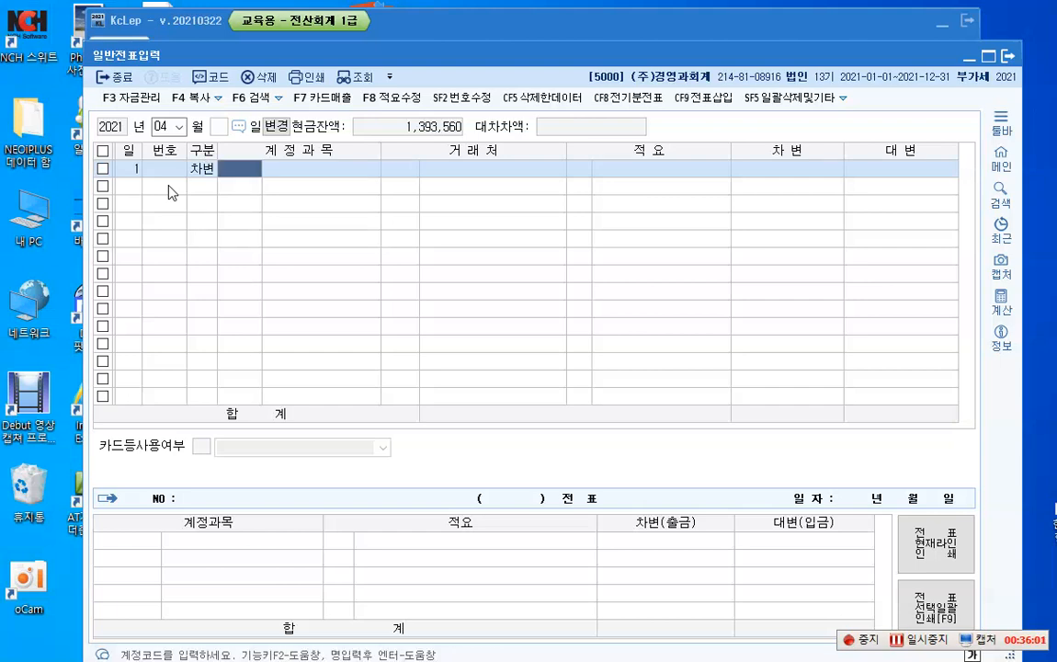
text(253)
key(Return)
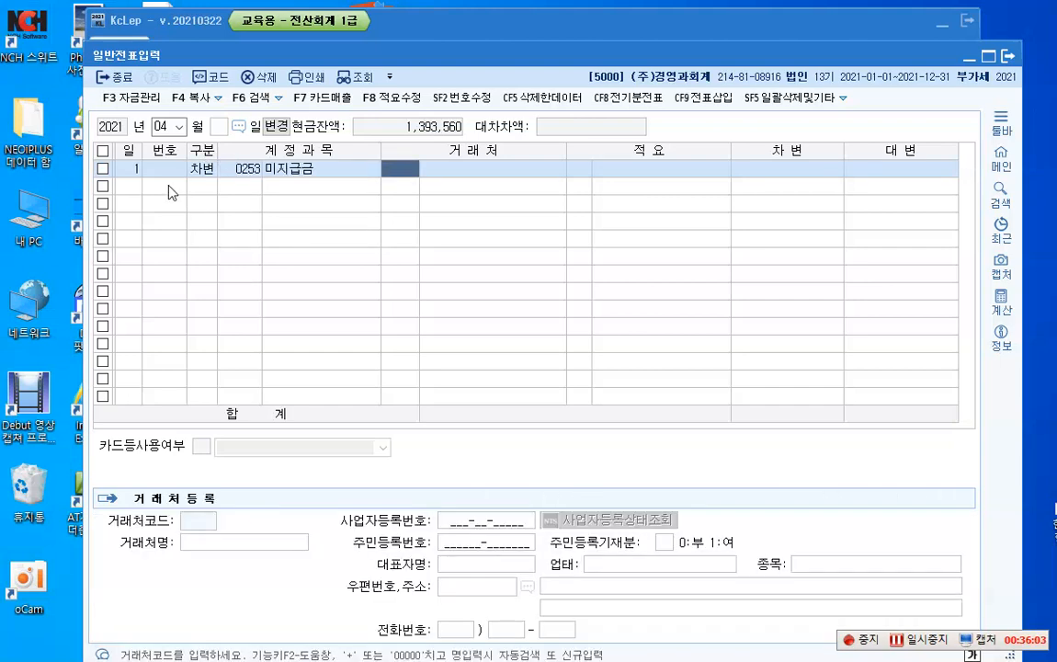
text(김)
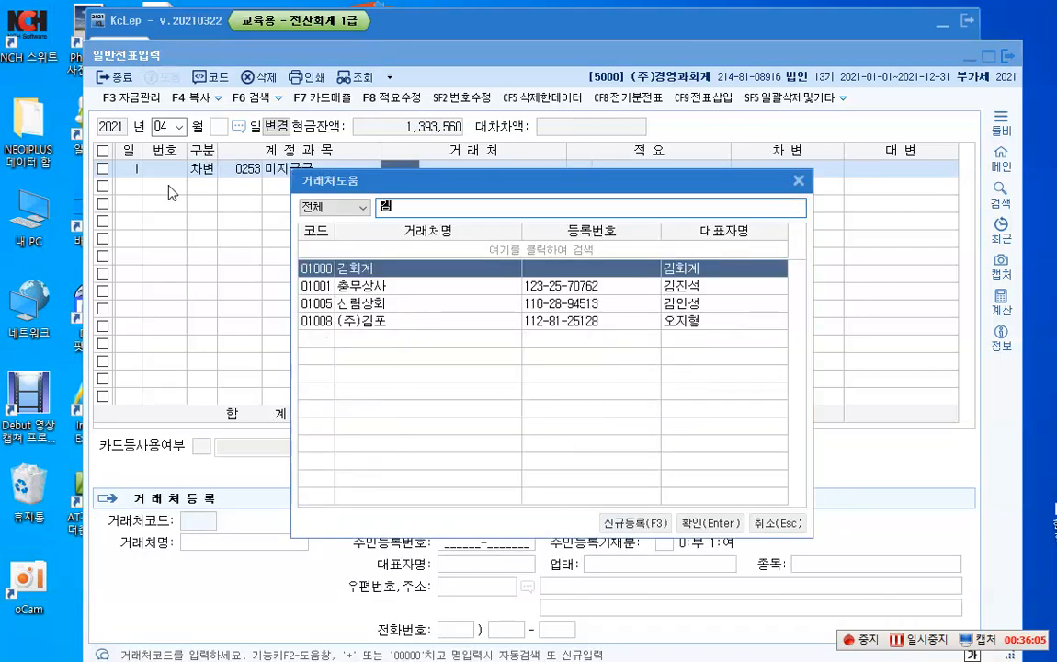
text(포)
key(Return)
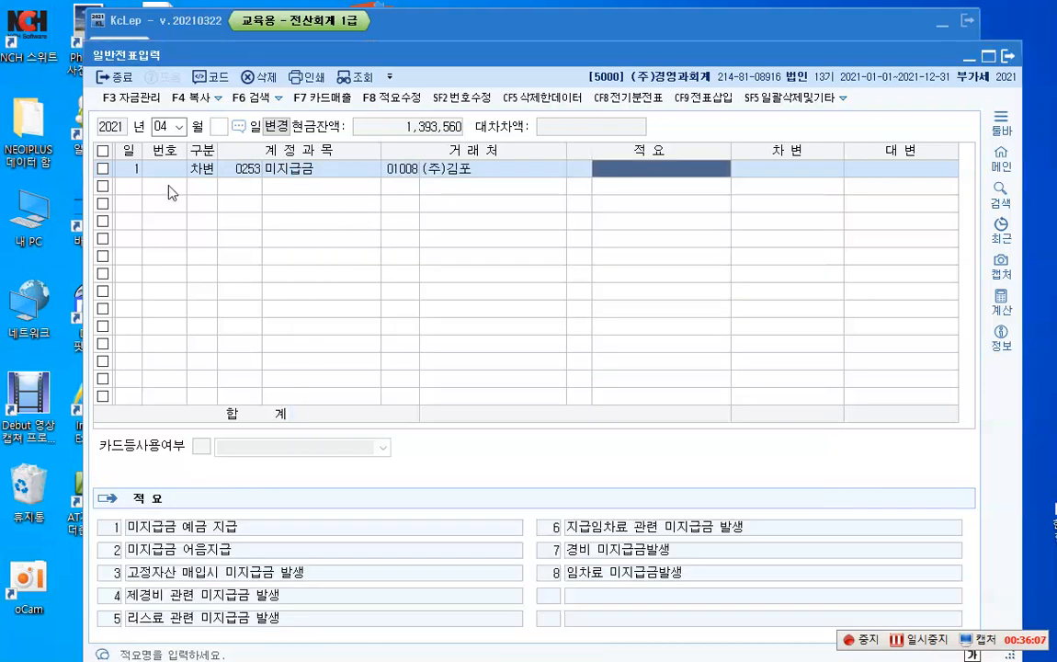
key(Return)
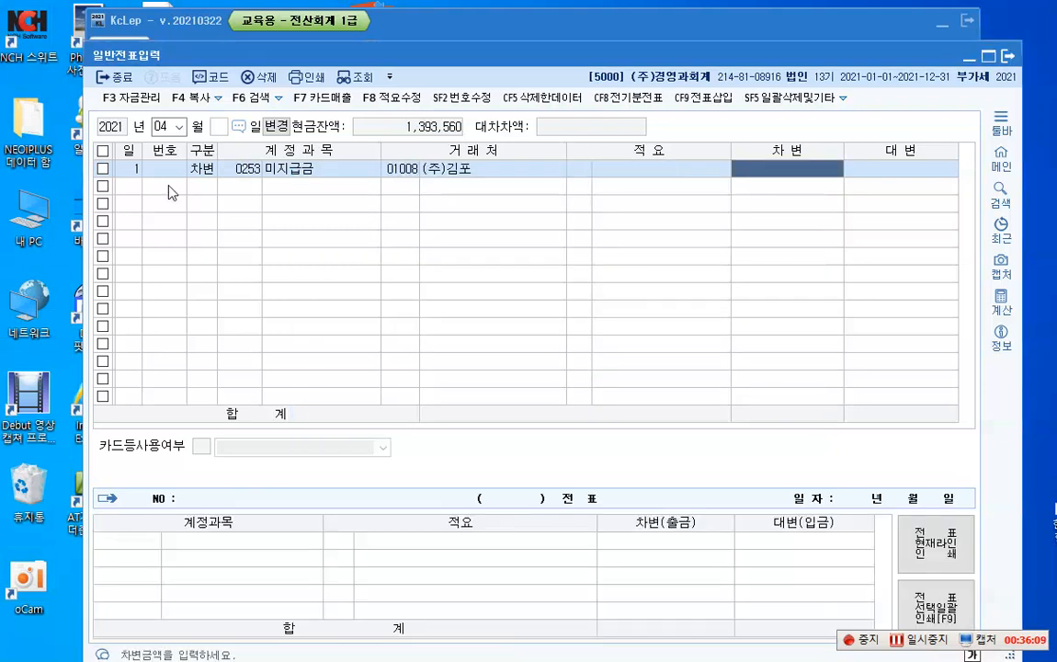
text(1600000)
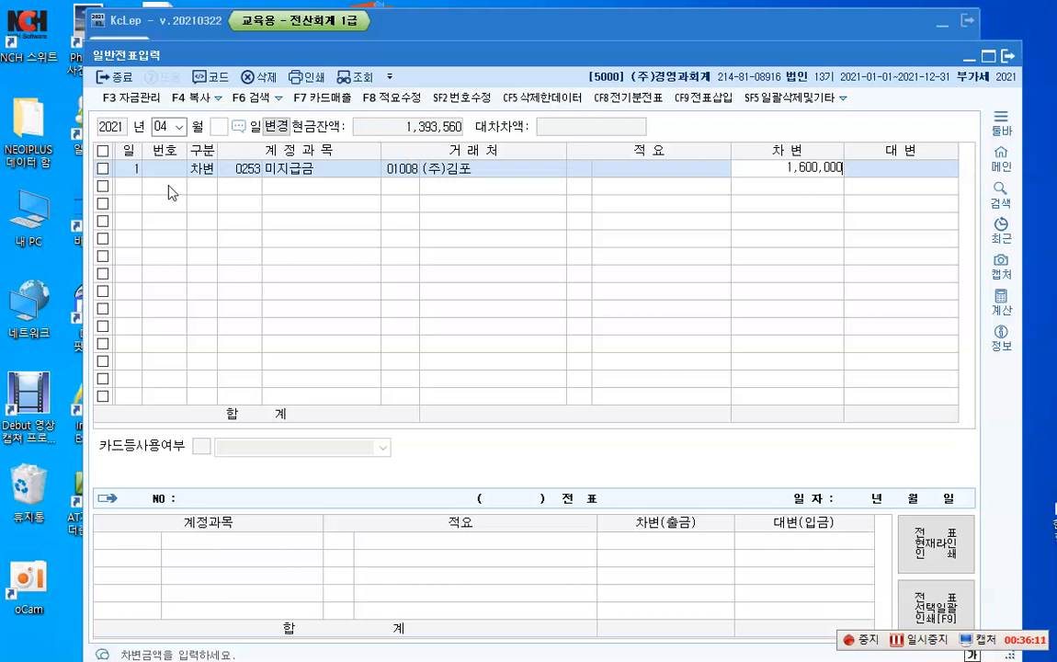
key(Return)
Step: Balance the April 1 voucher with a credit line for account 0102 당좌예금 of 1,600,000
text(1)
key(Return)
text(4)
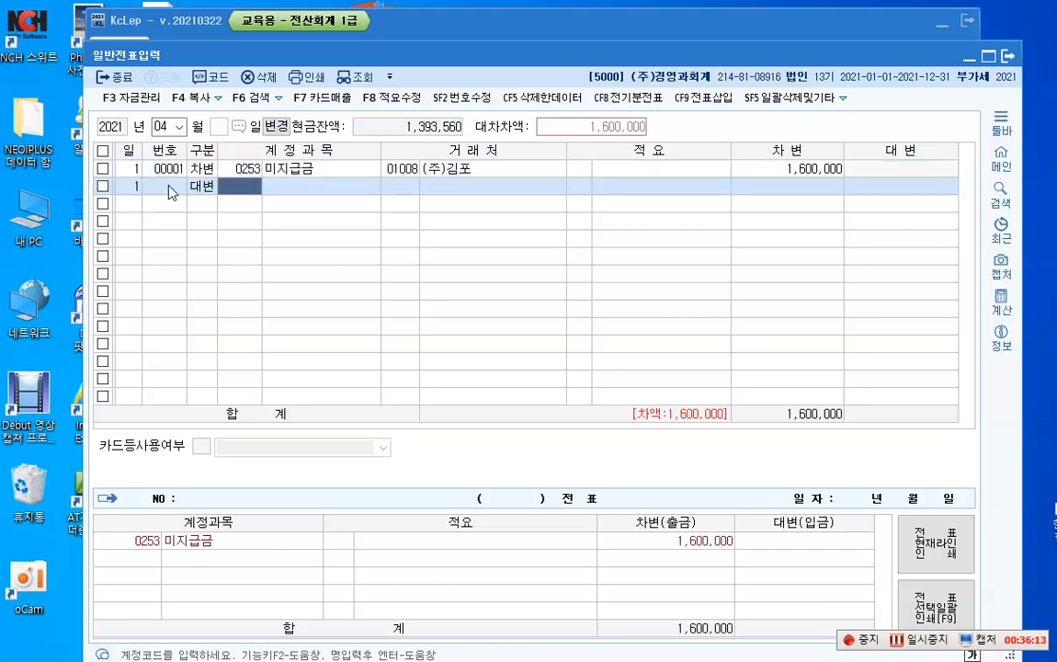
text(102)
key(Return)
key(Return)
key(Return)
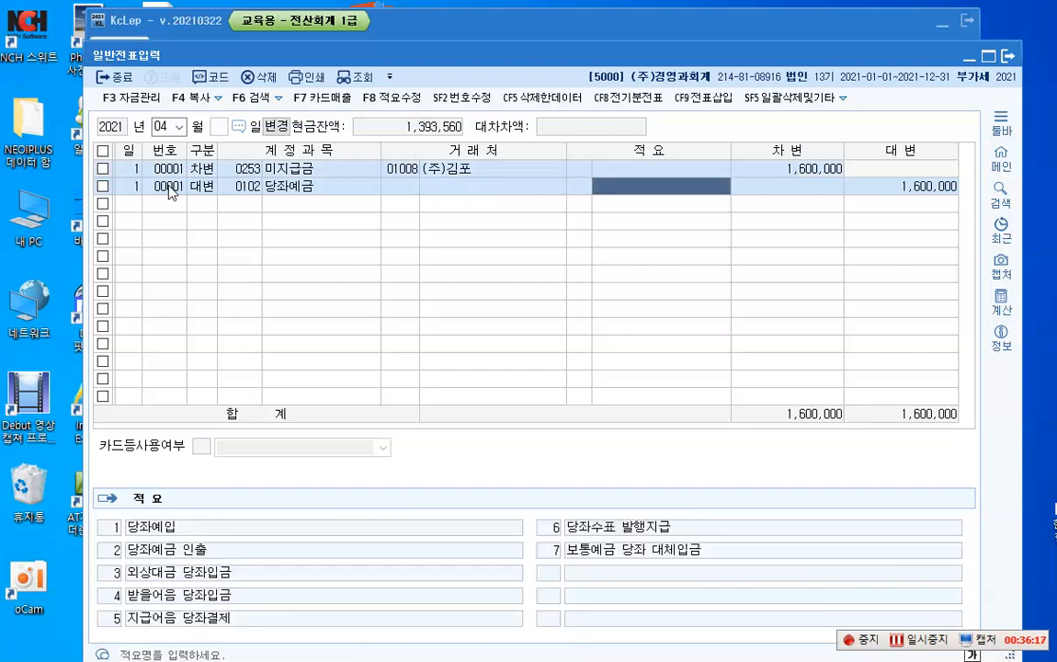
key(Return)
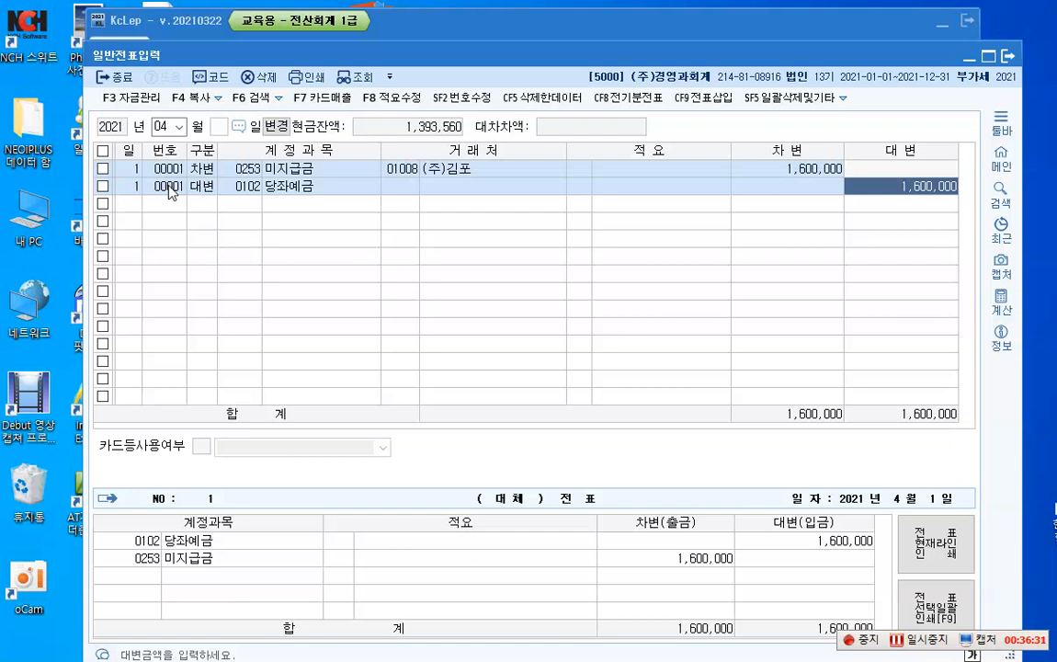
key(Return)
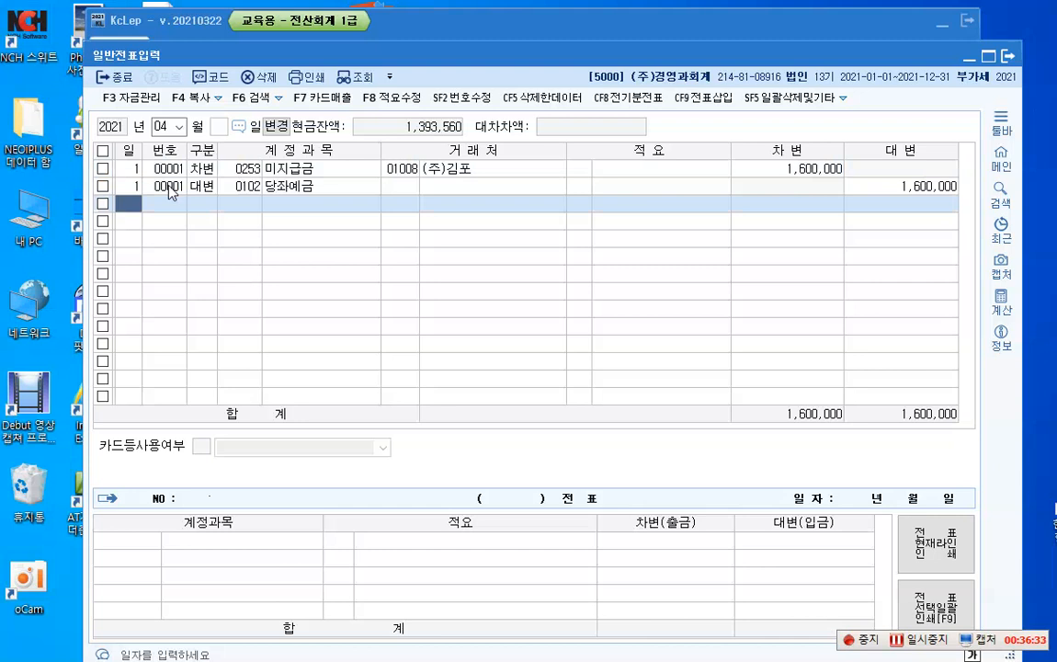
Step: Enter an April 2 credit line for account 0108 외상매출금, business partner 충무상사, amount 5,250,000
text(2)
key(Return)
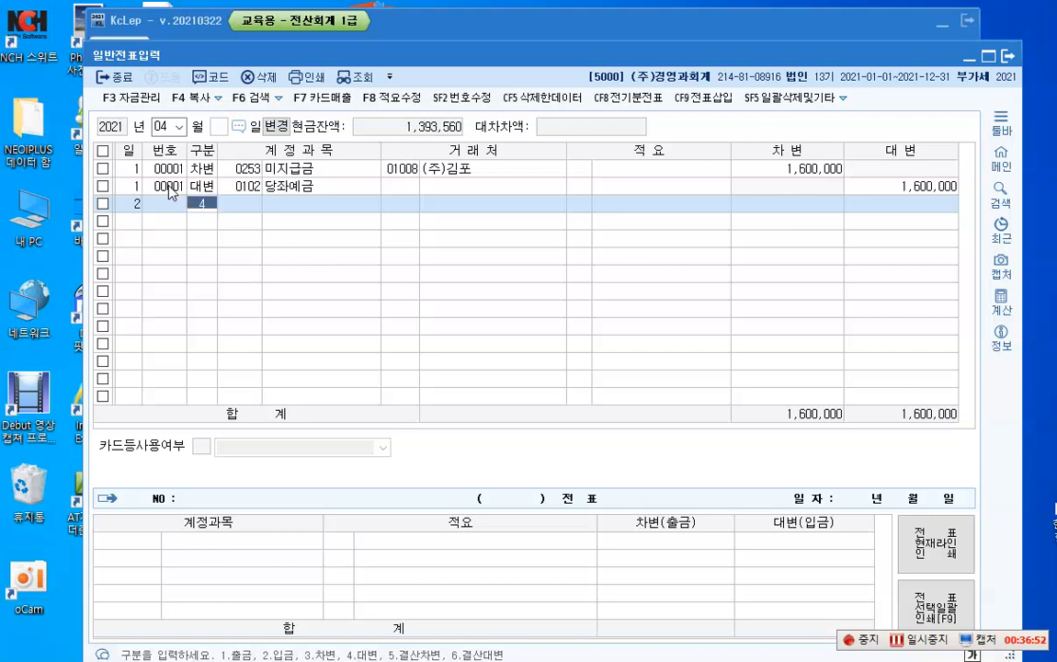
text(4)
key(Return)
text(108)
key(Return)
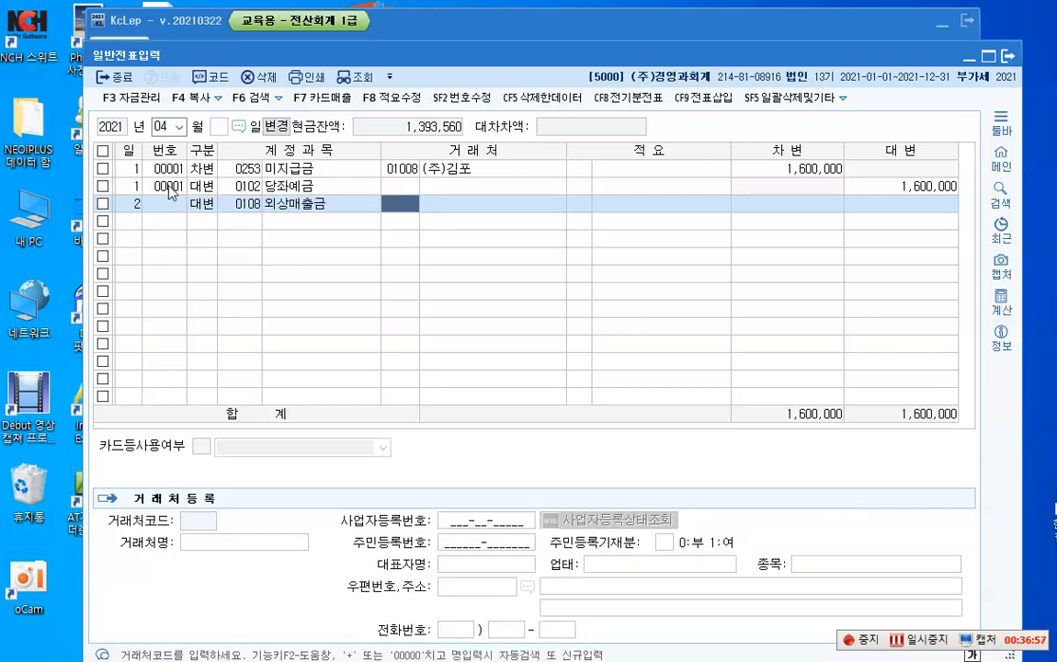
key(F2)
text(충)
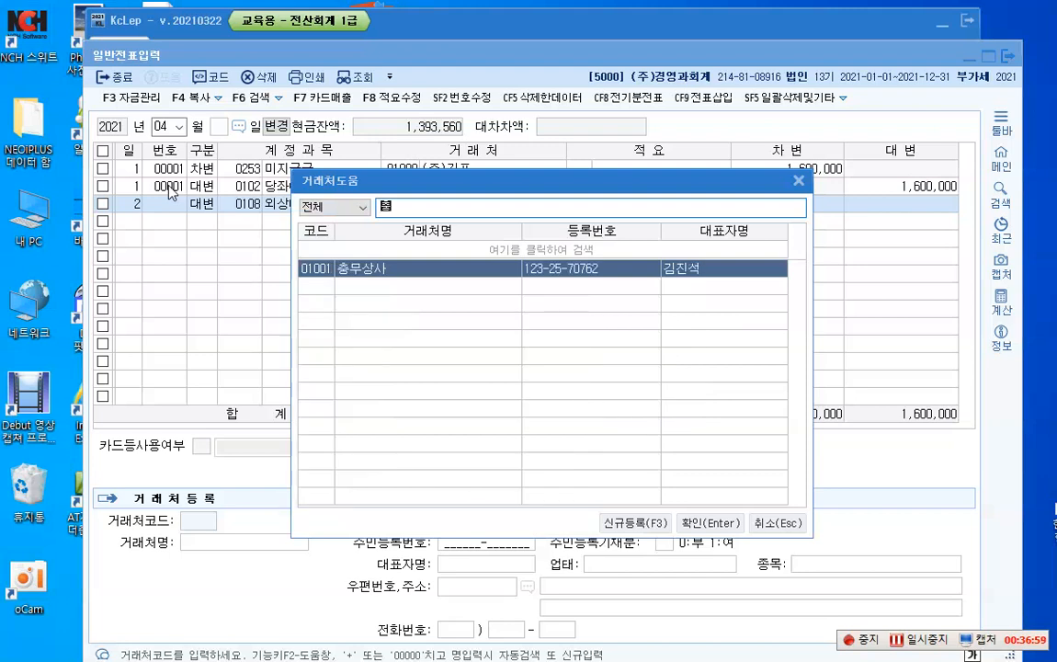
key(Return)
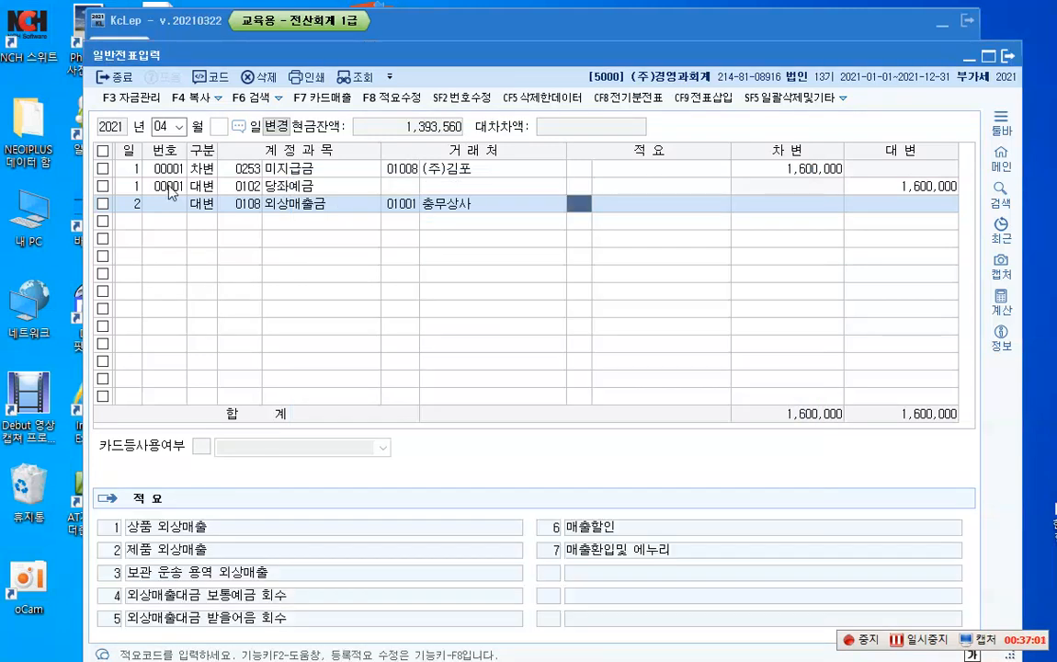
key(Return)
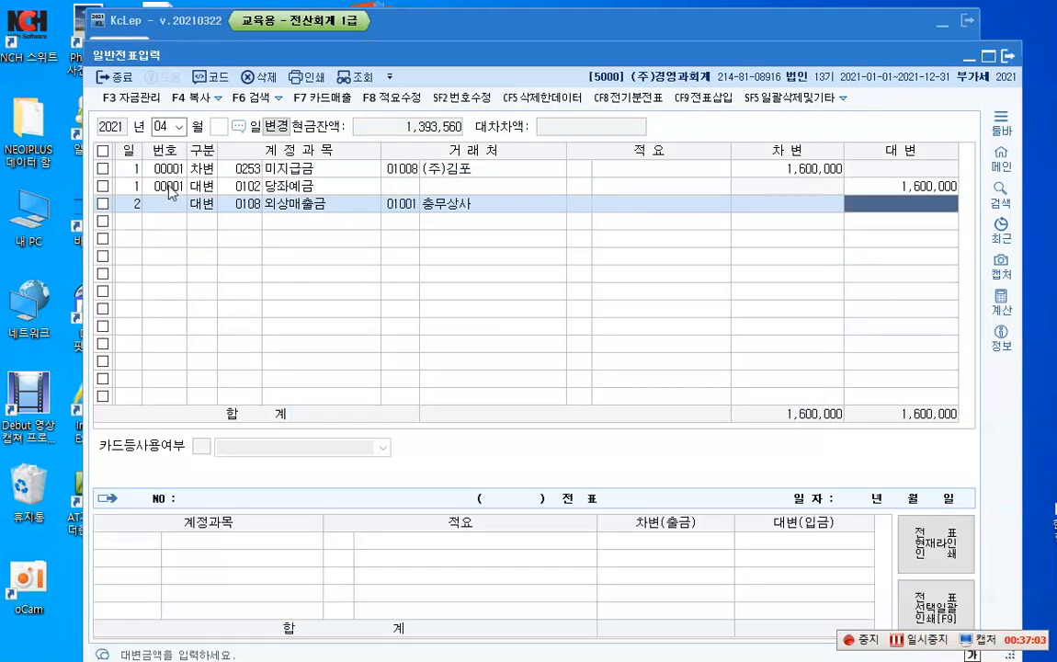
text(5250000)
key(Return)
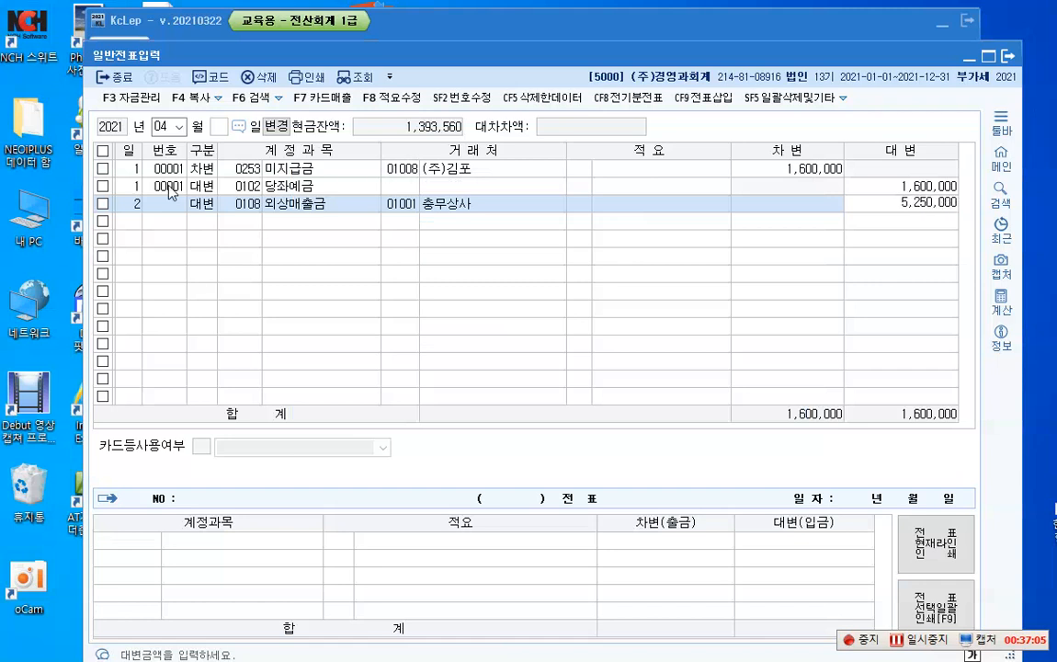
key(Return)
key(Return)
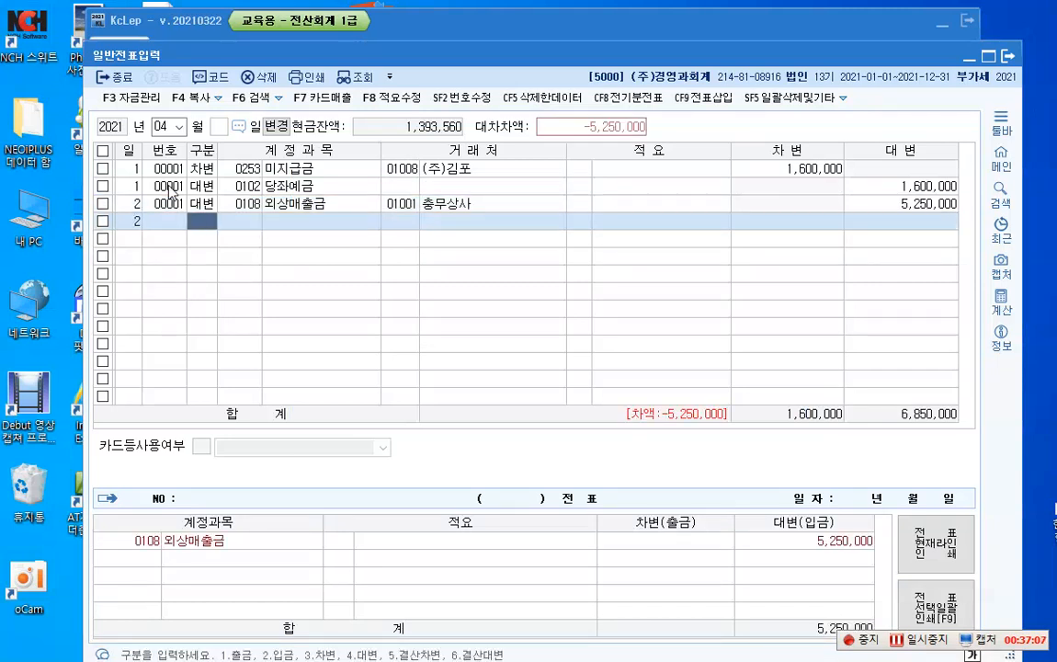
Step: Add an April 2 debit line for account 0101 현금 with the amount set to 3,000,000
text(3)
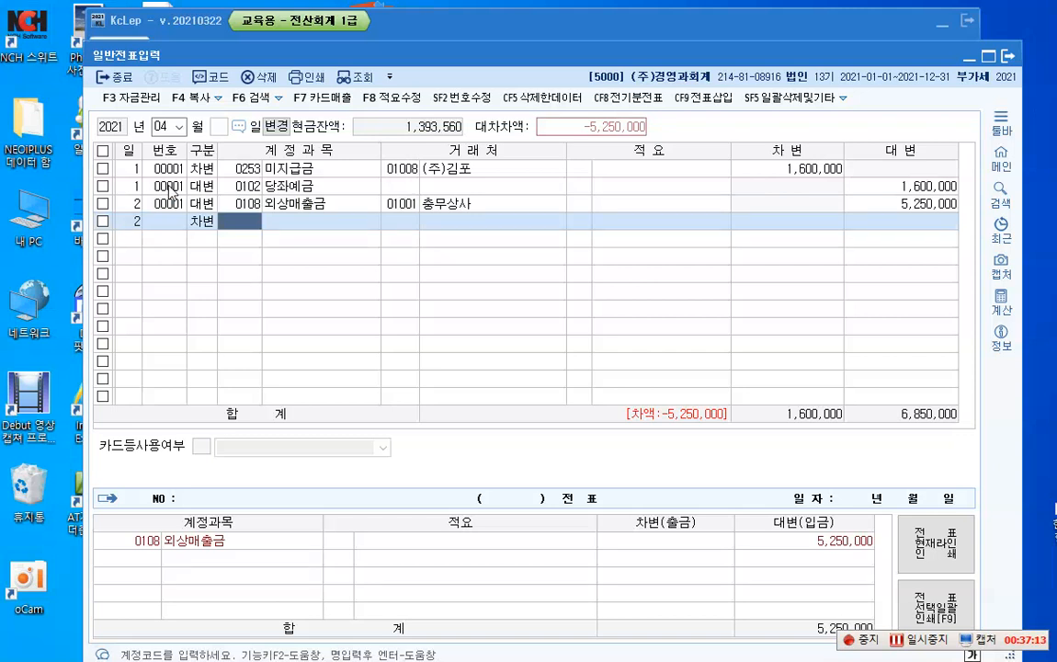
text(101)
key(Return)
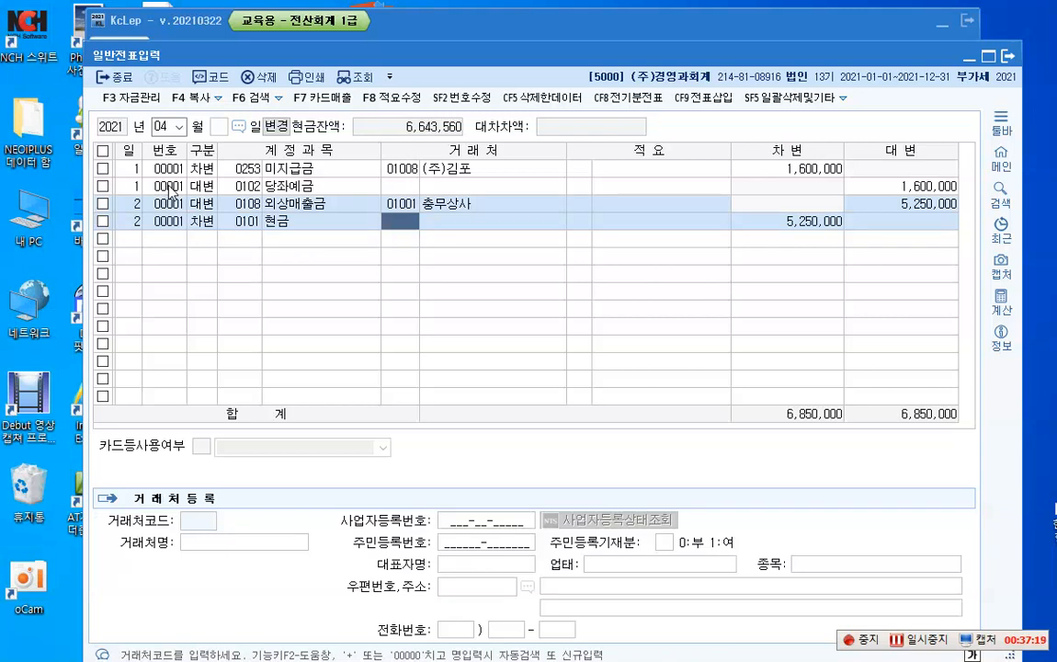
key(Return)
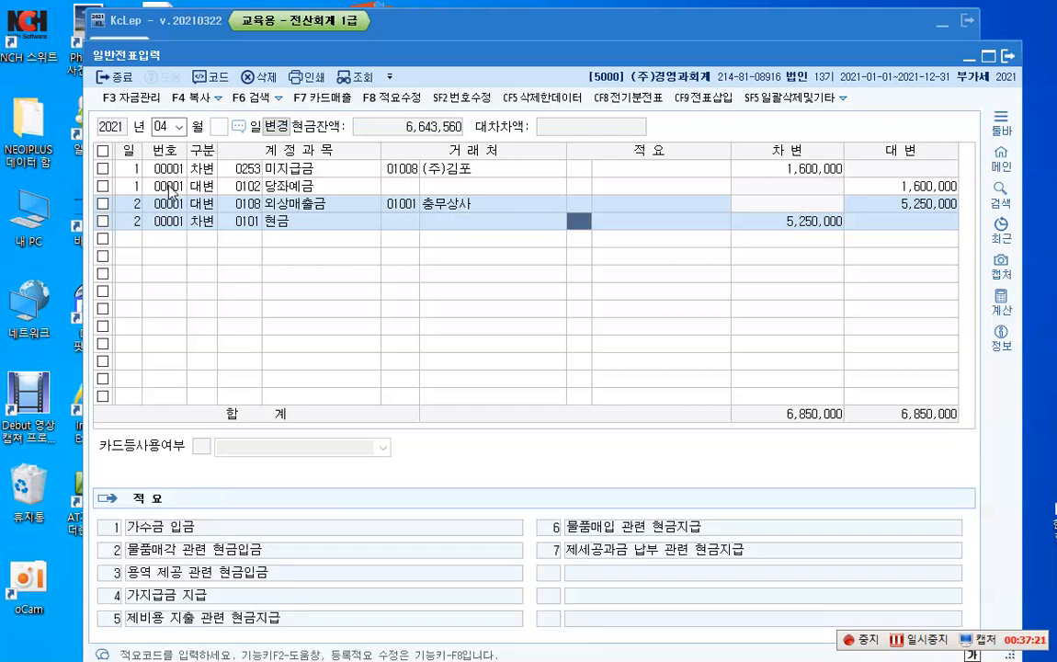
key(Return)
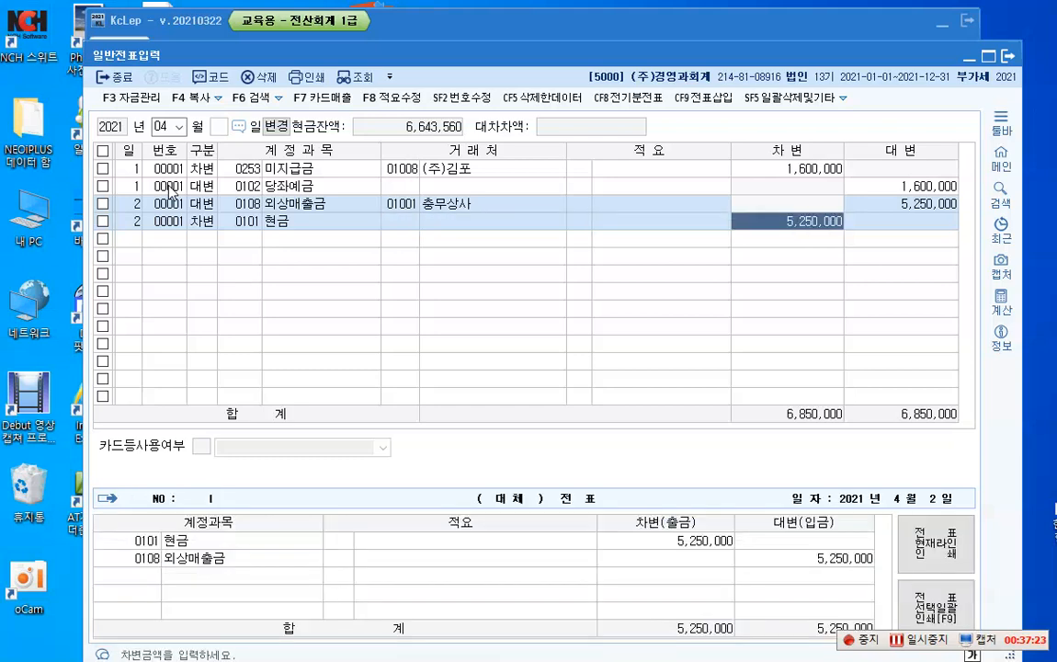
text(3000000)
key(Return)
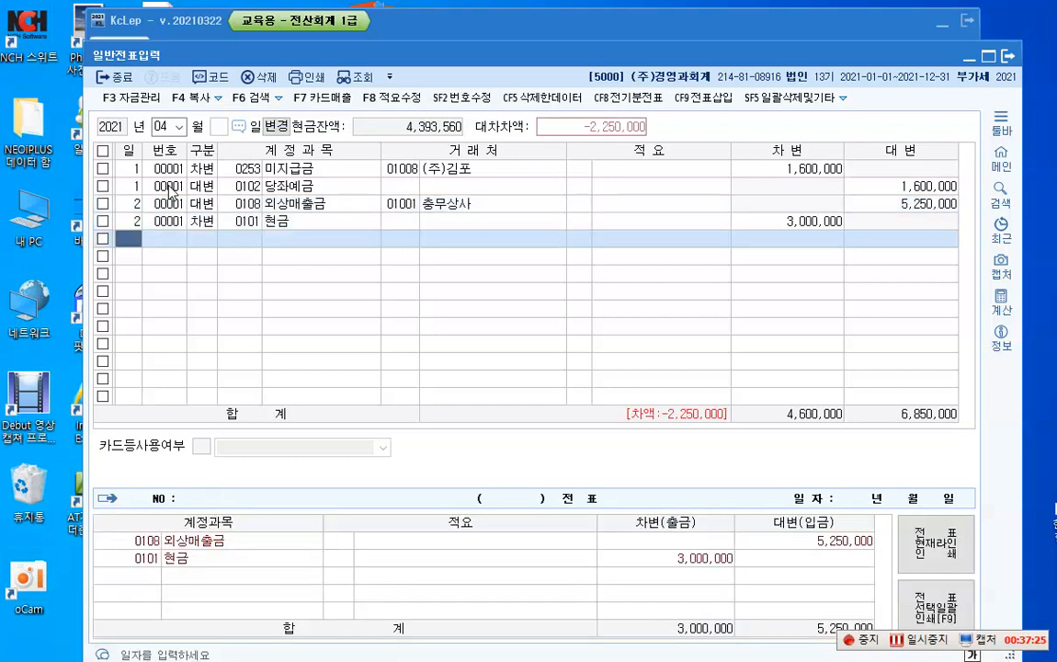
Step: Balance the April 2 voucher with a debit line for account 0110 받을어음, business partner 충무상사, amount 2,250,000
text(2)
key(Return)
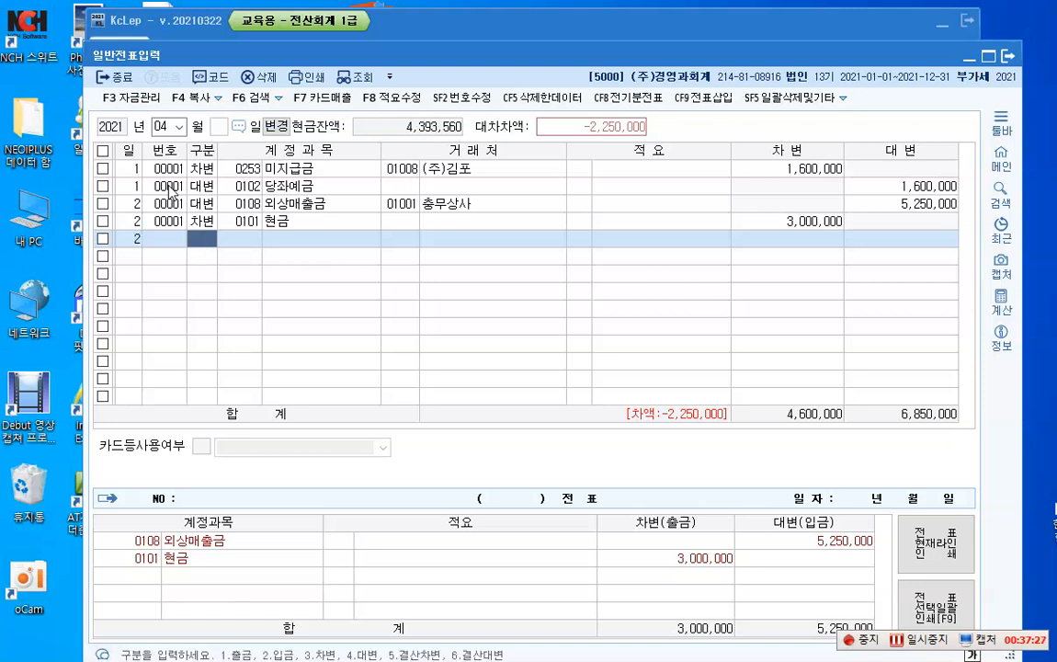
text(3)
key(Return)
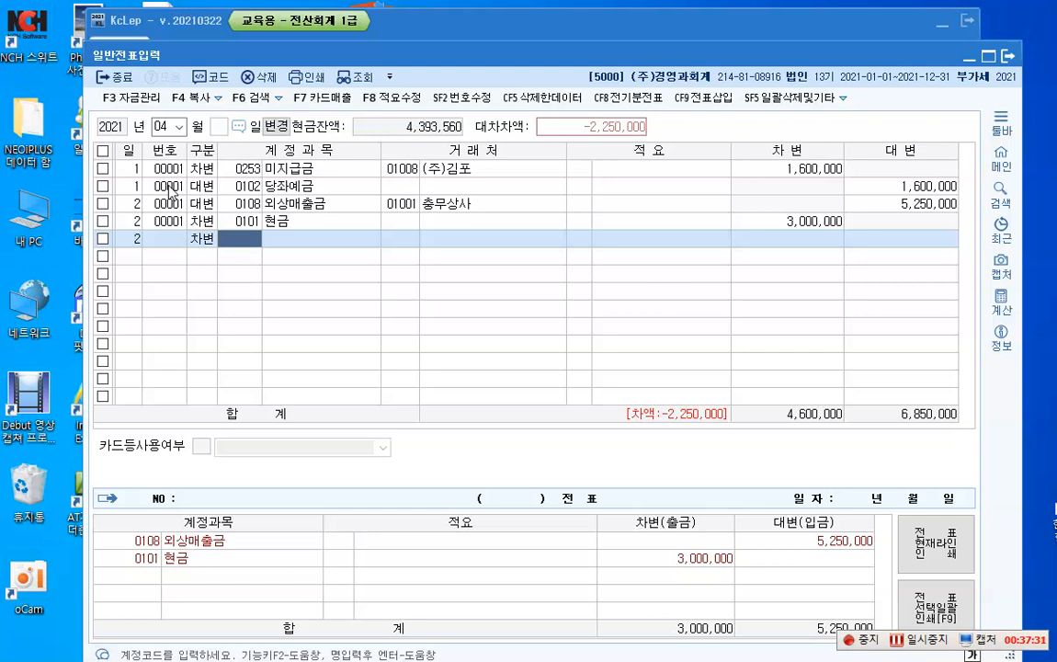
text(110)
key(Return)
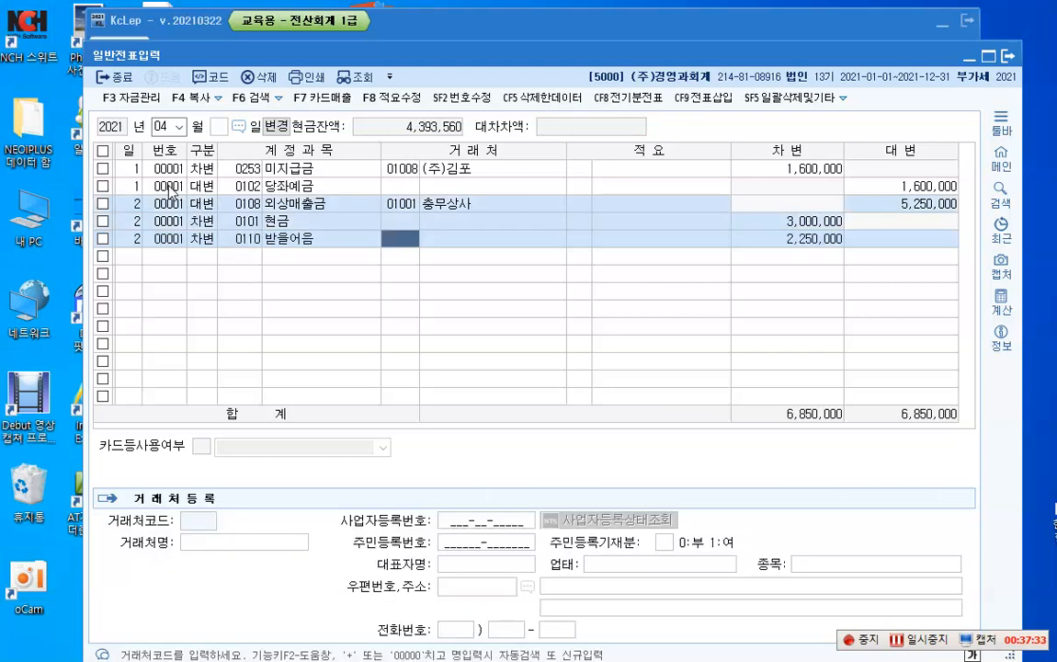
text(1001)
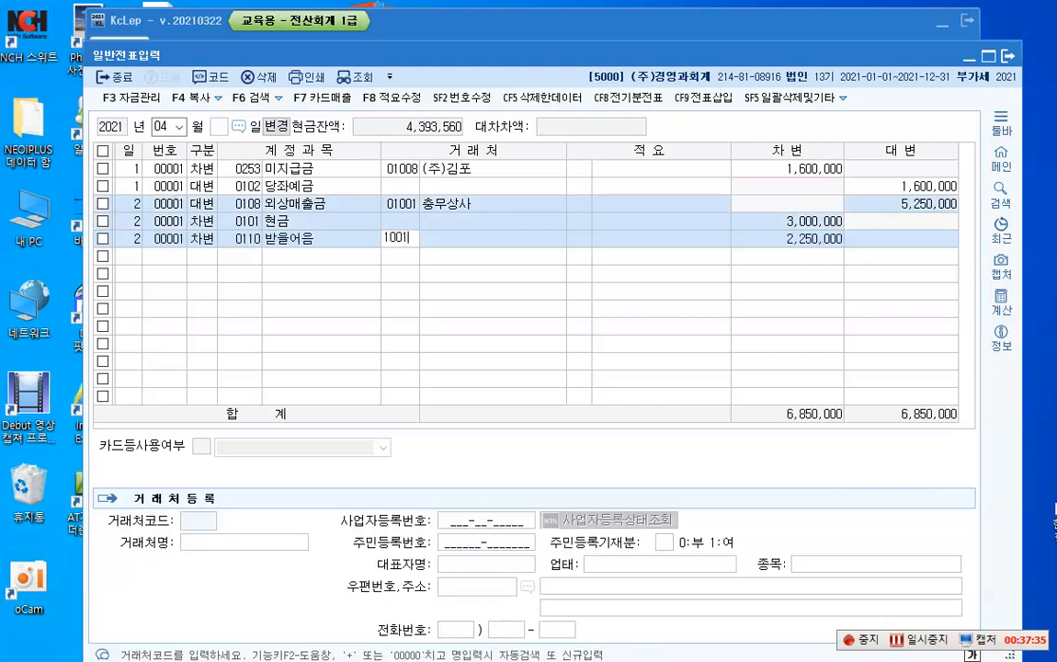
key(Return)
key(Return)
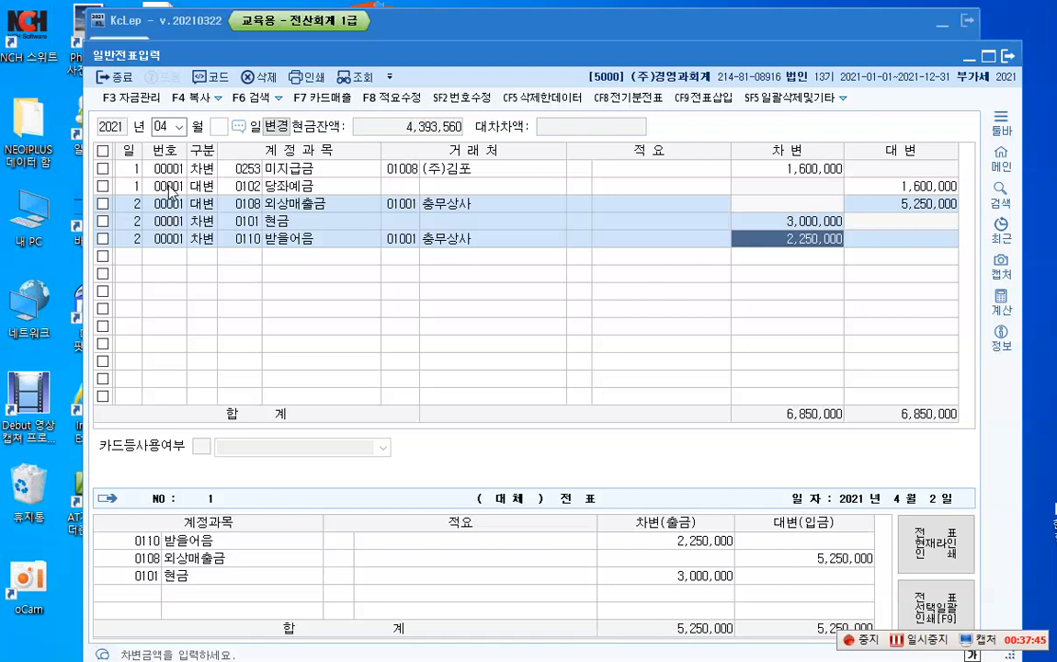
key(Return)
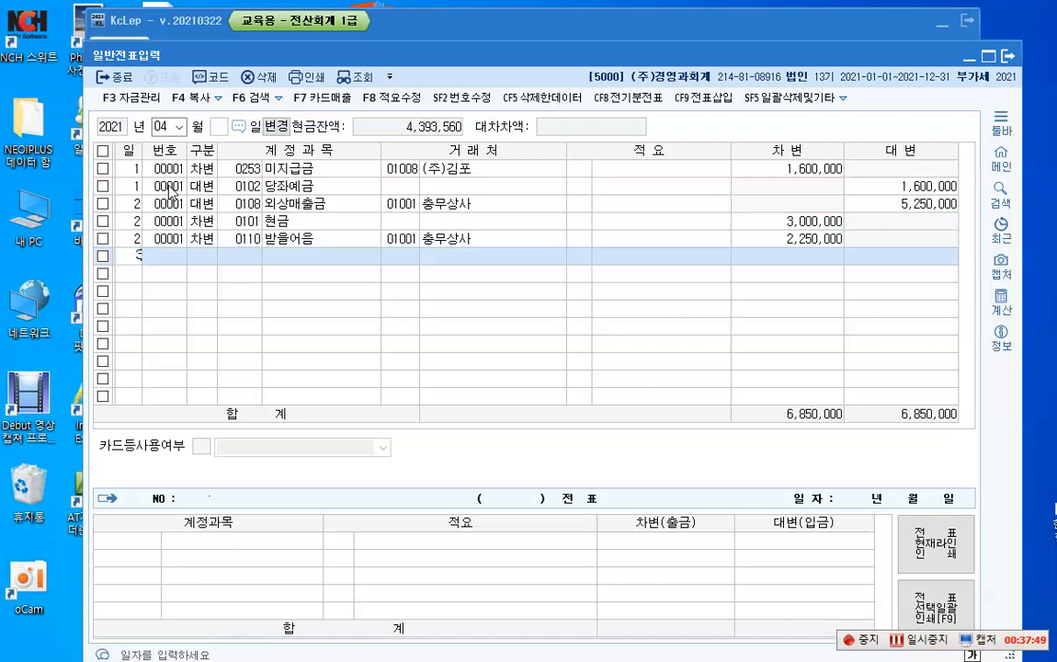
Step: Start an April 3 voucher line and place an on-screen pen text note reading "토지" over the empty grid rows
text(3)
key(Return)
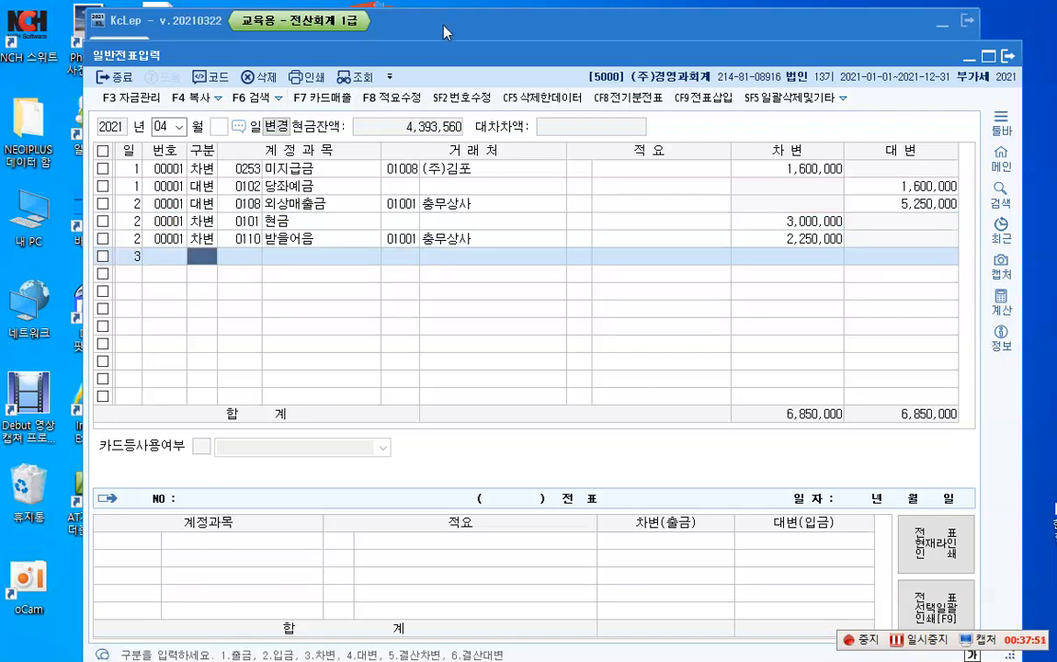
key(F12)
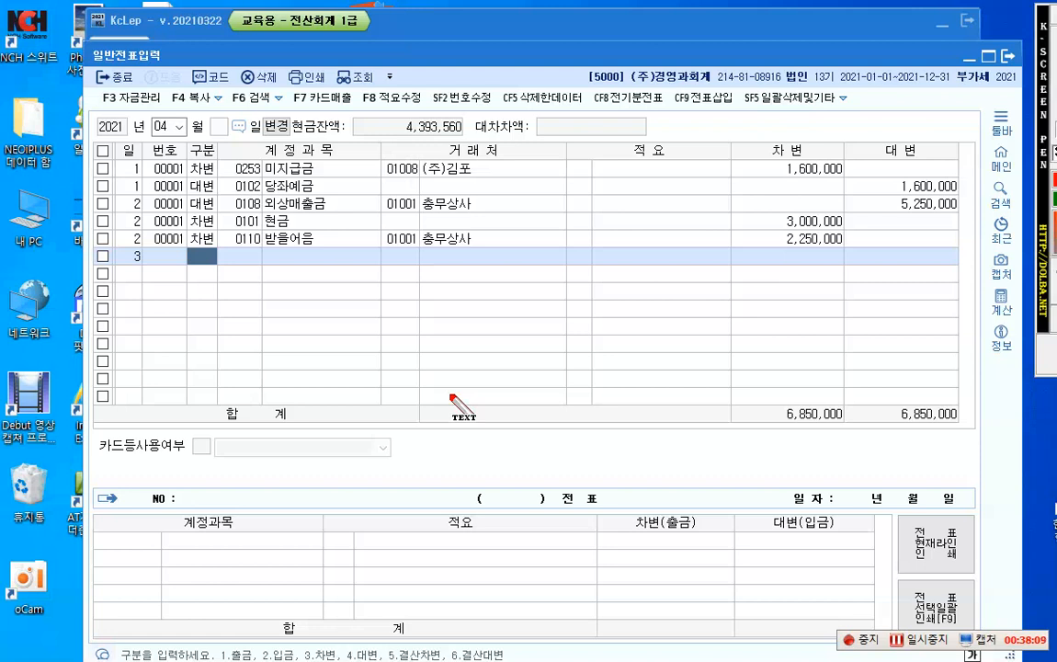
drag(329, 287, 329, 308)
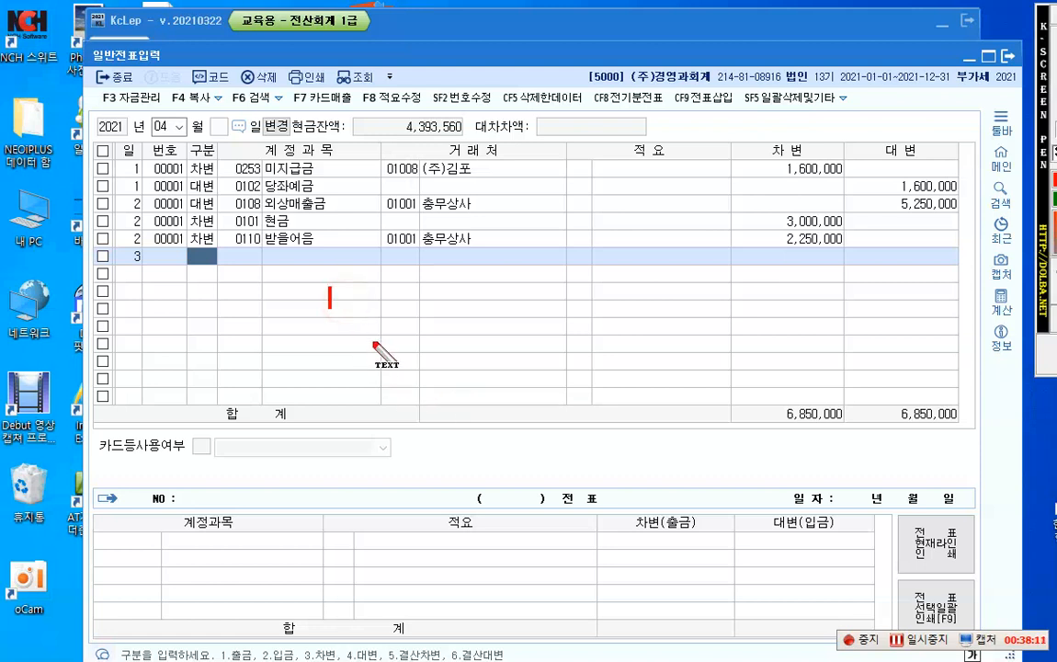
text(토지)
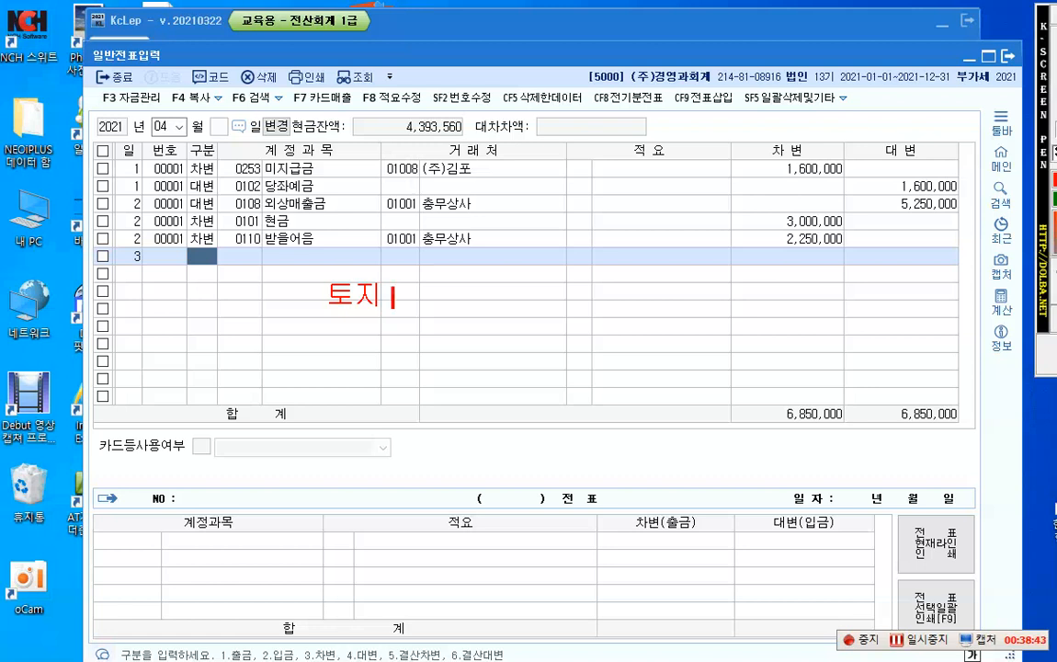
Step: Extend the on-screen note after 토지 with "-> 공정가치 10,000,000 + 500,000"
text(고)
key(BackSpace)
key(BackSpace)
text(-> 공정)
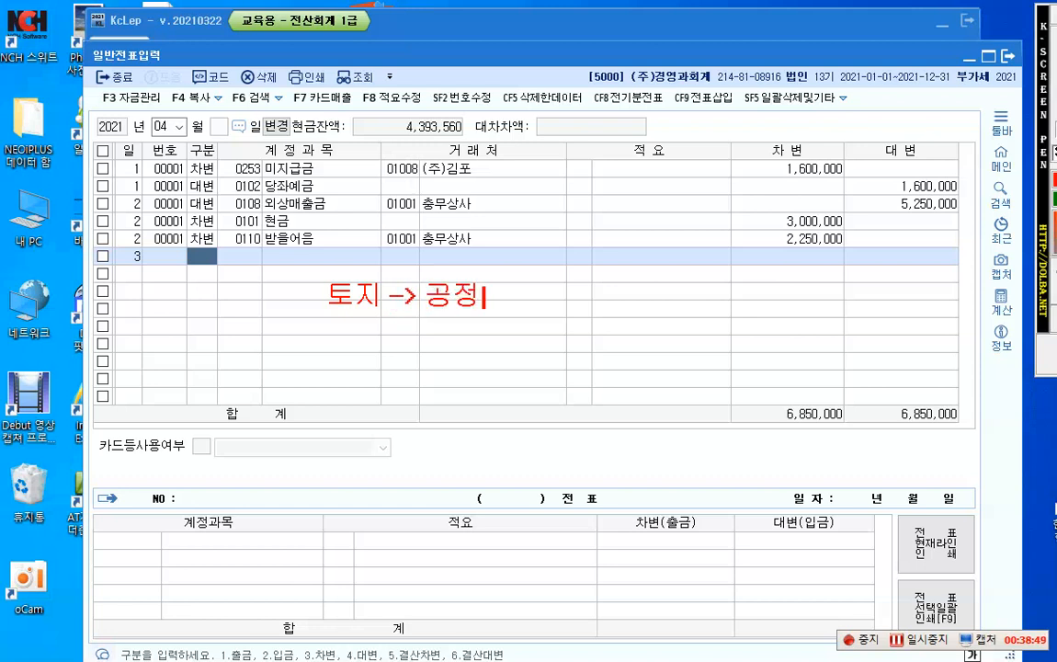
text(가치 1)
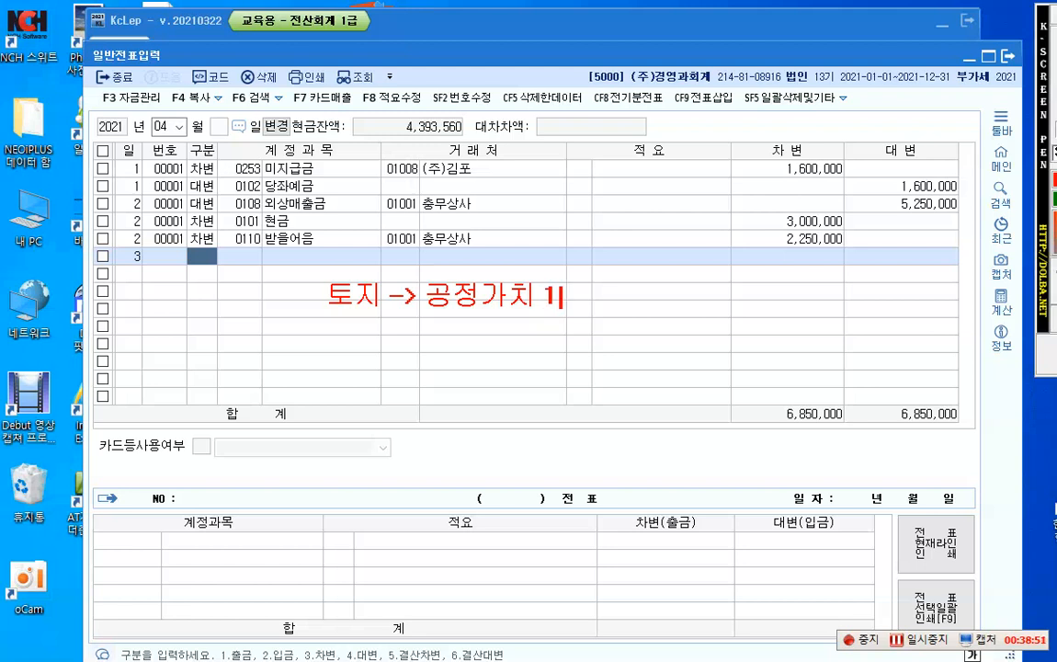
text(0,000,000)
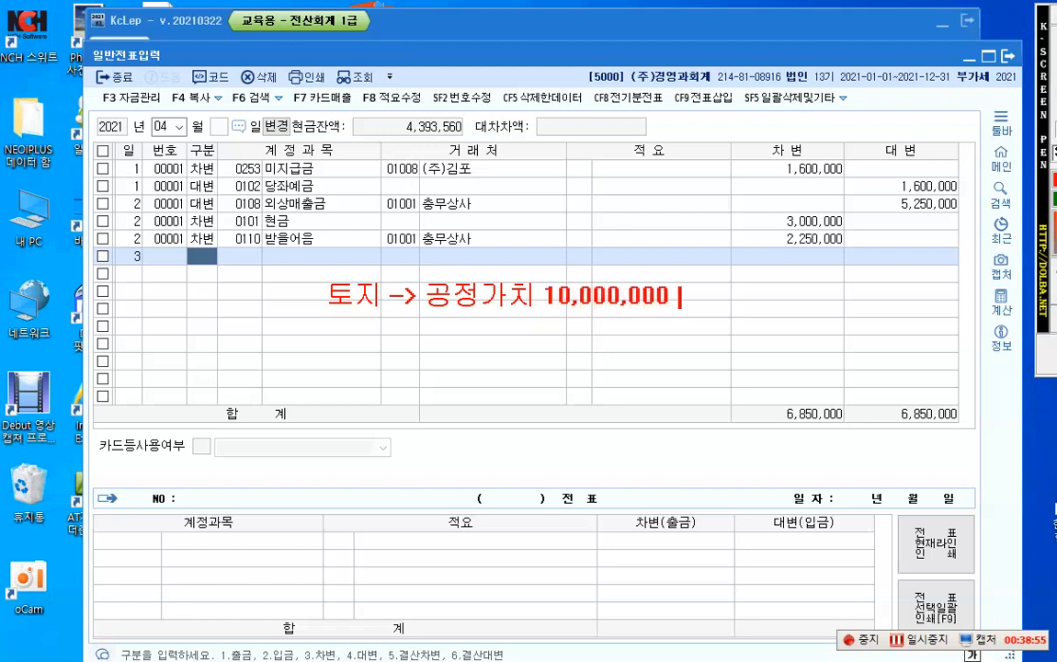
text( +)
text(em)
key(BackSpace)
key(BackSpace)
text(500)
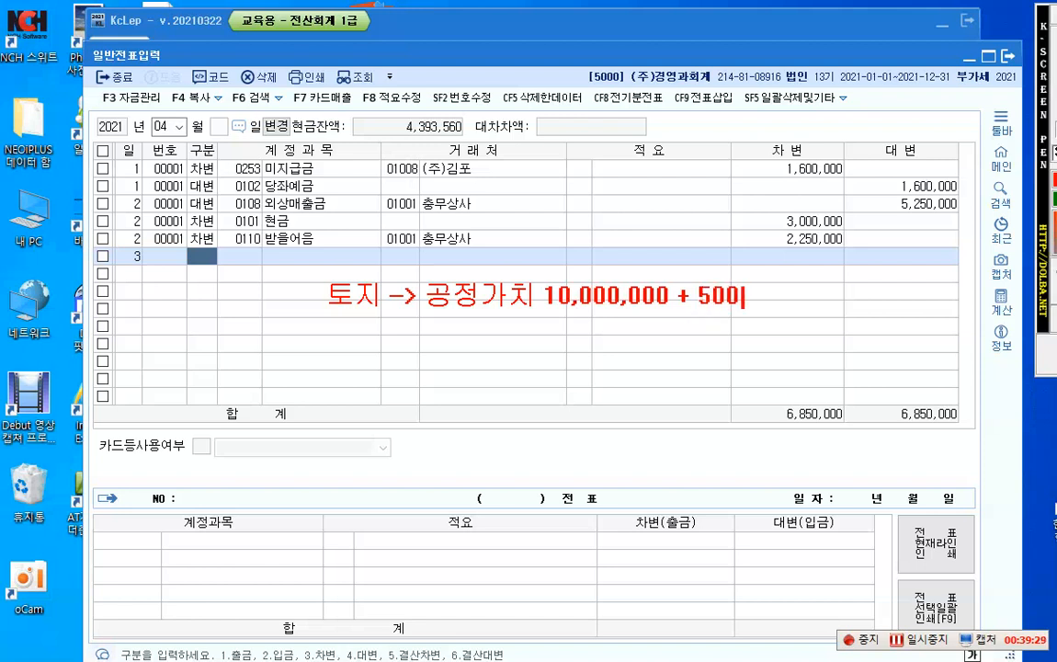
text(,000)
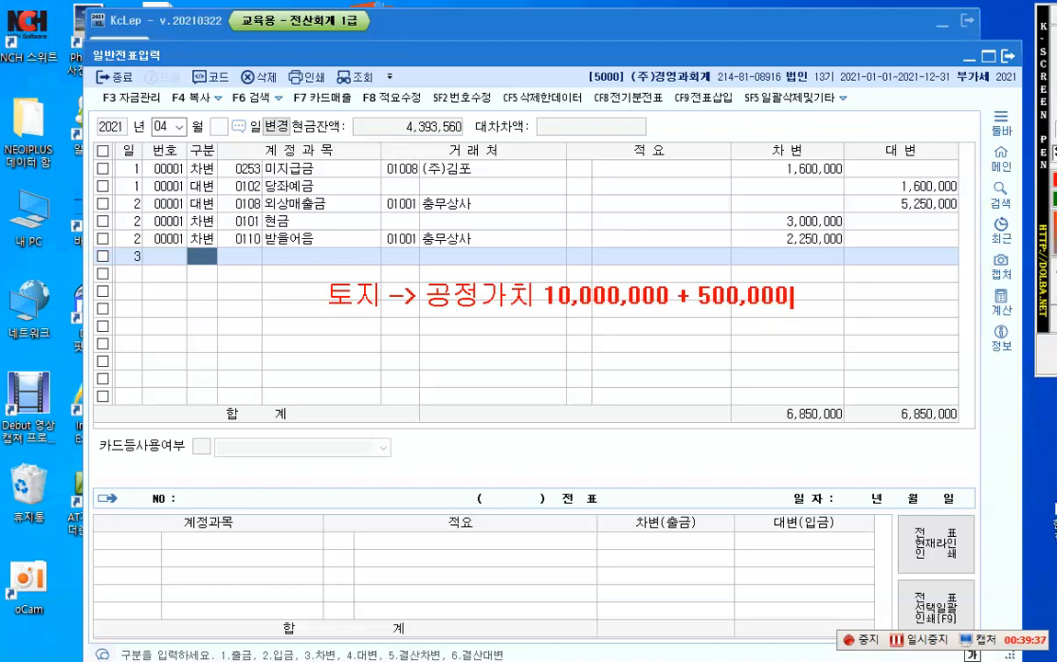
Step: Add a second line to the note, below a blank line, showing the debit entry "(차) 토지 10,500,000"
key(Return)
key(Return)
text(()
text(초)
key(BackSpace)
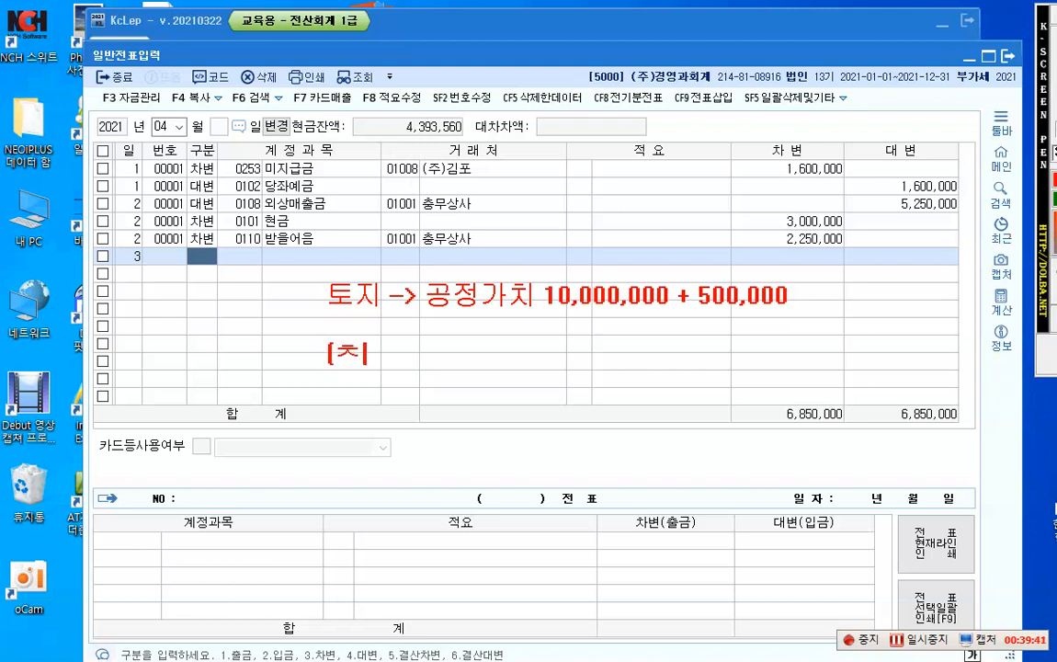
text(차) 토지 10,50)
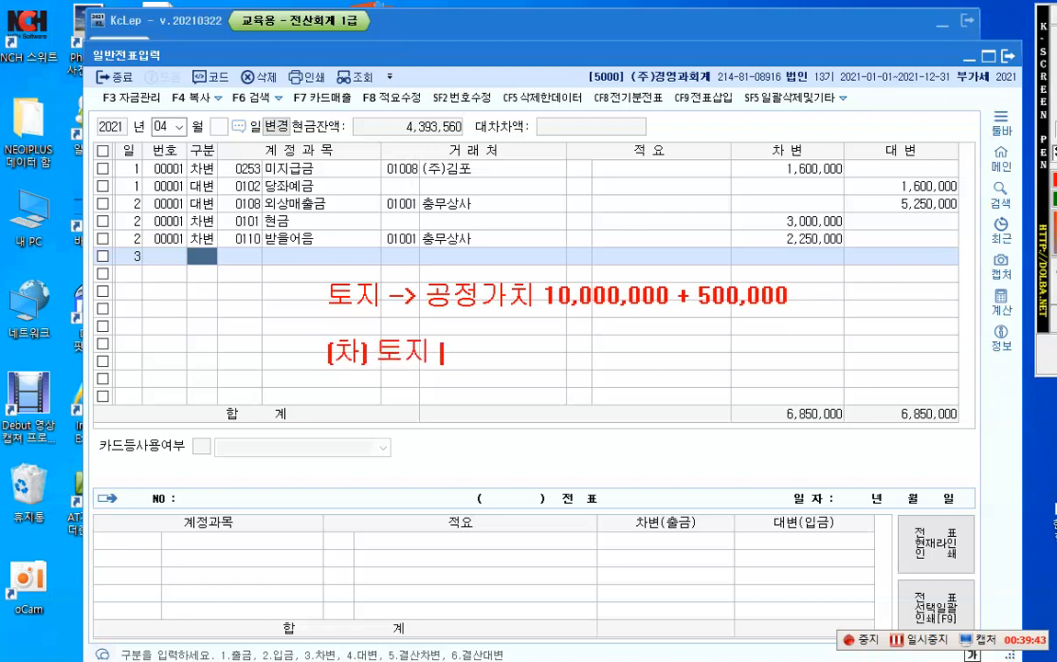
text(00)
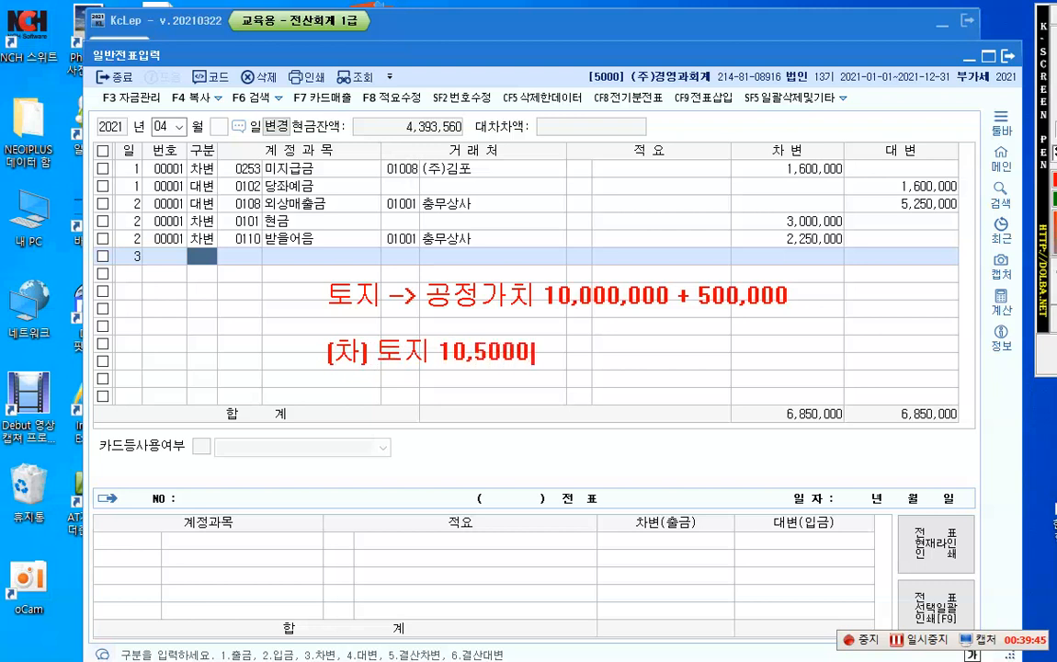
key(BackSpace)
text(,000 )
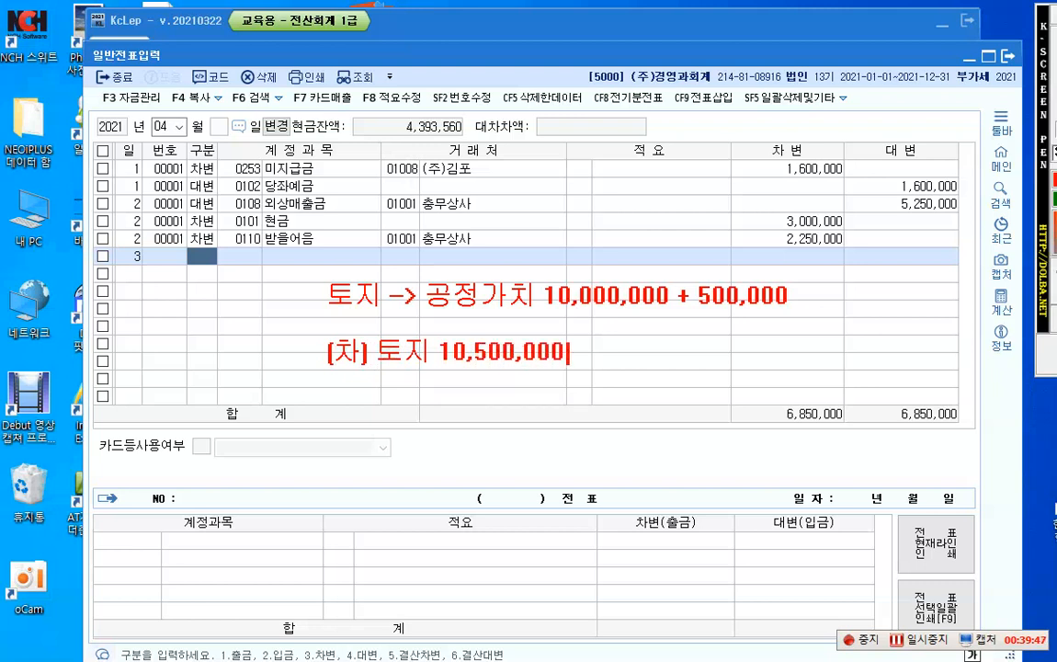
text(  (대)
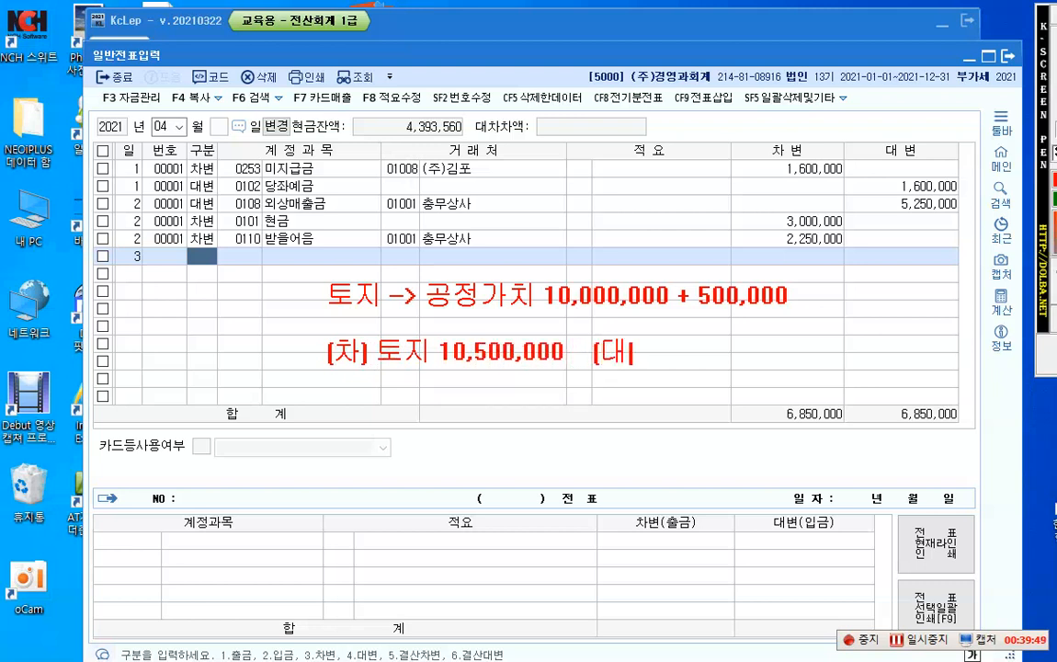
text() 자산)
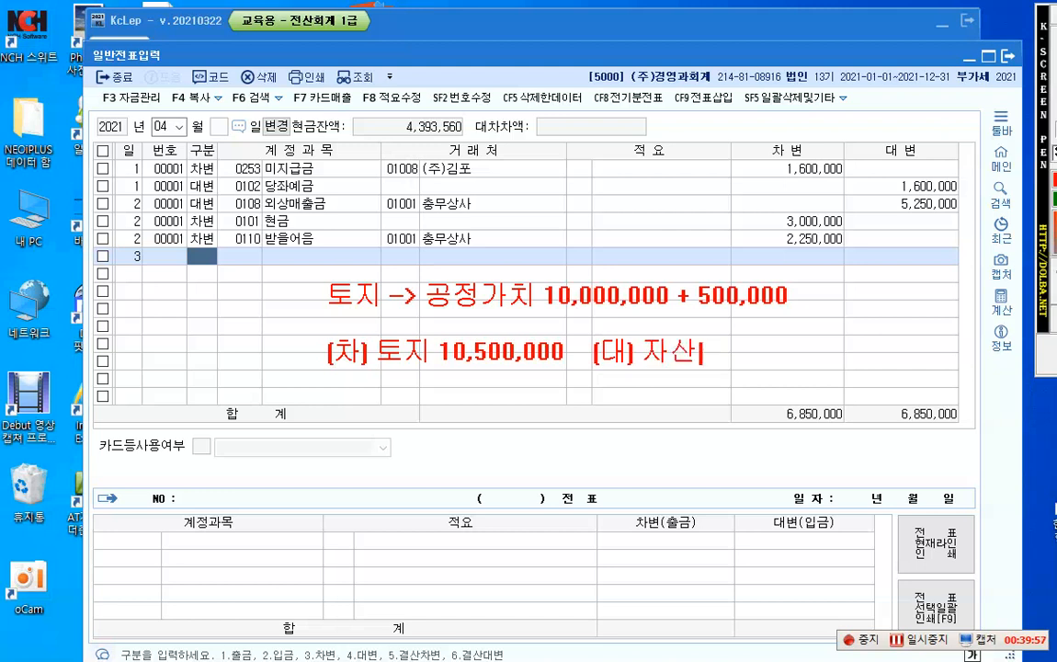
text(수증)
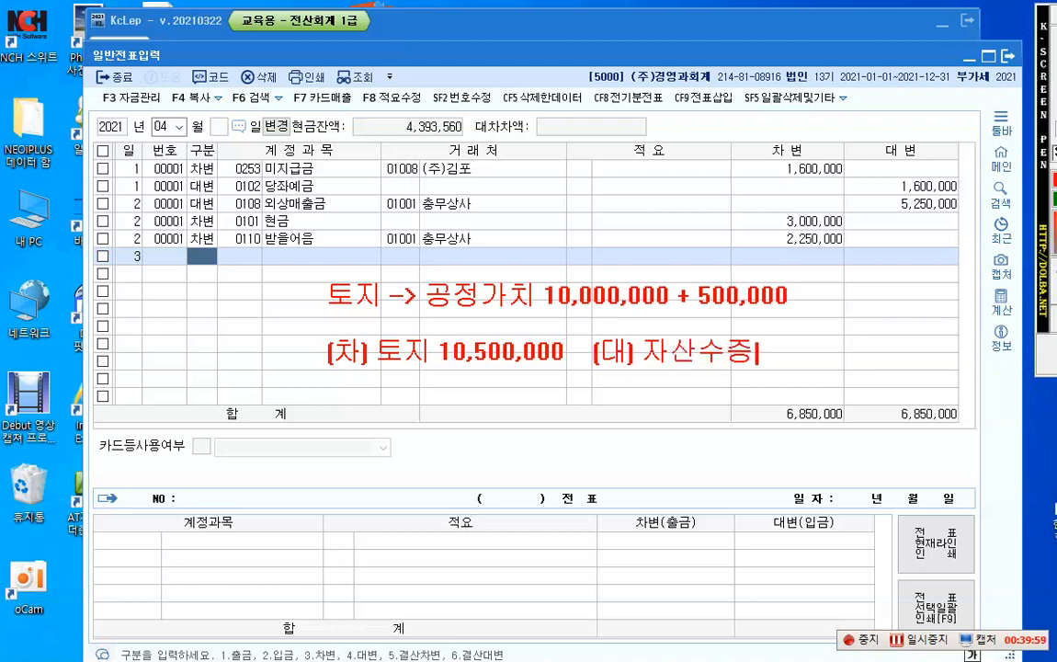
text(이익)
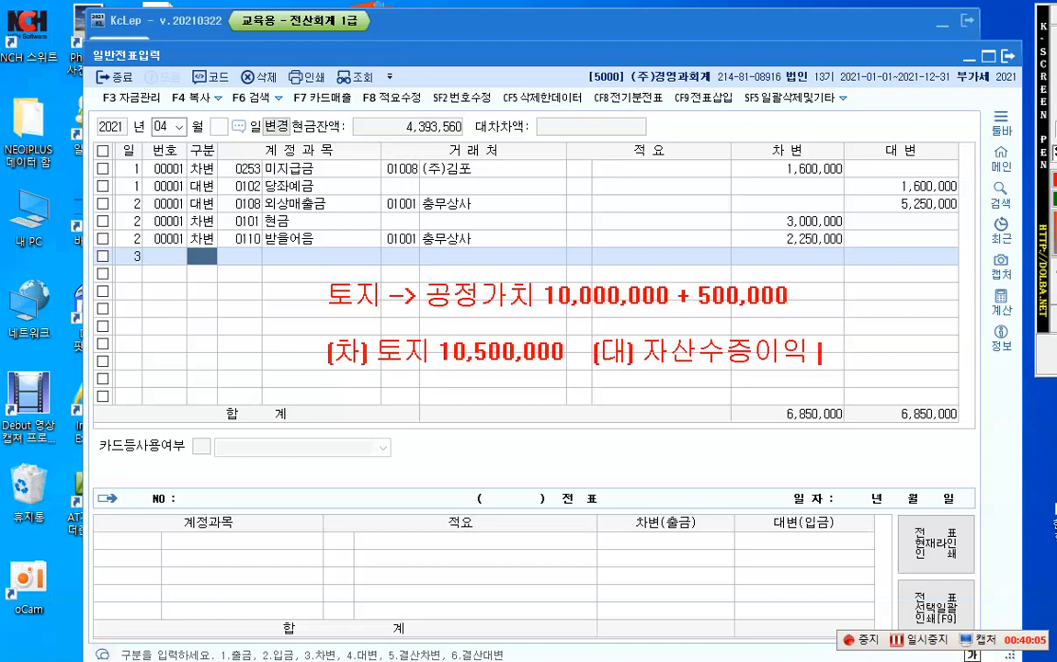
text( 10,000,000)
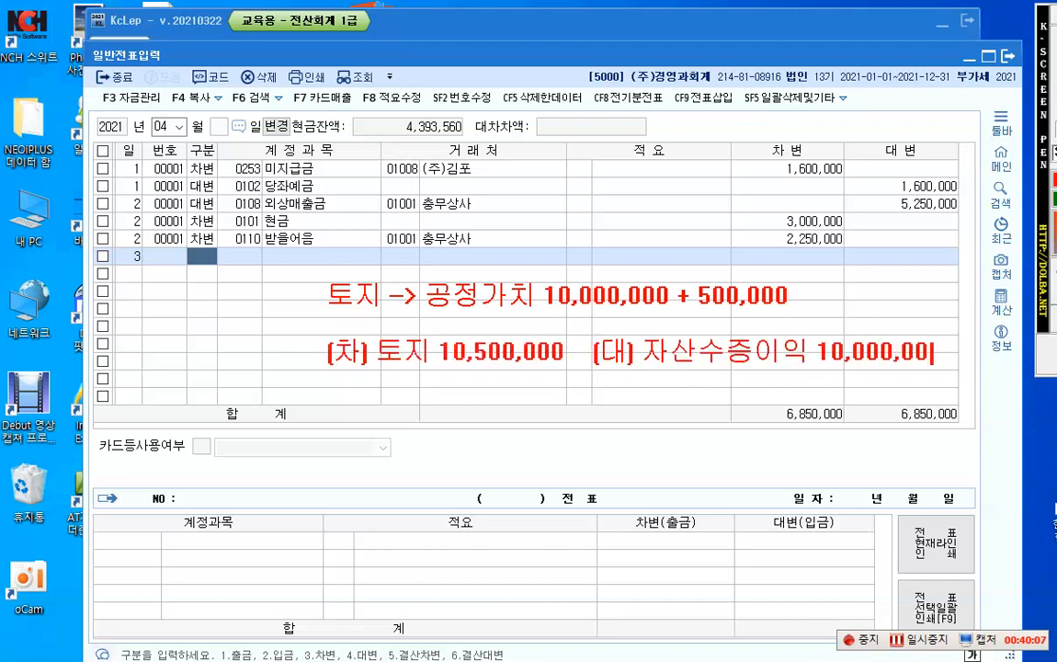
Step: Add a second credit entry "당좌예금 500,000" to the note, aligned beneath 자산수증이익 10,000,000
key(Return)
text(당좌예금            )
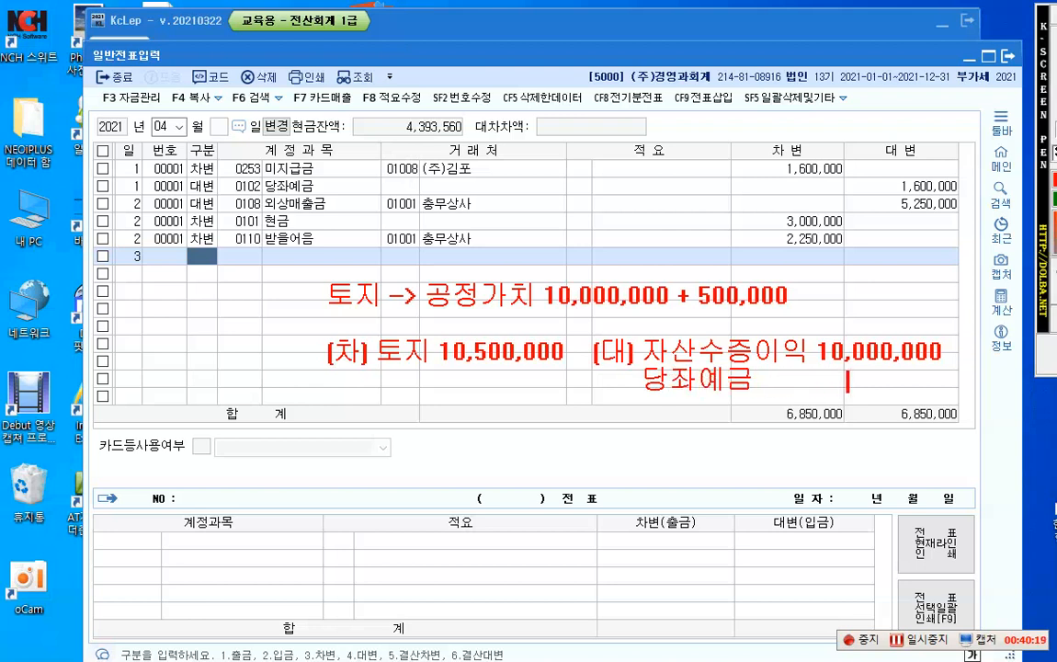
text( 500,000)
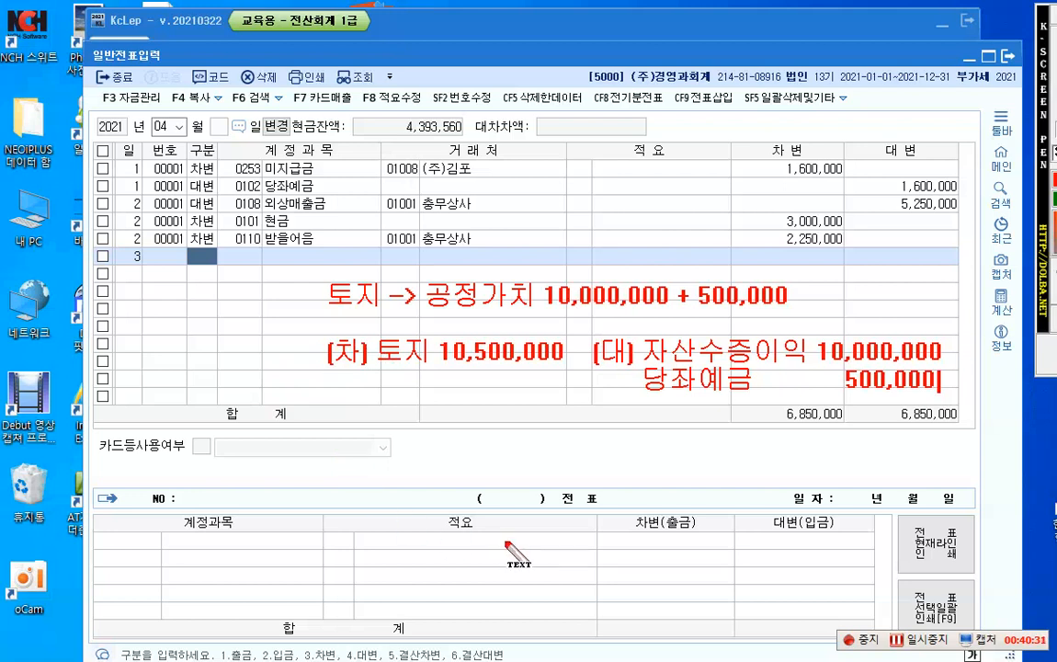
Step: Dismiss the on-screen note and mark the April 3 voucher line as a debit (차변)
key(Escape)
text(3)
key(F2)
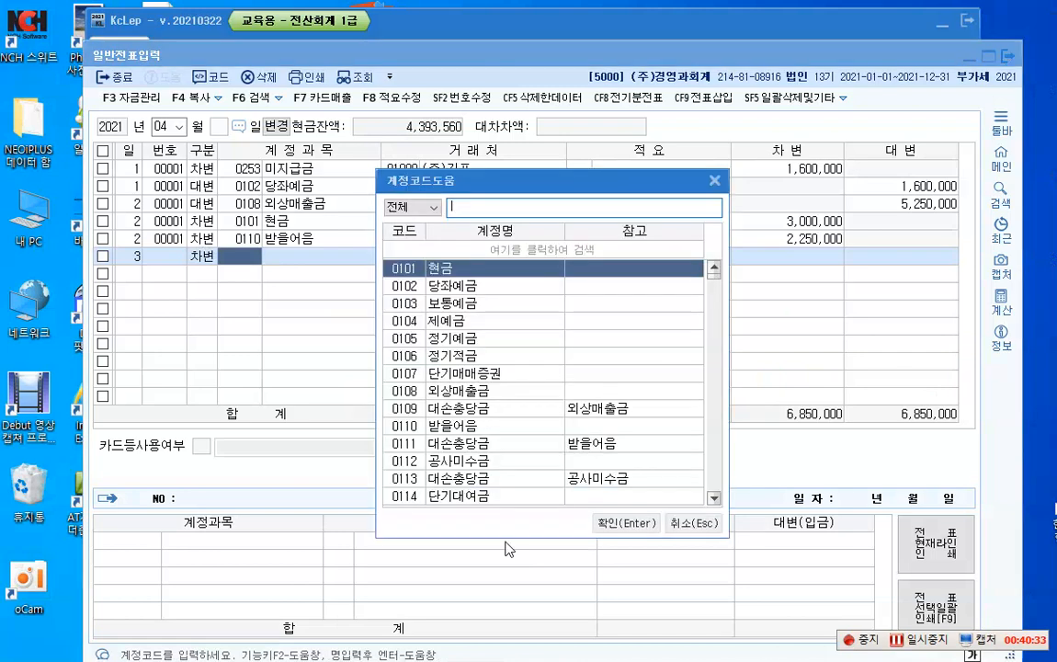
text(자산수)
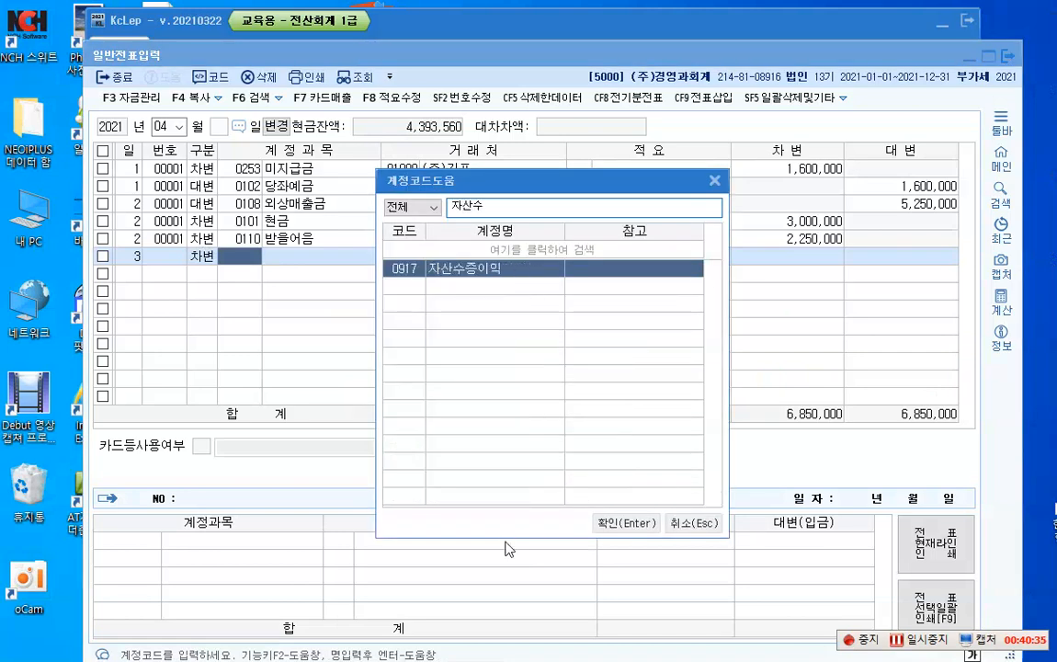
key(Return)
key(Return)
key(Return)
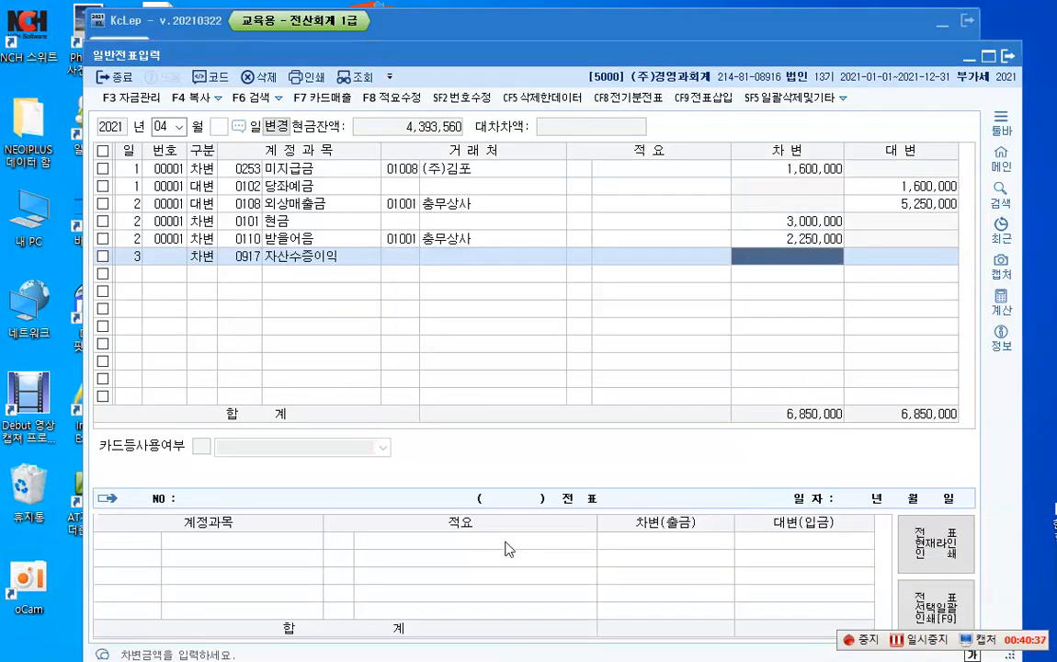
text(10)
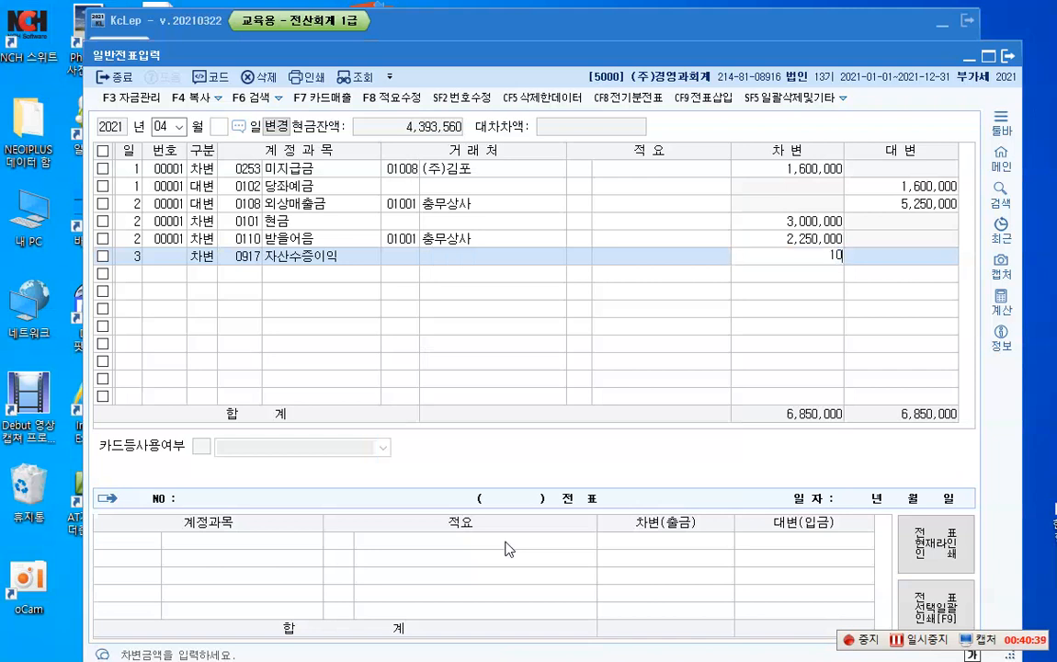
key(BackSpace)
key(BackSpace)
Step: Set the April 3 debit line to account 0201 토지 with no business partner and an amount of 10,500,000
click(239, 256)
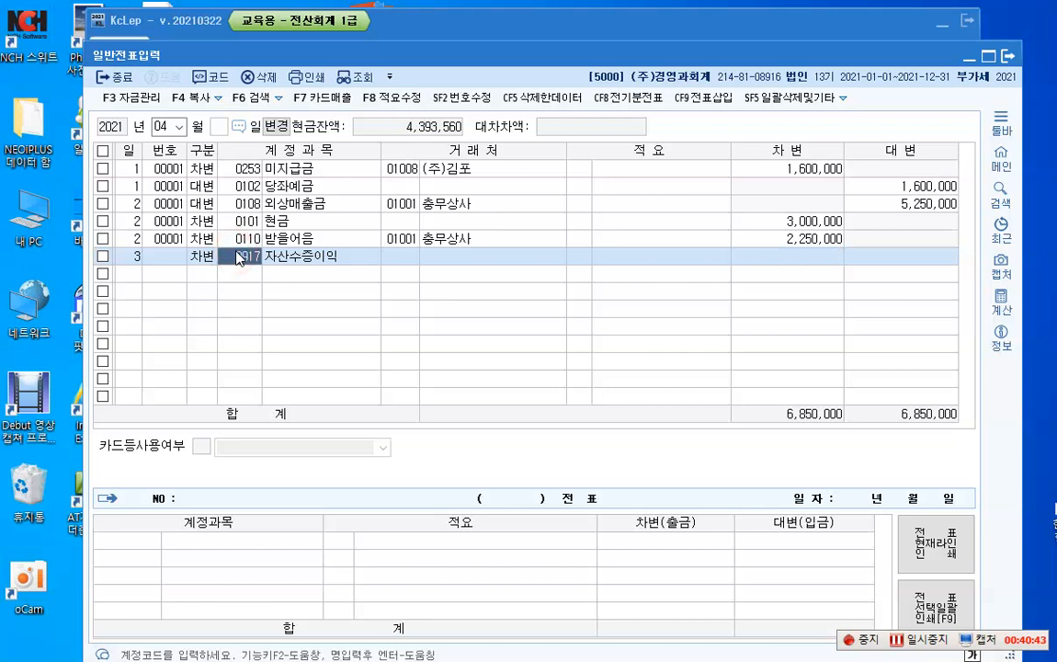
text(201)
key(Return)
key(Return)
key(Return)
key(Return)
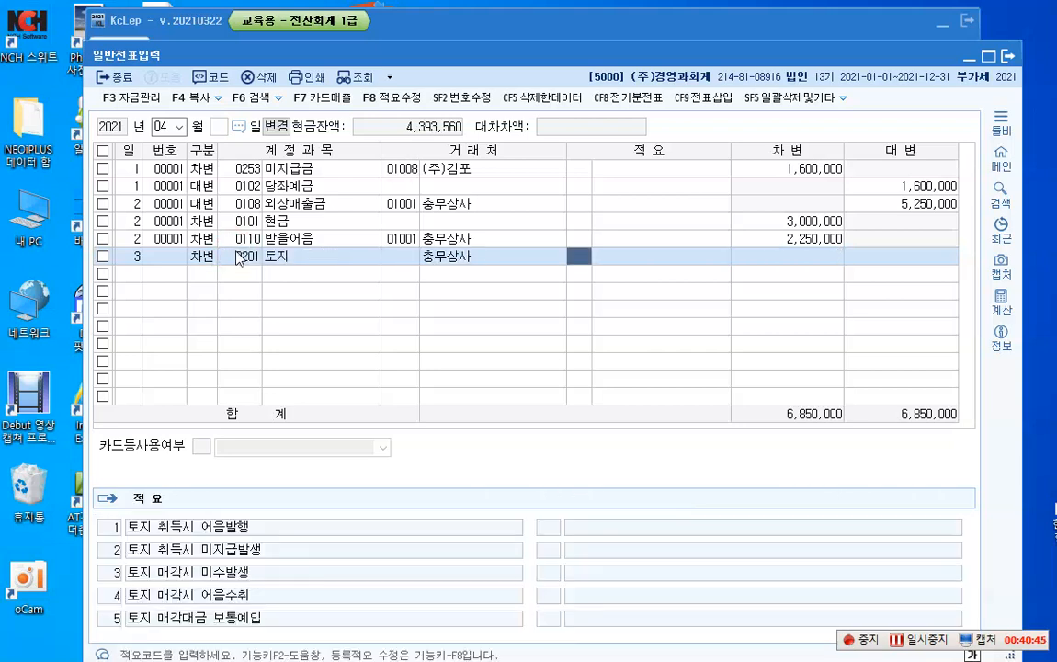
key(Left)
key(Left)
key(BackSpace)
key(Return)
key(Return)
key(Return)
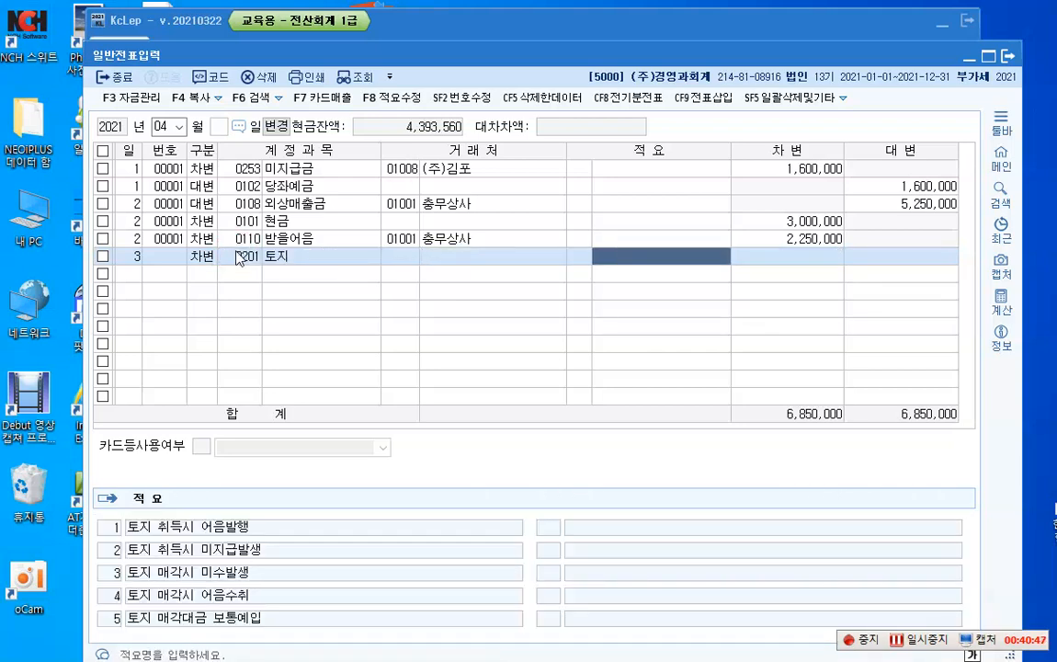
text(10500000)
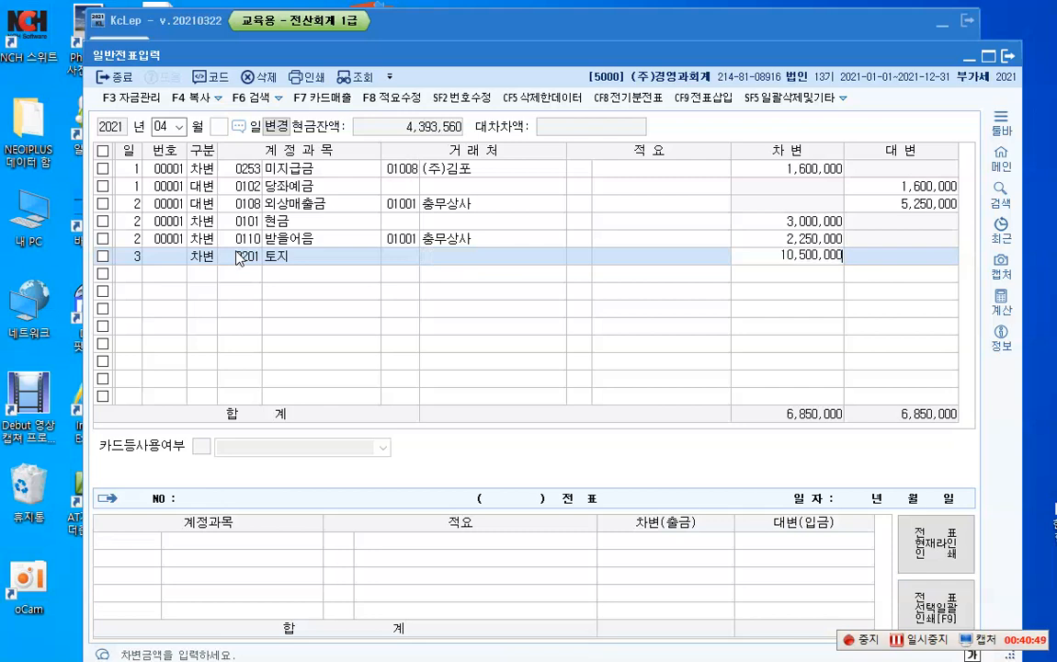
key(Return)
Step: Add an April 3 credit line for account 0917 자산수증이익 with an amount of 10,000,000
text(3)
key(Return)
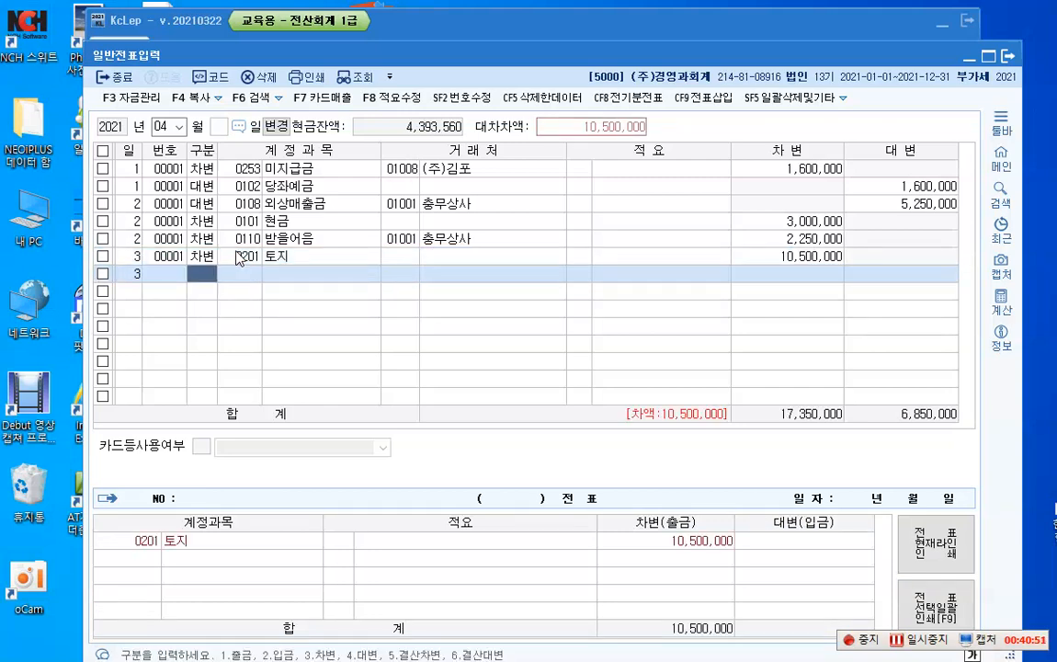
text(4)
key(Return)
key(F2)
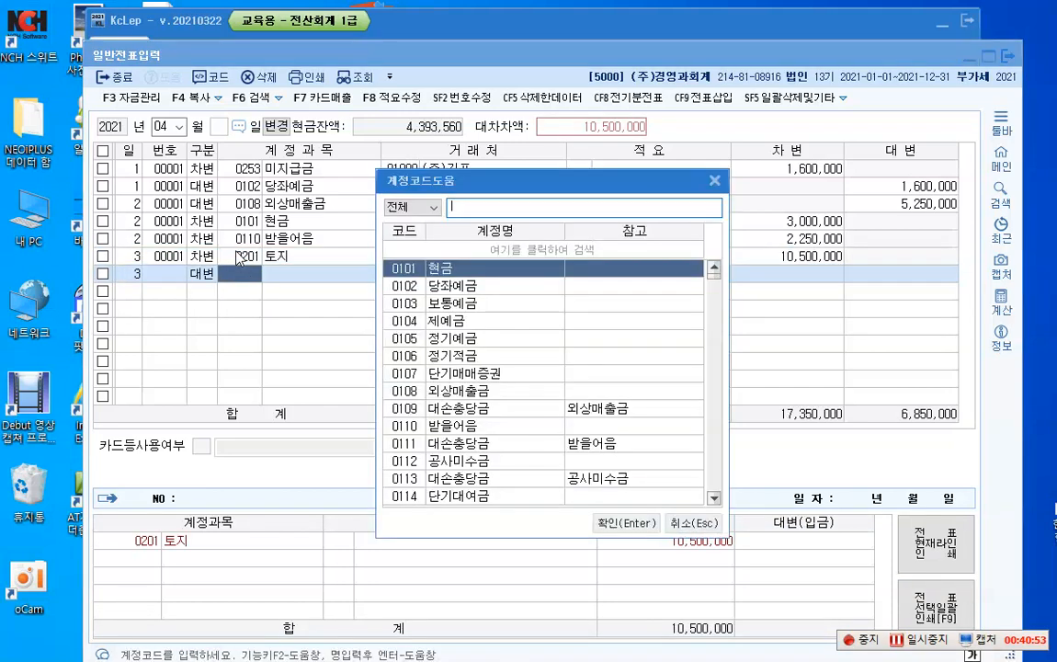
text(자산수)
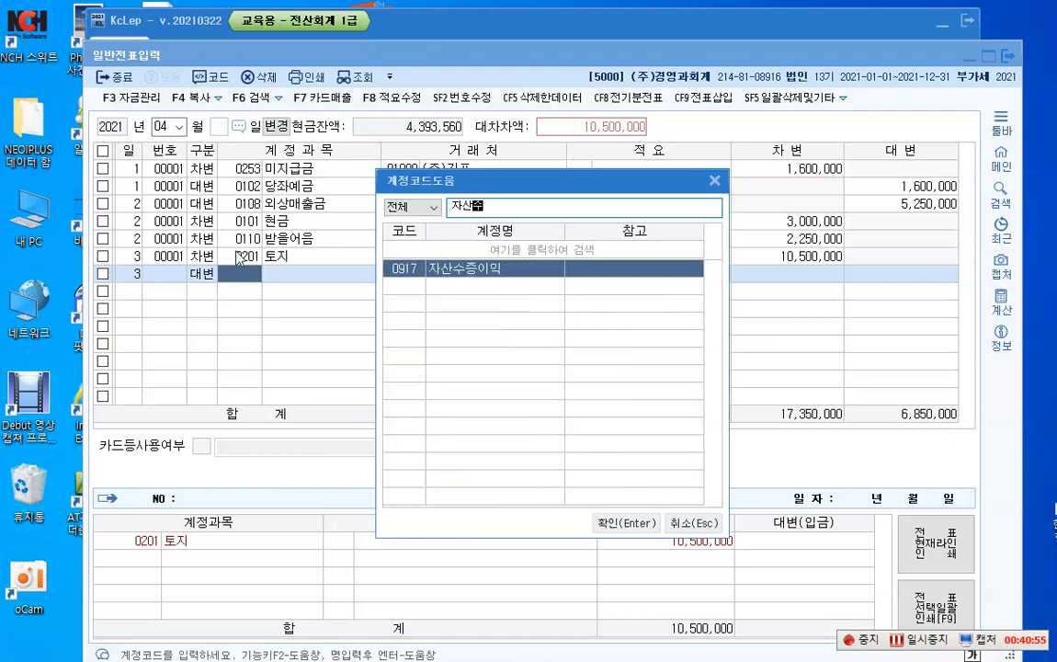
key(Return)
key(Return)
key(Return)
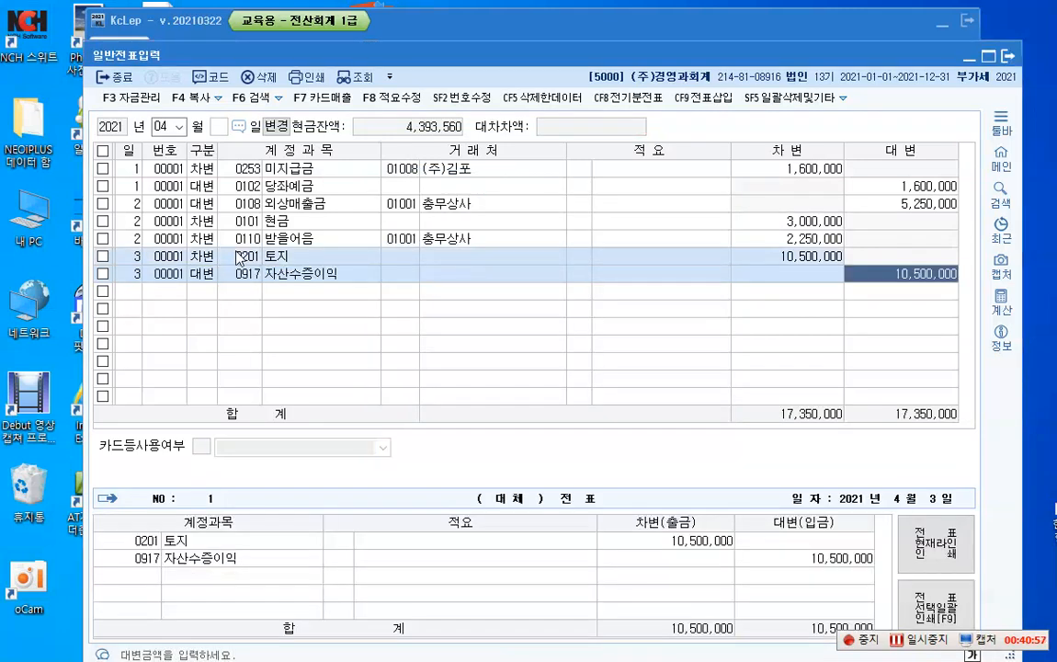
text(10000000)
Step: Balance the April 3 voucher with a credit line for account 0102 당좌예금, amount 500,000
key(Return)
text(3)
key(Return)
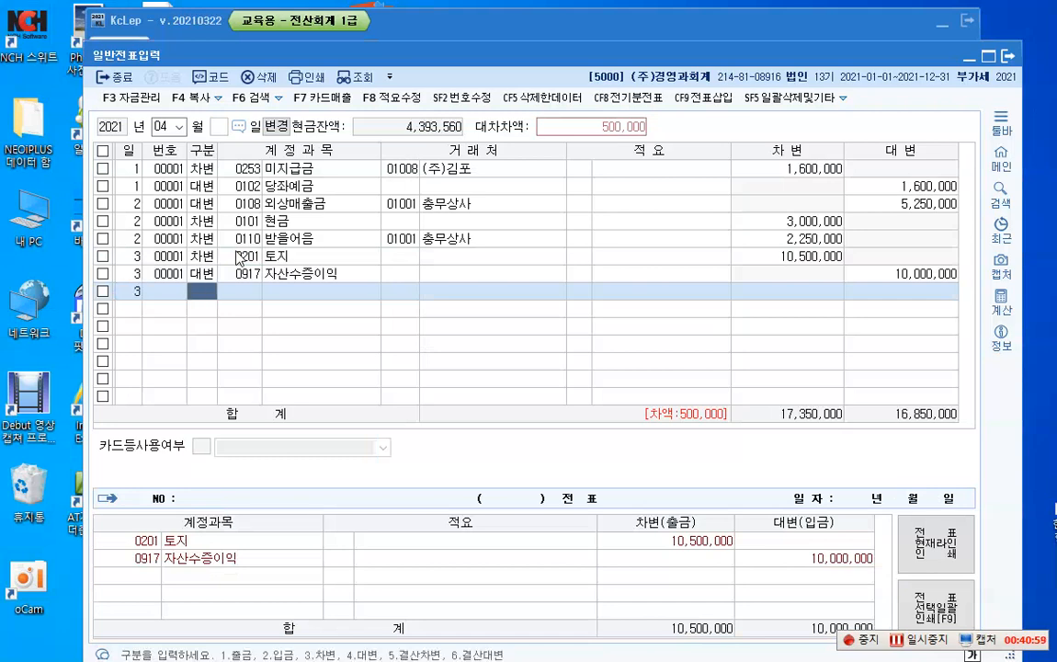
text(4102)
key(Return)
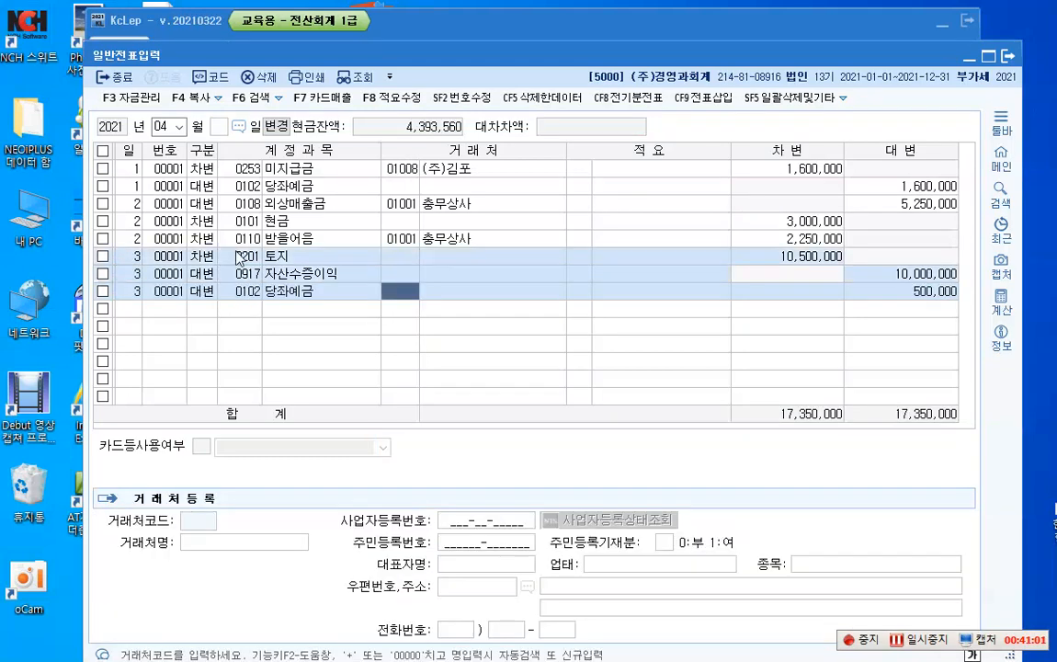
key(Return)
key(Return)
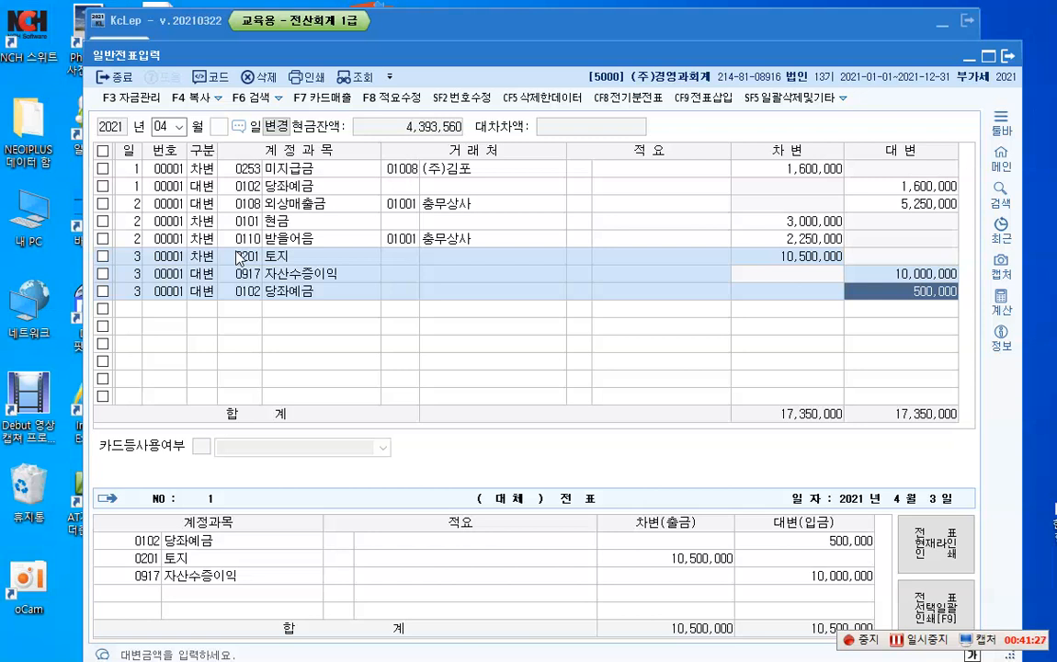
key(Return)
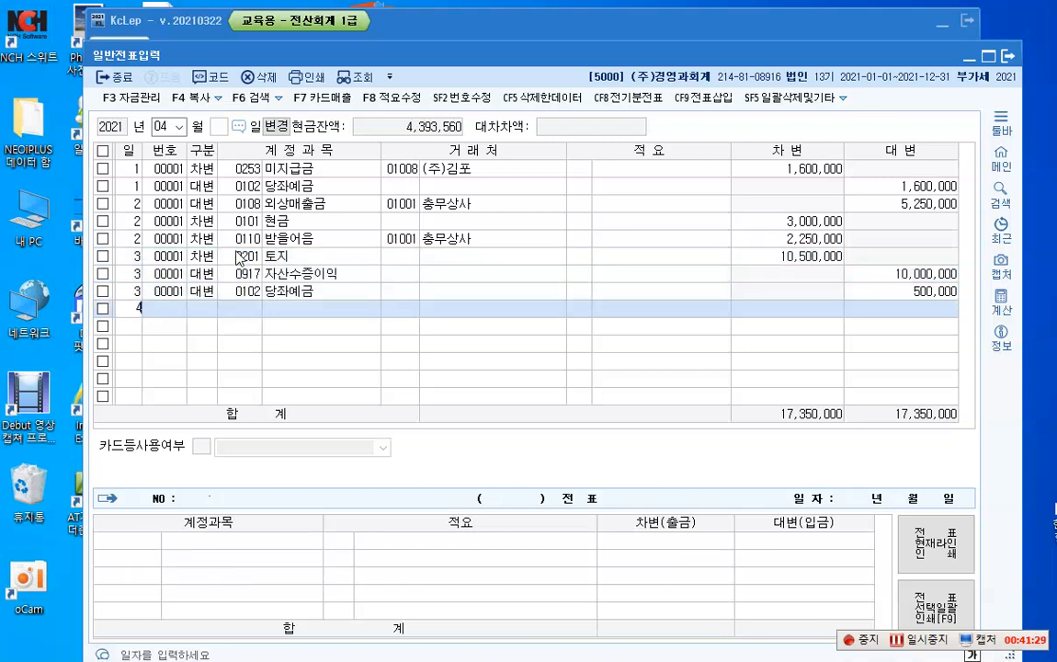
Step: Start an April 4 voucher line and place an on-screen pen text note reading "취득가액 20,000,000" below it
text(4)
key(Return)
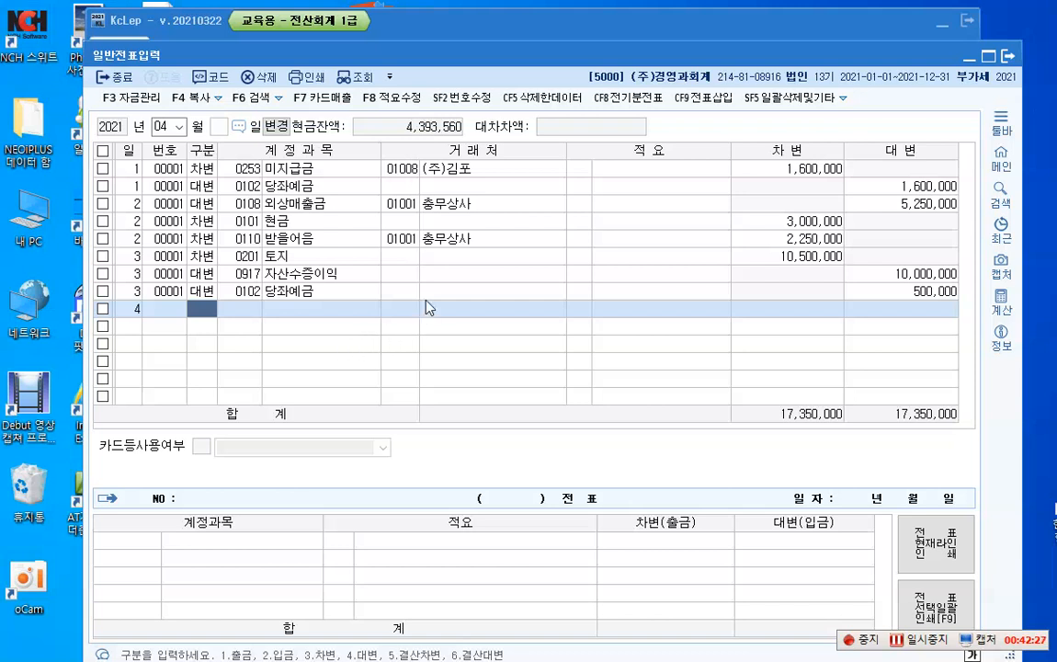
key(F12)
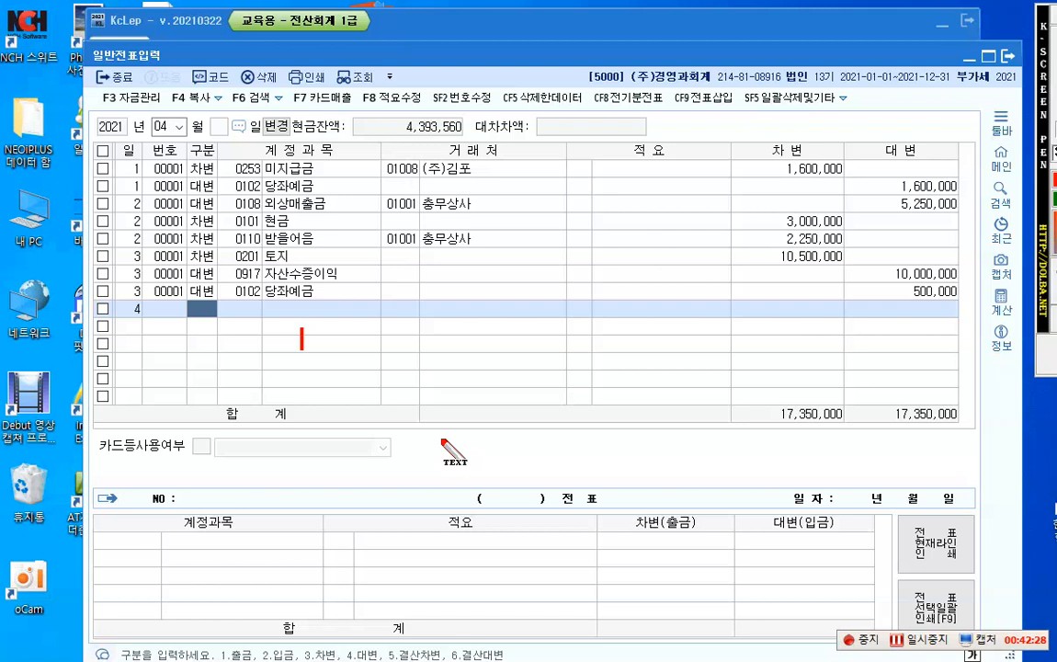
text(취득강)
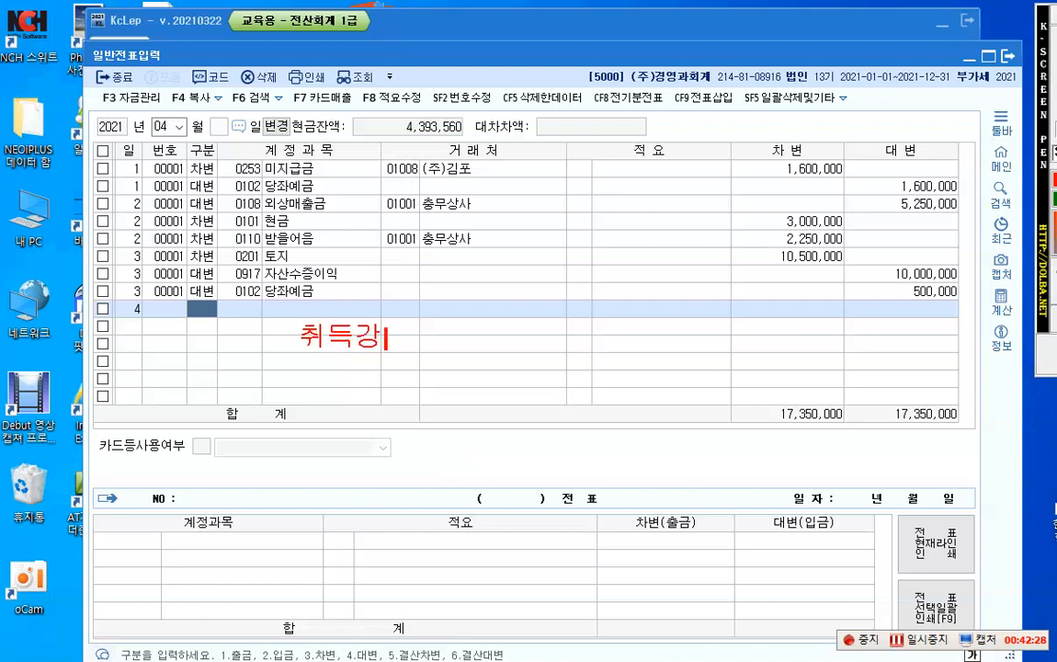
text(액 )
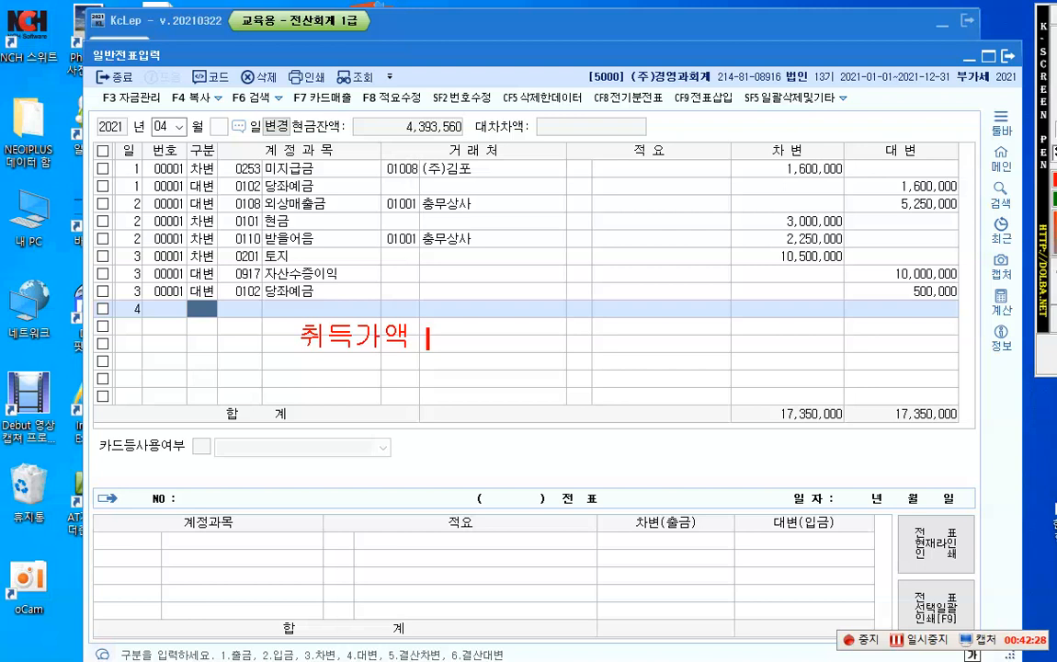
text( 20,000,000)
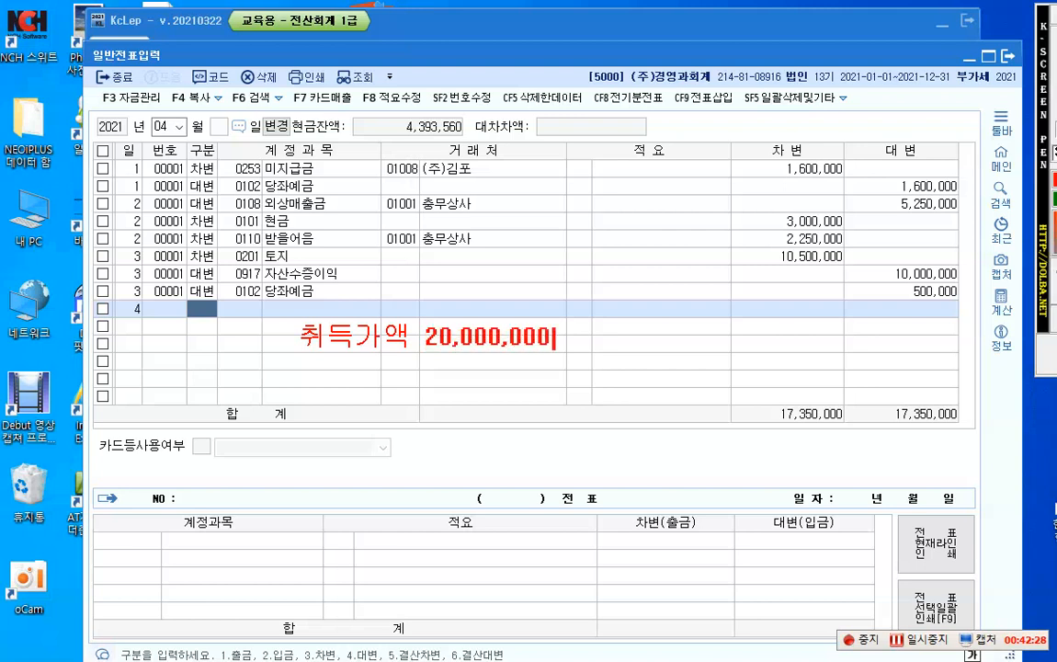
Step: Add a second line to the note reading "감.상.누 5,000,000", with the amount aligned under 20,000,000
key(Return)
text(감.사)
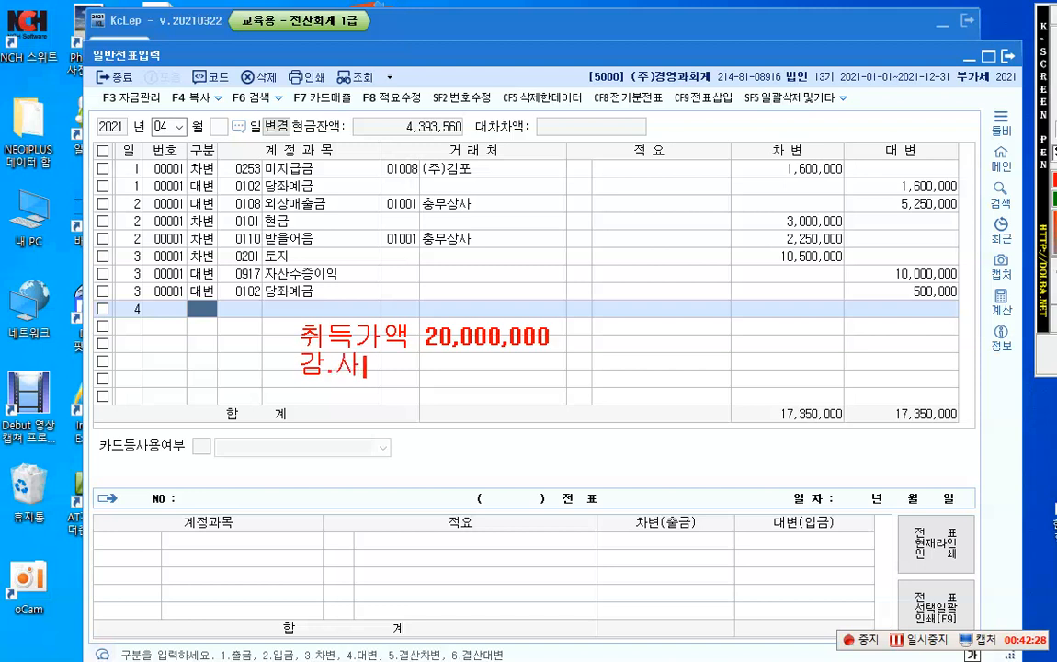
text(ㅇ.누   )
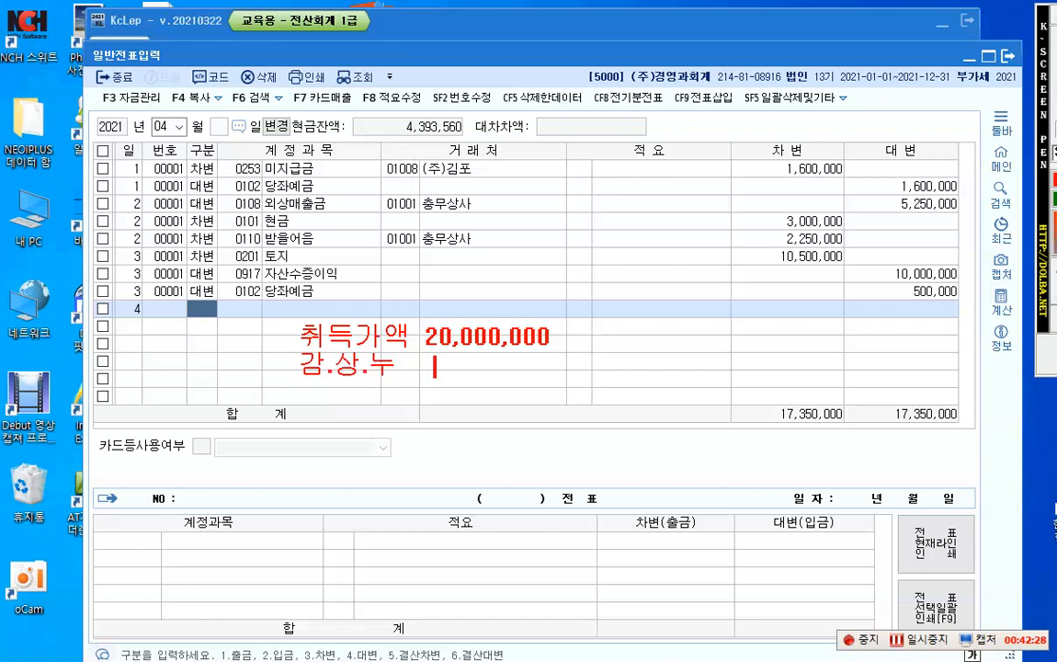
text(5,000)
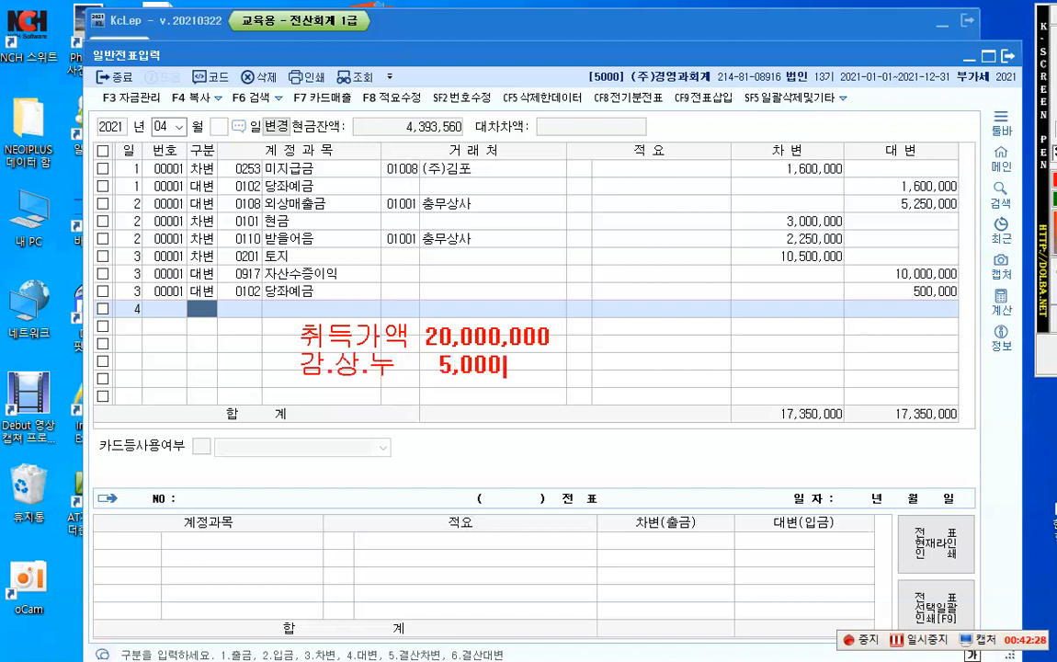
text(,000)
key(Return)
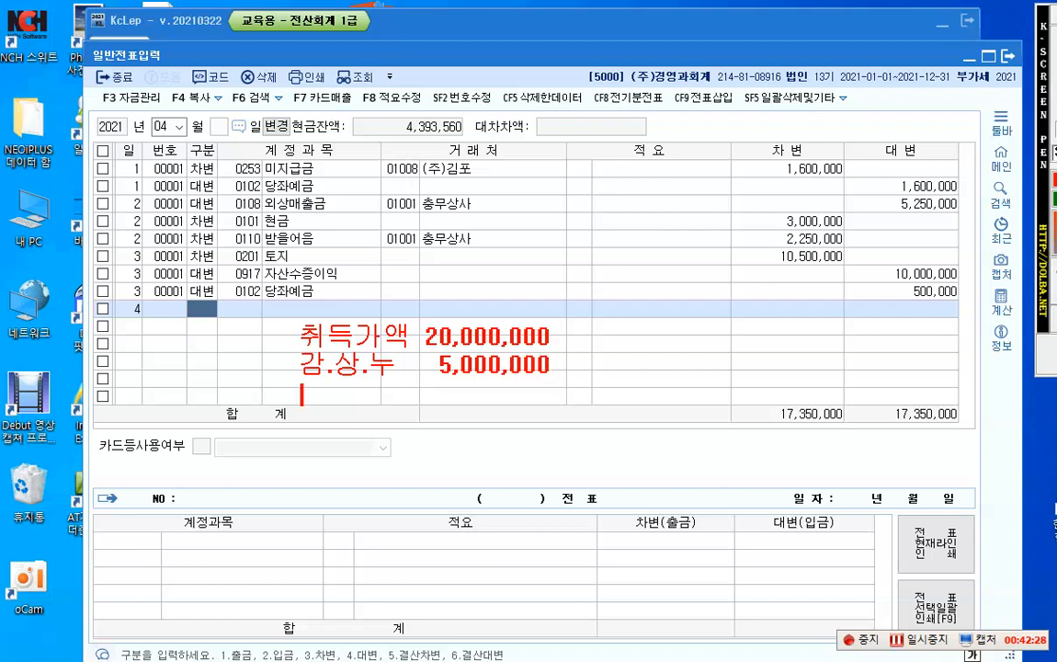
Step: Draw a dash rule under the note's two amounts and add the line "장부가액 15,000,000" beneath it
text(ㅡㅡㅡㅡㅡㅡㅡㅡㅡ)
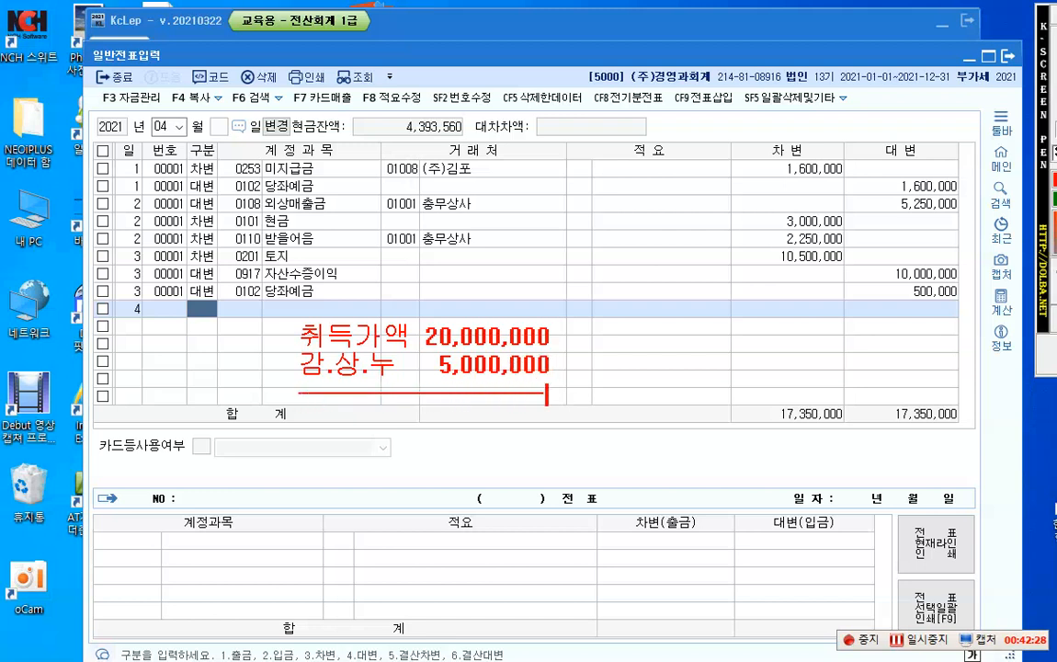
key(Return)
text(장북)
text(가액  )
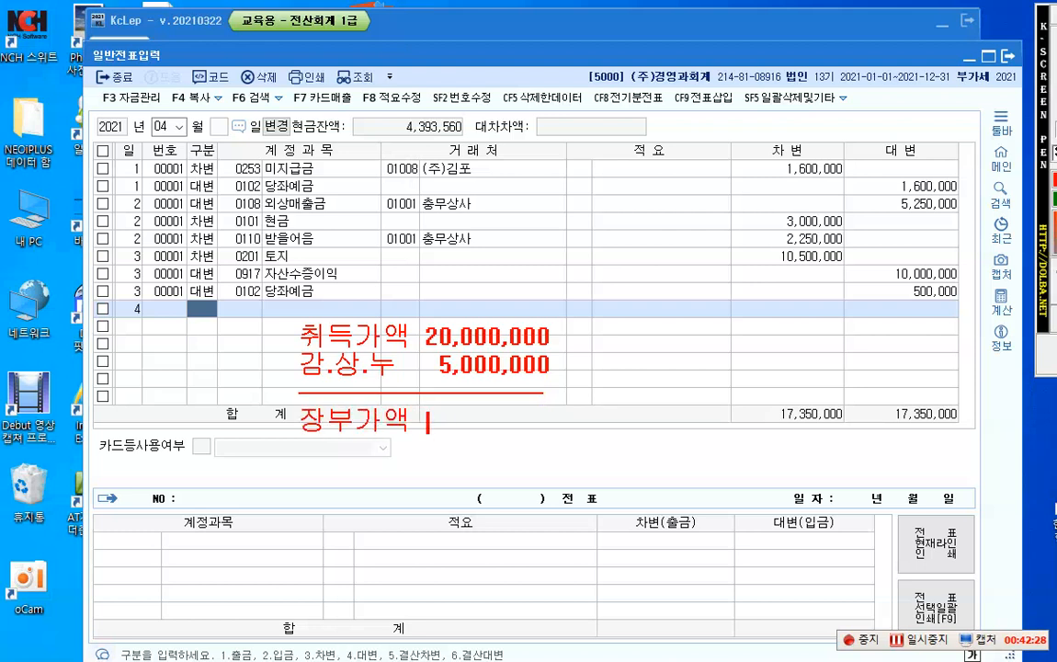
text(15,000,000)
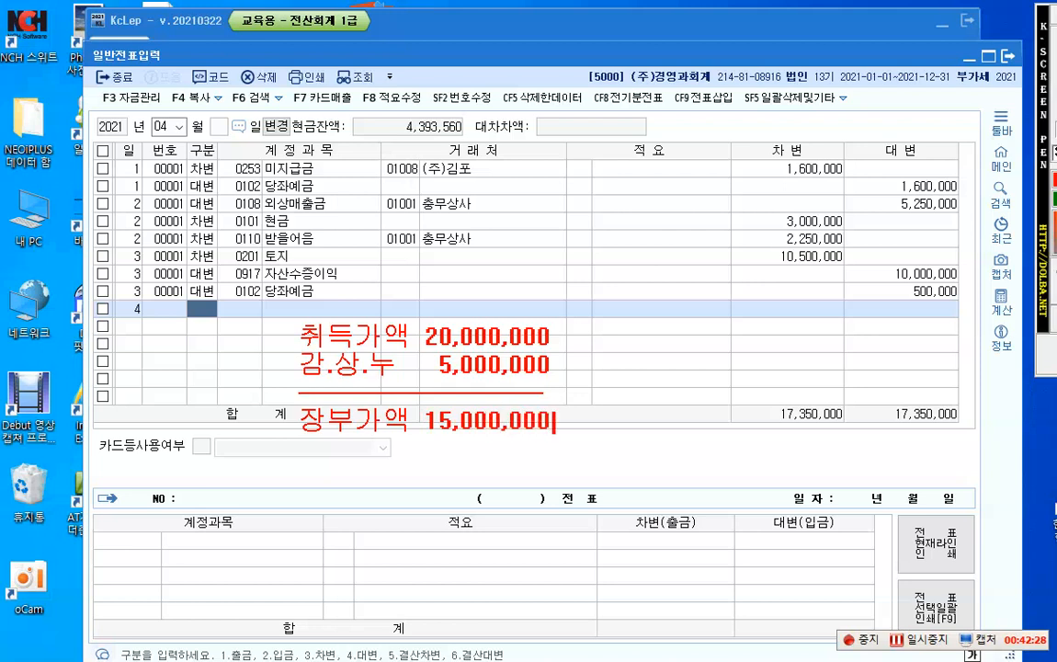
text(  -> 기계장)
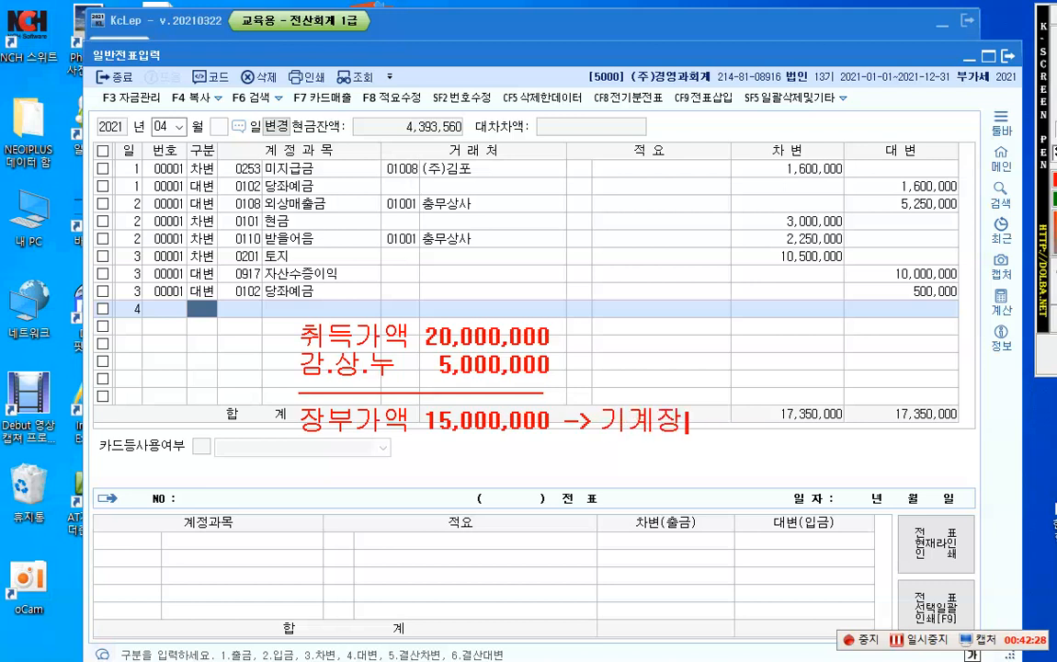
text(치()
Step: Extend the 장부가액 line of the note with "-> 기계장치-> 동종교환"
key(BackSpace)
text(-> 도ㅇ종피)
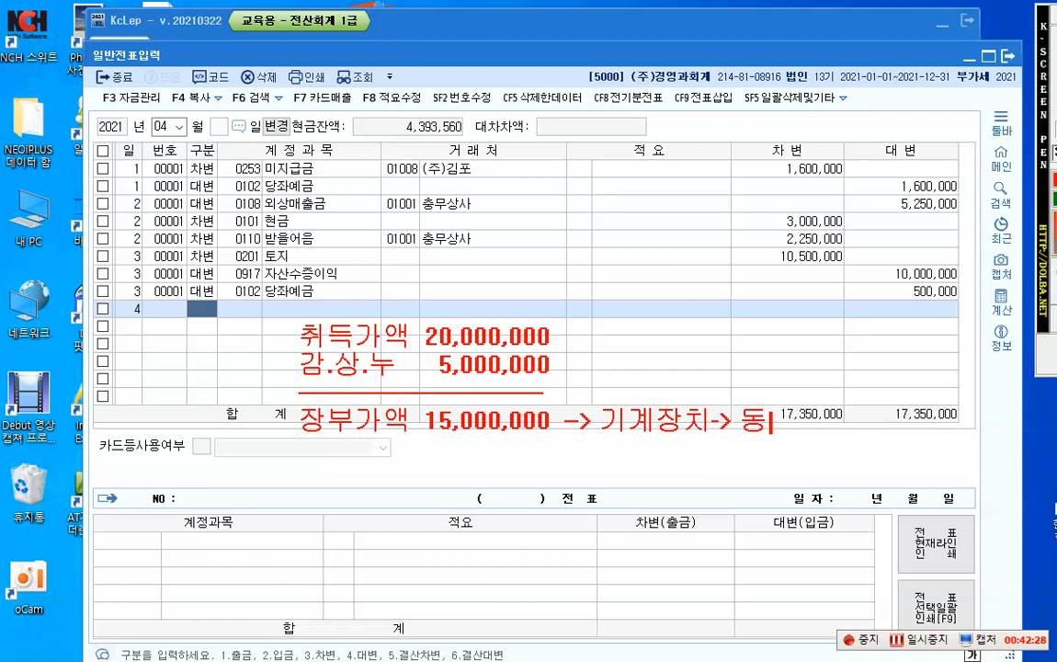
text(환)
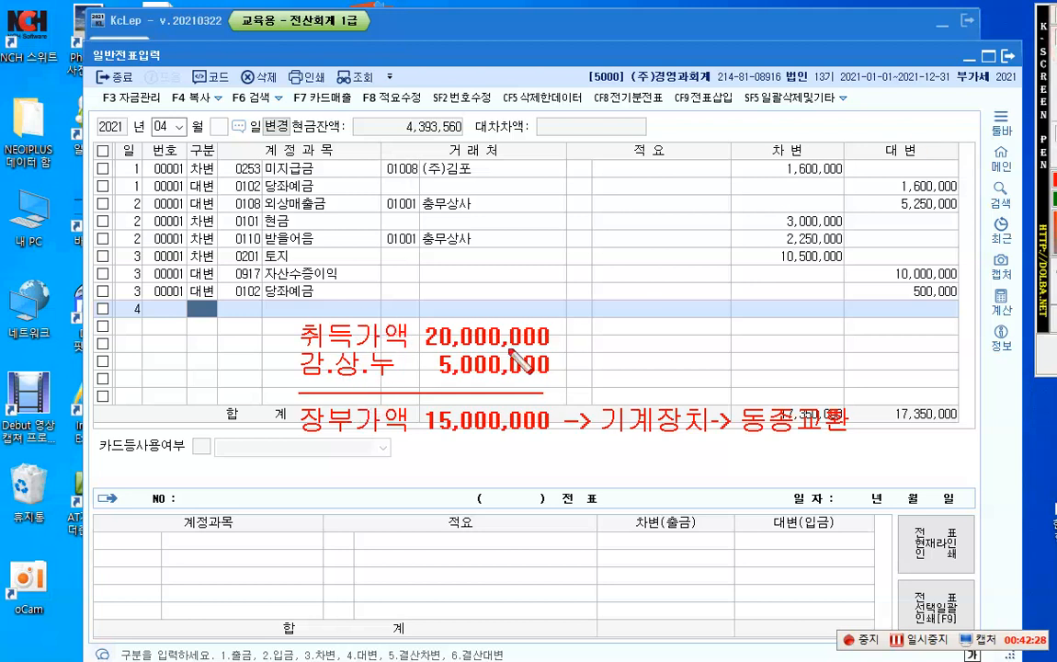
Step: Handwrite 1 and 2 beside the 취득가액 and 감.상.누 lines, and add a credit note "(대) 기계장치(구) 20,000,000" below the calculation
drag(294, 319, 286, 342)
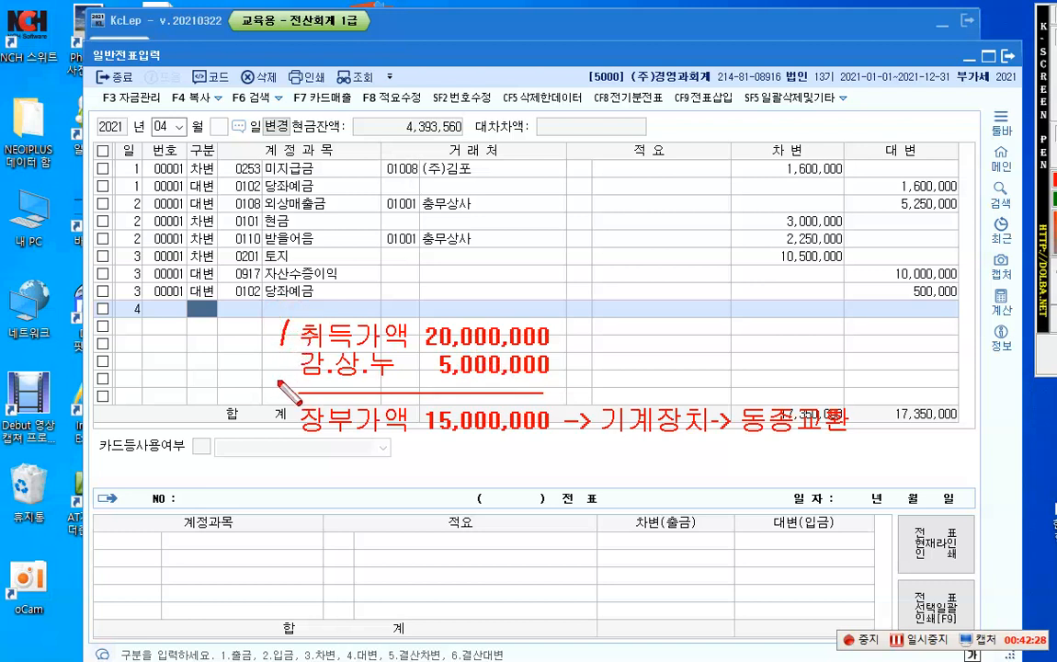
drag(271, 363, 293, 377)
click(1054, 155)
click(577, 471)
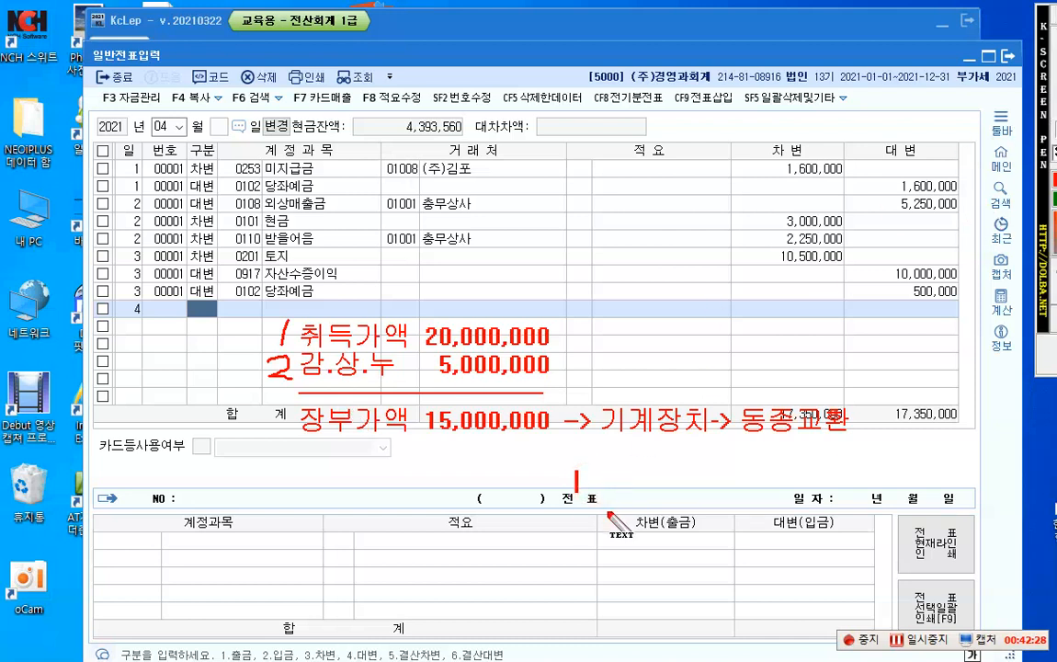
text((대) ㄱ)
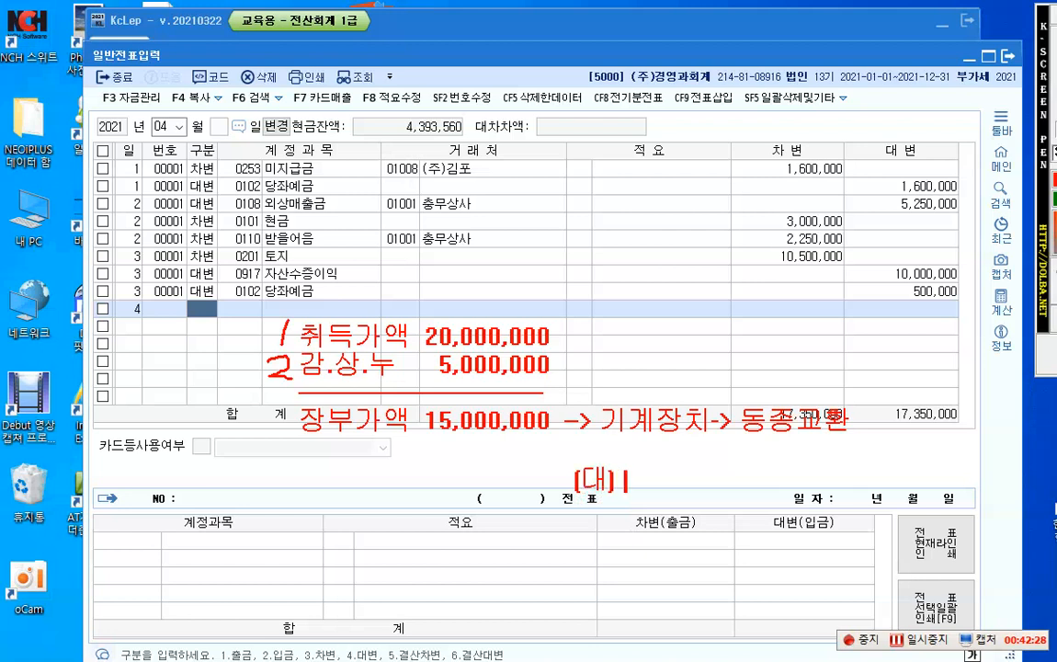
text(기계장)
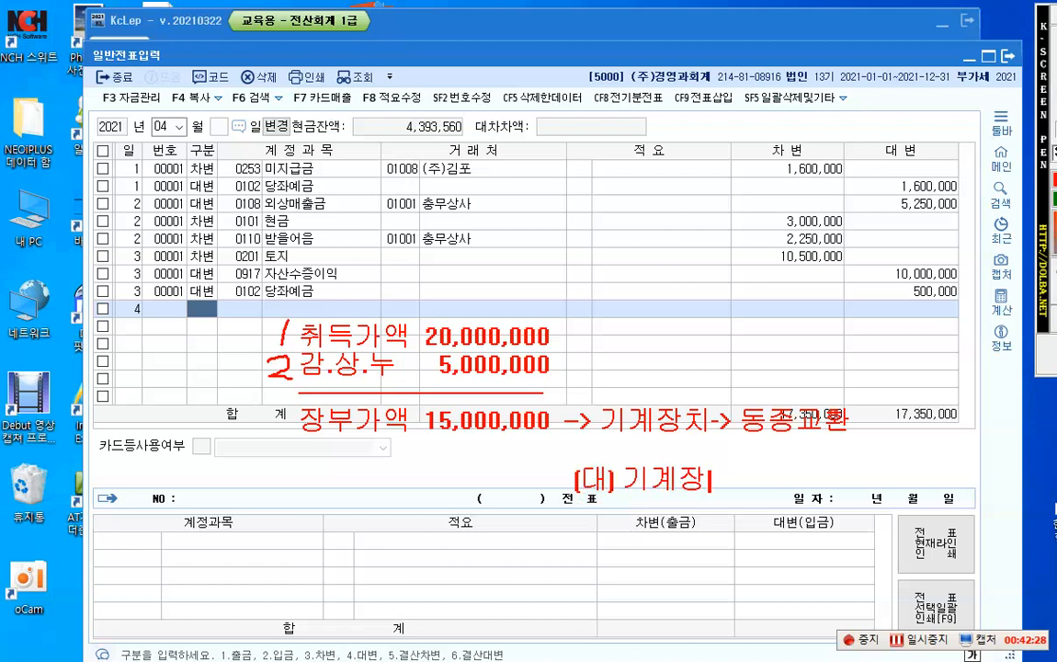
text(치(구) )
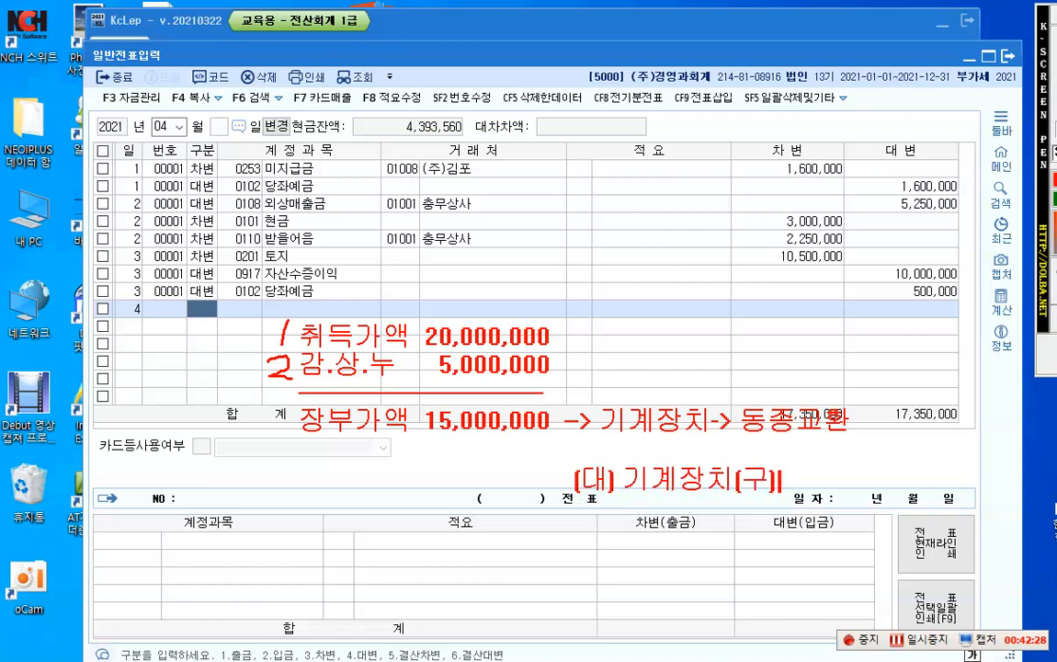
text(20)
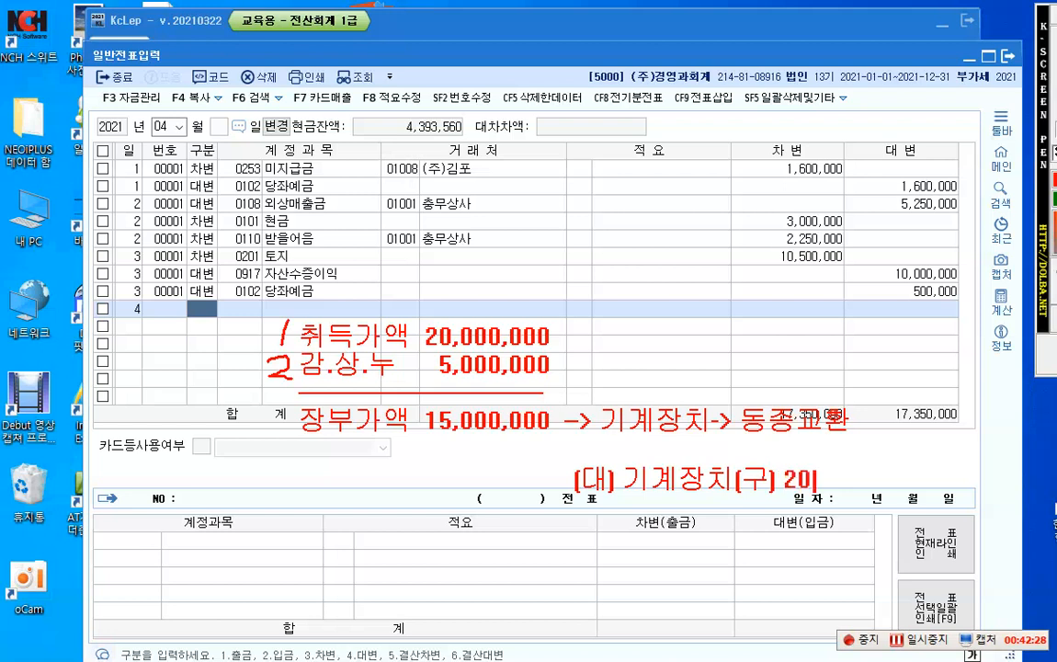
text(,000,000)
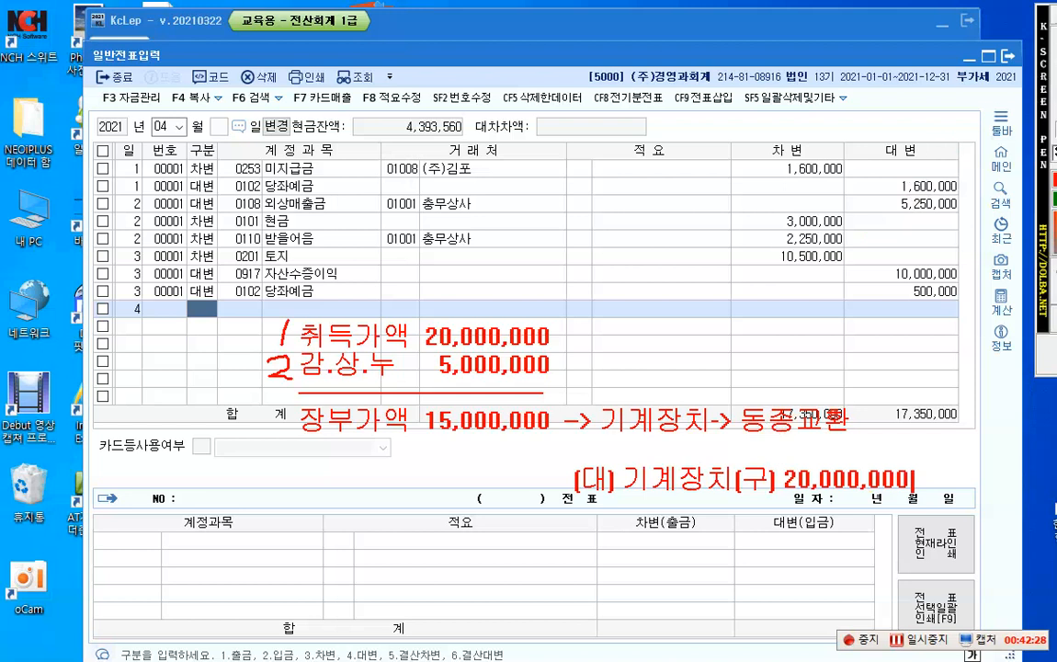
Step: Place a debit note reading "(차) 감.상.누 5,000,000" level with the (대) note, to its left
click(279, 485)
text((차)
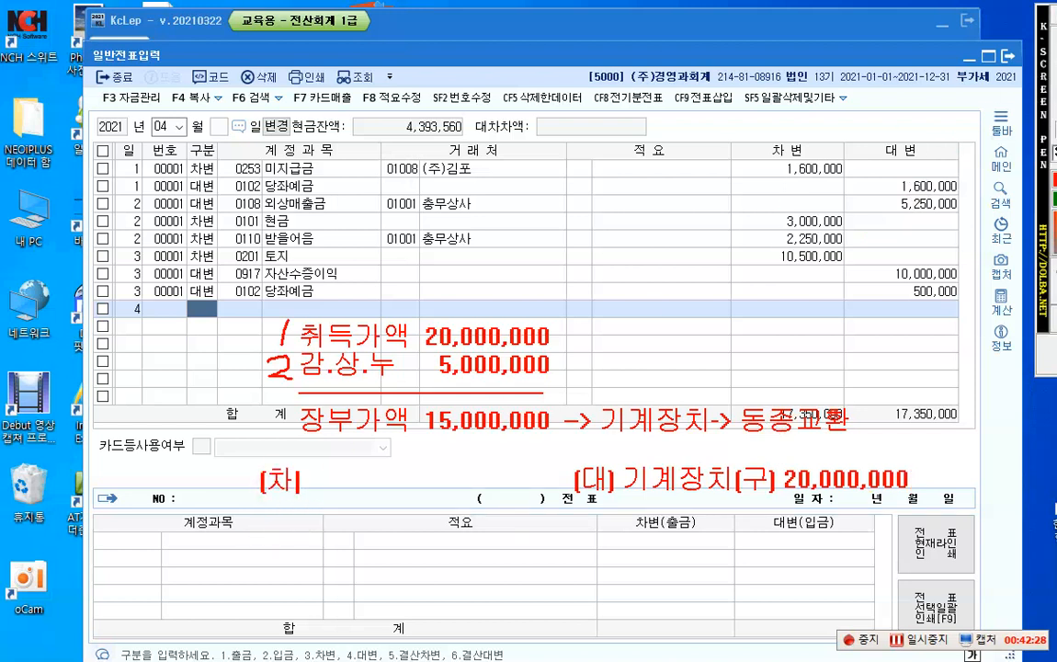
text() 감.상)
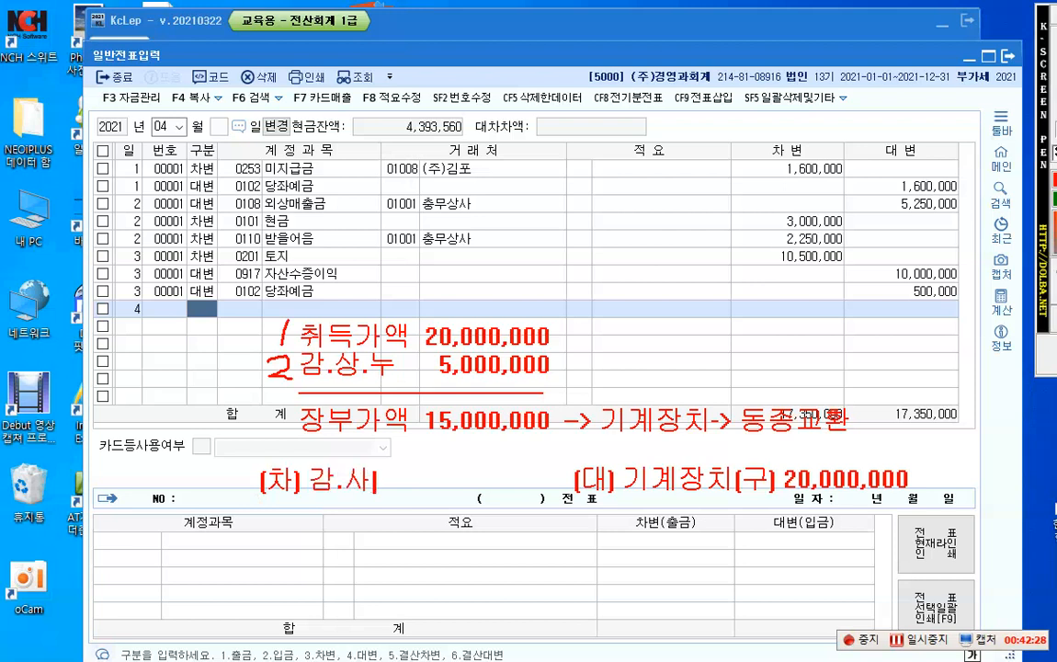
text(.누 )
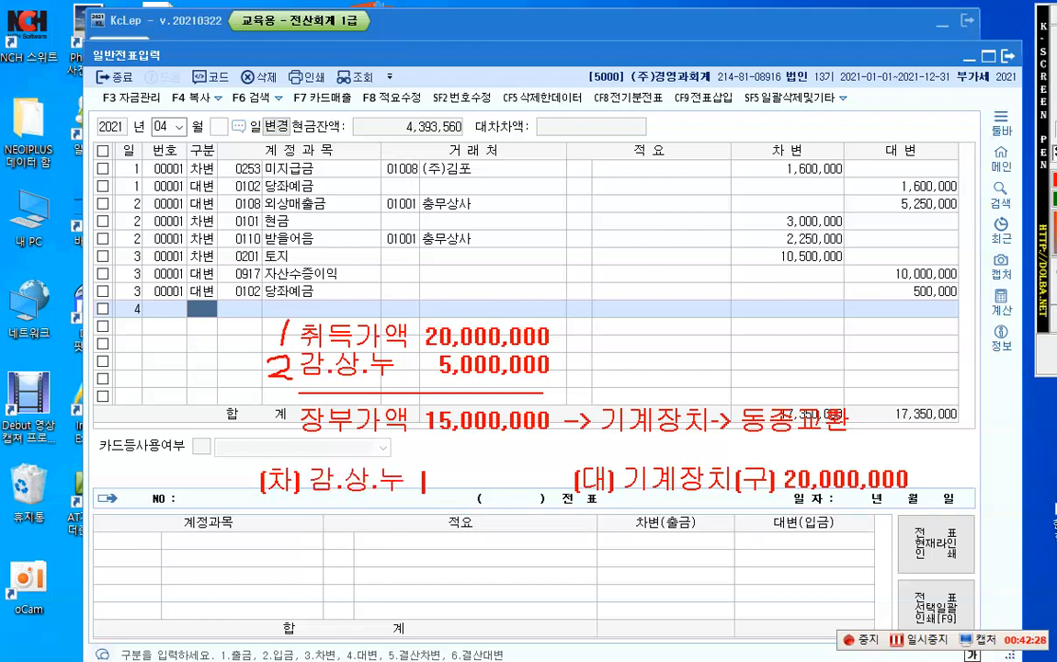
text(5,000,000)
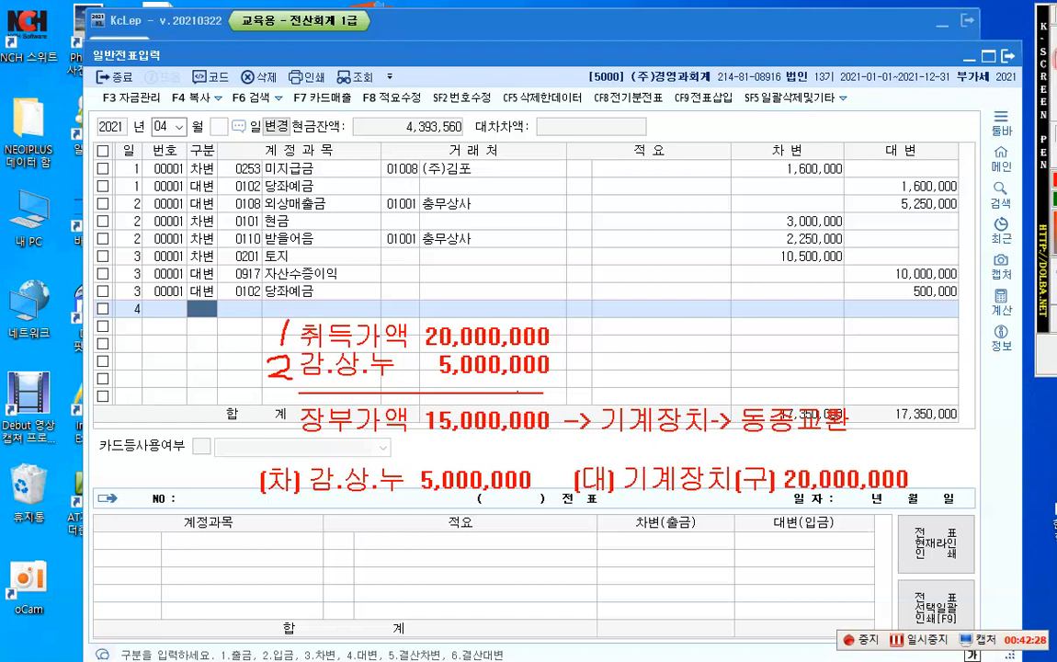
Step: Draw a large blue X over 동종교환 and label it in blue with two lines, "장부가액" and "공정가치"
drag(816, 325, 701, 451)
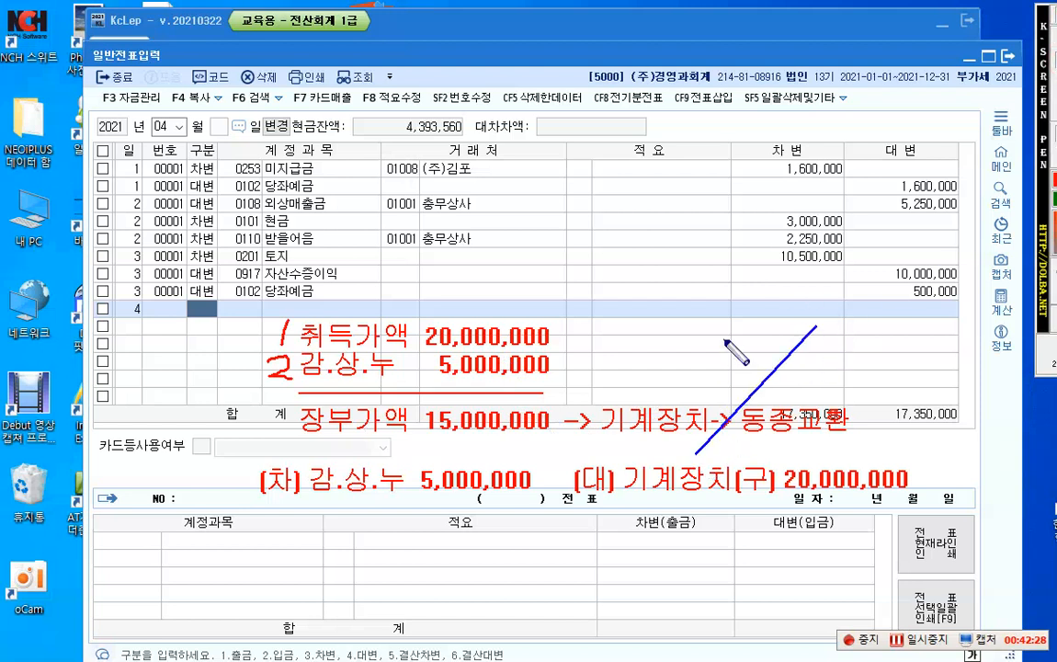
mouse_move(723, 339)
mouse_down()
mouse_move(764, 404)
mouse_move(827, 460)
mouse_up()
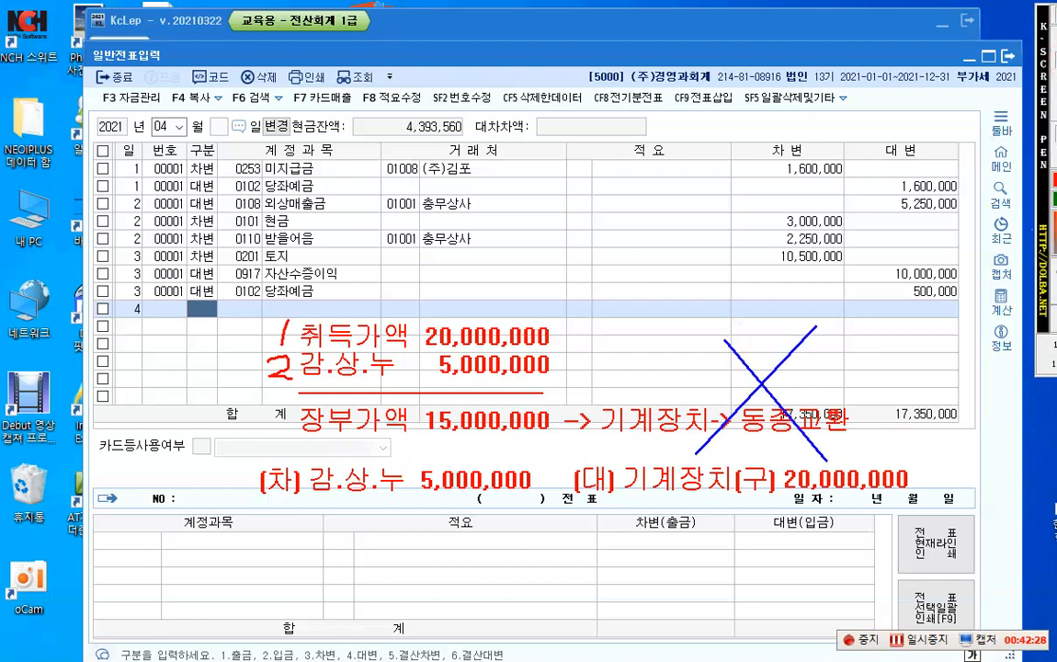
click(831, 368)
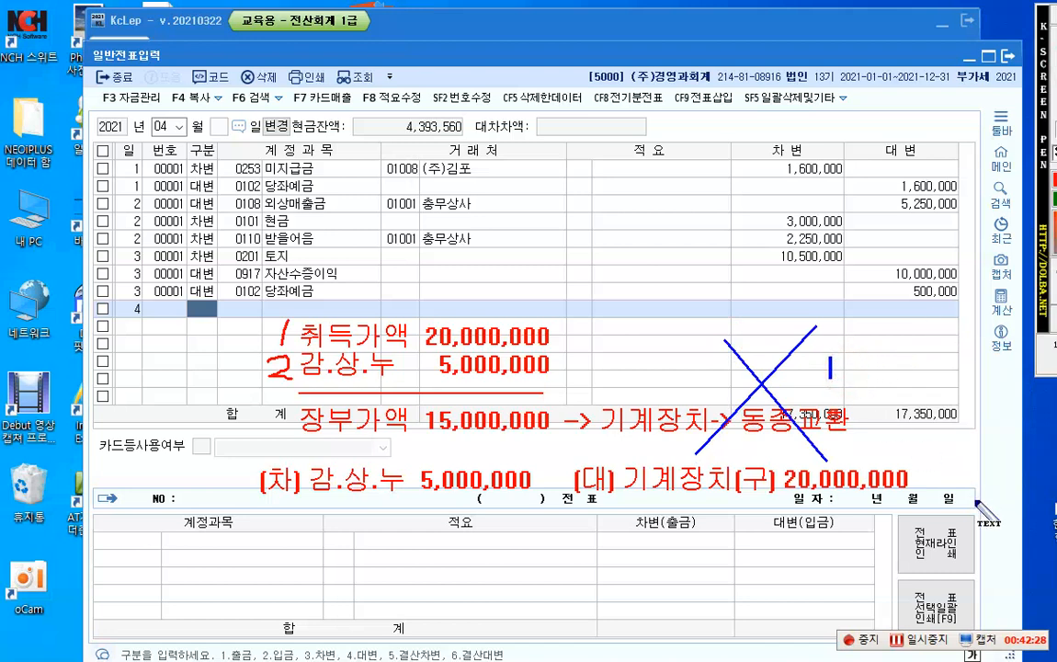
text(장부가액)
key(Return)
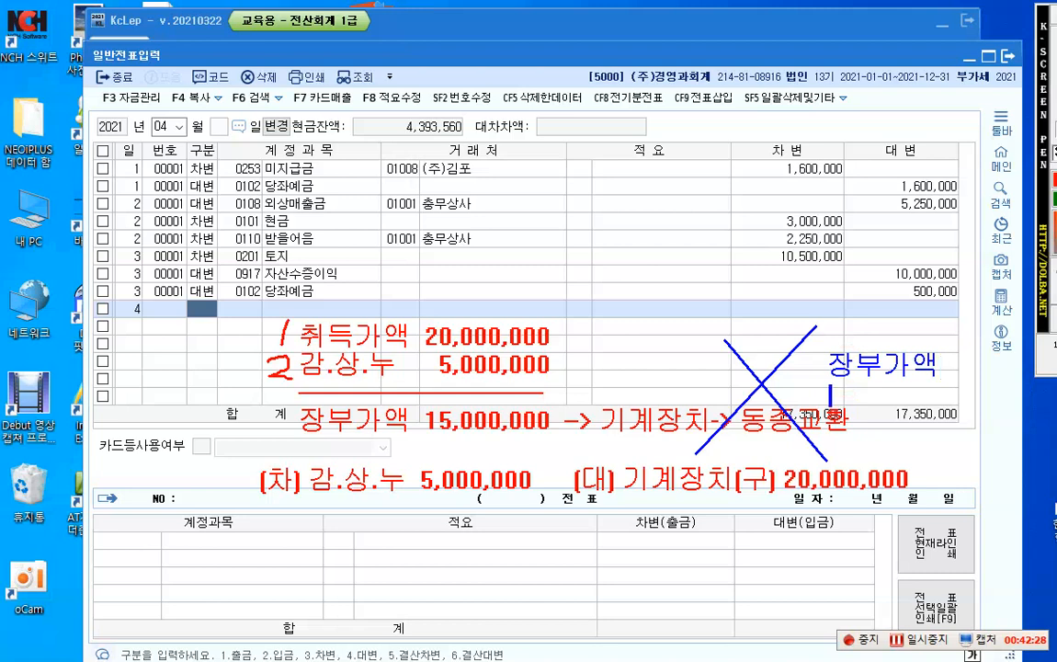
text(공정치)
key(BackSpace)
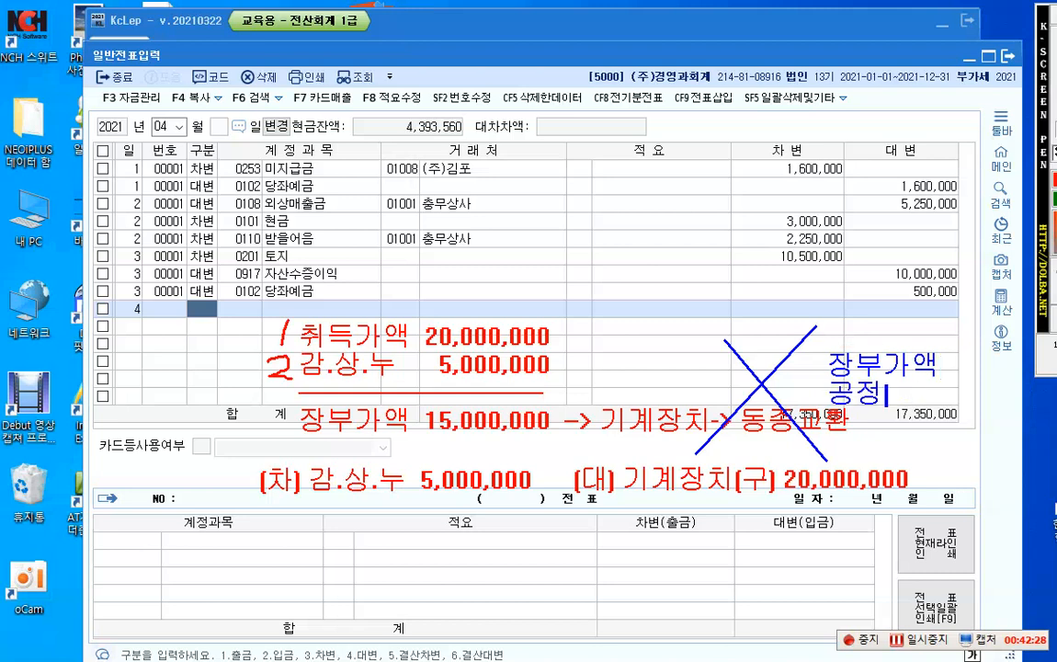
text(가치)
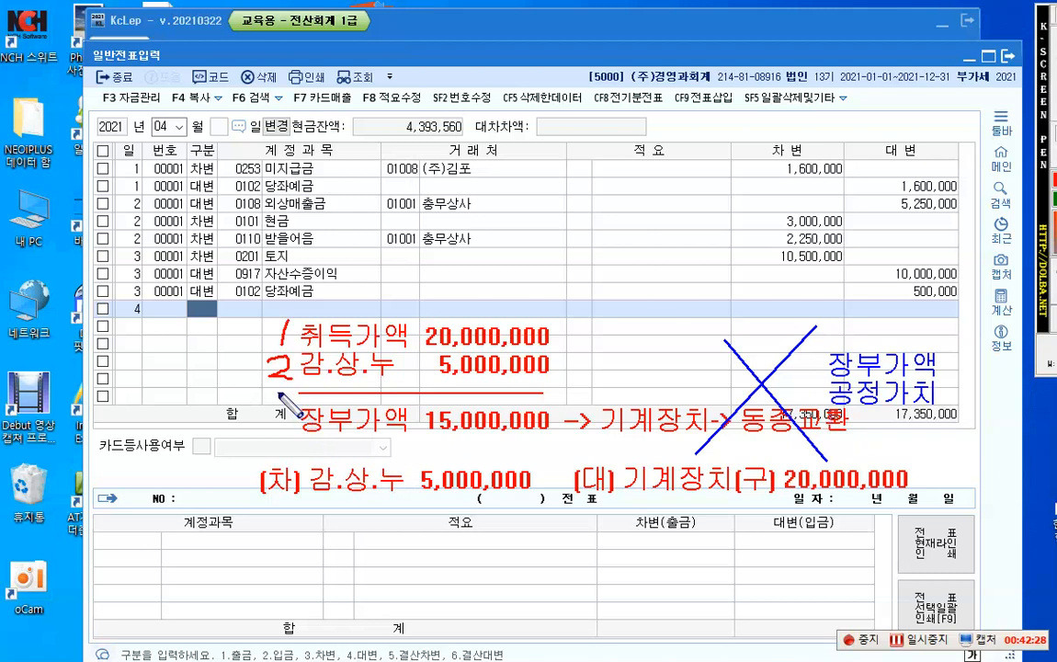
Step: Frame the 장부가액 15,000,000 result with a blue rectangle and write "기계장치(신) 15,000,000" under the (차) note
mouse_move(279, 394)
mouse_down()
mouse_move(397, 441)
mouse_move(497, 423)
mouse_move(554, 443)
mouse_up()
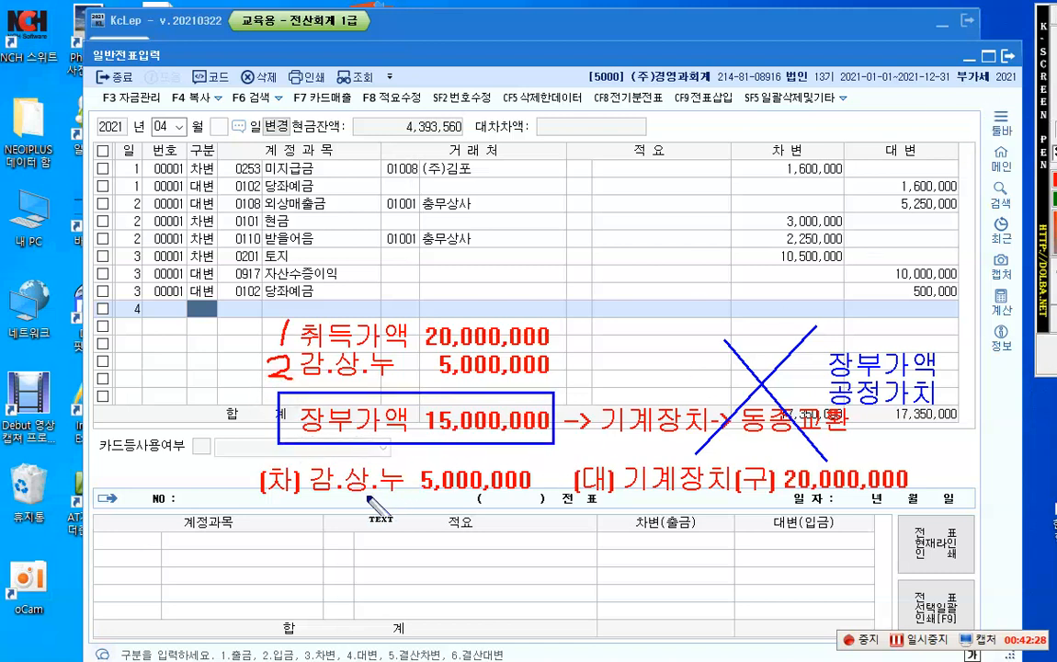
click(319, 527)
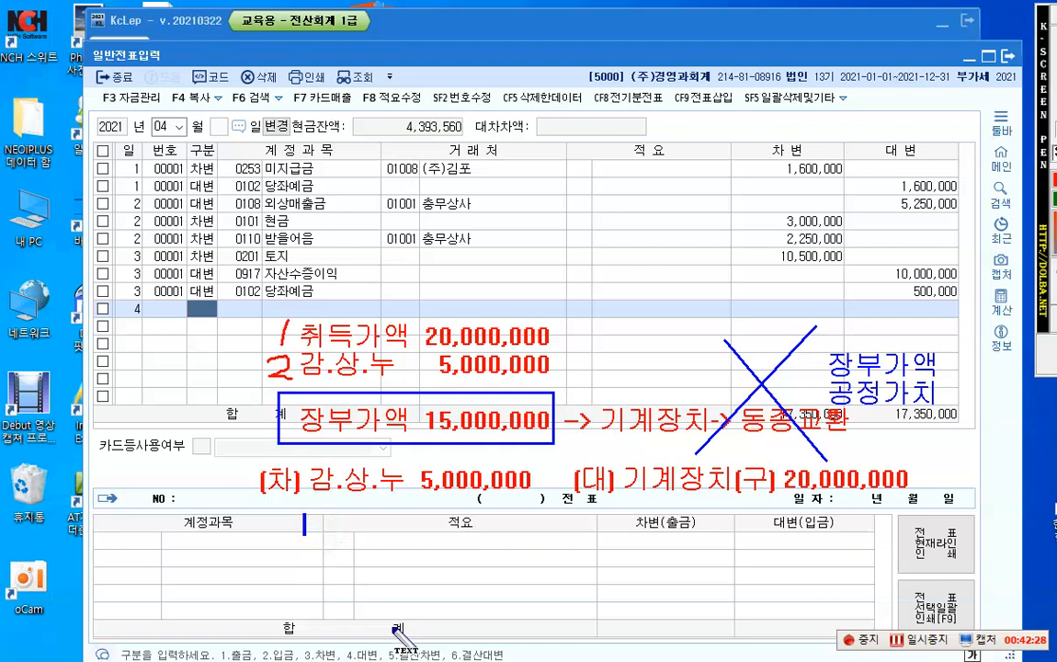
text(기계장ㅊ)
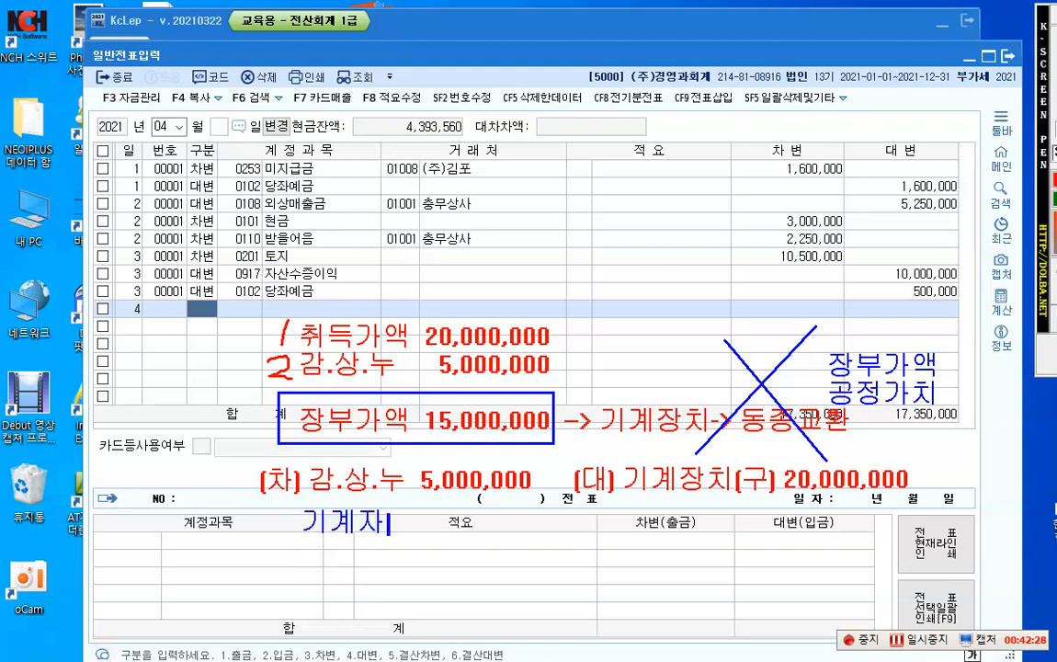
text(ㅣ[)
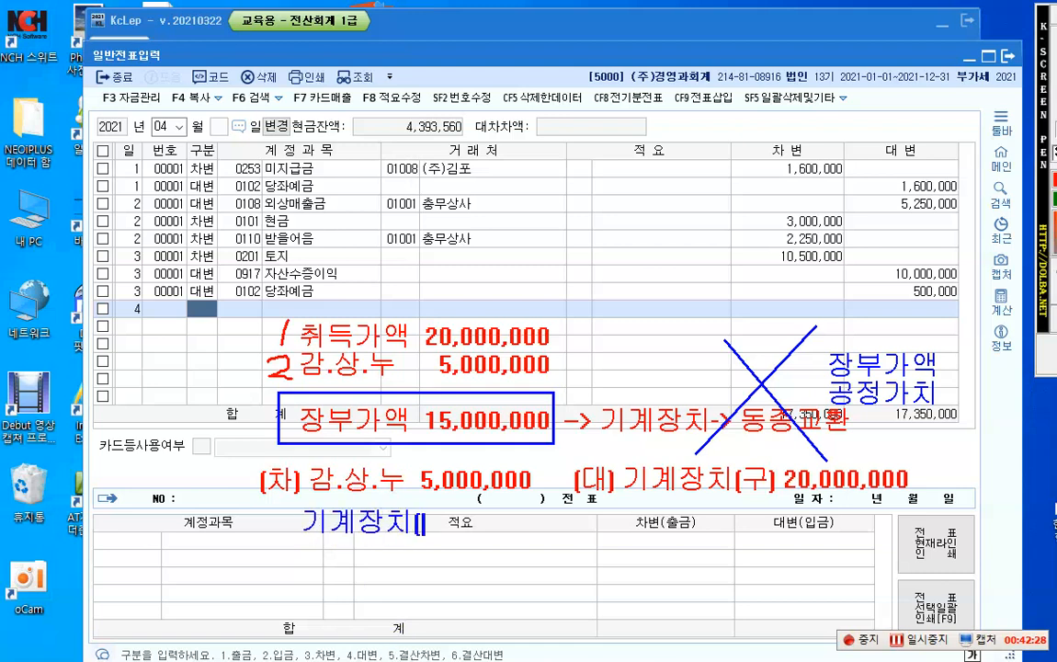
text(신]1)
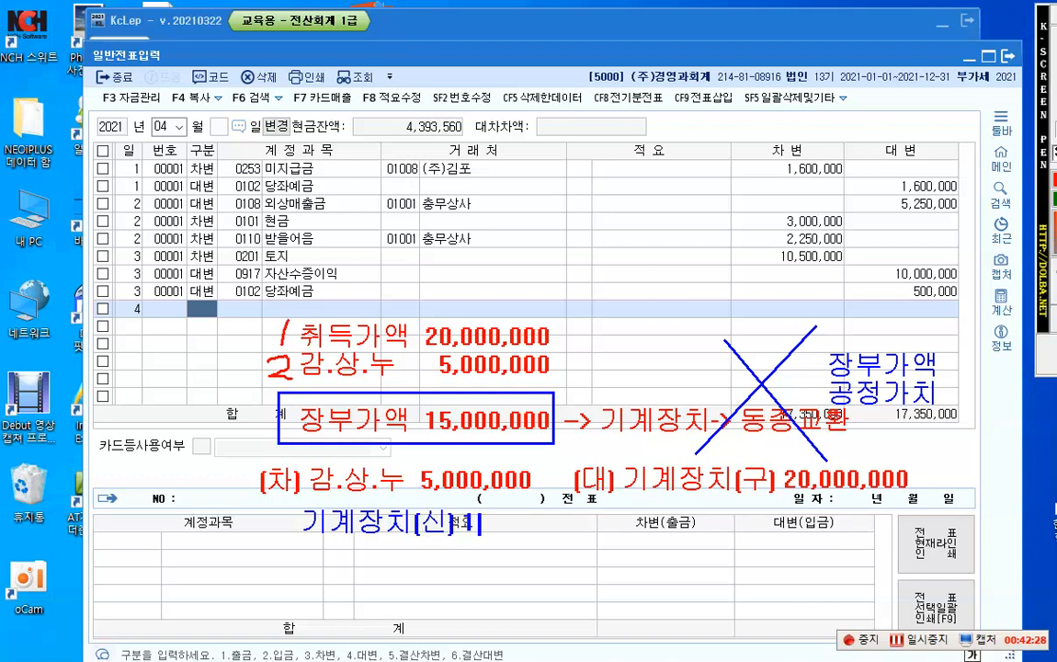
text(5,000,000)
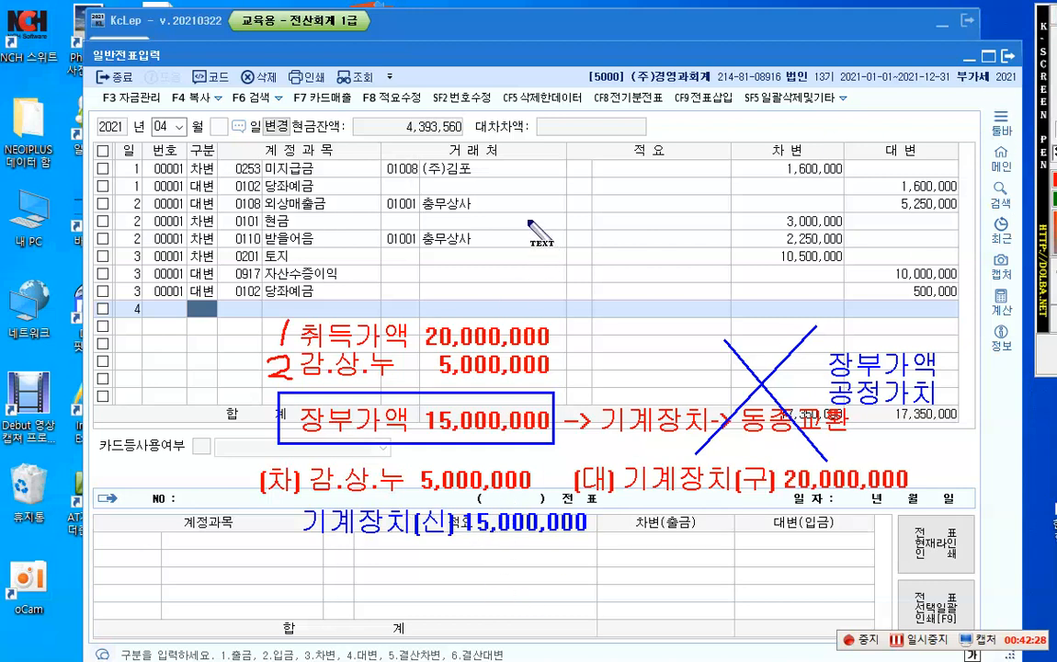
Step: Place a blue text note reading "유형자산 -> 처분 현금 등" over the upper voucher rows
click(511, 211)
text(유형자산)
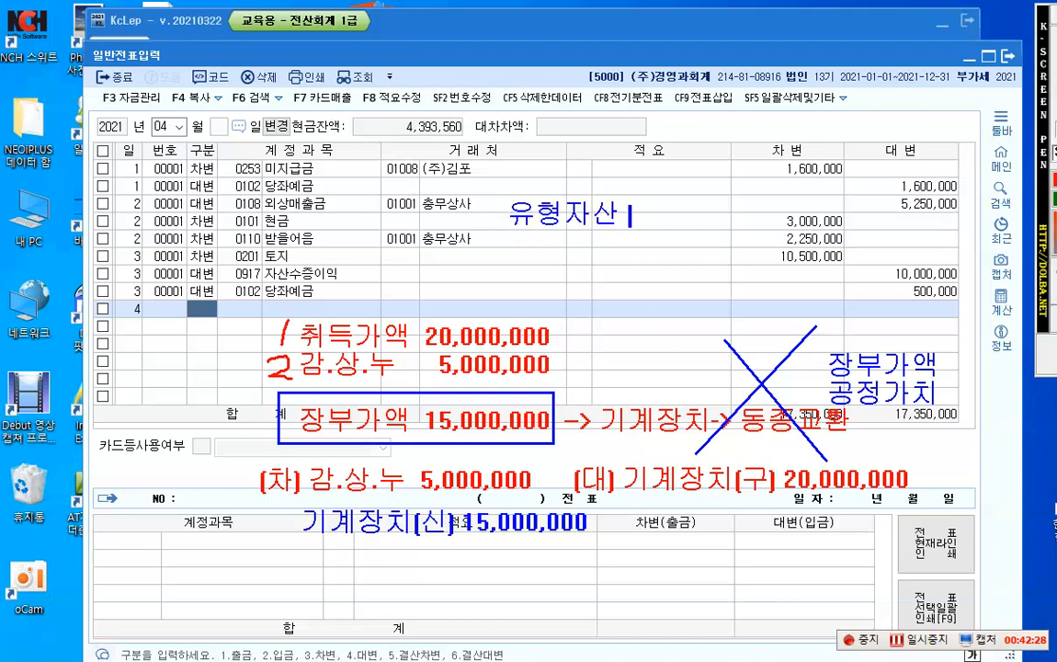
text( -> 처분)
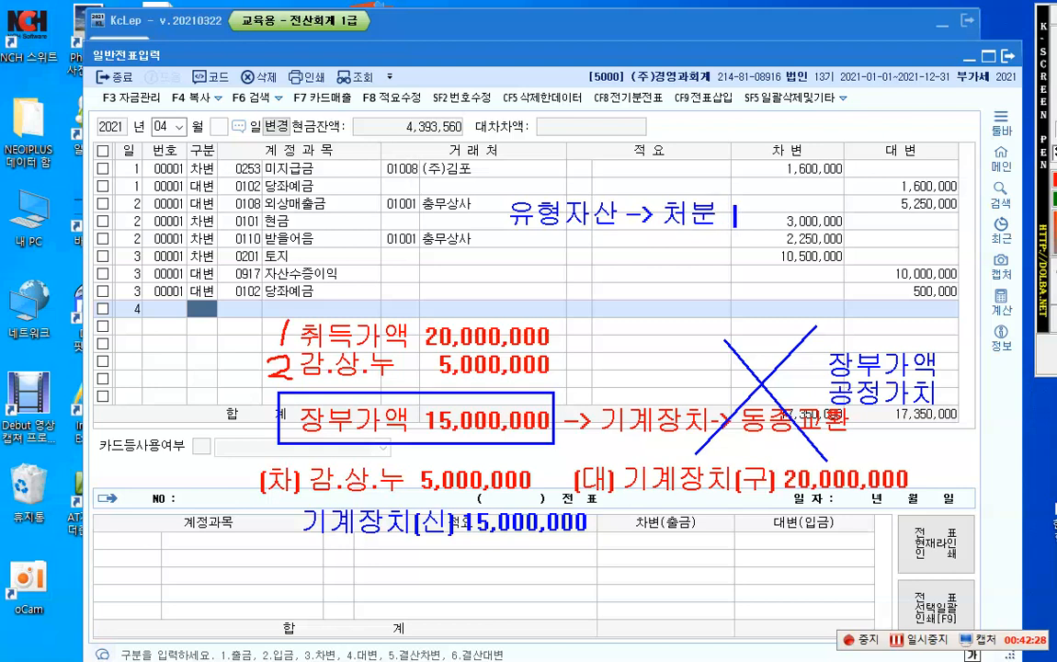
text( 현금 등)
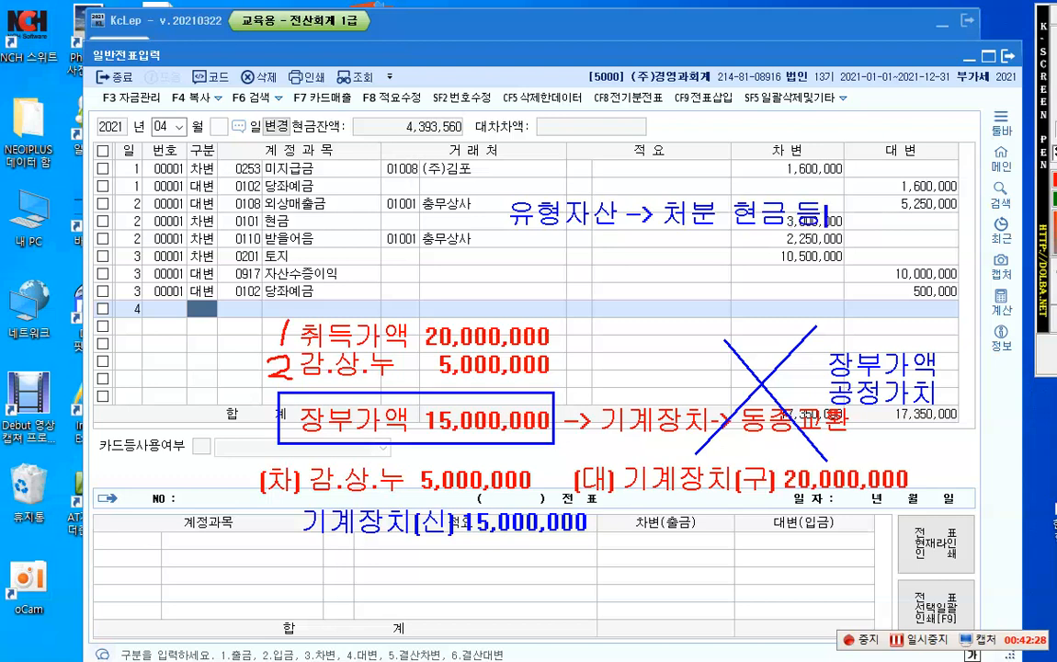
Step: Add a second line reading "교환 -> 동종 -> 장부가액" to the blue 유형자산 note
key(Return)
text(교환)
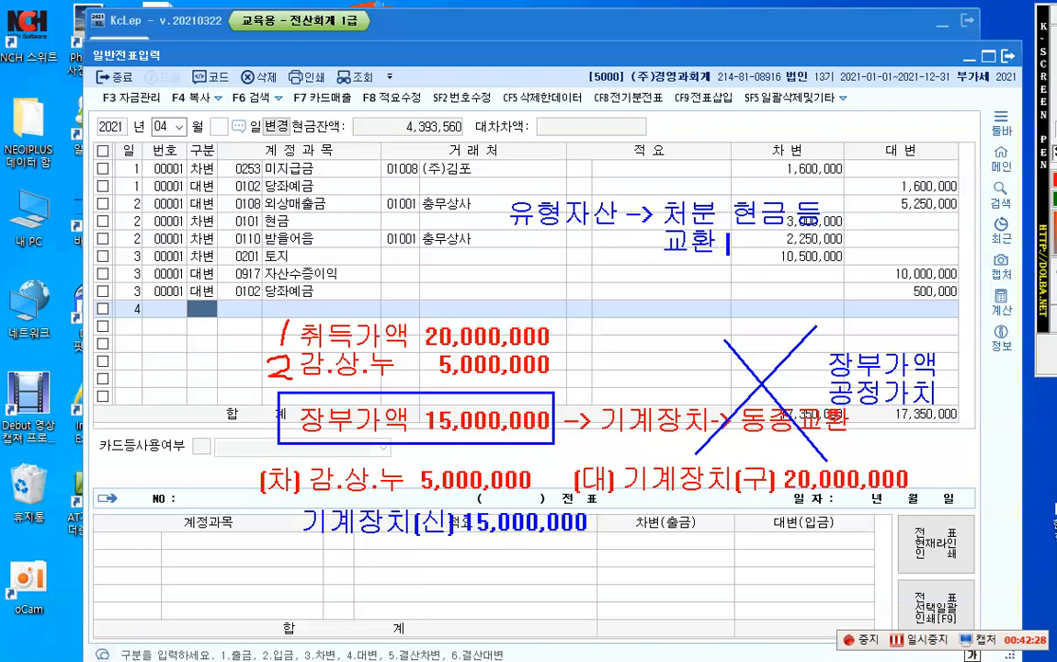
text( -> )
text(동종)
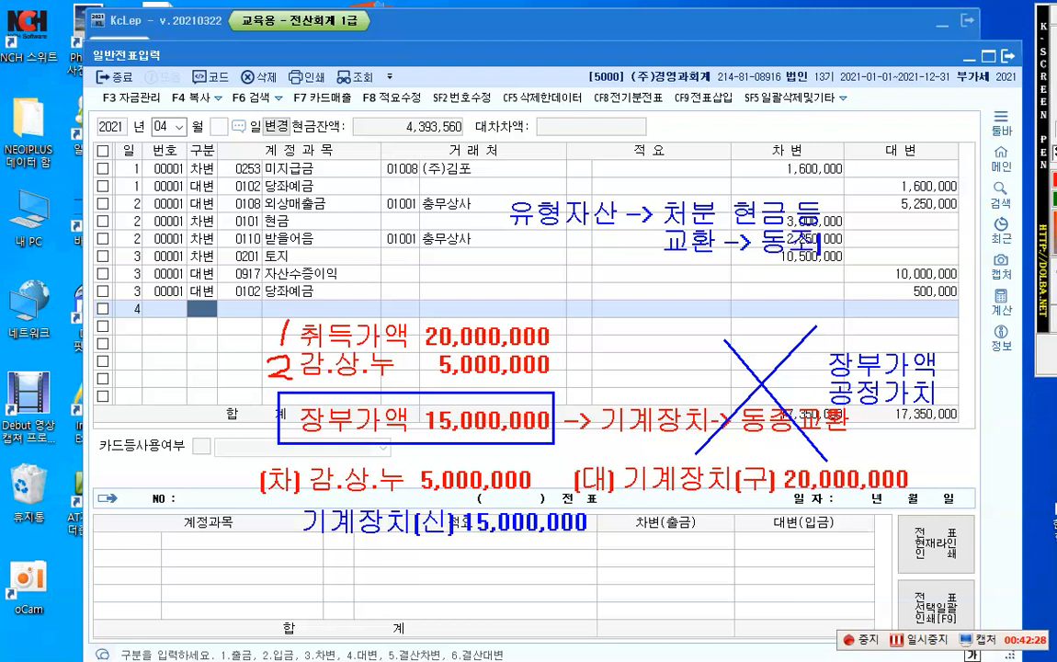
text( -> )
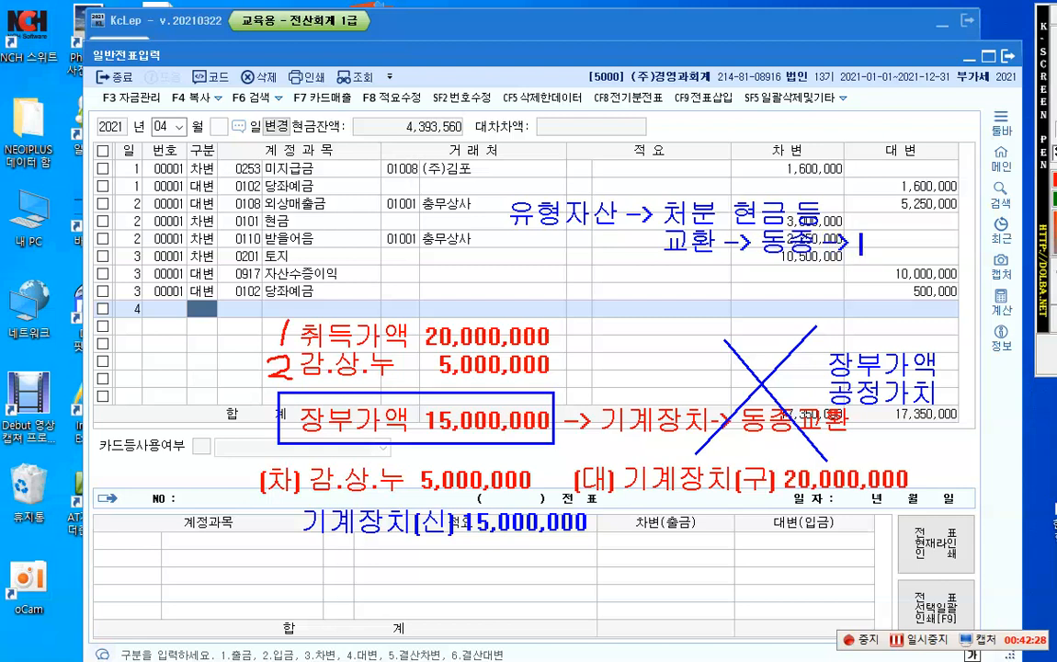
text(장부가액)
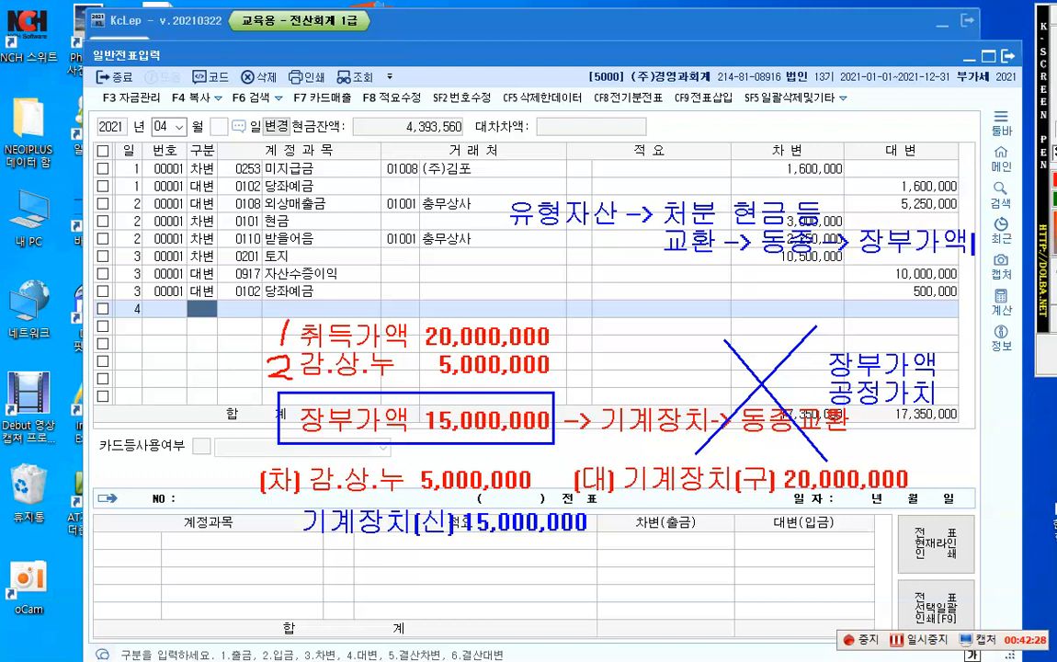
Step: Add a third line reading "이종 -> 공정가액" to the blue note, aligned beneath 동종
key(Return)
text(이종)
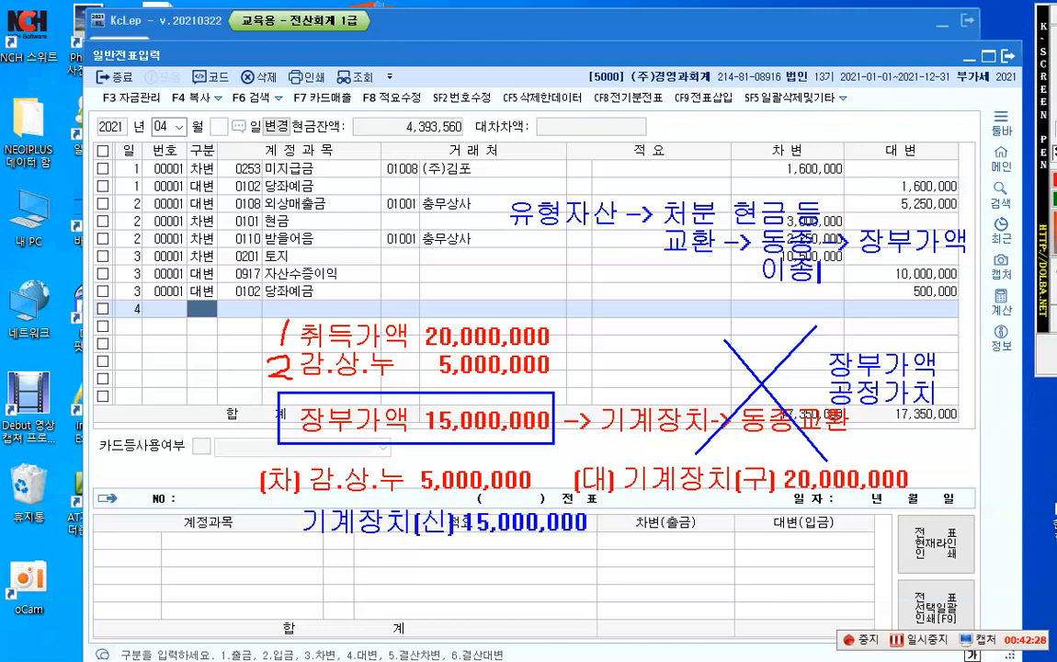
text( 이)
key(BackSpace)
text(->)
text(공정)
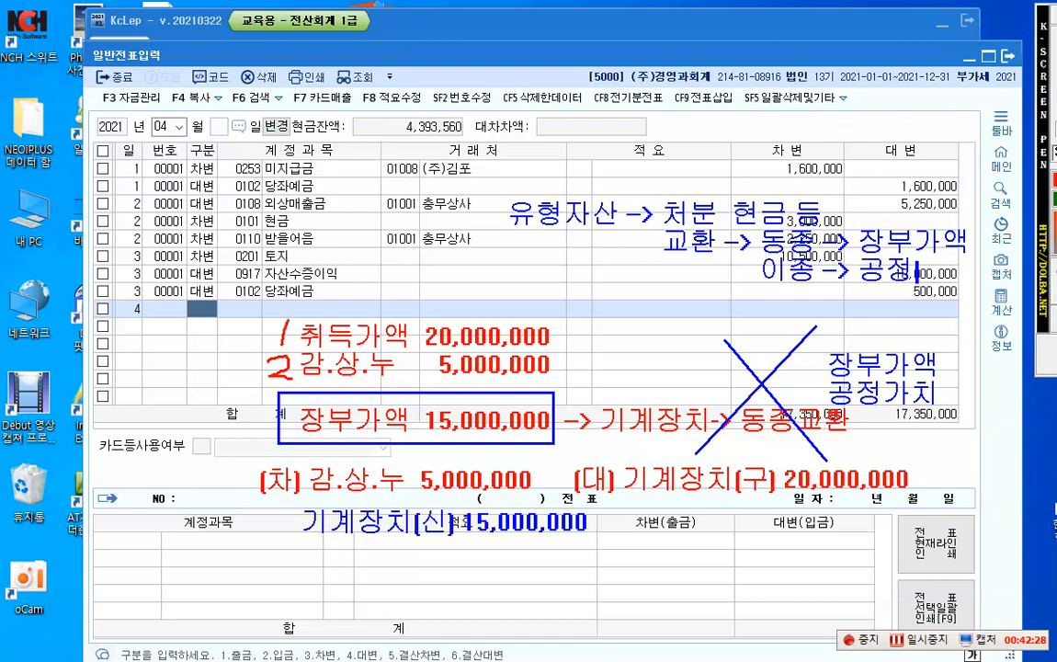
text(가액)
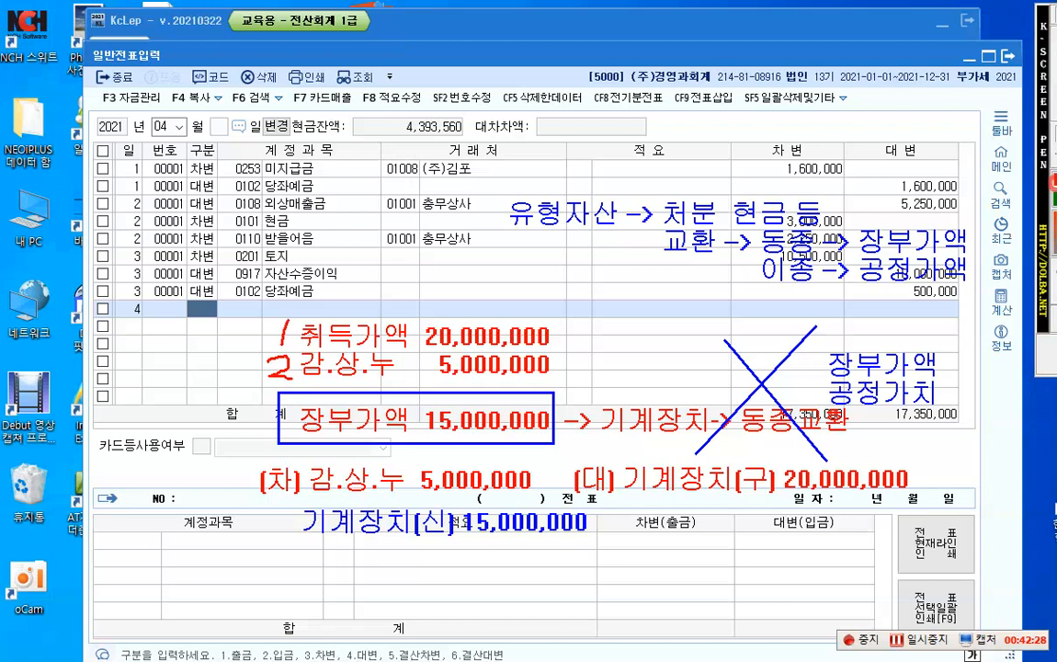
Step: Frame the 이종 and 동종 lines with separate red rectangles and draw a red arrow from 동종 to the boxed 장부가액 15,000,000
drag(756, 259, 964, 287)
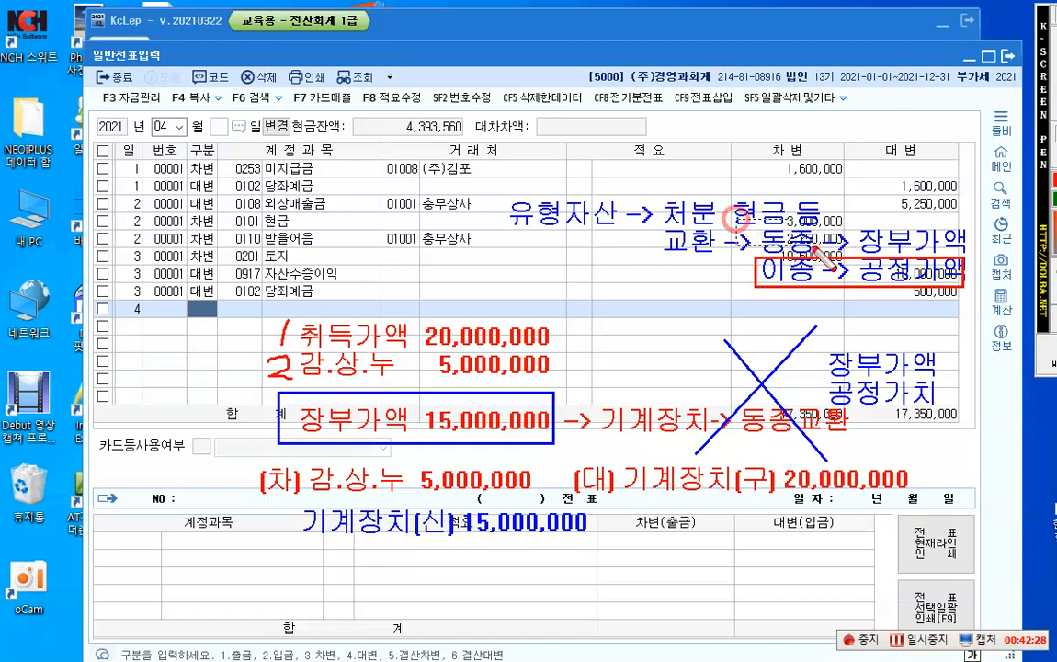
drag(738, 218, 968, 254)
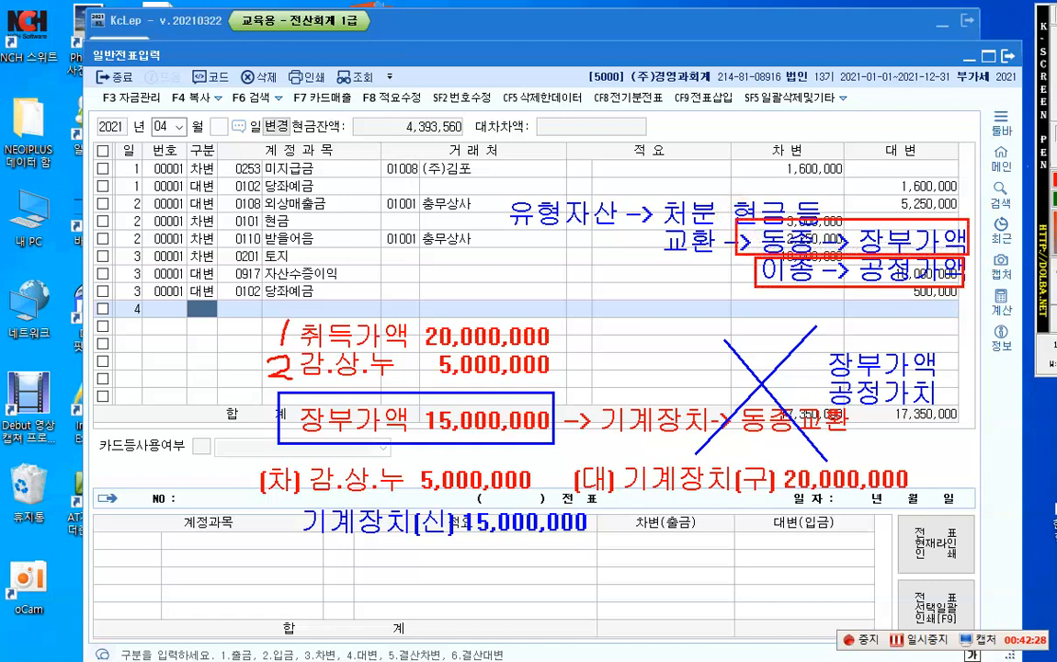
drag(777, 245, 550, 399)
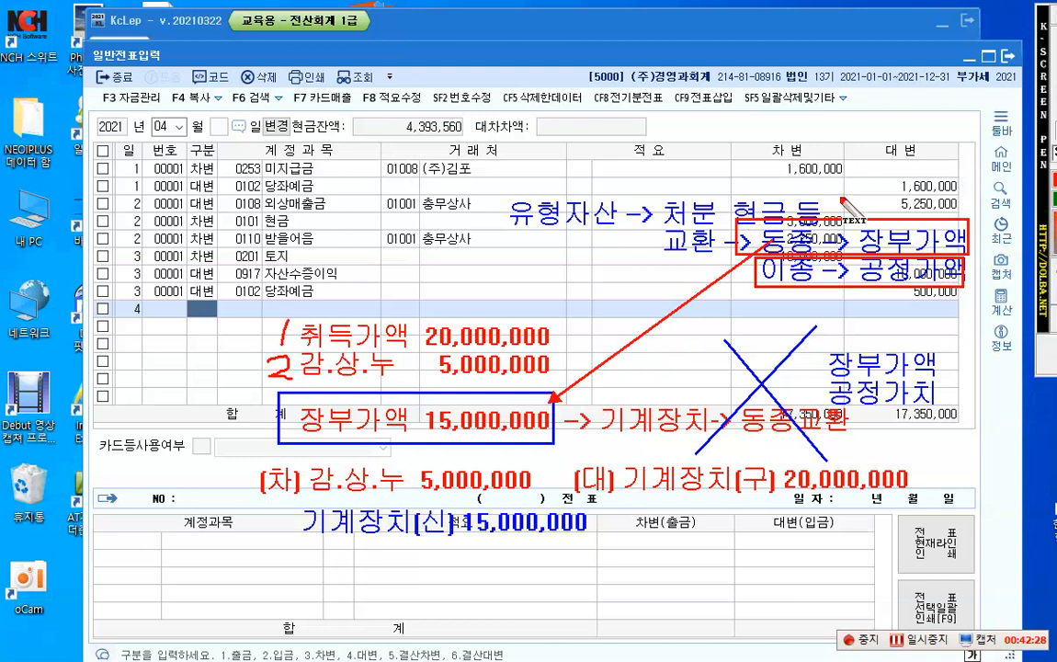
Step: Place a red two-line text note reading "유형자산" and "처분손익 X" between the 취득가액 figures and the blue X
click(632, 337)
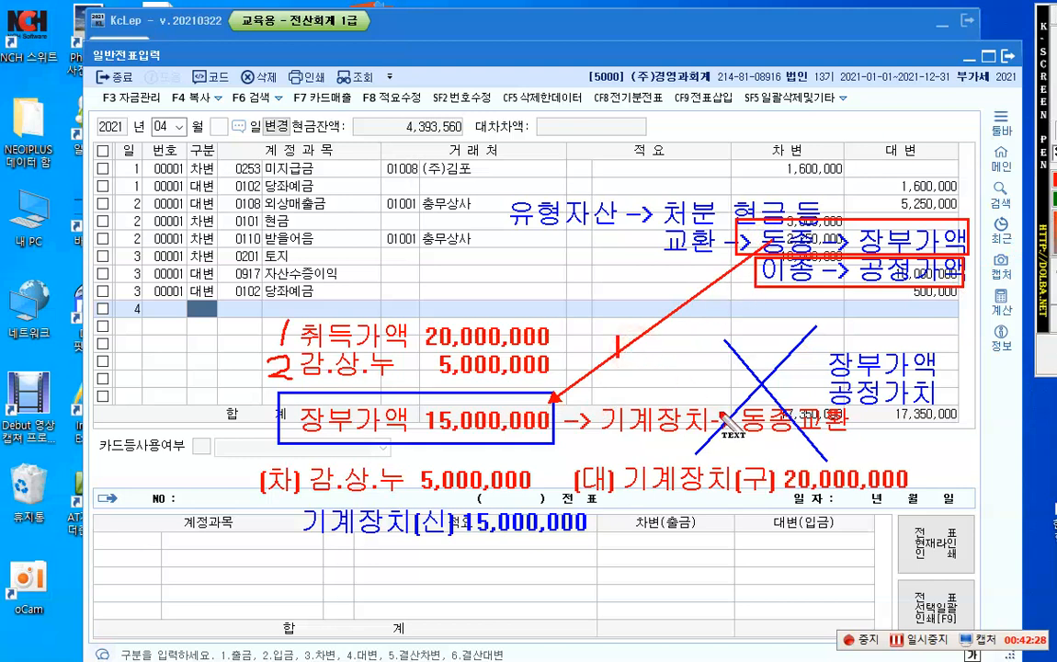
text(유형자산)
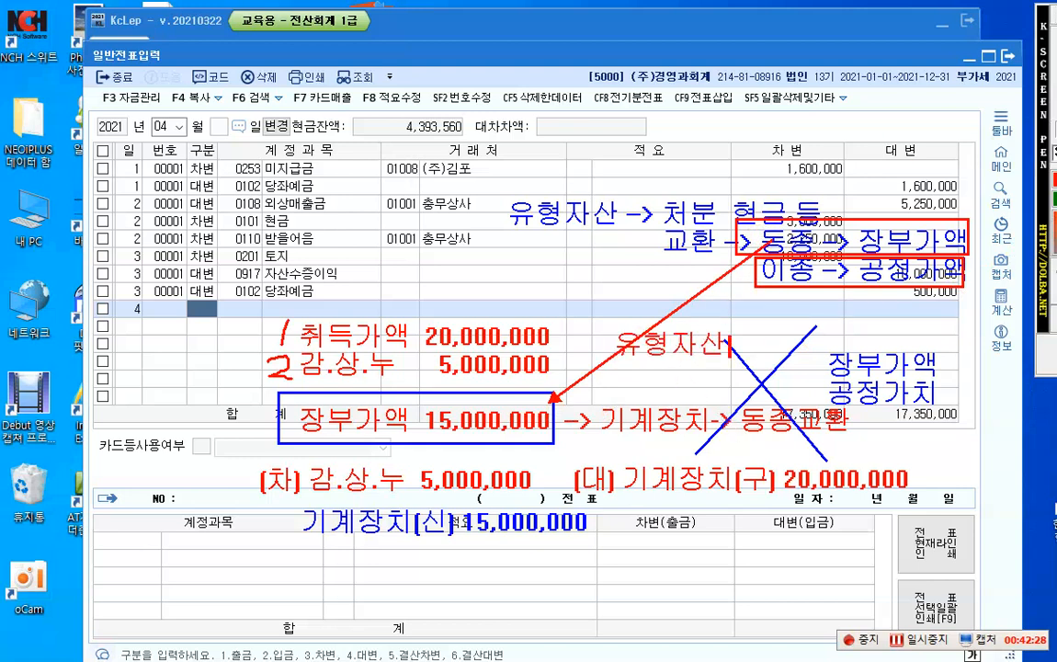
key(Return)
text(처)
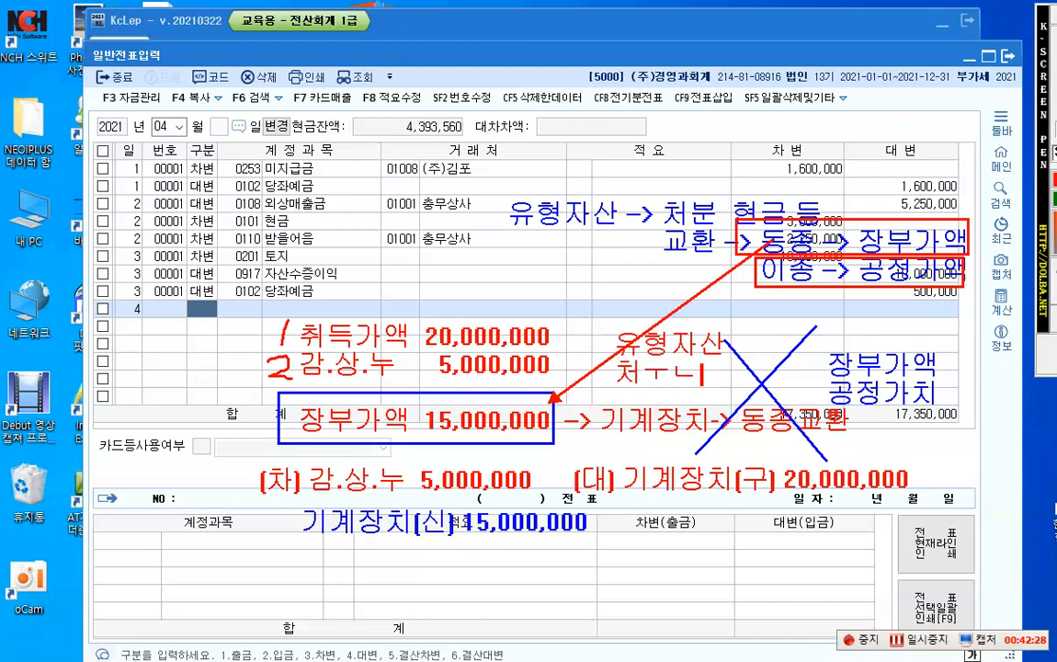
text(분손익 )
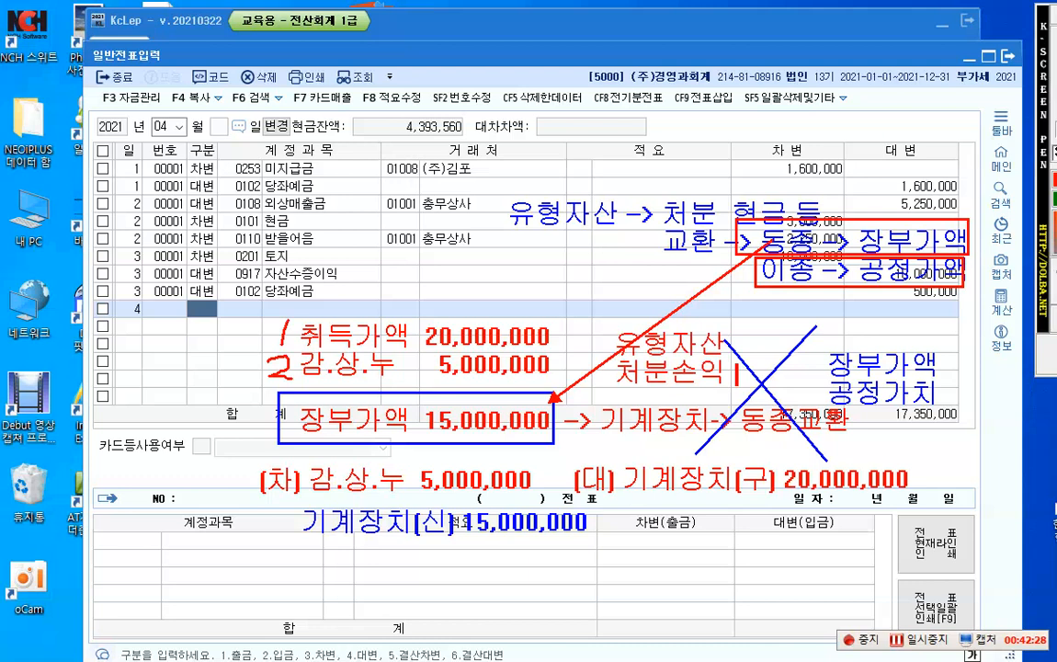
text(X)
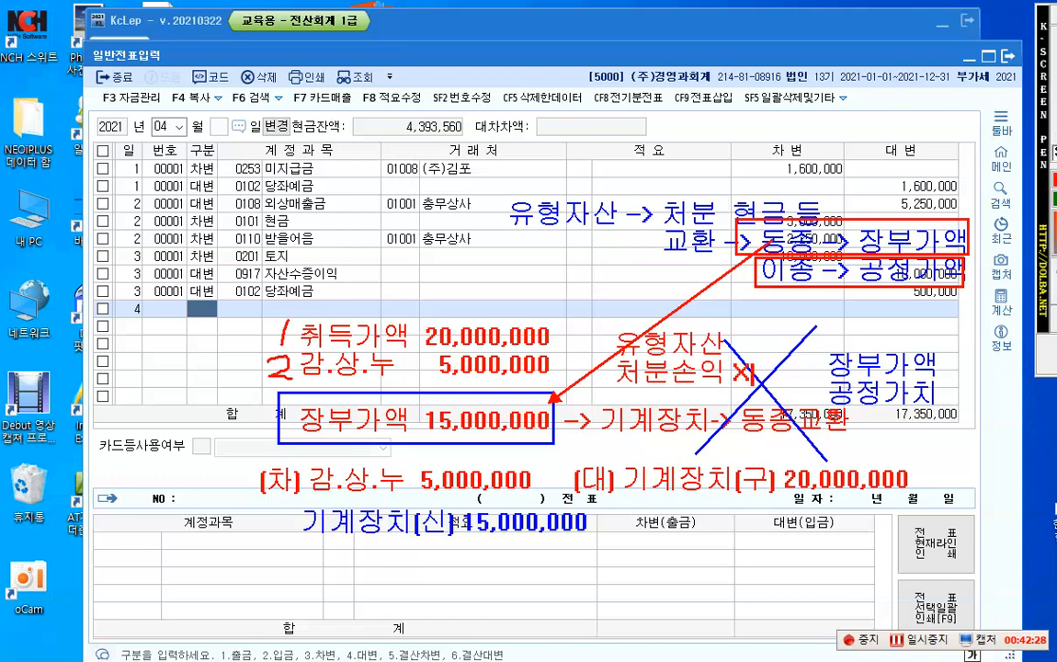
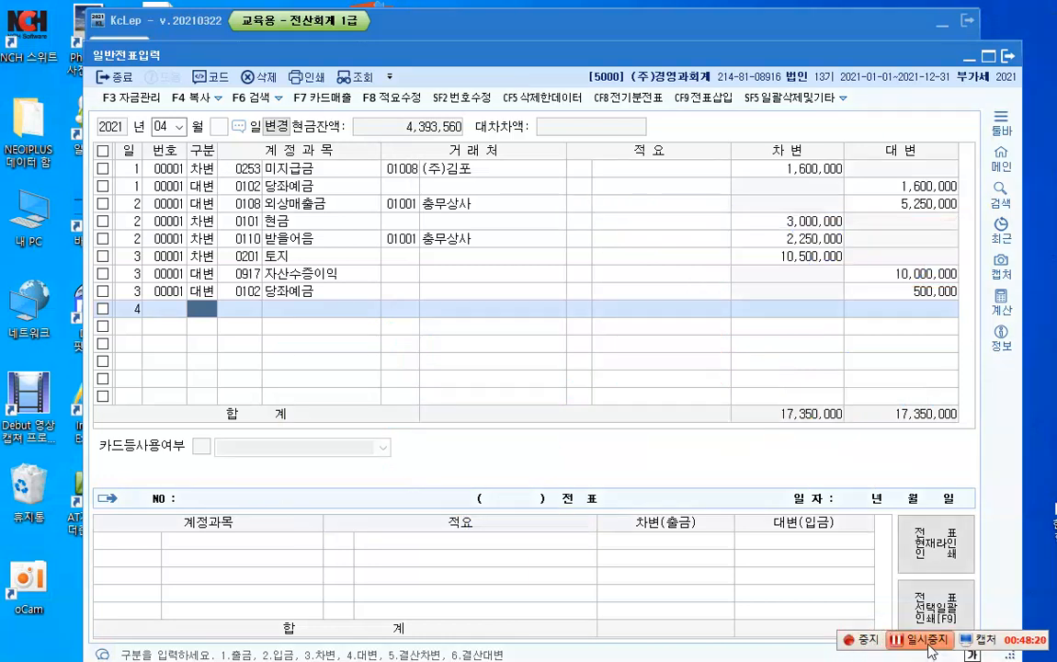
click(928, 645)
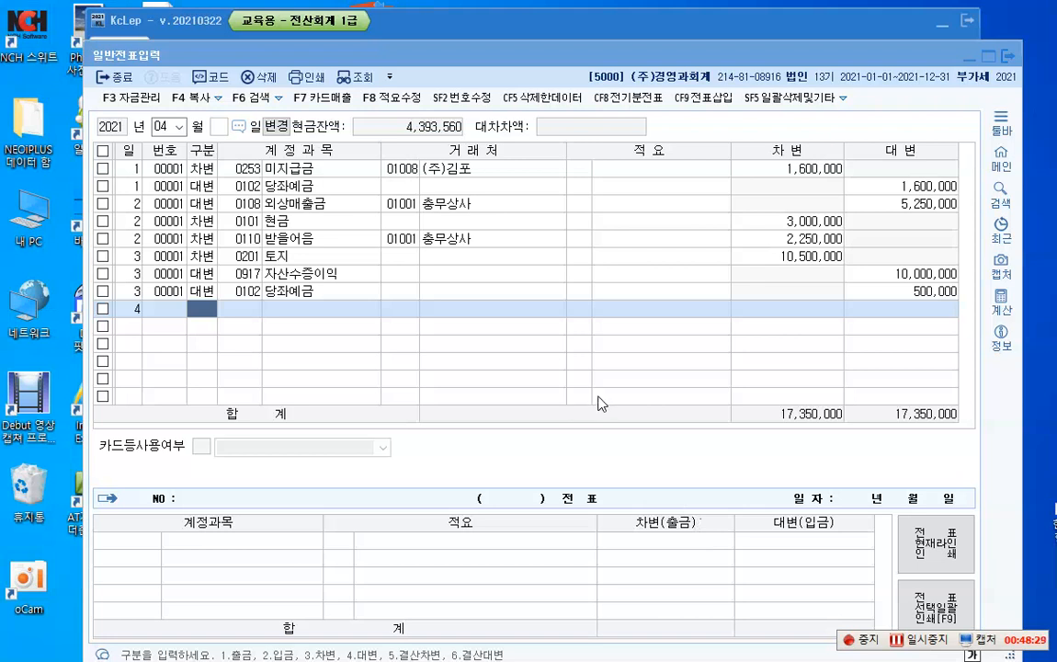
Step: Place a red text note reading "유형자산 처분" just below the empty April 4 row
key(F12)
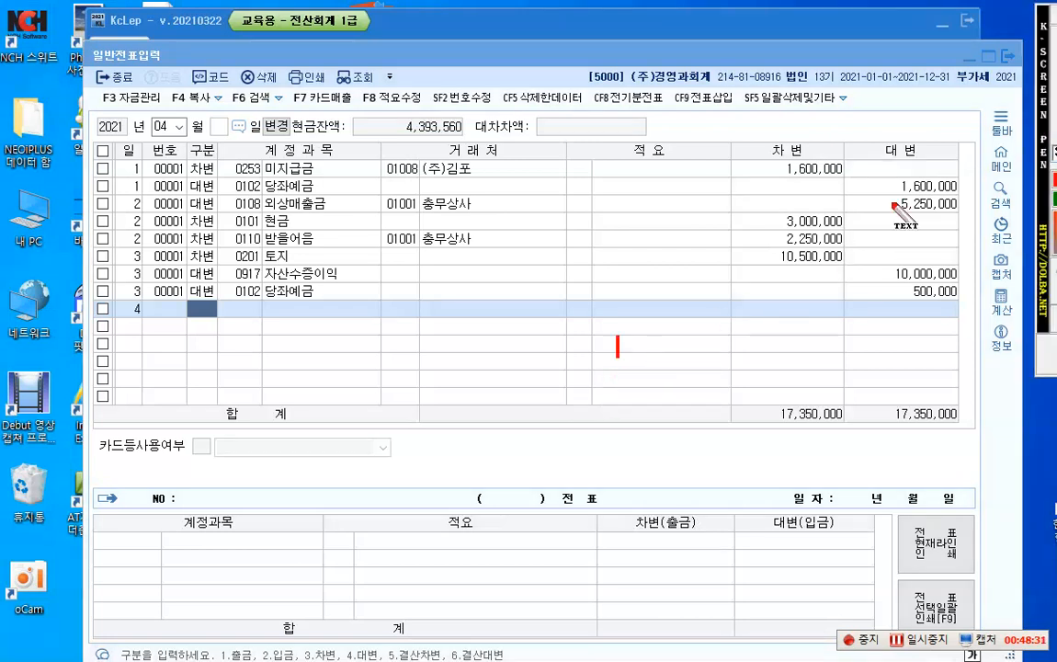
click(1055, 134)
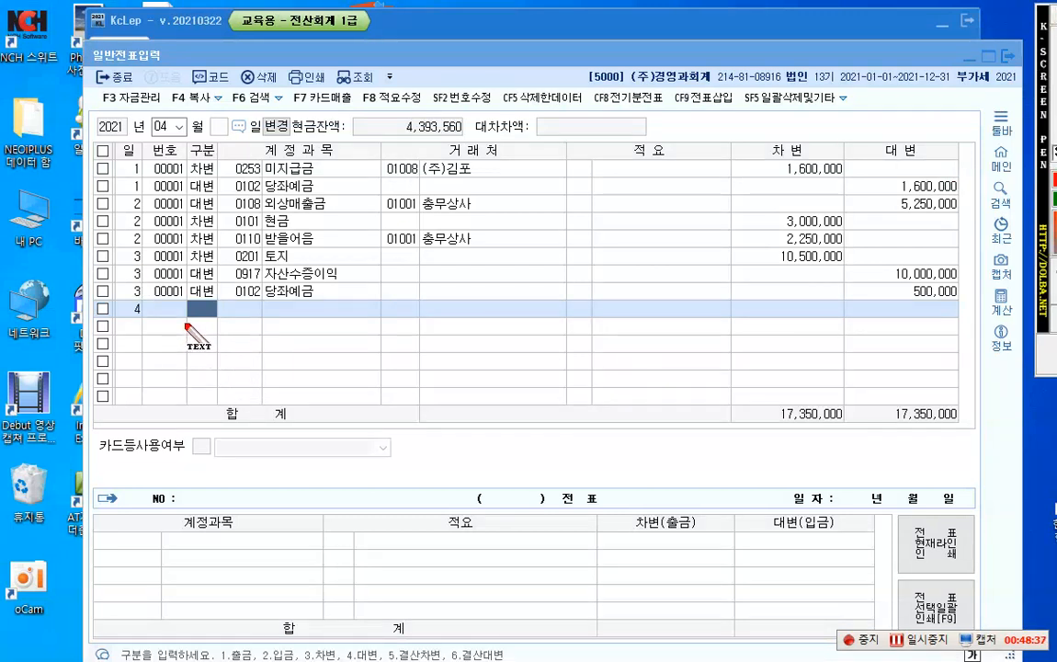
click(134, 342)
text(db)
key(BackSpace)
key(BackSpace)
text(유형지산 처)
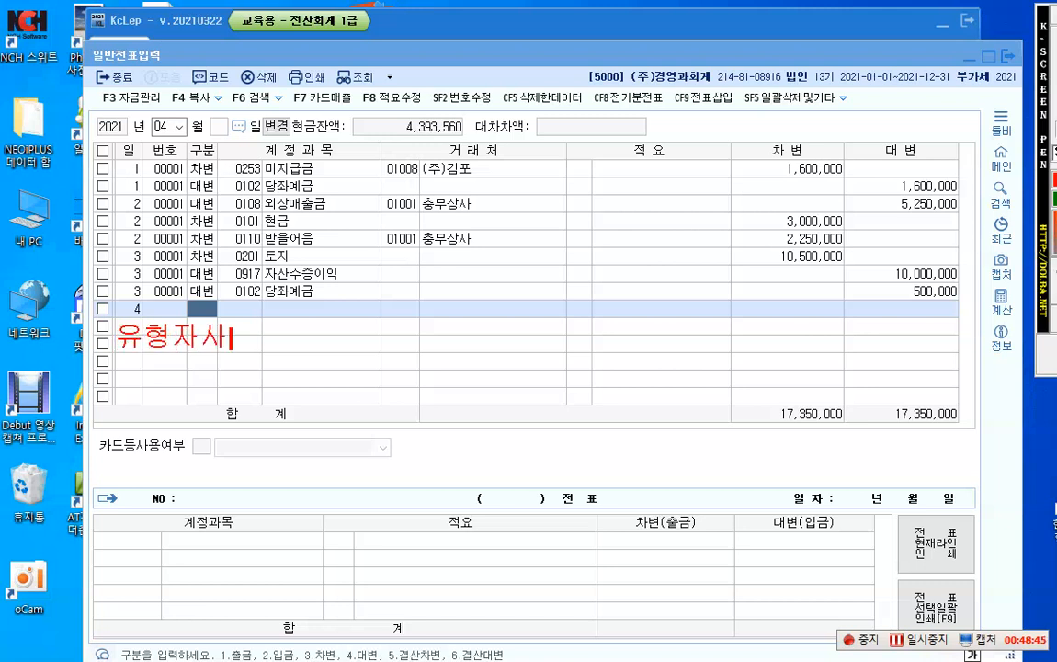
text(분)
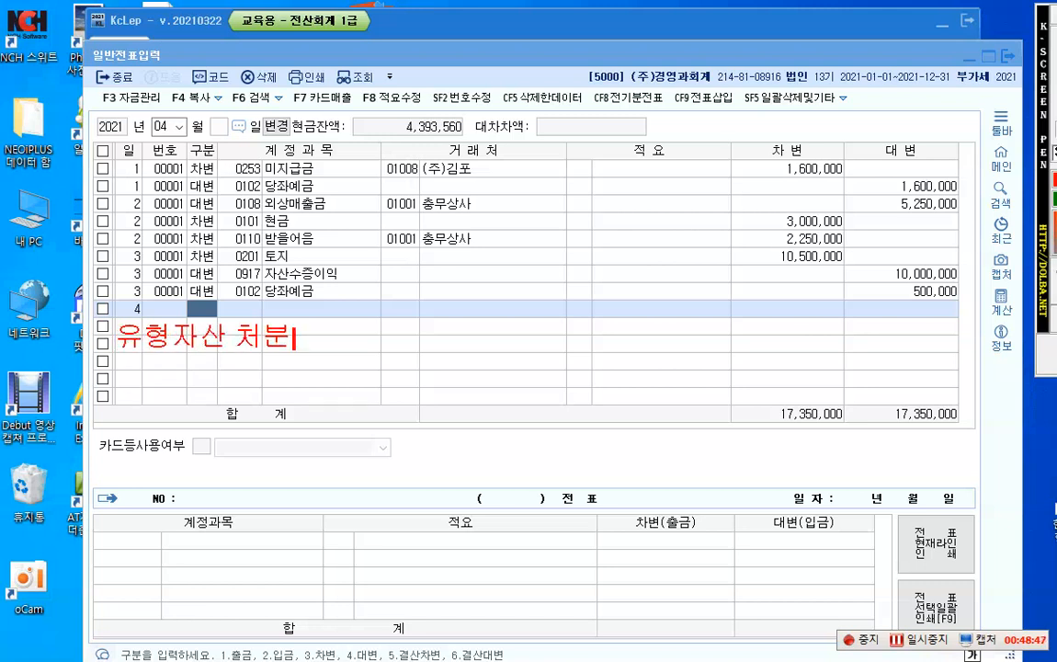
Step: Leave a blank line under the 유형자산 처분 heading and add the line "기계장치 20,000,000"
key(Return)
key(Return)
text(기계장치)
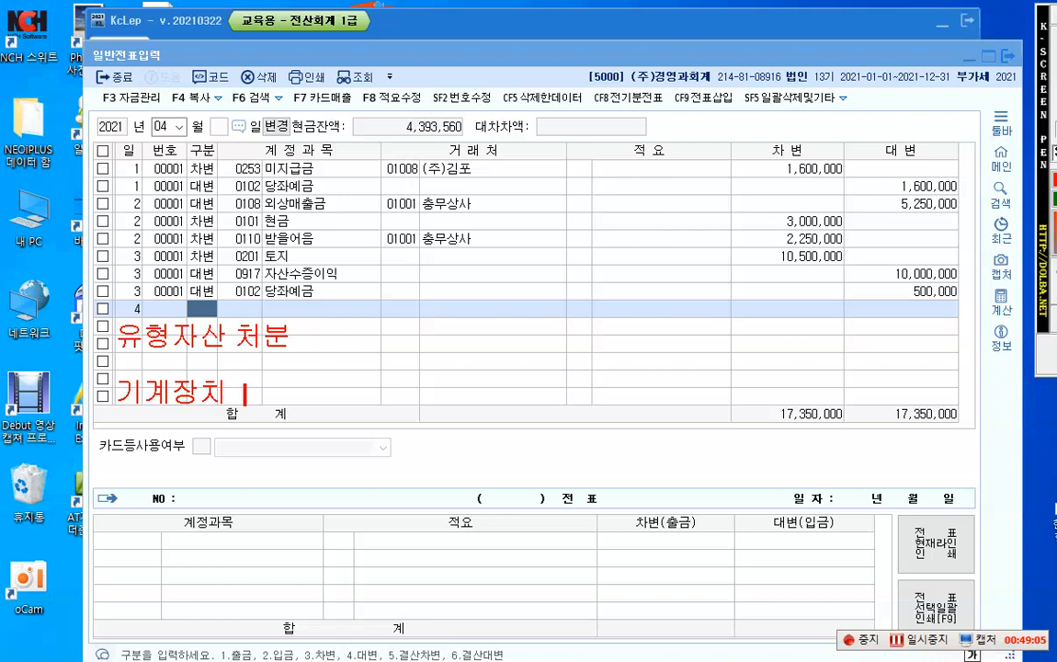
text(20,000,000,000)
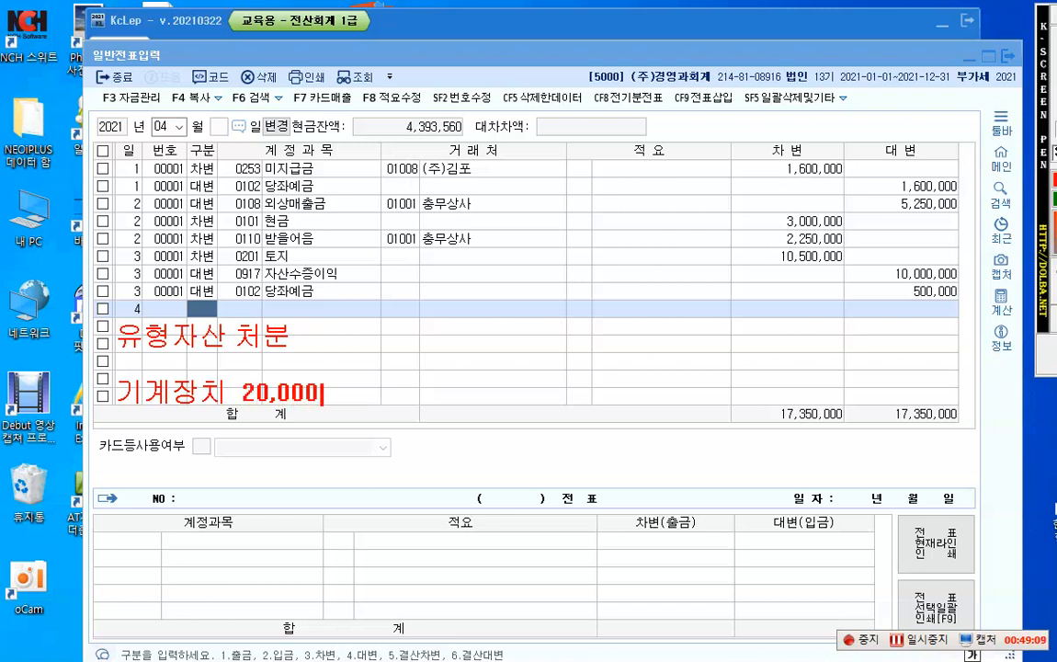
Step: Add the line "감.상.누 5,000,000" beneath the 기계장치 line, with the amounts aligned
key(Return)
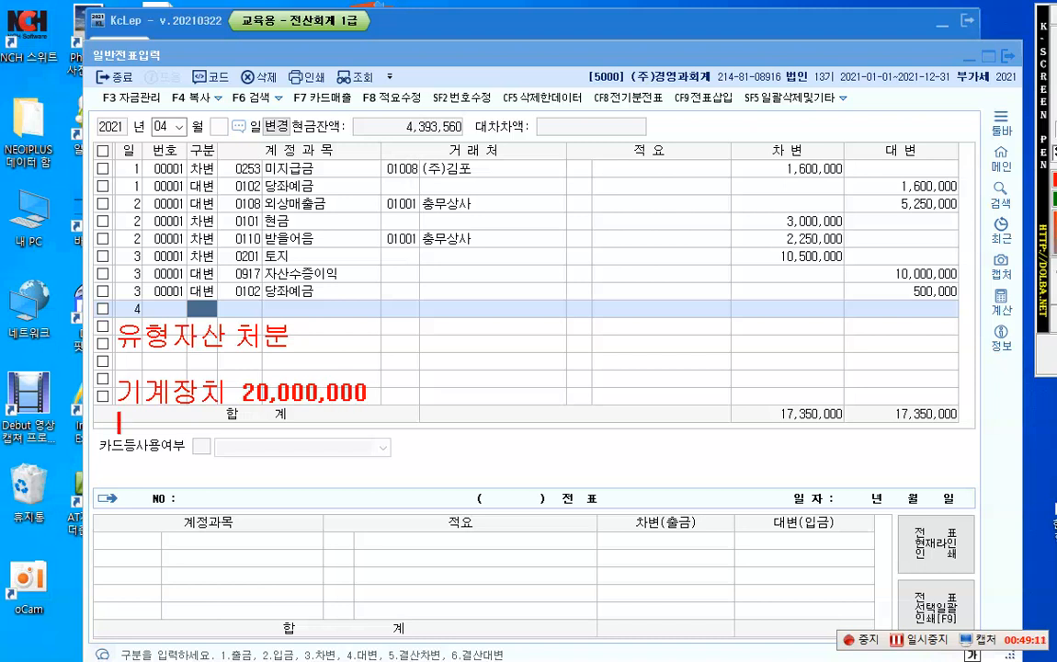
text(감.상.누   )
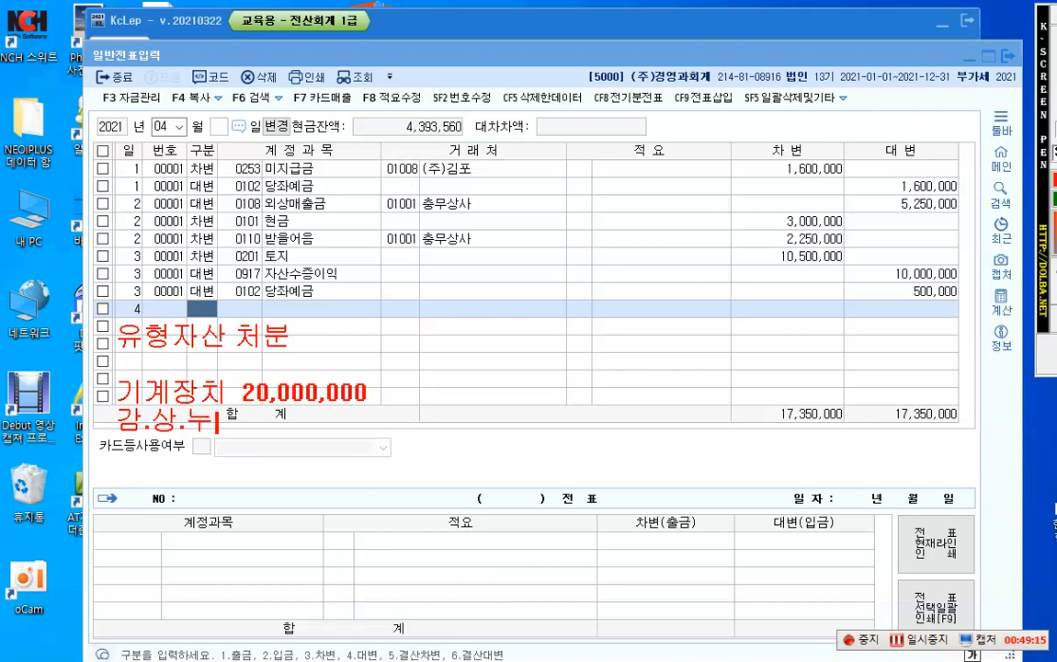
text(5,000,000)
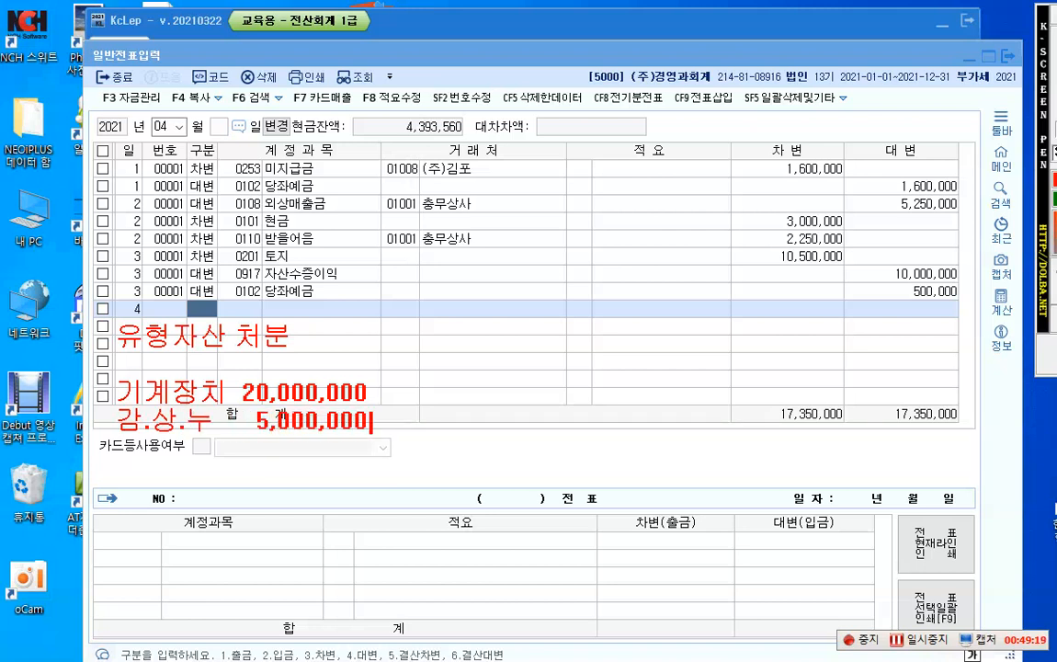
Step: Draw a red horizontal line under the 감.상.누 amount and write "장부가액 15,000,000" below it
key(Return)
drag(170, 448, 371, 448)
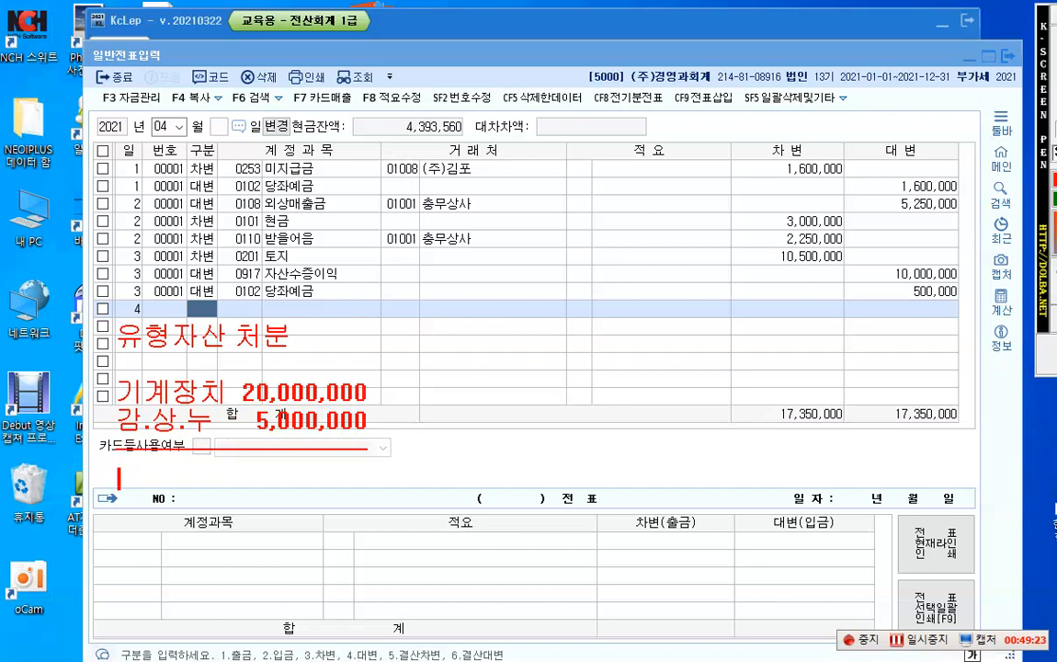
text(장부)
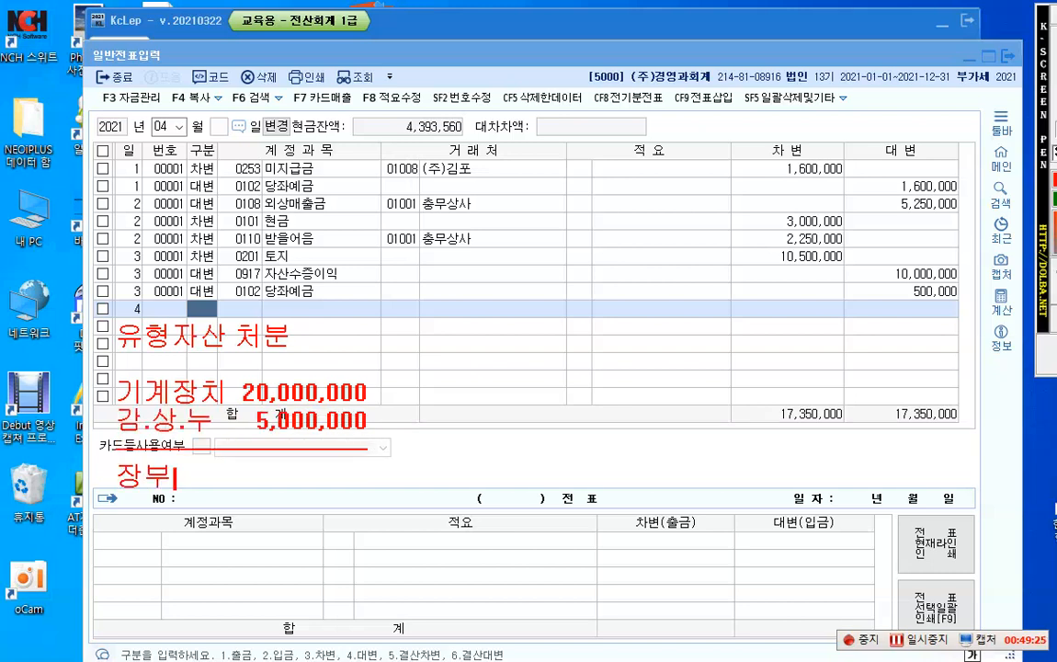
text(가애ㄱ 15,)
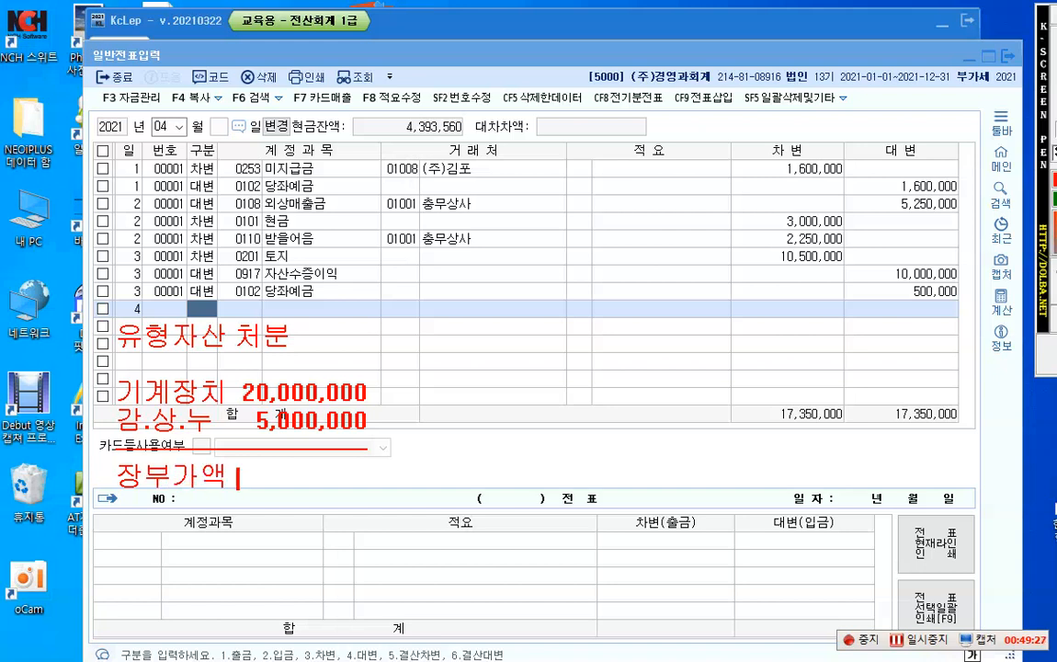
text(000)
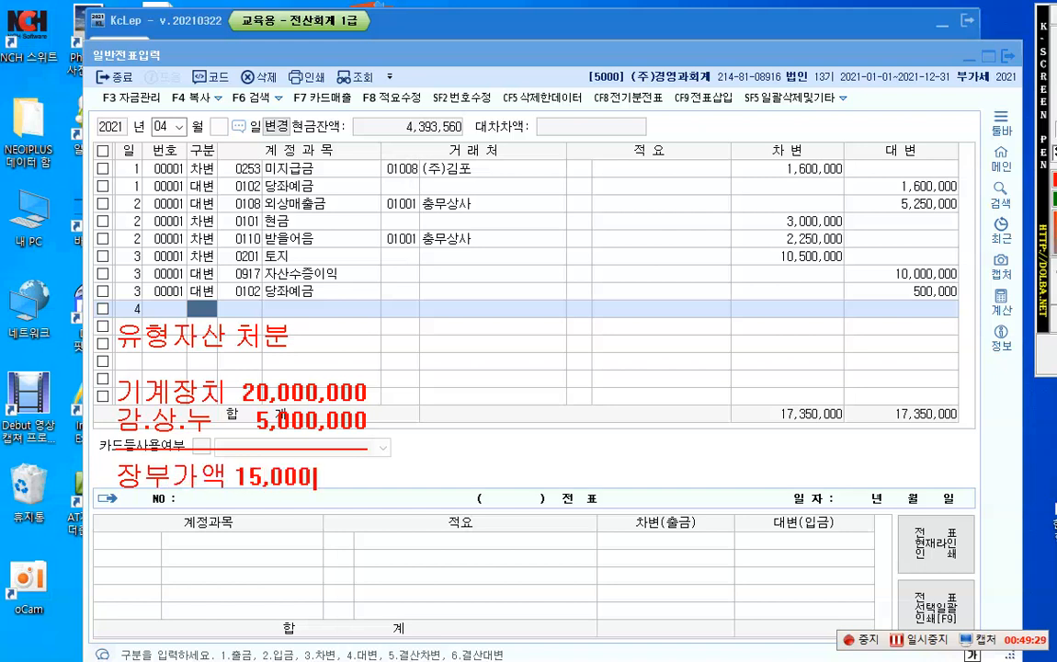
text(,000)
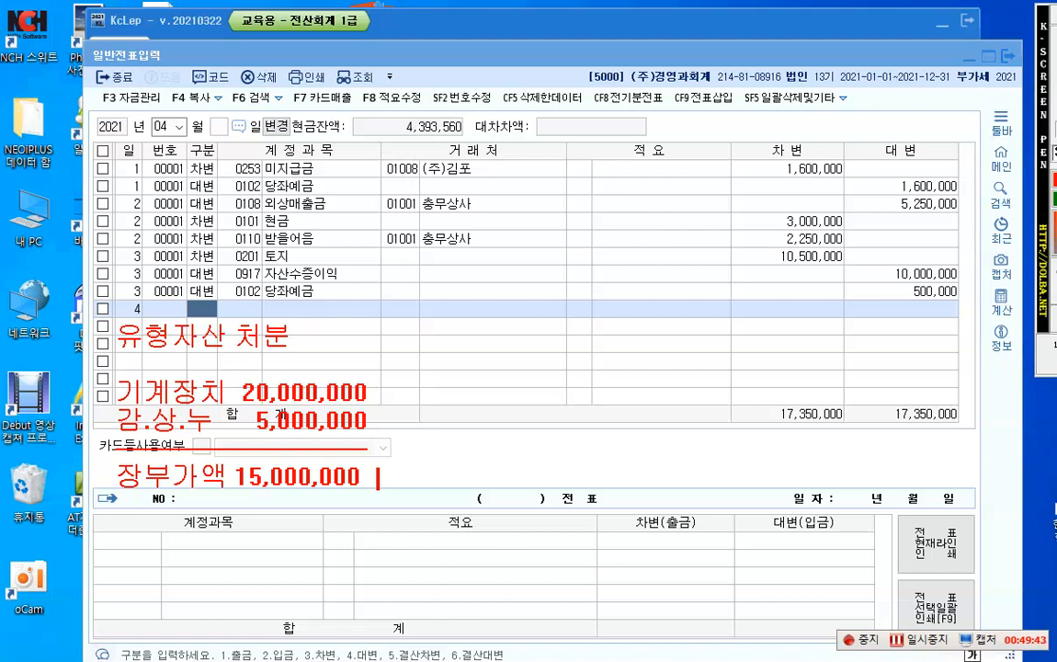
Step: Extend the 장부가액 line with "-> 12,000,000 (약속어음)"
text(->)
text(12)
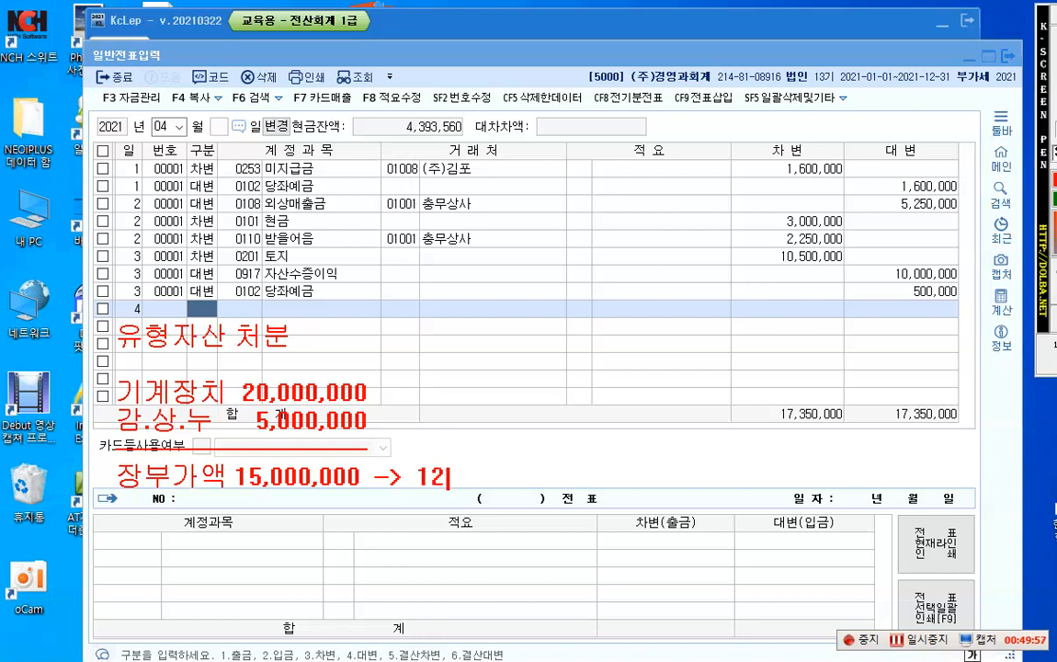
text(,000,000)
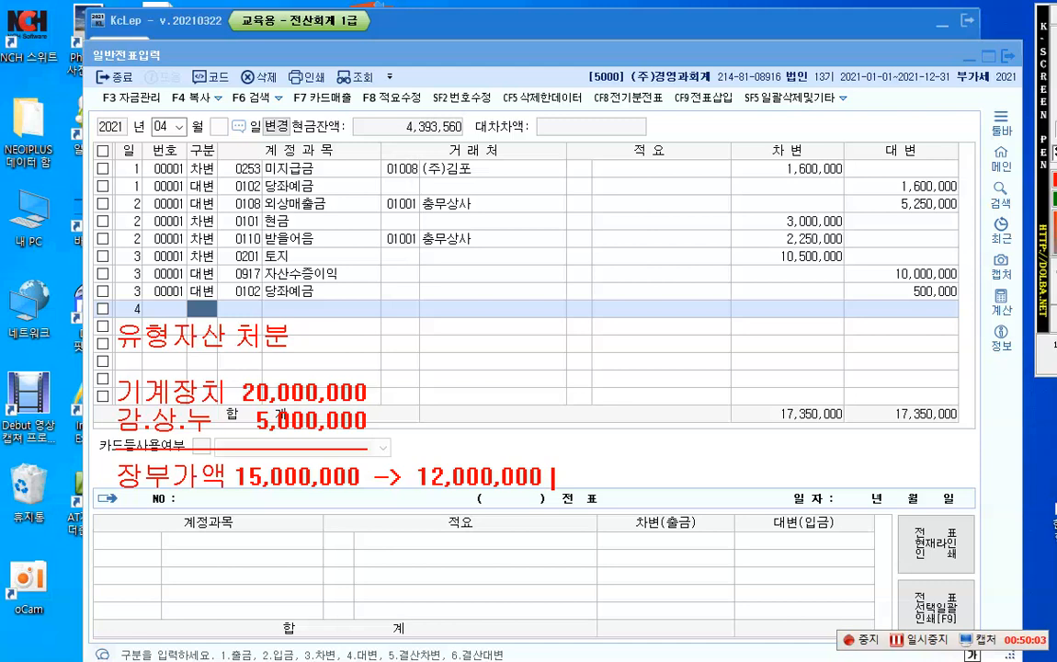
text( [약속어)
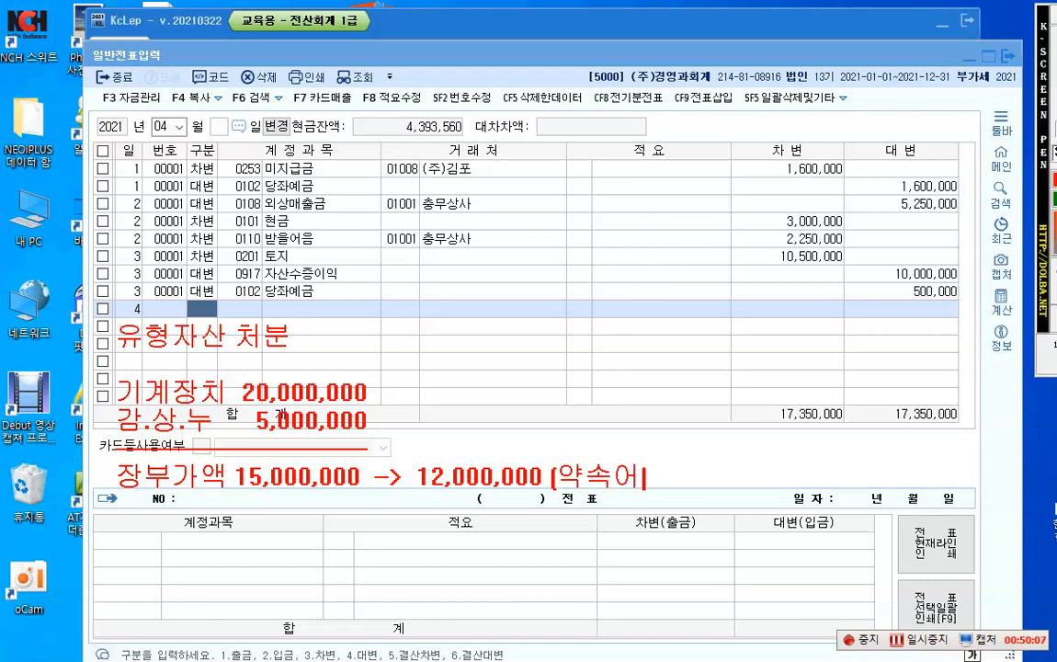
text(음])
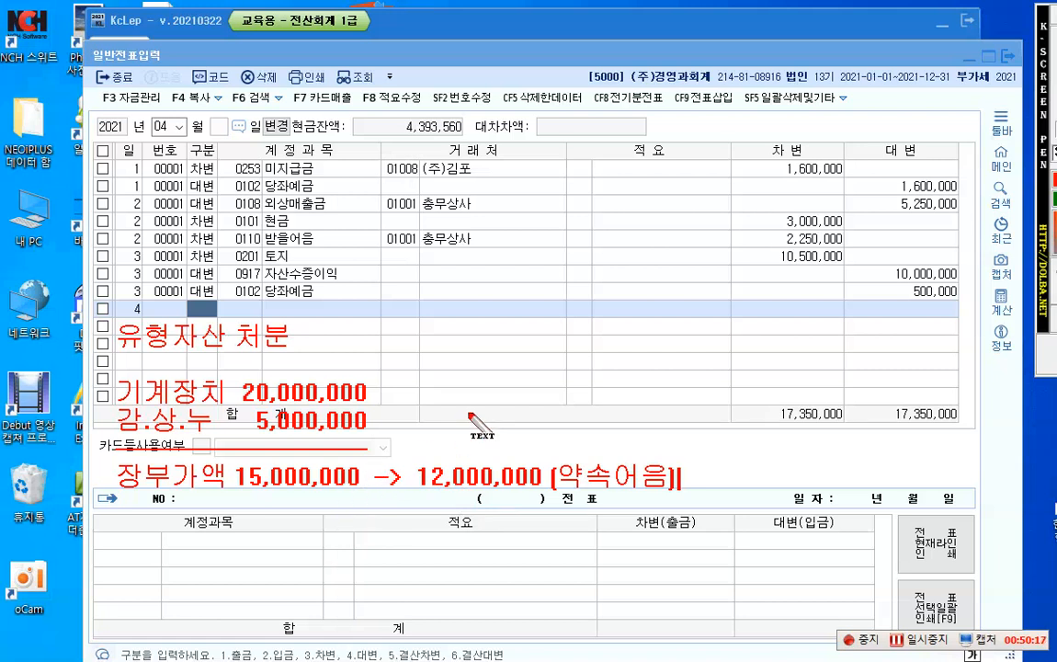
Step: Draw two red arrows from the 15,000,000 and 12,000,000 amounts converging on one point above them
click(1056, 41)
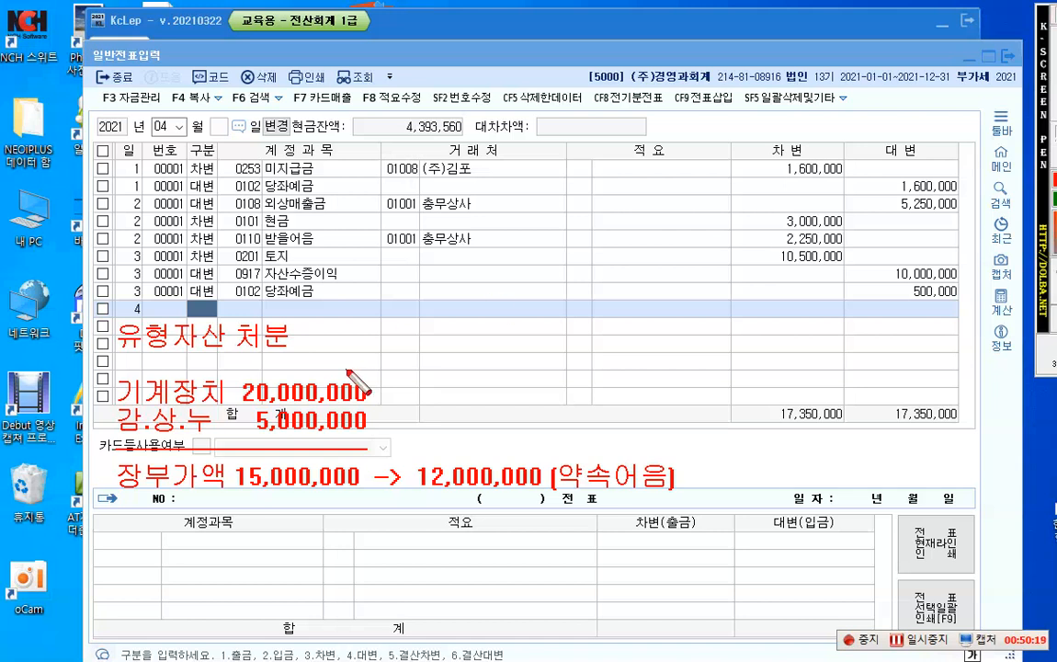
drag(349, 463, 423, 372)
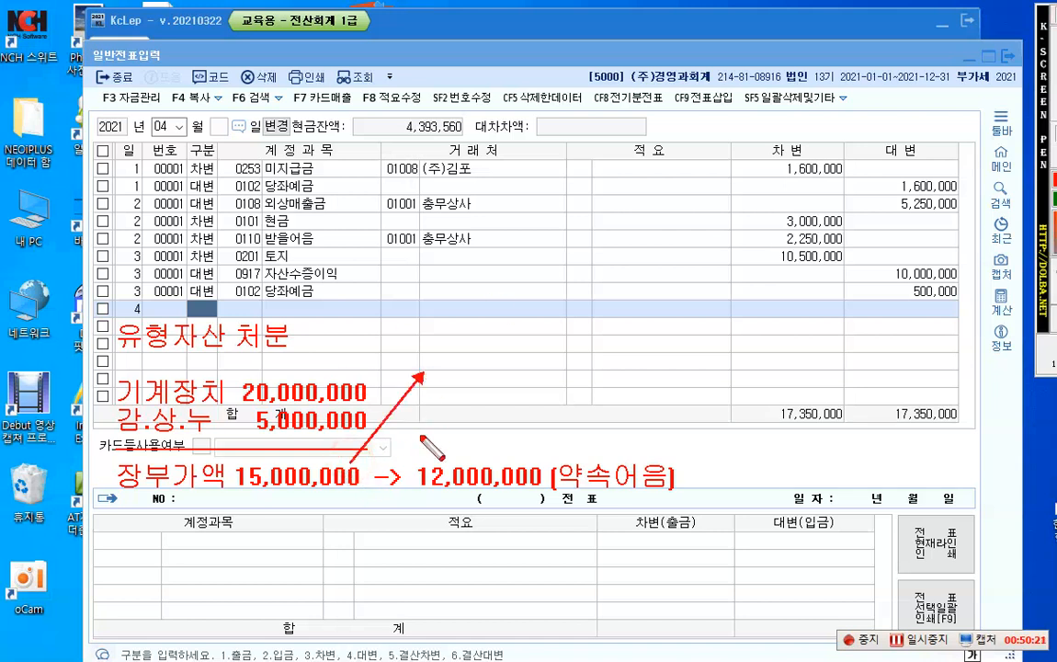
drag(448, 462, 425, 381)
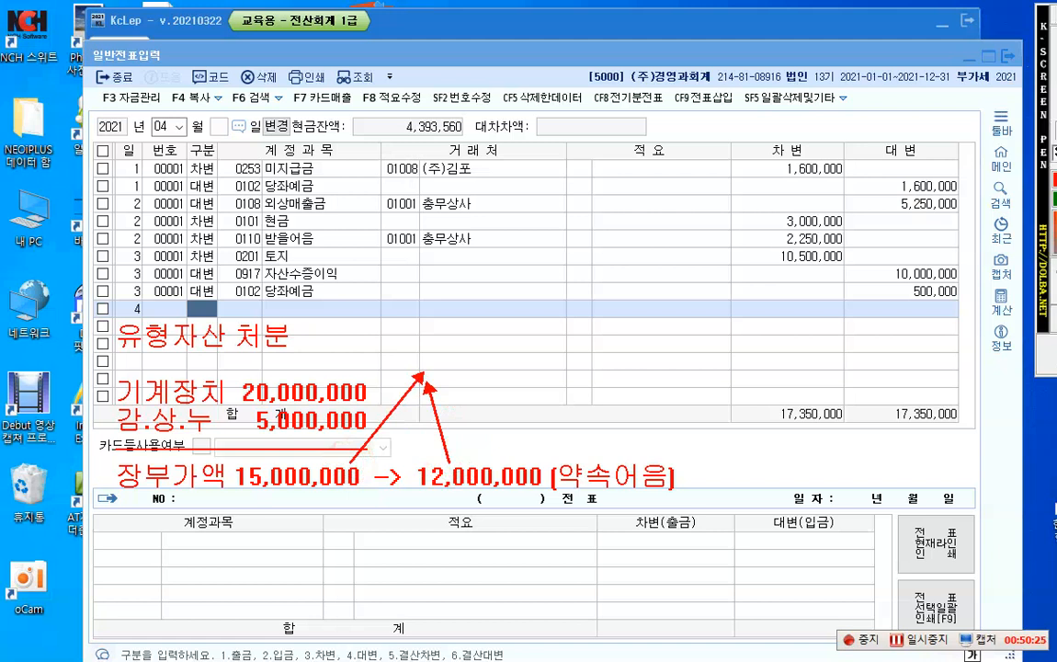
Step: Place a red three-line note at the arrow tips reading "-3,000,000", "유형자산" and "처분손실"
click(437, 371)
text(-)
text(3,000,000)
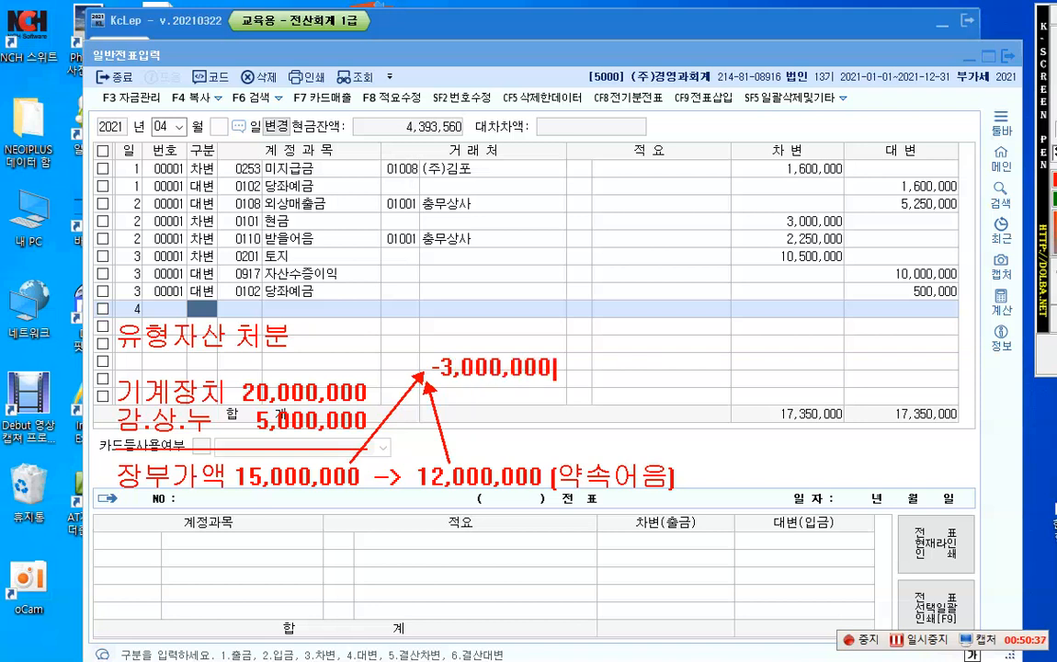
key(Return)
text(유형자산)
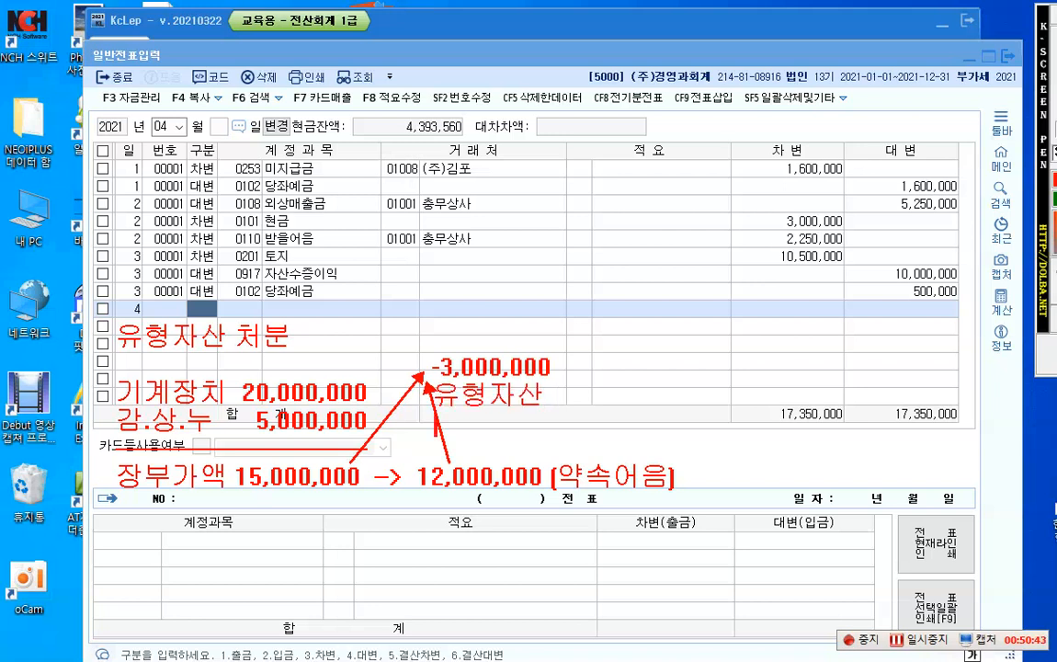
key(Return)
text(처분손ㅅ)
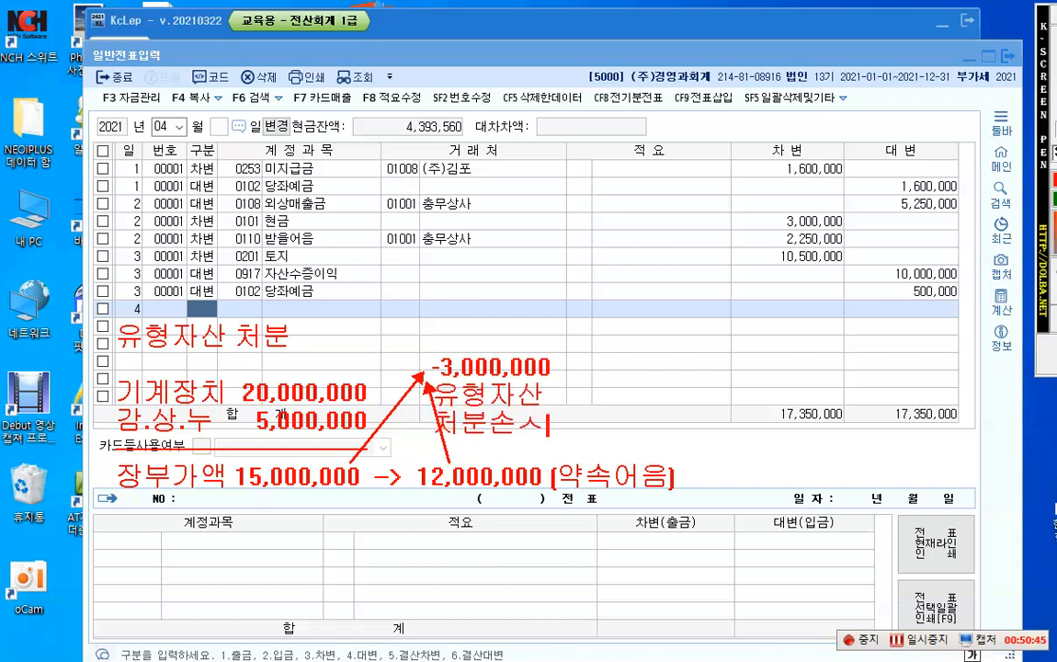
text(ㅣㄹ)
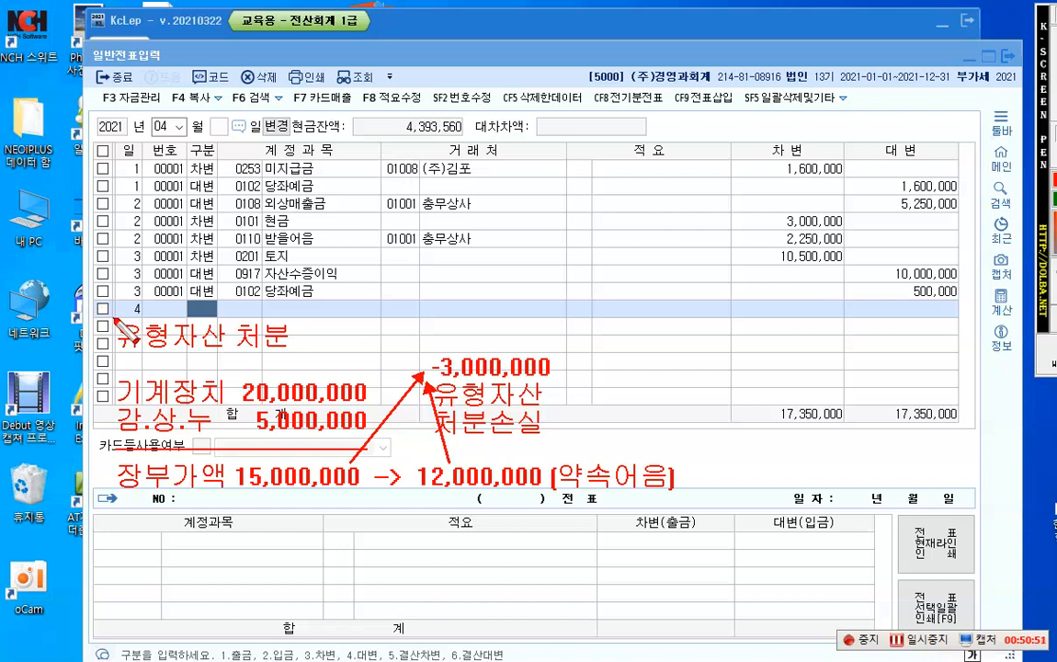
Step: Frame the 유형자산 처분 heading in red and number 기계장치, 감.상.누, 12,000,000 and -3,000,000 in blue from 1. to 4
drag(115, 320, 304, 362)
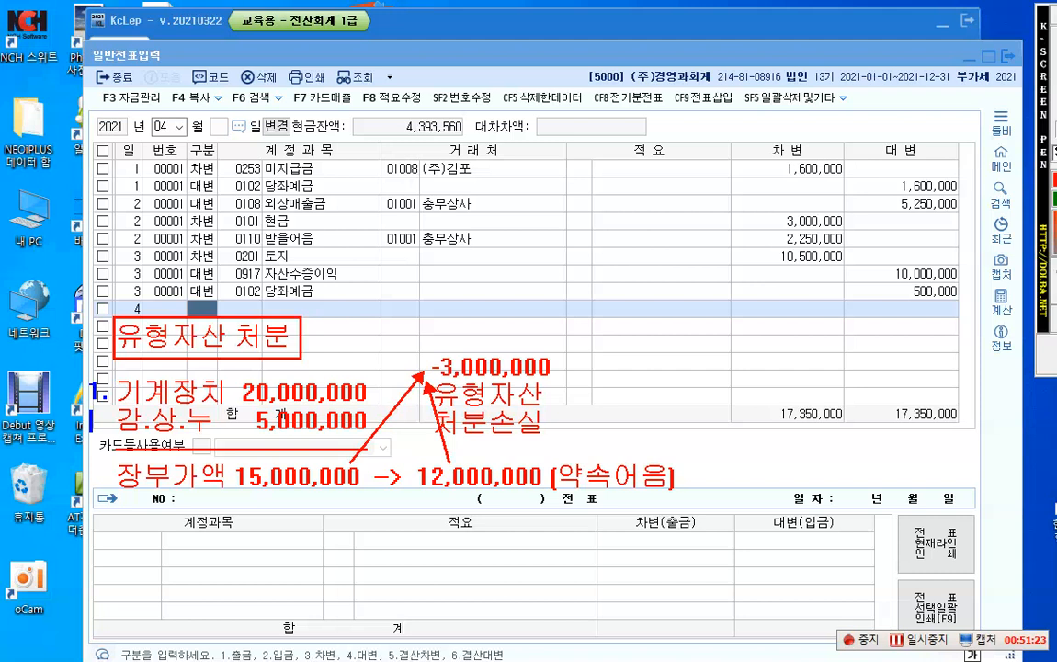
drag(91, 412, 101, 430)
click(105, 425)
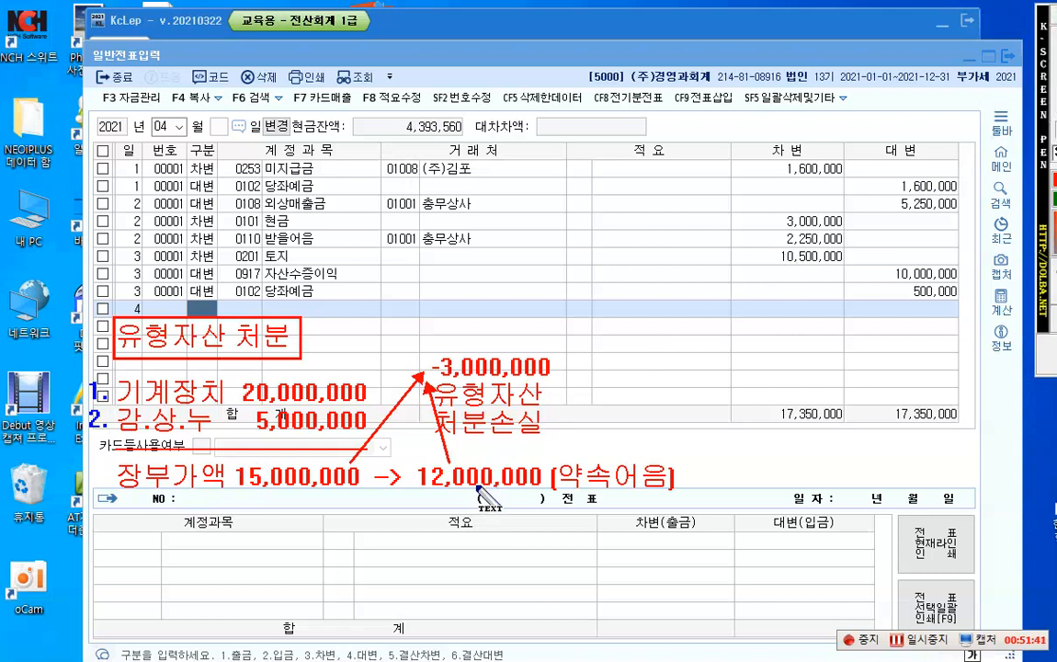
click(401, 478)
text(3.)
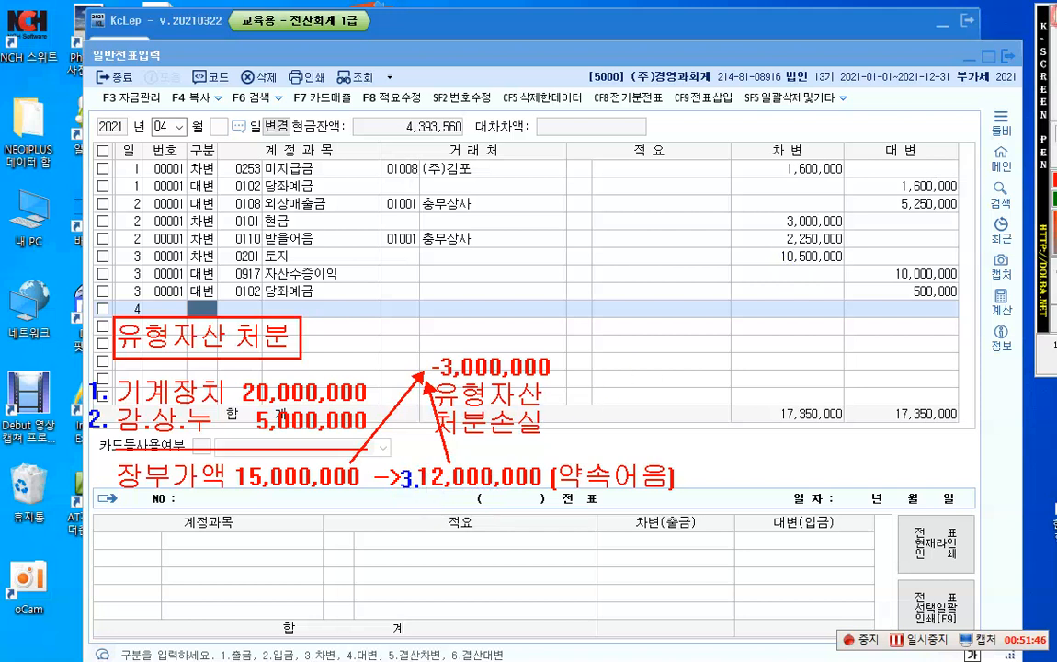
click(418, 349)
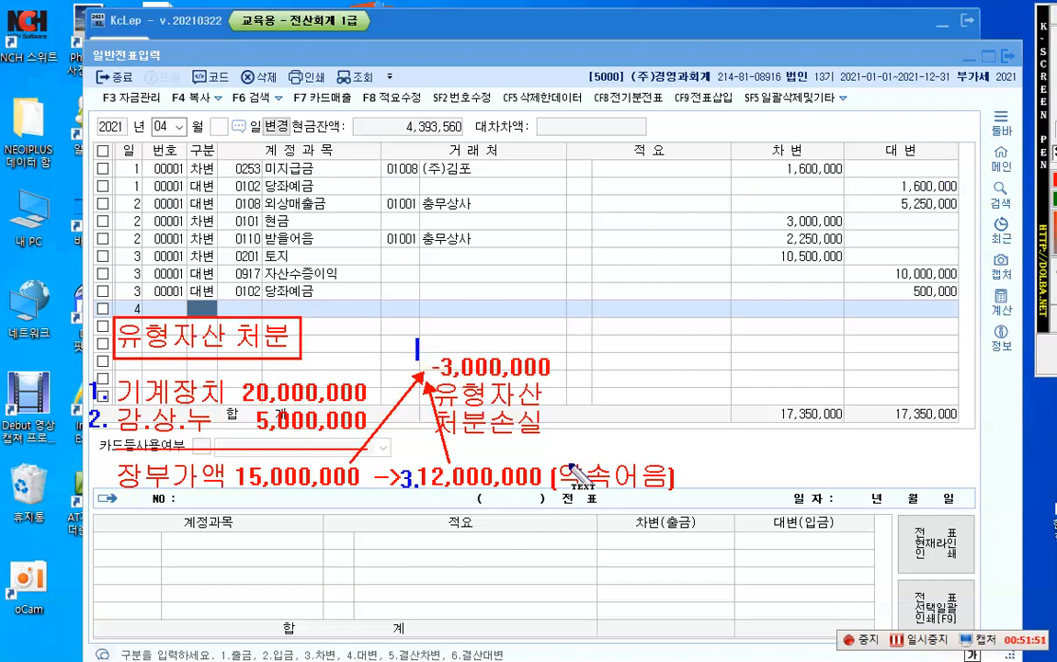
text(4.)
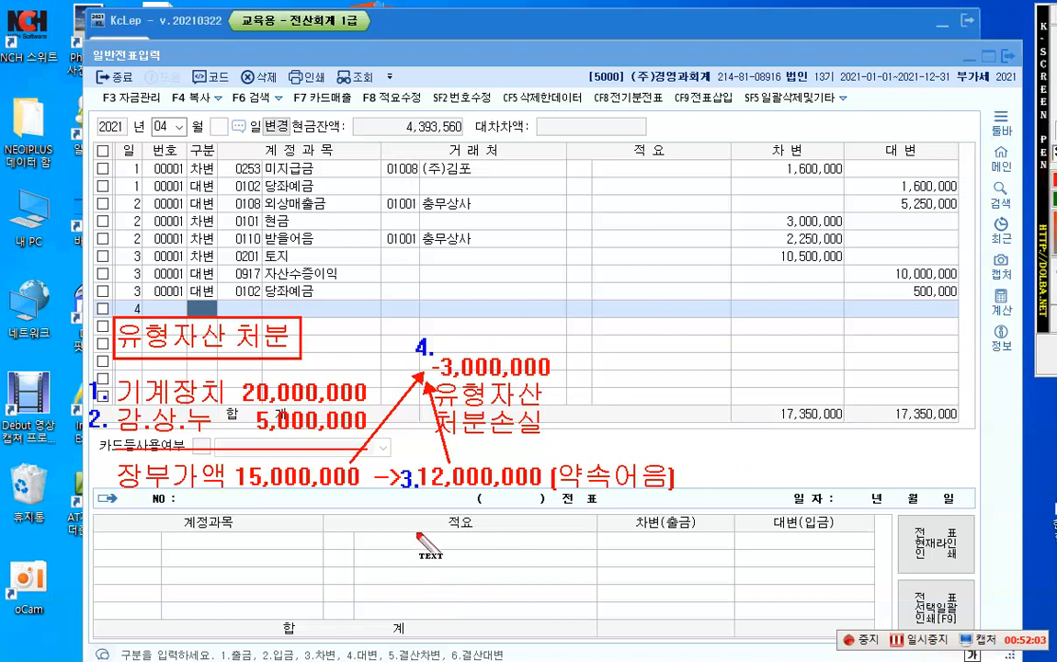
Step: Write the red note "1.(대) 기계장치 20,000,000" below the 장부가액 line, starting under the 적요 heading of the lower grid
click(429, 537)
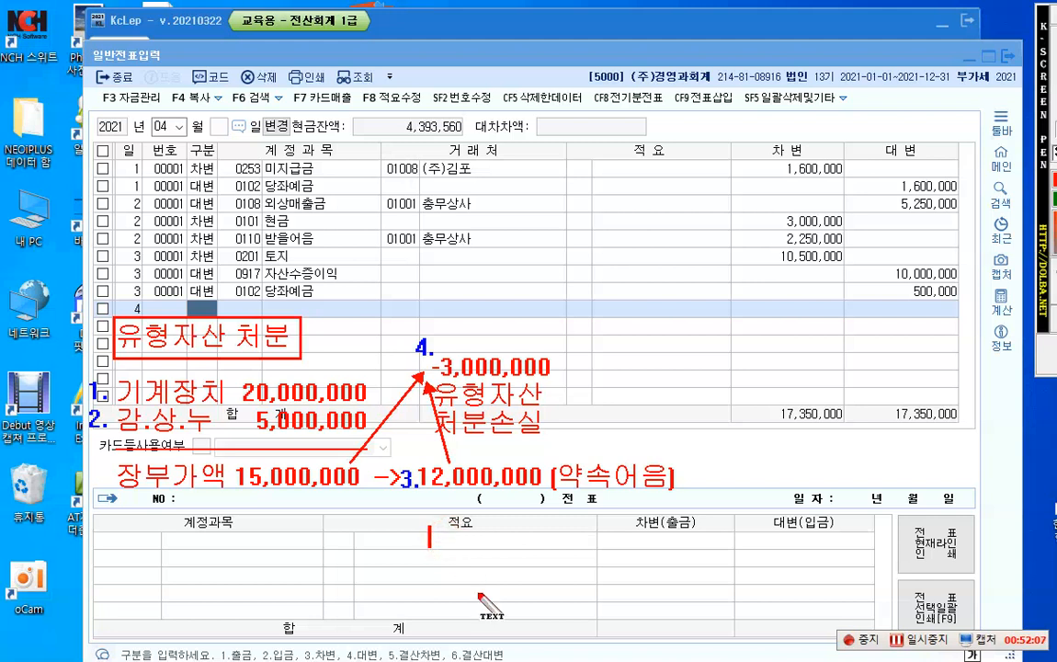
text(1.)
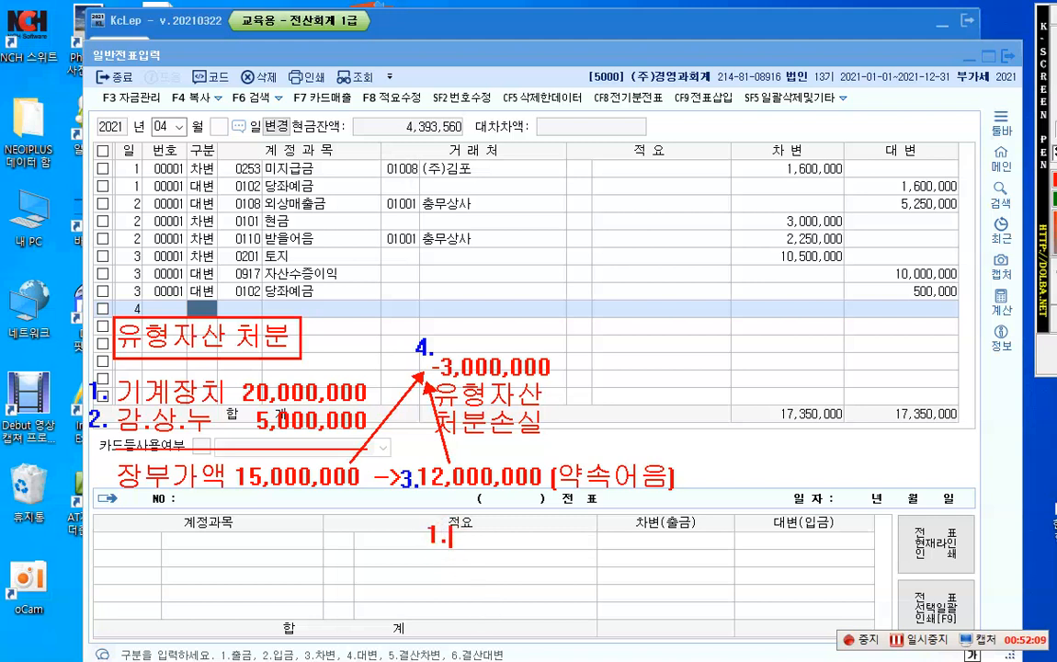
text([대] 기곗)
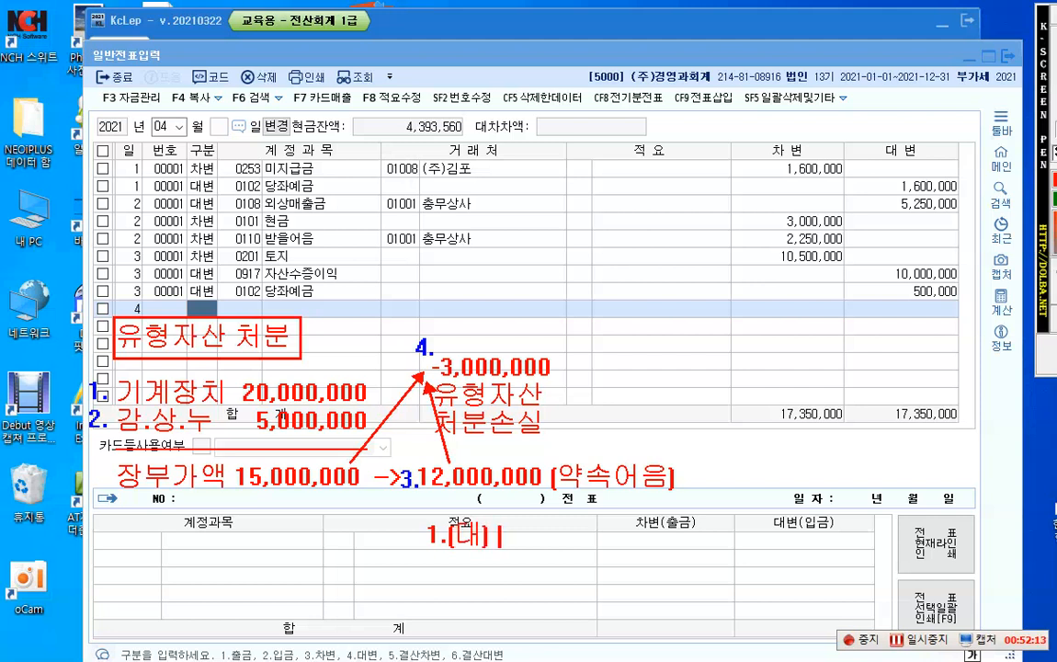
text(장)
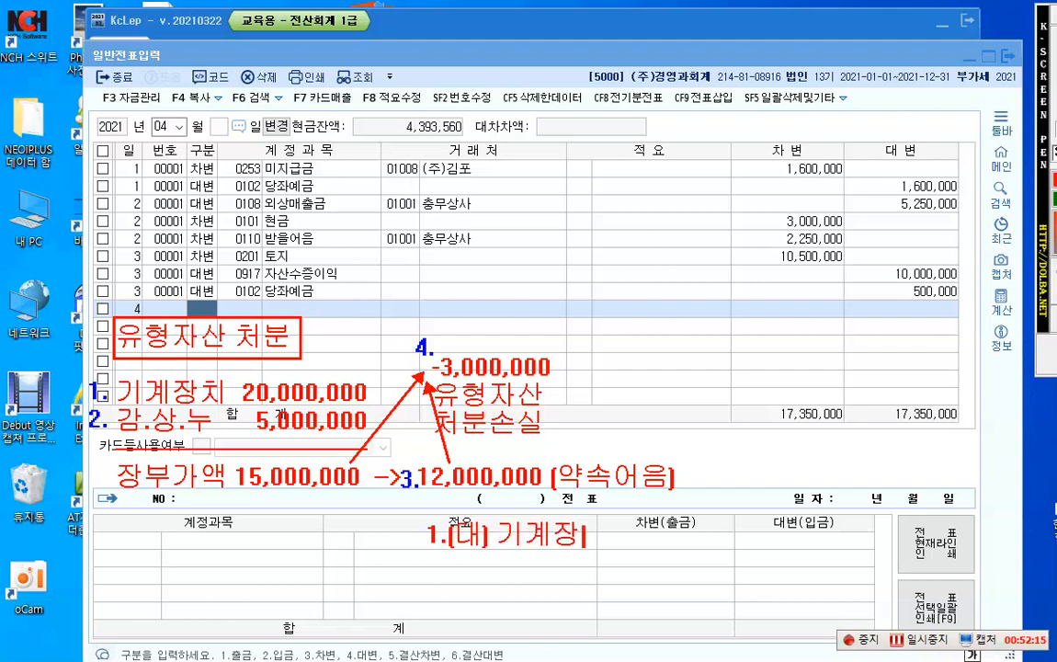
text(치 20)
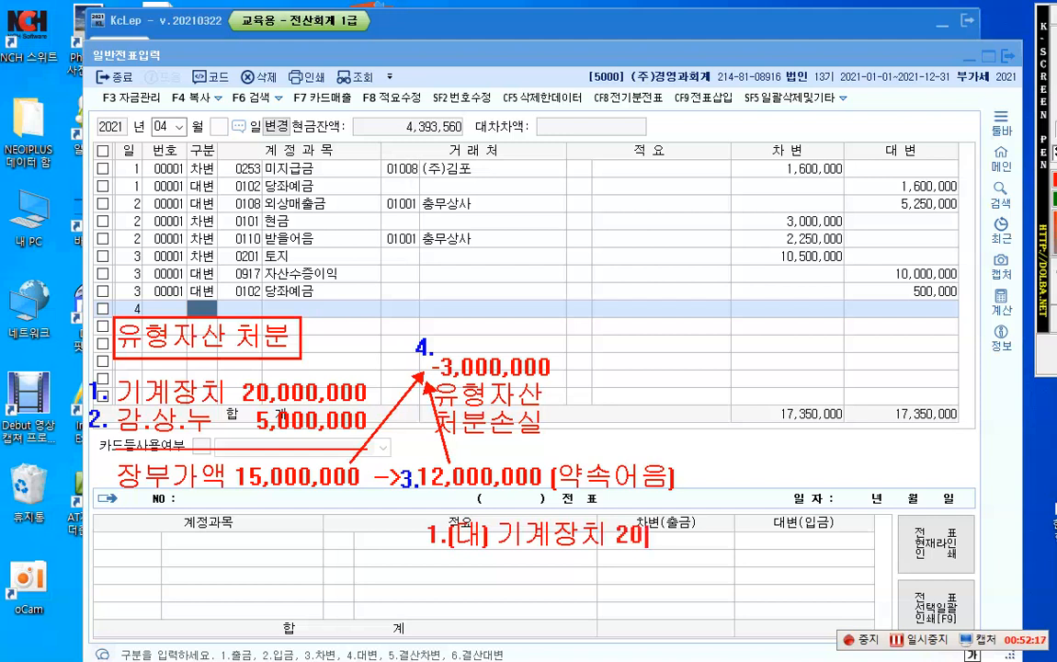
text(,000,000)
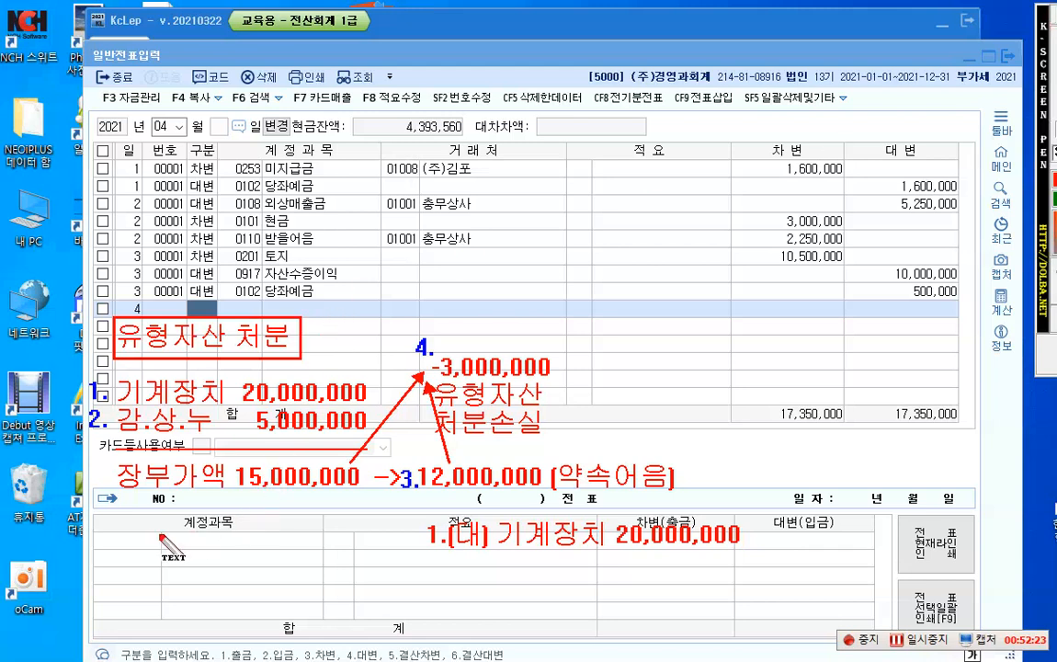
Step: Write the red note "2.(차) 감.상.누 5,000,000" in front of the 기계장치 credit note on the same line
click(114, 534)
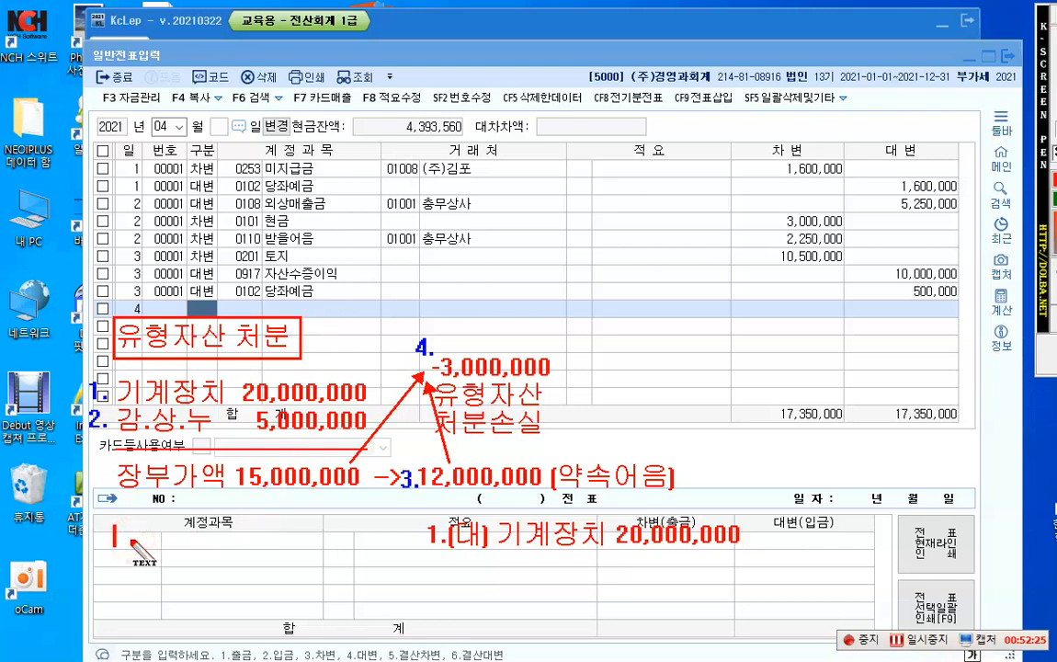
text(2.(차))
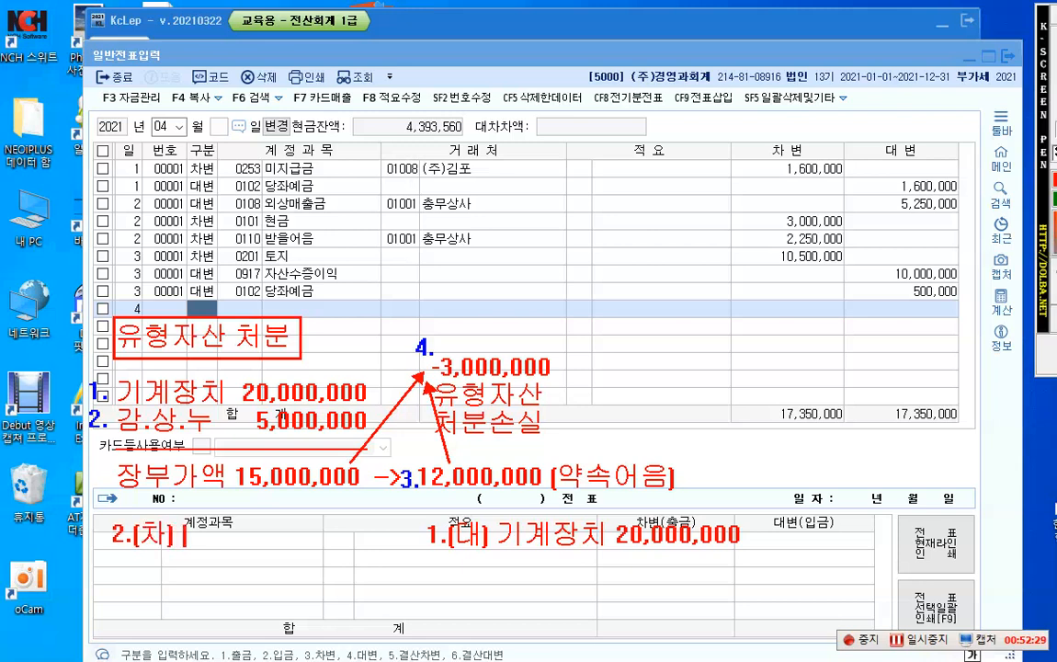
text( 감.상.누  )
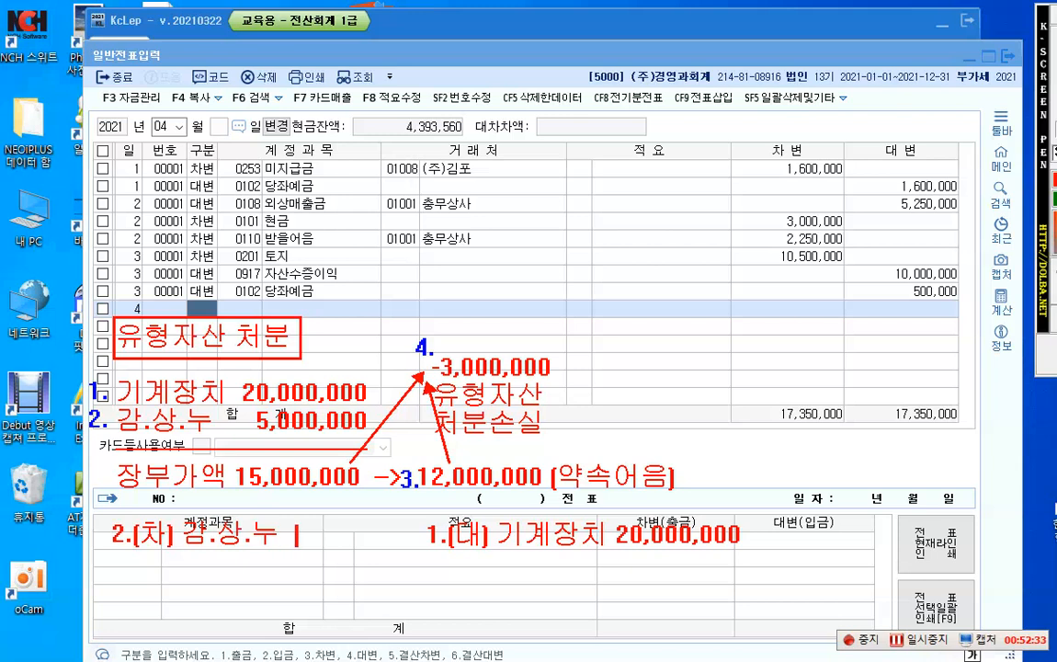
text(5,000,000)
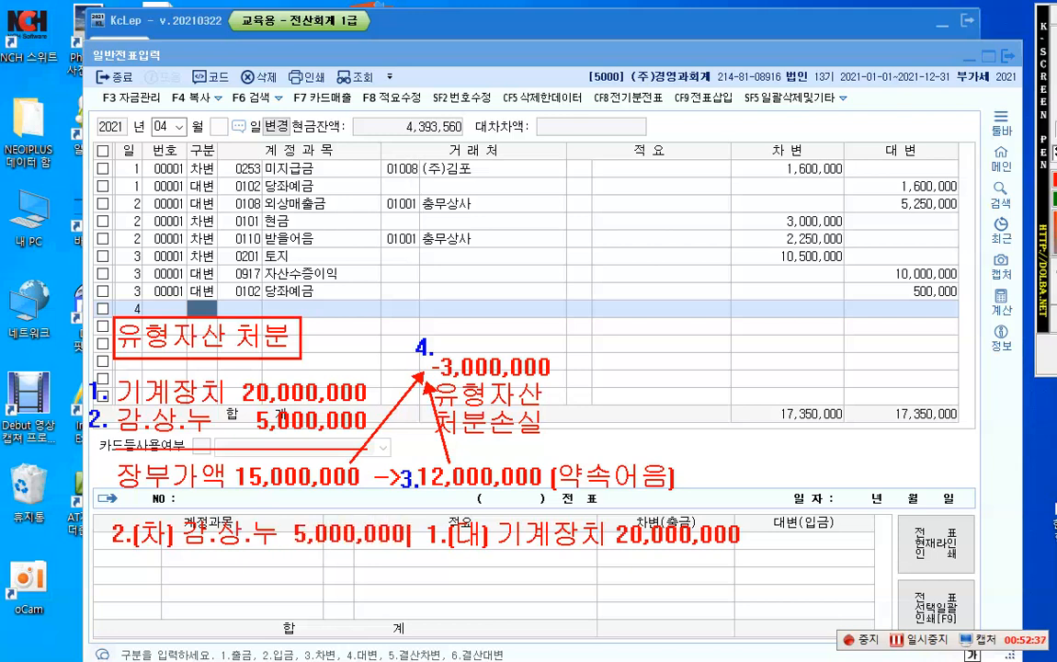
Step: Add the line "3. 미수금 12,000,000" below the 감.상.누 debit note, leaving one blank line between them
key(Return)
key(Return)
text(3.)
text(미수금)
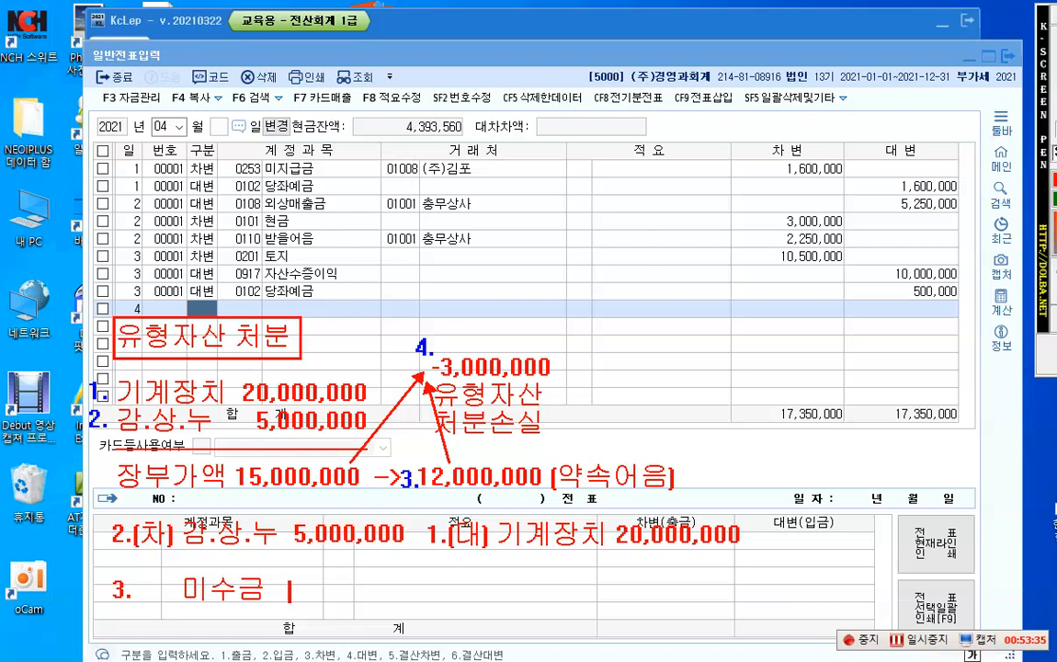
text(12,000)
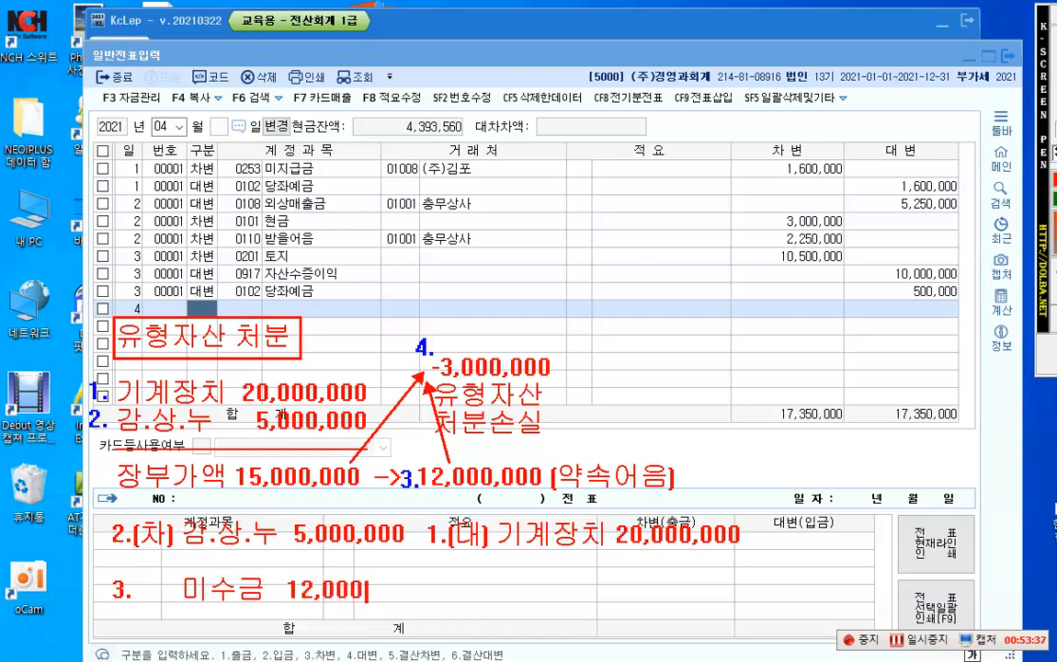
text(,000)
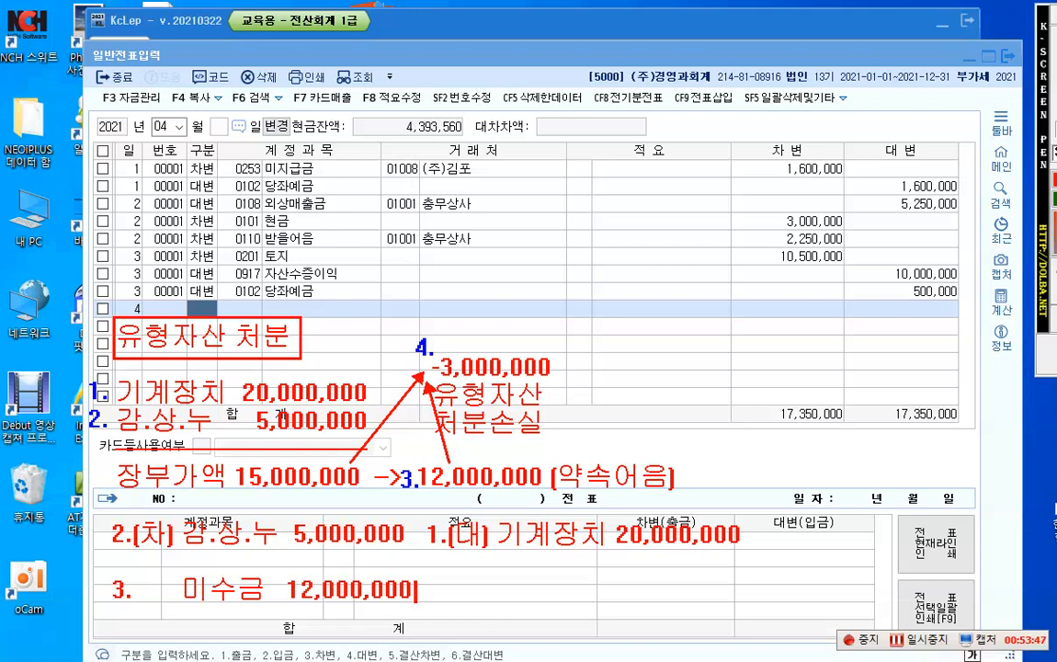
Step: Add the line "4. 유형자산처분손실 3,000,000" below the 미수금 line, leaving one blank line between them
key(Return)
key(Return)
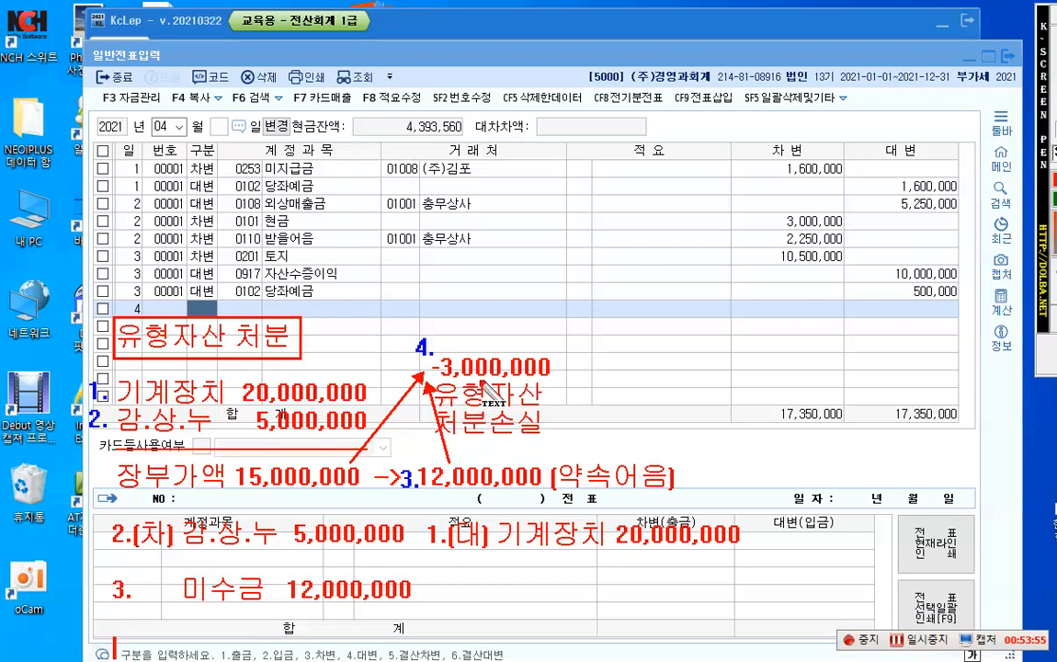
text(4.)
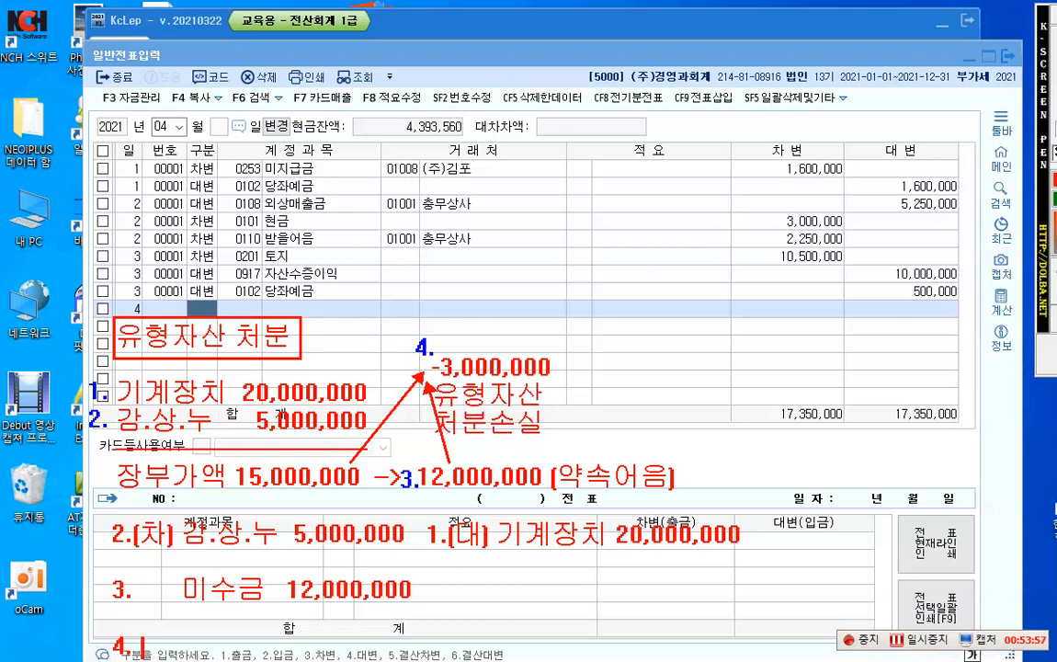
text(율형자산)
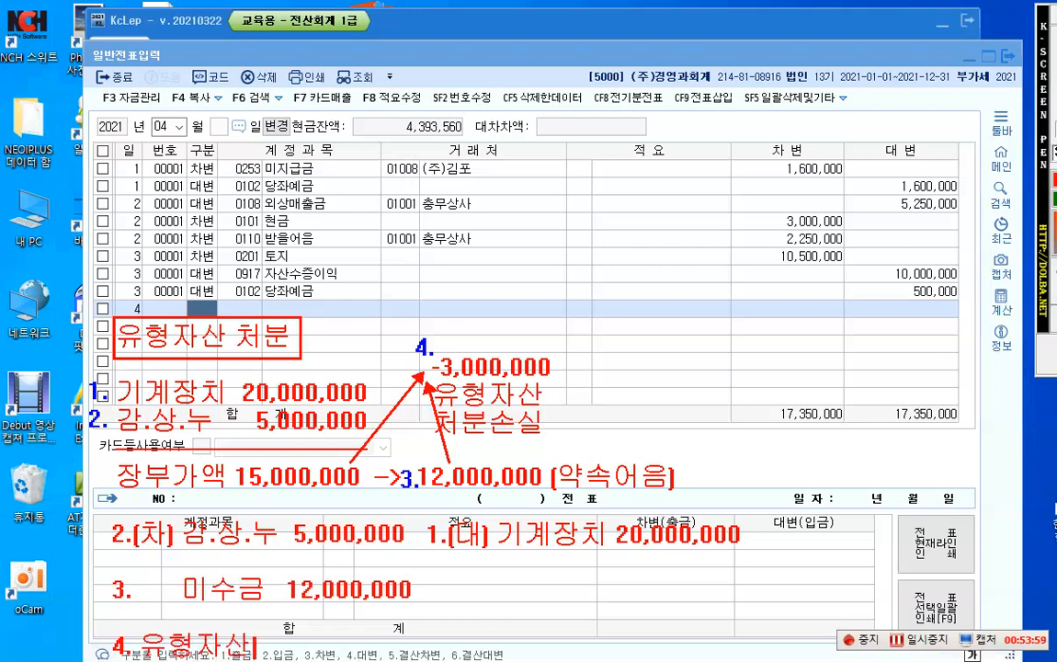
text(처분)
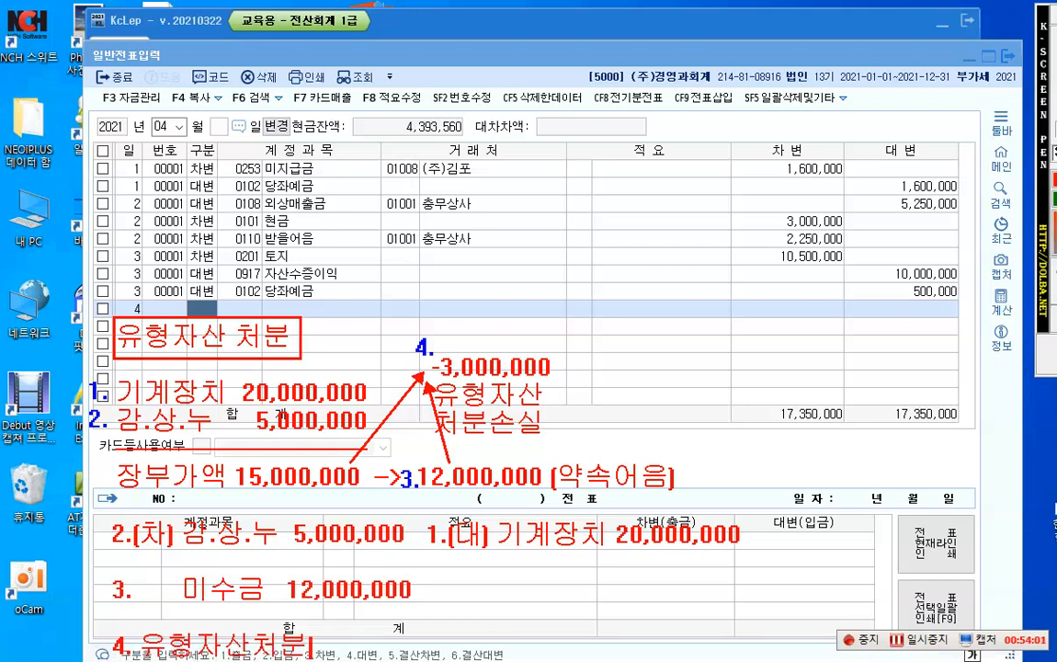
text(손ㅇ)
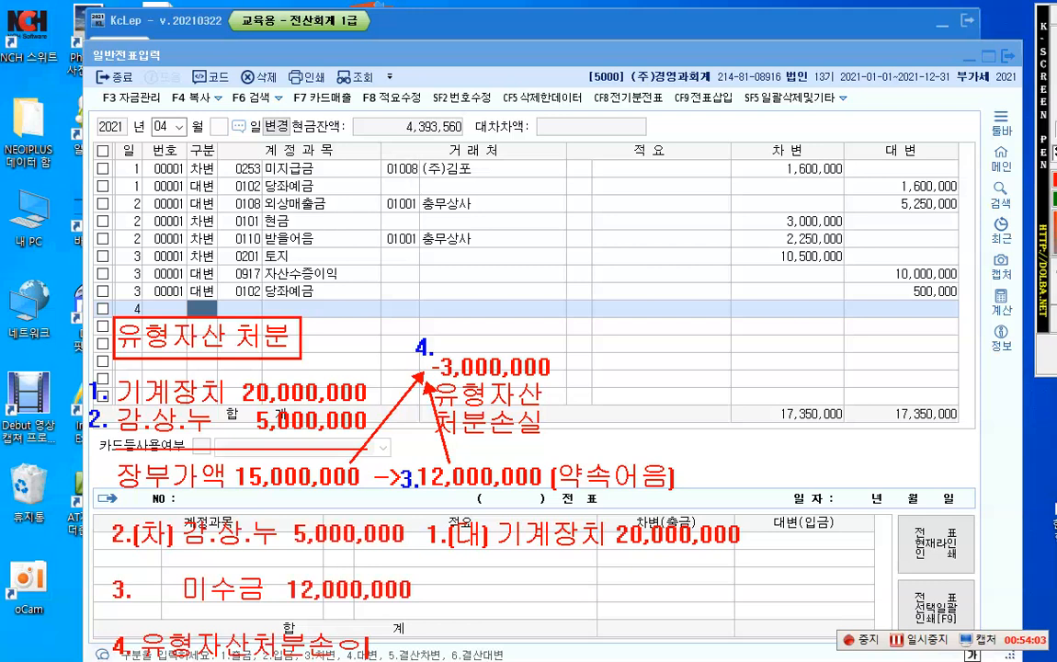
key(BackSpace)
text(실 3)
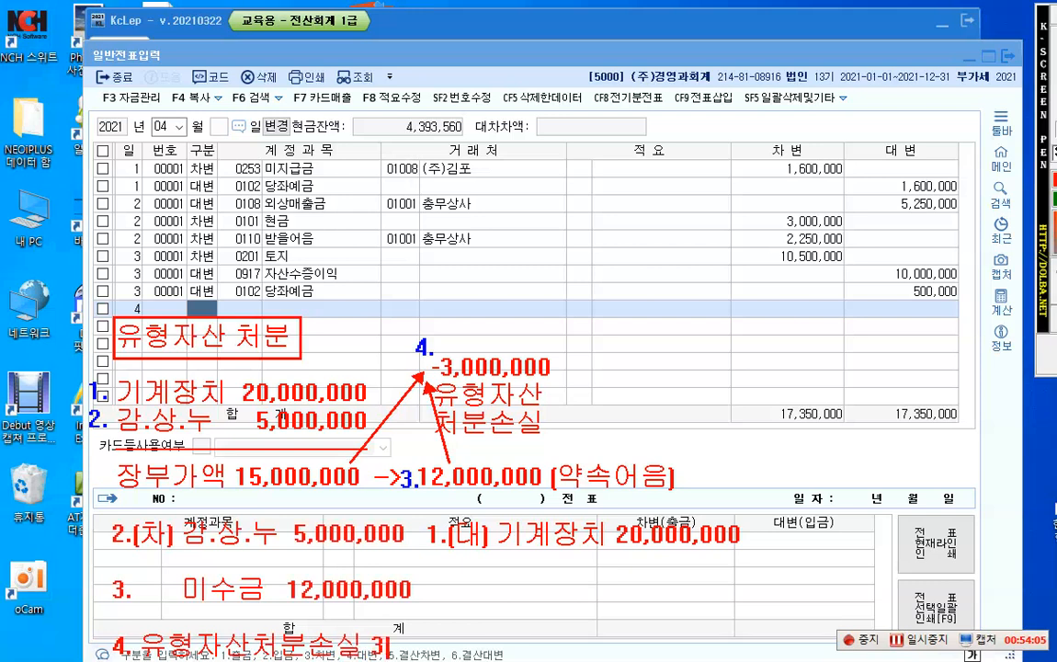
text(,000,000)
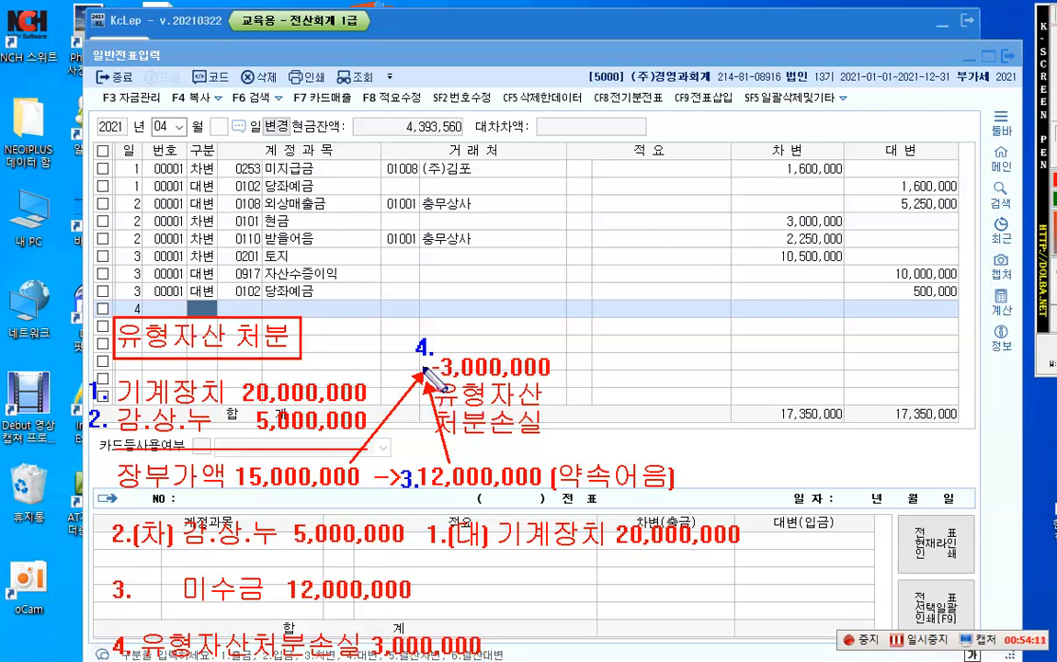
Step: Frame the -3,000,000 유형자산 처분손실 note in blue and draw a blue arrow from it to line 4's 3,000,000 amount
drag(419, 358, 574, 442)
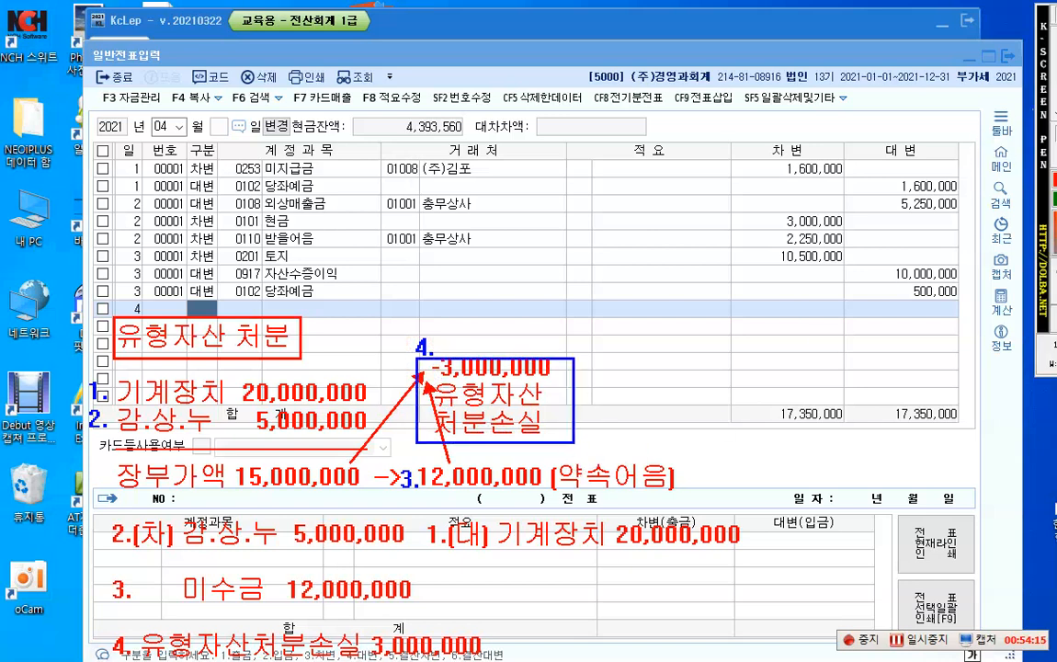
drag(439, 404, 386, 628)
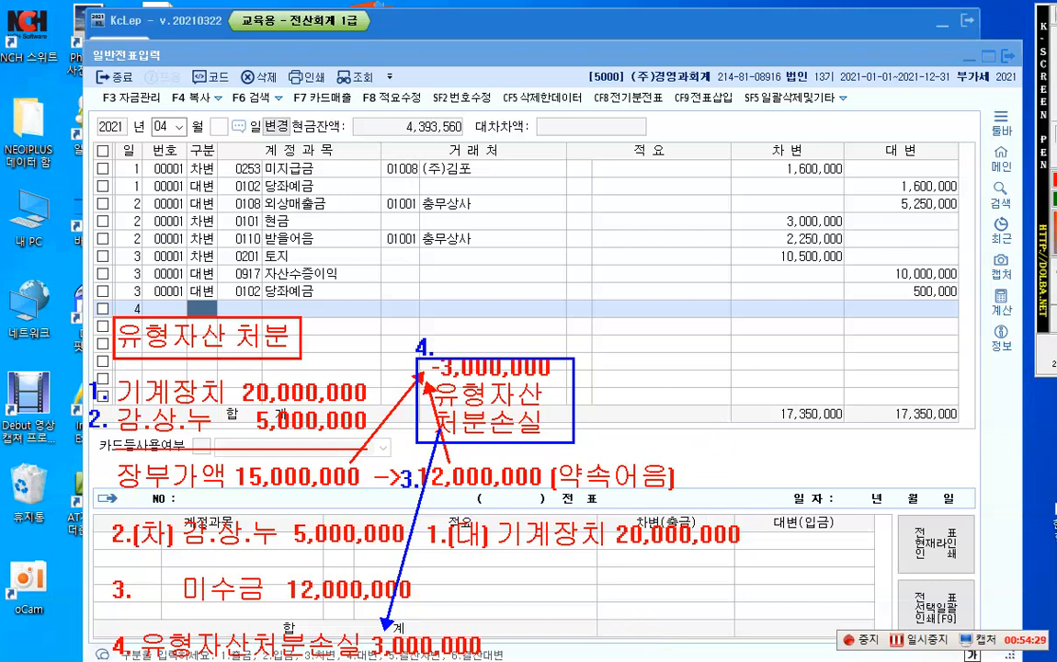
Step: Write the blue note "교환 - 동종교환" over the first voucher row, starting in the 거래처 column
click(528, 170)
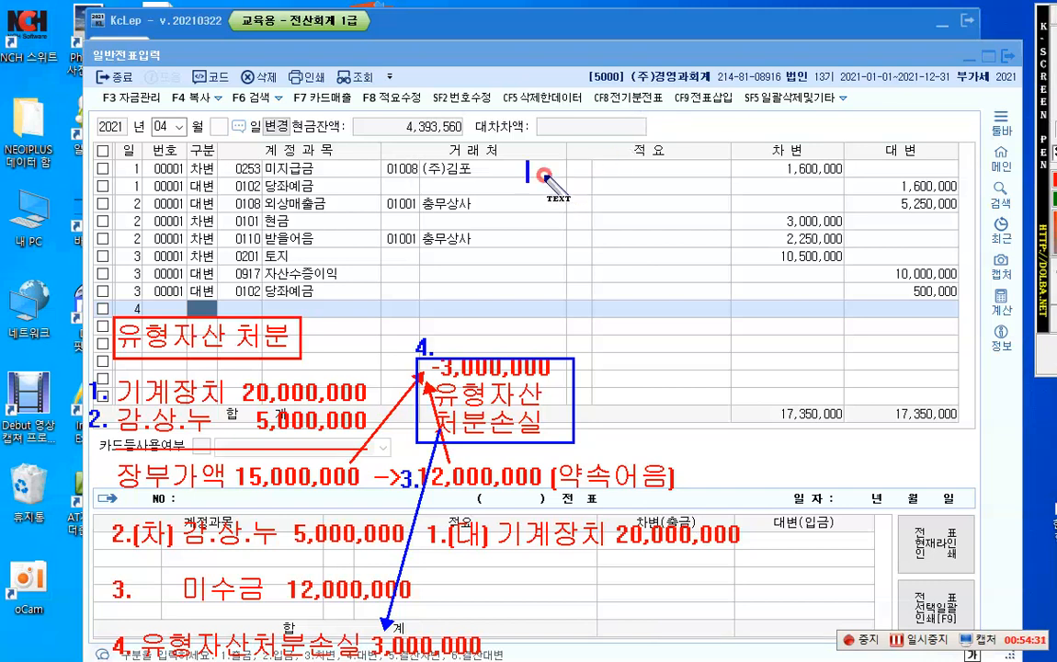
text(교)
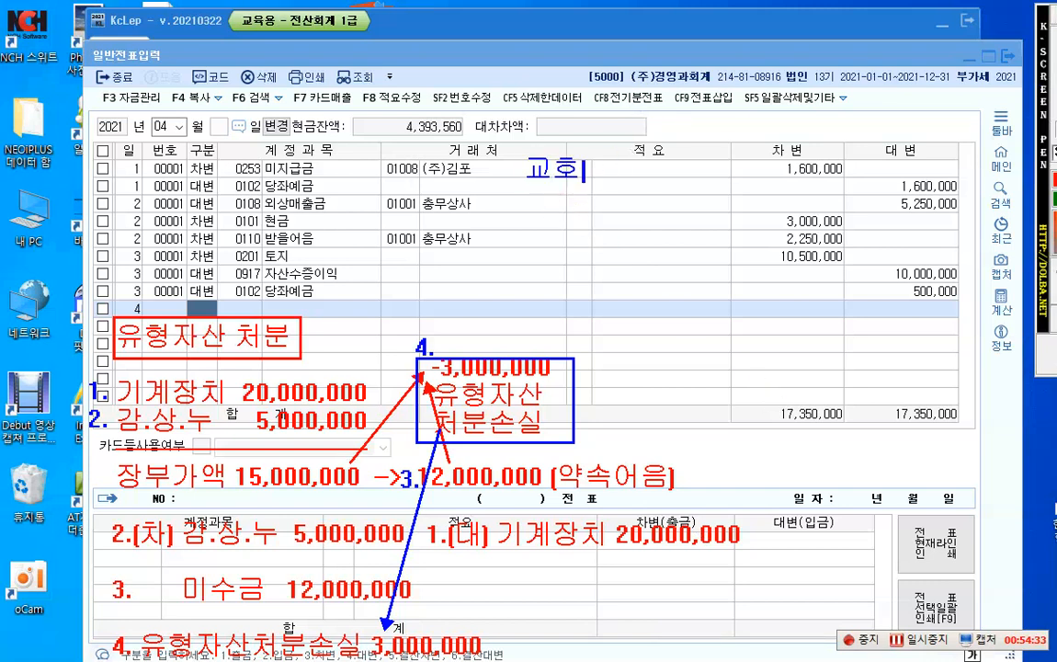
text(환 -)
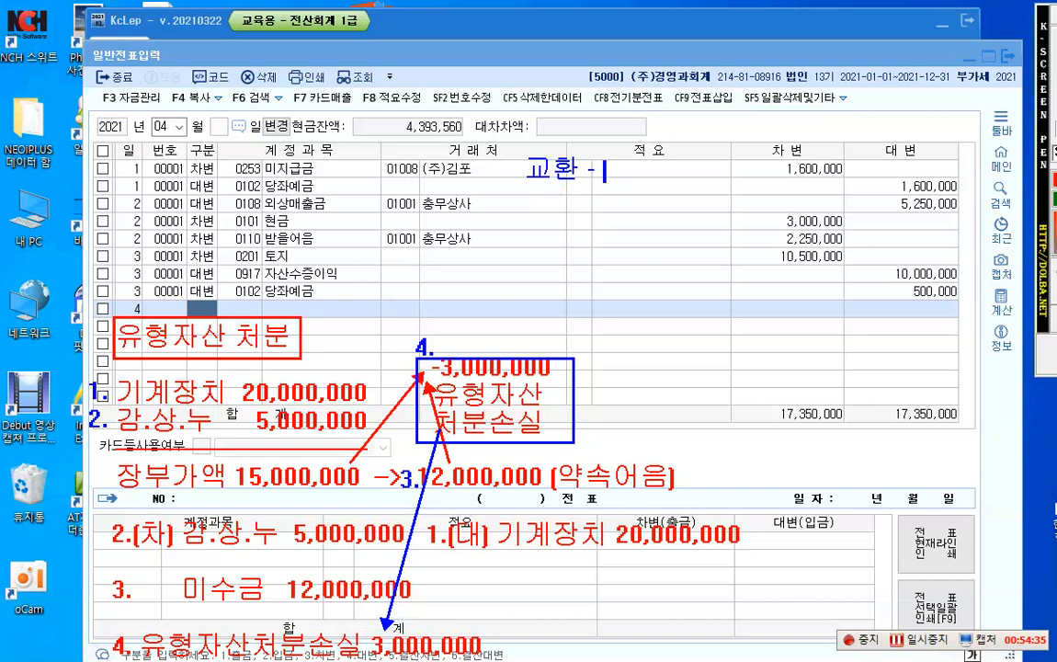
text( 동종교)
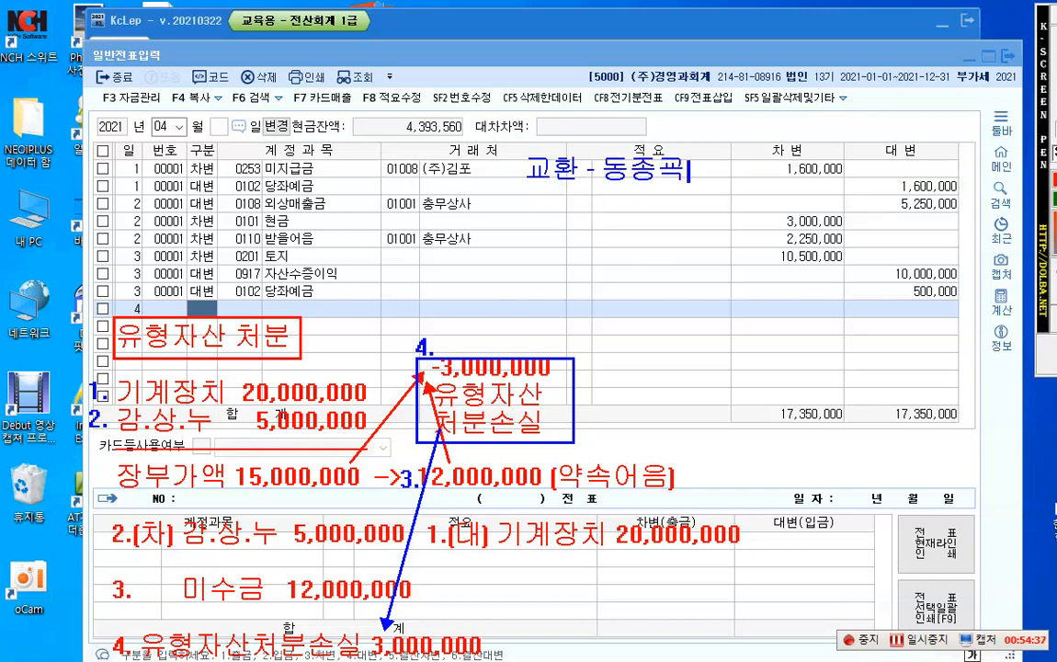
text(환)
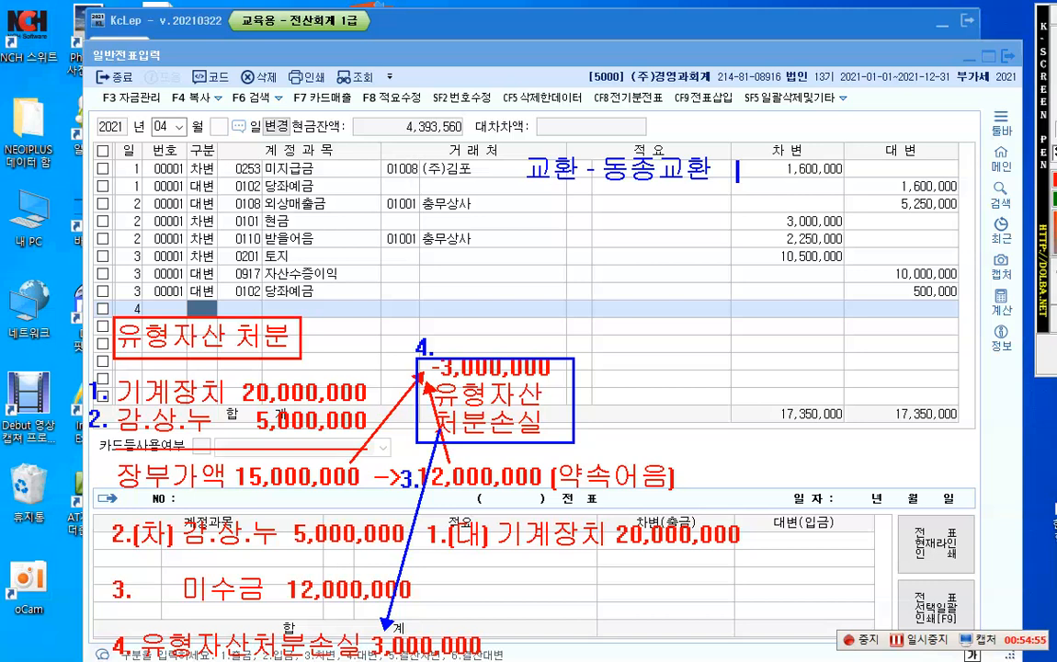
Step: Extend the 동종교환 note with "장부가액 8,000,000" and align "공정가치 20,000,000" directly below that amount line
text(장)
text(부가액 )
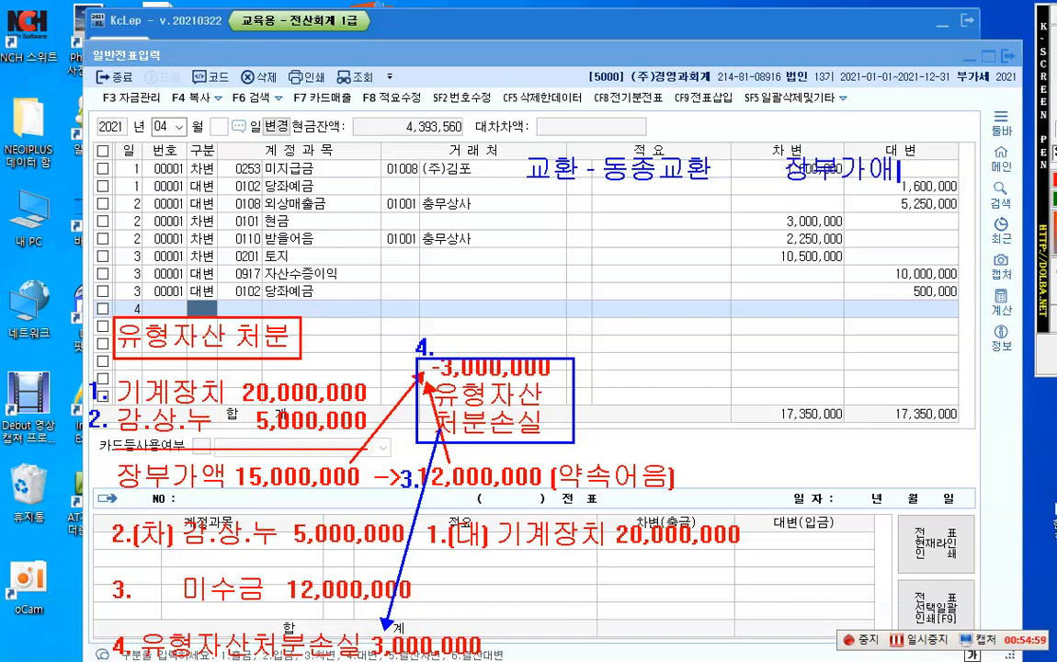
text(8,)
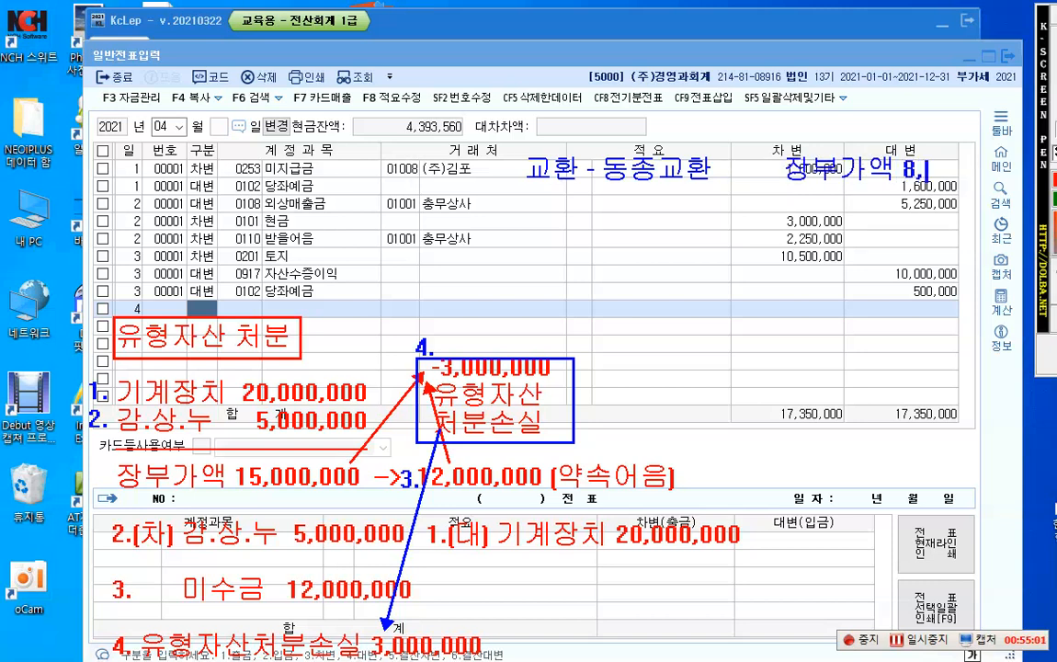
text(000,000)
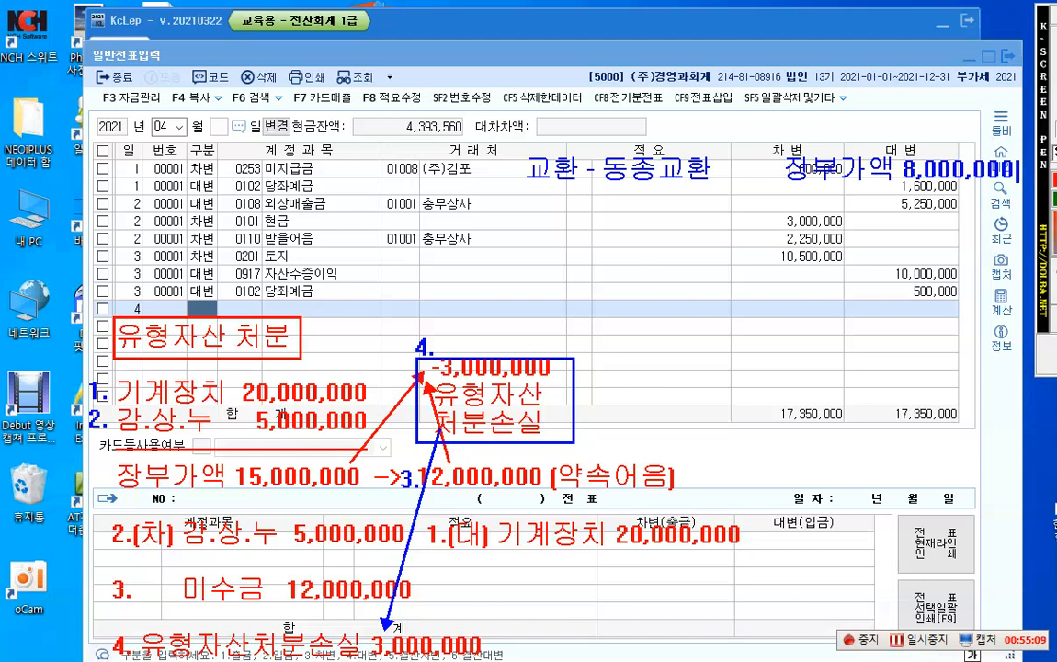
key(Return)
key(BackSpace)
text(공정가치 2)
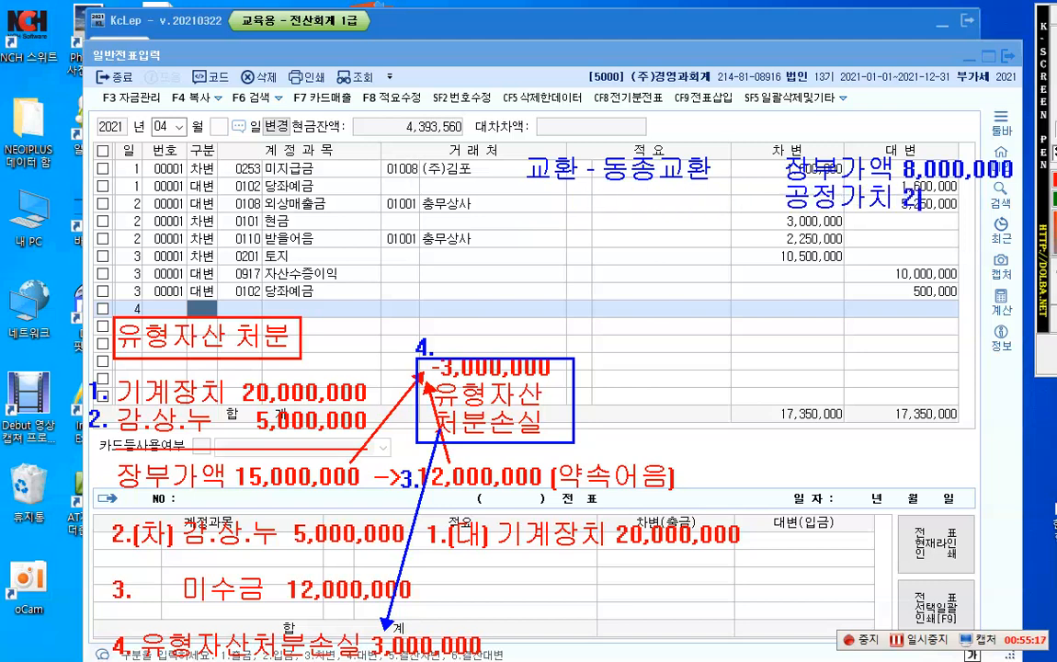
text(0,000,000)
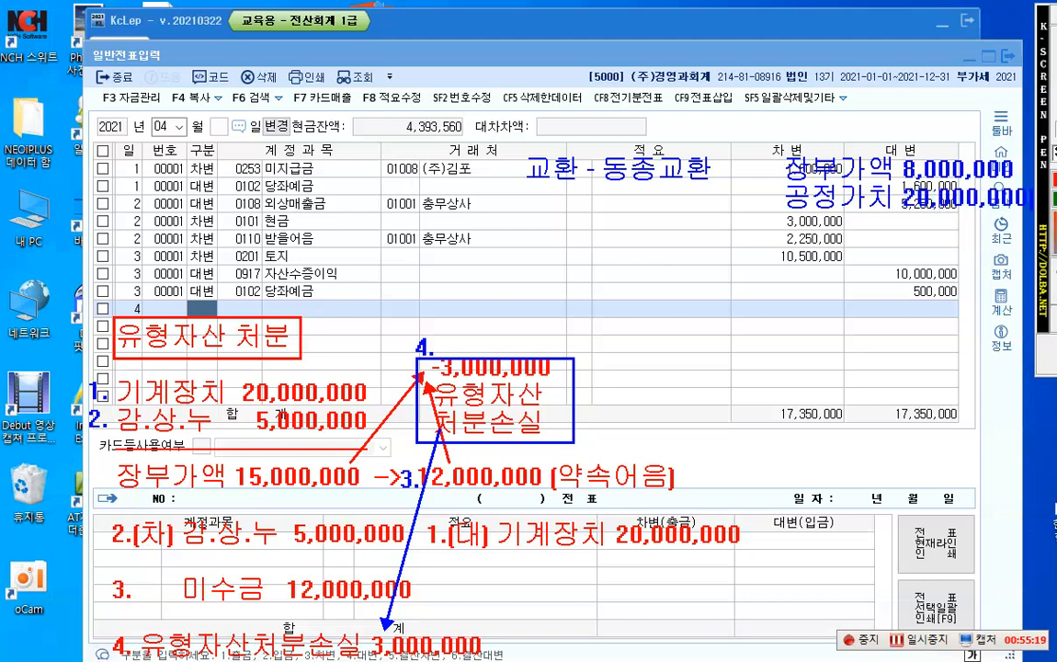
key(Return)
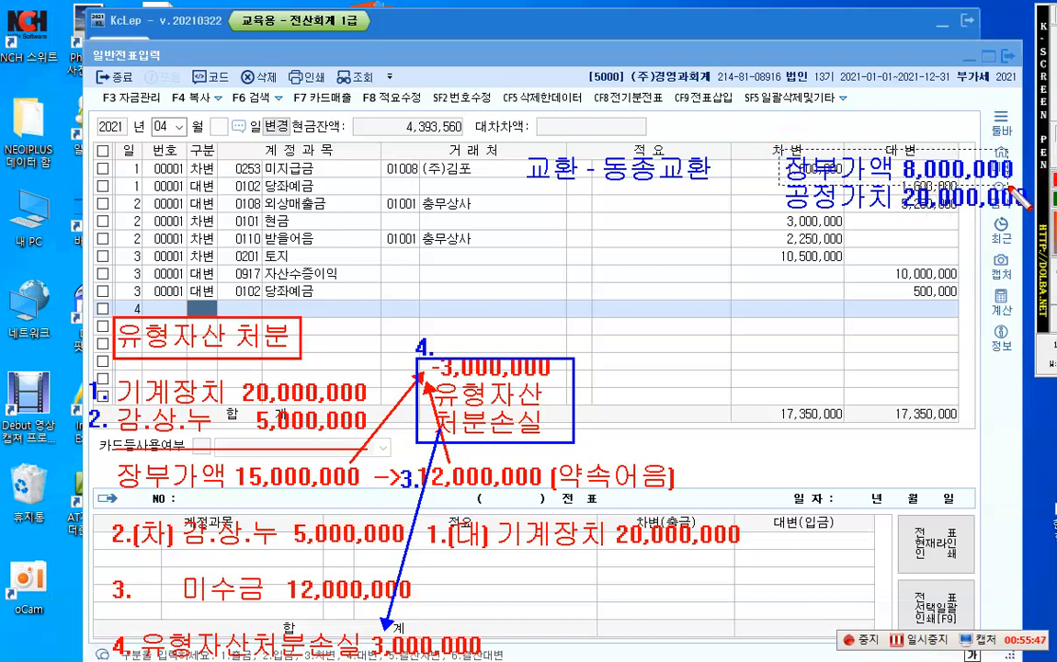
Step: Frame the 장부가액 8,000,000 and 공정가치 20,000,000 notes in separate red rectangles
drag(780, 150, 1016, 180)
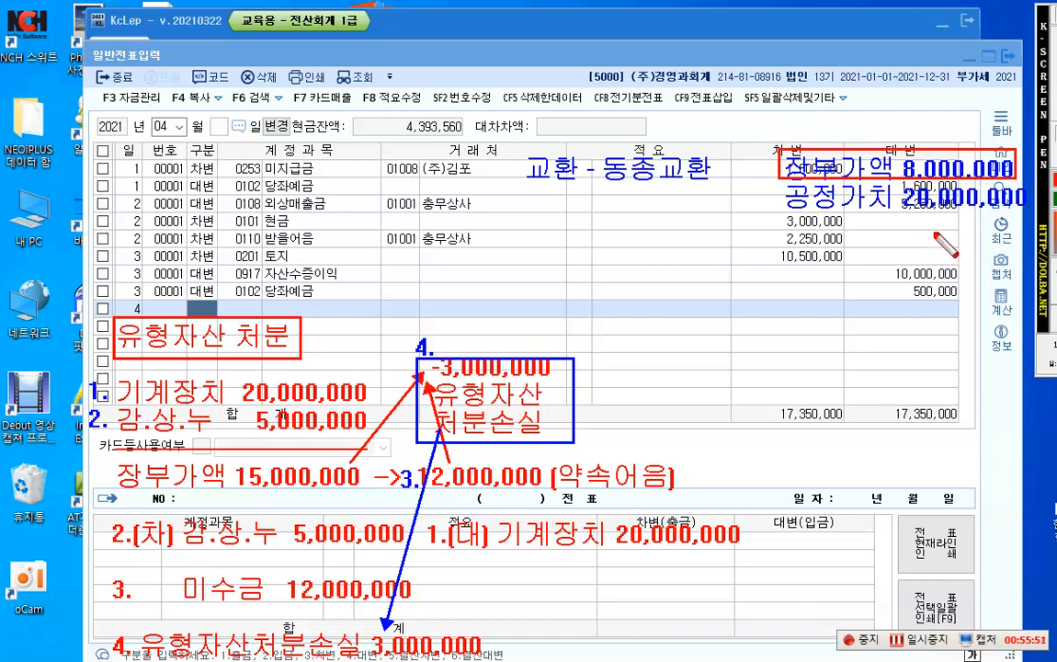
drag(778, 185, 1029, 213)
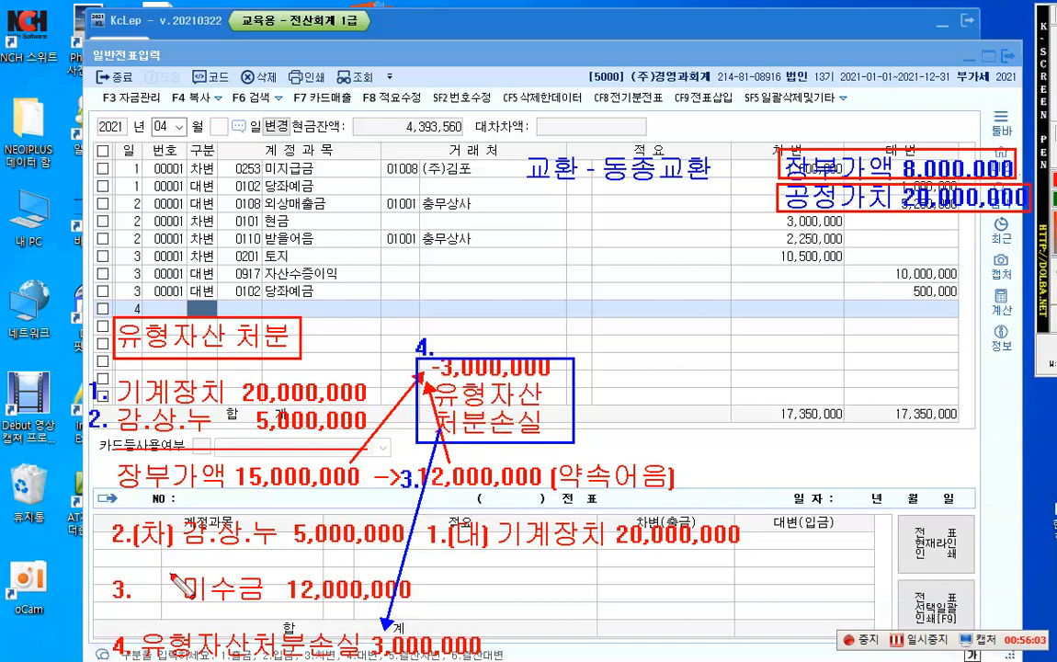
Step: Frame line 3's 미수금 12,000,000 in red and write the blue note "기계장치 ?" directly beside the frame
mouse_move(139, 574)
mouse_down()
mouse_move(174, 589)
mouse_move(424, 605)
mouse_up()
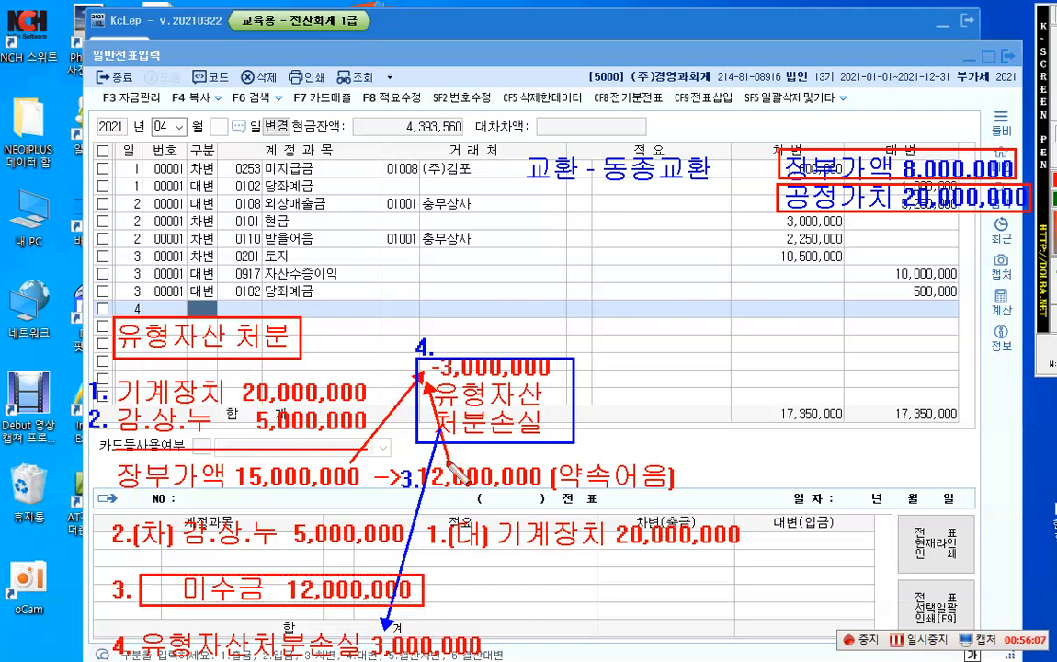
click(445, 593)
text(기)
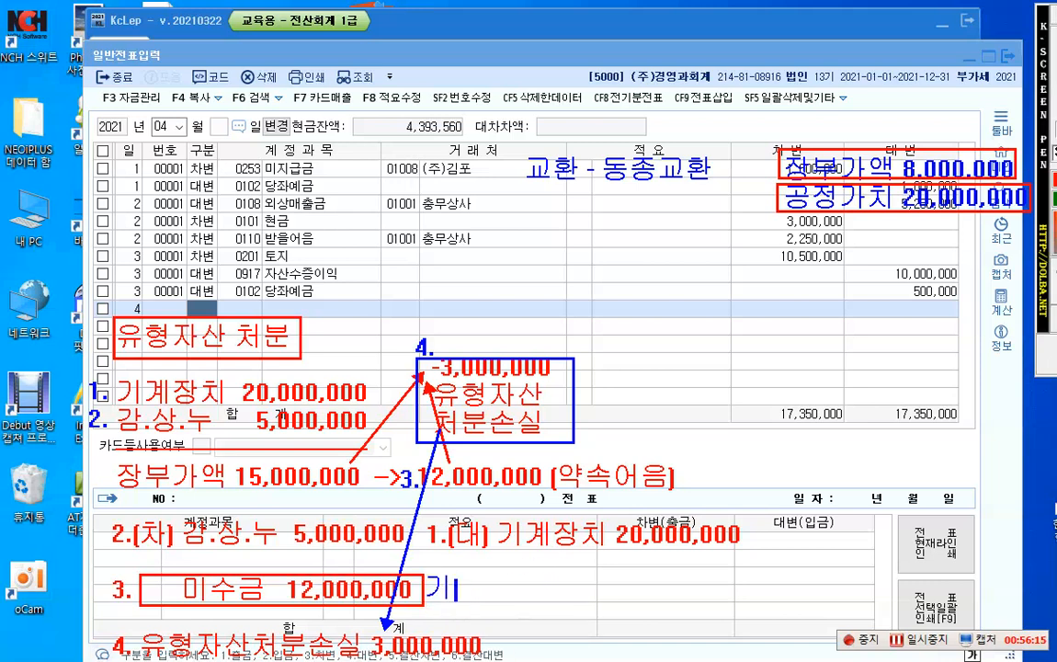
text(계장치 )
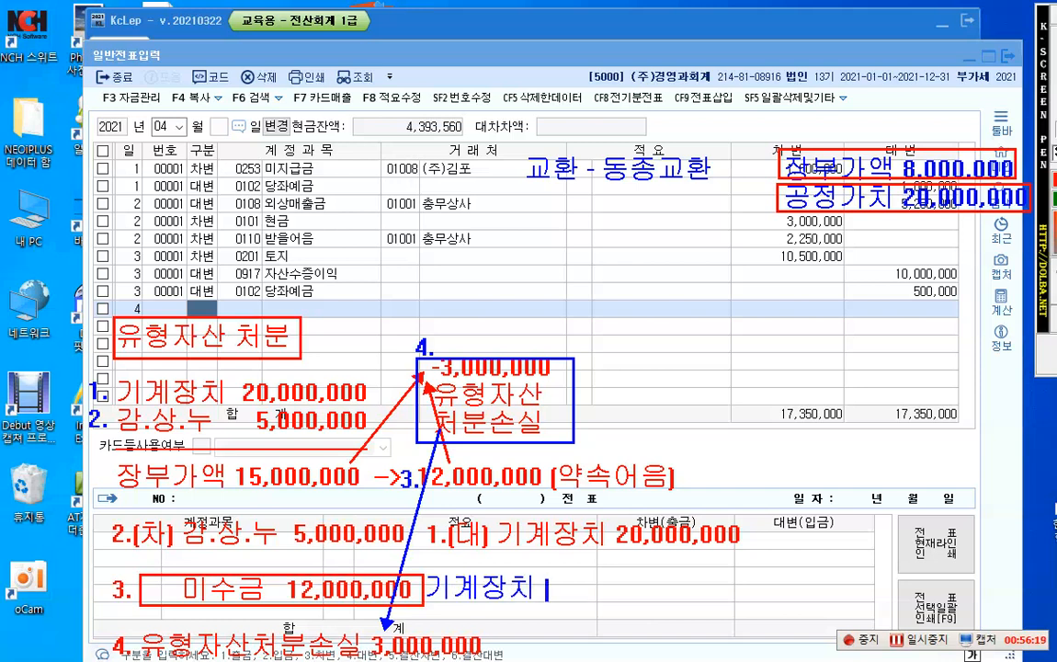
text(?)
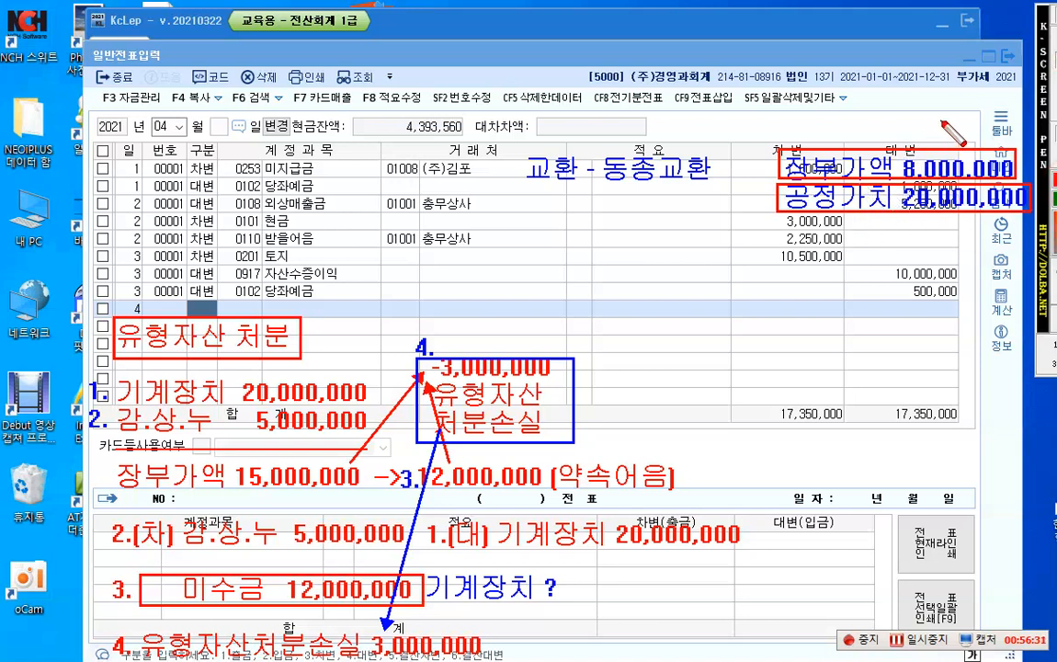
Step: Cross out the framed 장부가액 8,000,000 and 공정가치 20,000,000 notes with one large red X
drag(942, 120, 845, 226)
drag(850, 121, 957, 230)
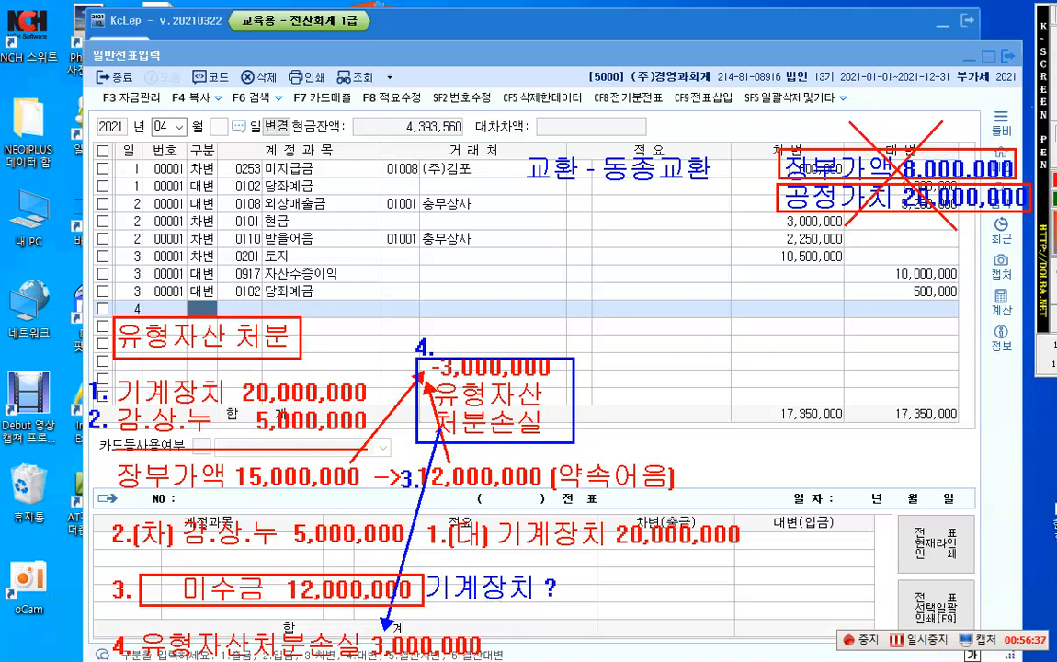
Step: Frame 장부가액 15,000,000 in blue, link it by a blue arrow to "기계장치 ?", and add "15,000,000" after that note
drag(117, 455, 363, 496)
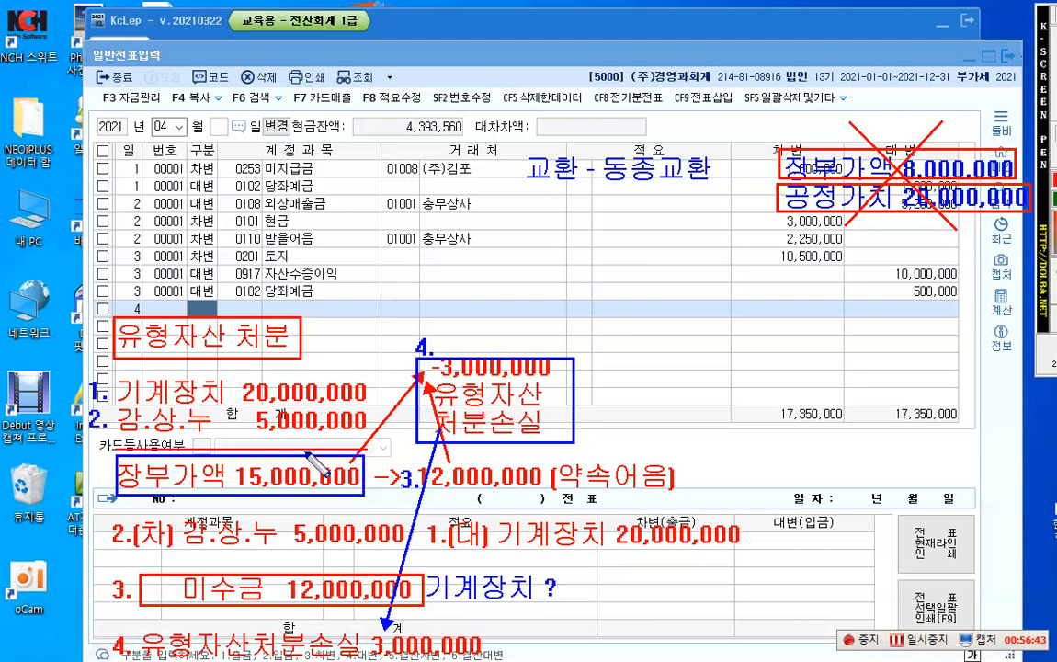
drag(365, 488, 571, 577)
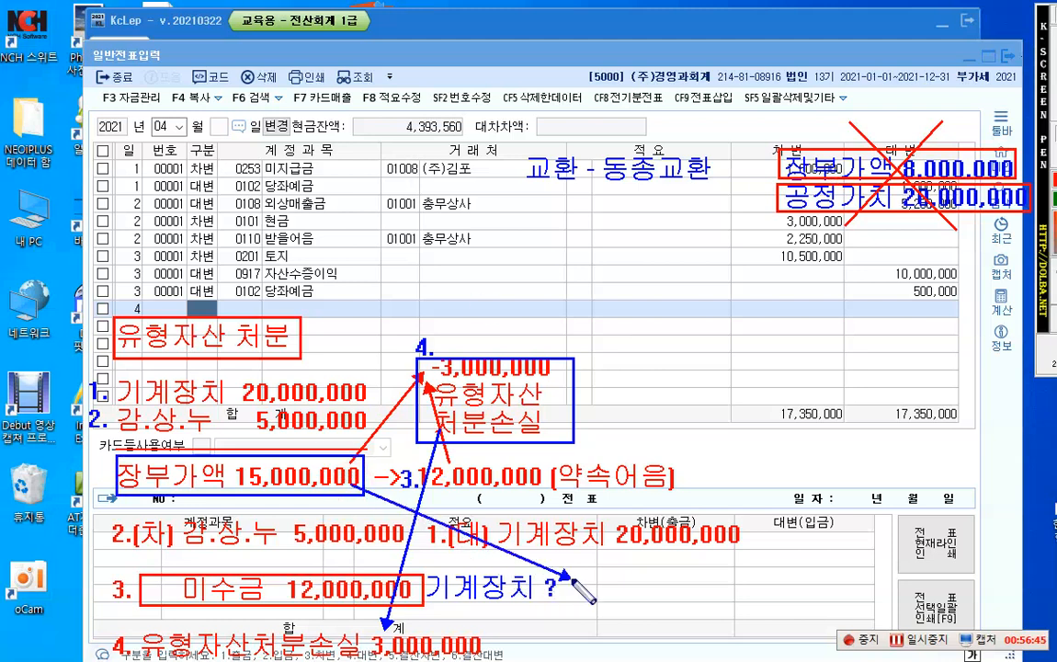
click(1055, 154)
click(579, 595)
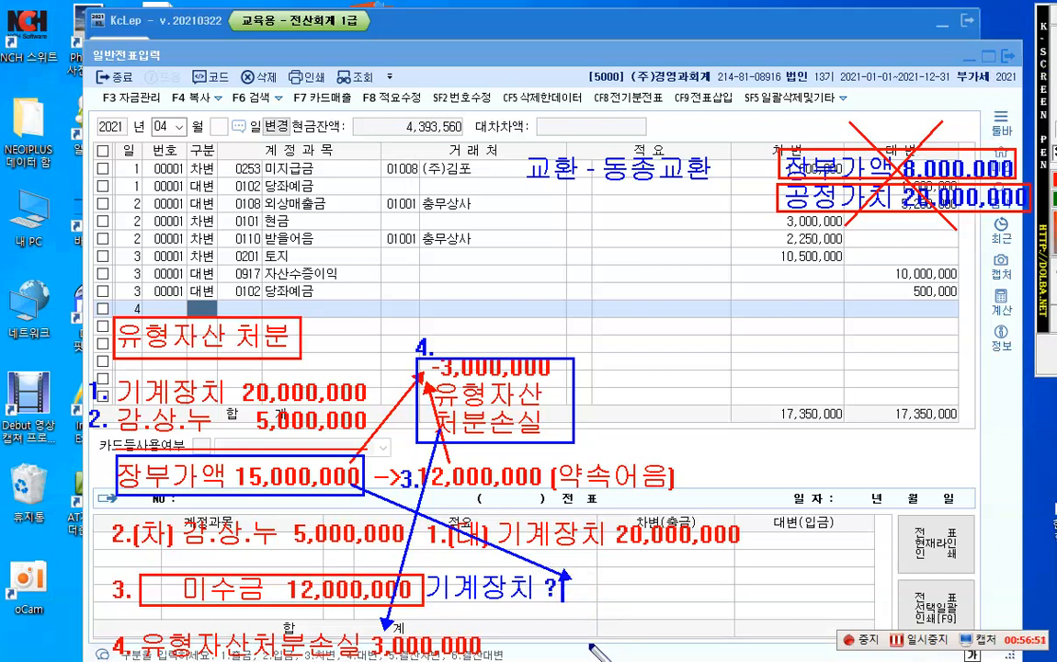
text(15,000,000)
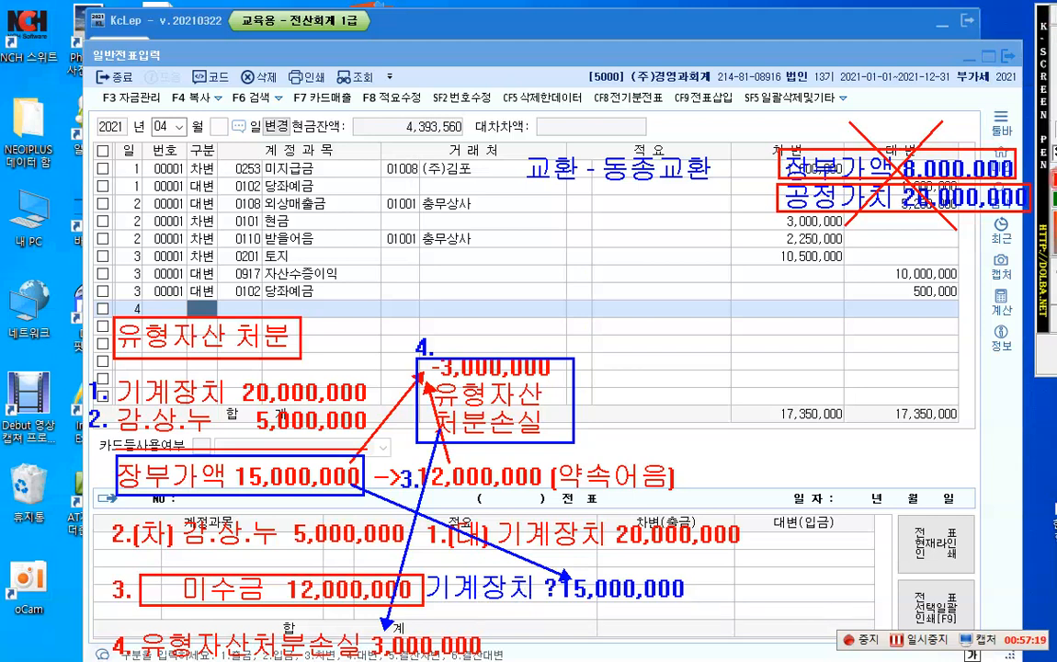
Step: Write a two-line red note below 동종교환 reading "장부가액" and "유.자.처.손익 x"
click(605, 202)
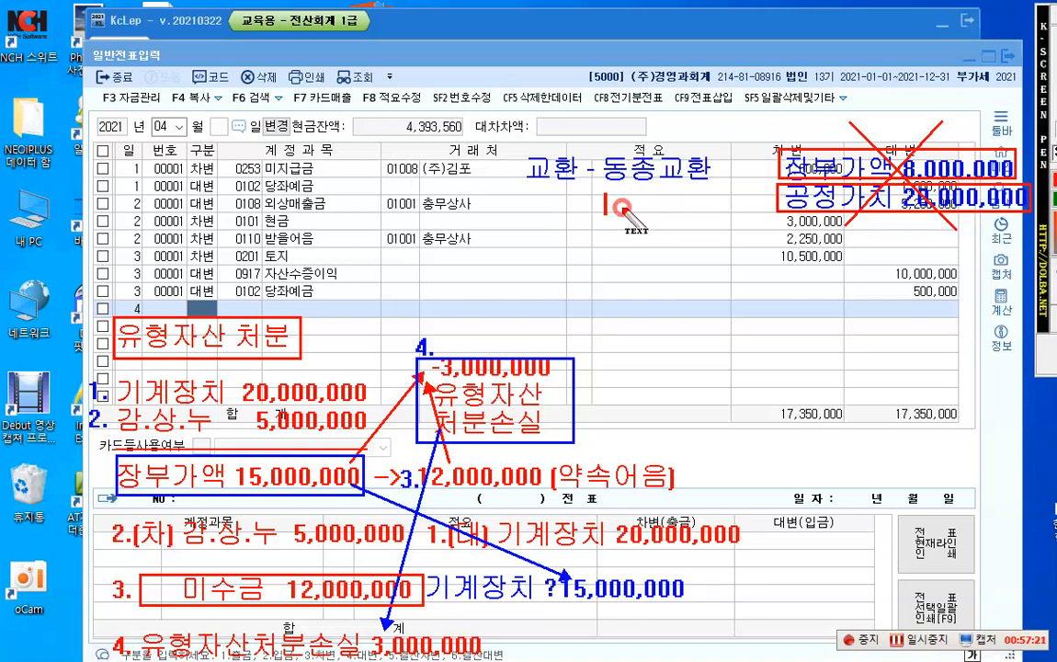
text(장부가액)
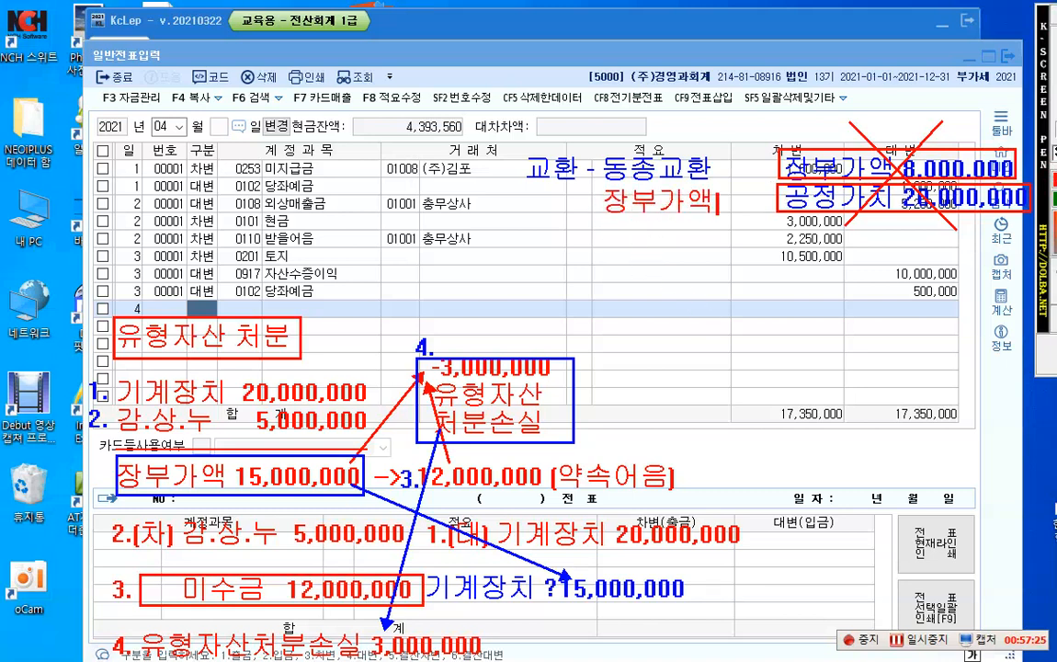
key(Return)
text(유.자.)
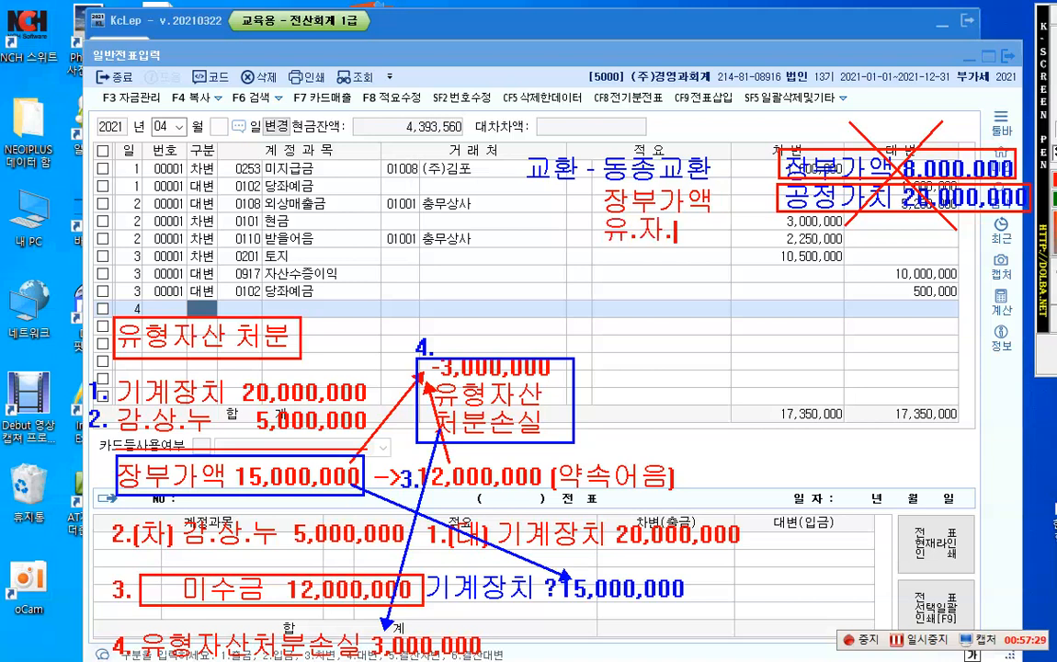
text(처.소.)
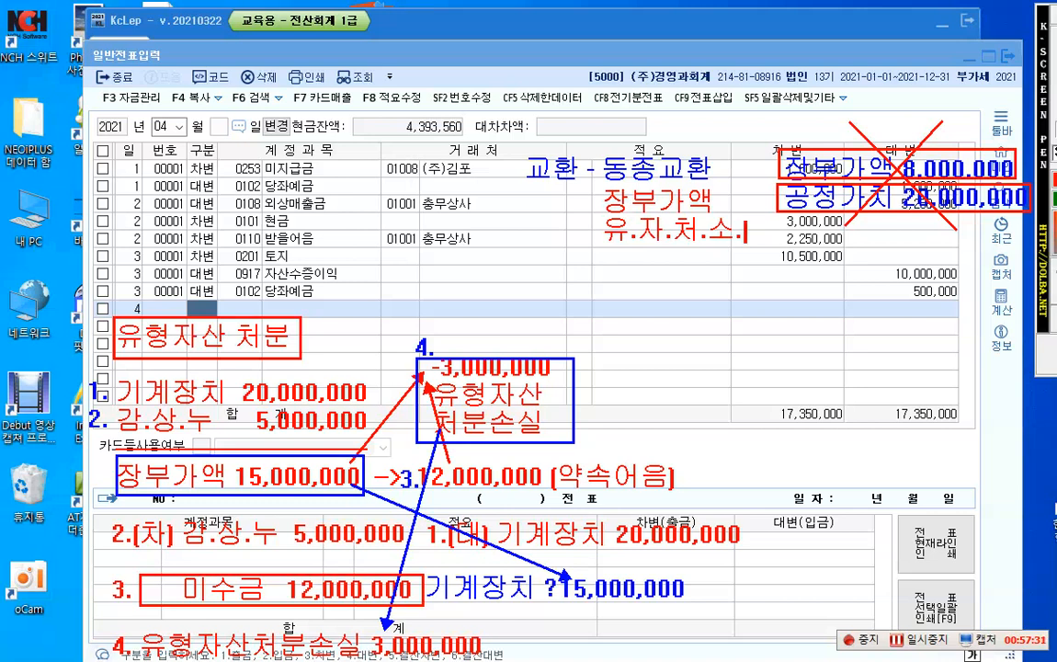
text(ㄴ익)
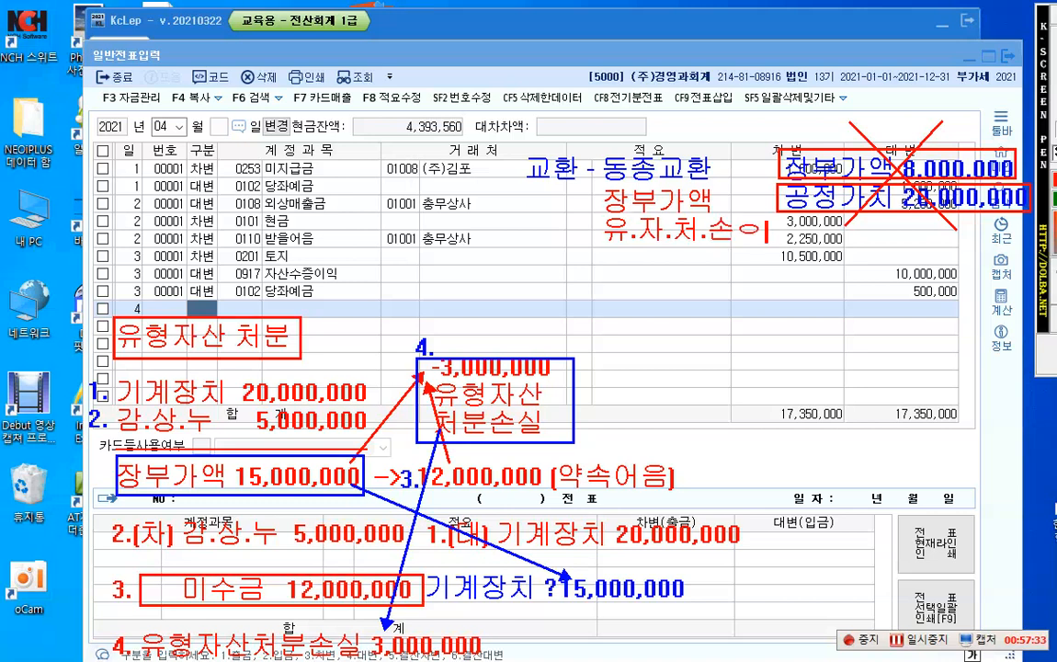
text( x)
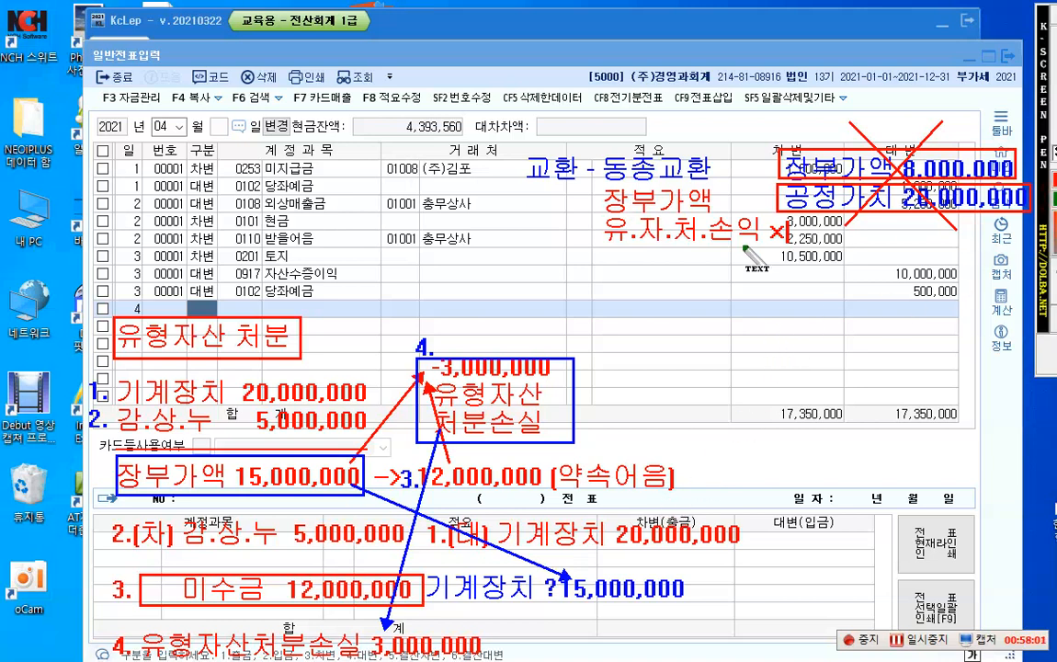
Step: Write the green note "이종교환" over the last April 3 voucher rows, followed after a gap by "장부가액 10,000,000"
click(625, 285)
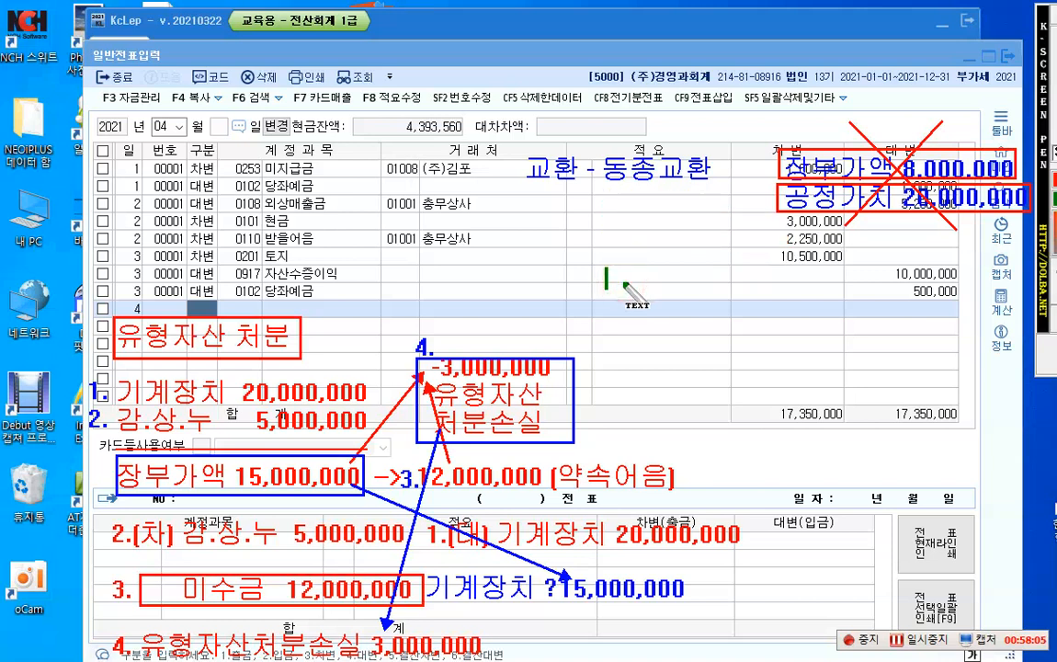
text(dlw)
key(BackSpace)
key(BackSpace)
key(BackSpace)
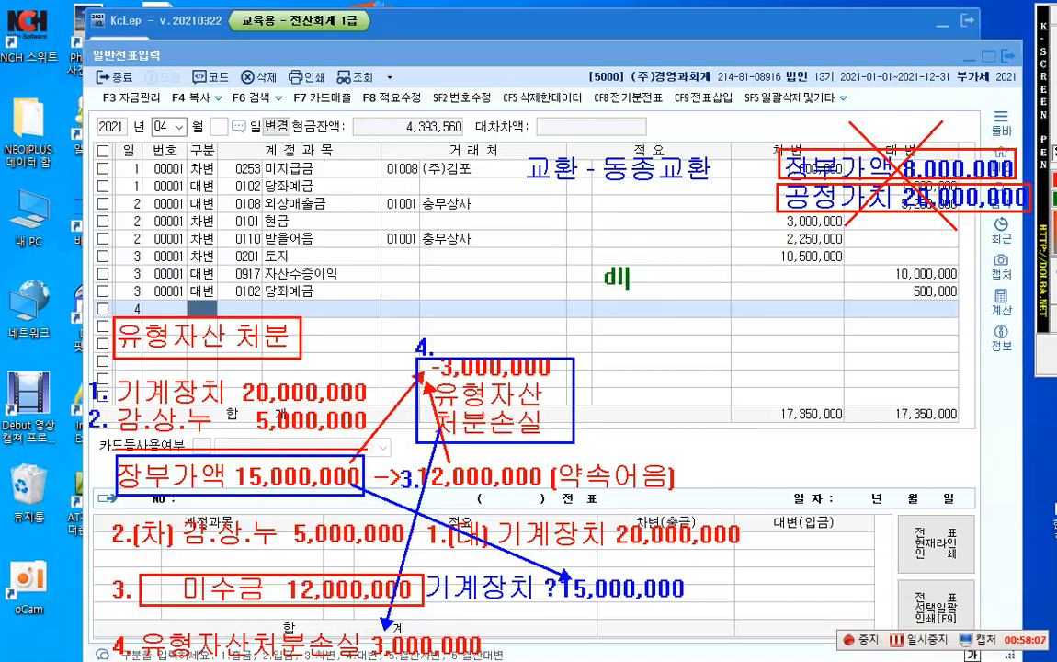
text(이종교환       )
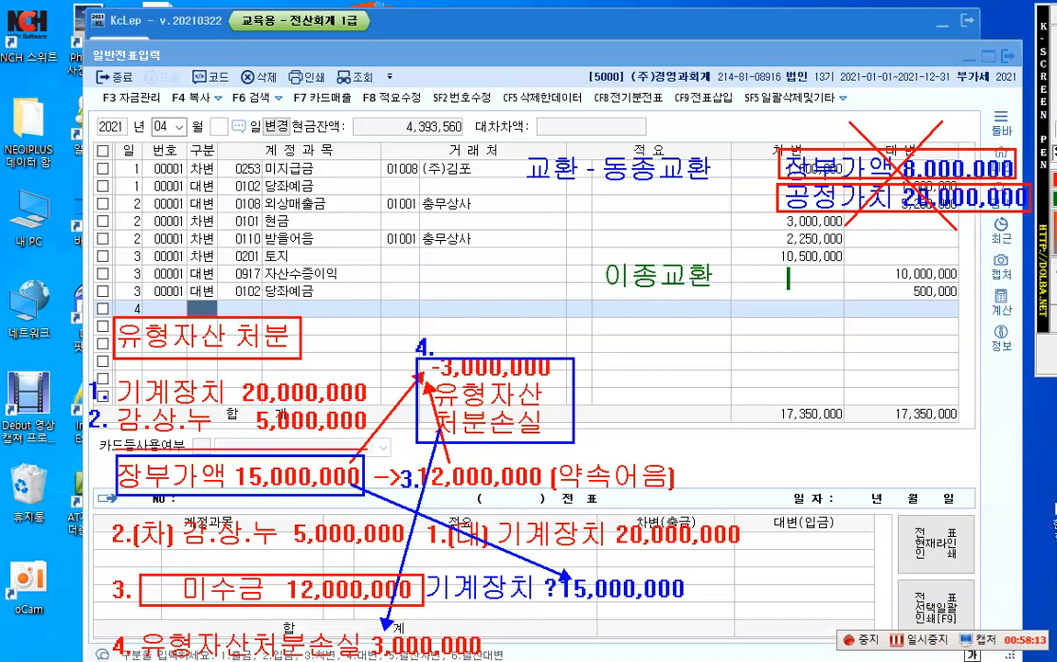
text(   장부가액)
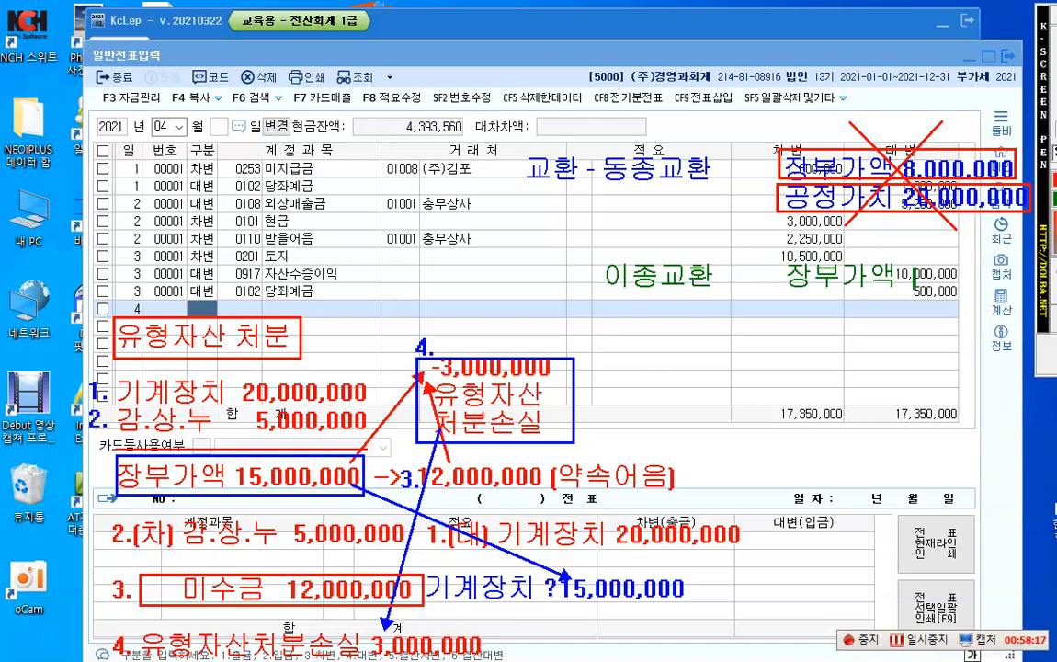
text( 10,00)
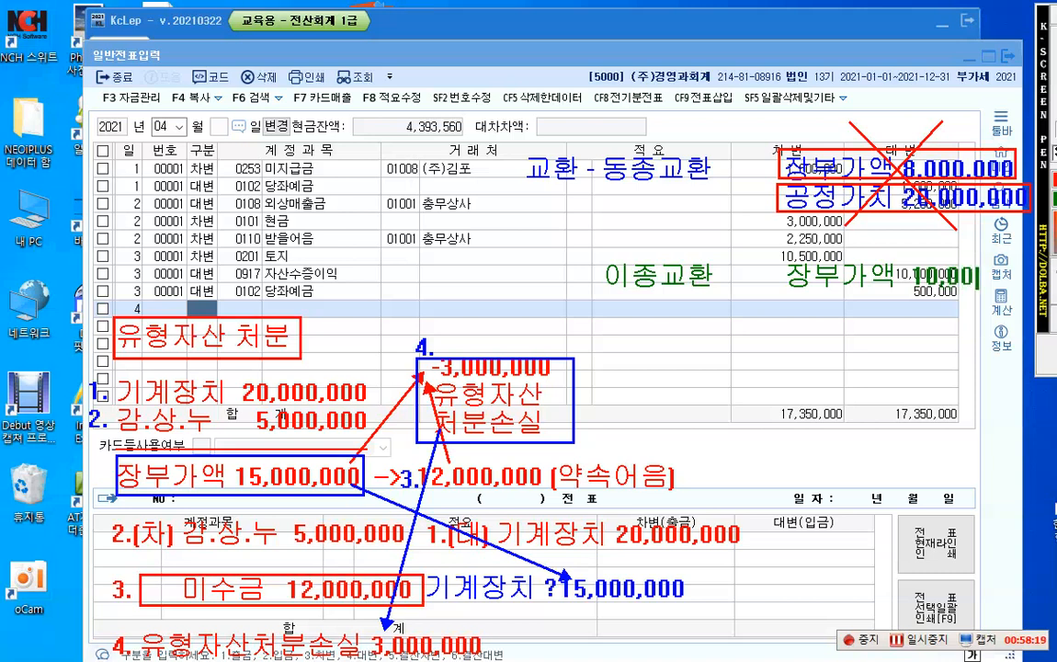
text(0,000)
Step: Add "공정가치 16,000,000" in green, aligned directly below the 이종교환 장부가액 amount
key(Return)
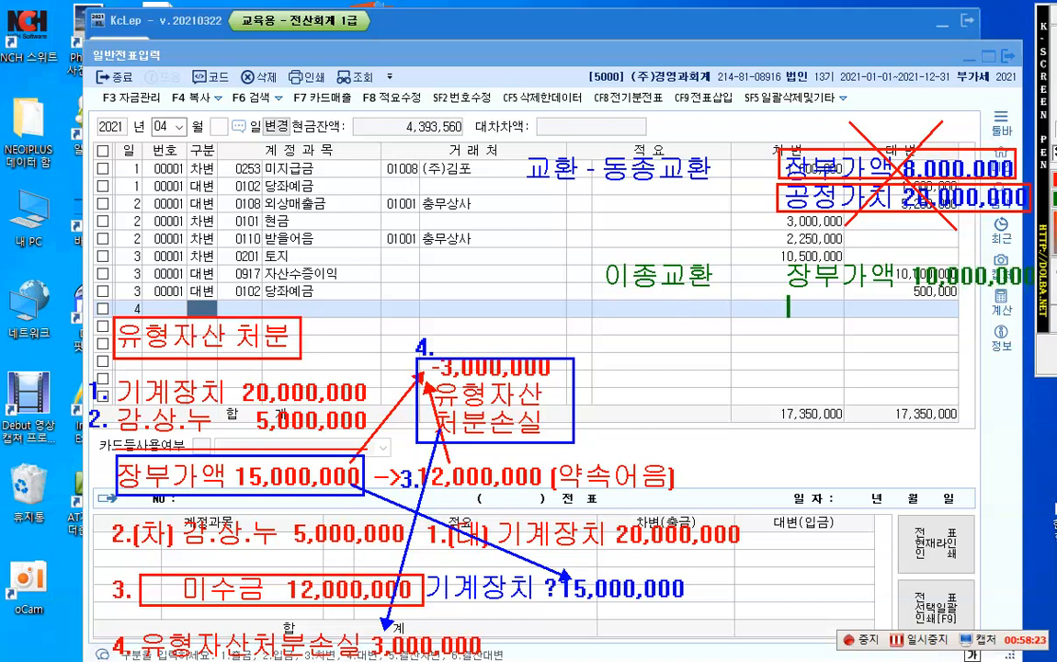
text(공정가치 )
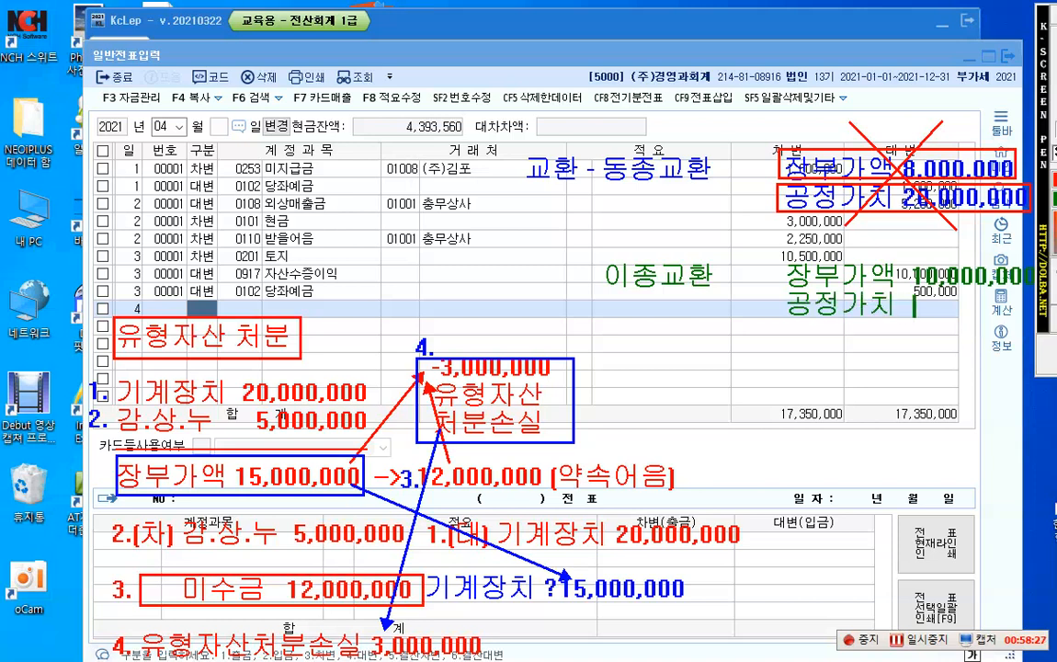
text( 16,000,000)
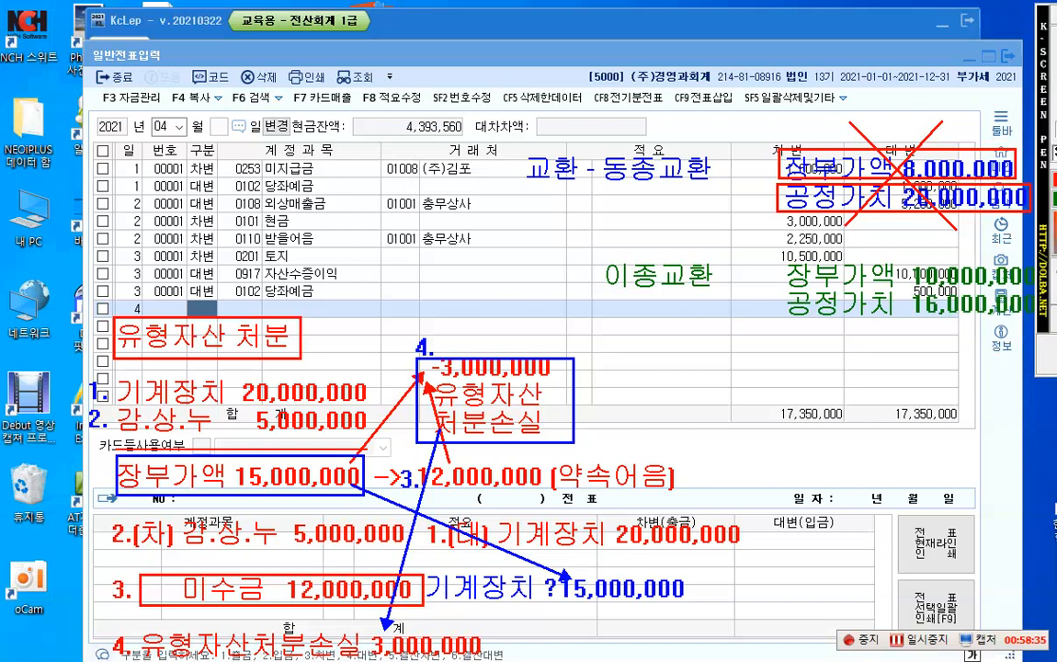
key(Return)
Step: Write "-> 차량운반구" in green directly below the 이종교환 heading
click(609, 305)
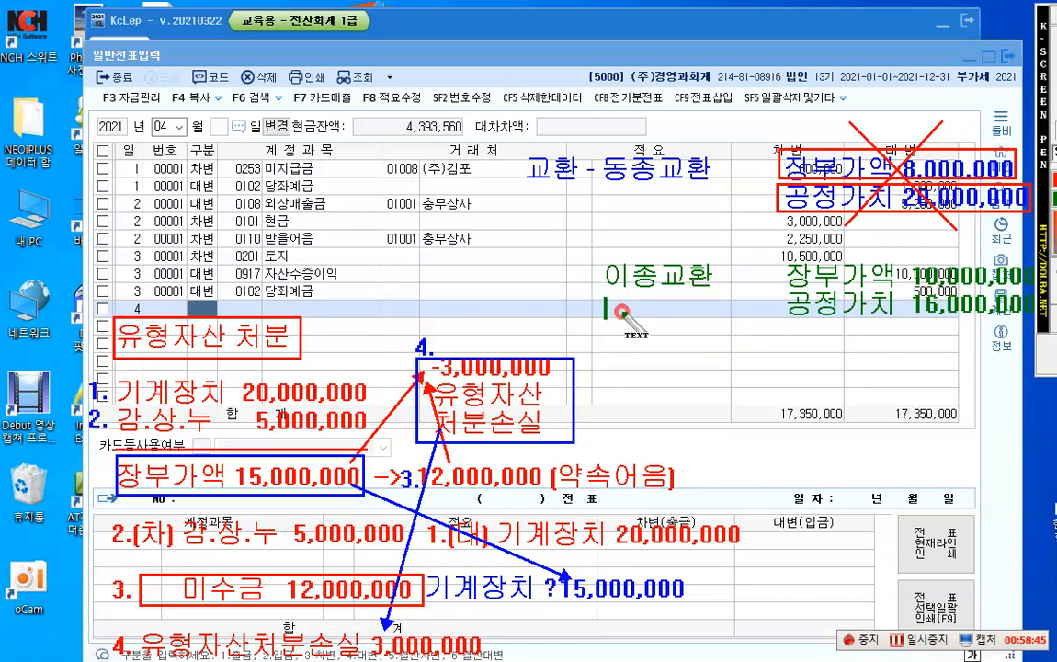
click(631, 314)
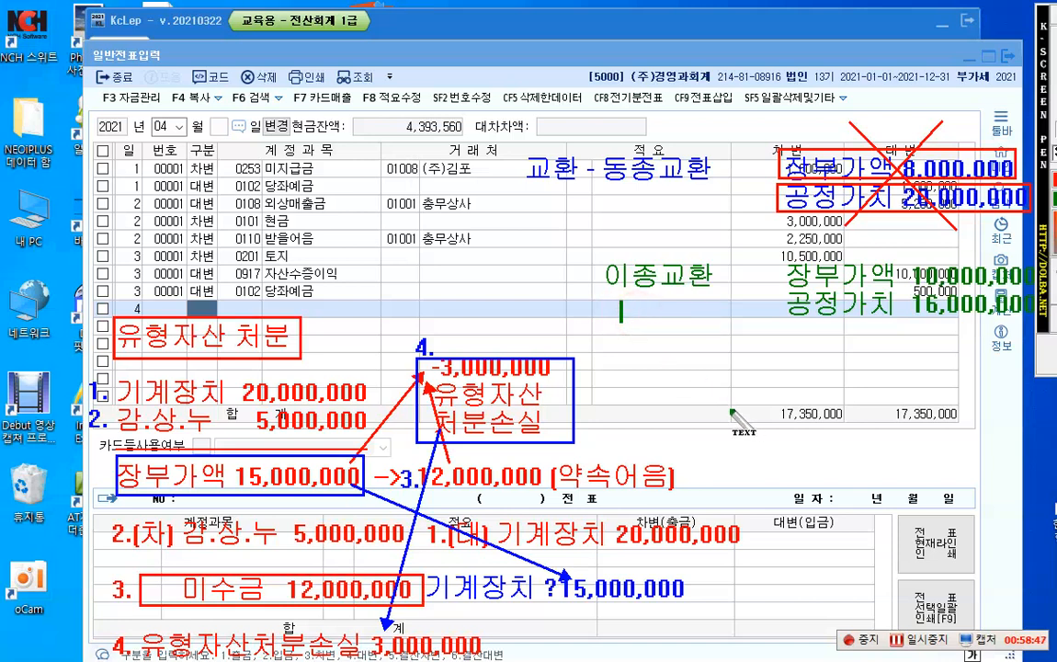
text(->)
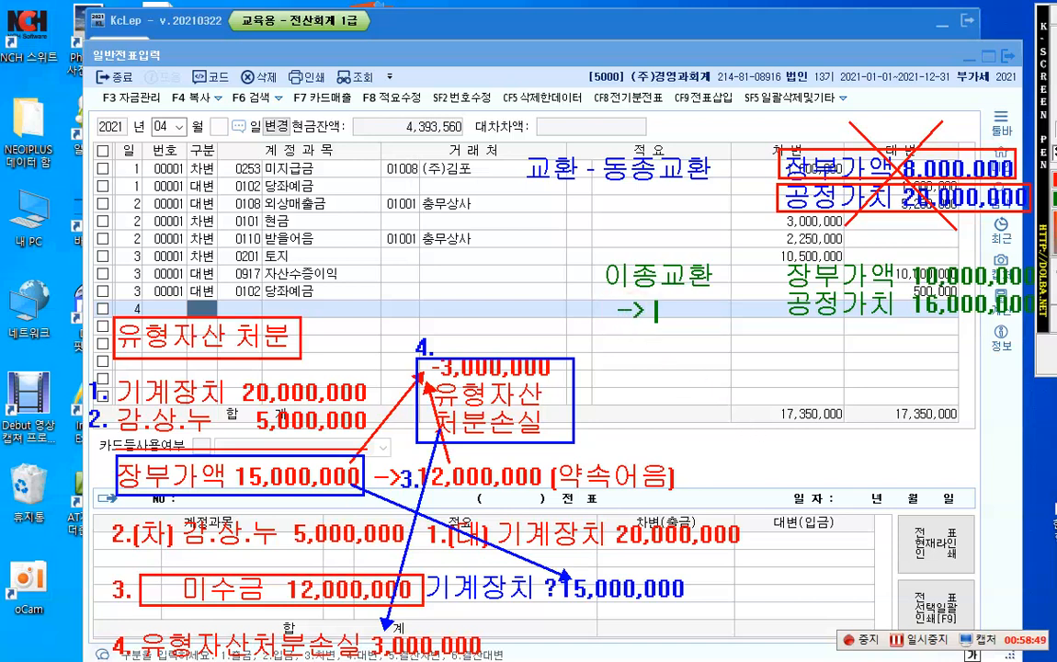
text(첩)
text(량)
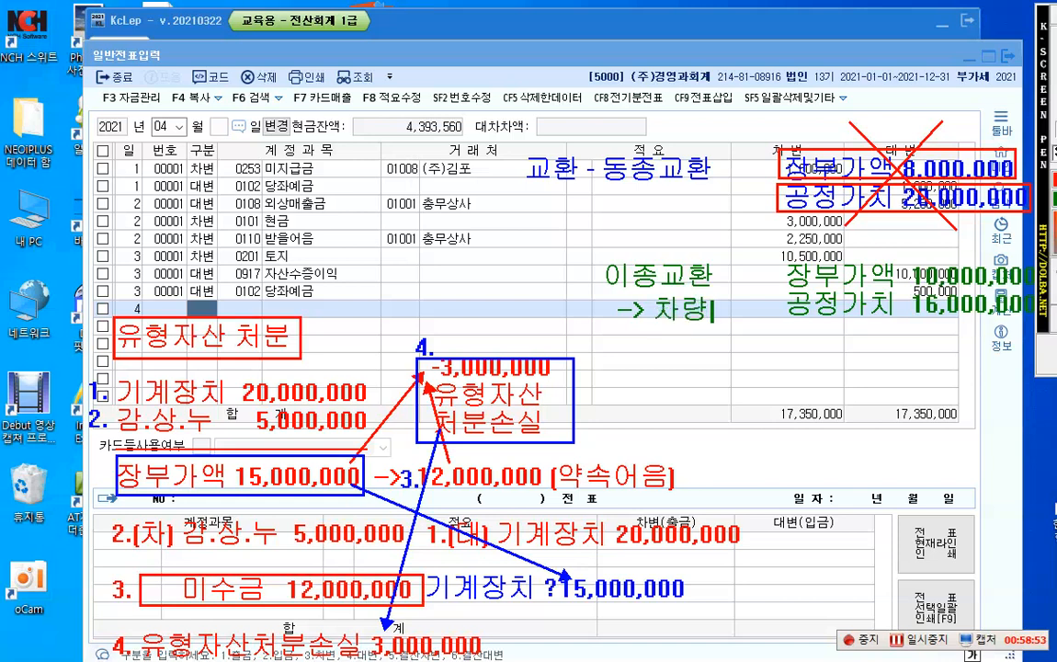
text(운반구)
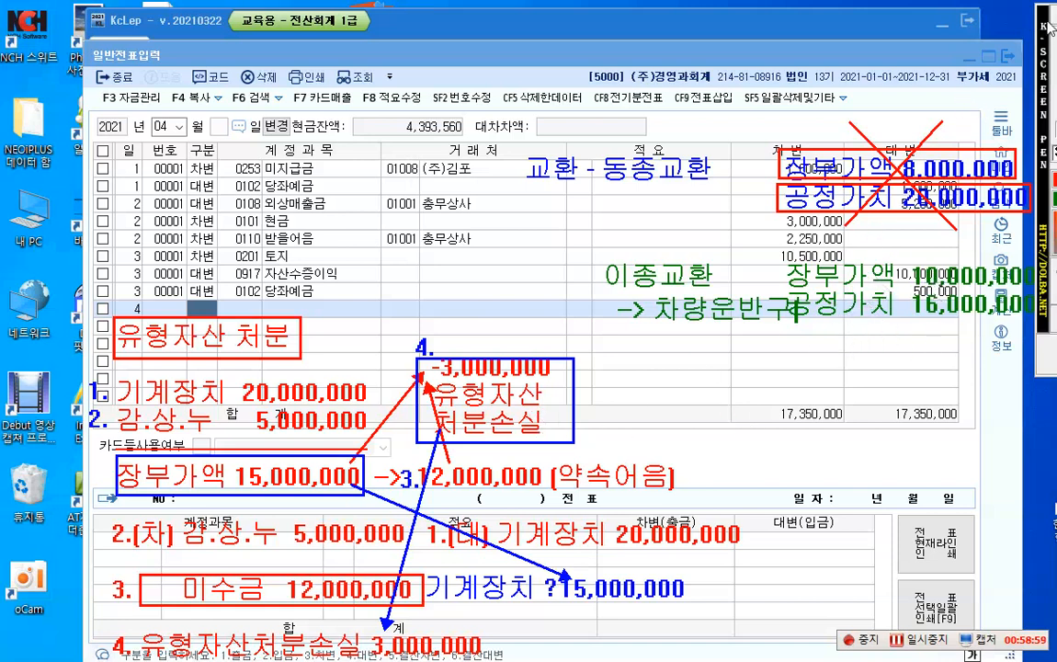
Step: Frame the 공정가치 16,000,000 note in red and draw a red arrow from it to just below the blue 기계장치 note
click(1055, 152)
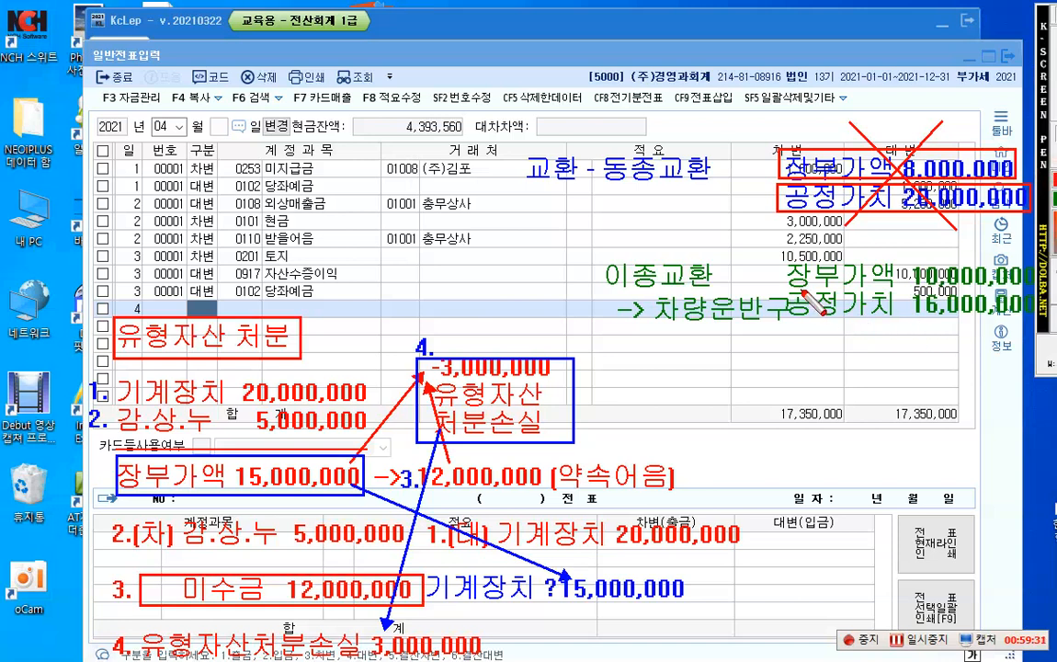
mouse_move(783, 289)
mouse_down()
mouse_move(936, 332)
mouse_move(1034, 326)
mouse_up()
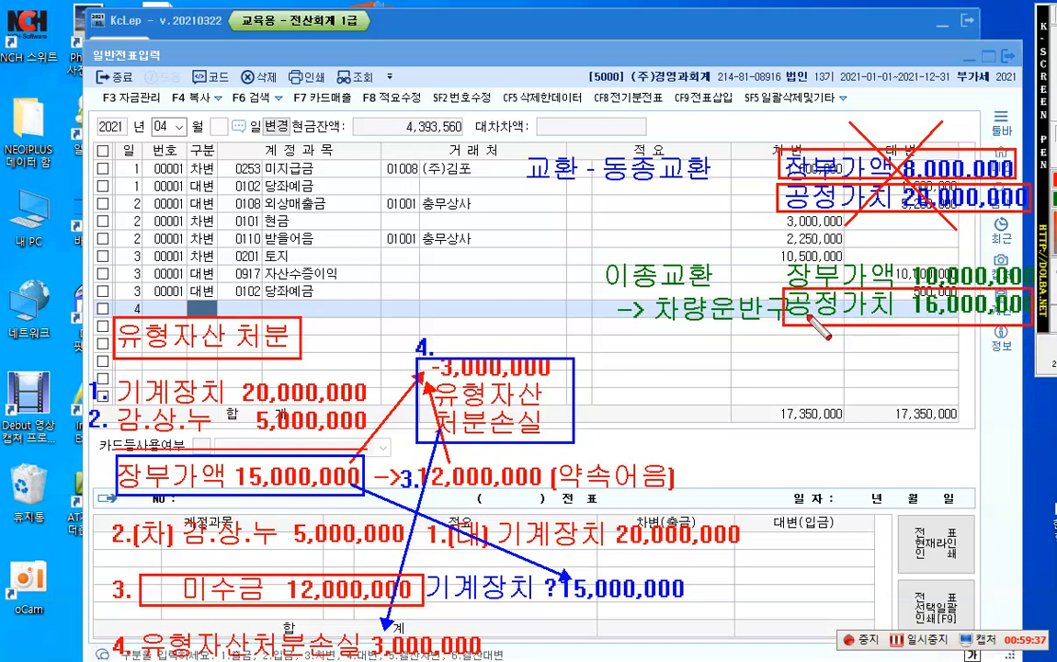
mouse_move(796, 318)
mouse_down()
mouse_move(553, 535)
mouse_move(509, 601)
mouse_up()
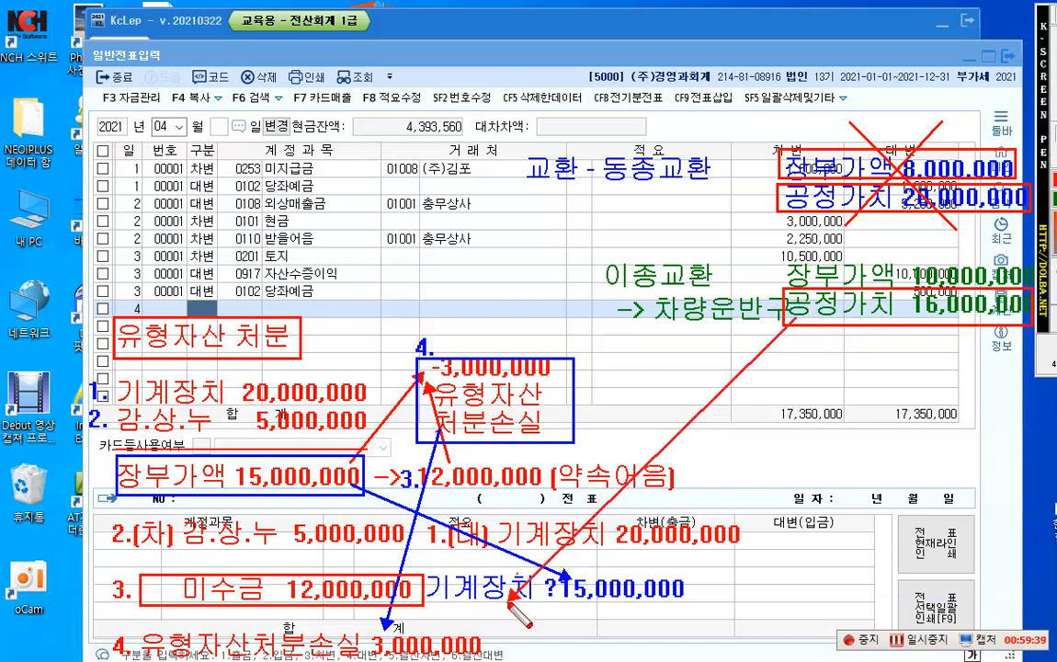
Step: Write the red note "차량운반구 16,000,000" directly below the blue 기계장치 note, at the end of the red arrow
click(1053, 155)
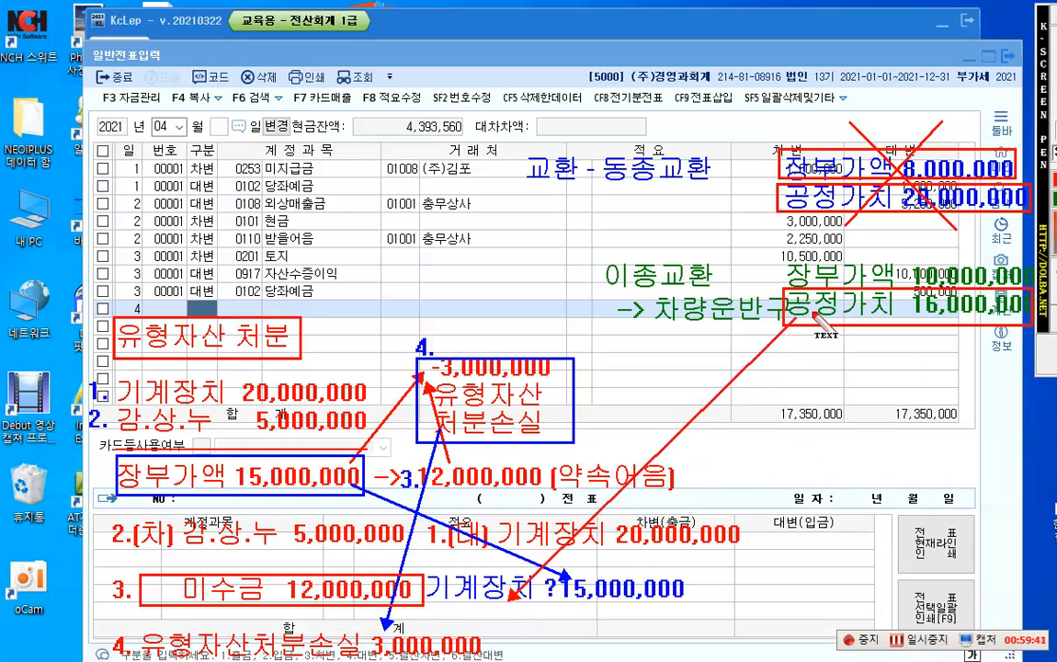
click(447, 617)
text(차량)
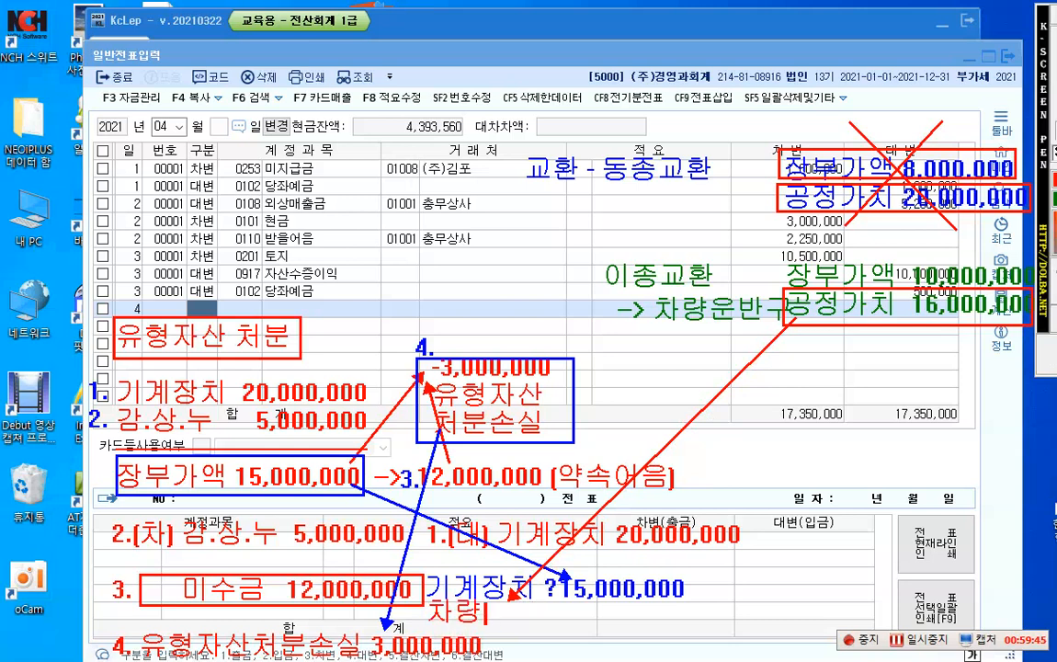
text(운반구 )
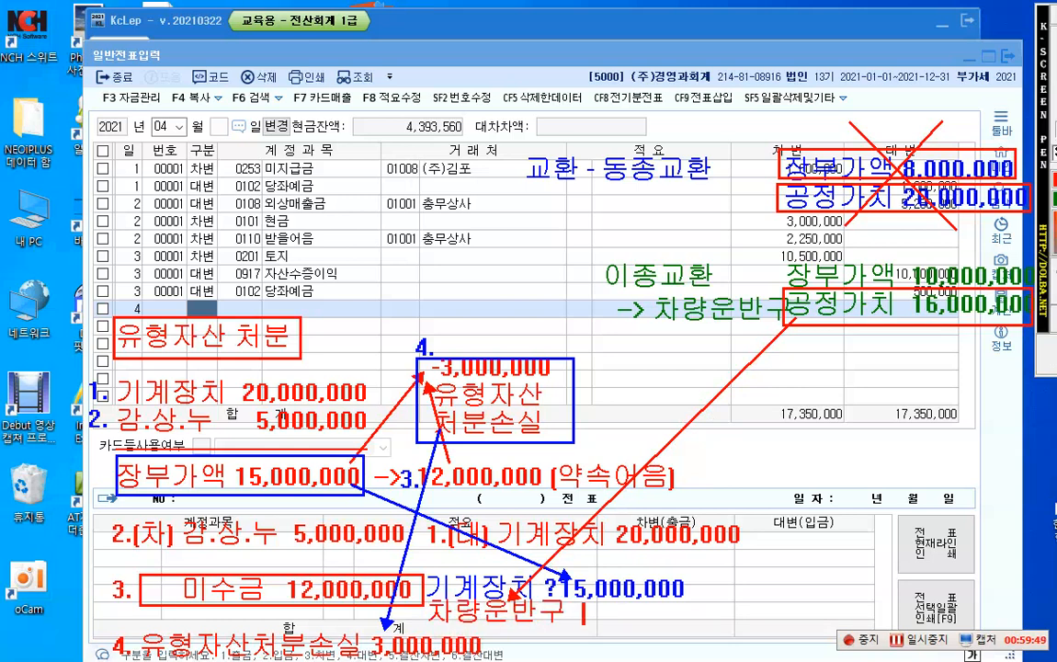
text( 16,0)
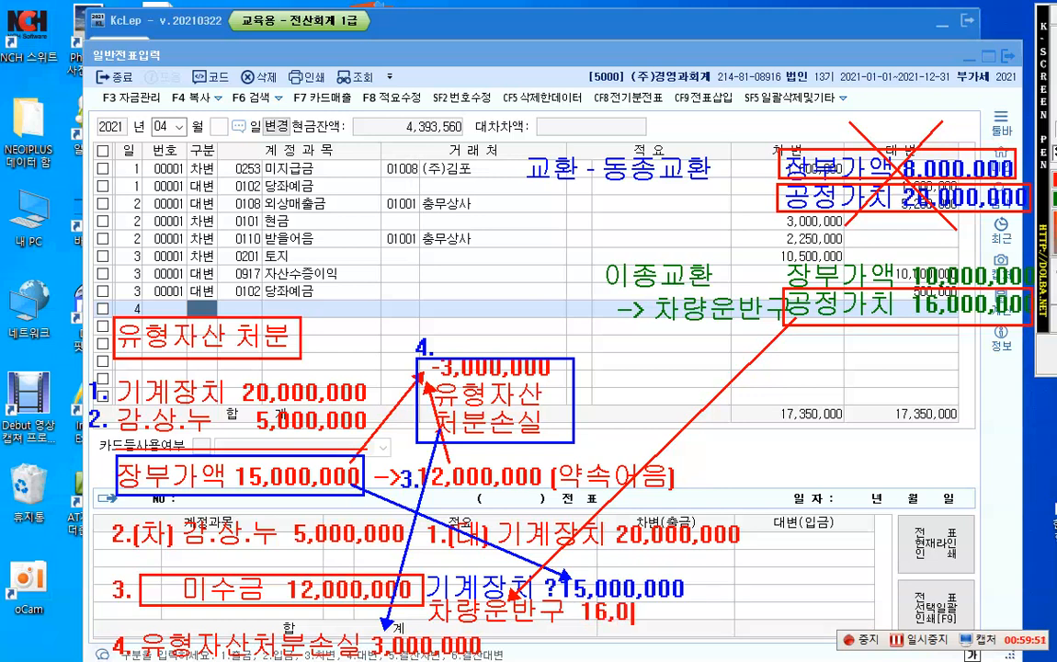
text(00,000)
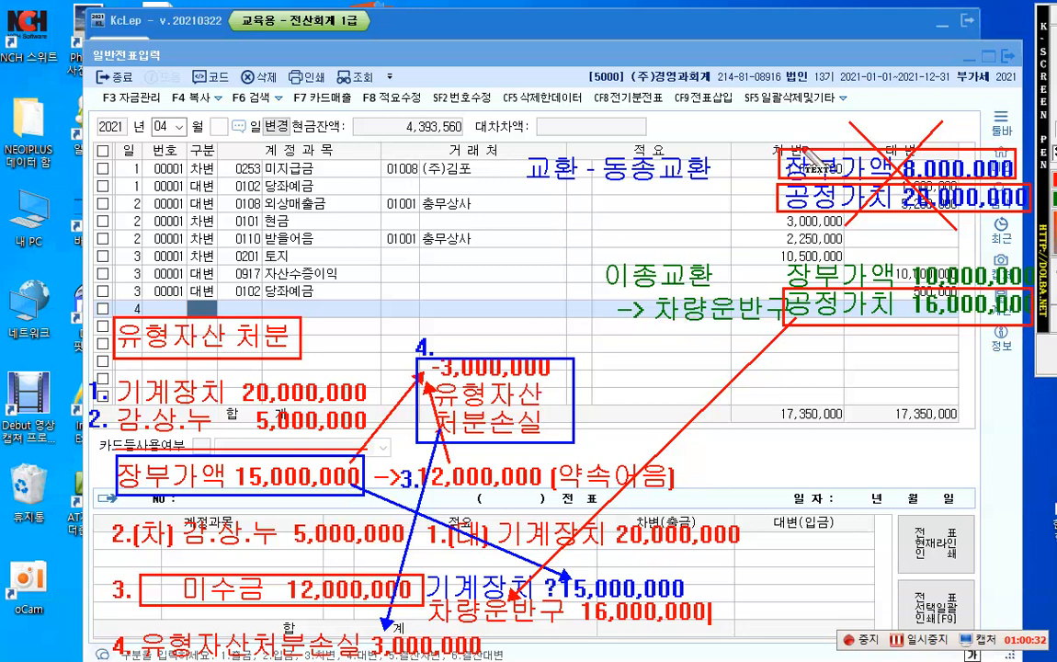
Step: Draw red frames around the 동종교환 and 이종교환 headings
click(1054, 16)
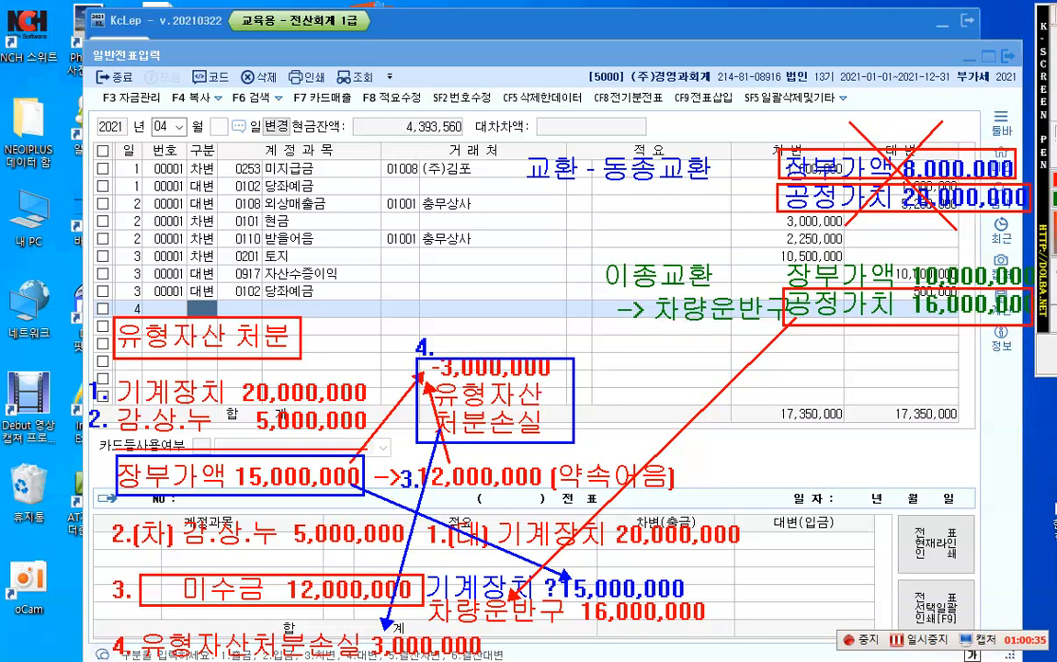
drag(595, 149, 722, 189)
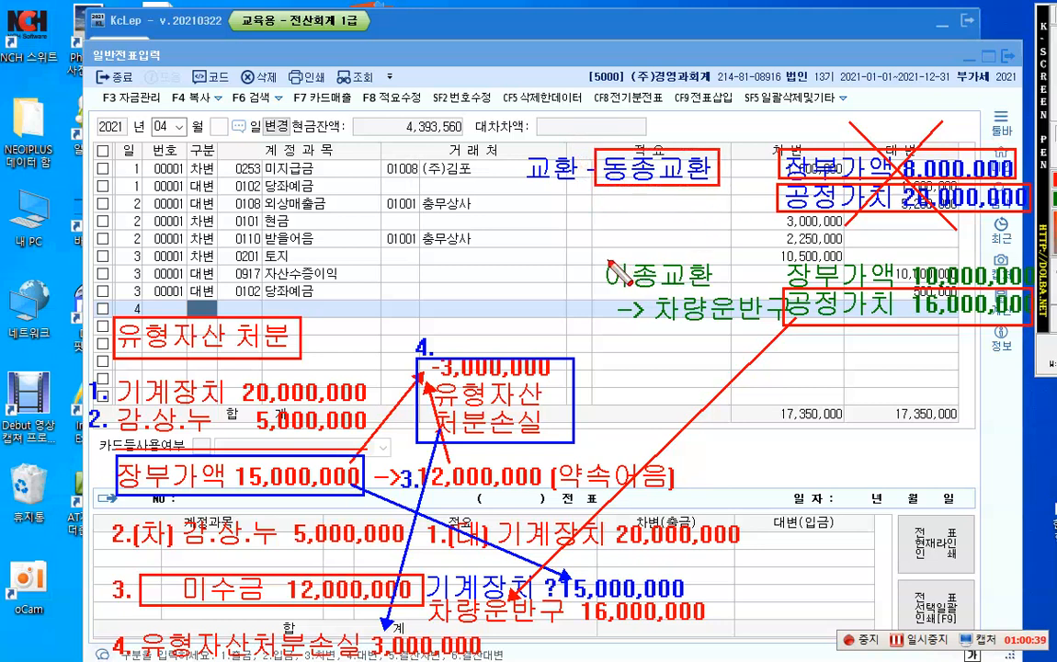
drag(594, 255, 718, 291)
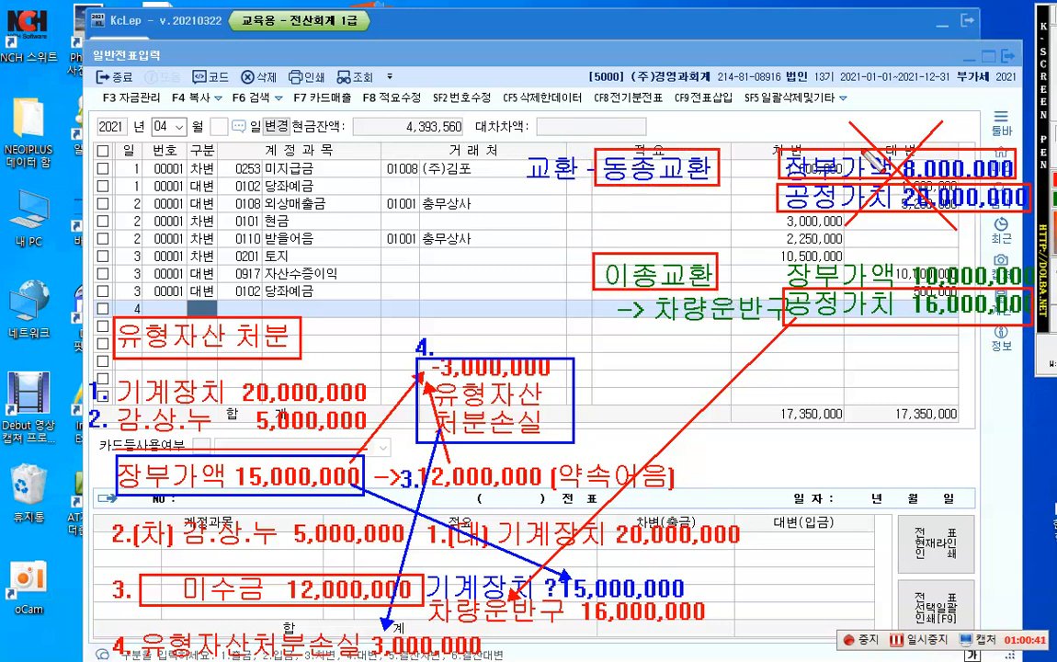
Step: Write "장부가액" in red directly below the framed 동종교환 heading
click(1056, 154)
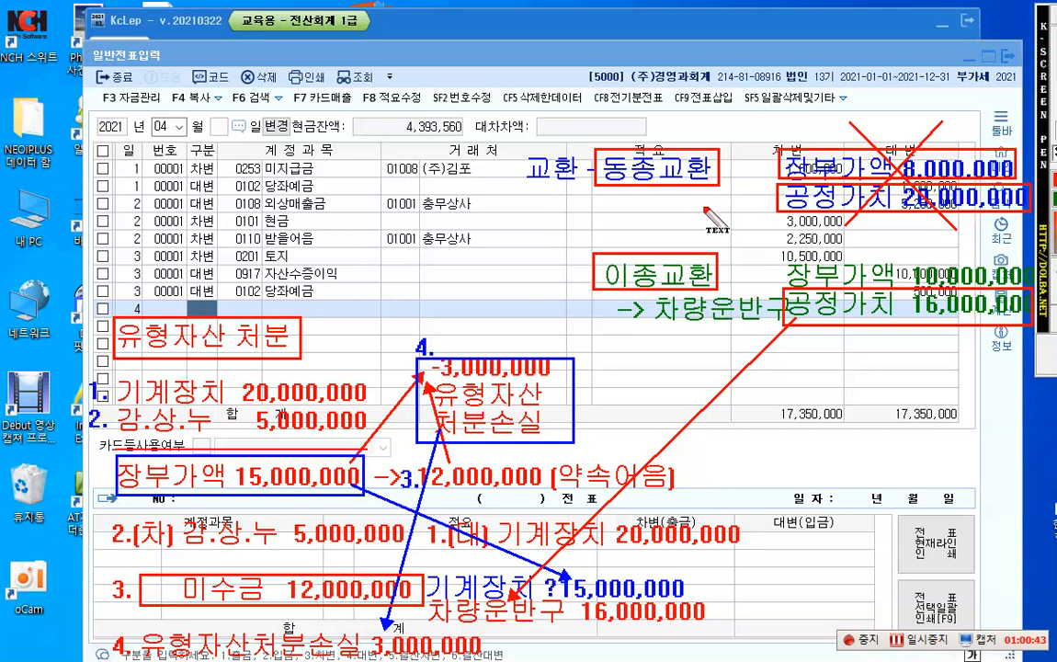
click(608, 199)
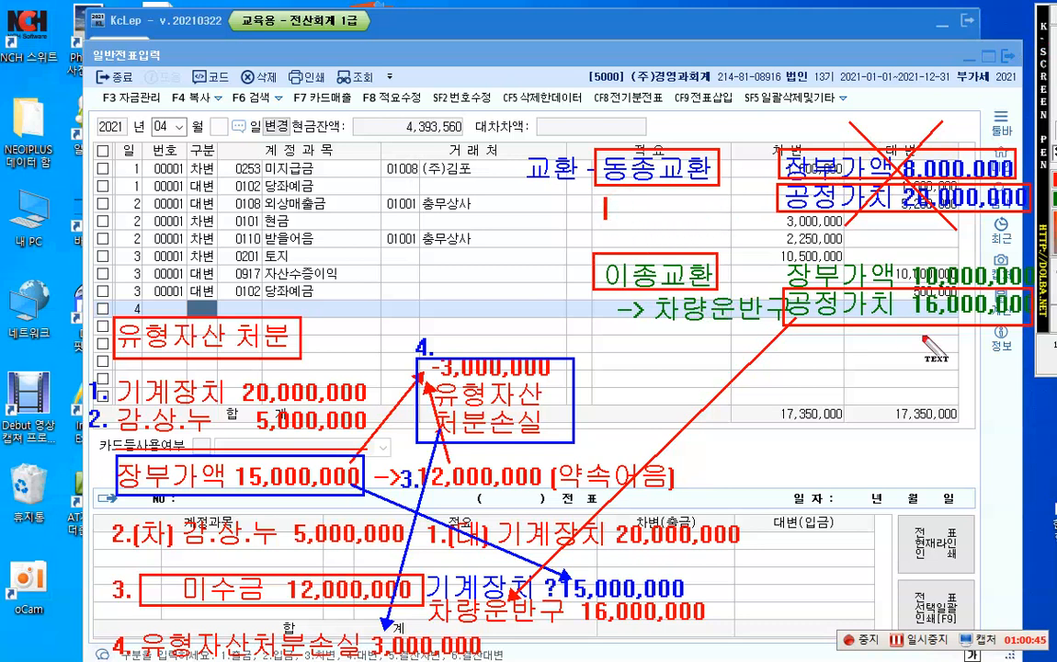
text(장부가애ㄱ)
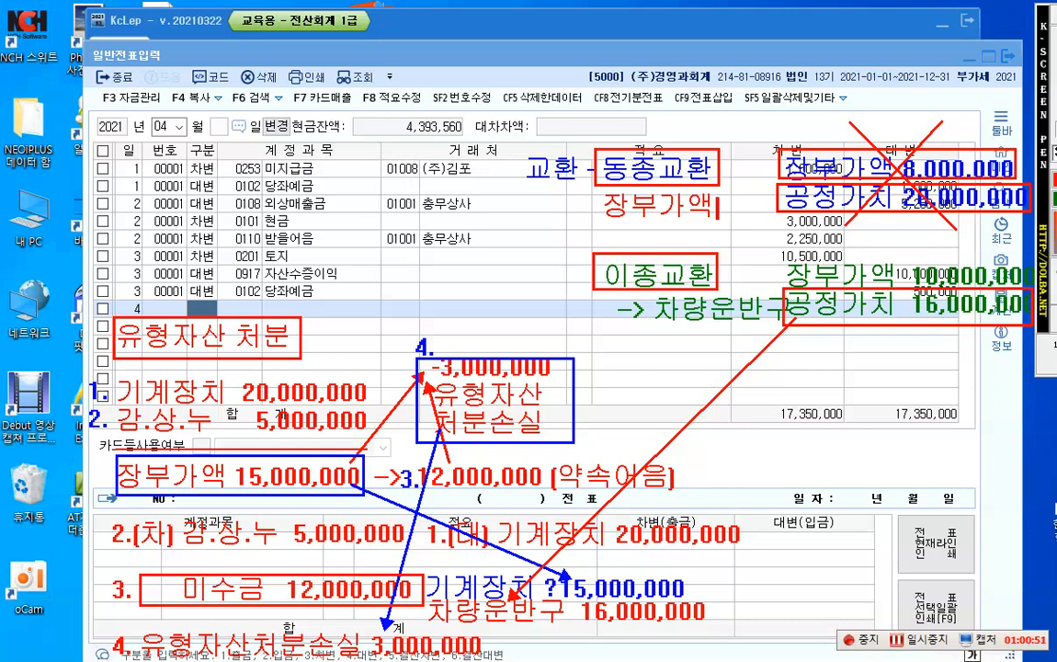
Step: Add "공정가치" in red below the green "-> 차량운반구" note, and clear all annotations from the screen
key(Return)
key(Return)
key(Return)
key(Return)
key(Return)
text(공정가)
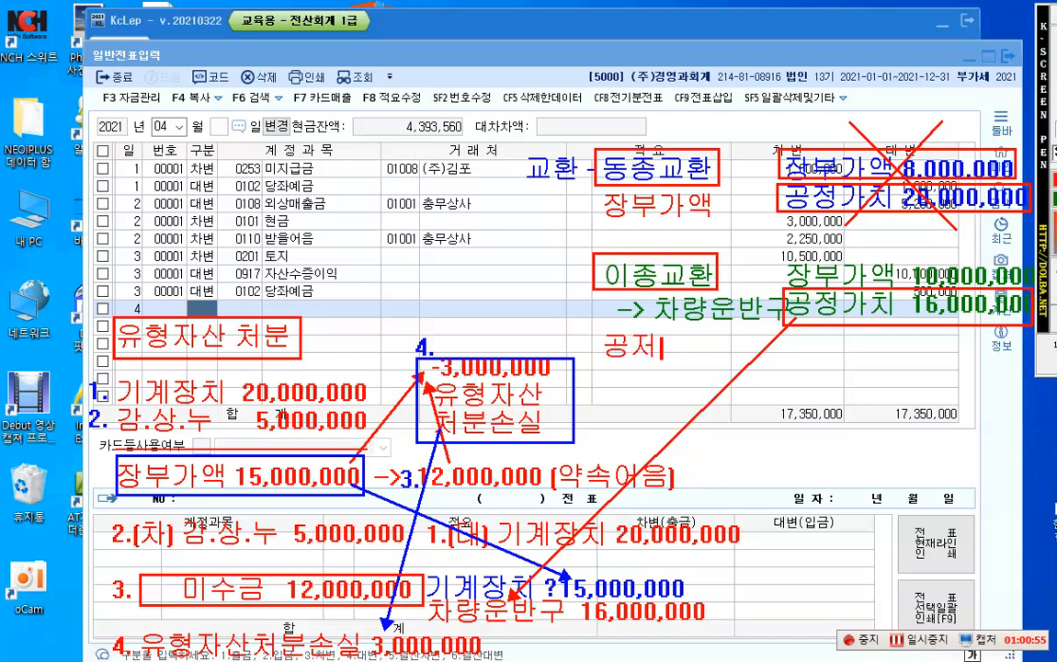
text(치)
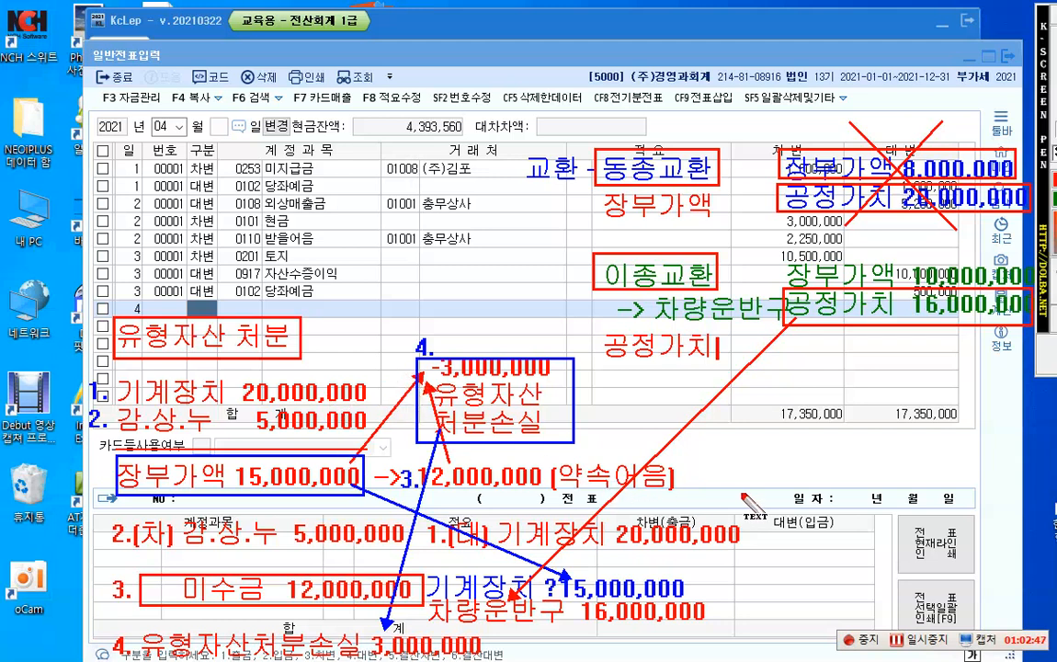
key(Escape)
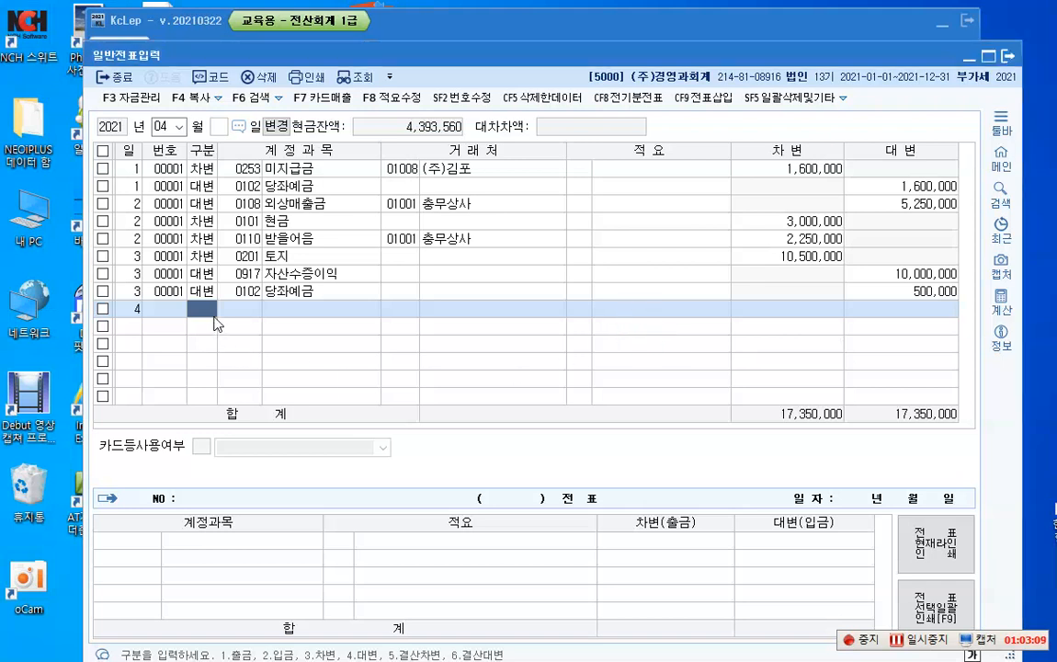
Step: Enter the April 4 credit line for 기계장치 (0206) with an amount of 20,000,000
text(4)
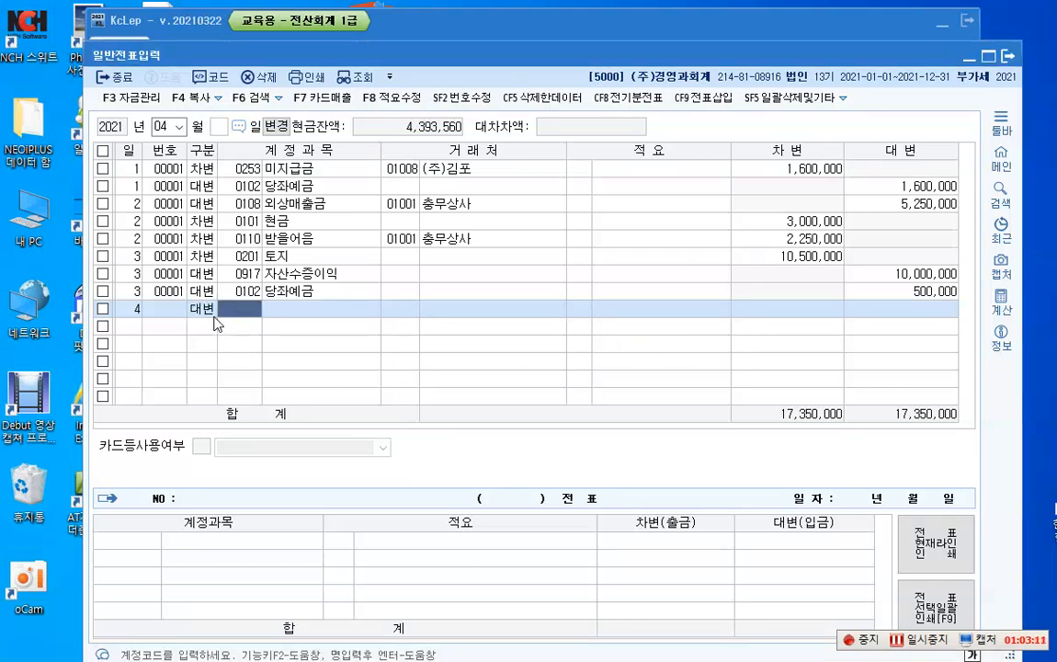
text(기계)
key(Return)
key(Return)
key(Return)
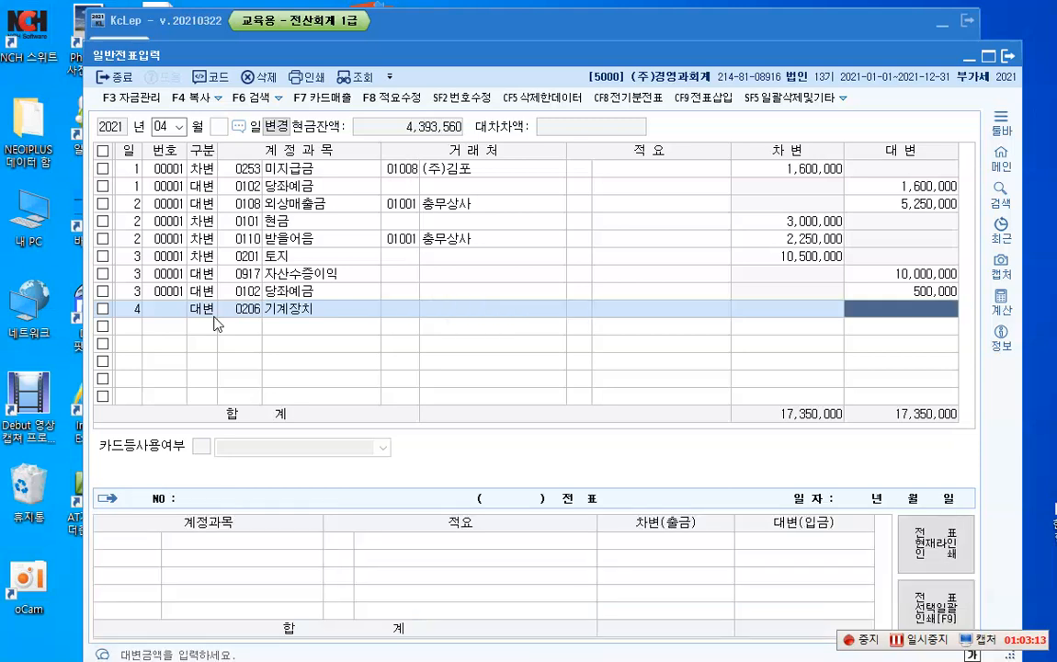
text(20000000)
Step: Add an April 4 debit line for 감가상각누계액 (0207) with an amount of 5,000,000
key(Return)
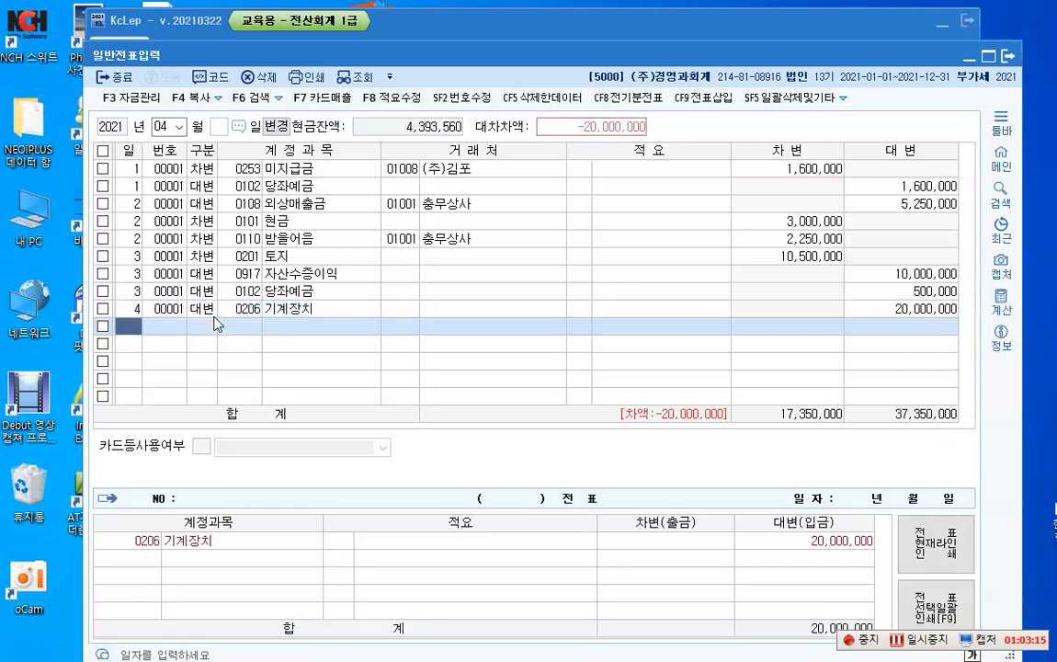
text(4)
key(Return)
text(3)
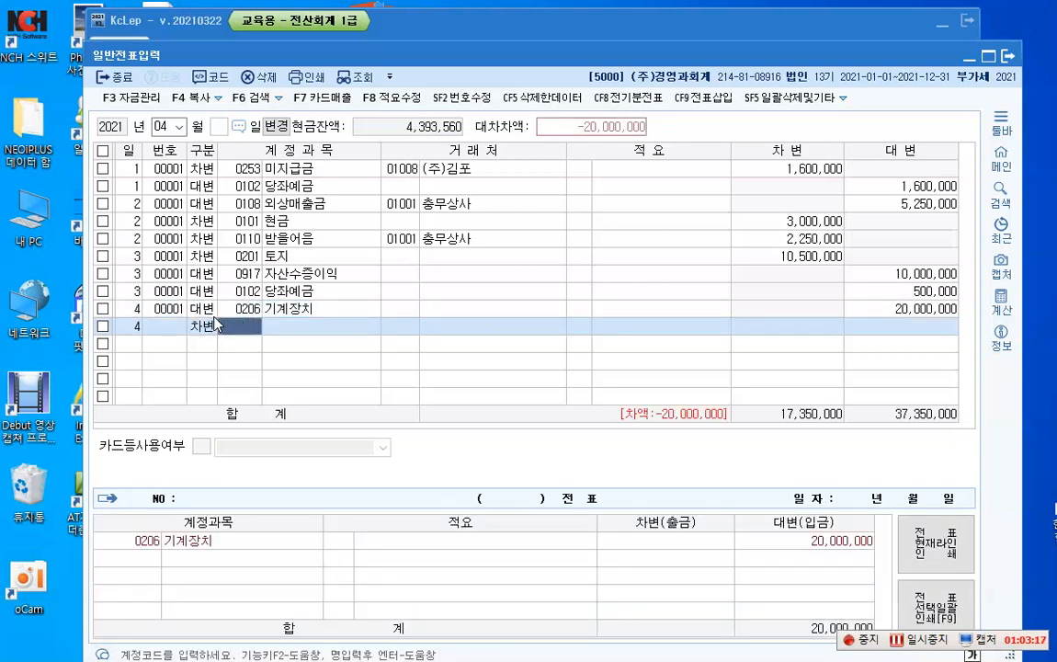
text(207)
key(Return)
key(Return)
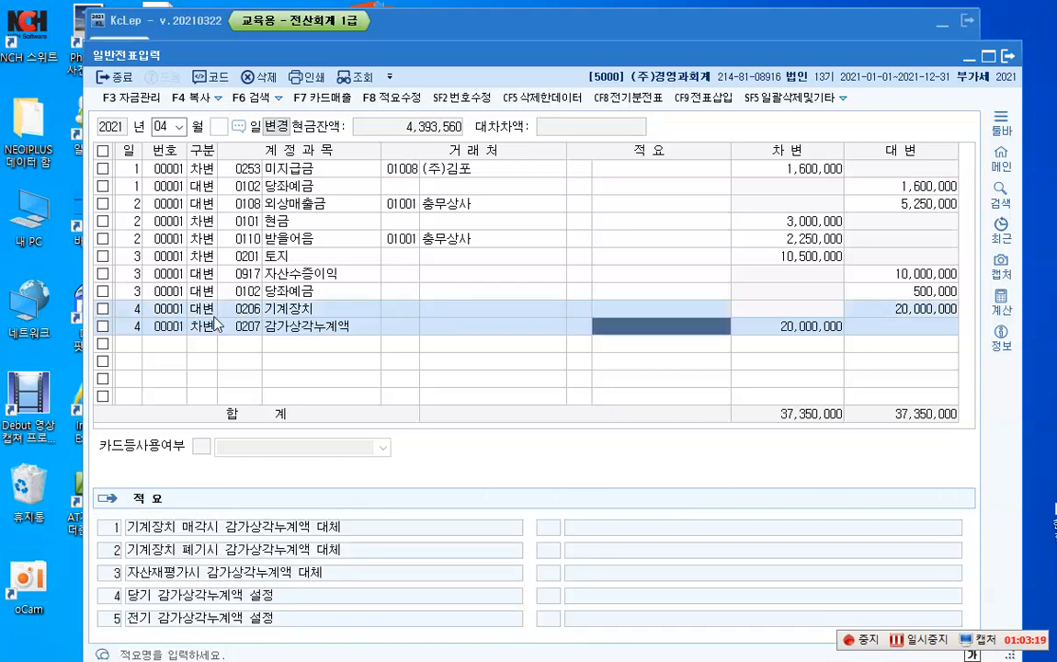
key(Return)
text(5,000,000)
Step: Add an April 4 debit line for 기계장치 (0206) at 15,000,000, skipping the quick fixed-asset registration
key(Return)
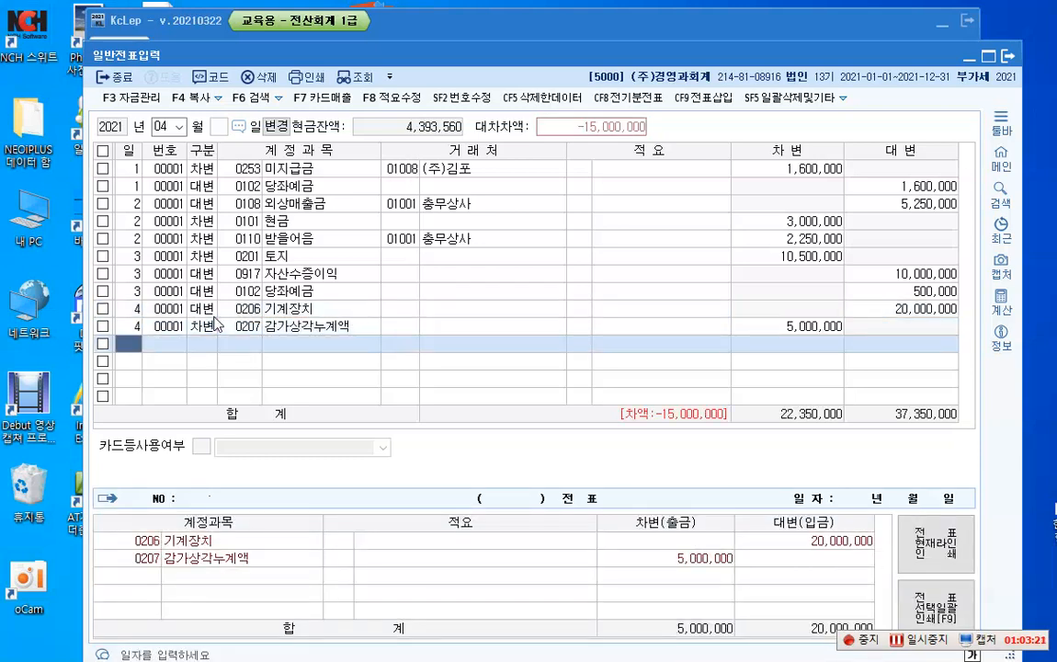
key(Return)
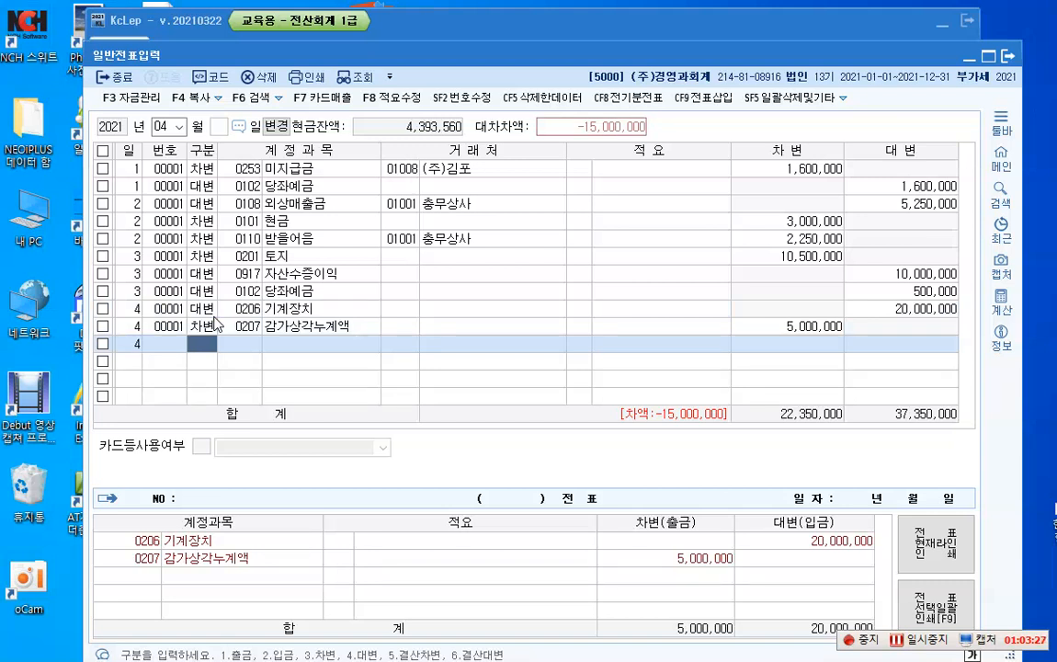
text(3)
key(Return)
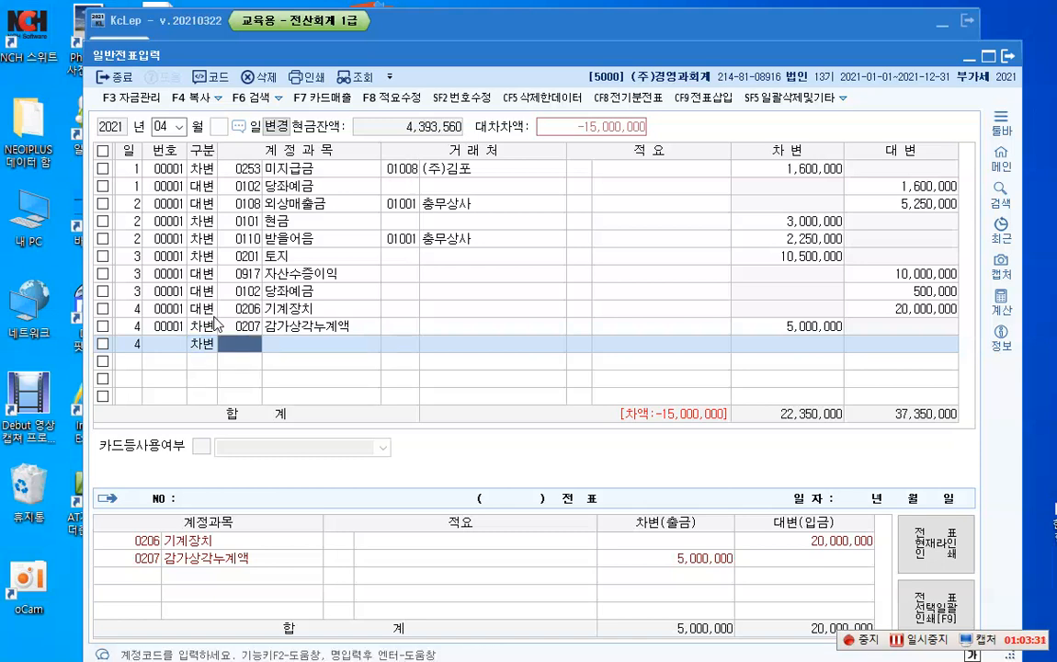
text(206)
key(Return)
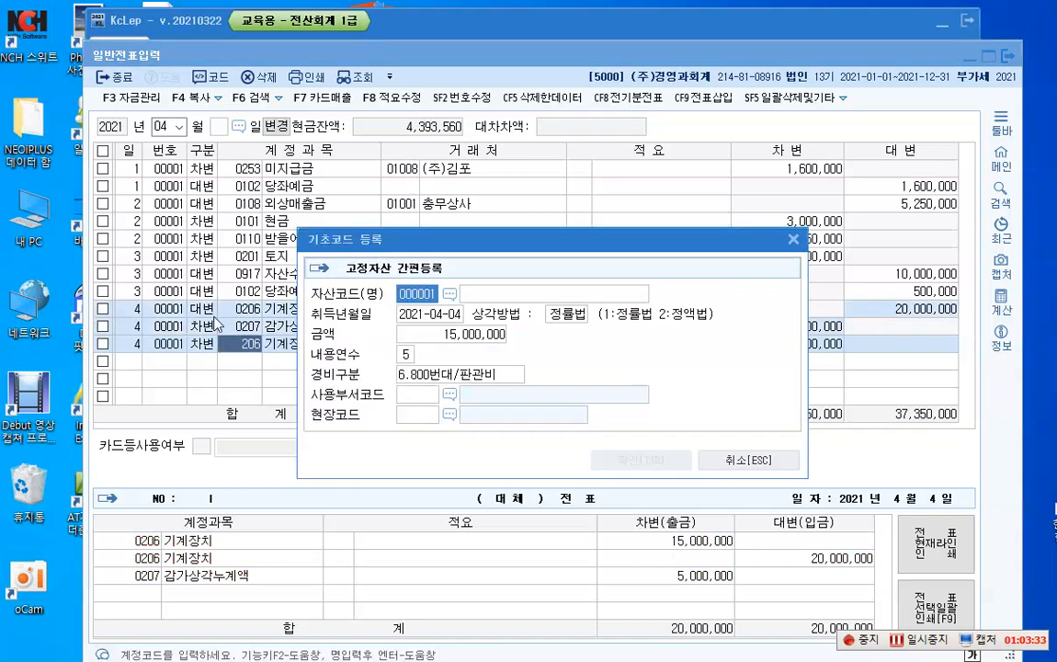
key(Escape)
key(Return)
key(Return)
key(Return)
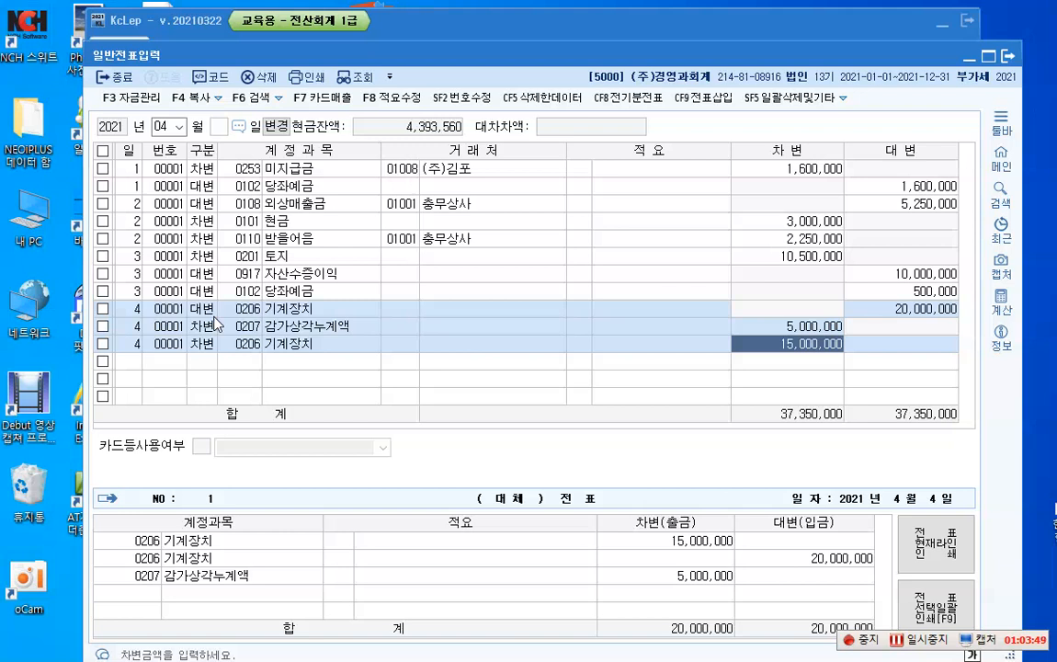
key(Return)
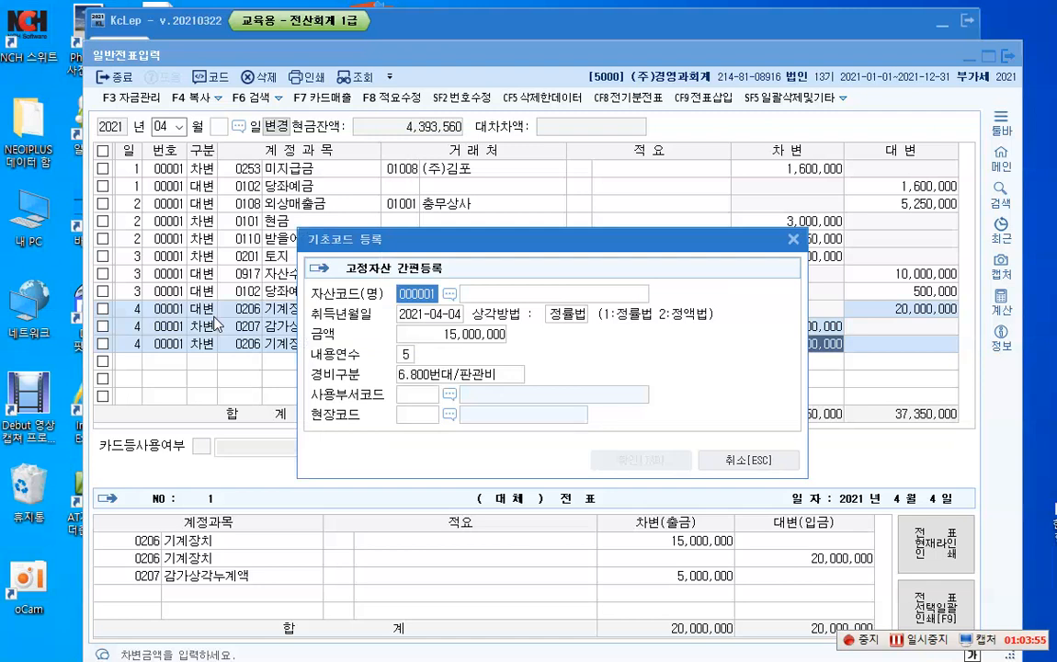
key(Escape)
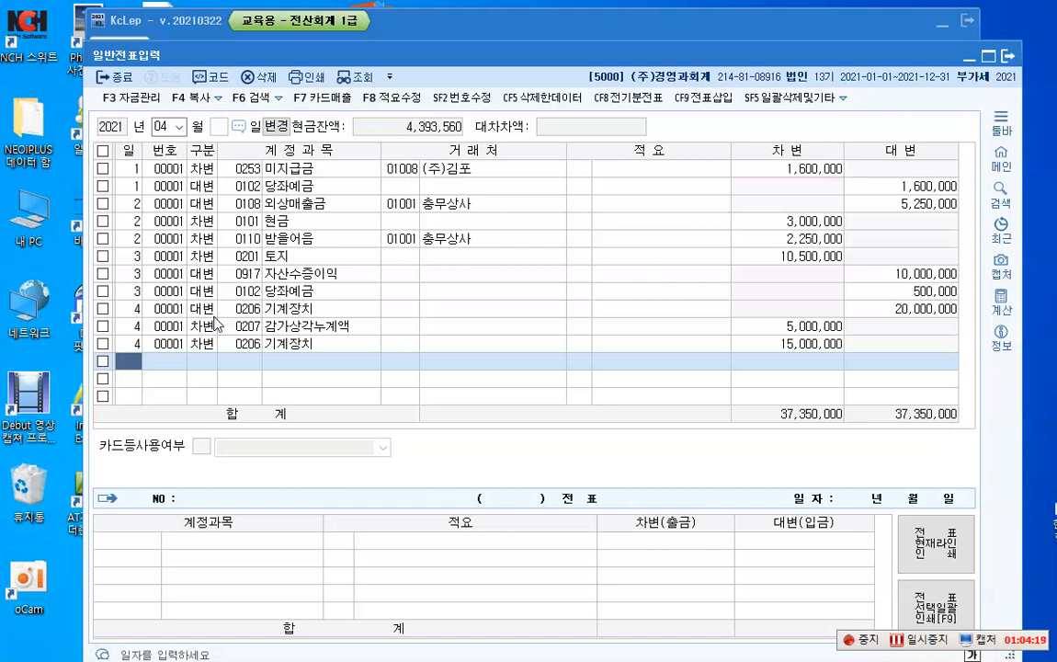
Step: Enter an April 5 credit line for 외상매출금 (0108) with customer 01002 원효상회 and an amount of 6,250,000
text(ㅁ5)
key(Return)
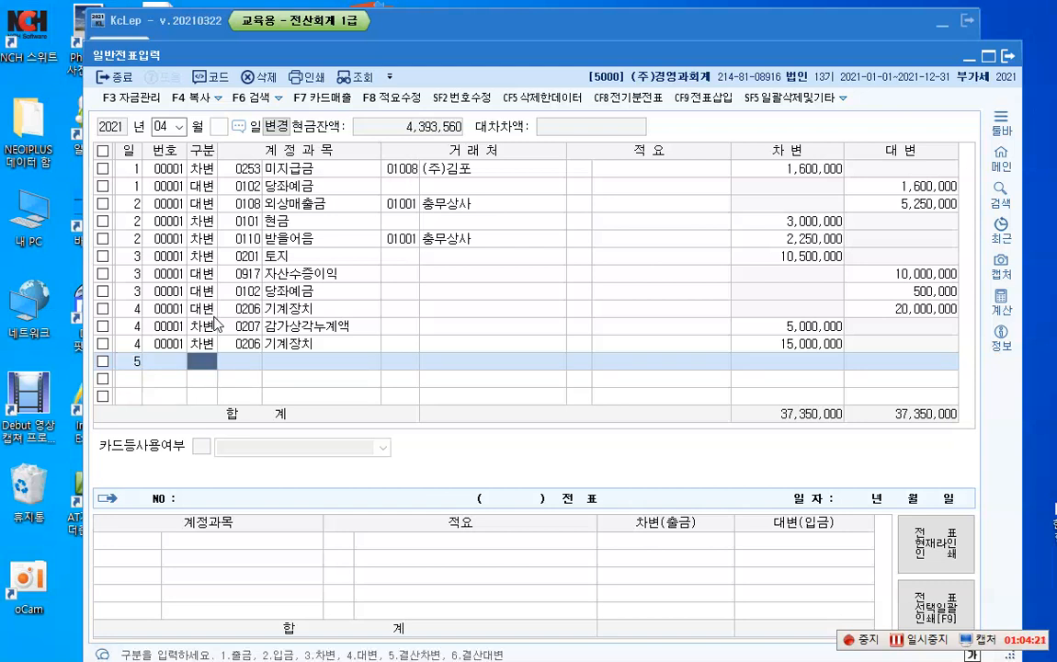
text(4108)
key(Return)
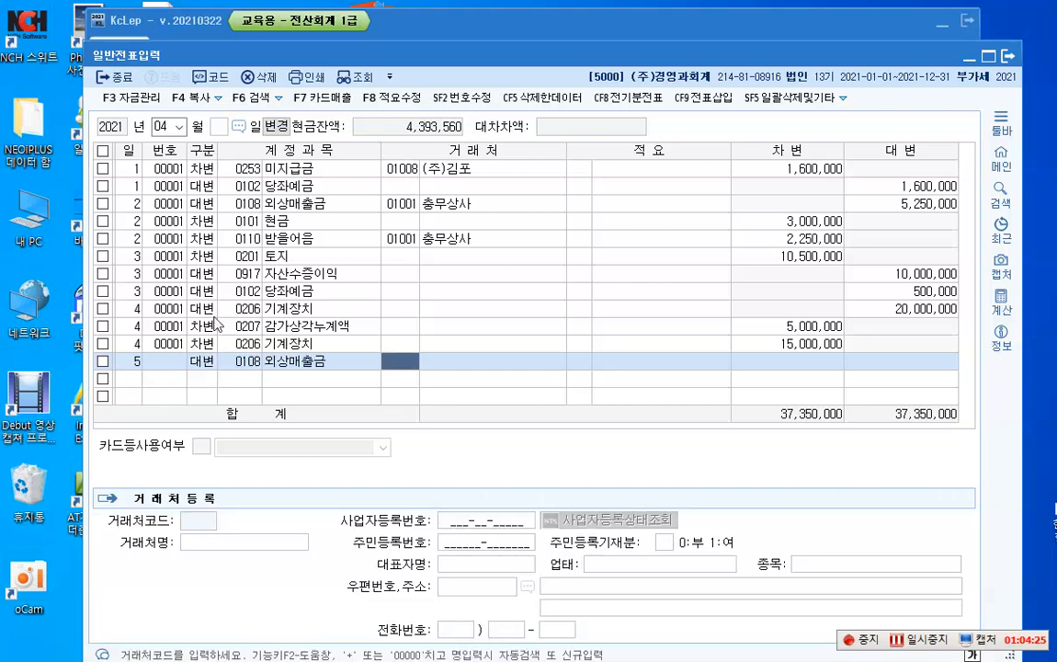
key(F2)
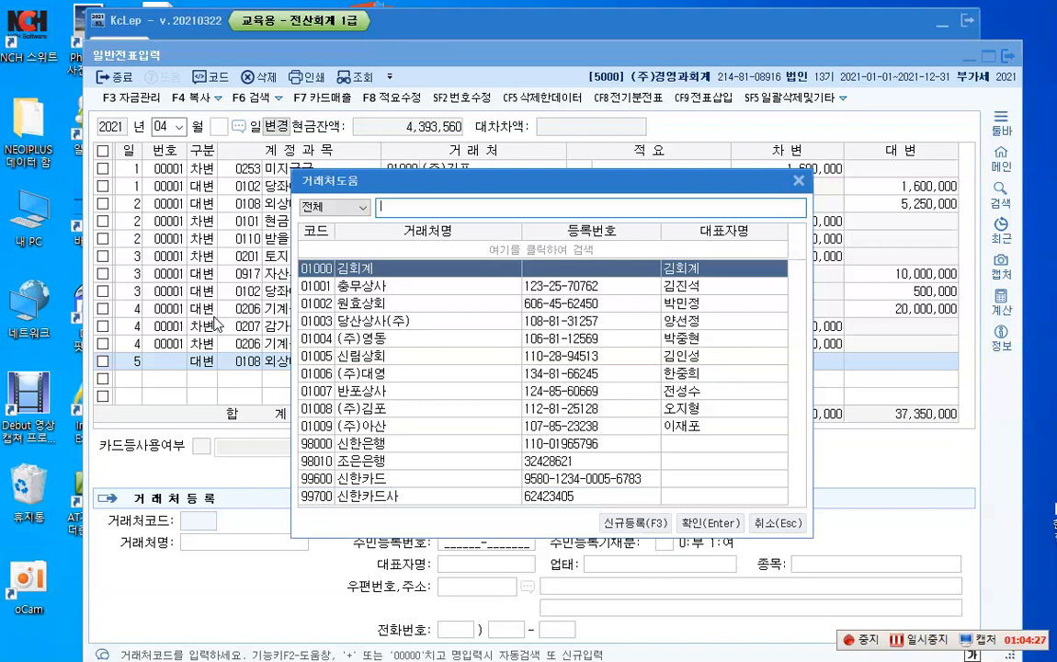
key(Down)
key(Down)
key(Return)
key(Return)
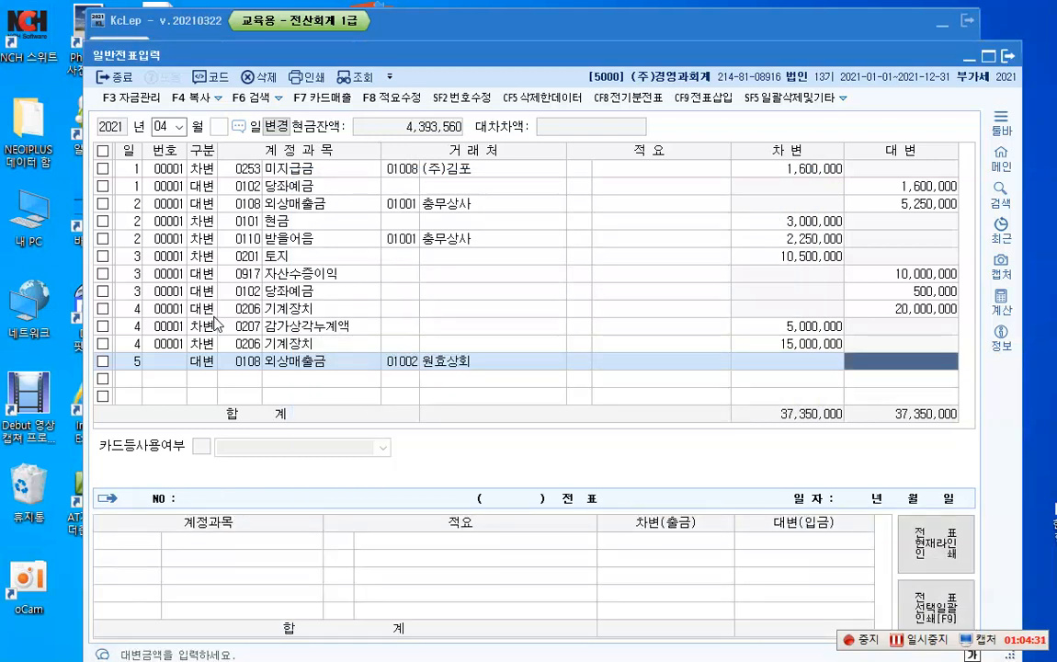
text(6,250,000)
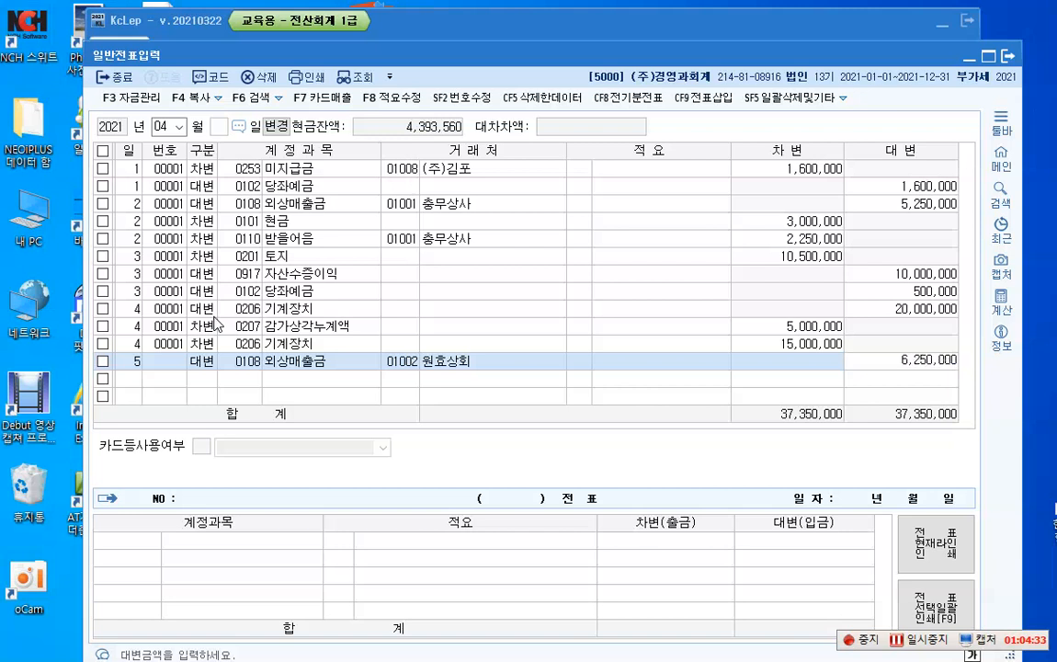
key(Return)
Step: Add an April 5 debit line for 현금 (0101) with an amount of 250,000
text(5)
key(Return)
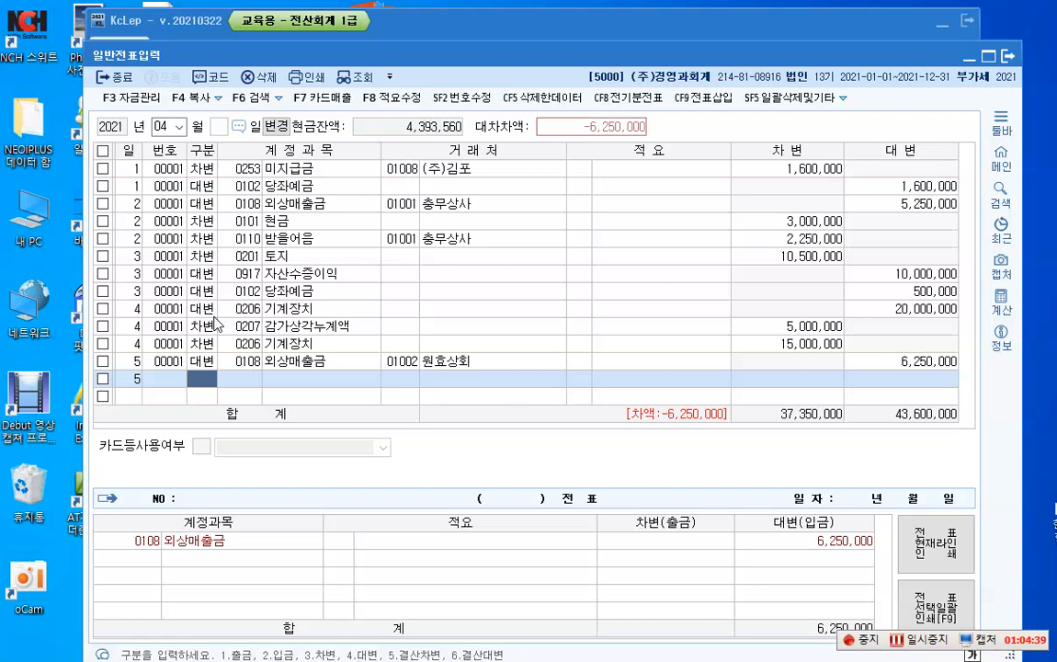
text(3)
key(Return)
text(101)
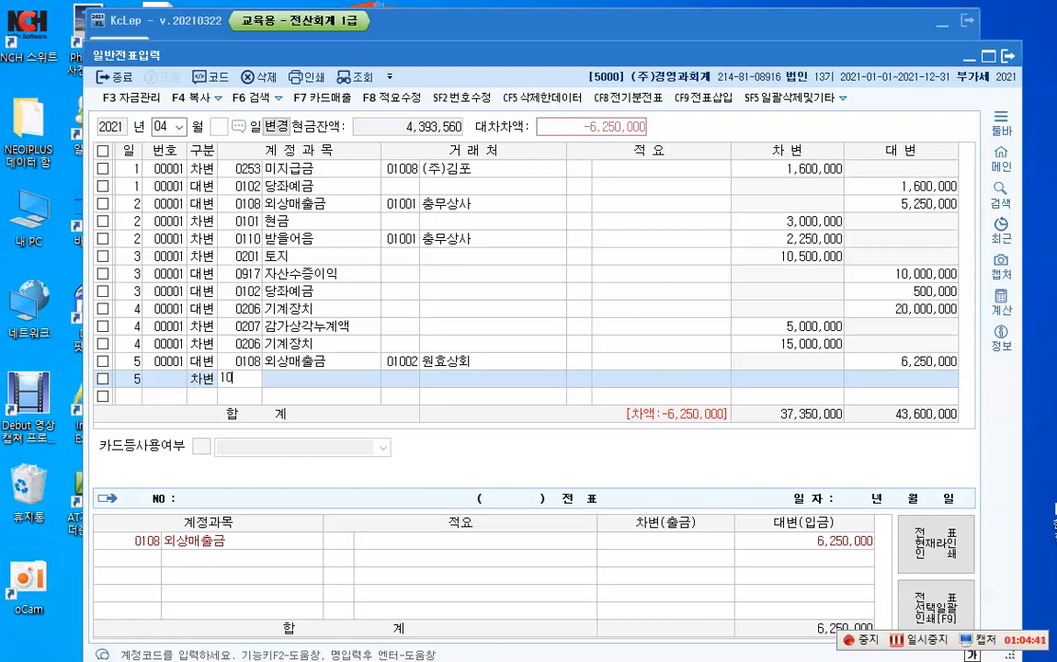
key(Return)
key(Return)
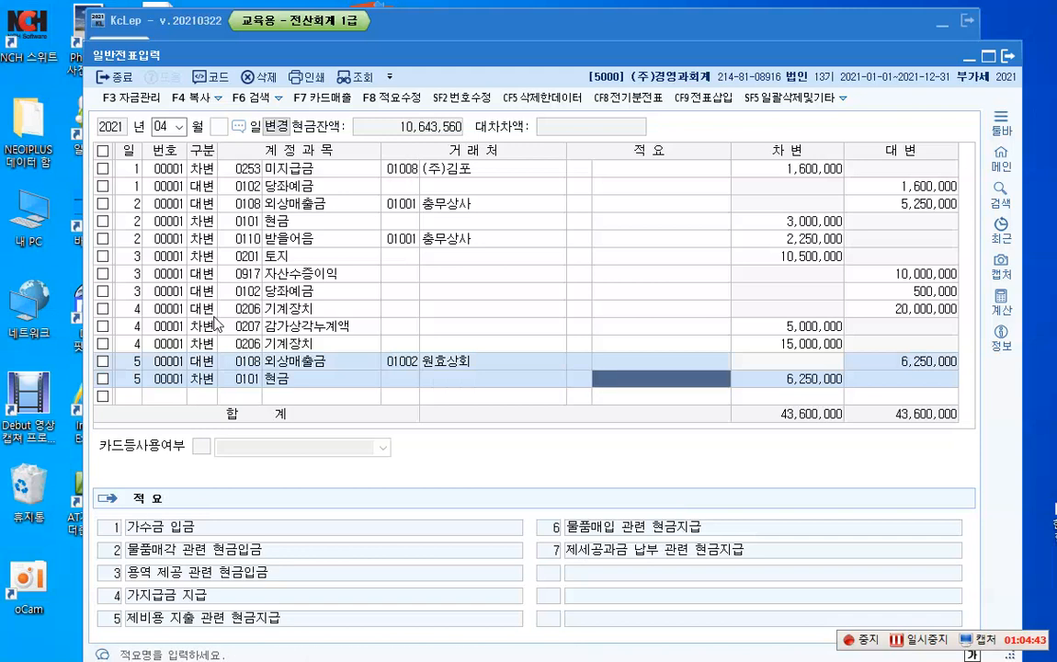
key(Return)
text(250000)
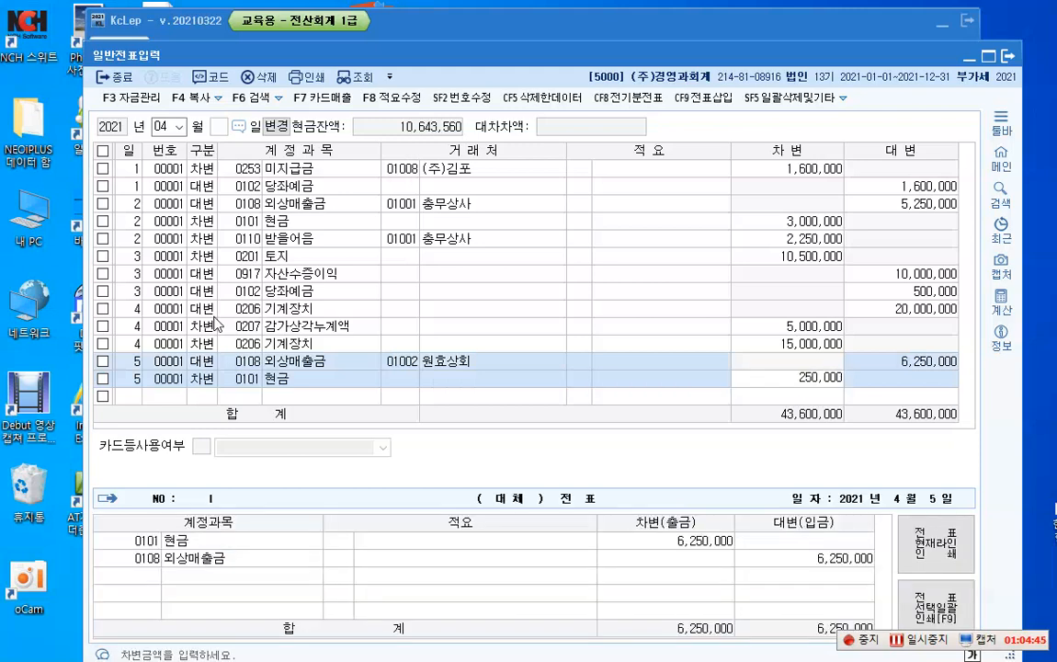
key(Return)
key(Return)
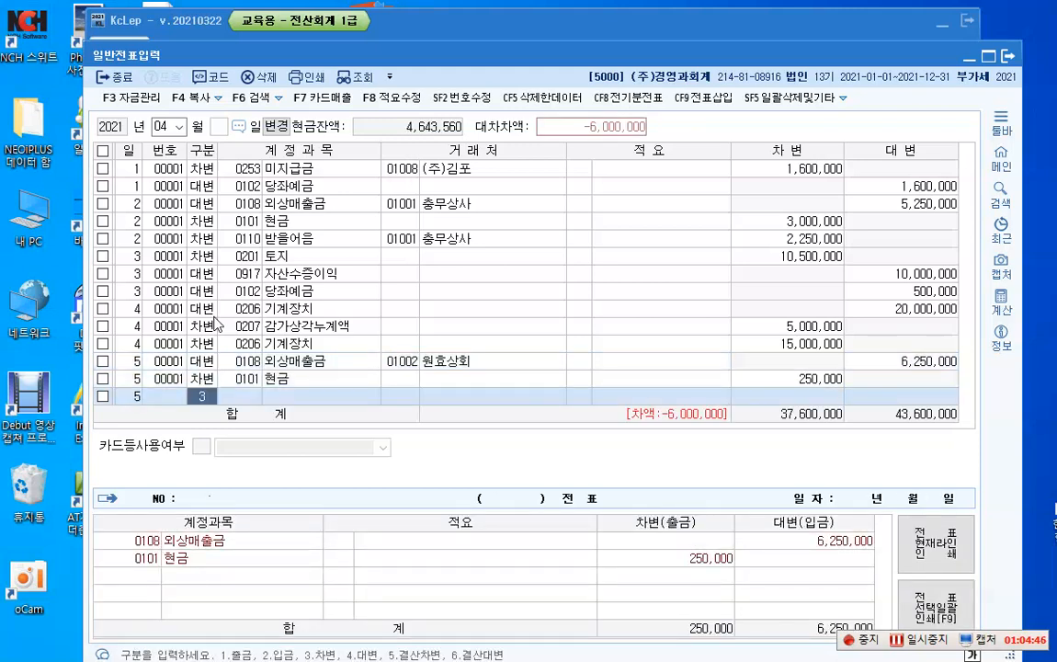
Step: Add an April 5 debit line for 받을어음 (0110) with customer 01002 원효상회 and an amount of 6,000,000
text(3)
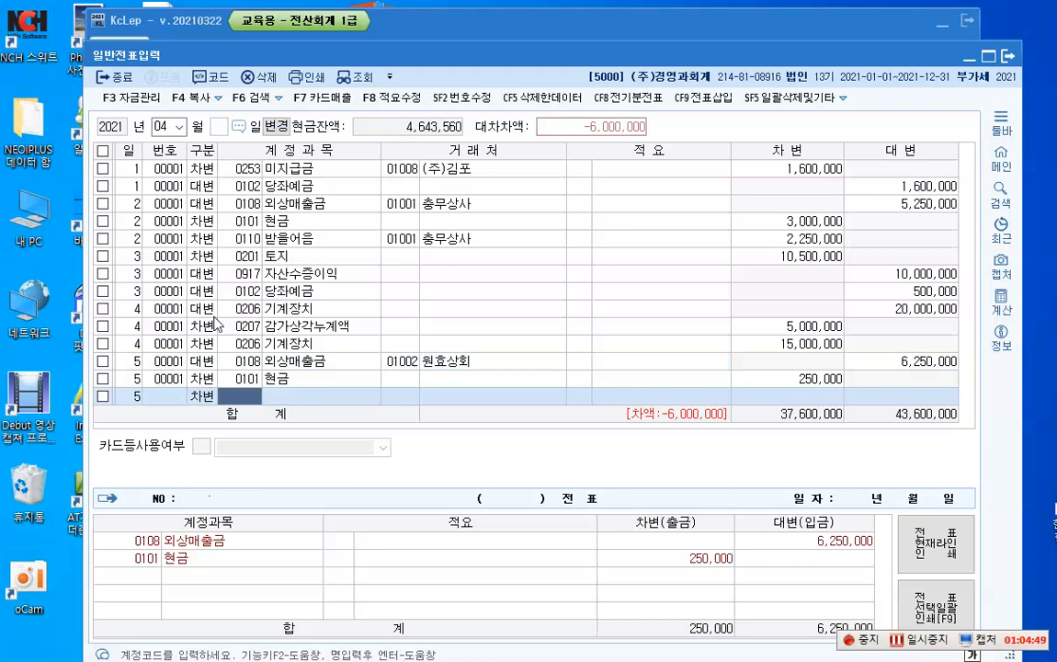
text(110)
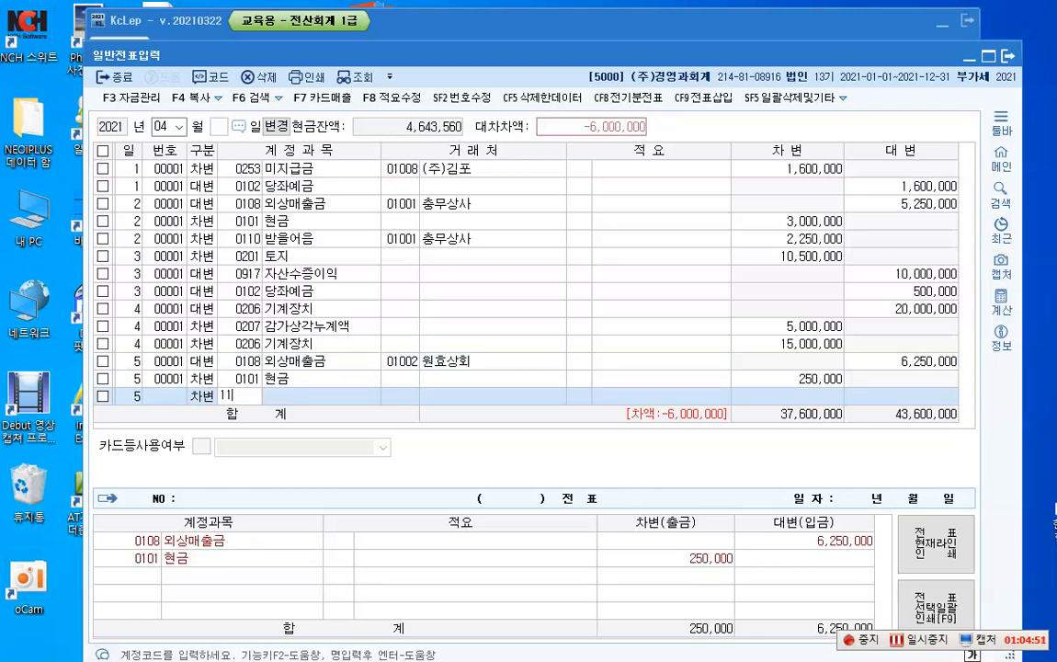
key(Return)
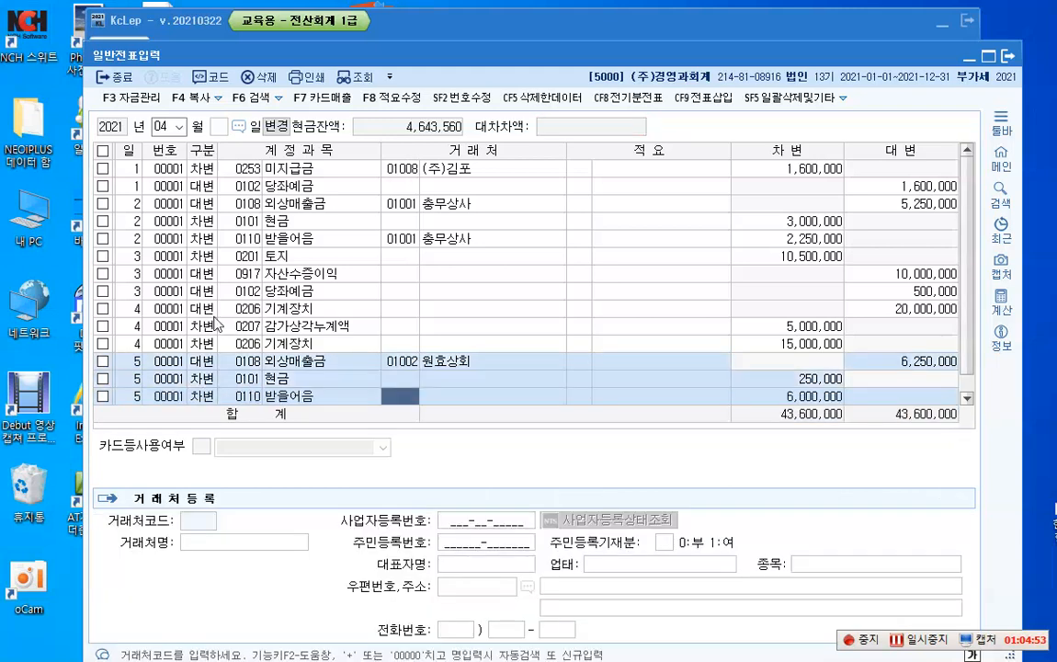
text(1002)
key(Return)
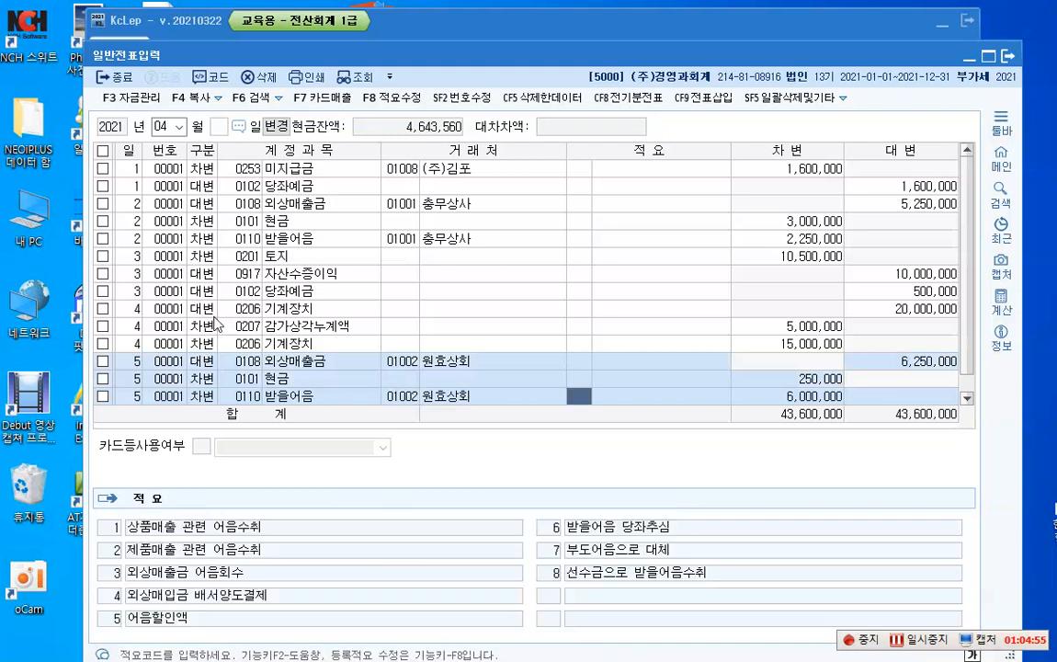
key(Return)
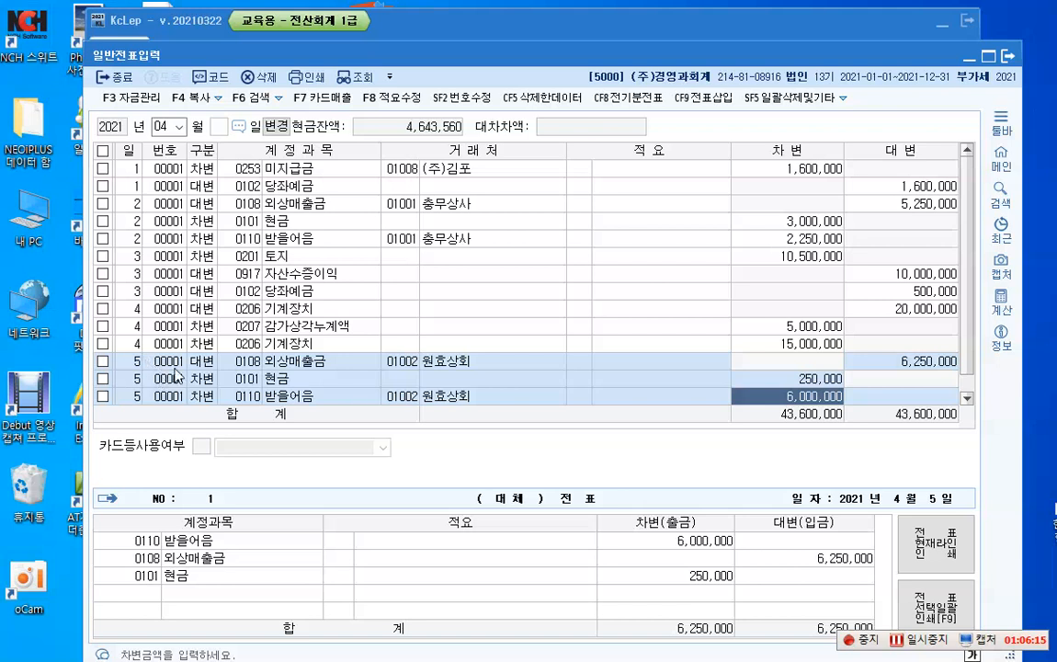
Step: Switch the voucher entry month to 05, leaving the day blank to enter the whole month's lines
click(182, 129)
click(184, 131)
click(170, 195)
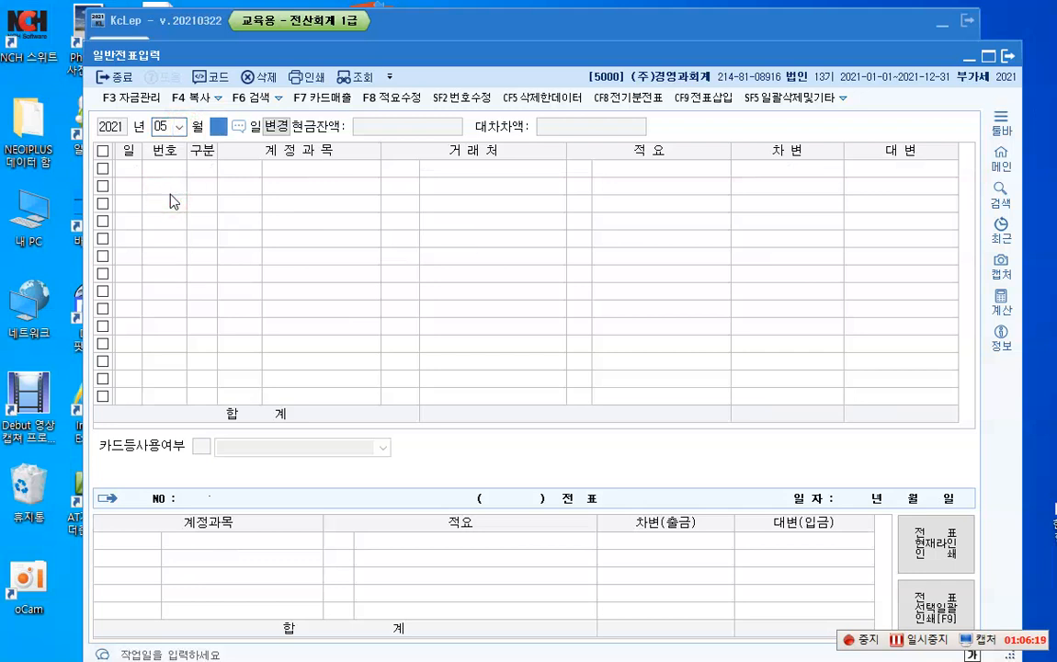
key(Return)
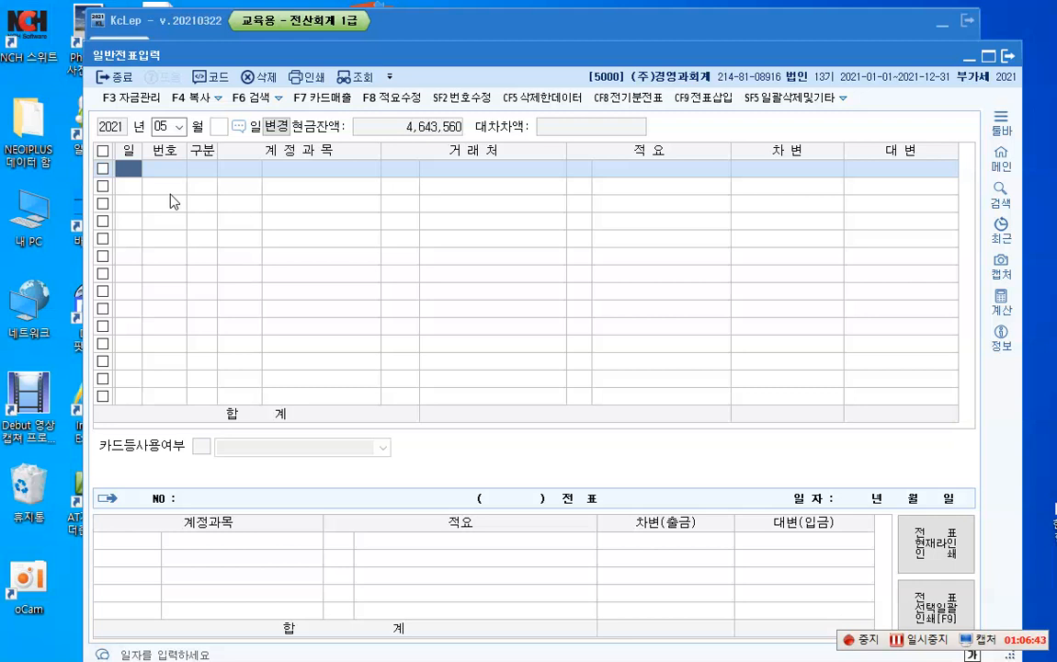
Step: Enter a May 1 debit line for 외상매입금 (0251) with customer 01004 (주)영동 and an amount of 10,000,000
text(1)
key(Return)
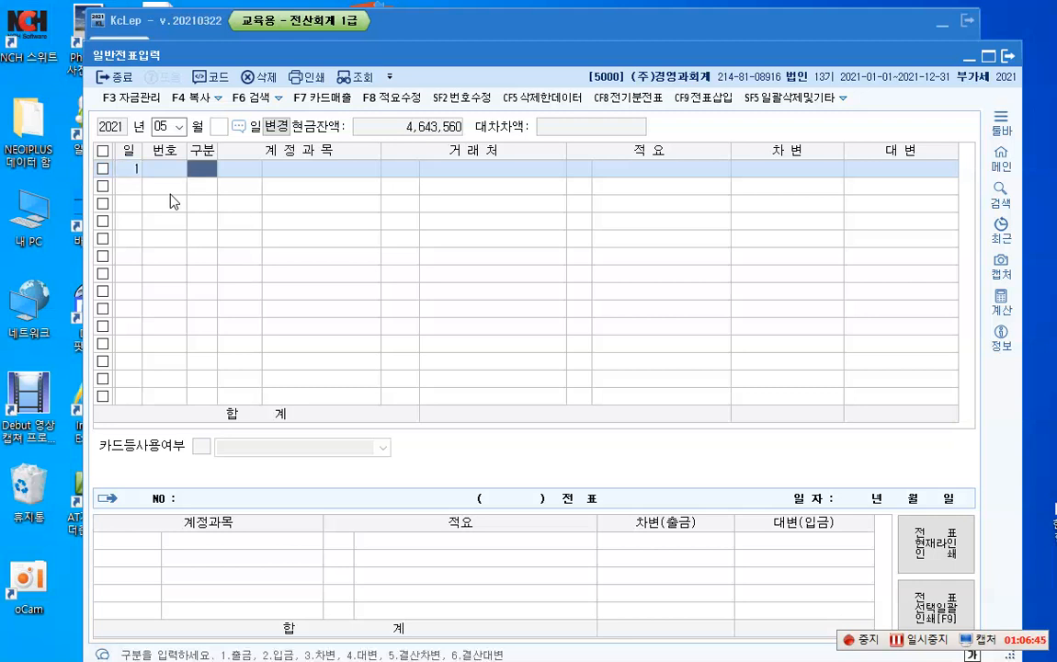
text(3)
key(Return)
text(251)
key(Return)
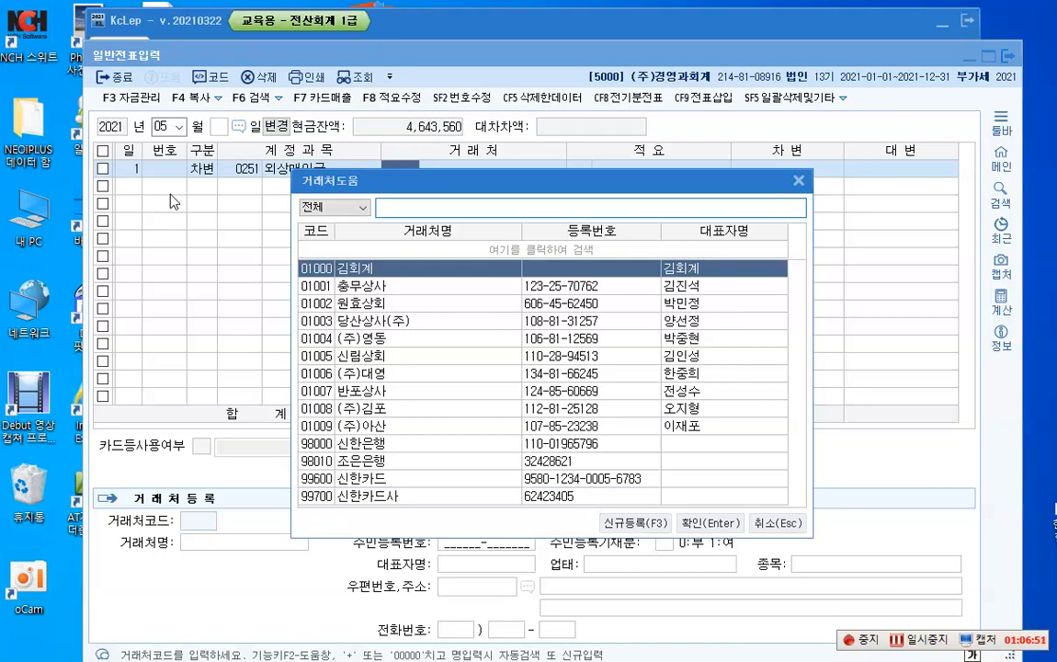
key(Down)
key(Down)
key(Down)
key(Down)
key(Return)
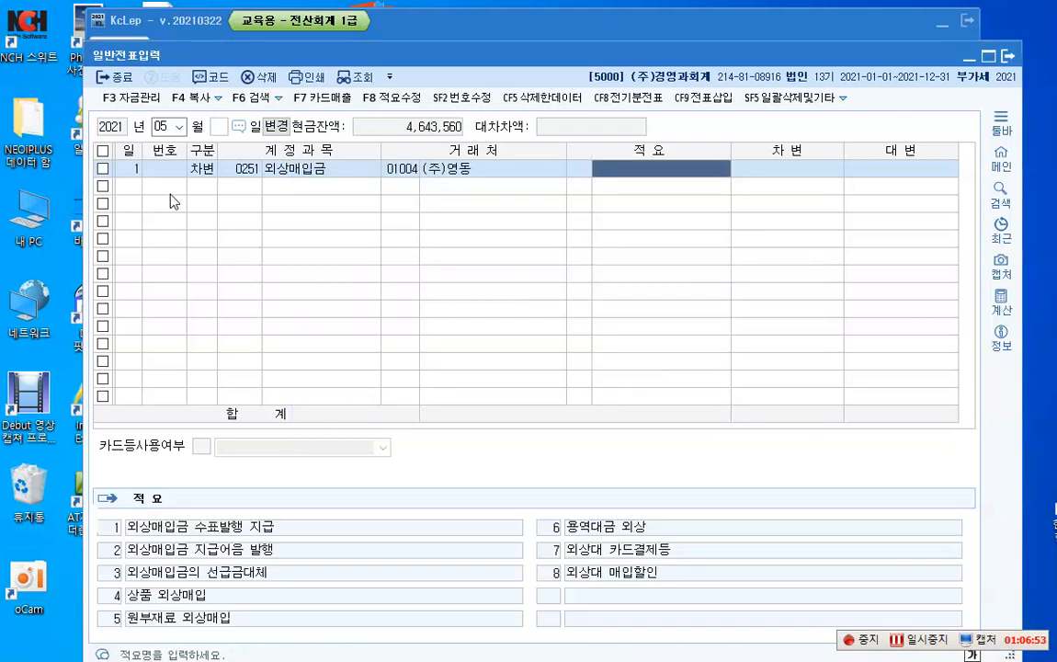
key(Return)
text(10000000)
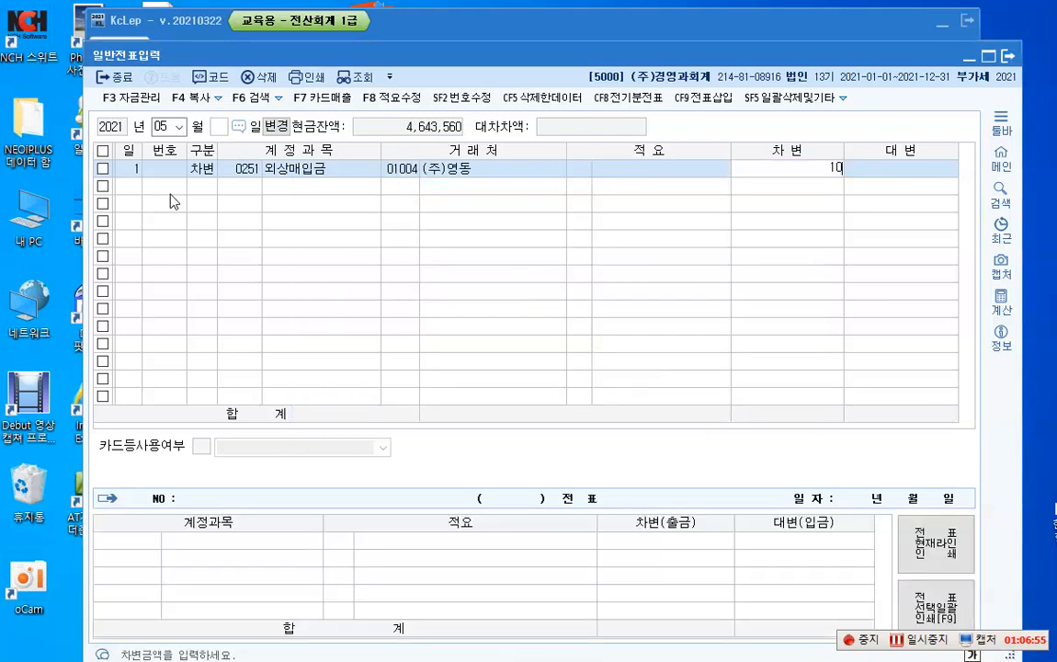
key(Return)
key(Return)
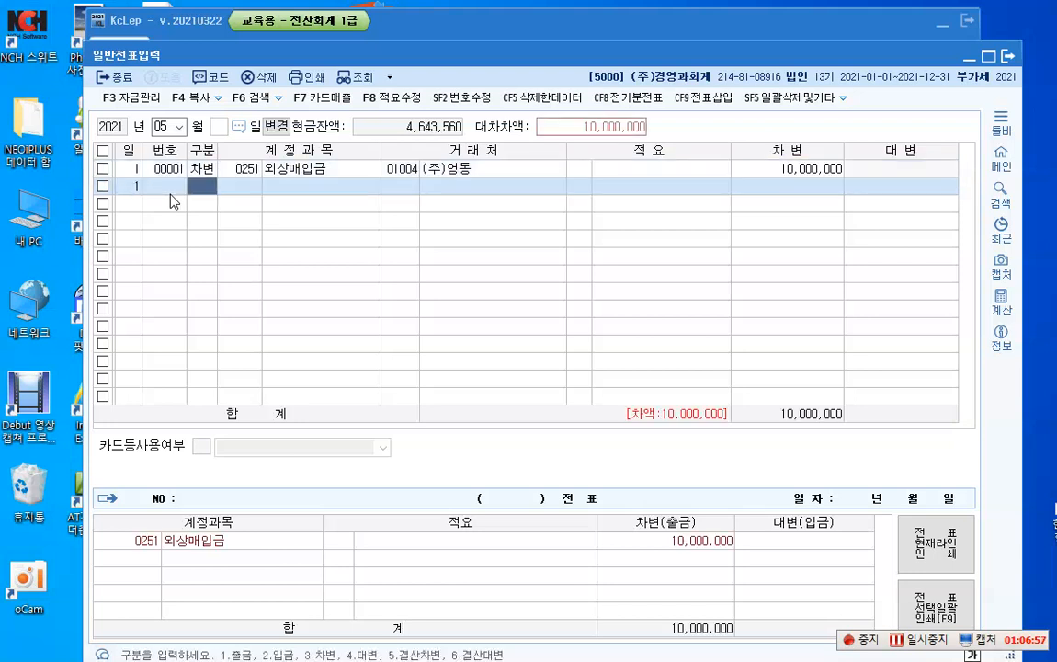
Step: Add a May 1 credit line for 지급어음 (0252) with customer 01004 (주)영동 and an amount of 10,000,000
text(4)
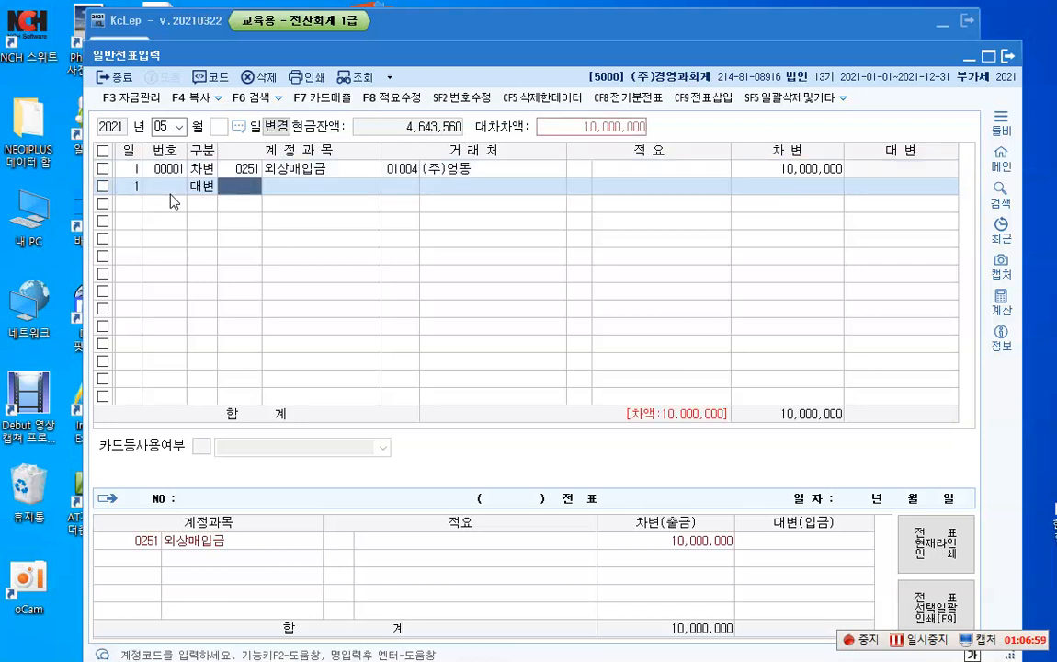
text(252)
key(Return)
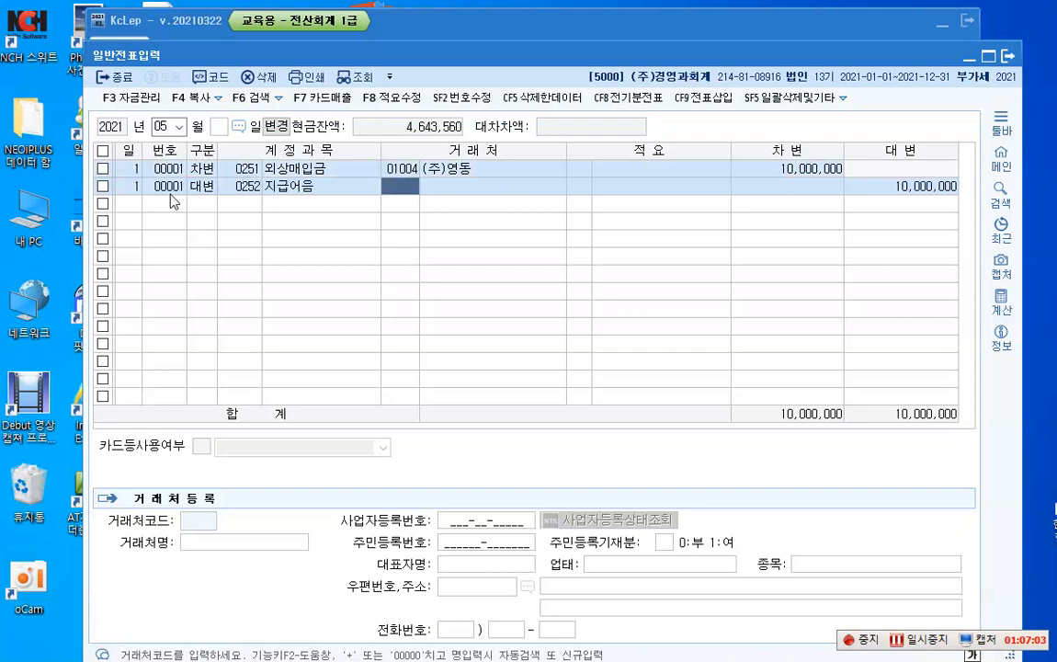
text(1004)
key(Return)
key(Return)
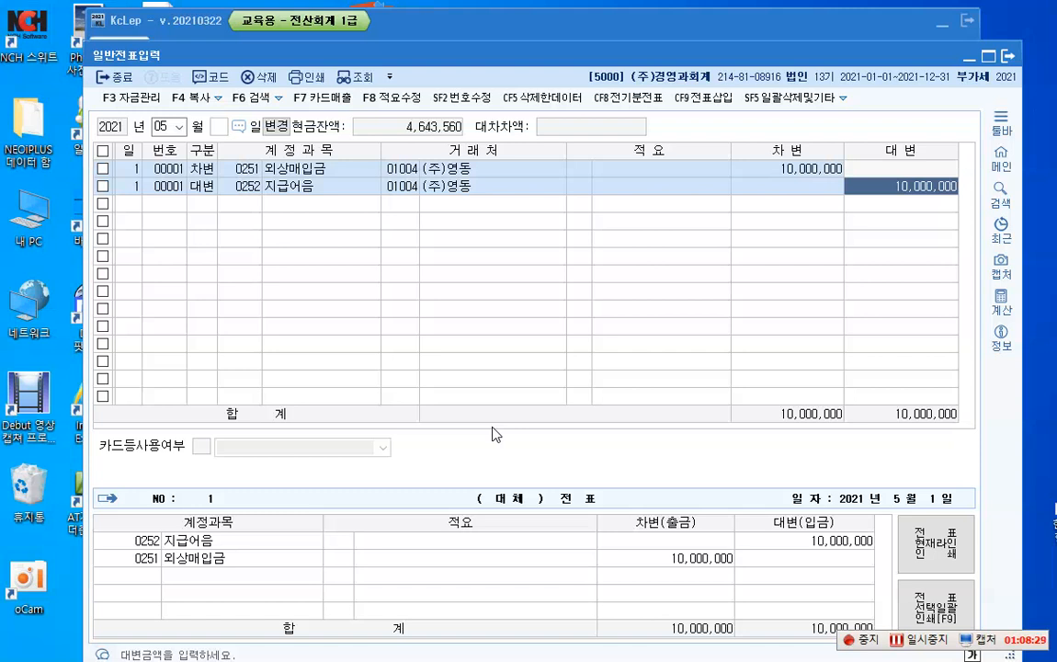
key(Return)
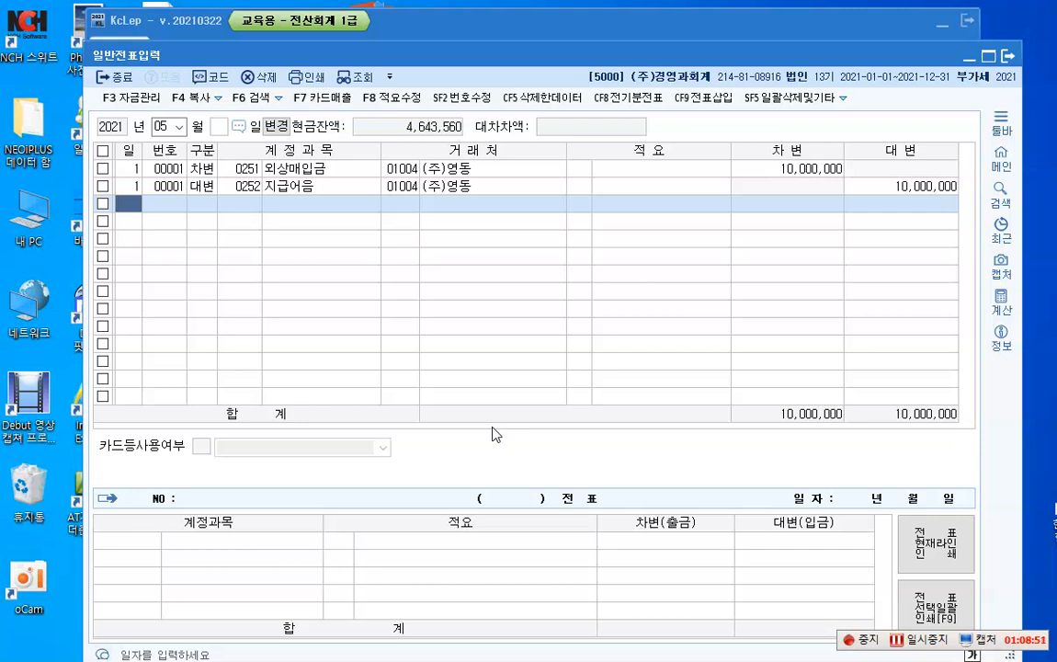
Step: Write the on-screen text note "(차) 받을어음 6,000,000" over the empty voucher rows with the screen pen
key(ctrl+1)
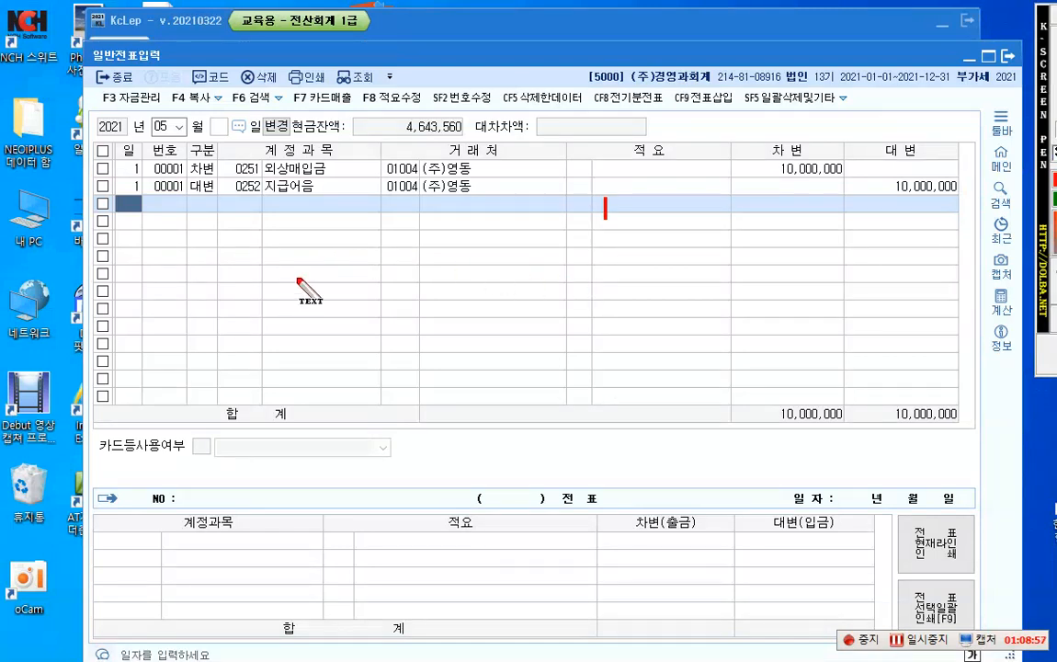
click(280, 244)
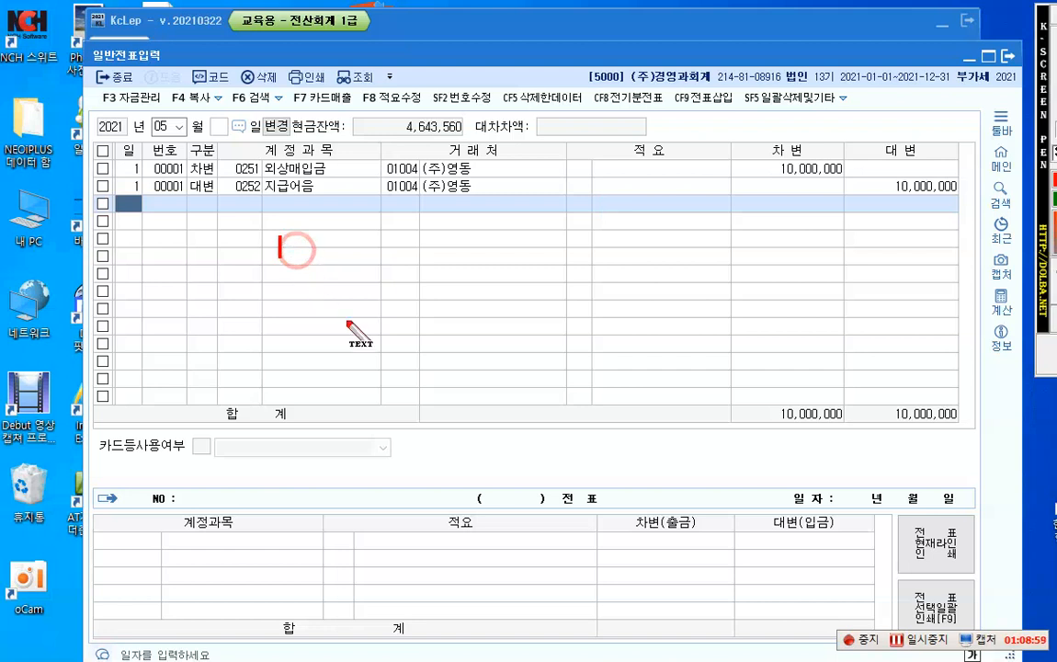
text([차)
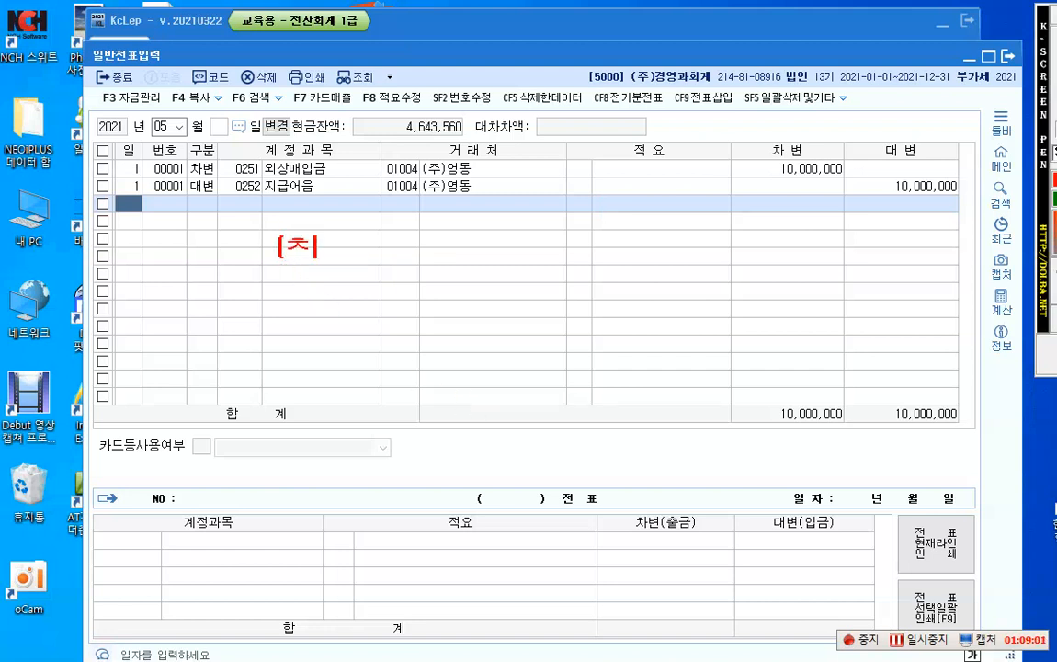
text(] 받을)
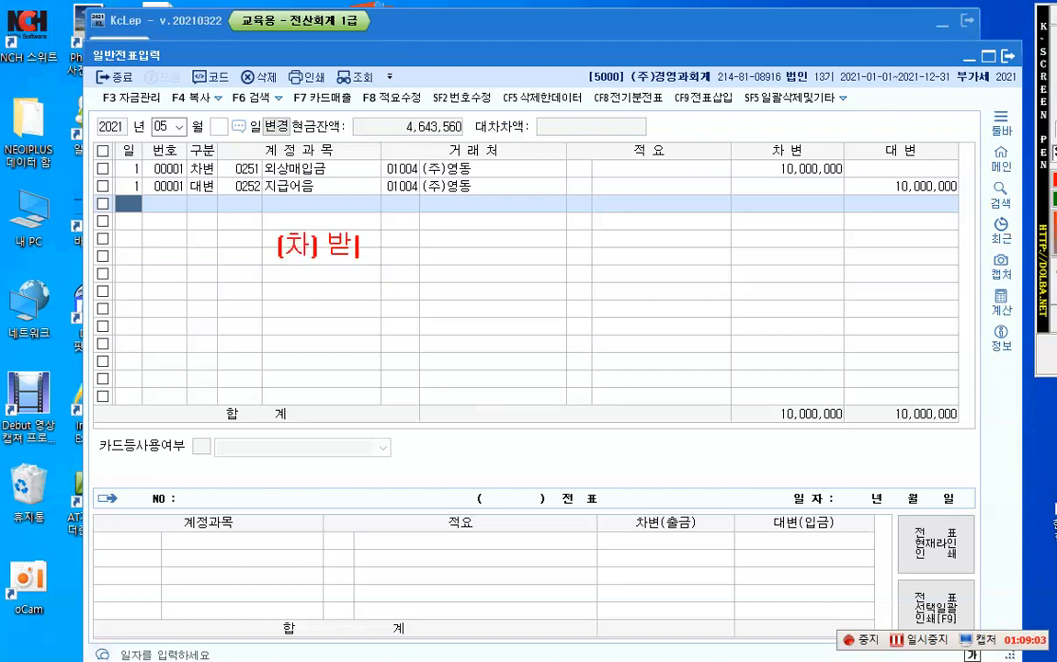
text(어음 )
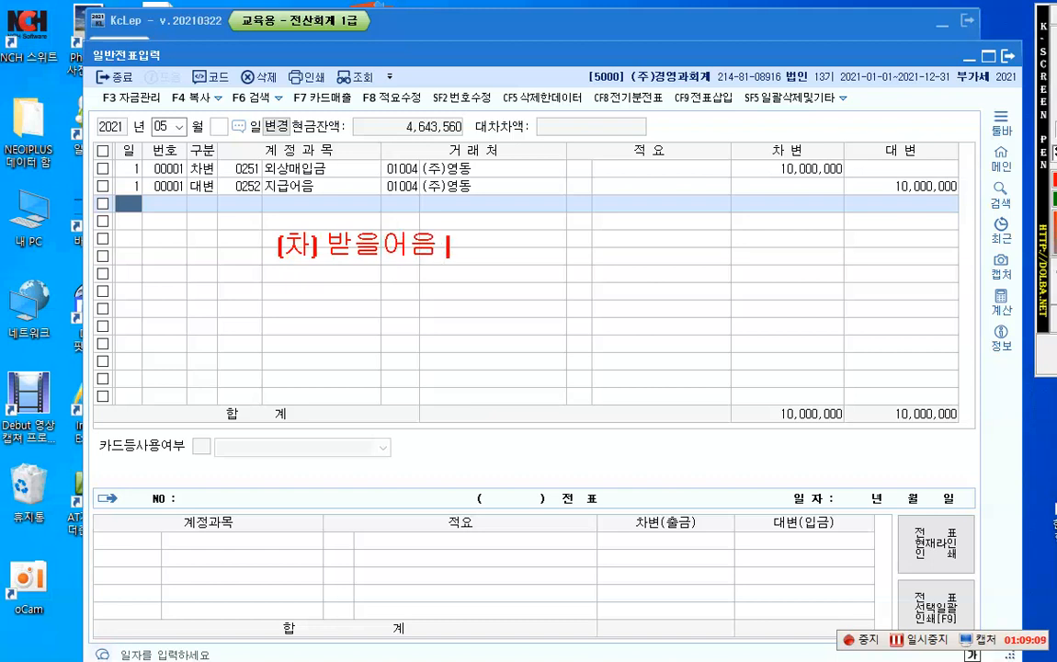
text(6,000,0)
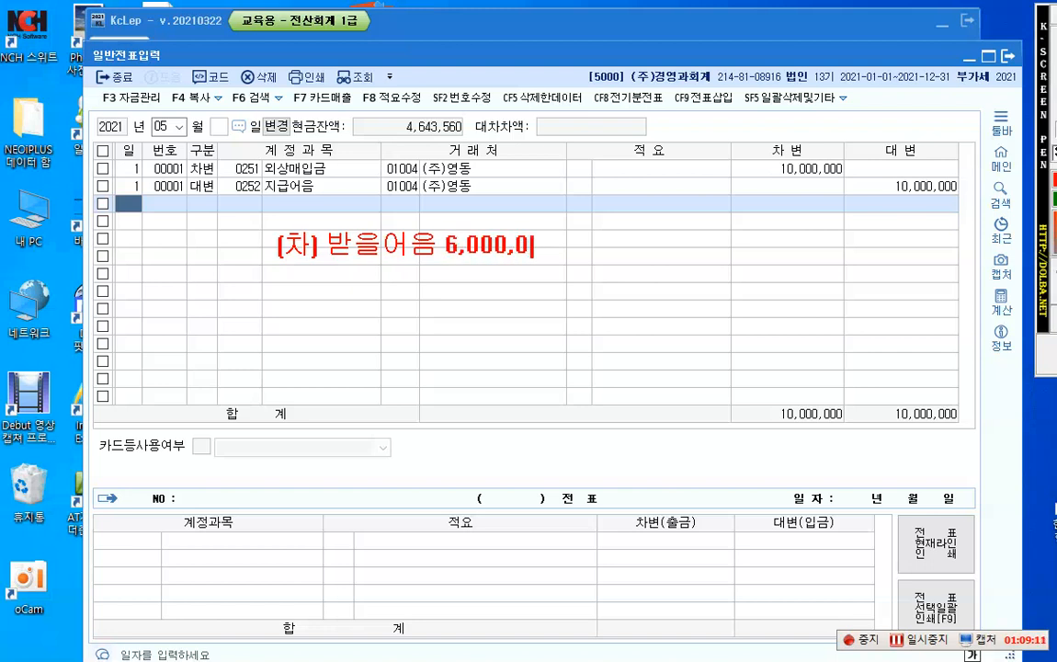
text(00)
key(Return)
key(Return)
Step: Add the list items "1. 추심" and "2. 배서양도" below the 받을어음 note, leaving a blank line between
text(()
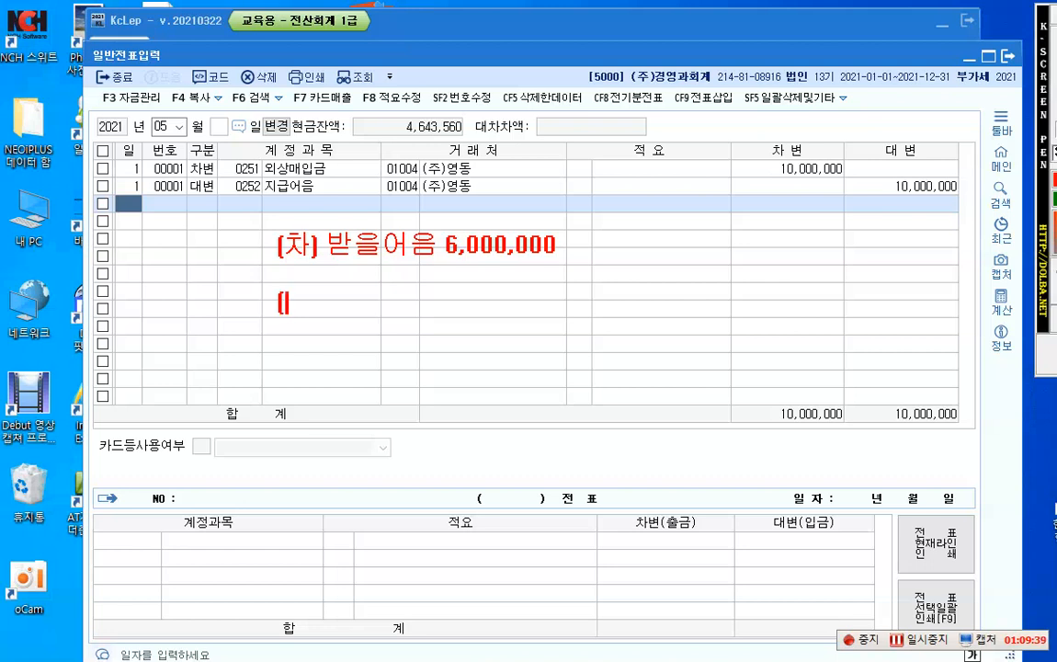
key(BackSpace)
text(1. ㅊㅜ심)
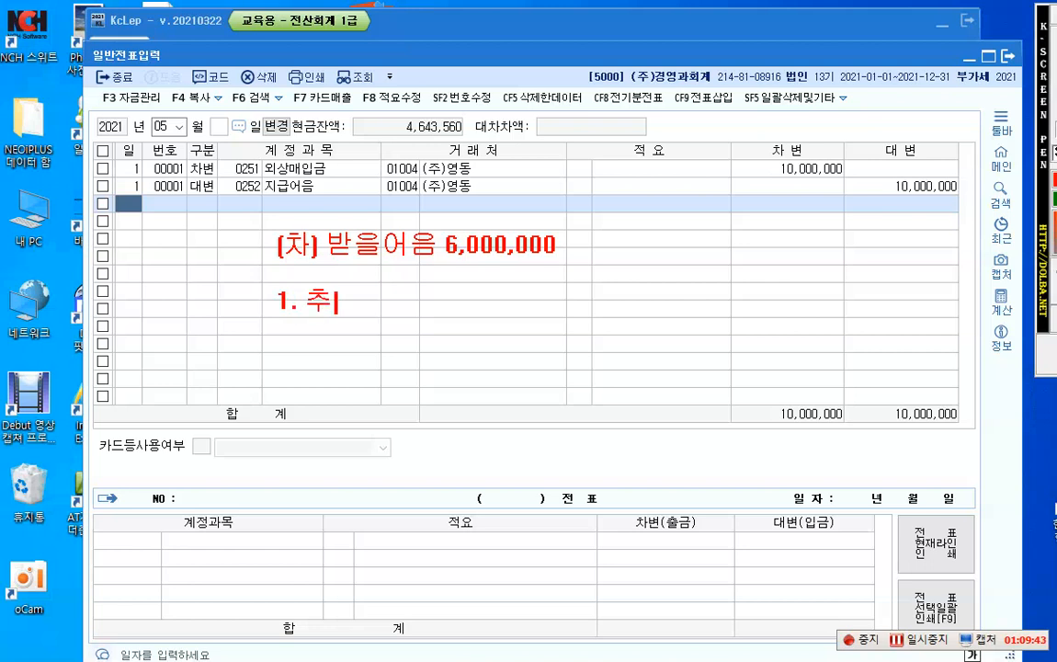
key(Return)
text(2. )
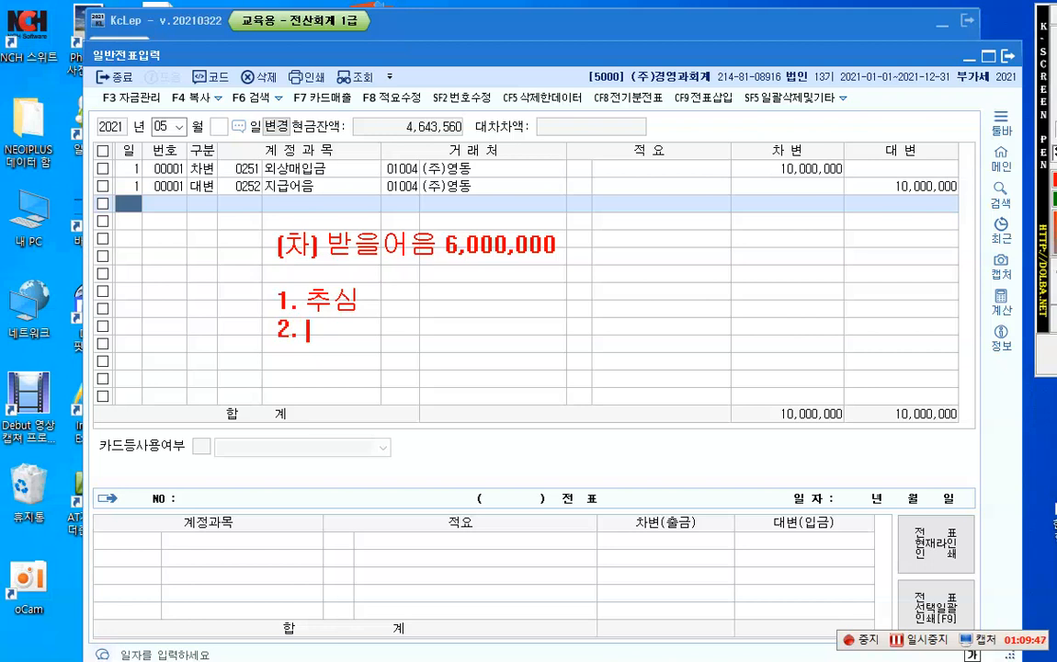
text(배서양)
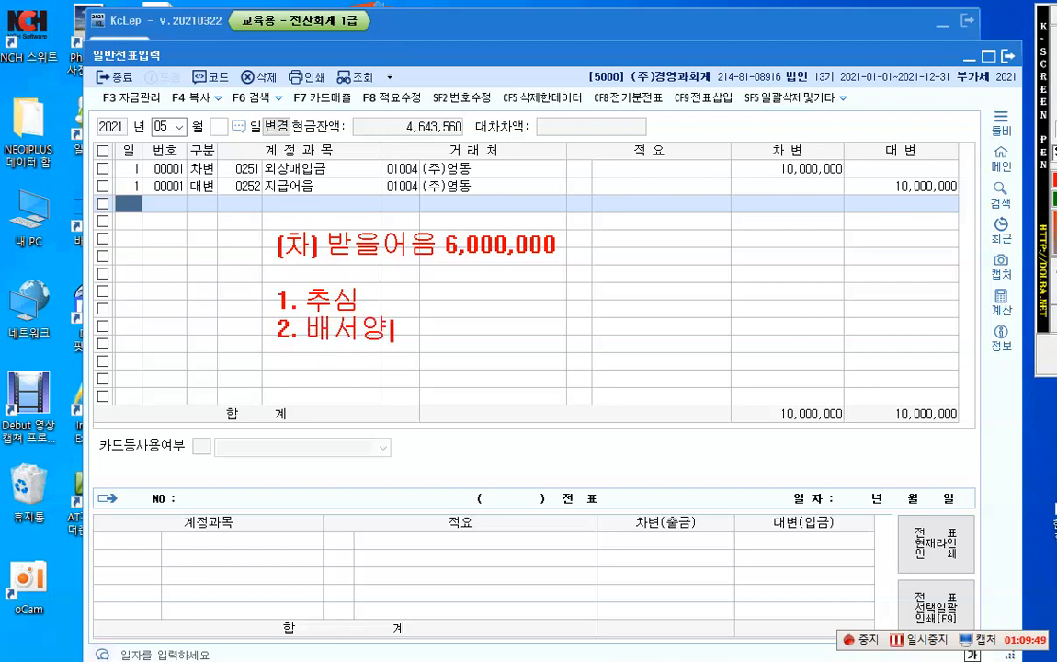
text(도)
Step: Add "3. 매각" as the third item of the note's list
key(Return)
text(3. )
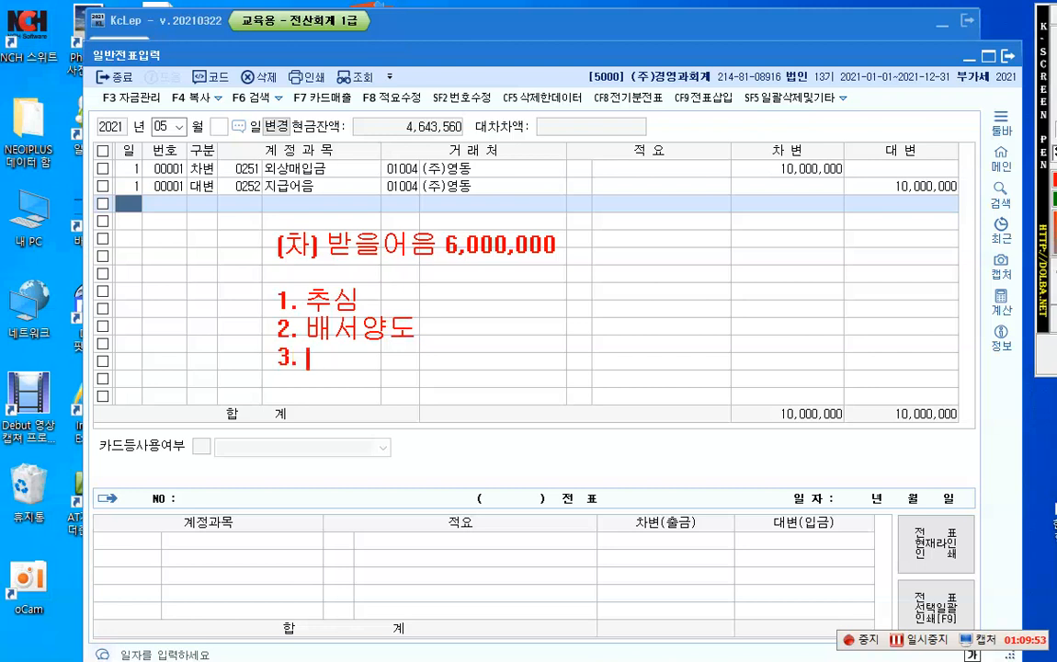
text(처분)
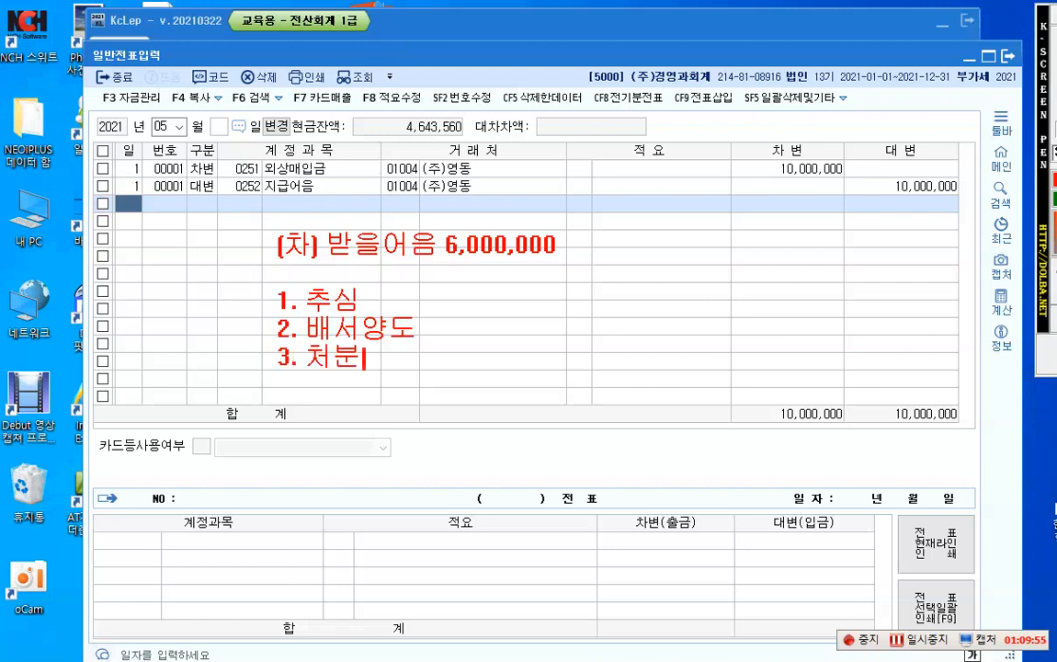
key(BackSpace)
key(BackSpace)
key(BackSpace)
key(BackSpace)
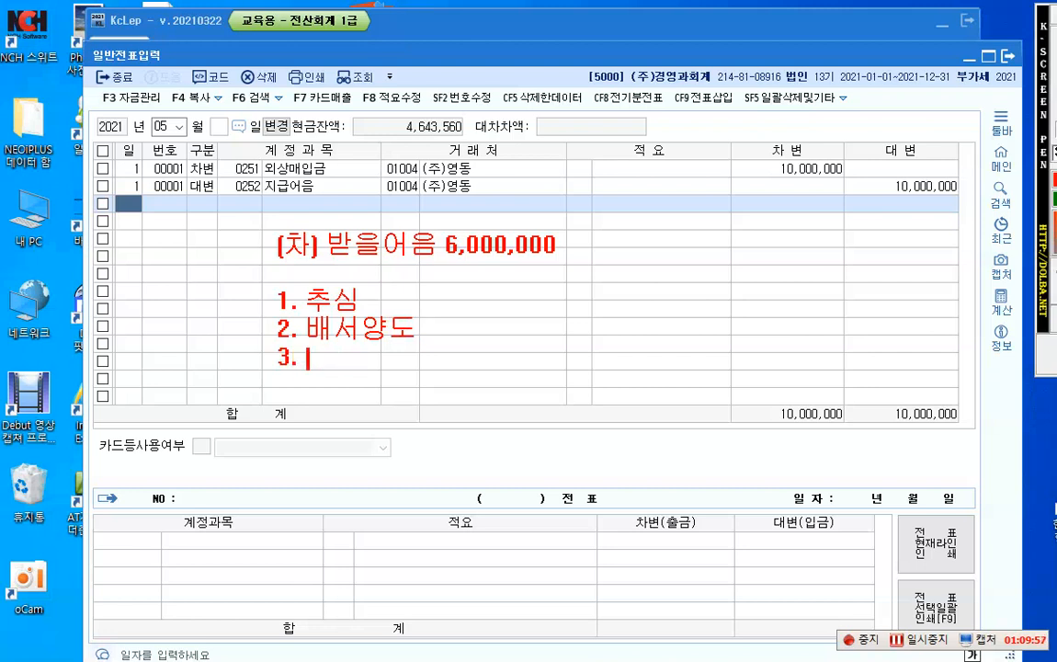
text(매각)
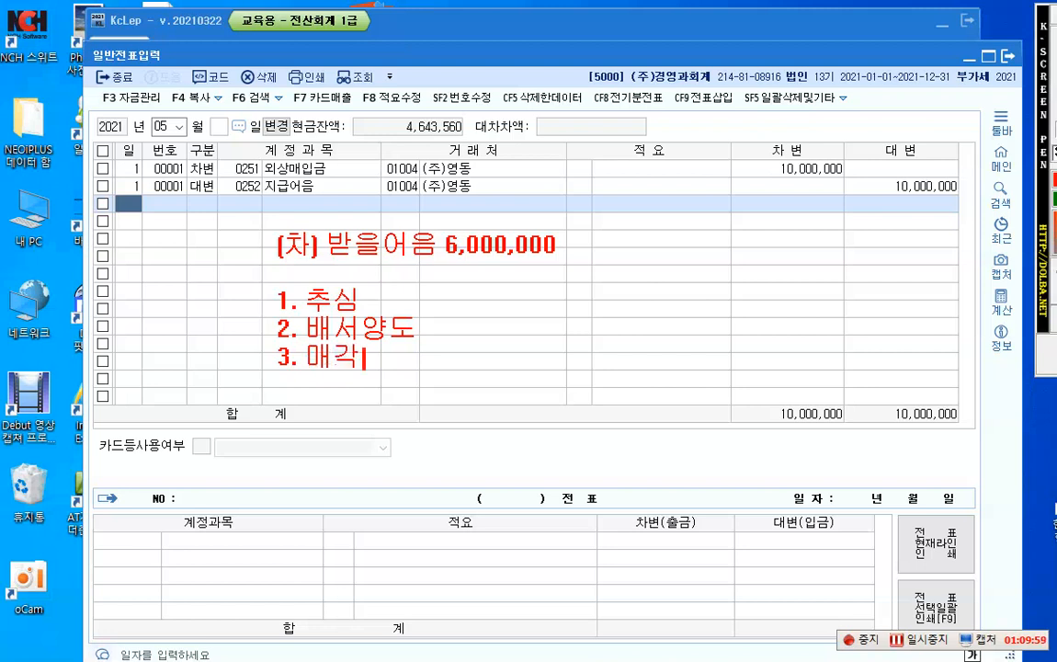
Step: Add "4. 부도" as the fourth item of the on-screen note's list
key(Return)
text(4. 부도)
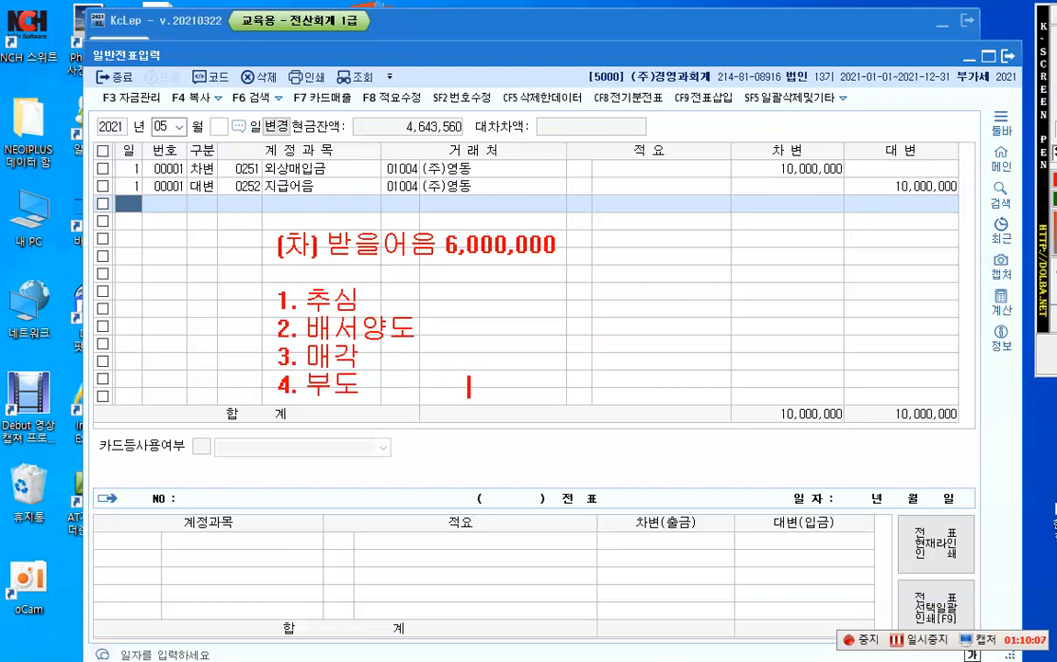
text(                            (ㄷ)
Step: Write the credit entry "(대) 받을어음 6,000,000" on the same note line, well apart from "4. 부도"
text(대))
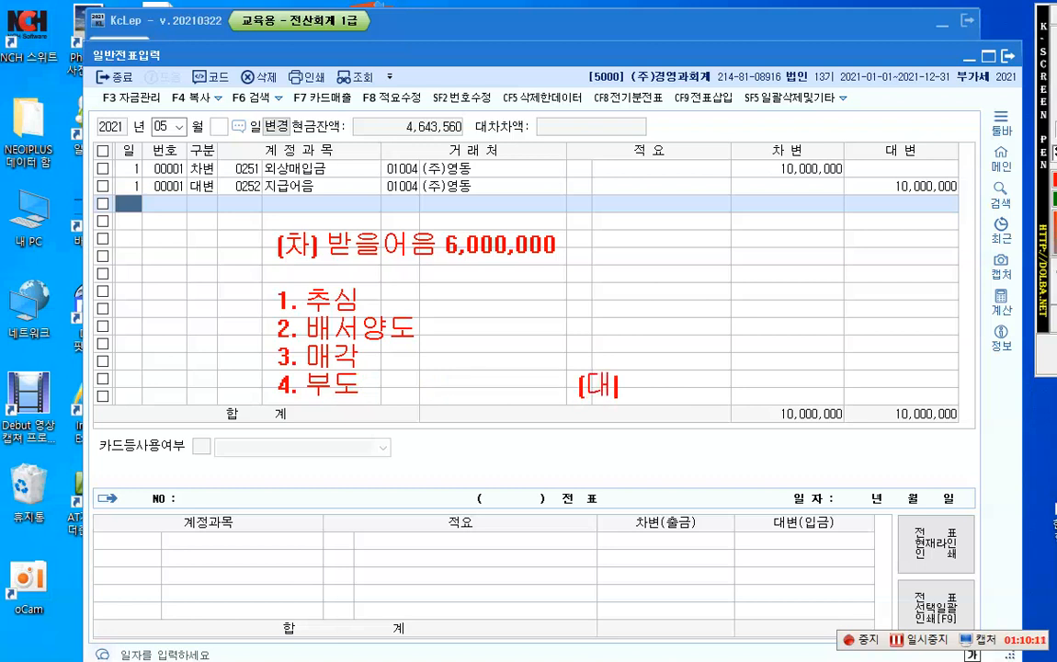
text( 받의)
key(BackSpace)
text(을어음  )
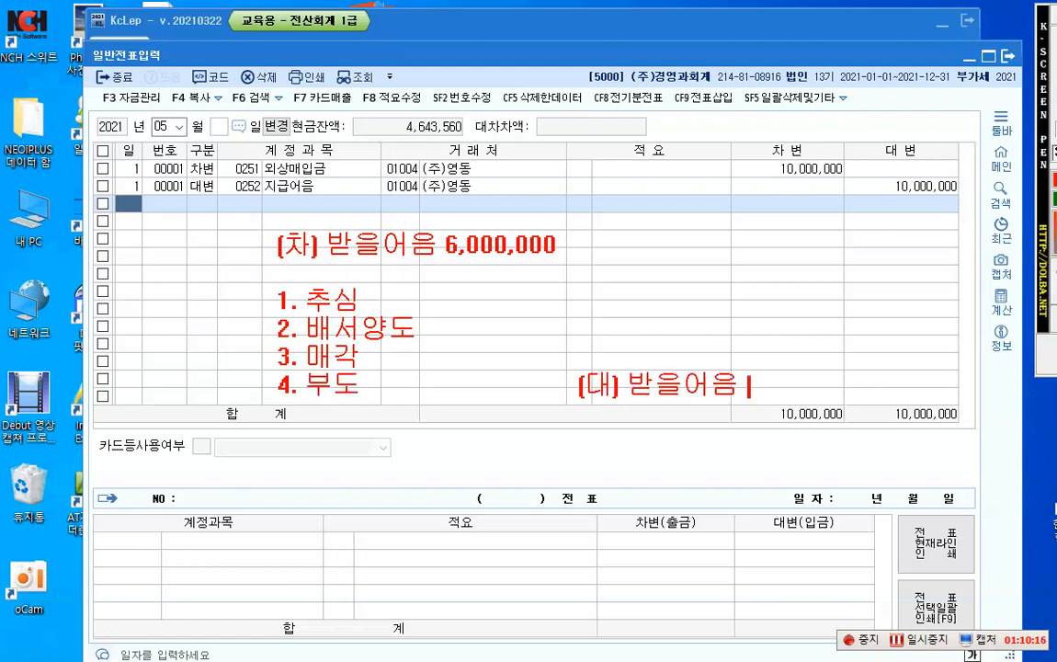
text(6,000,000)
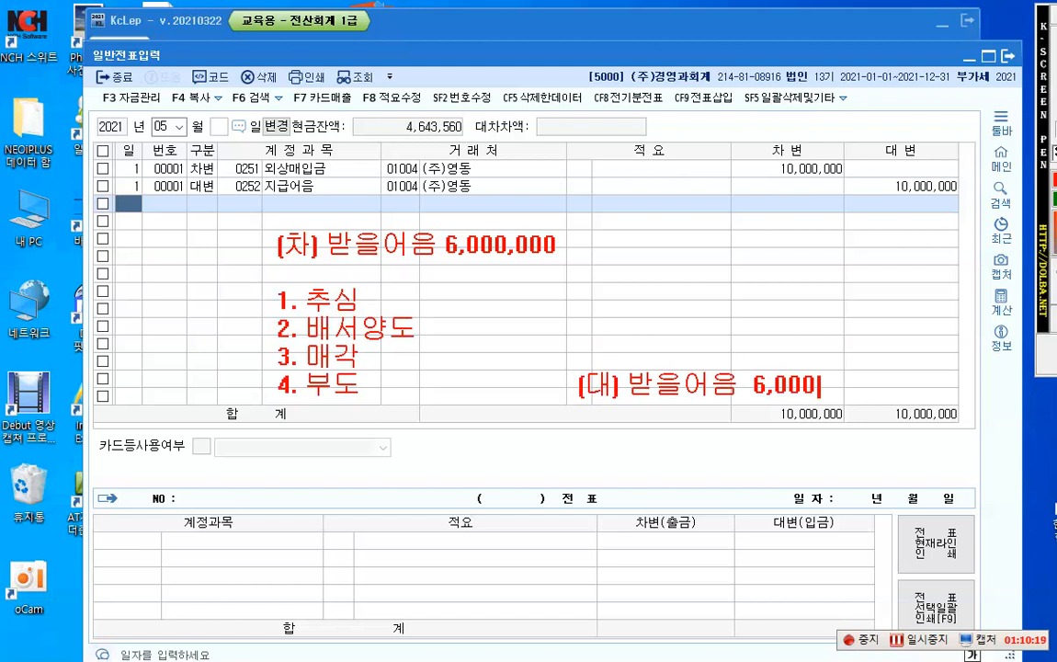
Step: Add the debit entry "(차) 매출채권처분손실 150,000" below the note's list, leaving a blank line between
key(Return)
key(Return)
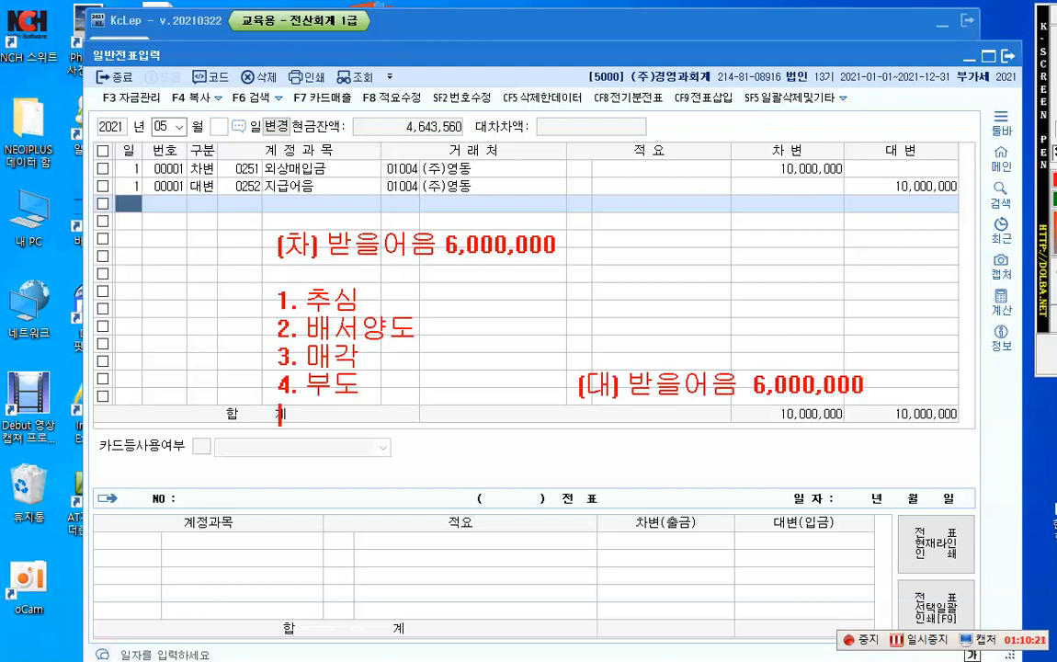
text((차))
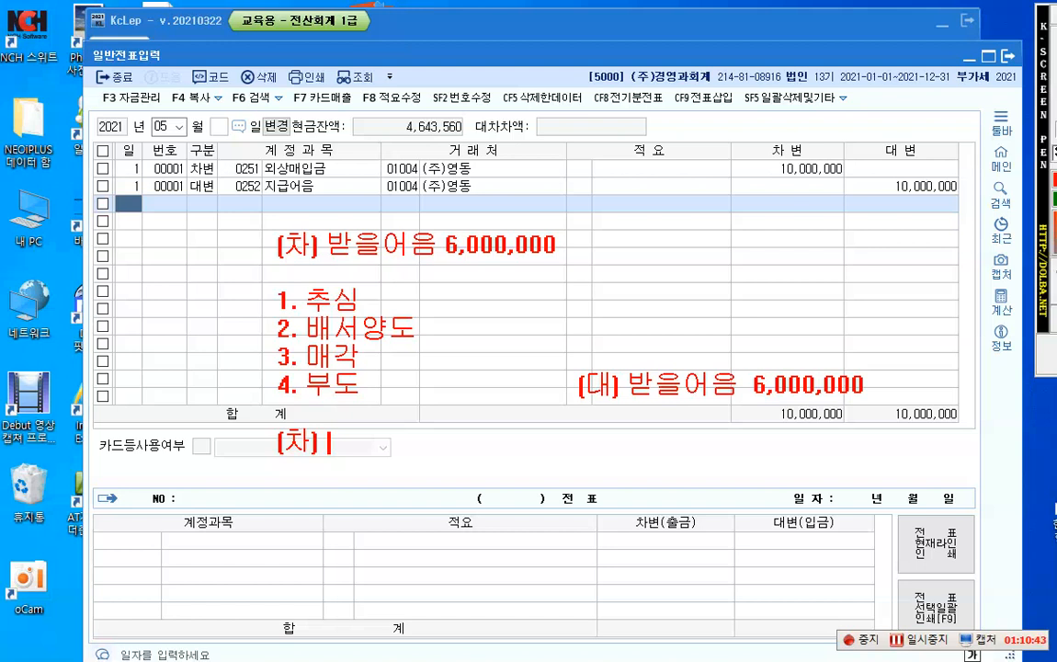
text(매출)
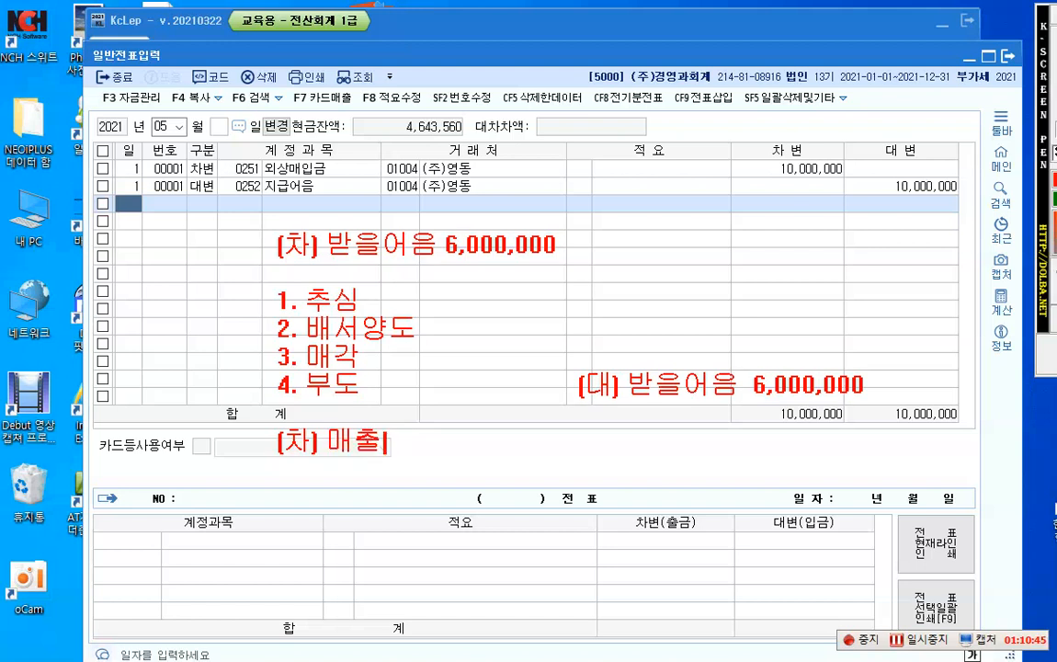
text(채구처분손)
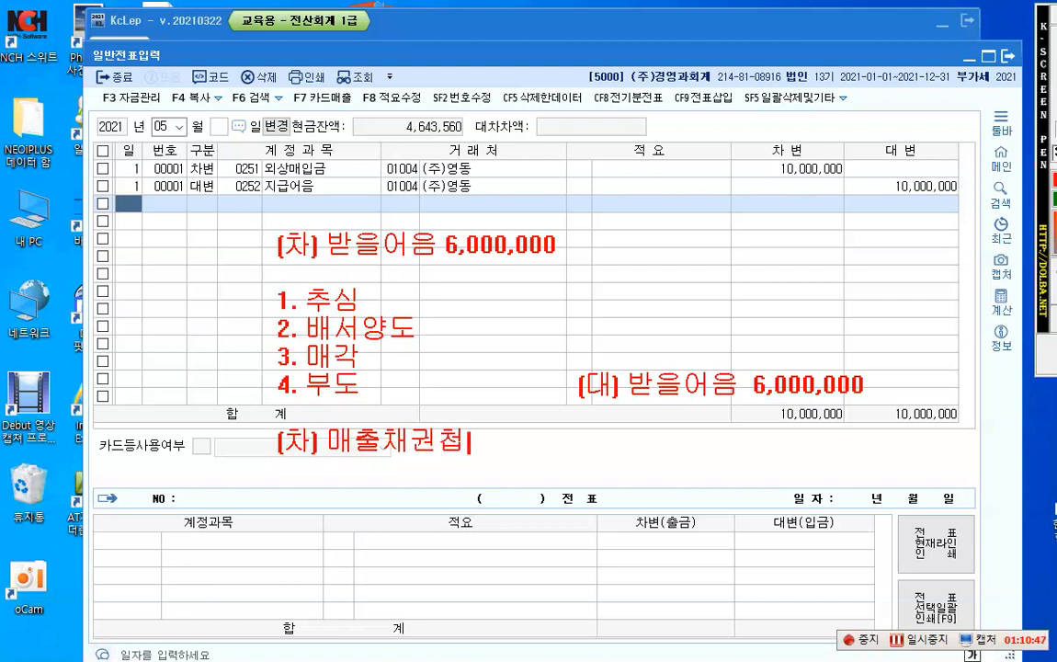
text(실 )
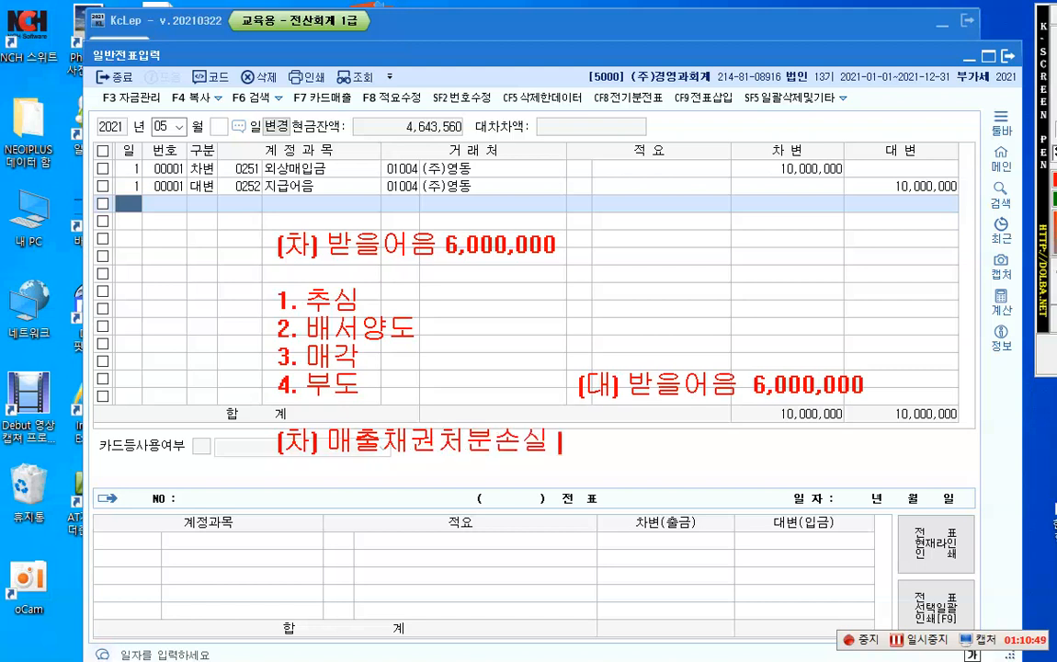
text(150,000)
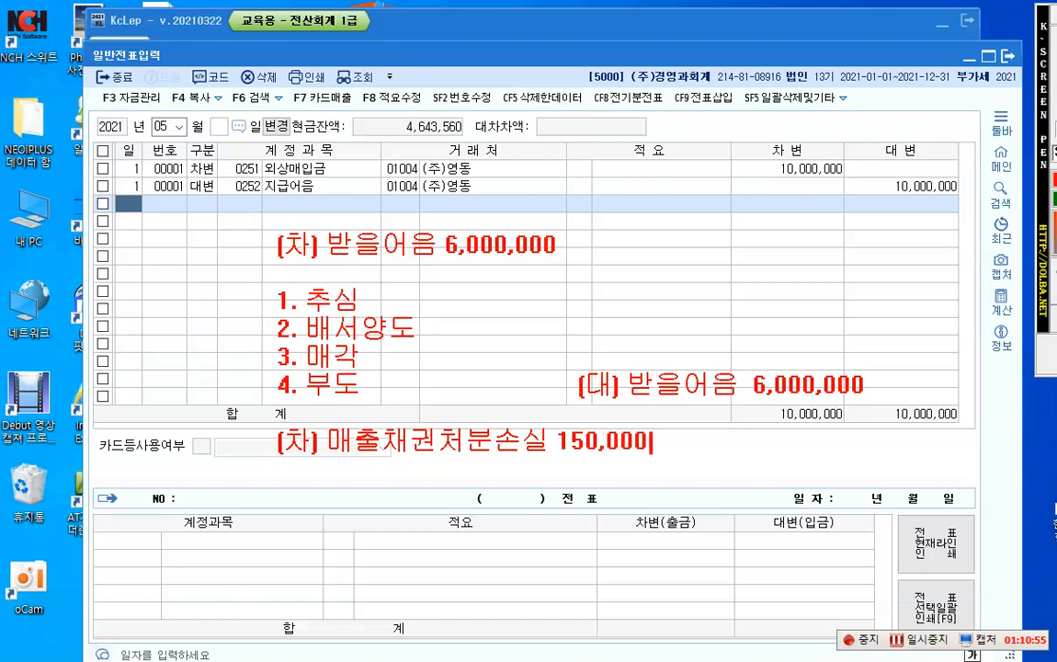
Step: Add "당좌예금 5,850,000" as a second debit line beneath 매출채권처분손실 in the note
key(Return)
text(당조예금 )
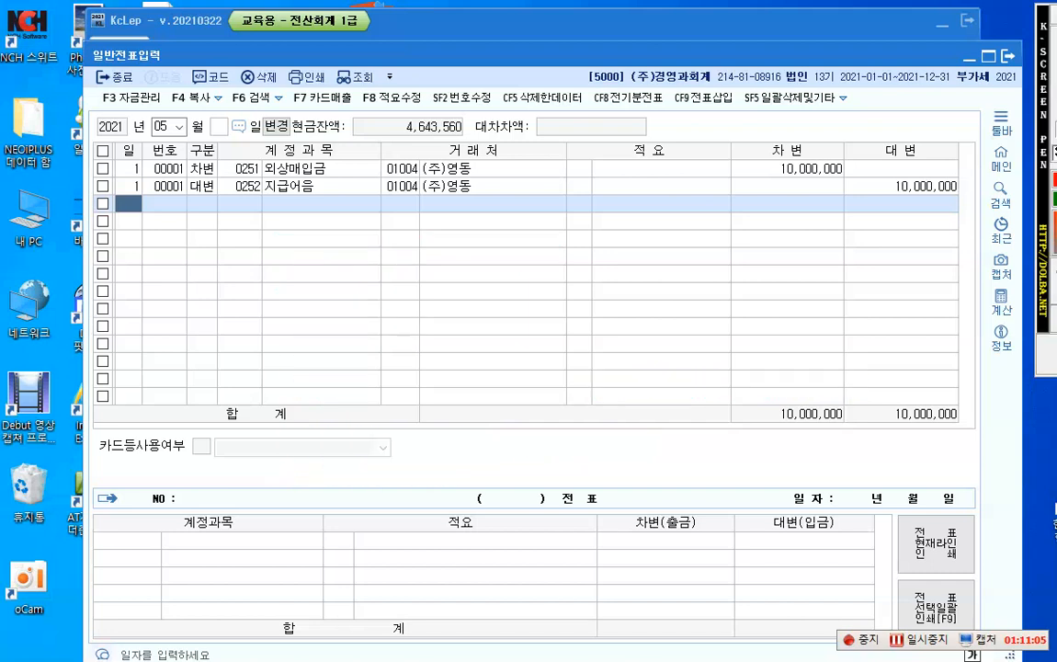
text(5,850)
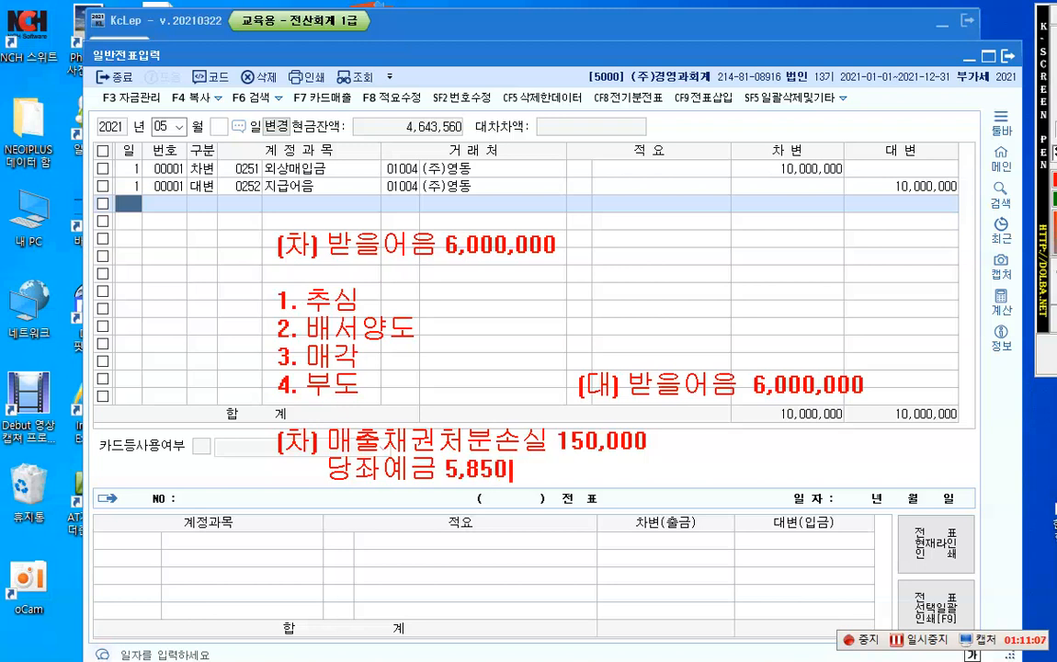
text(,000)
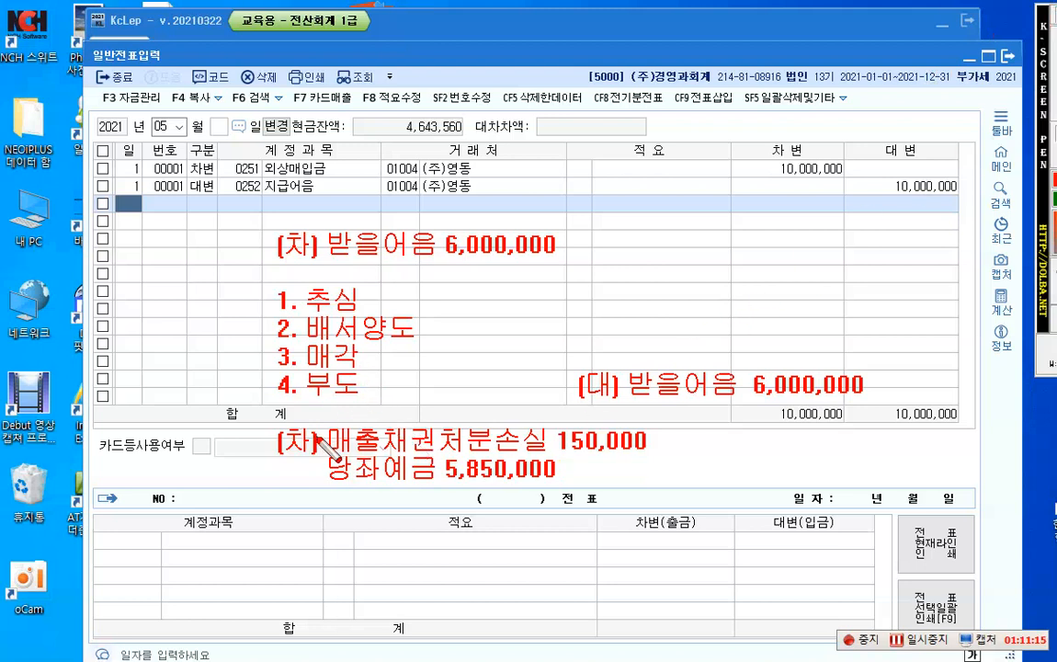
Step: Frame the note's 매출채권처분손실 150,000 line with a red rectangle, and clear the screen pen annotations
drag(327, 413, 674, 460)
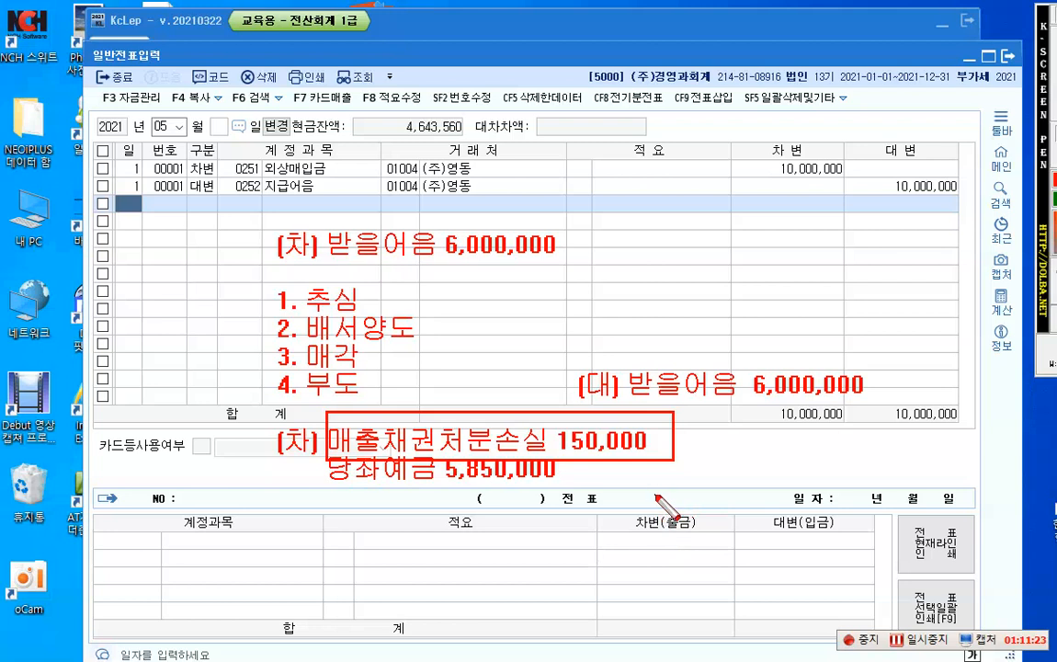
key(Escape)
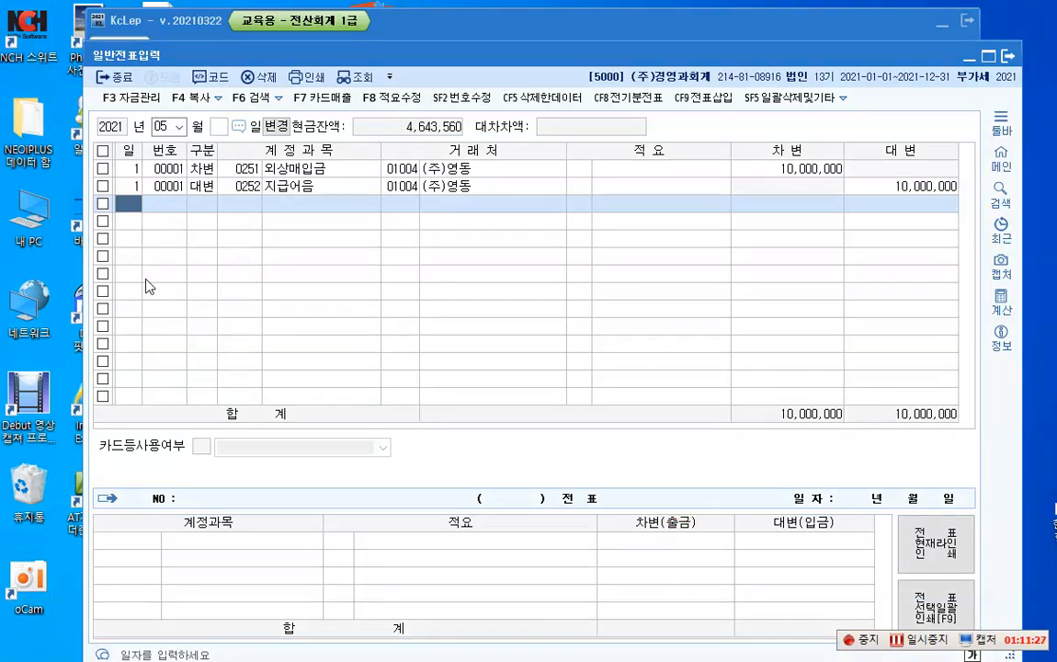
Step: Add a May 2 credit line for 받을어음 (0110) with customer 01002 원효상회 and an amount of 6,000,000
text(2)
key(Return)
text(4)
key(Return)
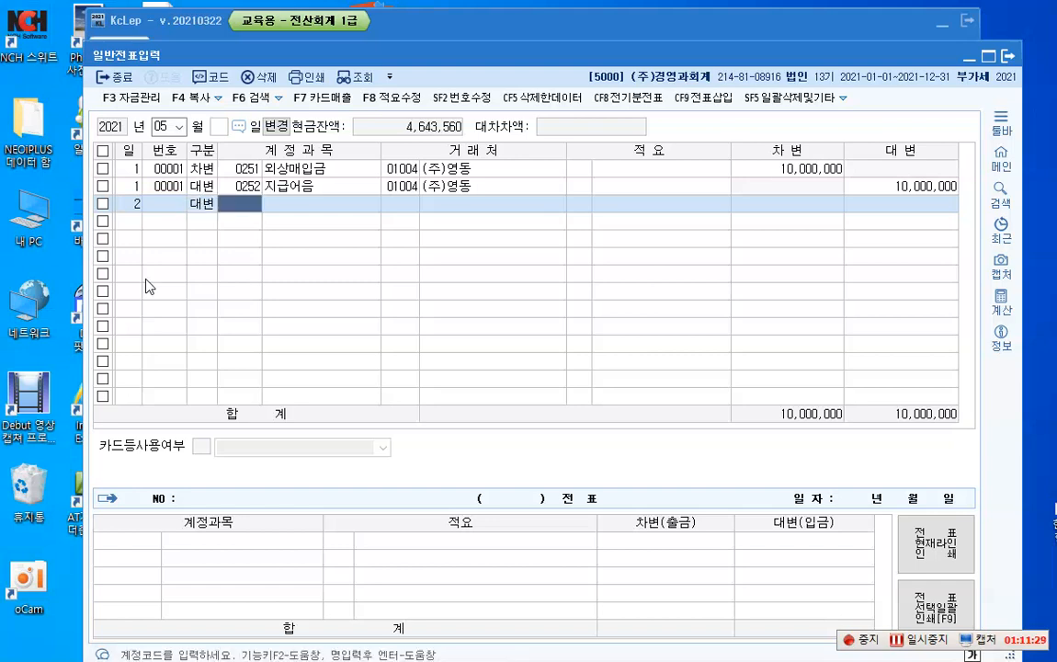
text(110)
key(Return)
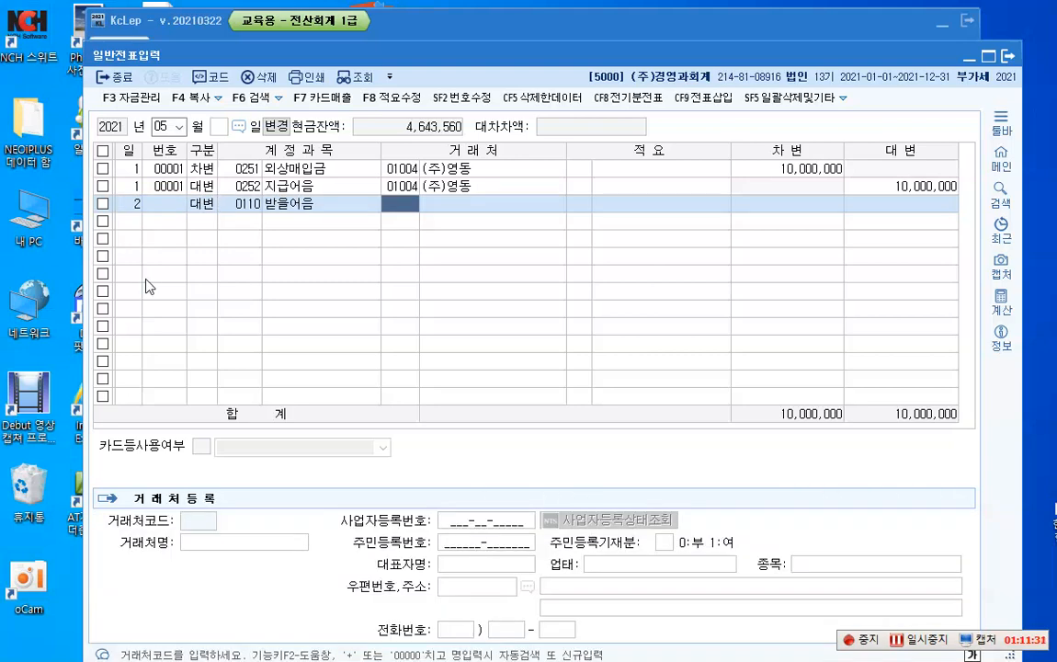
key(F2)
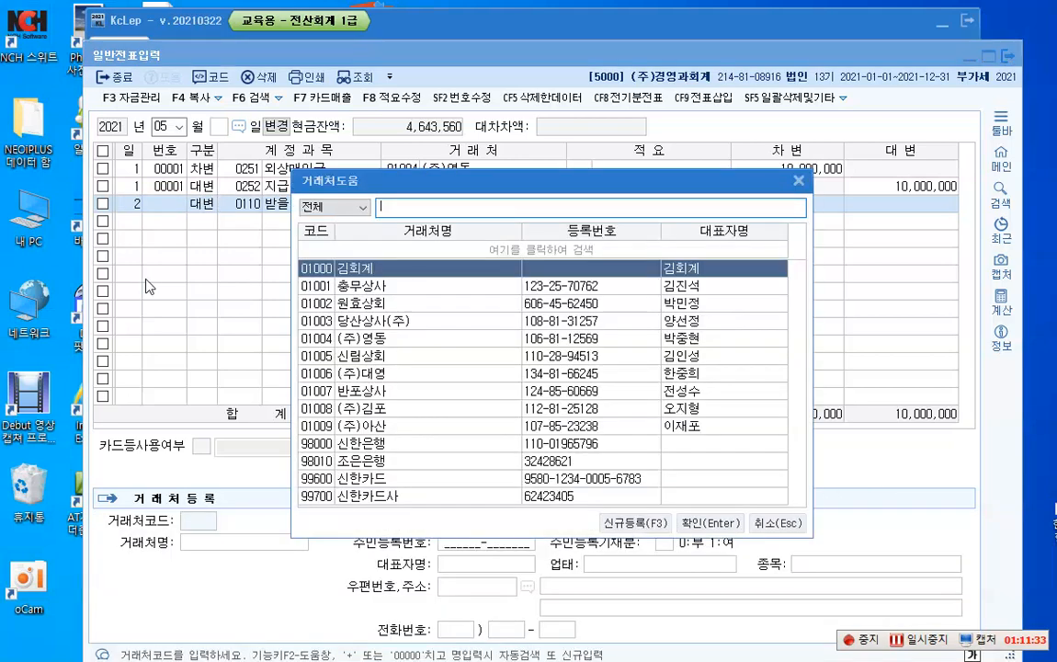
text(원)
key(Return)
key(Return)
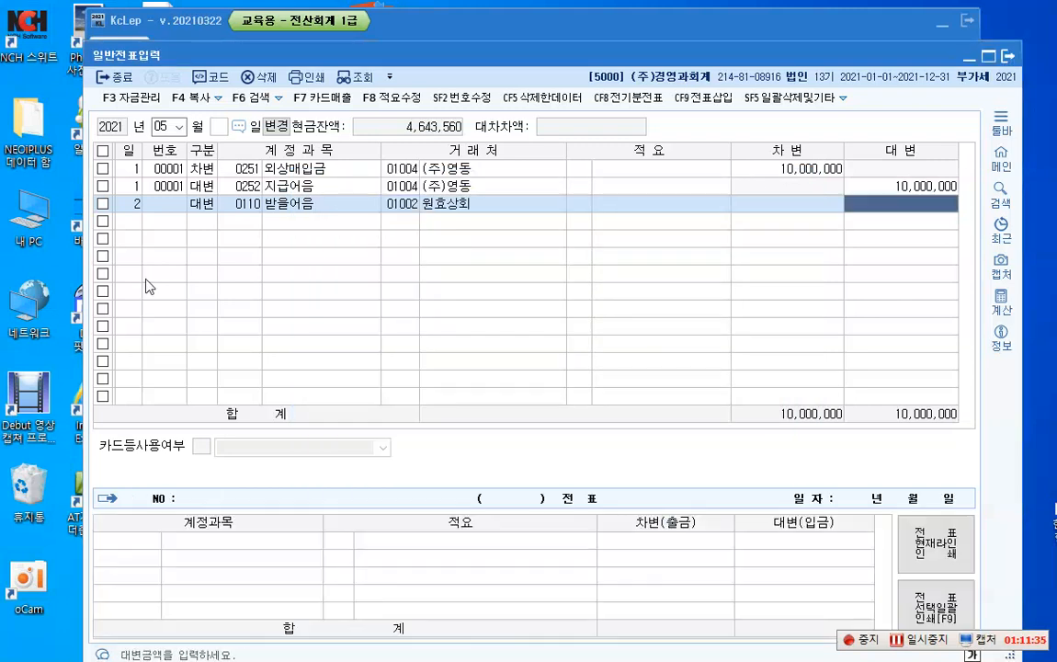
text(6000000)
key(Return)
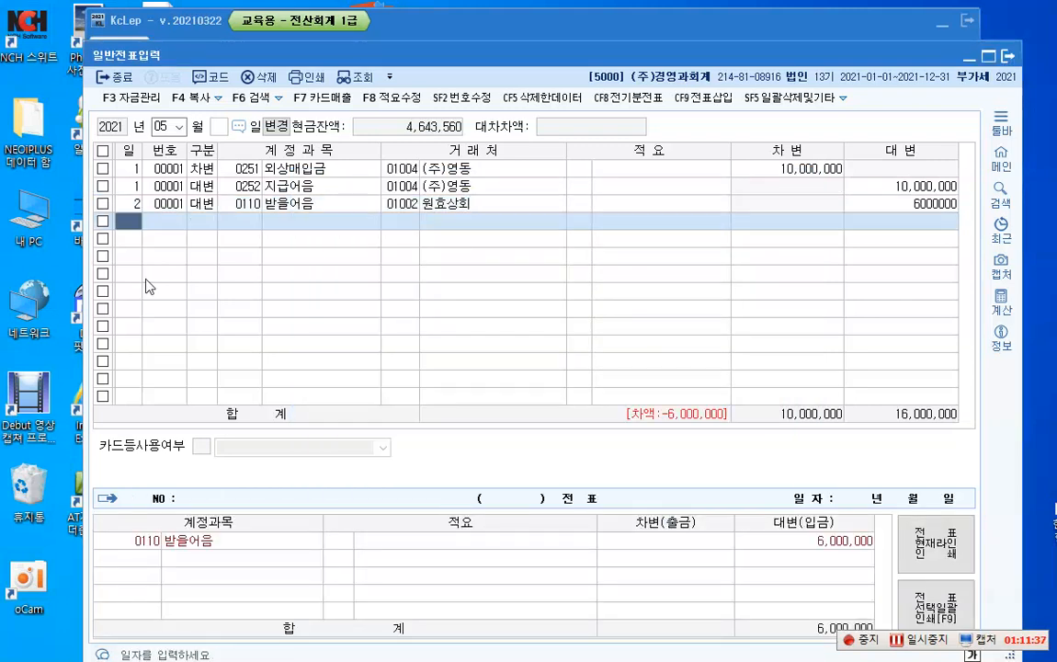
Step: Add a May 2 debit line for 당좌예금 (0102) without a customer and set its amount to 5,850,000
text(3)
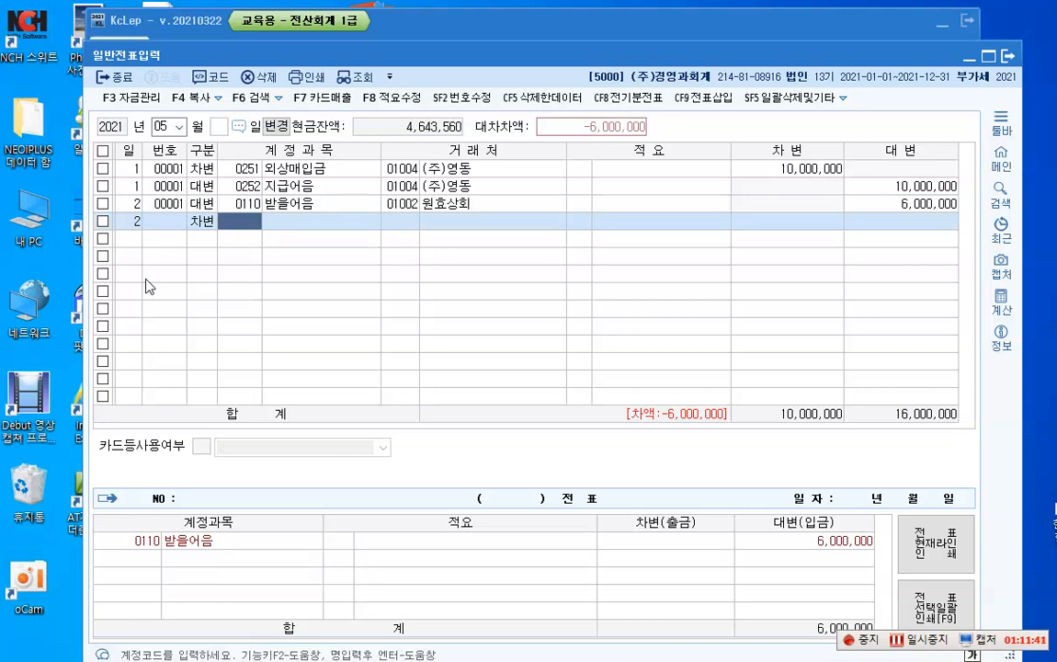
text(102)
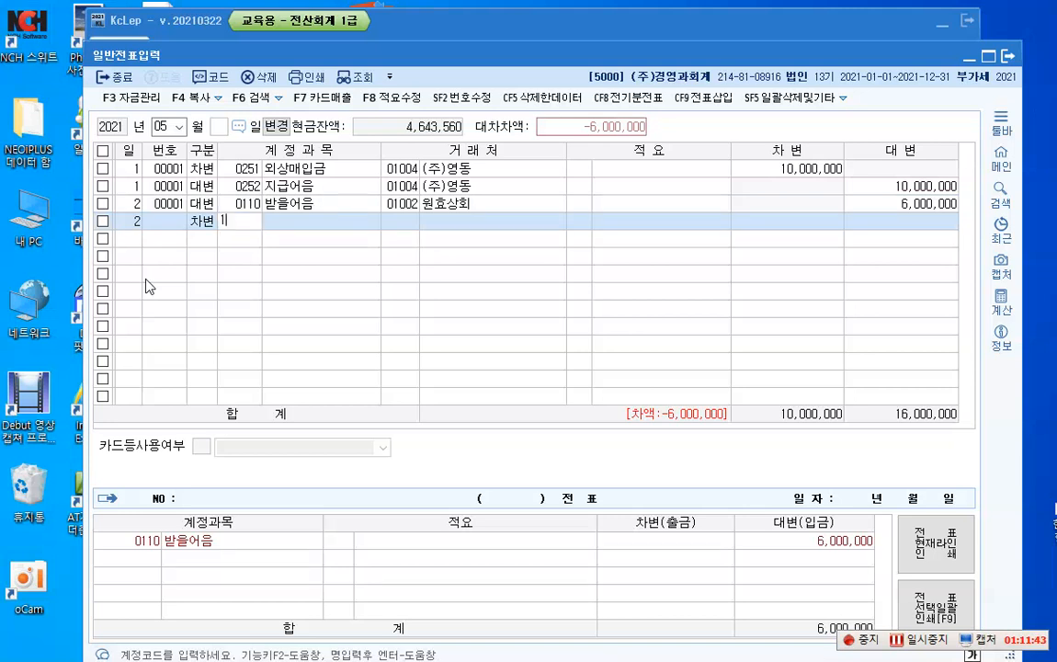
key(Return)
key(Return)
key(Return)
key(Return)
key(Return)
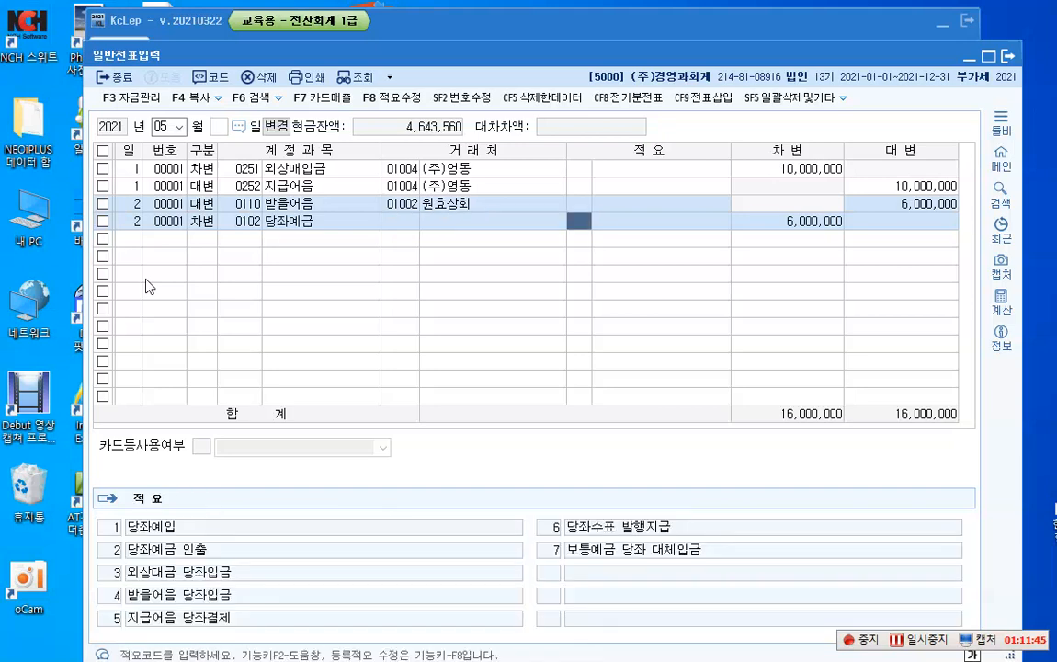
text(5850000)
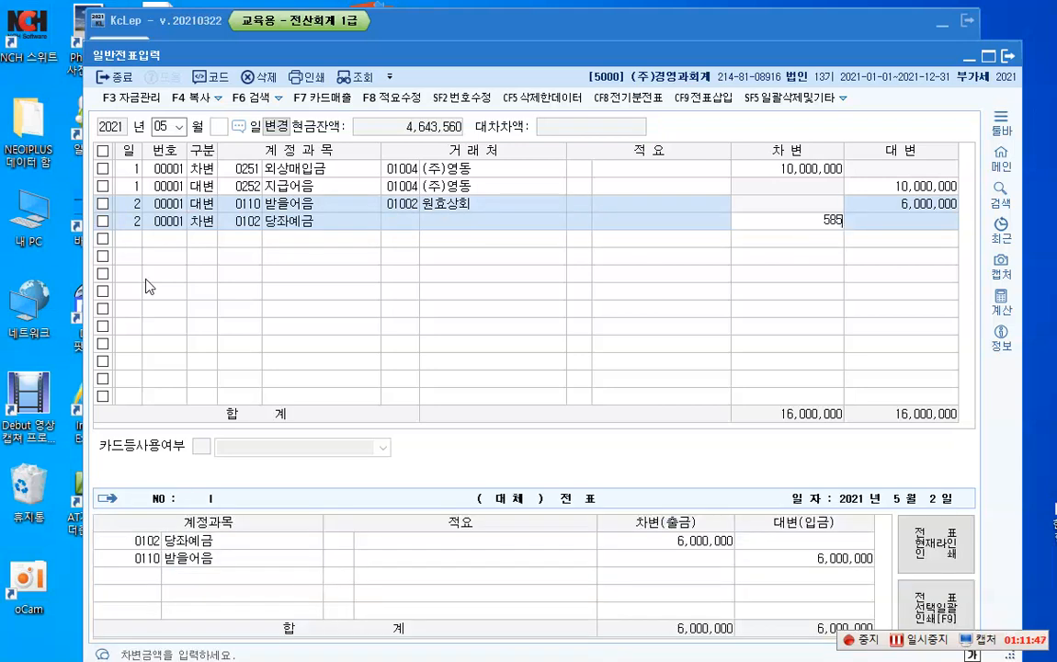
key(Return)
Step: Add a May 2 debit line for 매출채권처분손실 (0956) without a customer, with an amount of 150,000
text(2)
key(Return)
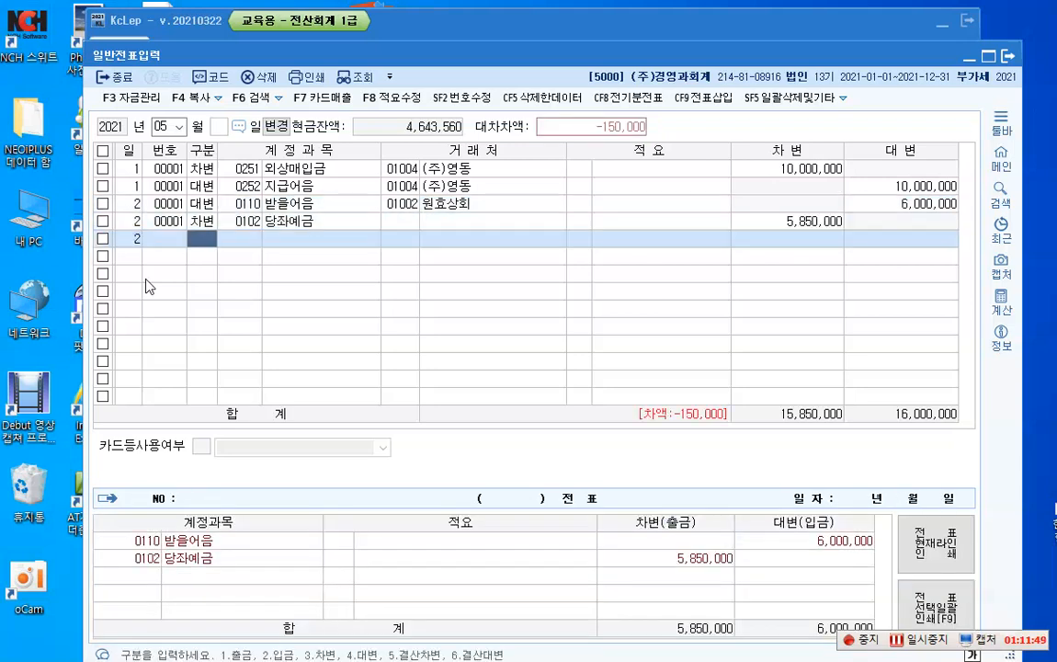
text(3)
key(Return)
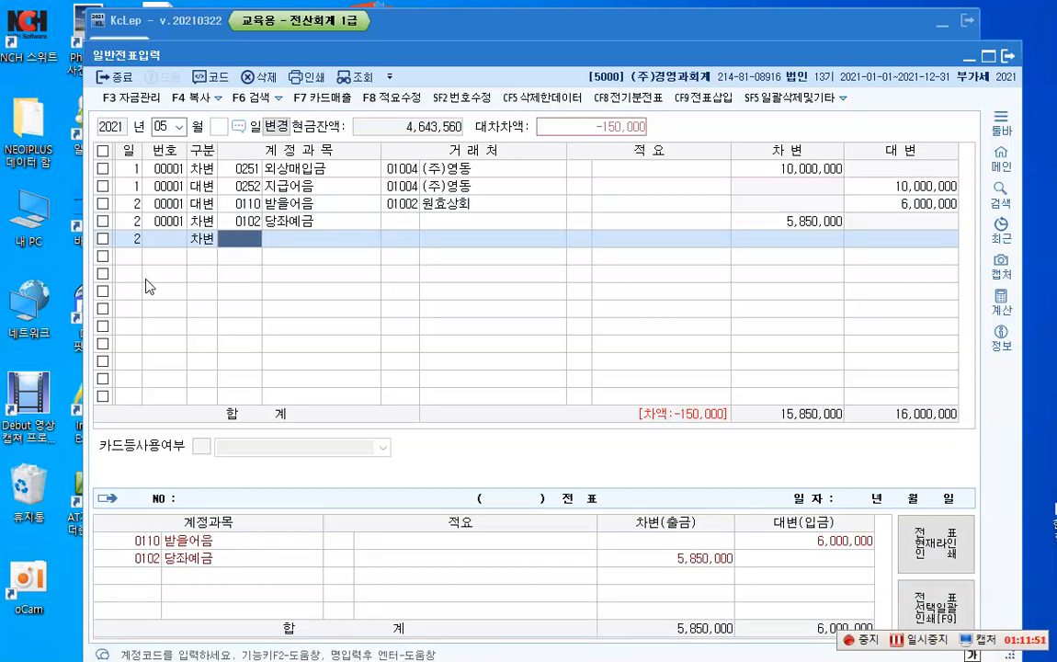
key(F2)
text(매출)
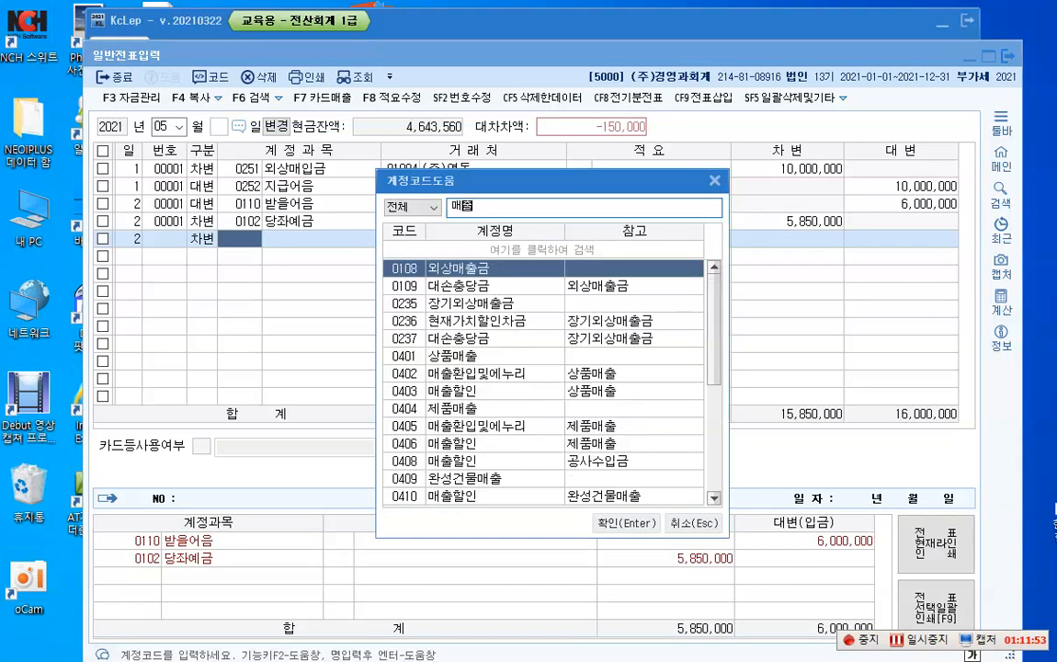
text(채권)
key(Return)
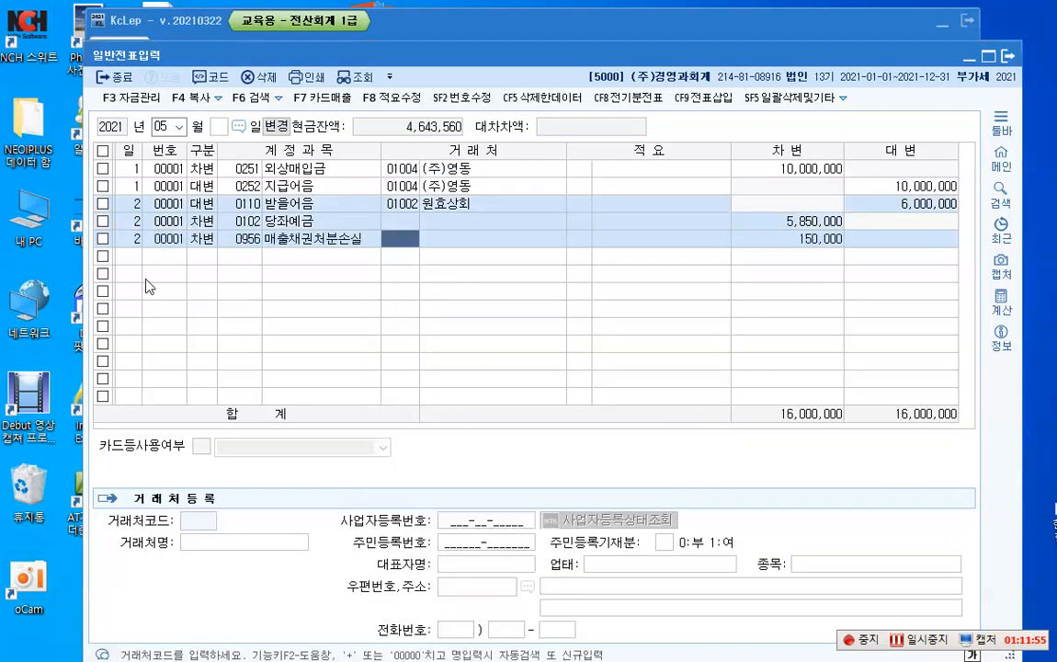
key(Return)
key(Return)
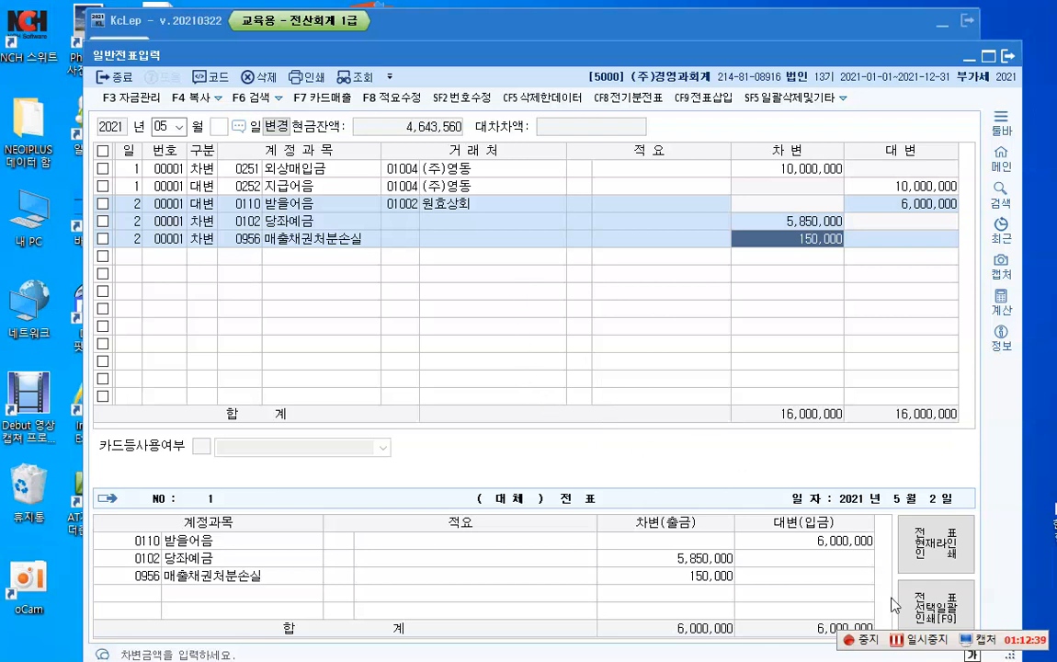
Step: Start a May 10 debit line for 지급어음 (0252) on the empty row below the May 2 entries
click(908, 642)
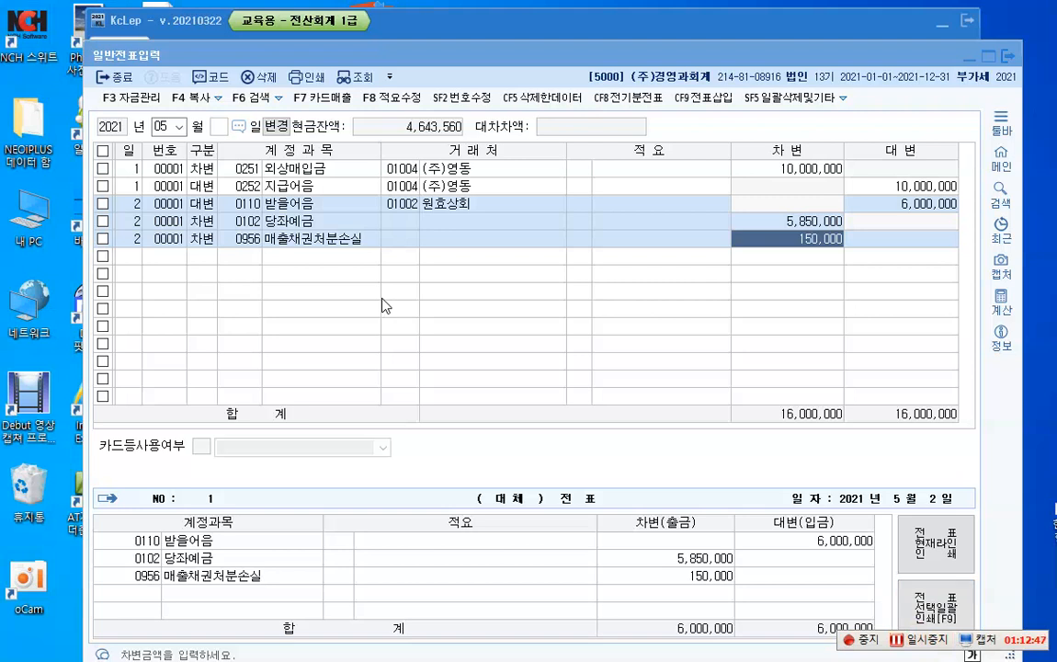
click(429, 296)
key(Return)
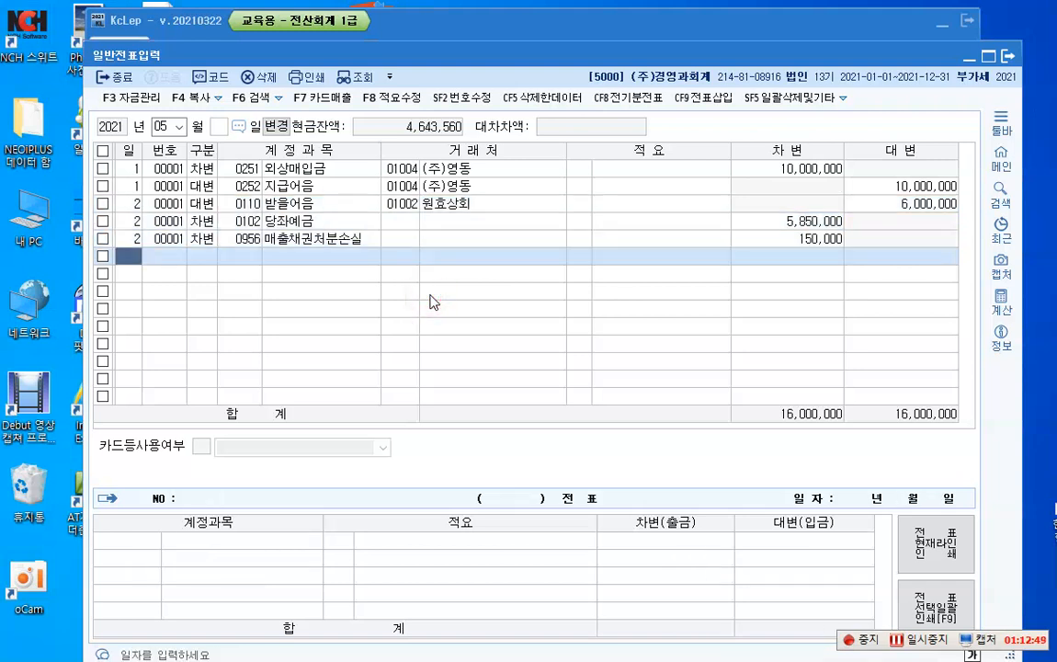
text(10)
key(Return)
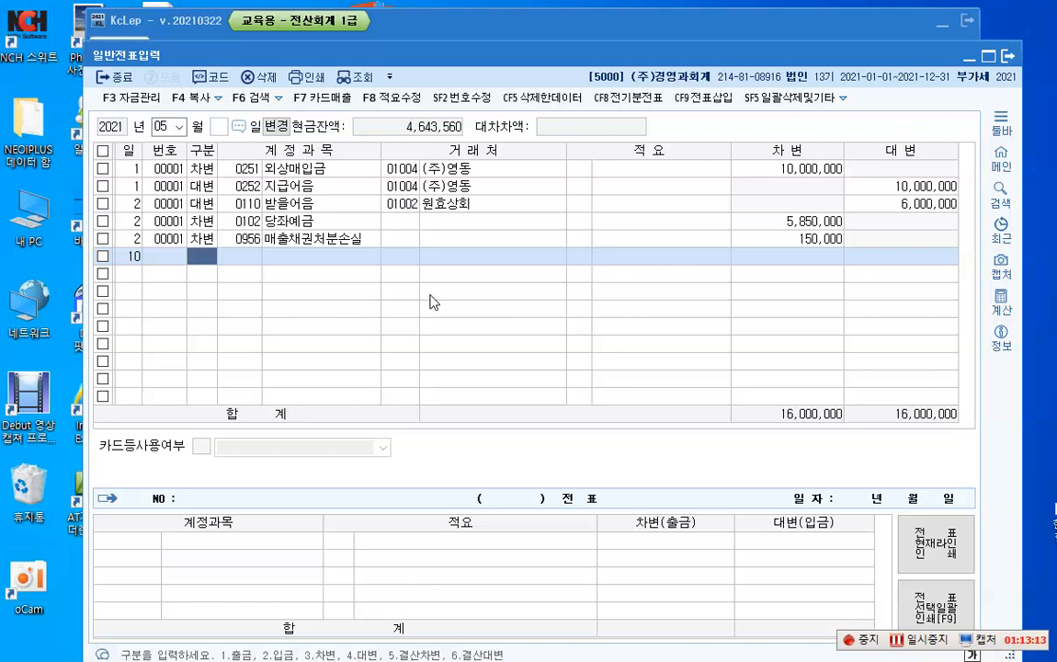
text(3)
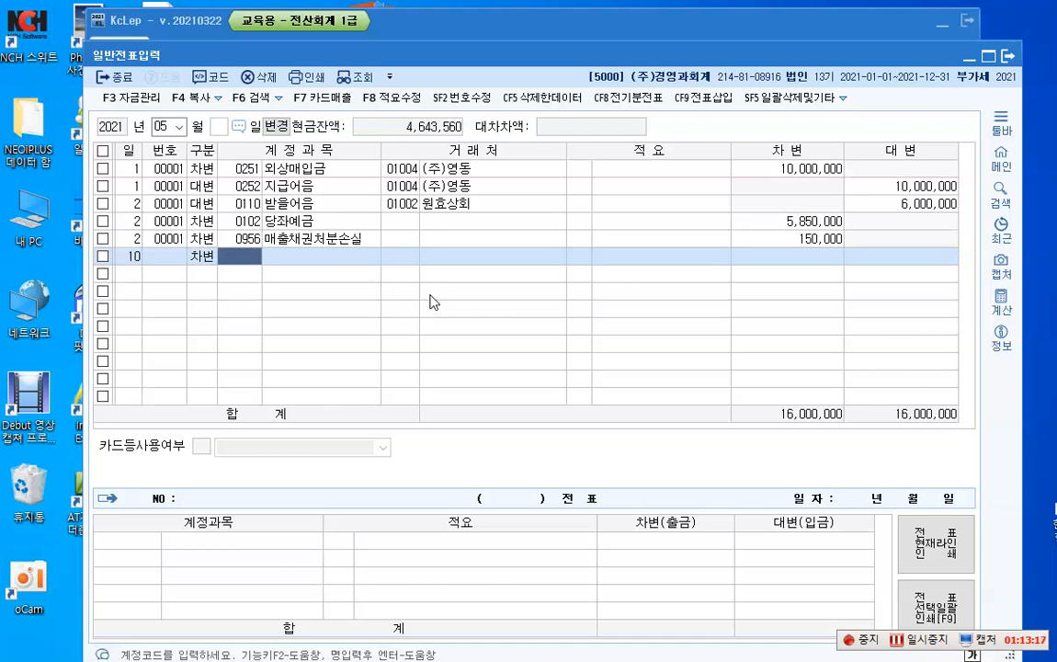
text(0252)
key(Return)
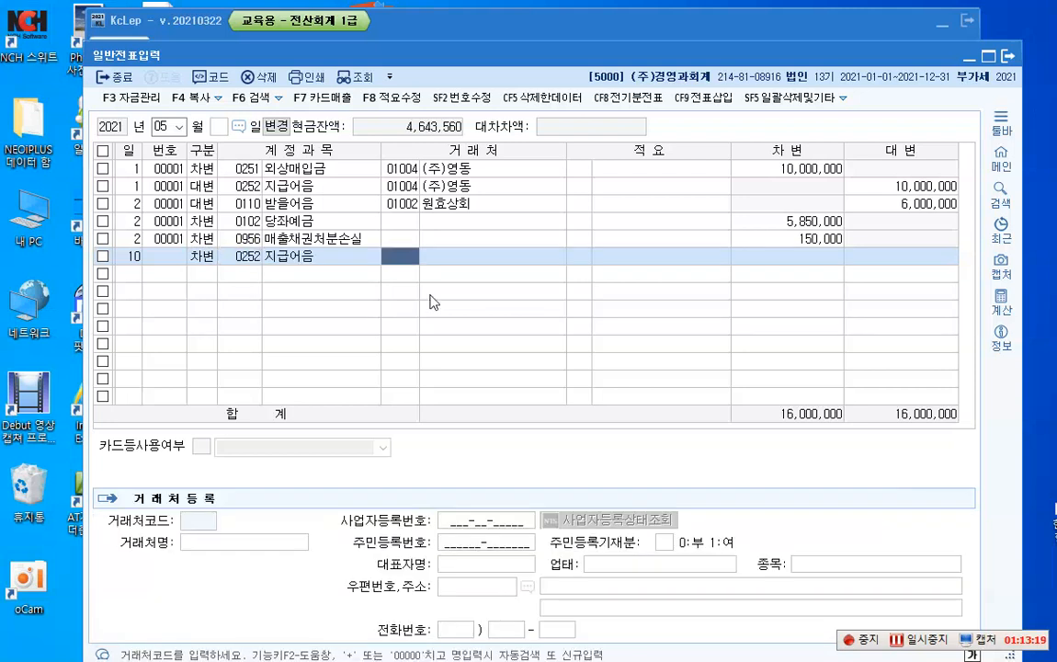
Step: Assign customer 01005 신림상회 to the May 10 지급어음 line and set its debit amount to 5,000,000
key(F2)
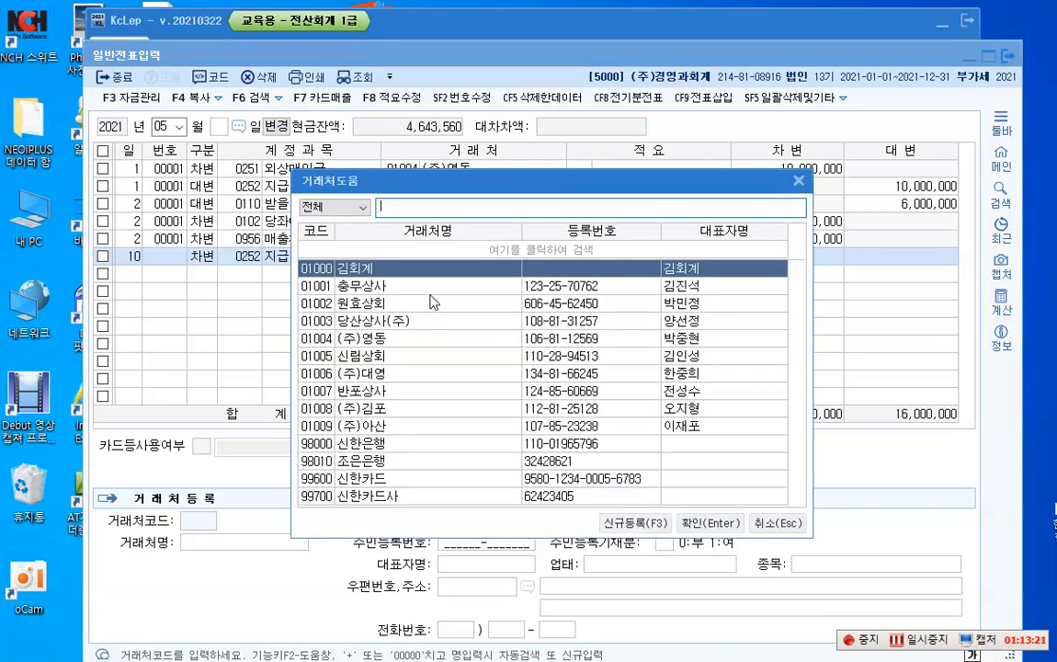
text(신)
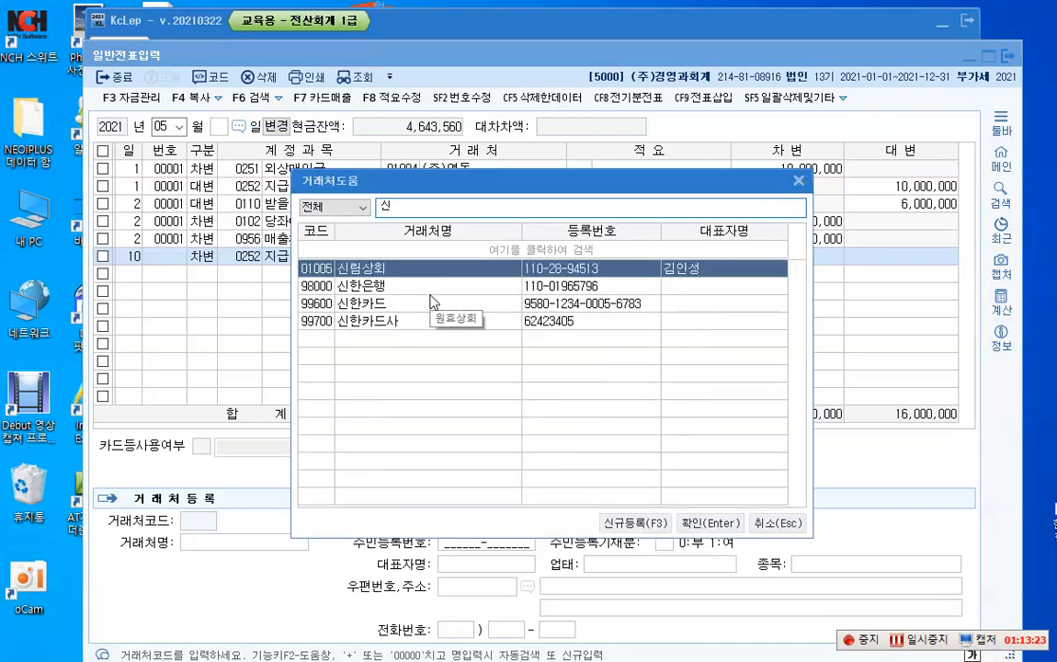
key(Return)
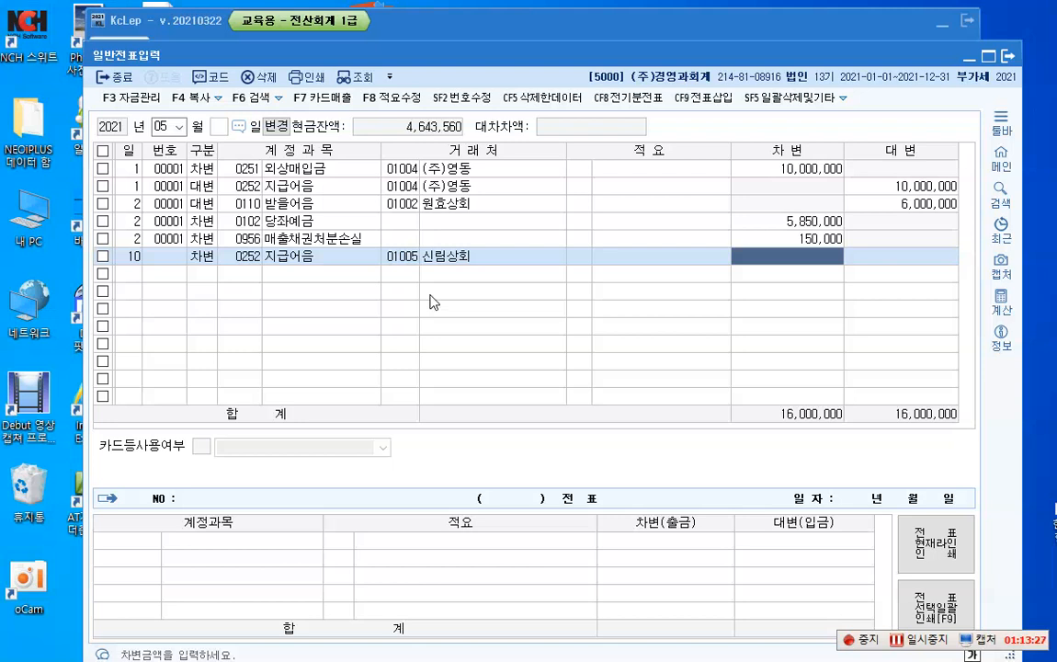
text(5000000)
key(Return)
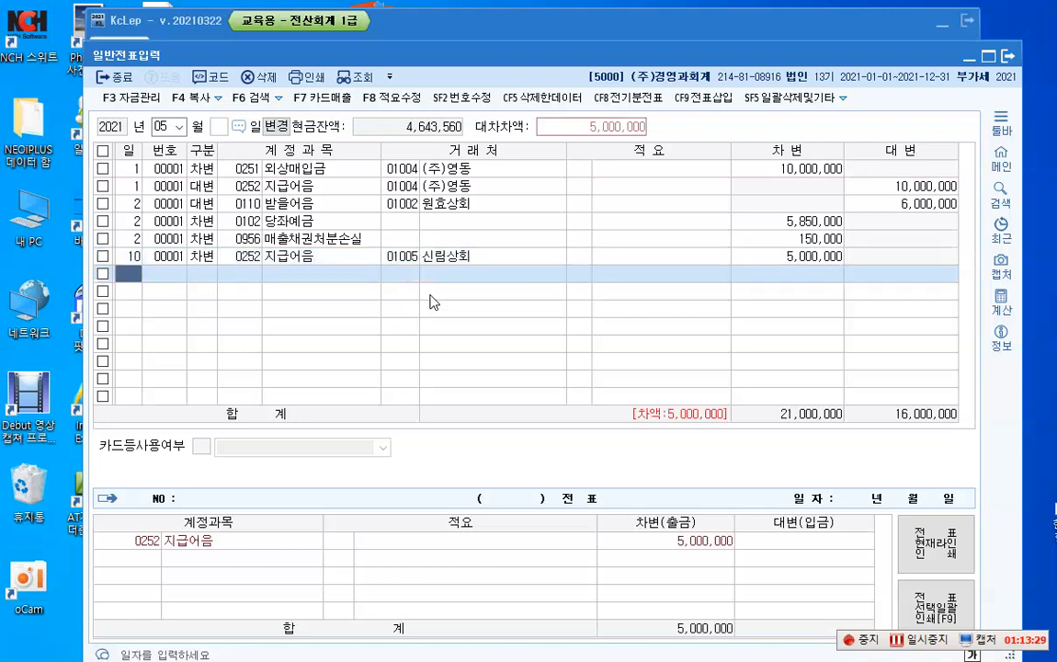
Step: Add a May 10 credit line for 당좌예금 (0102) without a customer, with an amount of 5,000,000
key(Return)
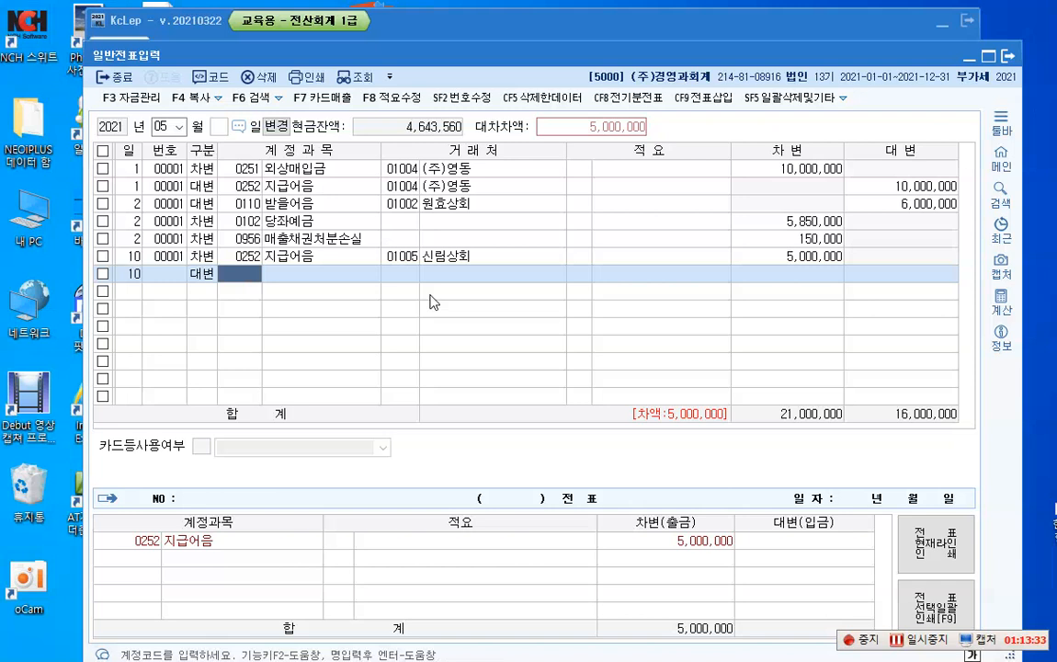
text(102)
key(Return)
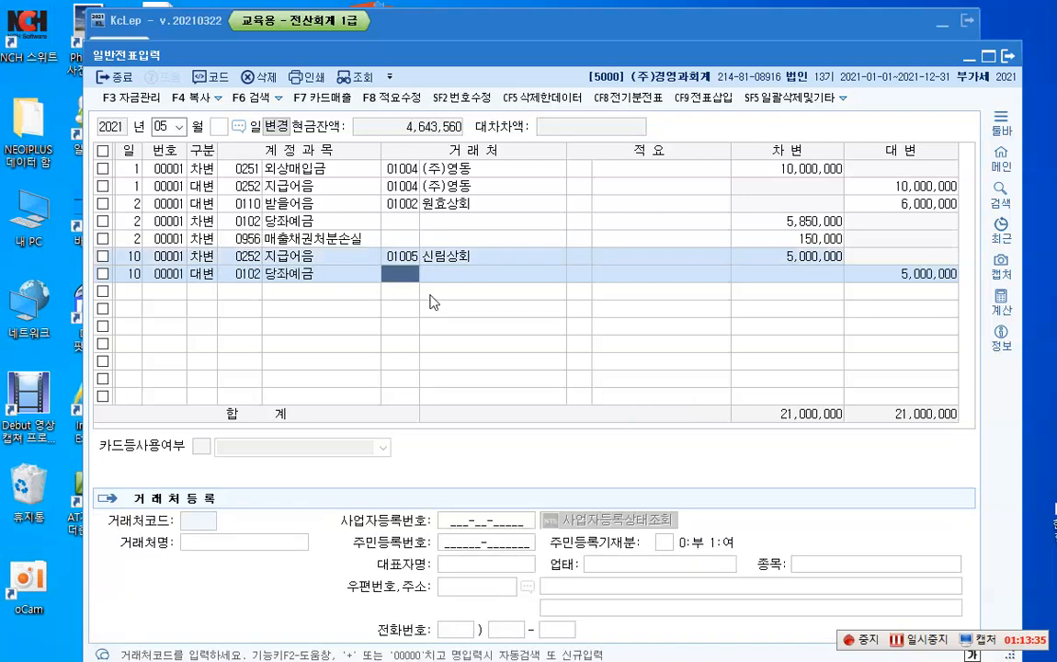
key(Return)
key(Return)
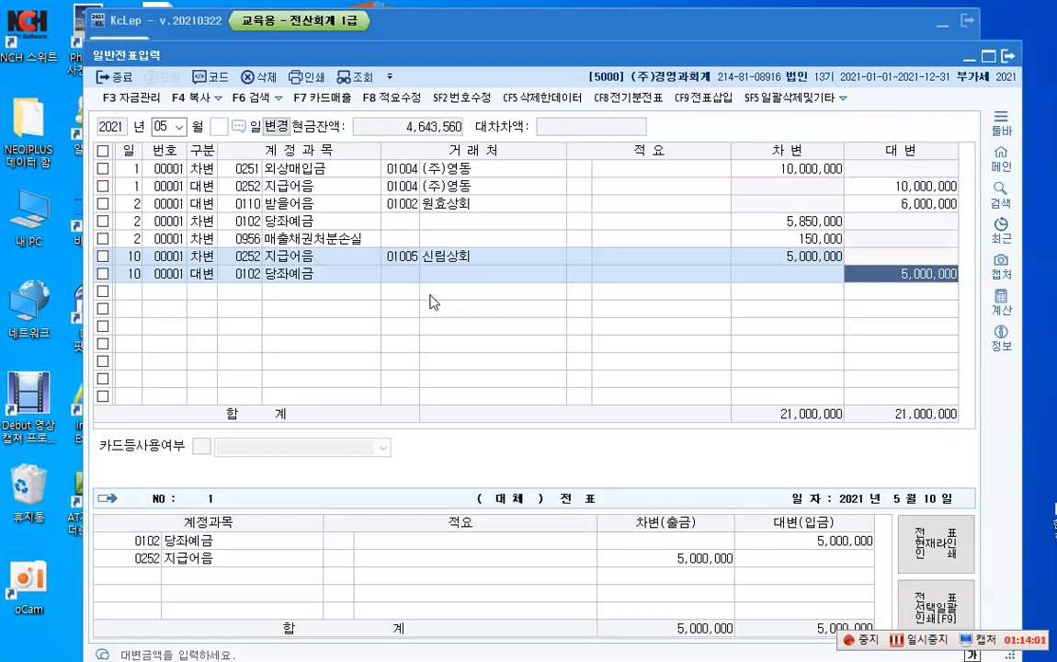
key(Return)
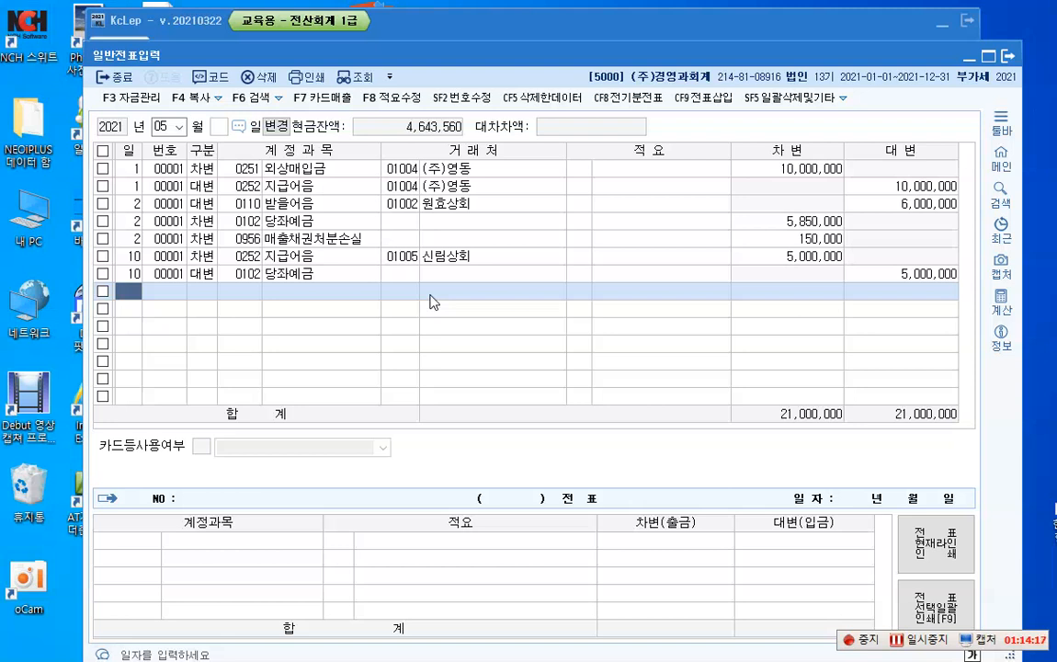
Step: Start a May 15 debit line for the account 선급금 (0131)
text(15)
key(Return)
text(3)
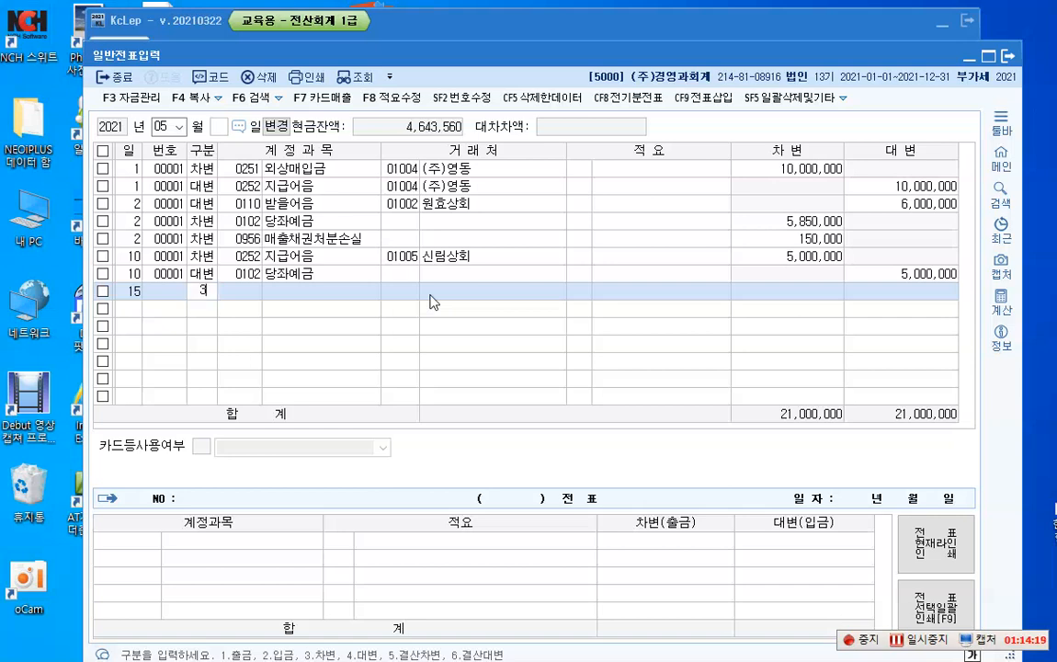
key(Return)
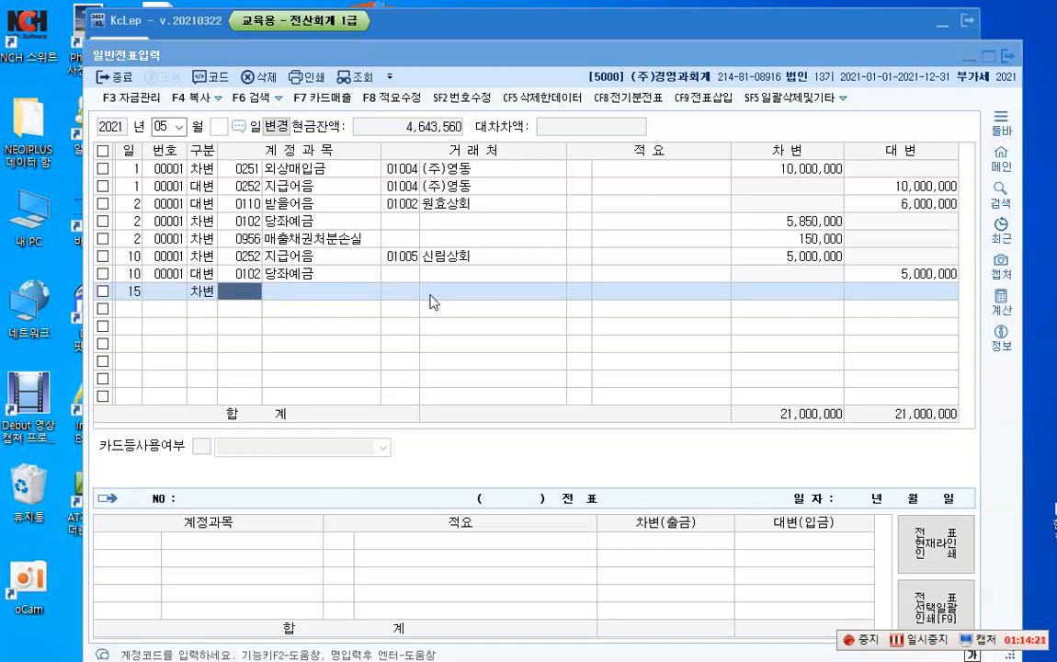
text(선급)
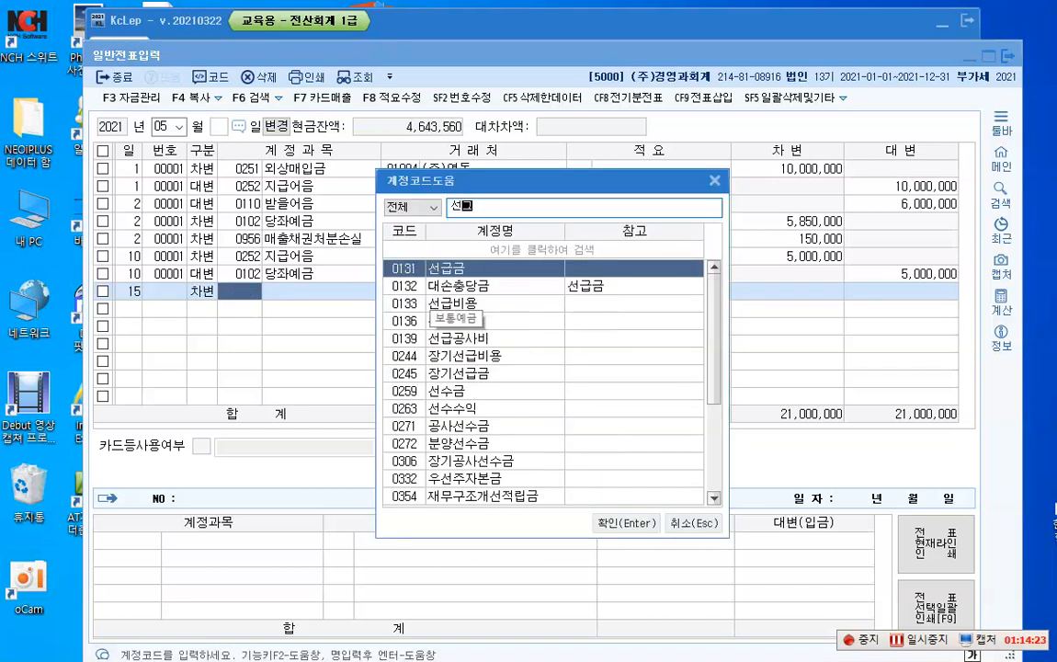
key(Return)
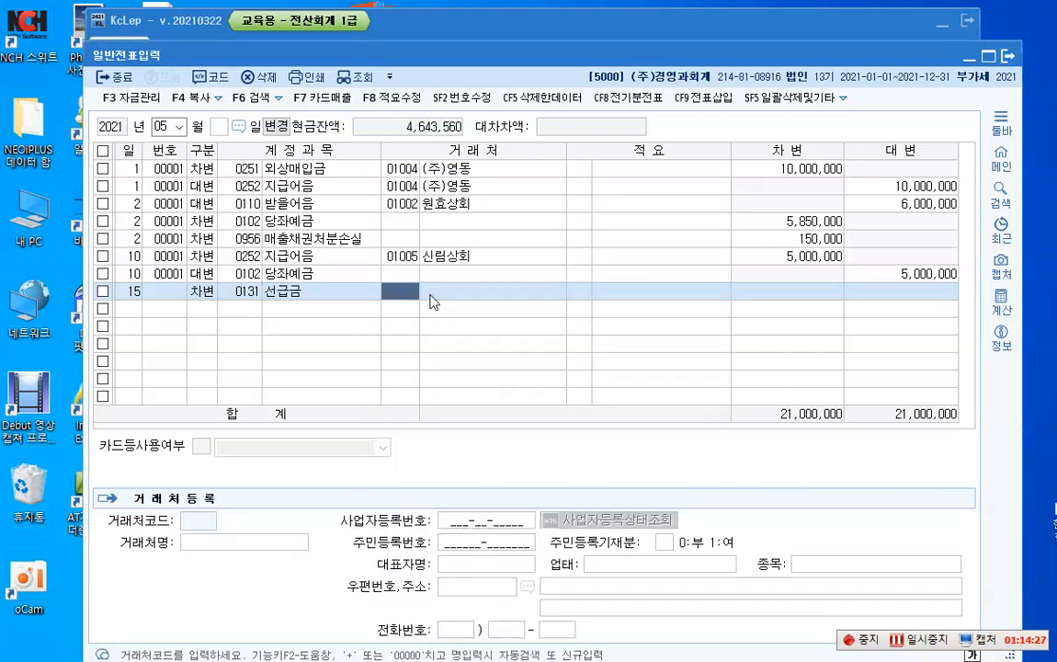
Step: Assign customer 01006 (주)대영 to the May 15 선급금 line and set its debit amount to 1,000,000
key(F2)
key(Down)
key(Down)
key(Down)
key(Down)
key(Down)
key(Down)
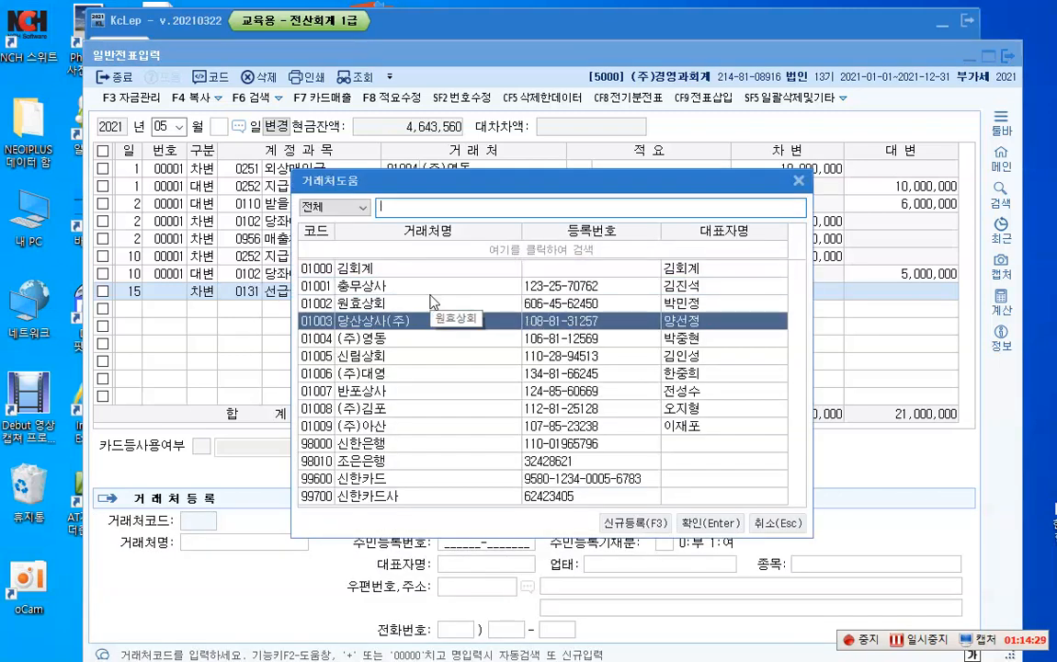
key(Return)
key(Return)
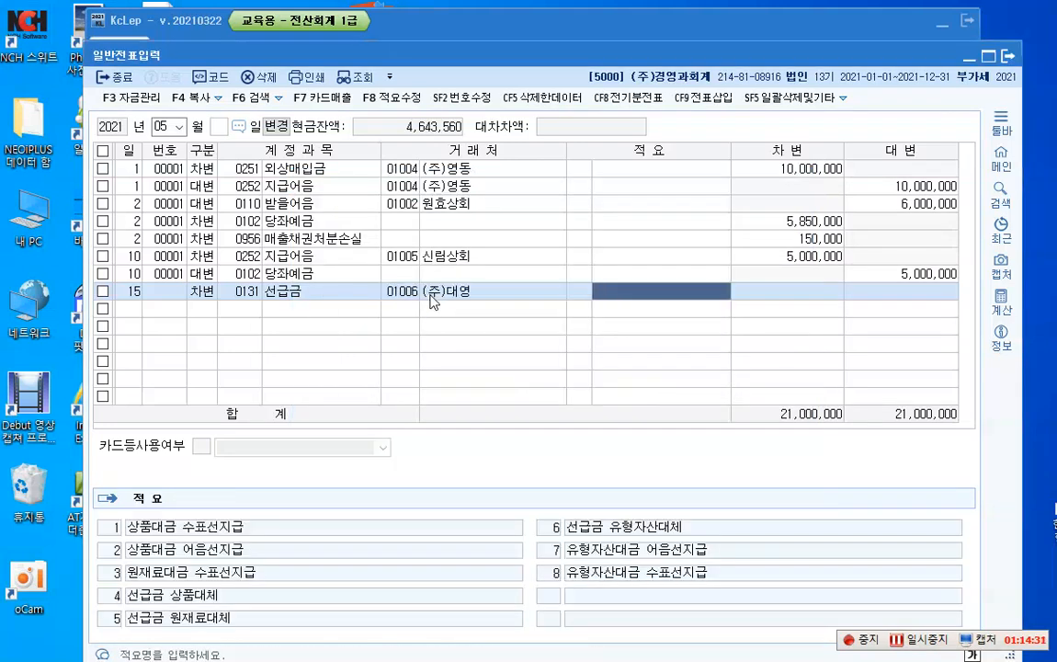
key(Return)
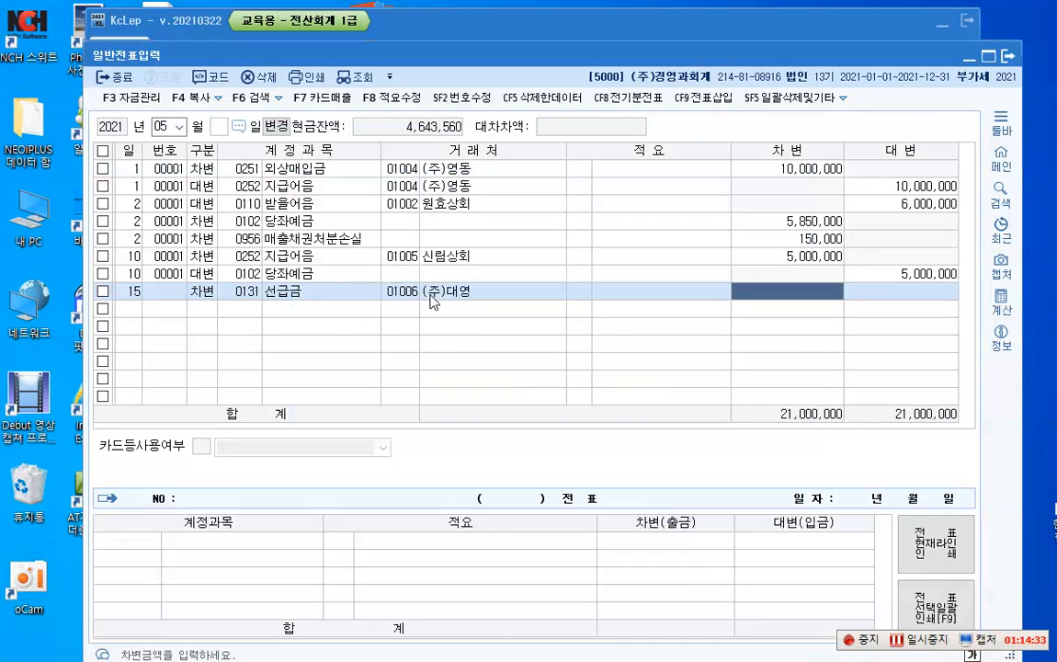
text(1000000)
key(Return)
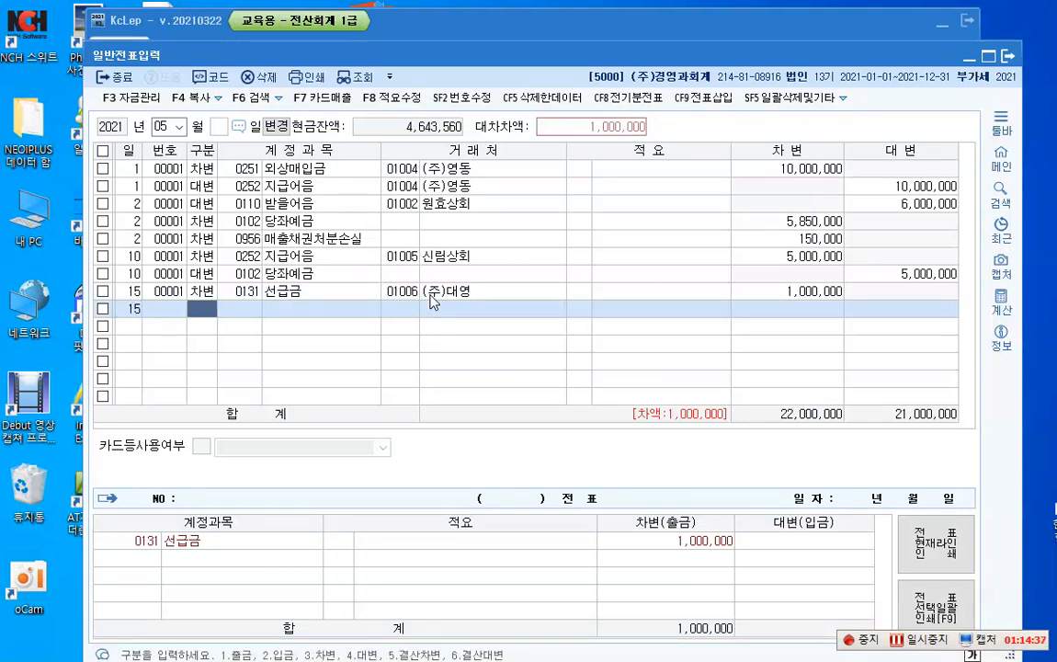
Step: Add a May 15 credit line for 당좌예금 (0102) without a customer, with an amount of 1,000,000
text(4)
key(Return)
text(0102)
key(Return)
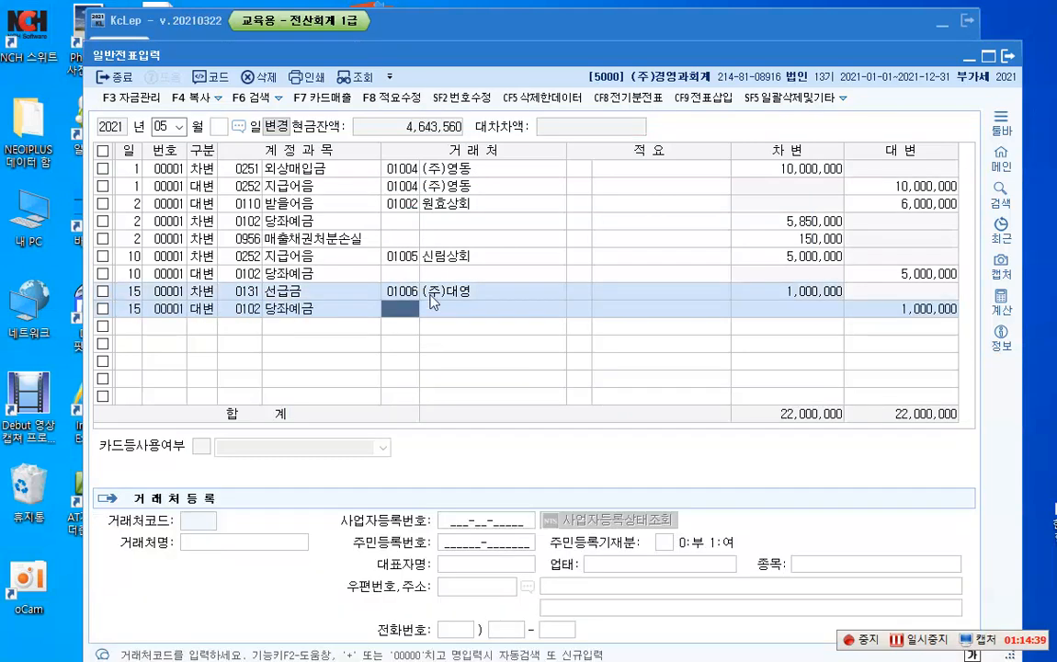
key(Return)
key(Return)
key(Return)
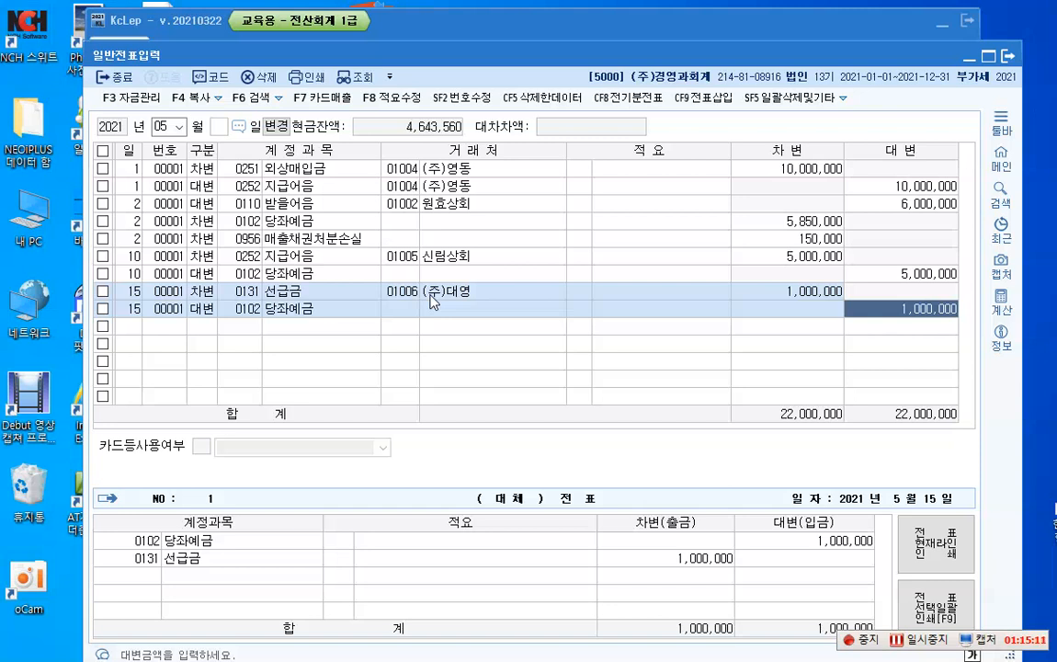
key(Return)
Step: Start a May 20 cash payment (출금) line for the account 가지급금 (0134)
text(20)
key(Return)
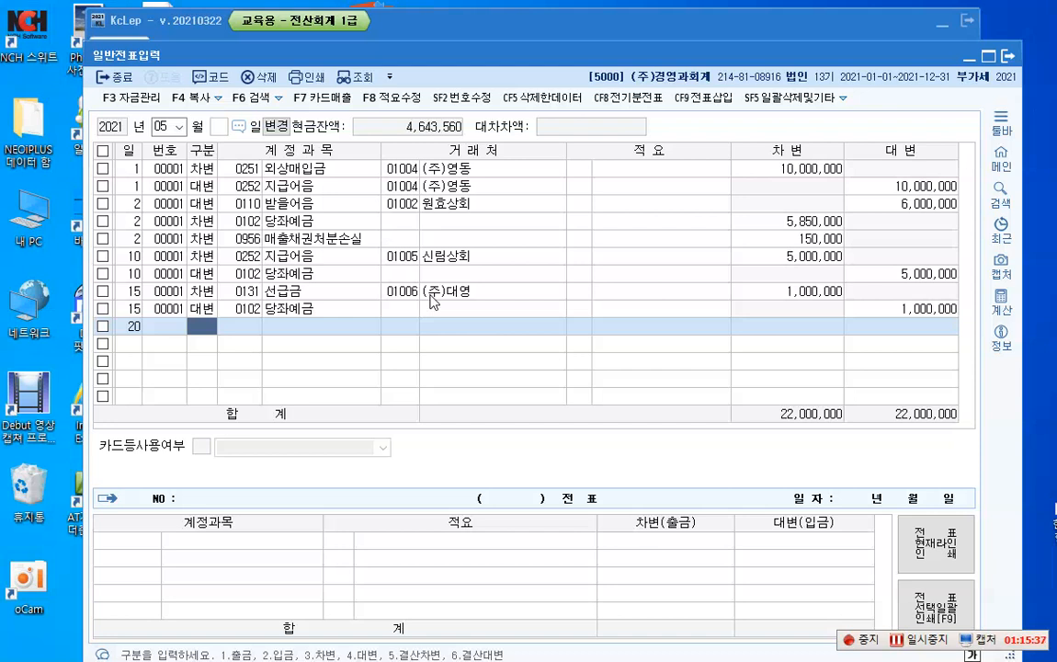
key(1)
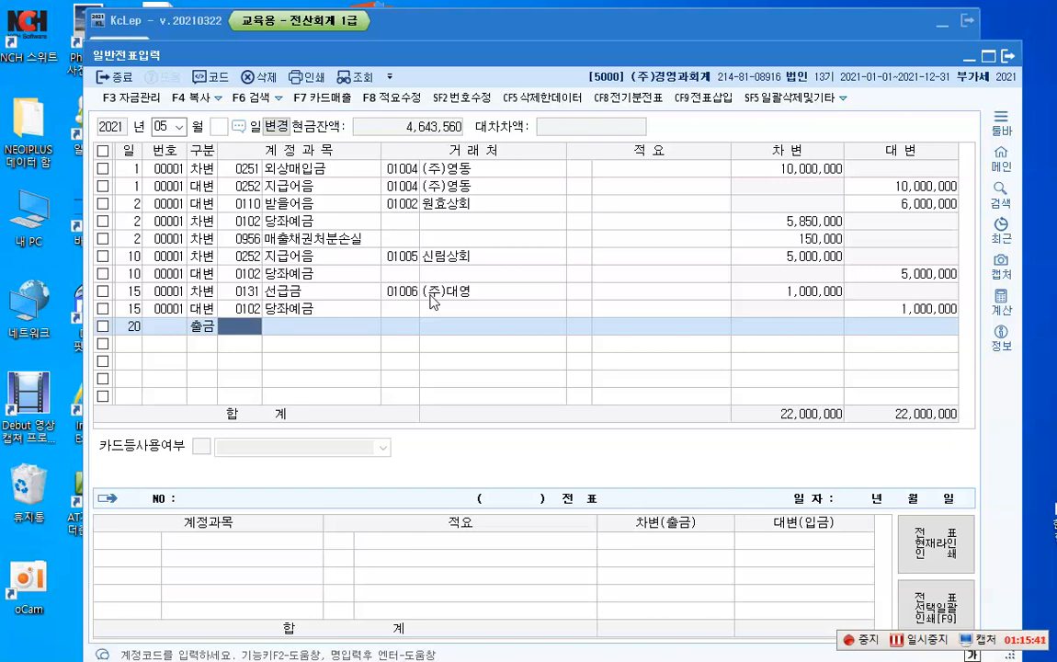
key(F2)
text(갖지)
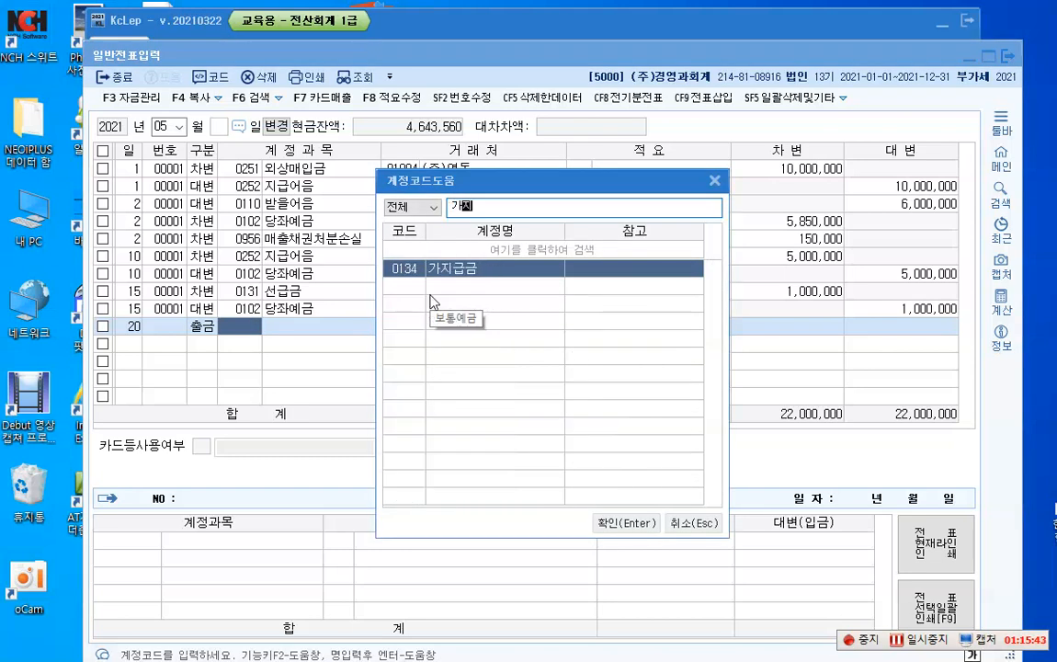
key(Return)
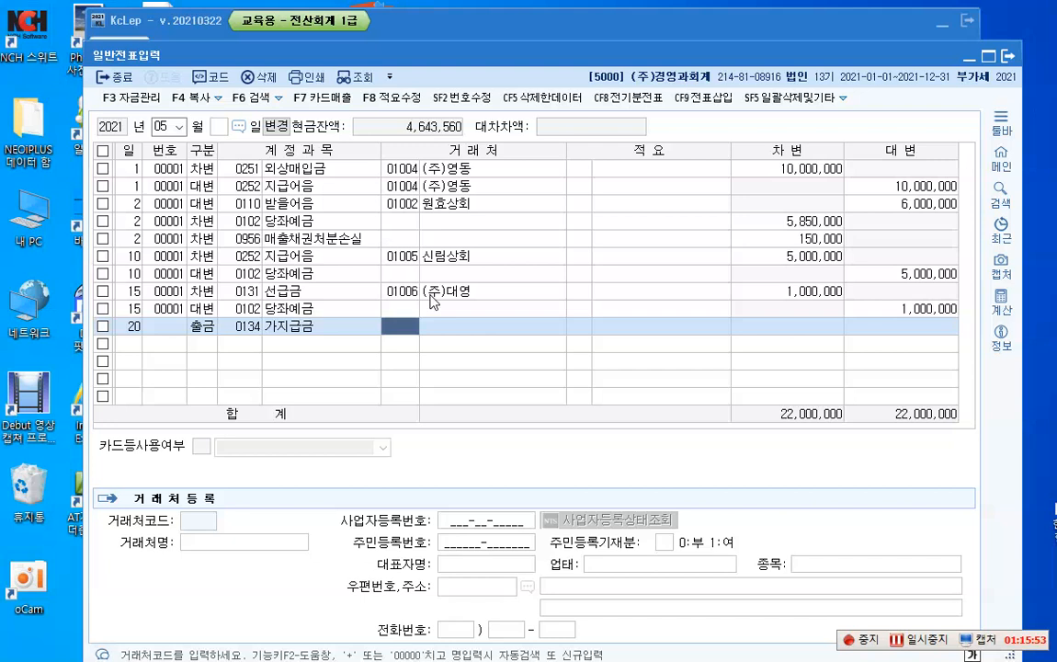
Step: Look through the customer list for the recipient of the May 20 가지급금 payment
key(F2)
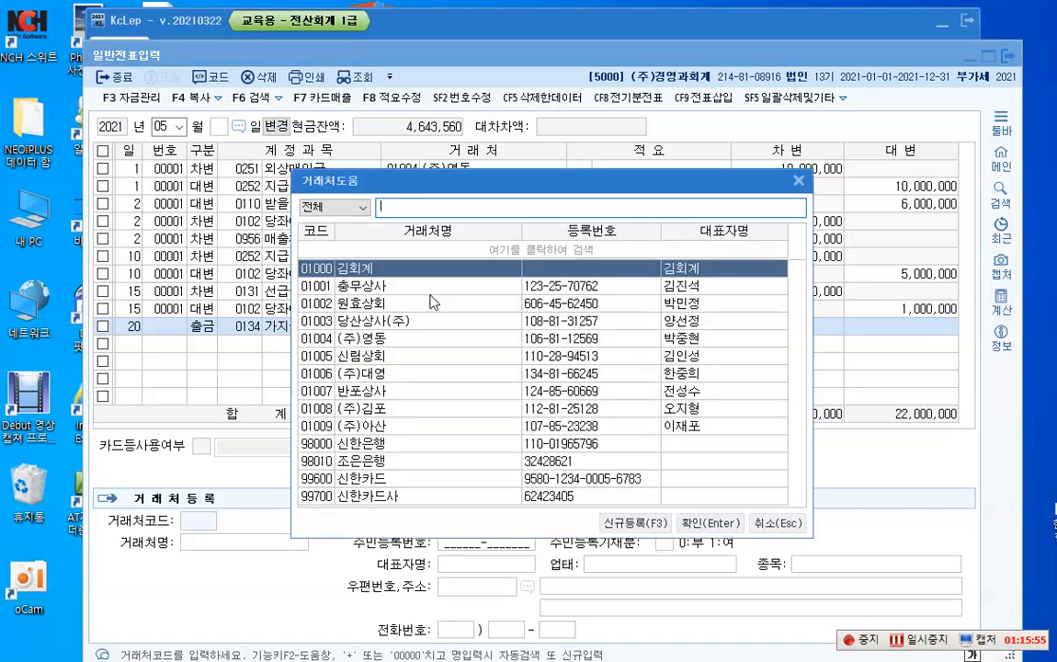
key(Down)
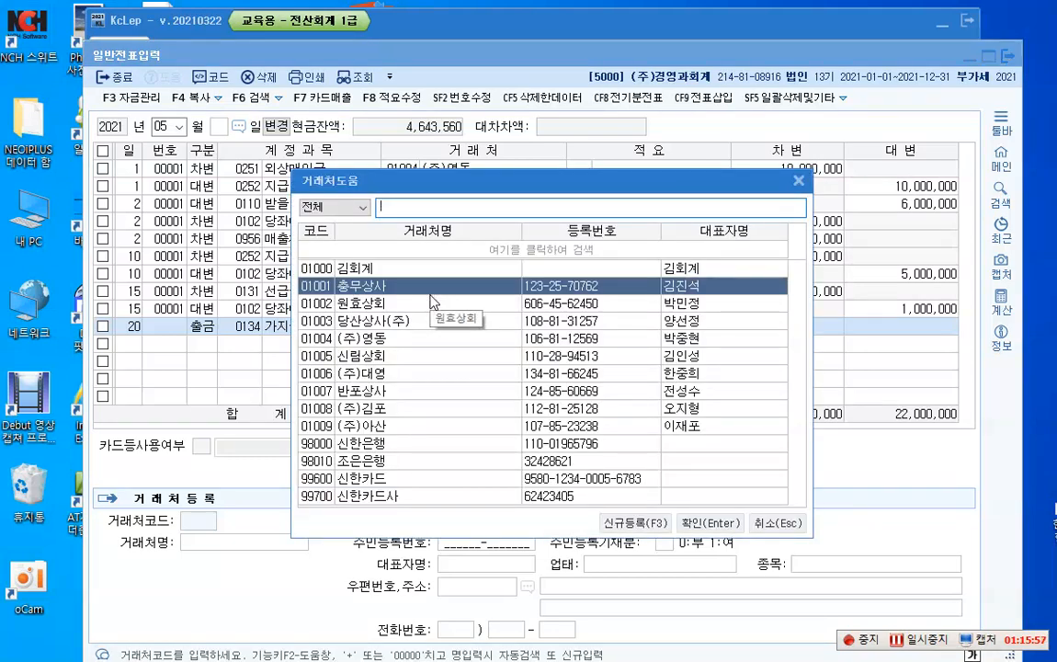
key(Down)
key(Down)
key(Down)
key(Down)
key(Down)
key(Down)
key(Down)
key(Down)
key(Down)
key(Down)
key(Down)
key(Down)
key(Up)
key(Up)
key(Up)
key(Up)
key(Up)
key(Up)
key(Up)
key(Up)
key(Up)
key(Up)
key(Up)
key(Up)
key(Up)
key(Up)
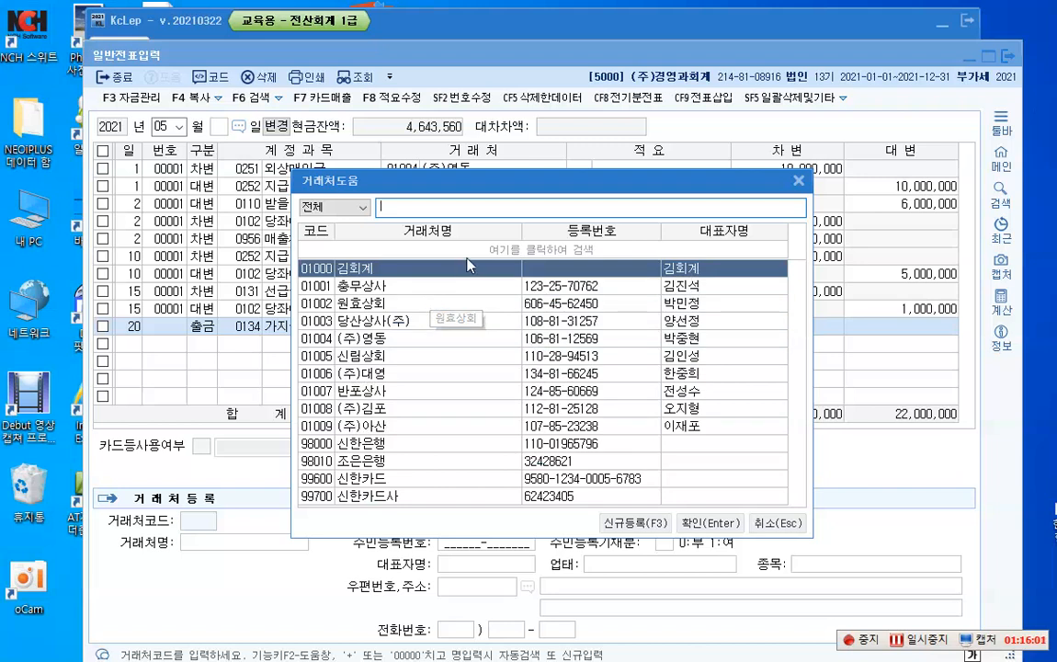
Step: Register a new general customer with code 02001, the recipient's full name and the customer type 동시 (3)
click(638, 533)
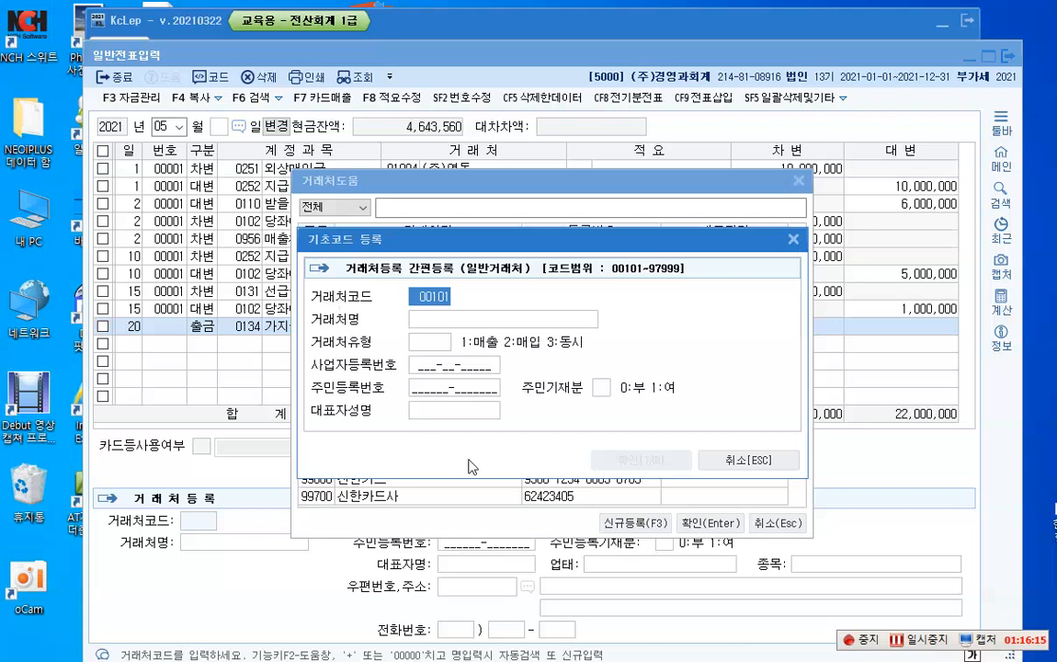
text(02001)
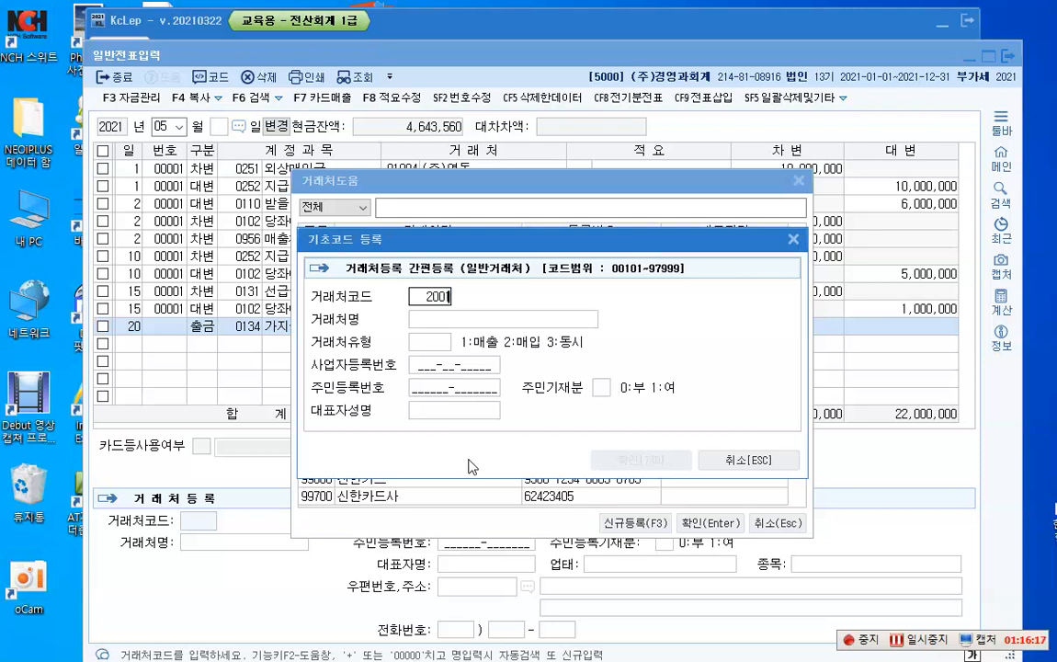
key(Return)
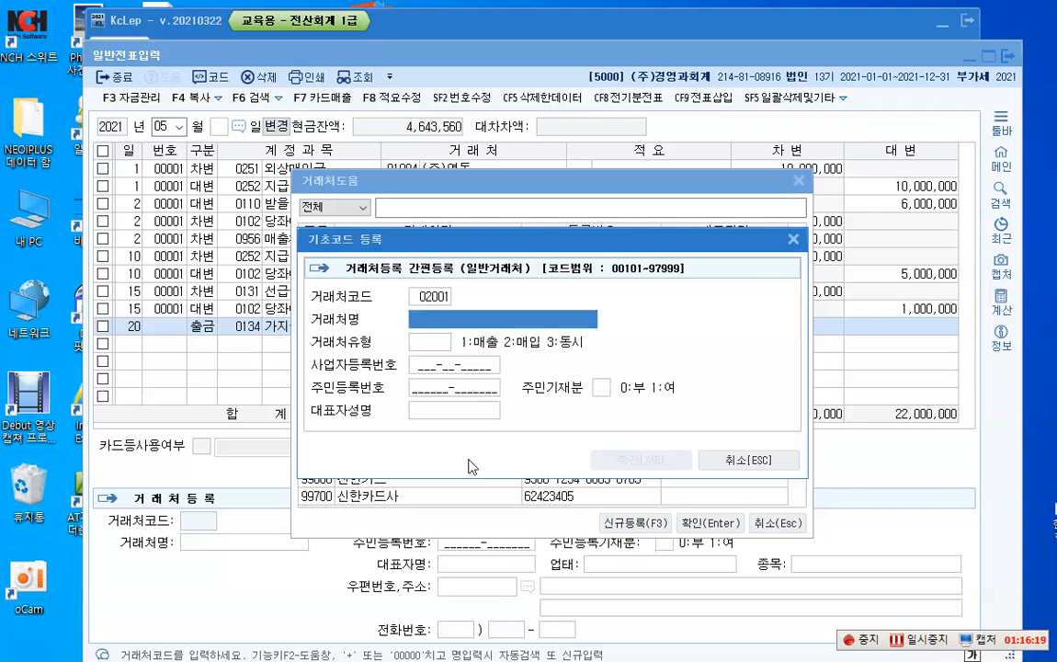
text(김영희)
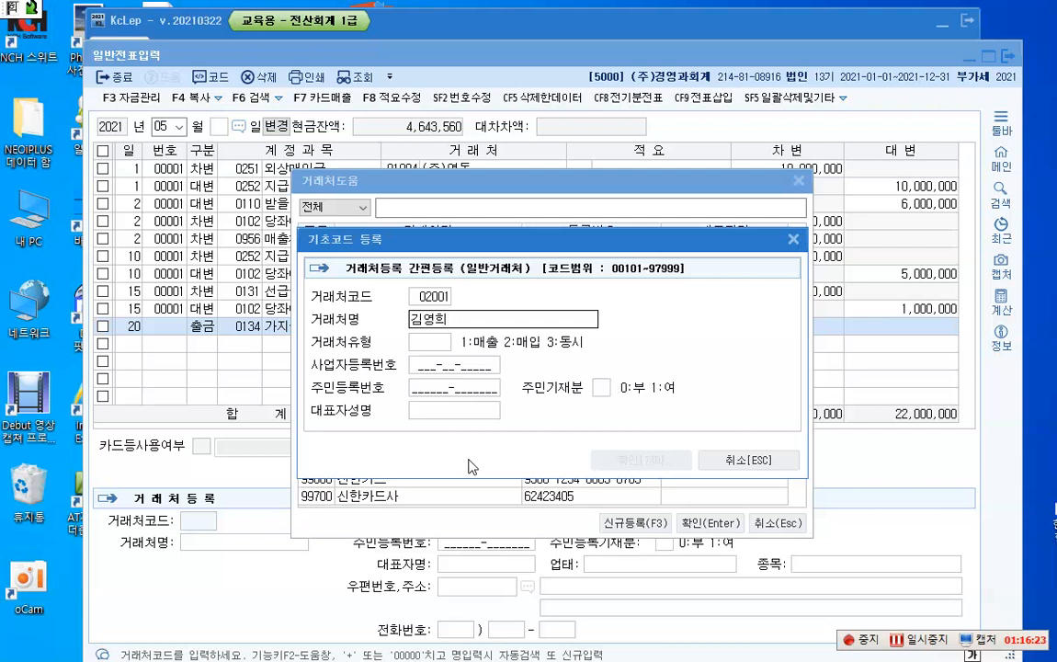
key(Return)
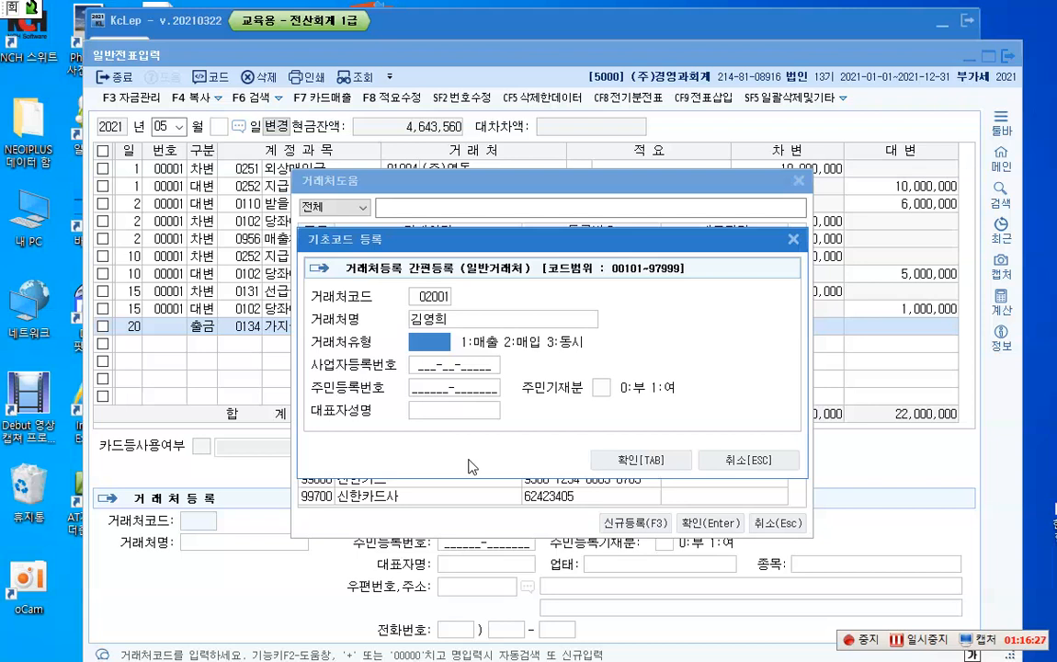
text(3)
key(Return)
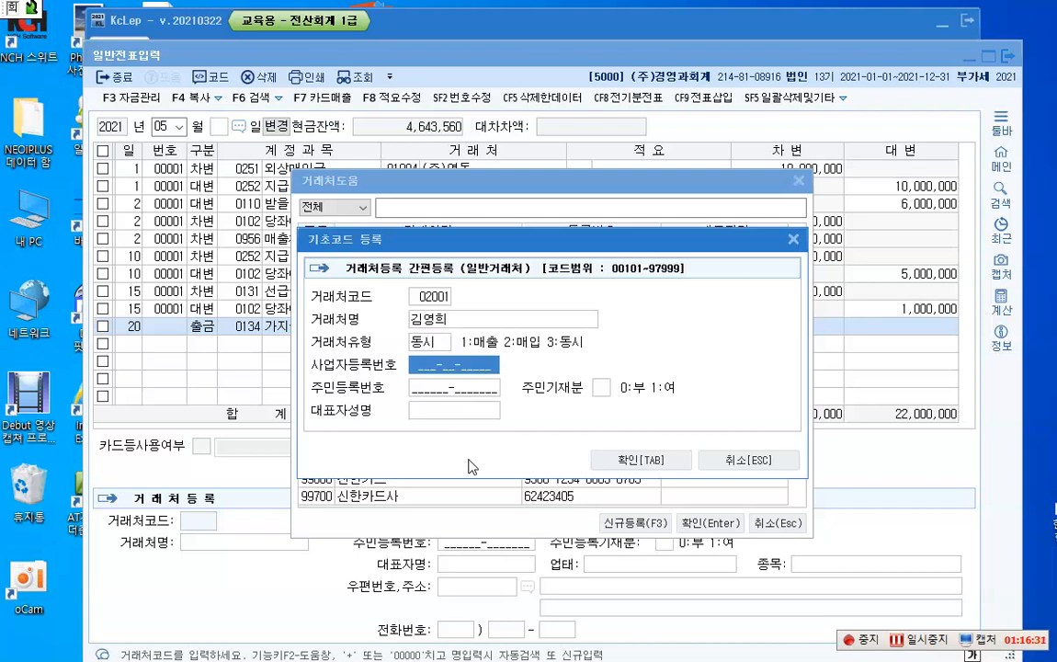
Step: Leave the registration numbers blank, enter the representative's name and save the new customer to the May 20 line
key(Return)
key(Return)
key(Return)
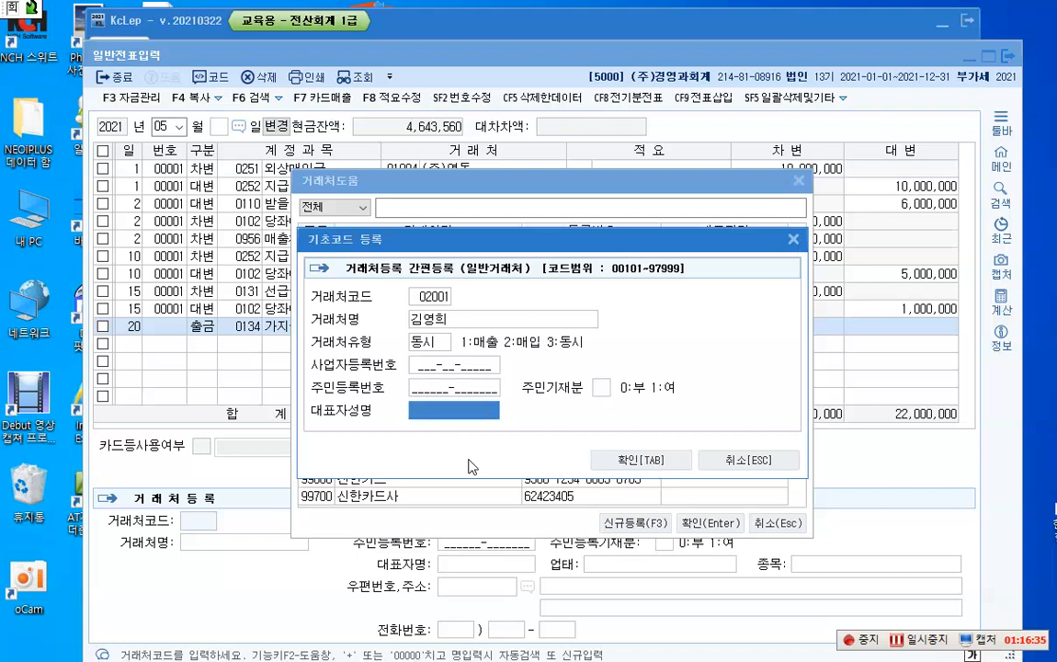
text(김영희)
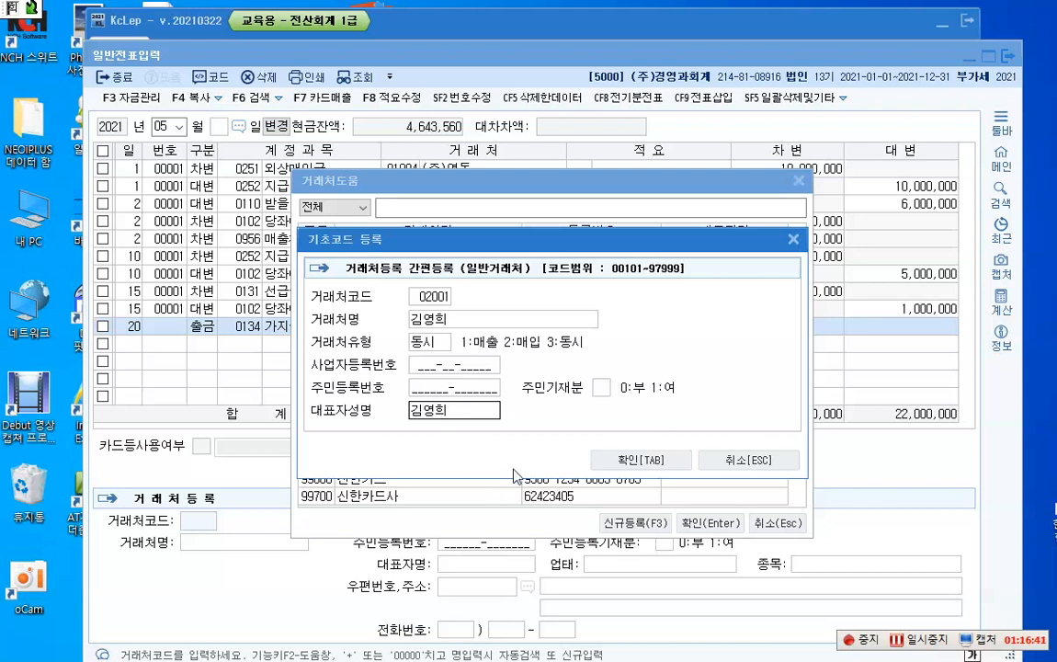
click(639, 460)
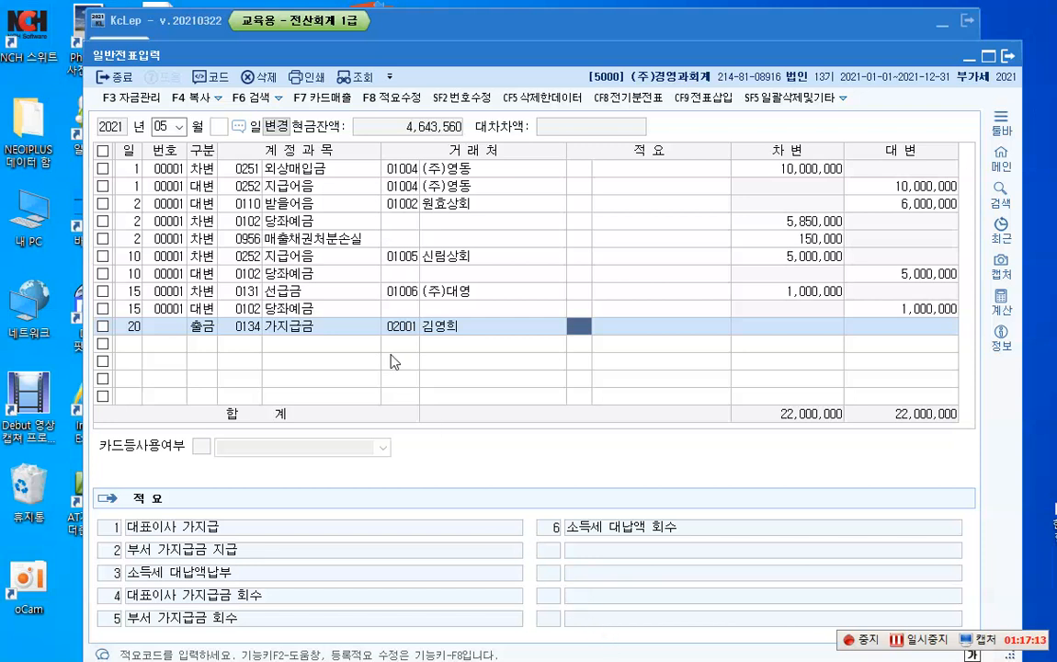
Step: Review the registration details of customer 02001 on the May 20 가지급금 line
click(409, 327)
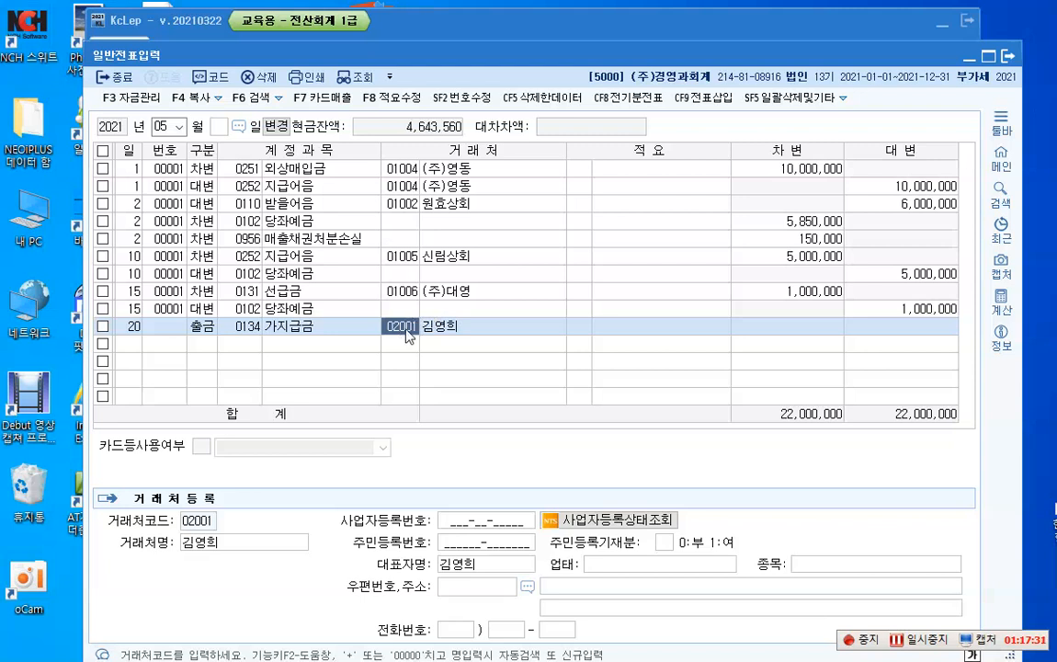
click(402, 331)
click(445, 329)
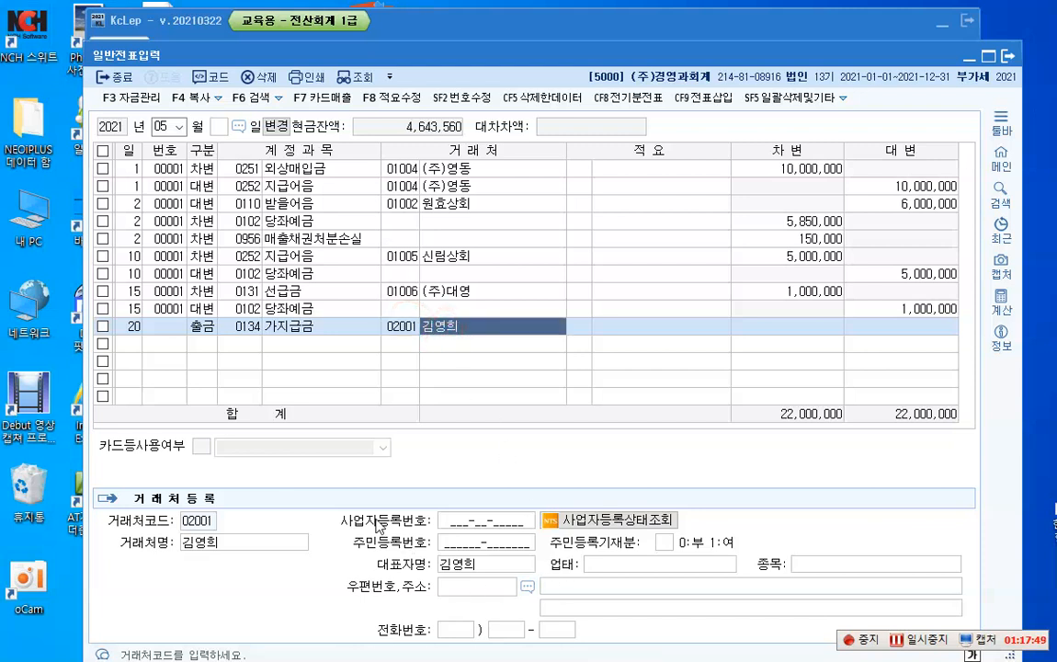
key(ctrl+1)
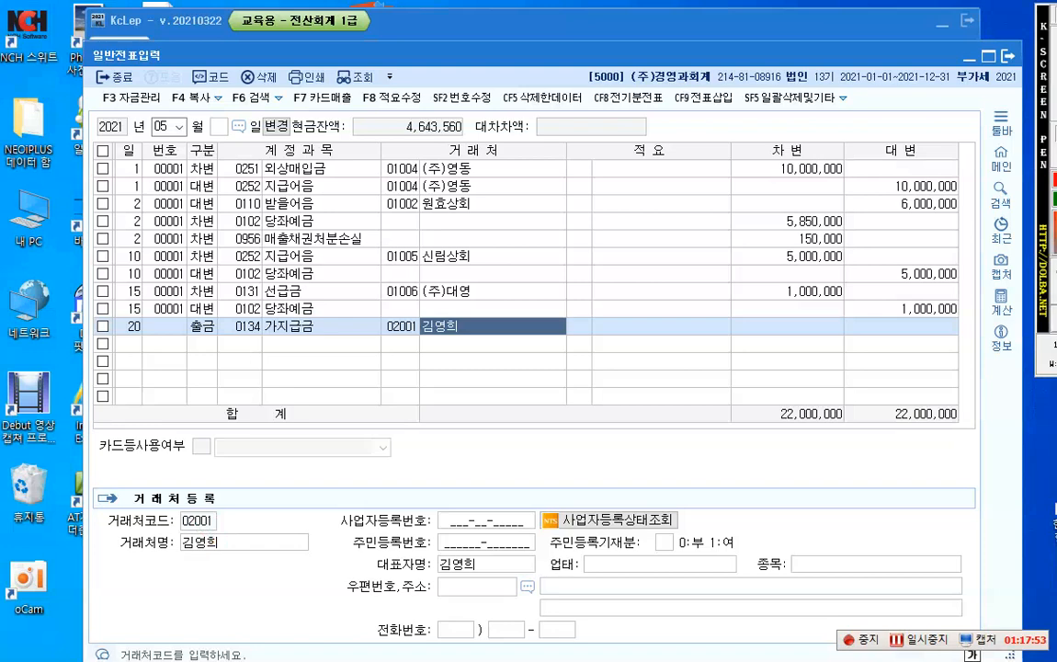
mouse_move(84, 507)
mouse_down()
mouse_move(830, 636)
mouse_move(991, 625)
mouse_up()
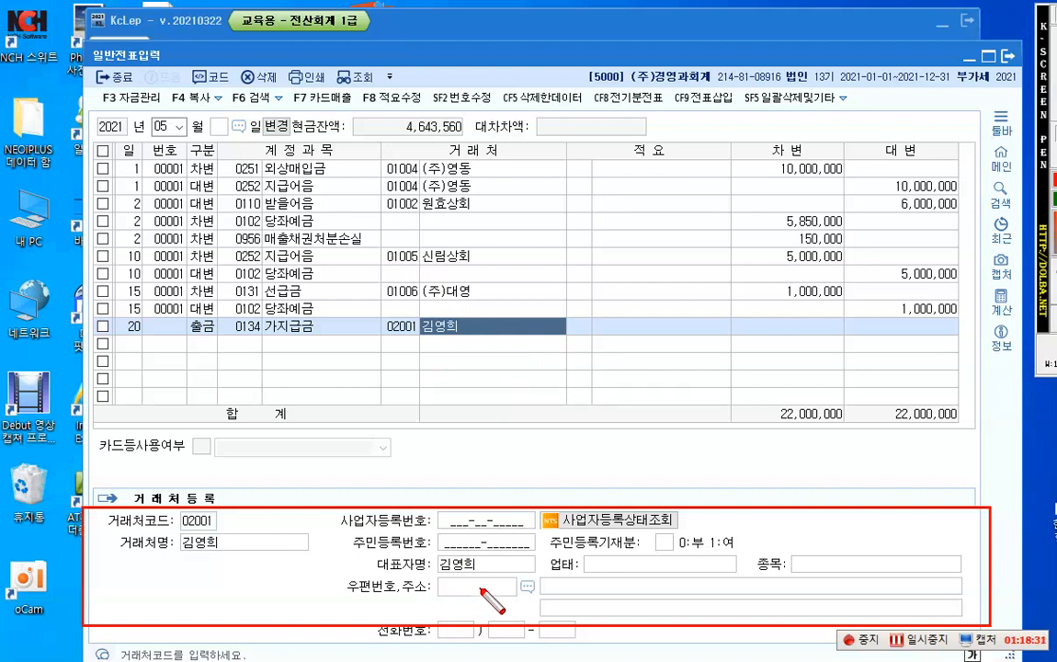
key(Escape)
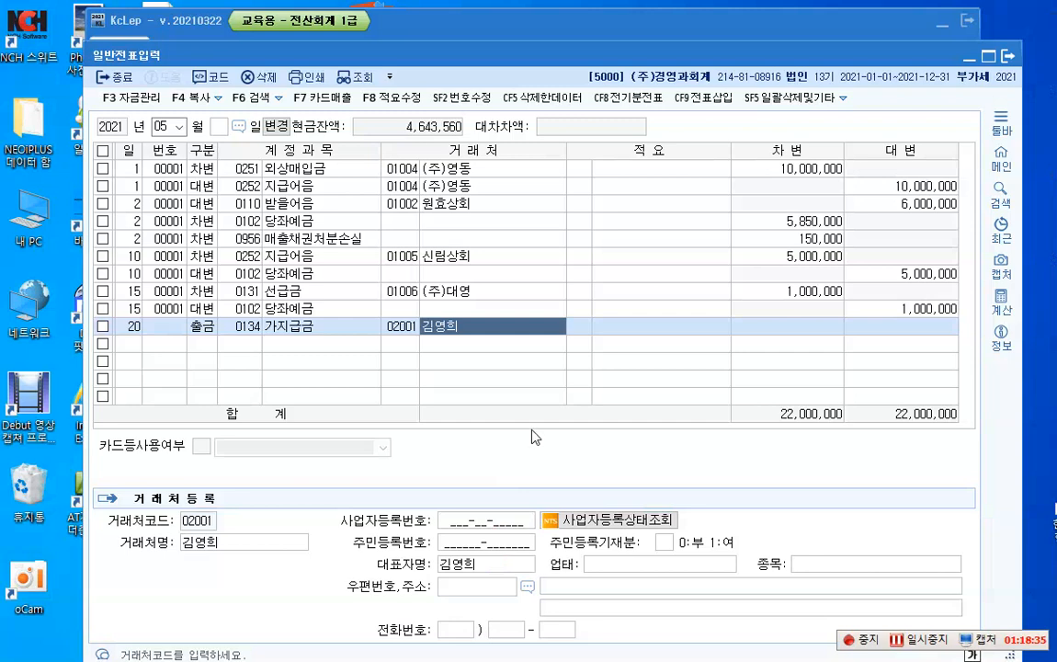
Step: Set the debit amount of the May 20 가지급금 cash payment line to 550,000
key(Return)
key(Return)
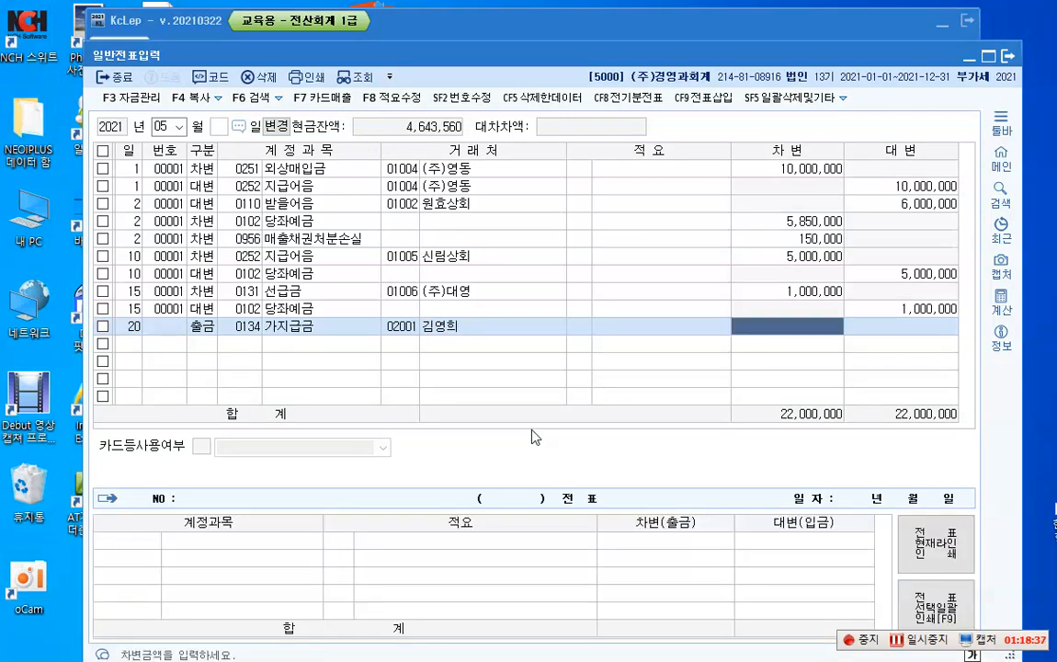
text(5500000)
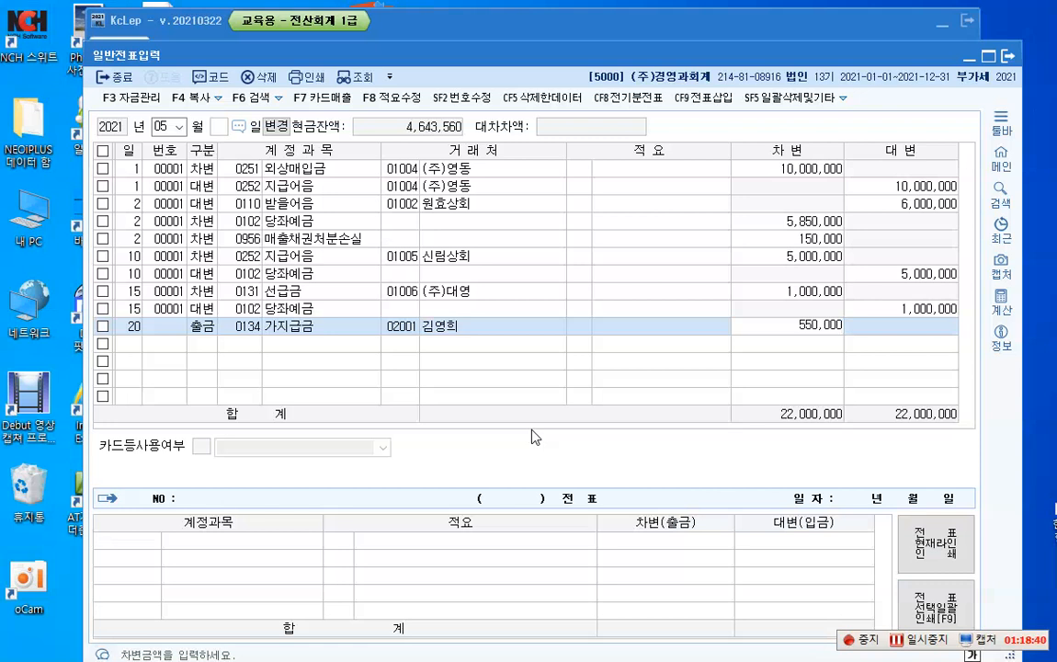
key(Return)
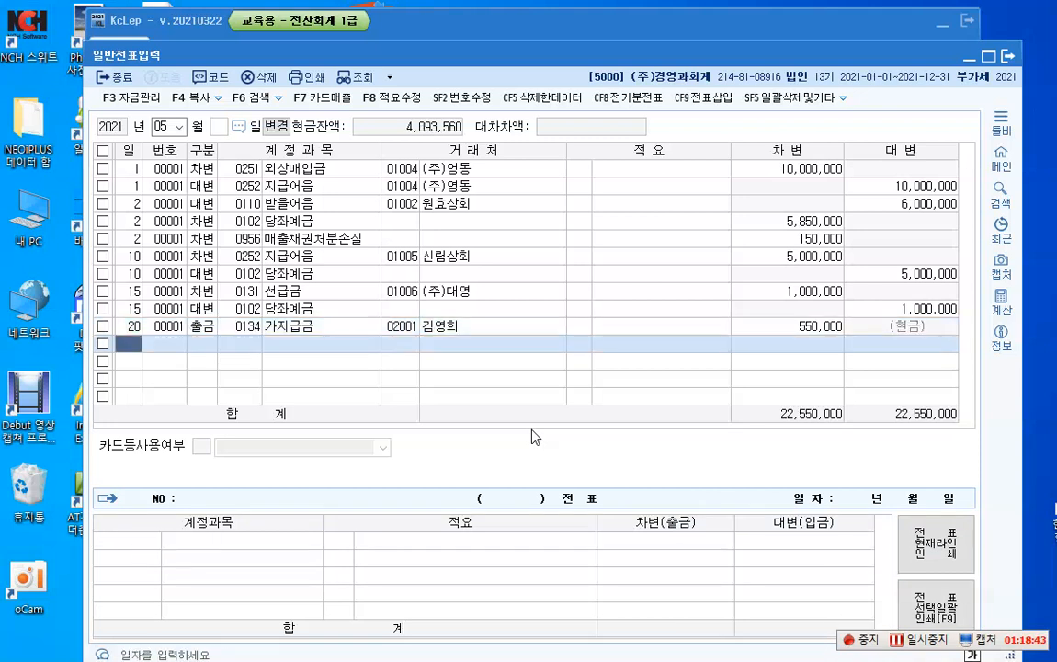
Step: Start a May 25 credit (대변) line for the account 가지급금 (0134)
text(25)
key(Return)
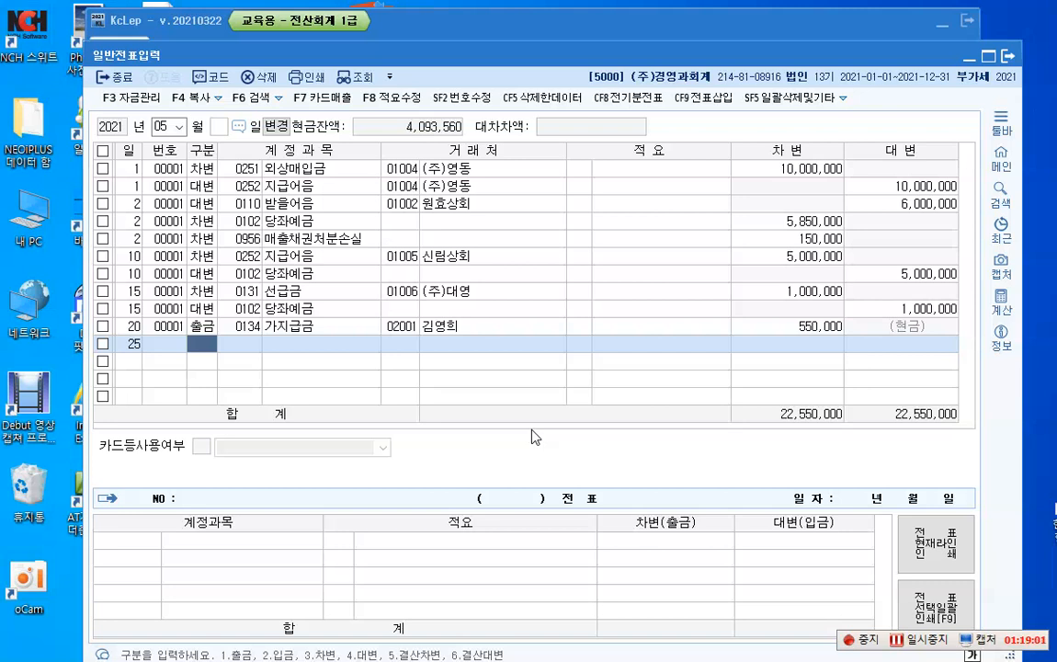
text(4)
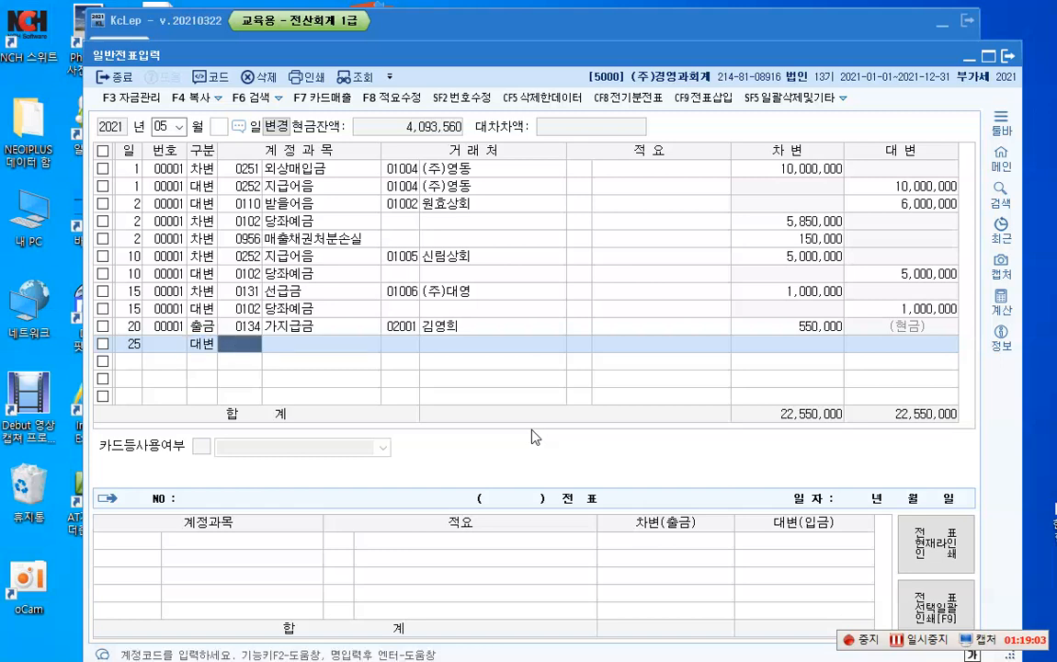
text(134)
key(Return)
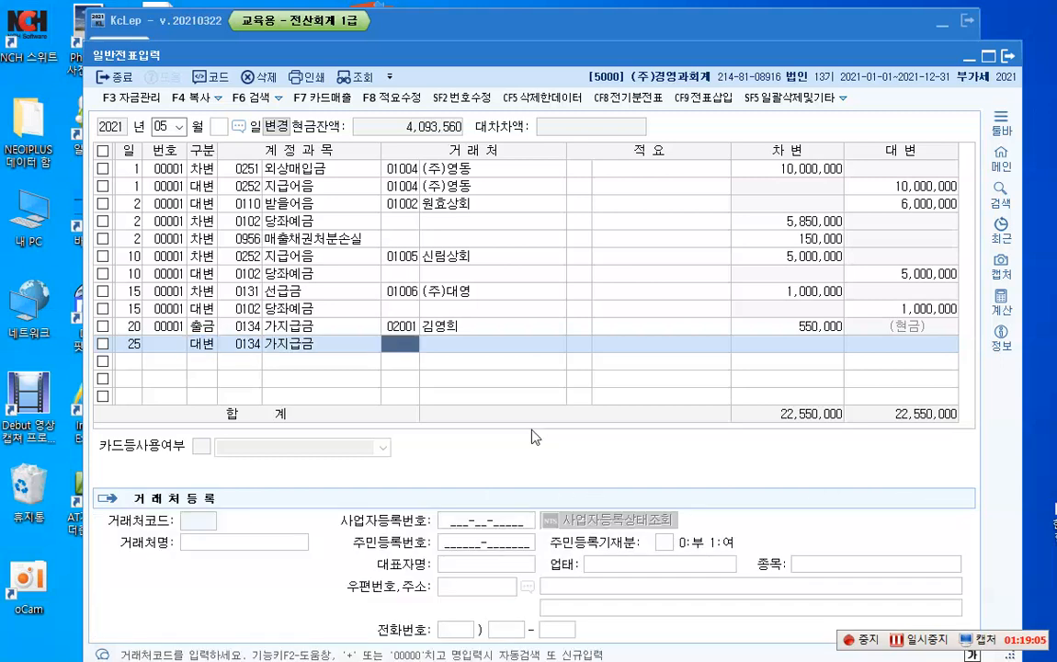
Step: Assign customer 02001 to the May 25 가지급금 line and set its credit amount to 550,000
text(2001)
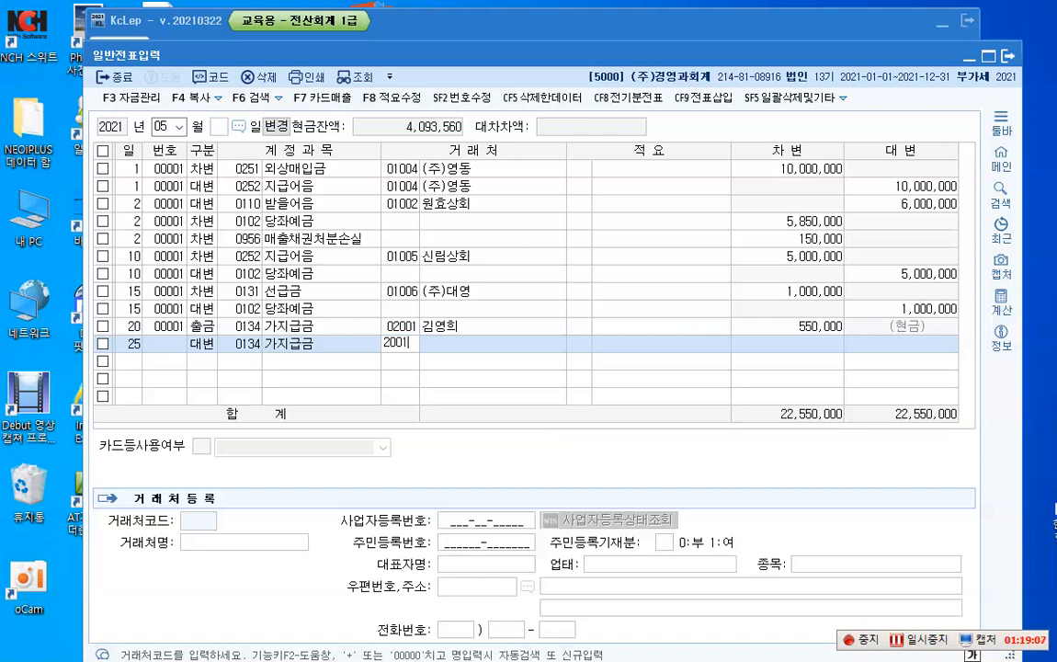
key(Return)
key(Return)
key(Return)
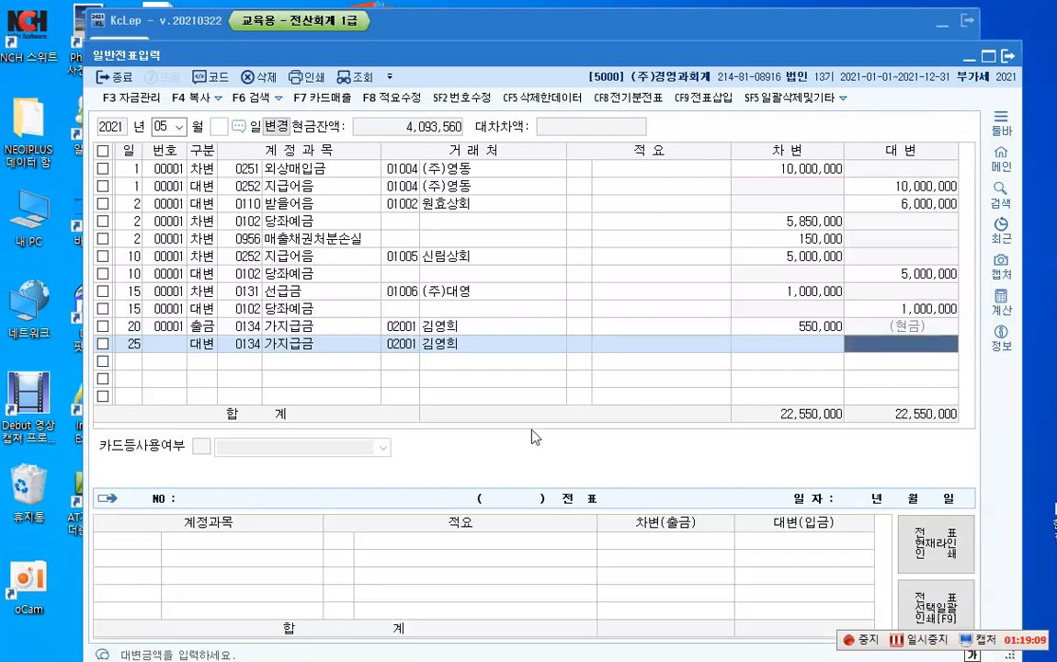
text(550,000)
key(Return)
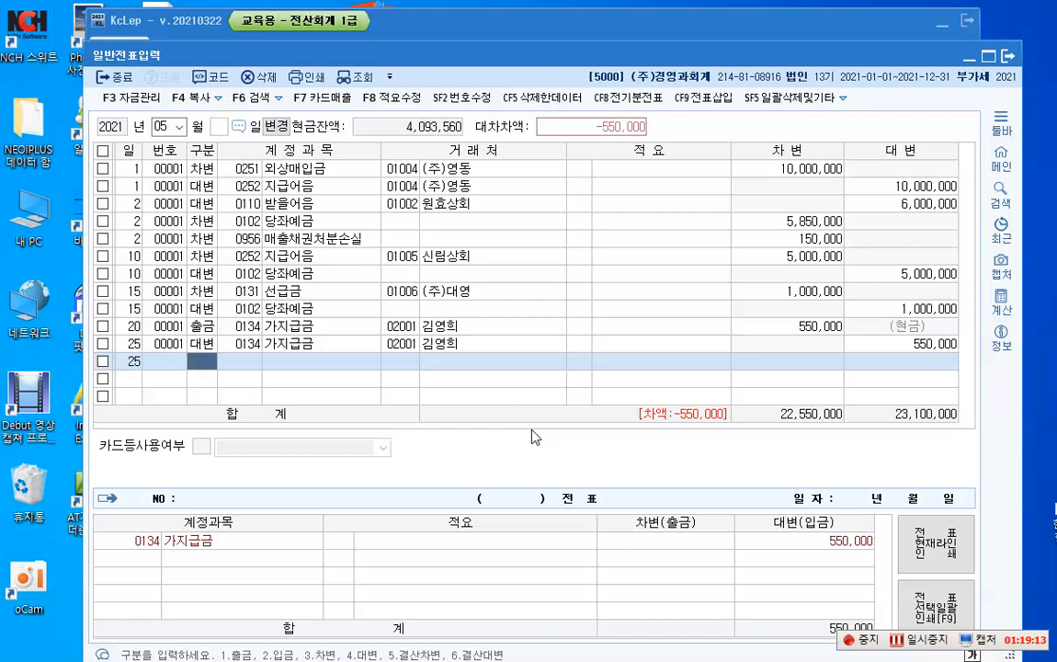
Step: Add a May 25 debit (차변) line for 현금 (0101) without a customer, with an amount of 70,000
text(3)
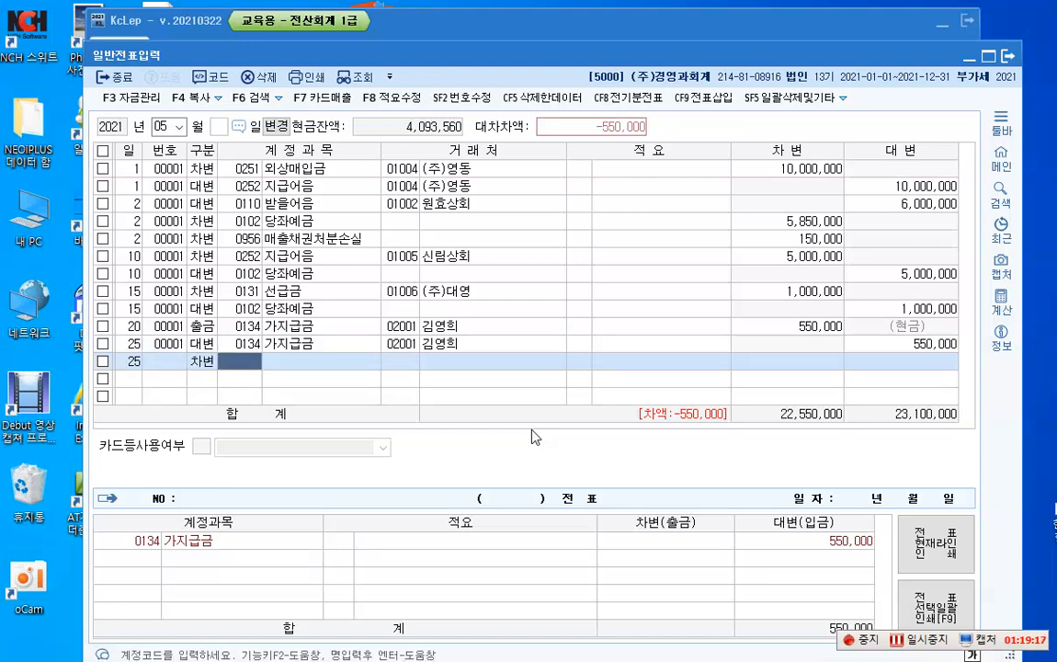
text(101)
key(Return)
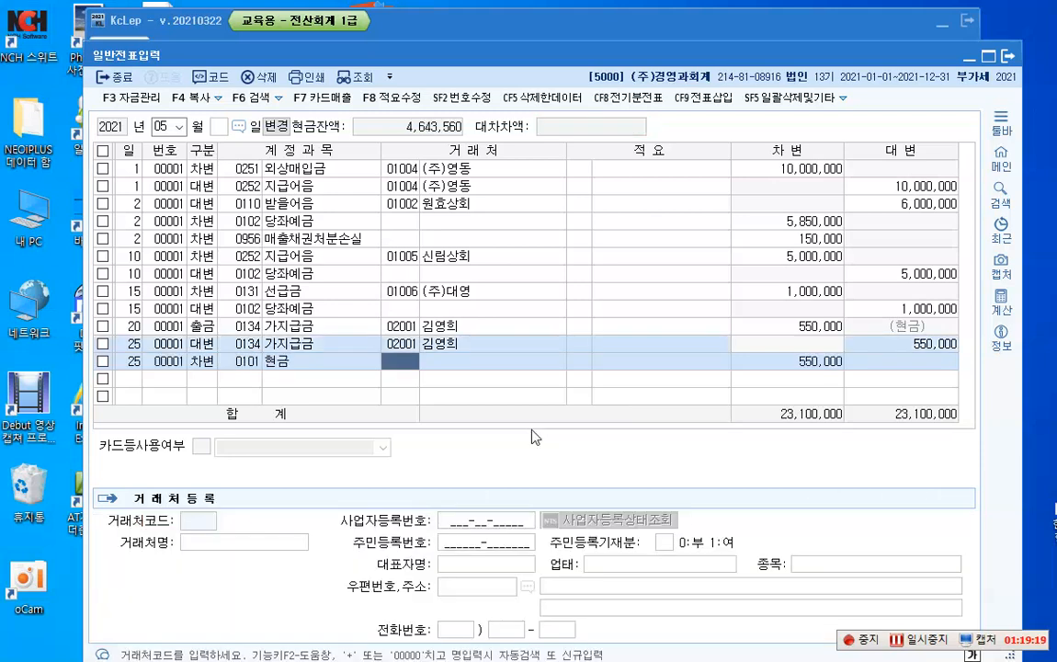
key(Return)
key(Return)
key(BackSpace)
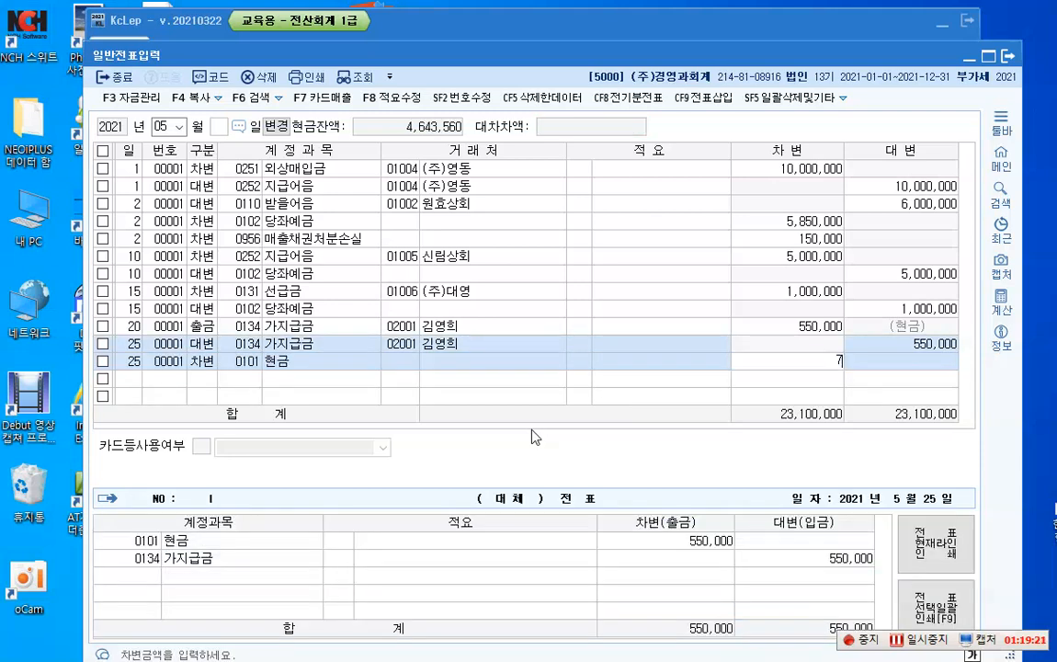
text(70,000)
key(Return)
key(Return)
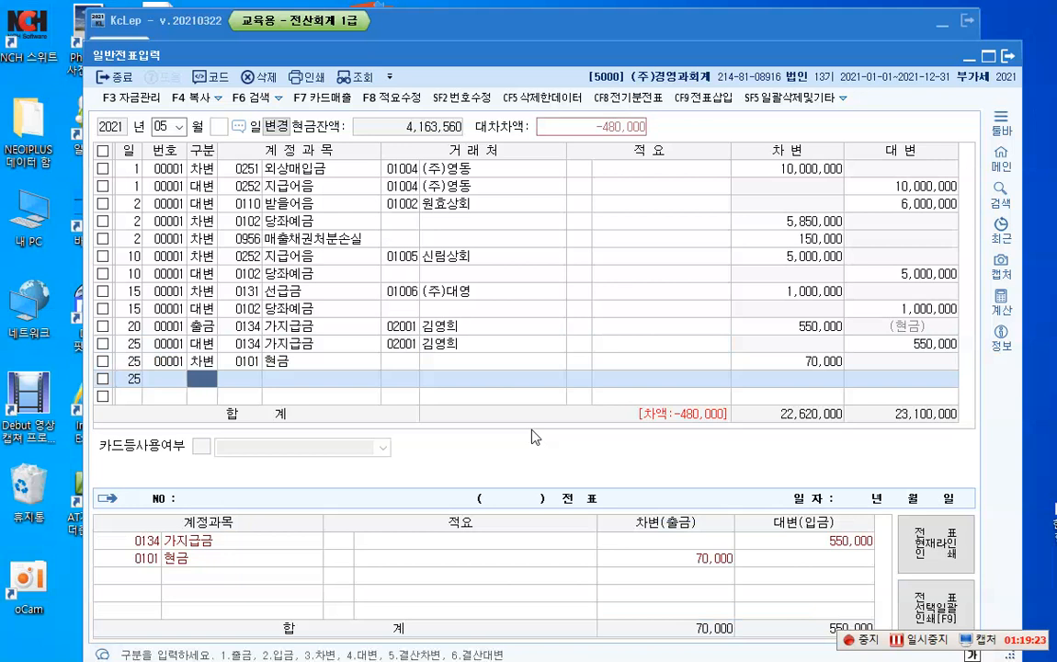
Step: Add a May 25 debit (차변) line for 여비교통비 (0812) without a customer or description, keeping the 480,000 amount
key(3)
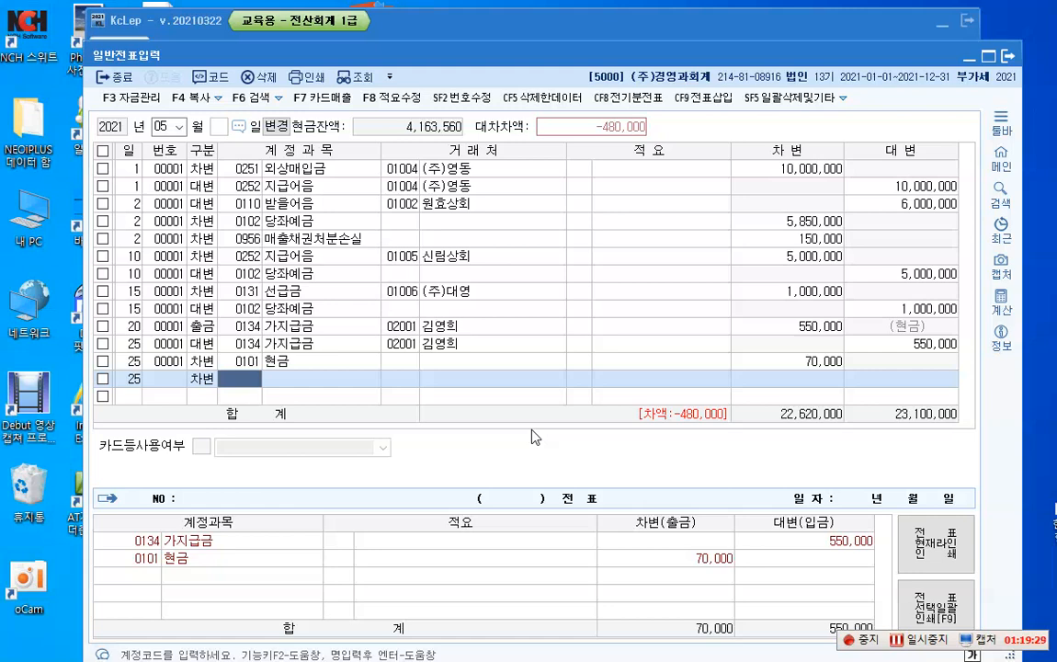
text(0)
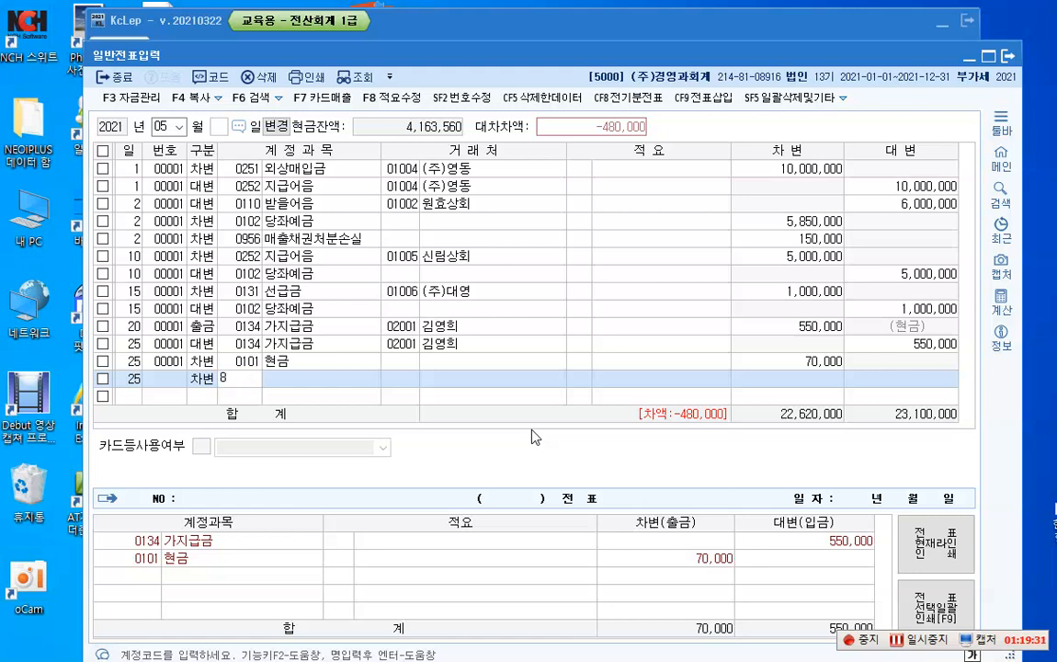
text(812)
key(Return)
key(Return)
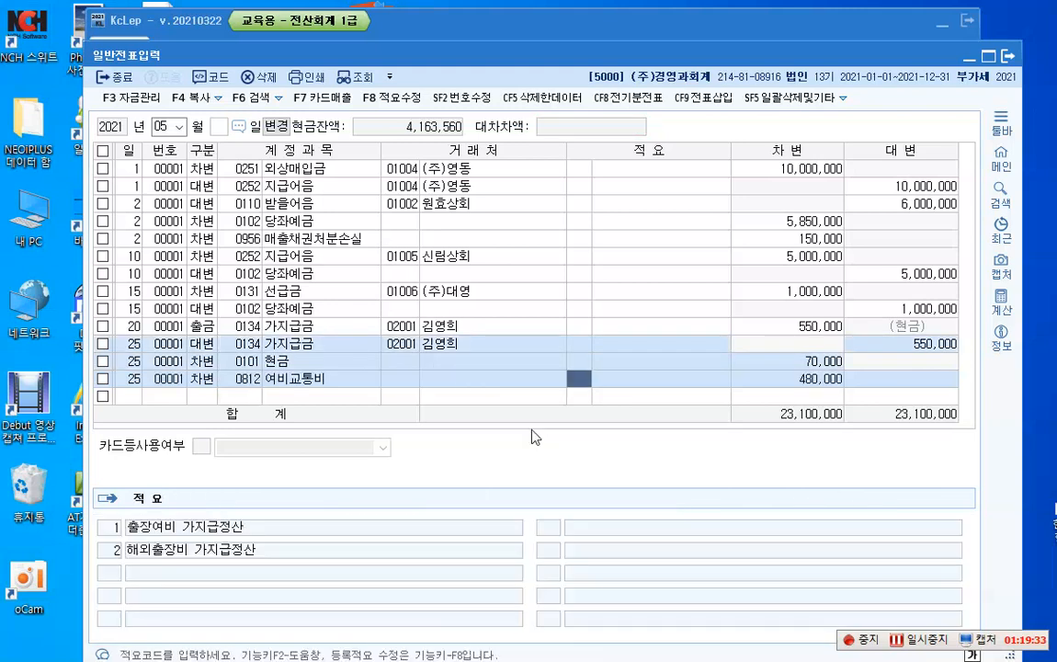
key(Return)
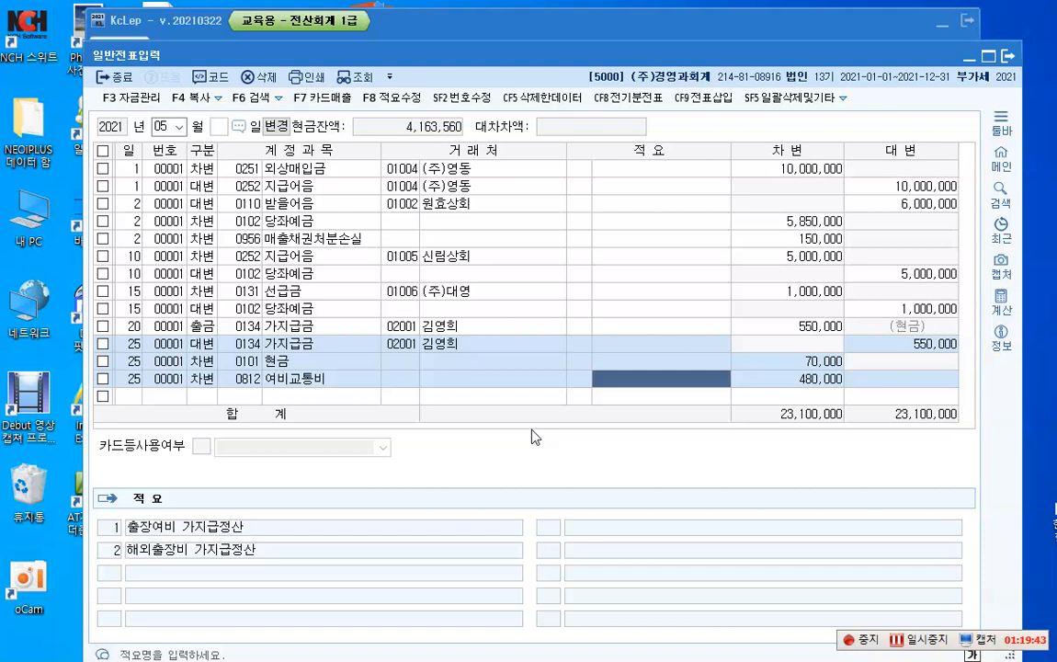
key(Return)
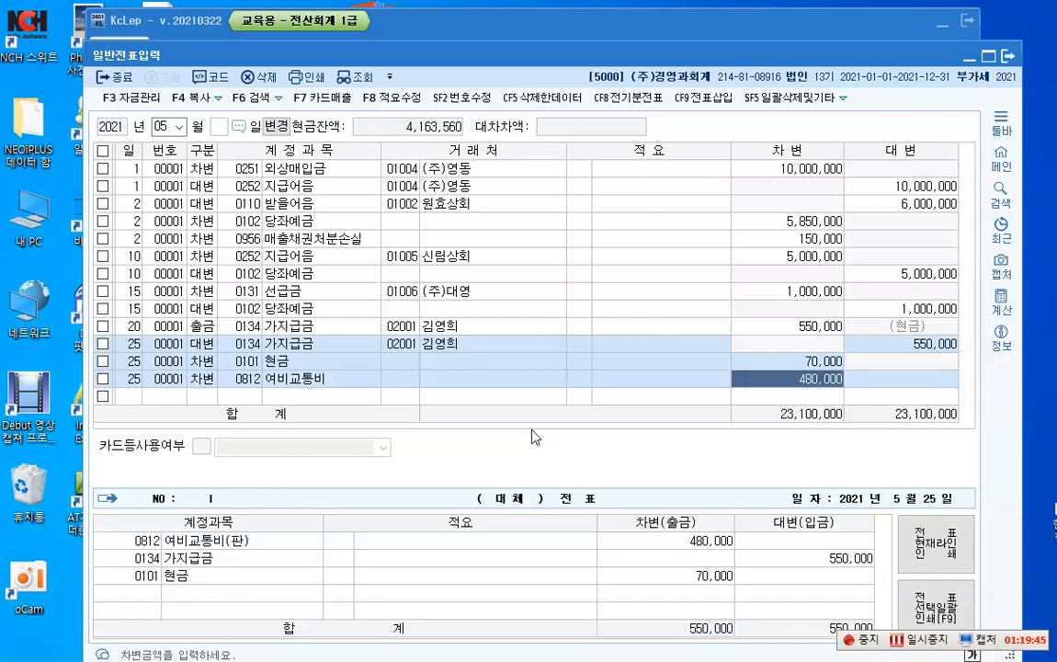